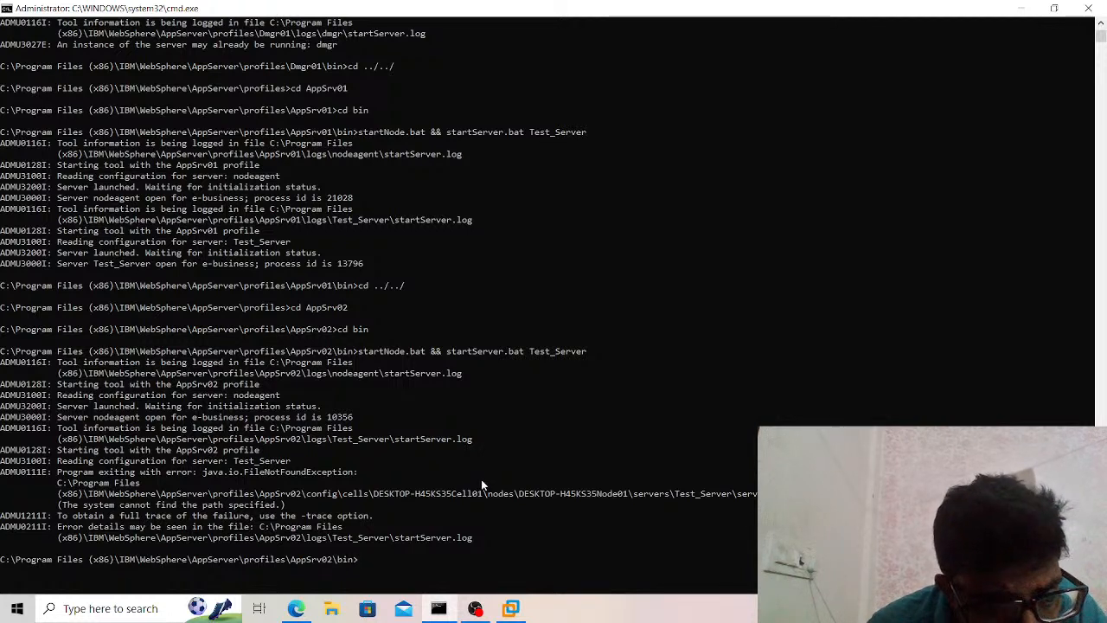
Rerun startNode.bat && startServer.bat Test_Server in the AppSrv02 profile, and terminate the batch job.
key(Up)
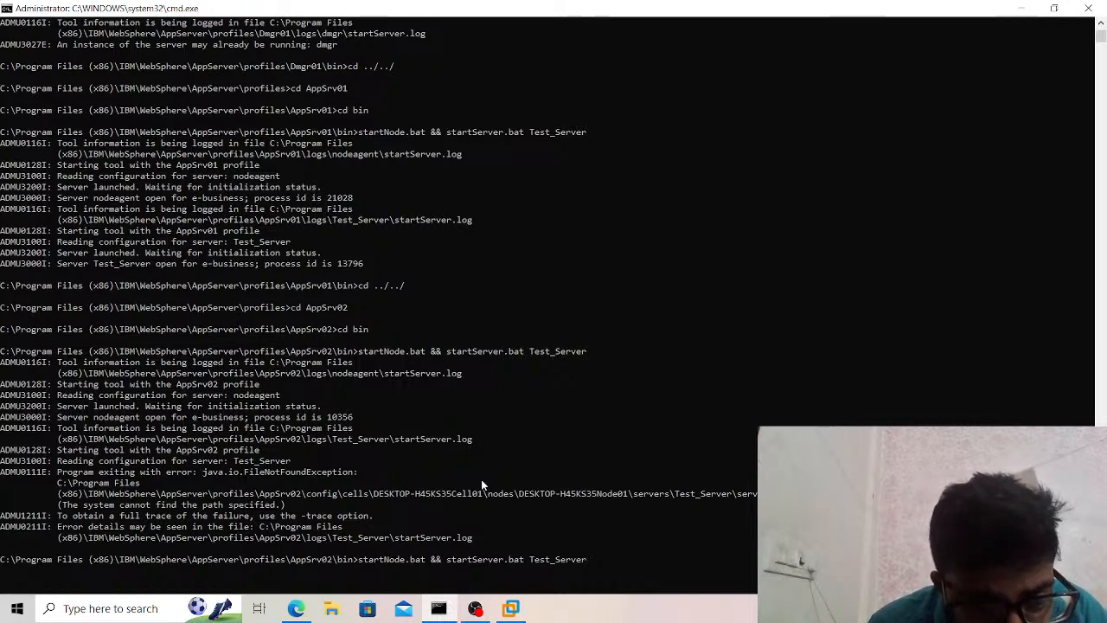
key(Return)
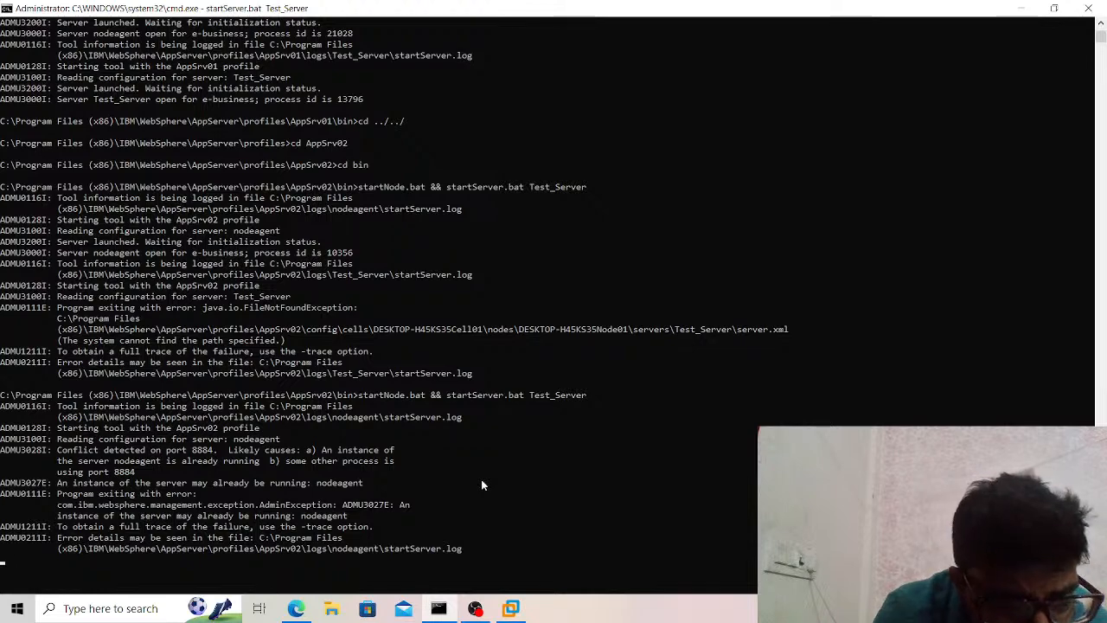
key(ctrl+c)
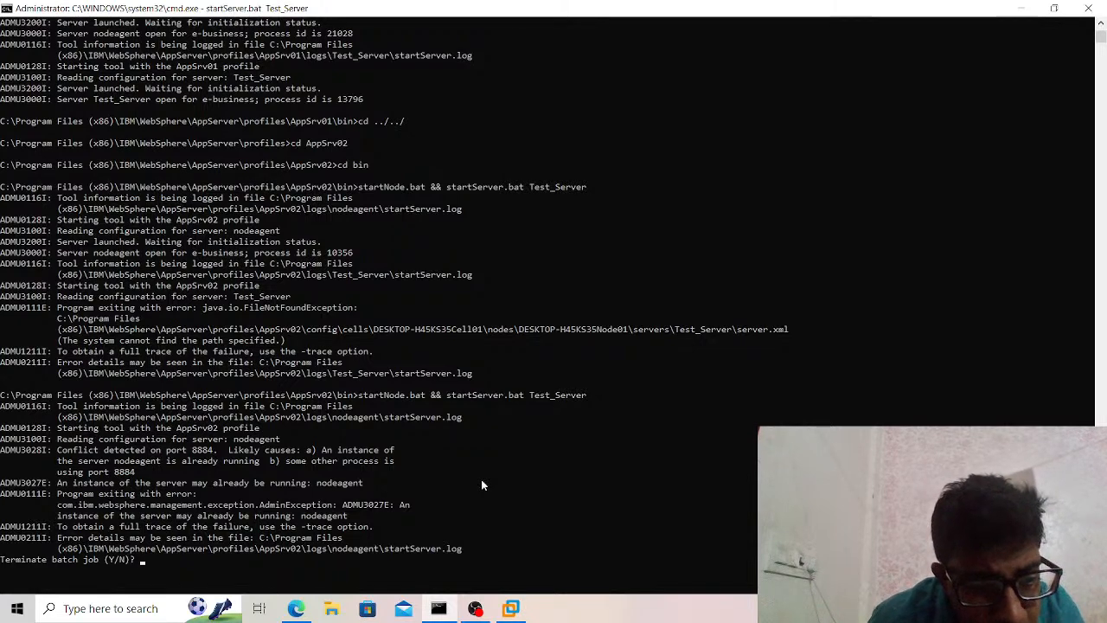
text(y)
key(Return)
Go up to the profiles directory and change into the bin directory of the AppSrv03 profile.
text(cd ../../)
key(Return)
text(cd )
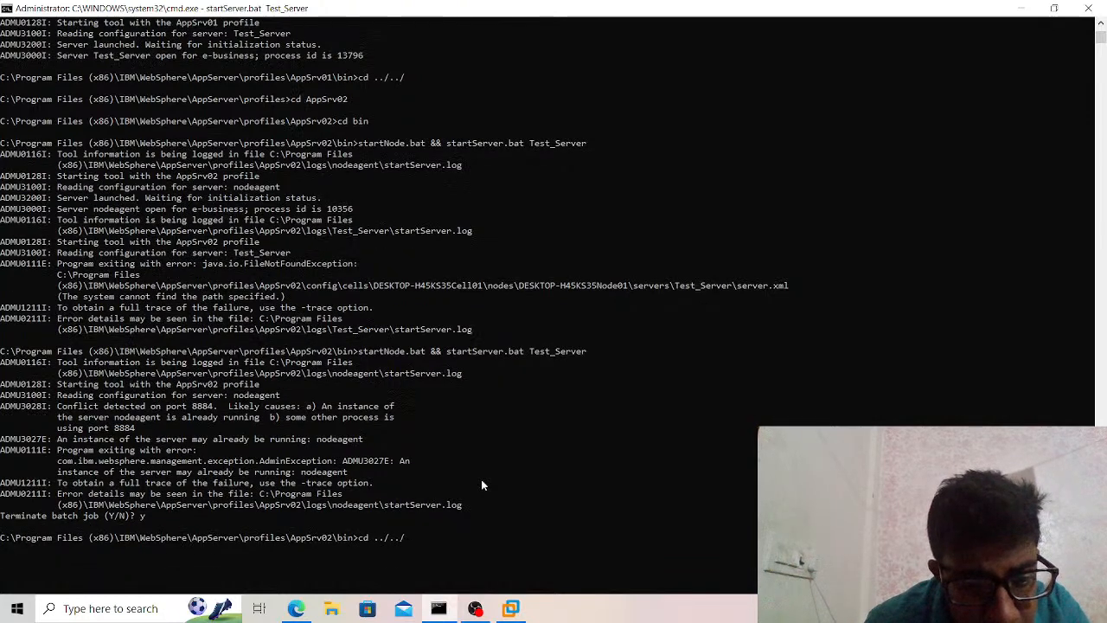
text(b)
key(BackSpace)
text(AppSrv03)
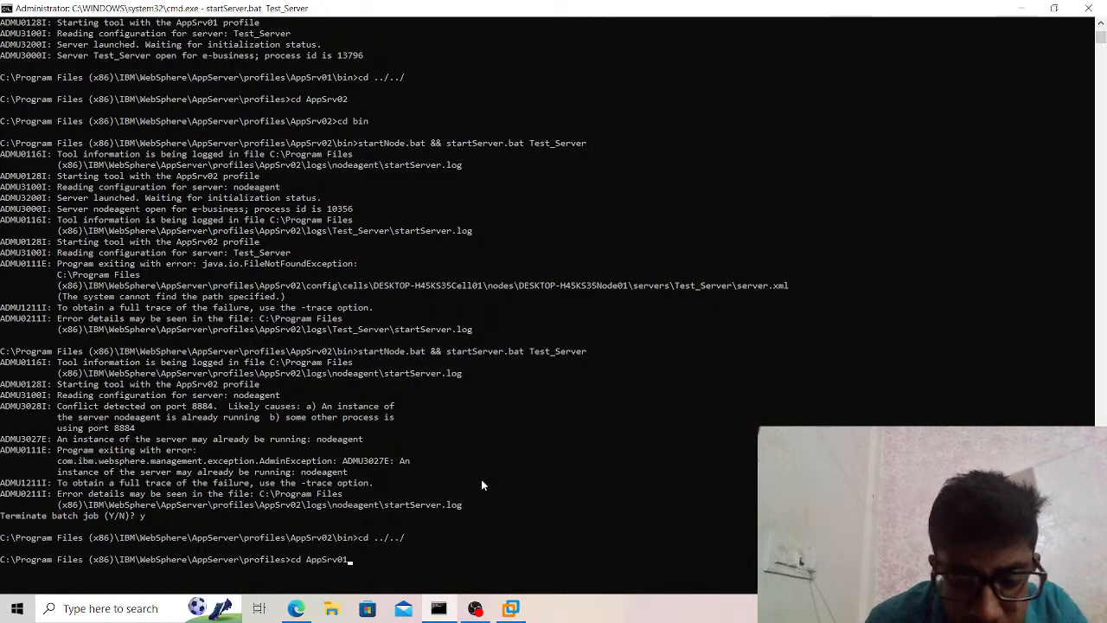
key(Return)
text(cd bin)
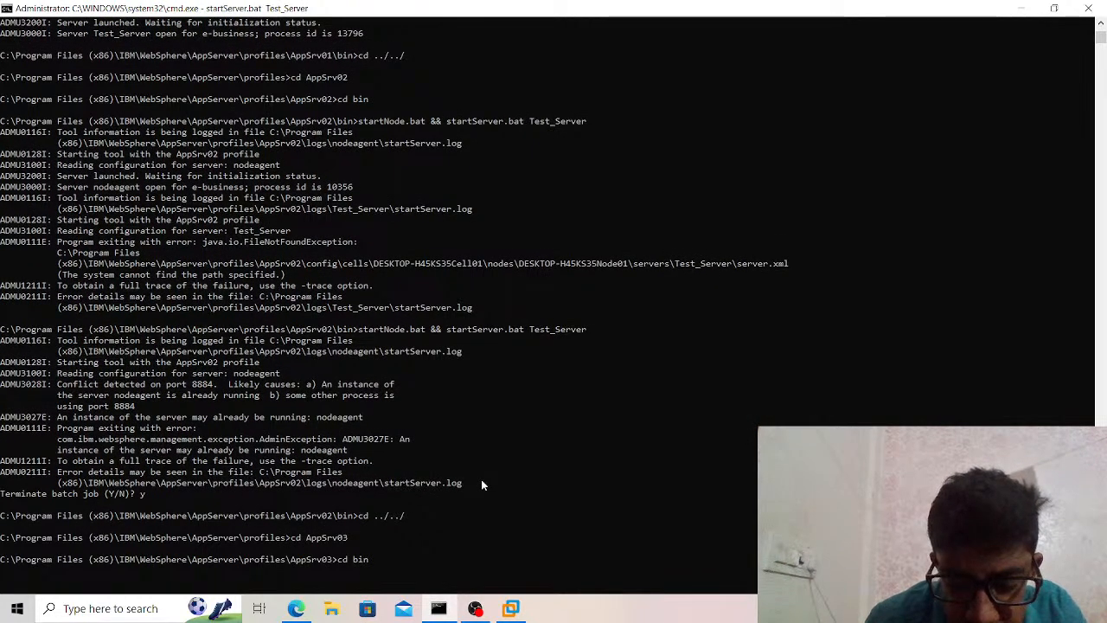
key(Return)
Start the AppSrv03 profile's node agent with startNode.bat.
text(star)
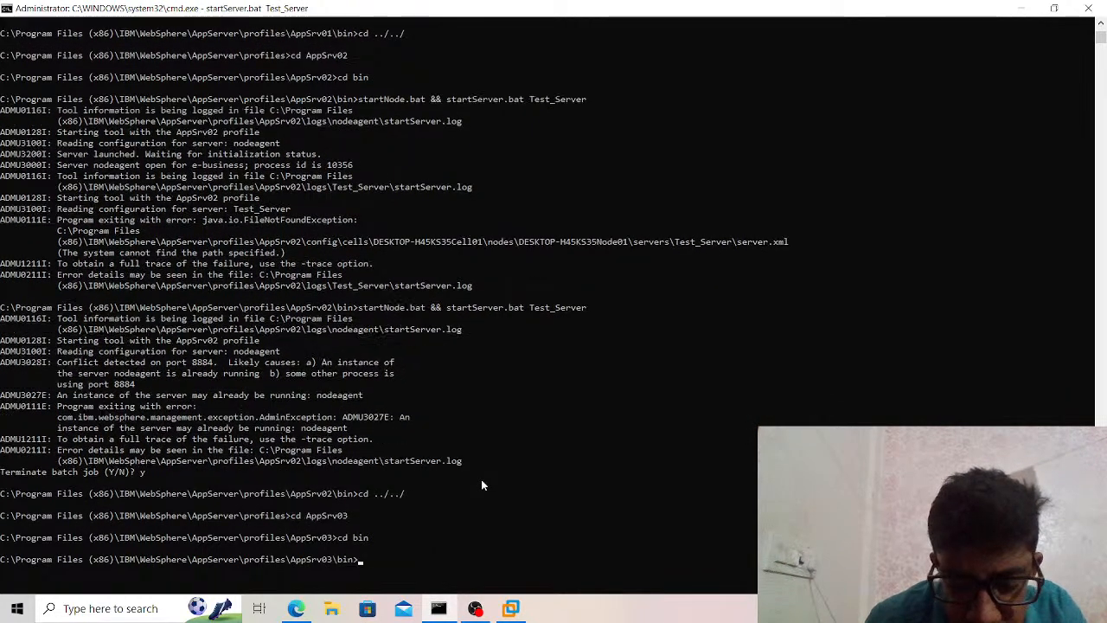
text(tNode.bat)
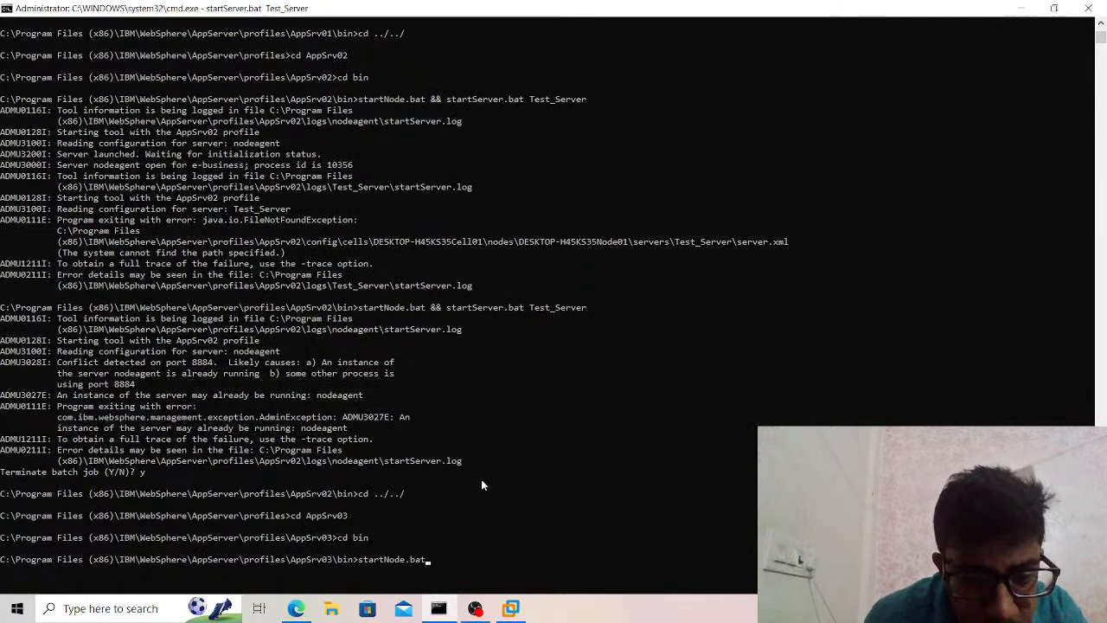
key(Return)
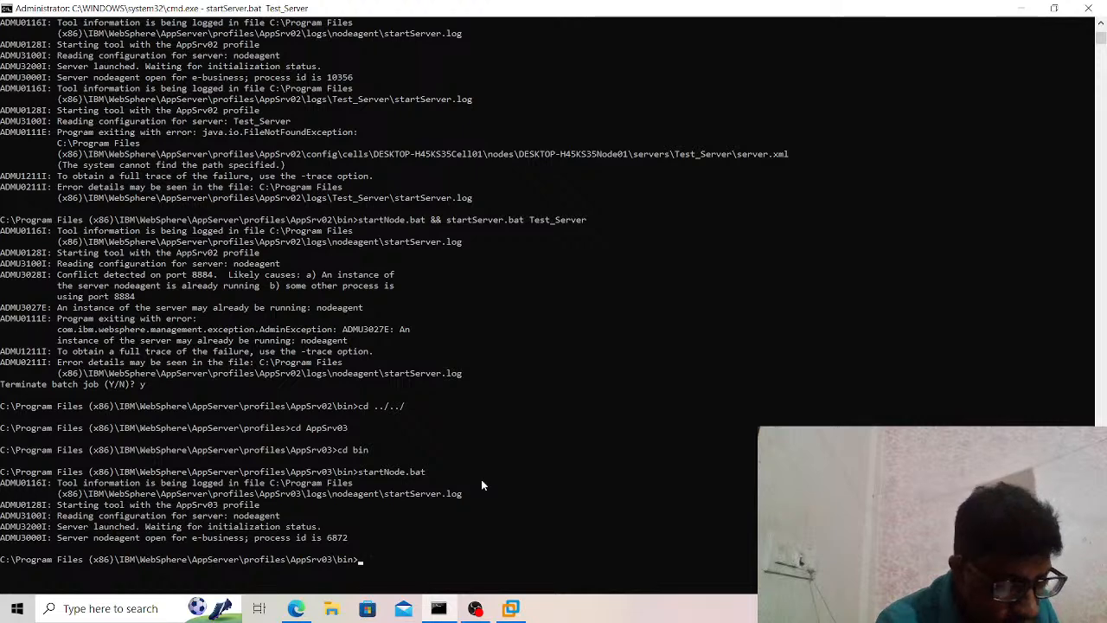
Return from AppSrv03's bin directory to the profiles directory with cd ../../.
text(cd)
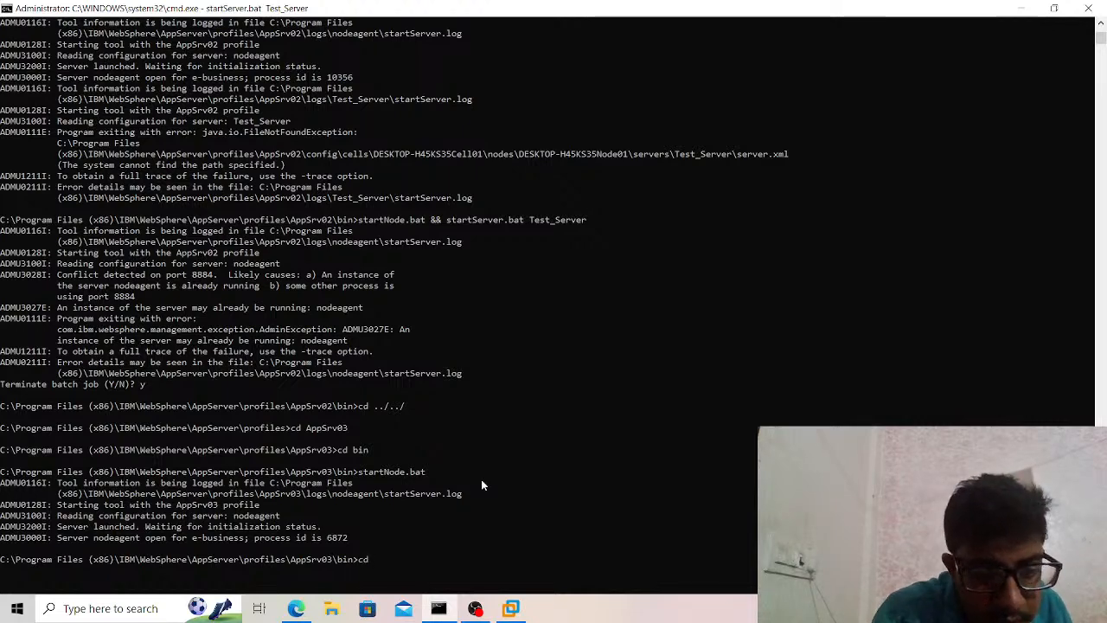
text( ../../)
key(Return)
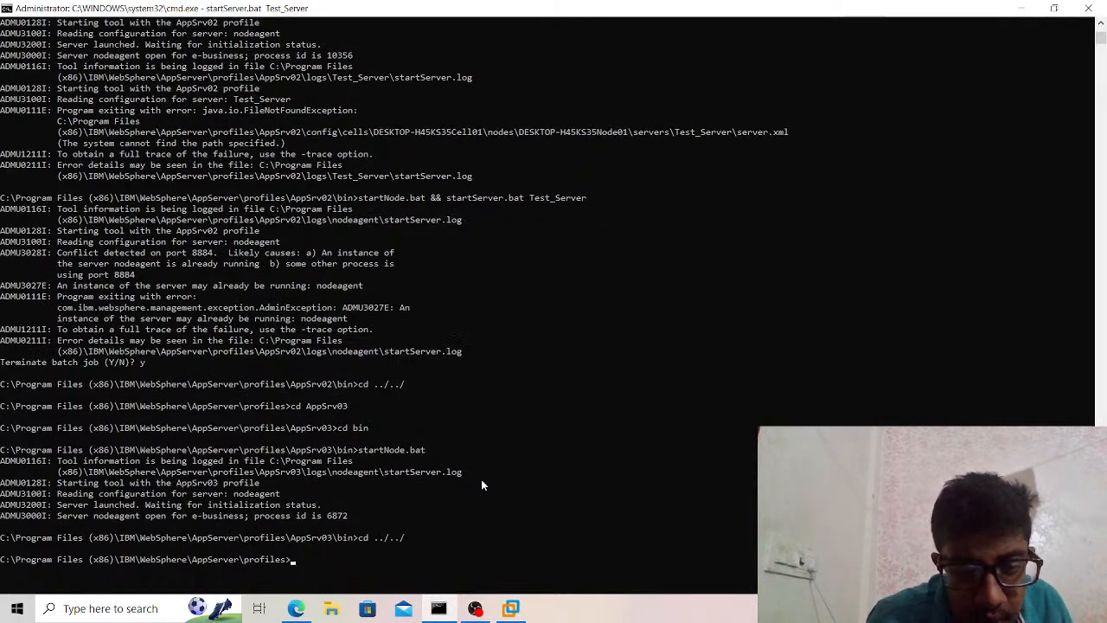
Try to change into the AppSrv04 profile's bin directory and run startNode.bat there.
text(cd AppSrv01)
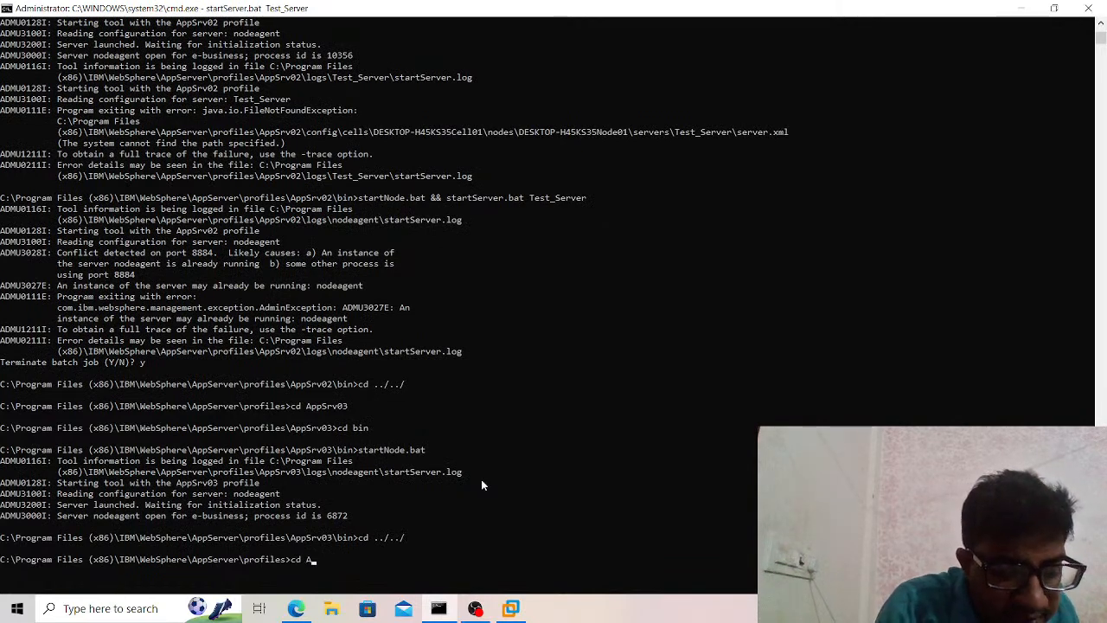
key(BackSpace)
text(4)
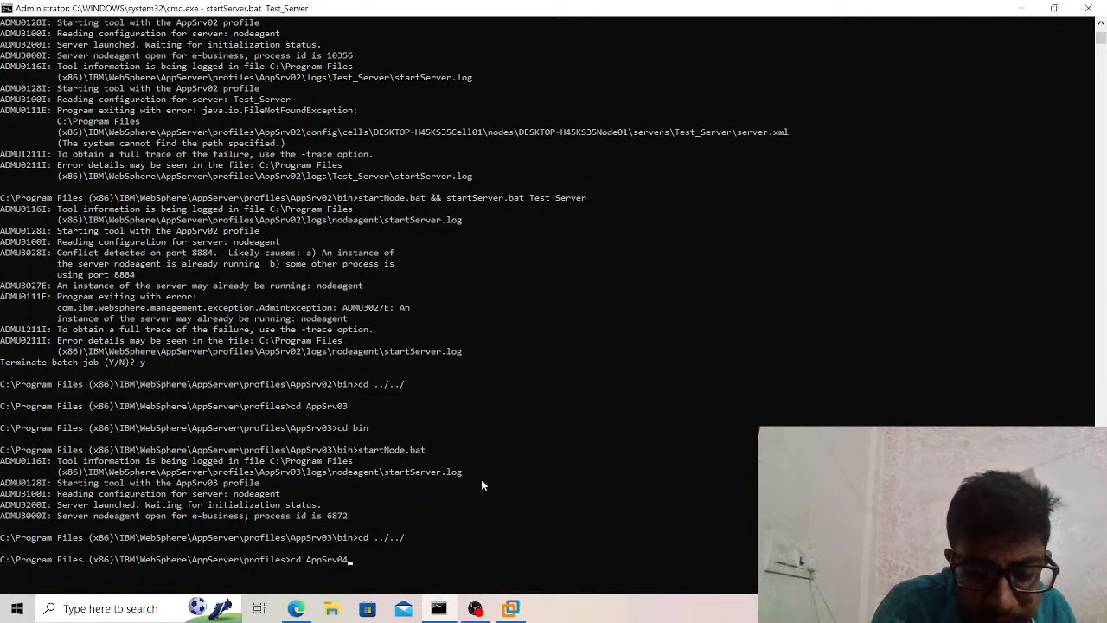
key(Return)
text(cd bin)
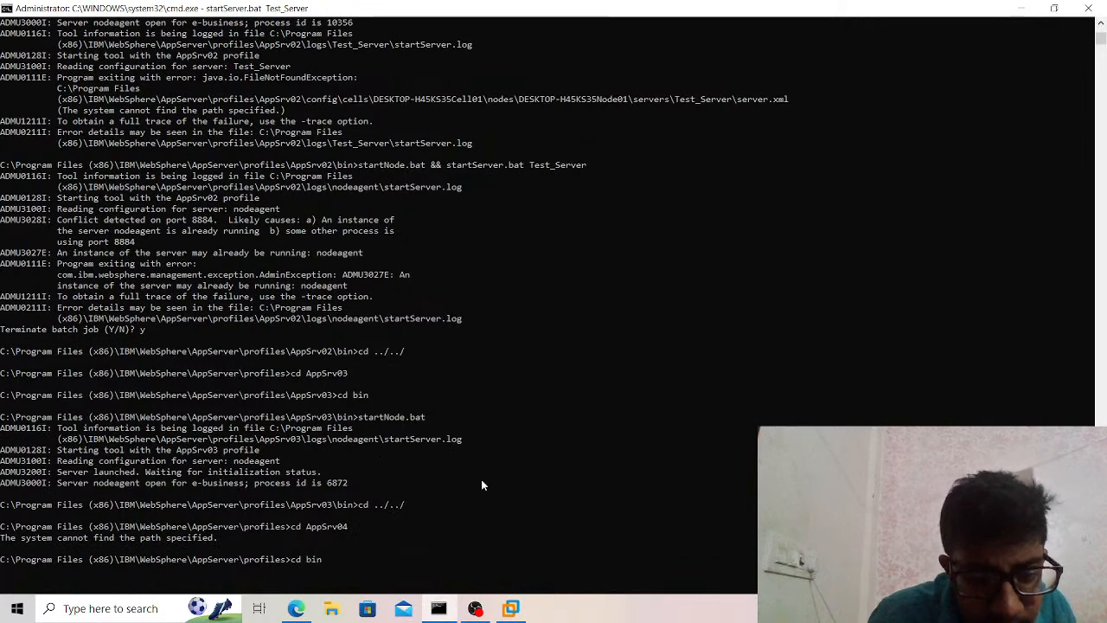
key(Return)
text(cd ../../)
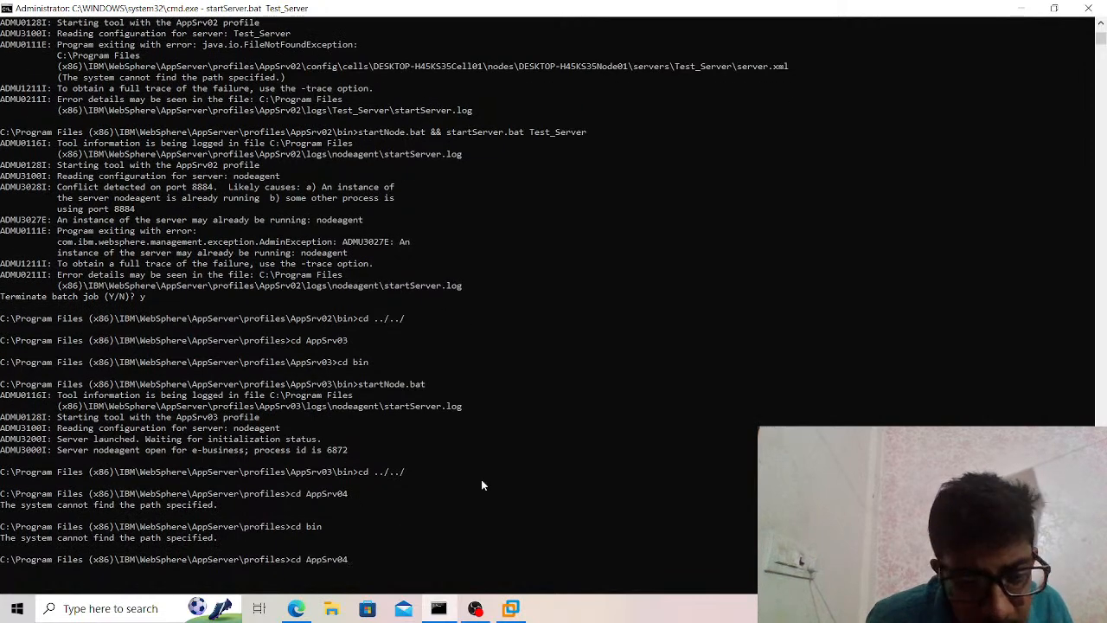
key(Up)
key(Up)
key(Up)
key(Up)
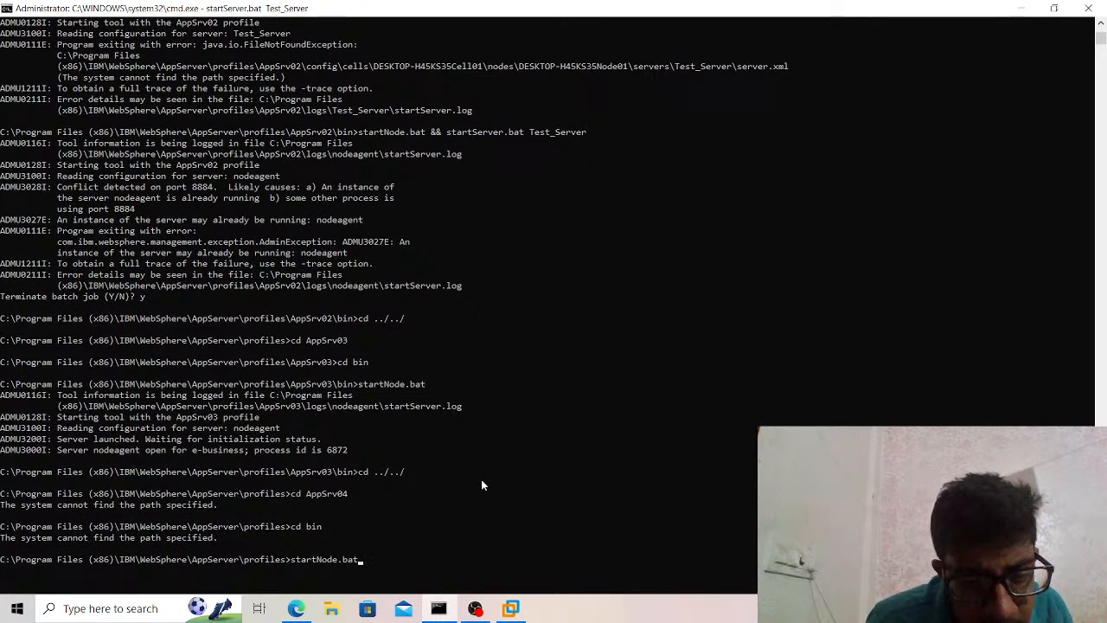
key(Return)
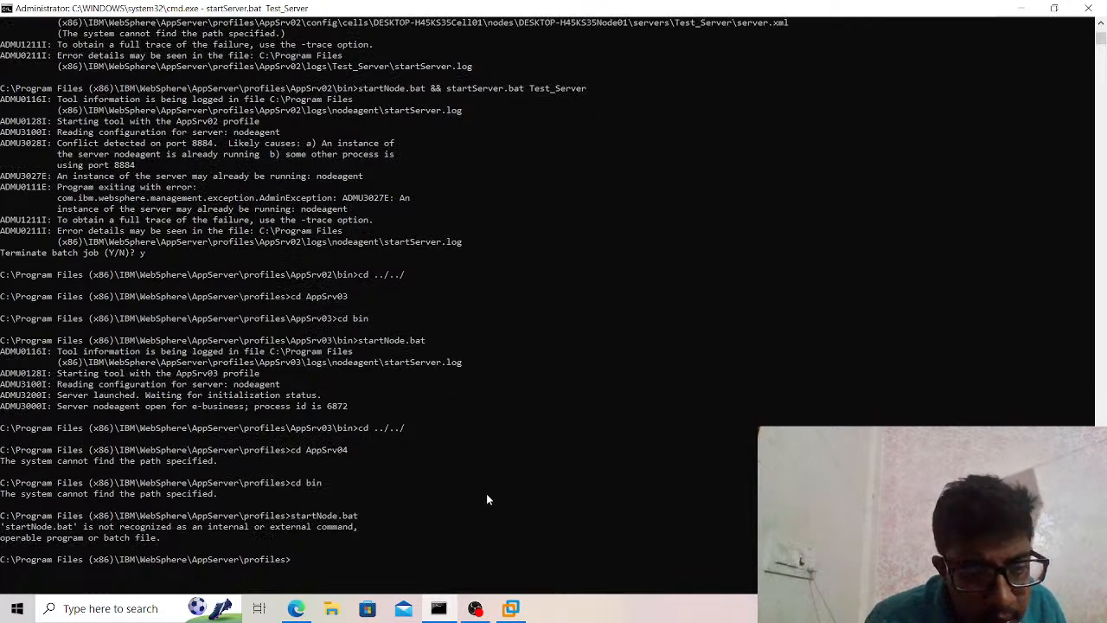
Try once more to enter the AppSrv04 profile directory and its bin directory.
scroll(489, 499, up, 1)
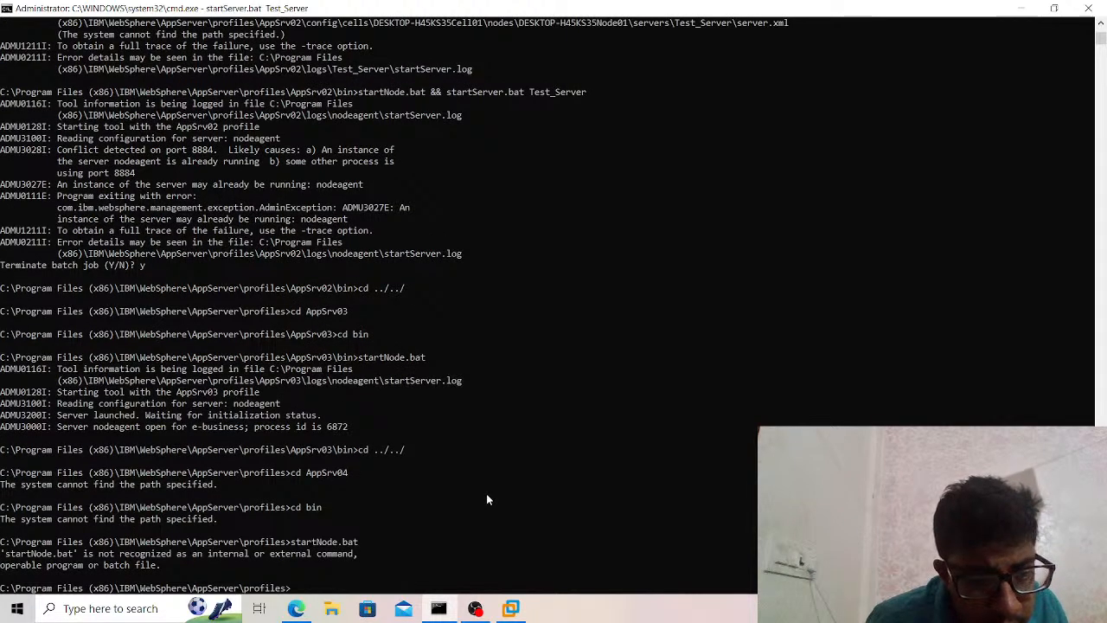
text(cd AppSrv01)
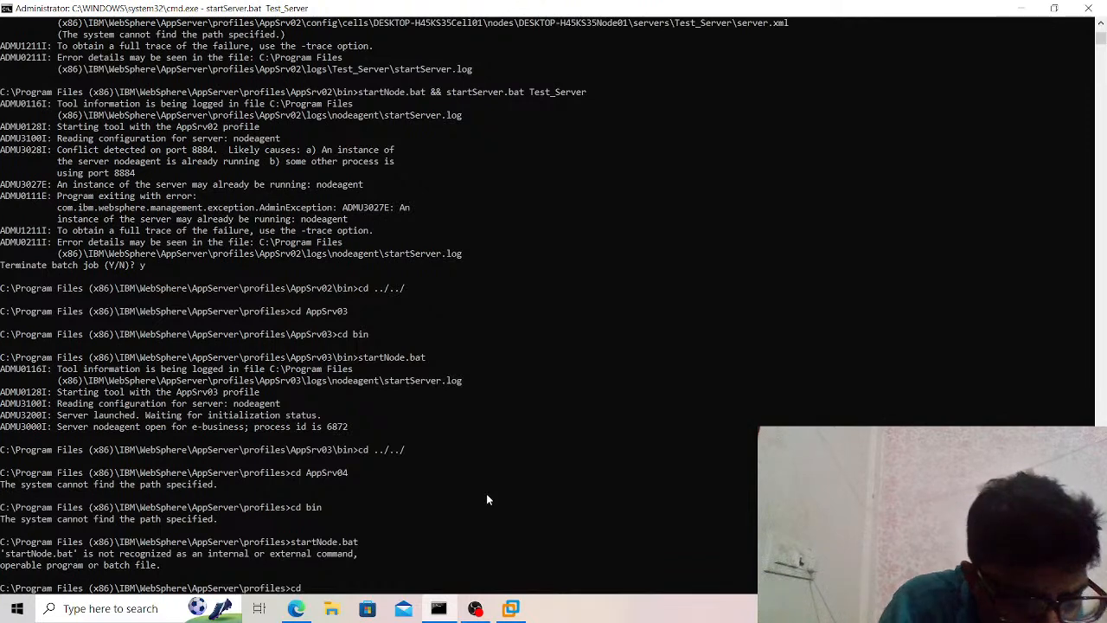
key(BackSpace)
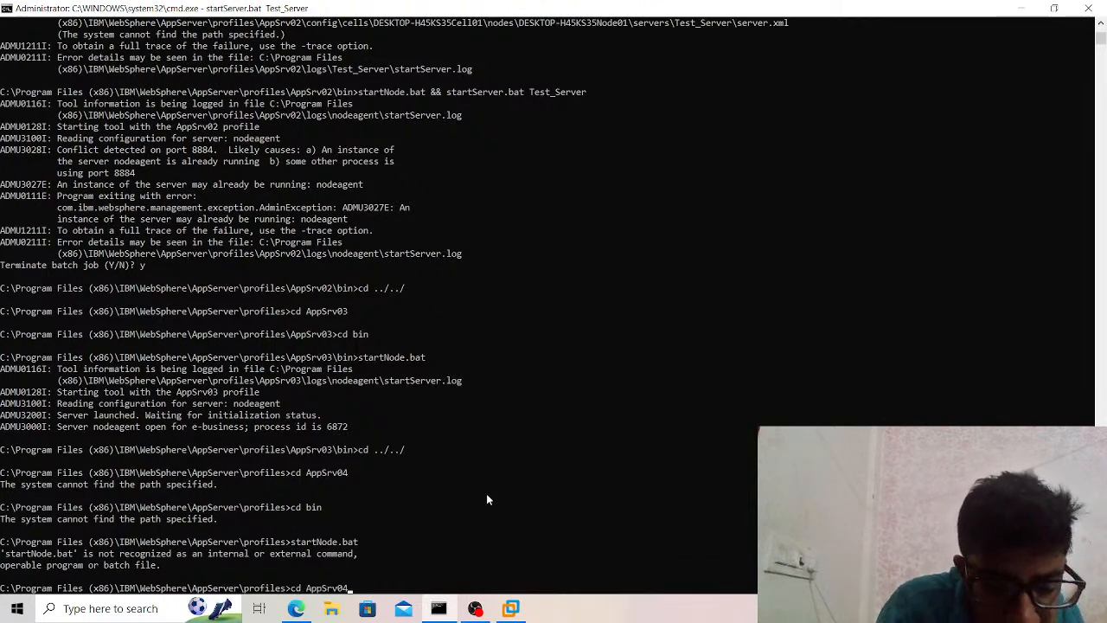
text(4)
key(Return)
text(cd bin)
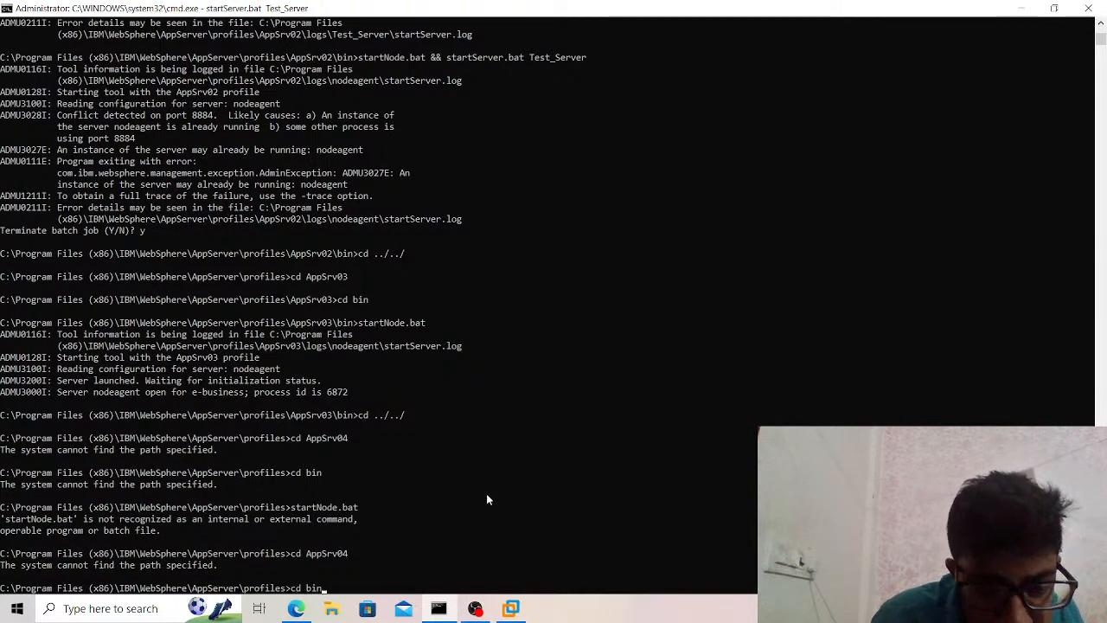
key(Return)
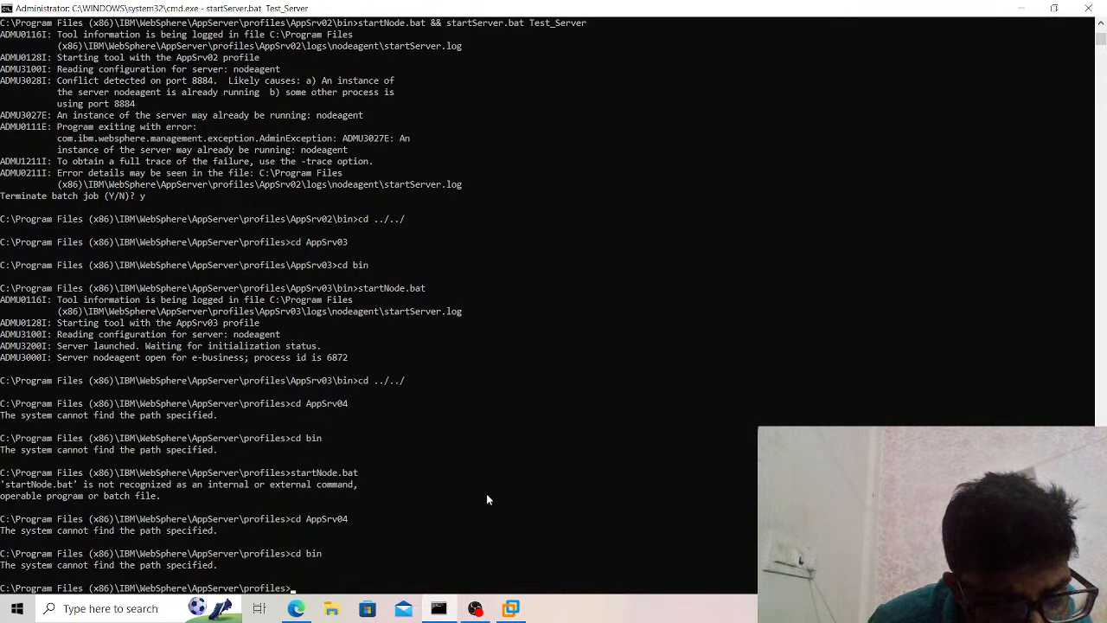
Change into the bin directory of the Custom01 profile.
text(cd A)
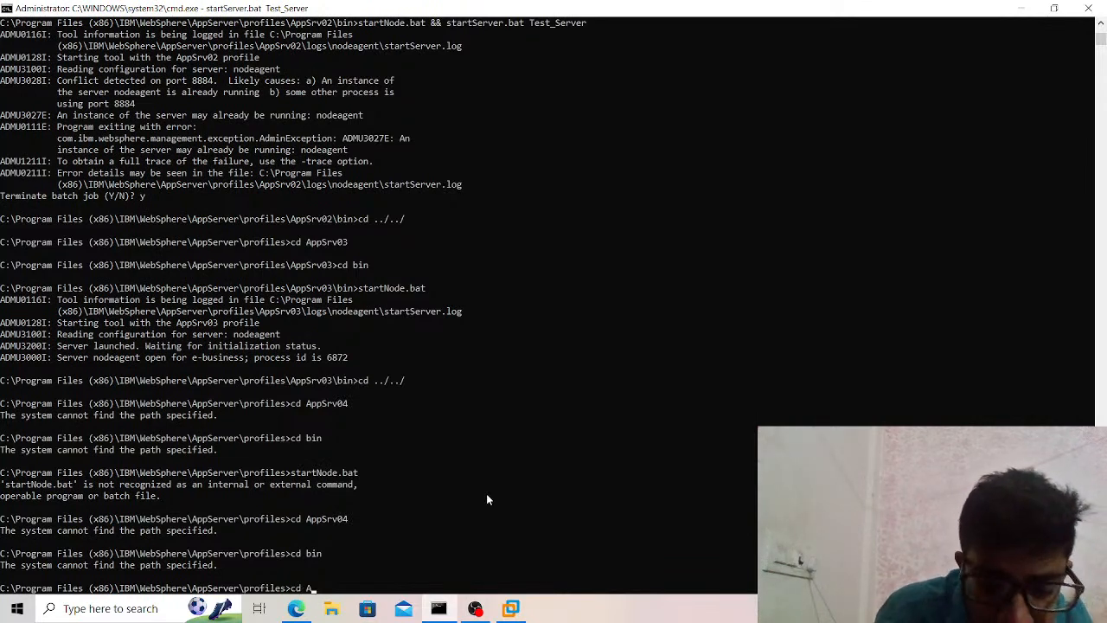
key(BackSpace)
text(C)
key(Tab)
key(Return)
text(cd bin)
key(Return)
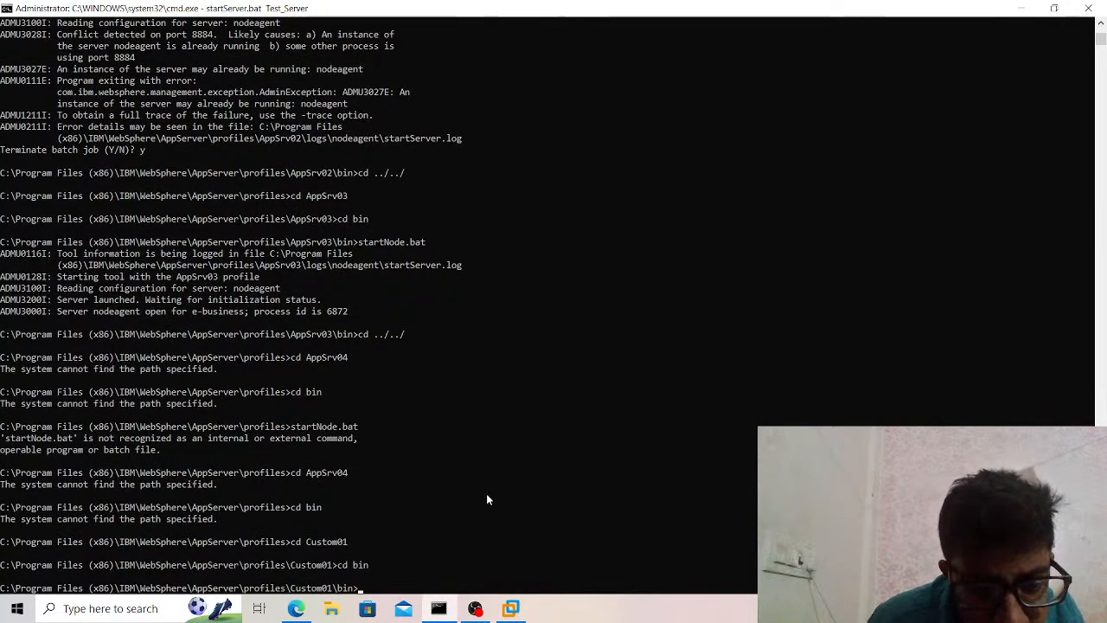
Start the Custom01 profile's node agent with startNode.bat.
text(cd AppSrv04)
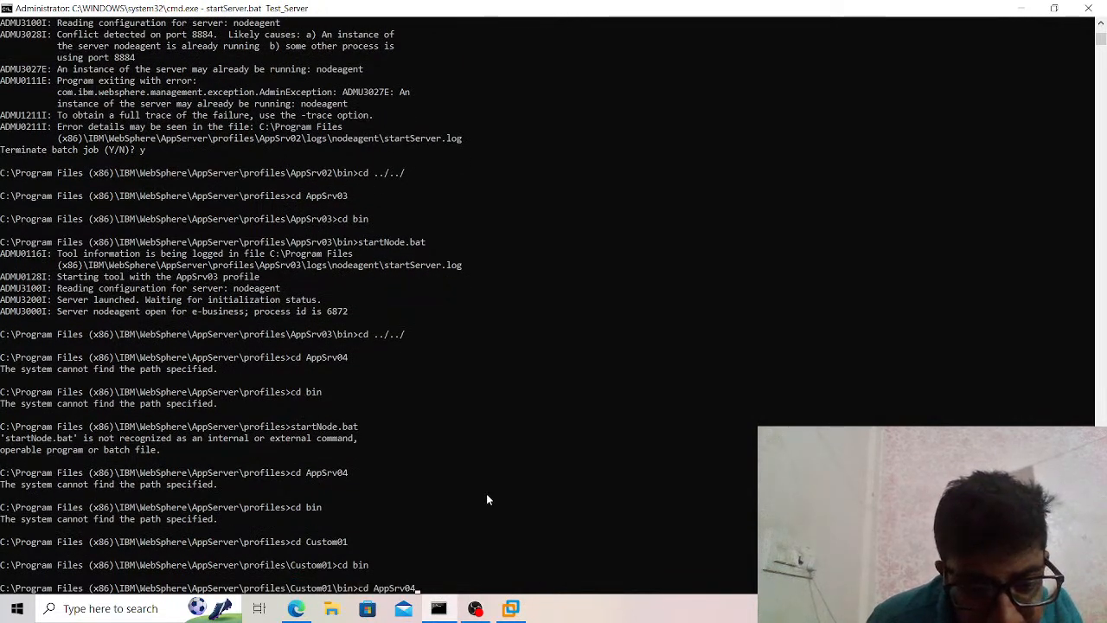
key(Up)
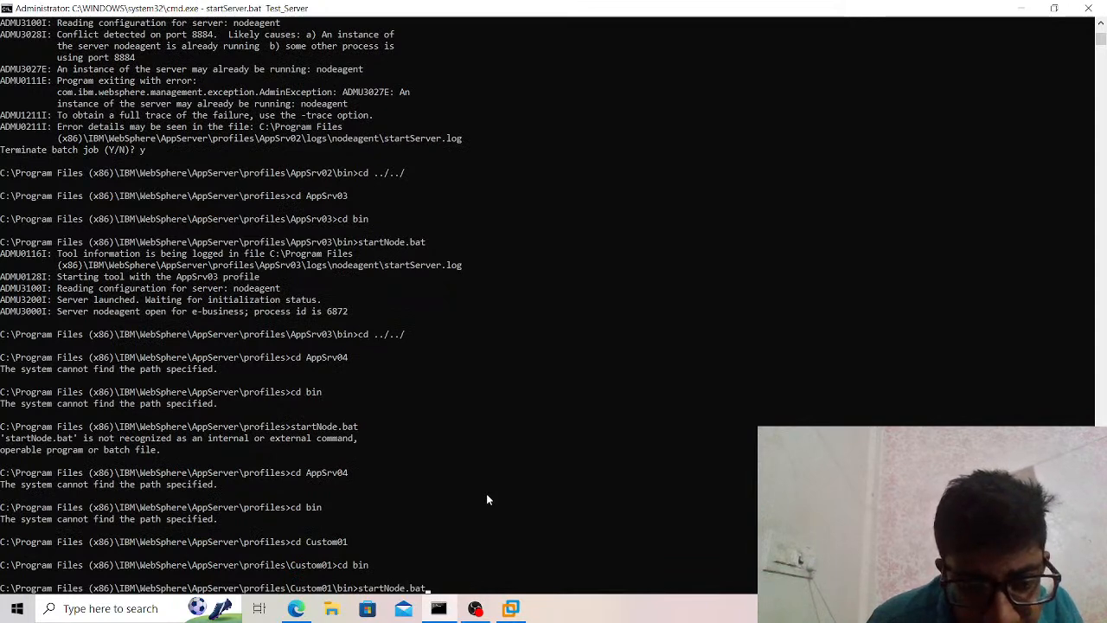
key(Return)
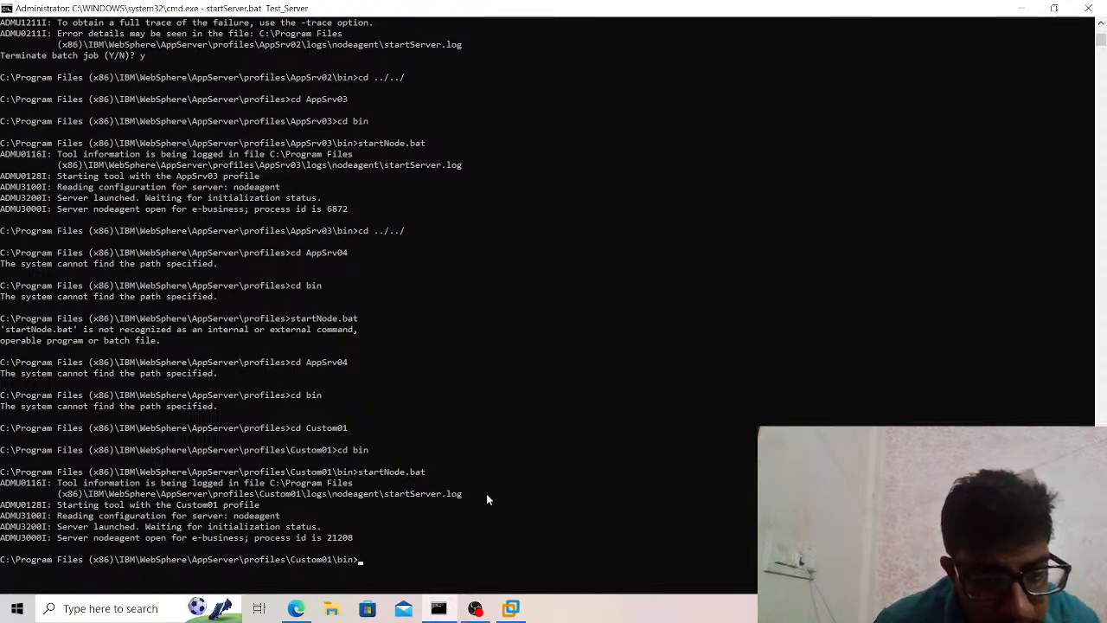
click(310, 604)
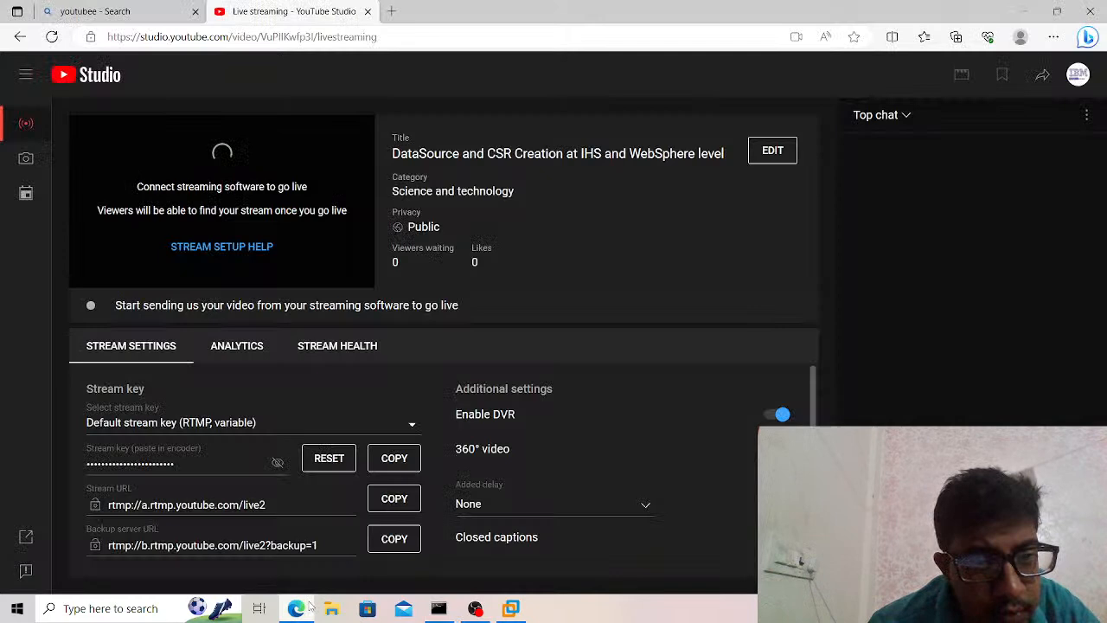
click(389, 17)
text(h)
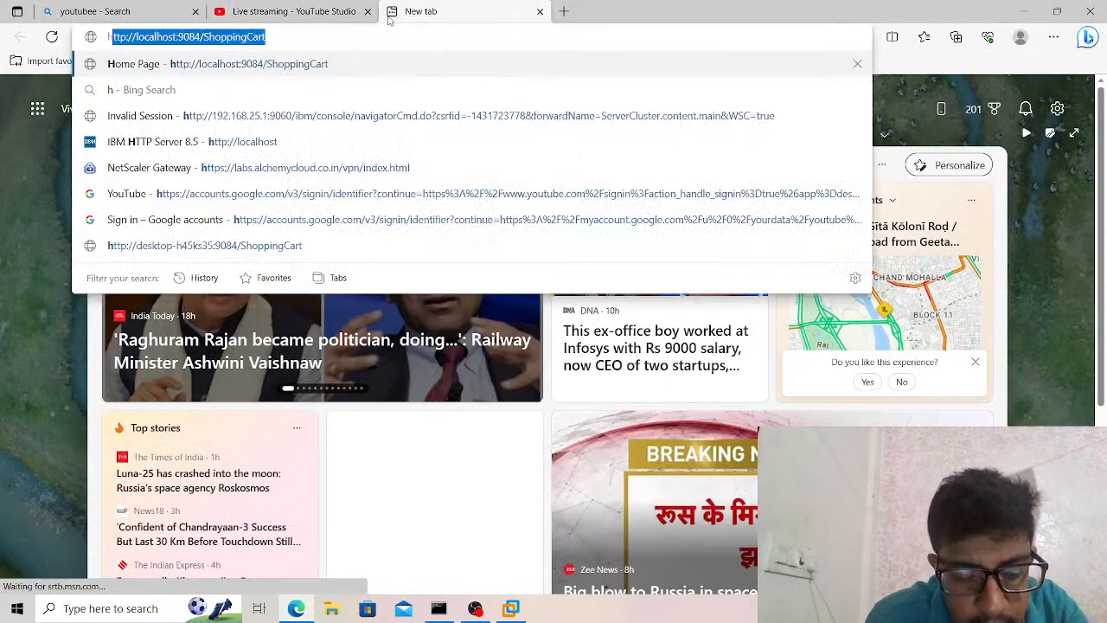
text(ttp://192.16)
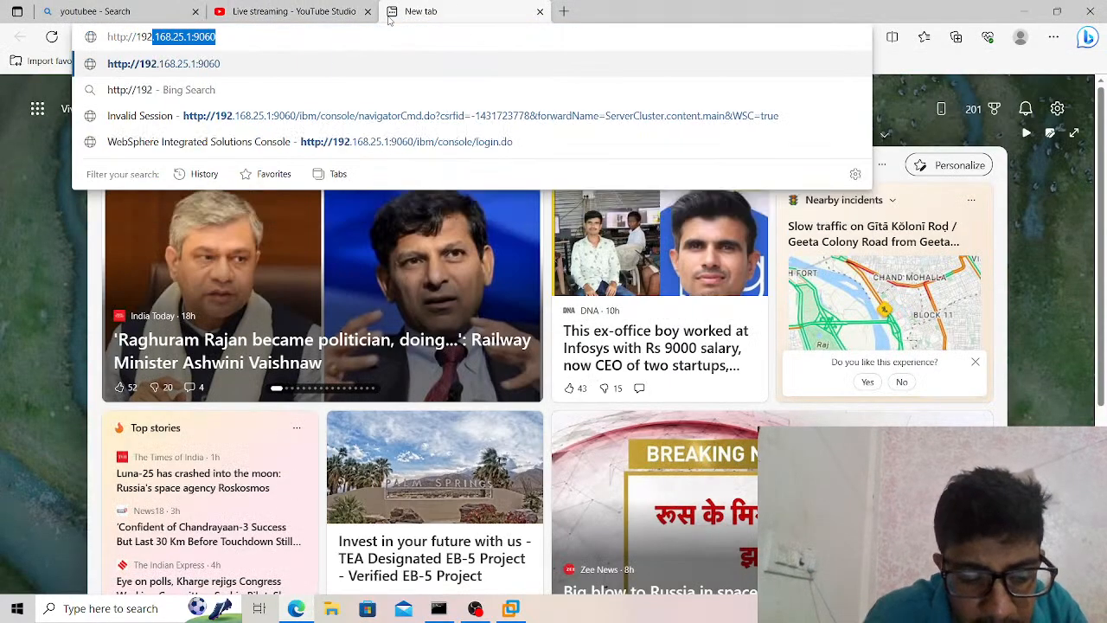
text(8.12)
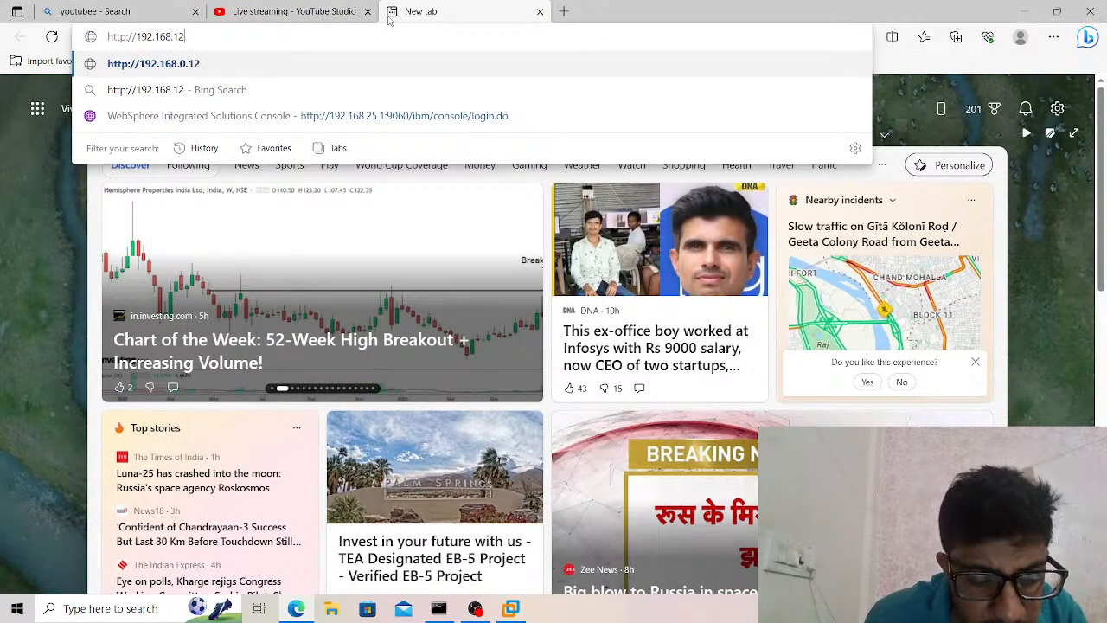
key(BackSpace)
key(BackSpace)
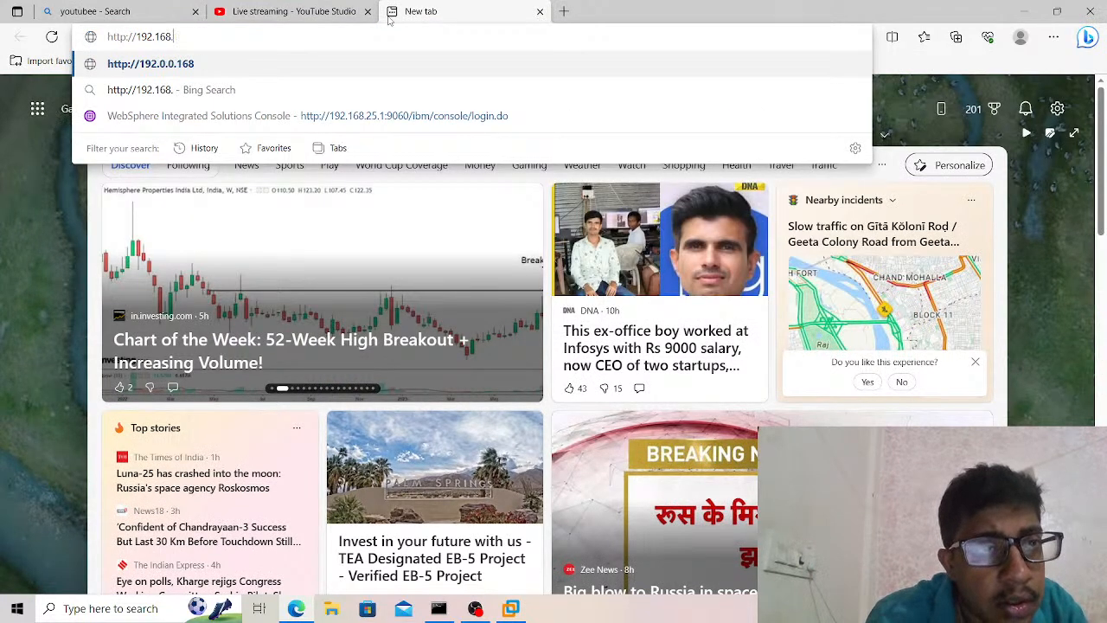
text(25.1:)
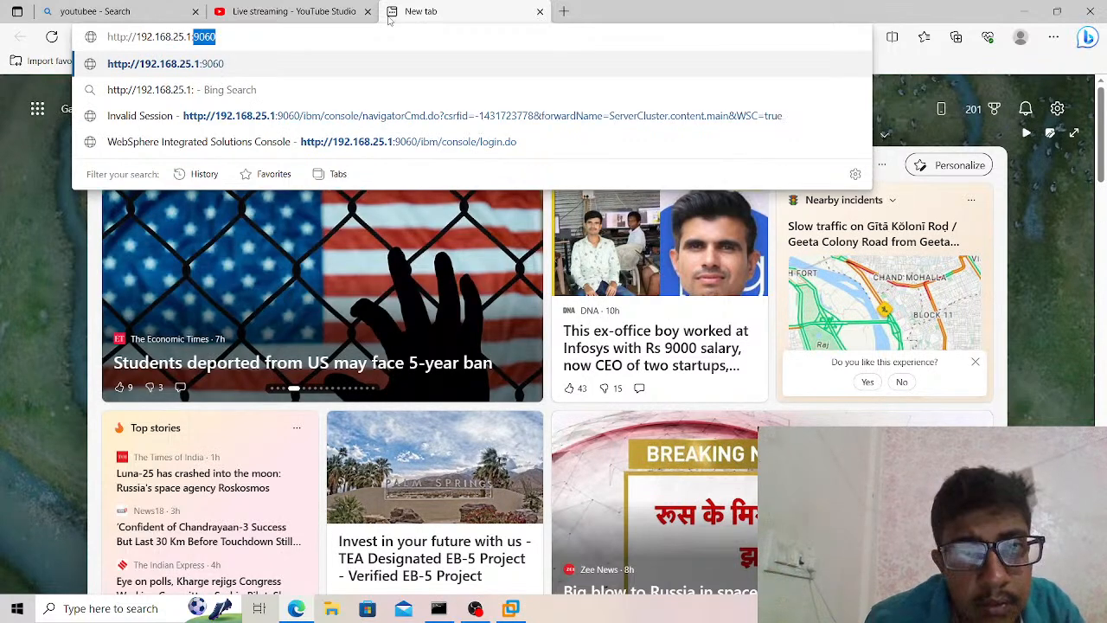
click(306, 142)
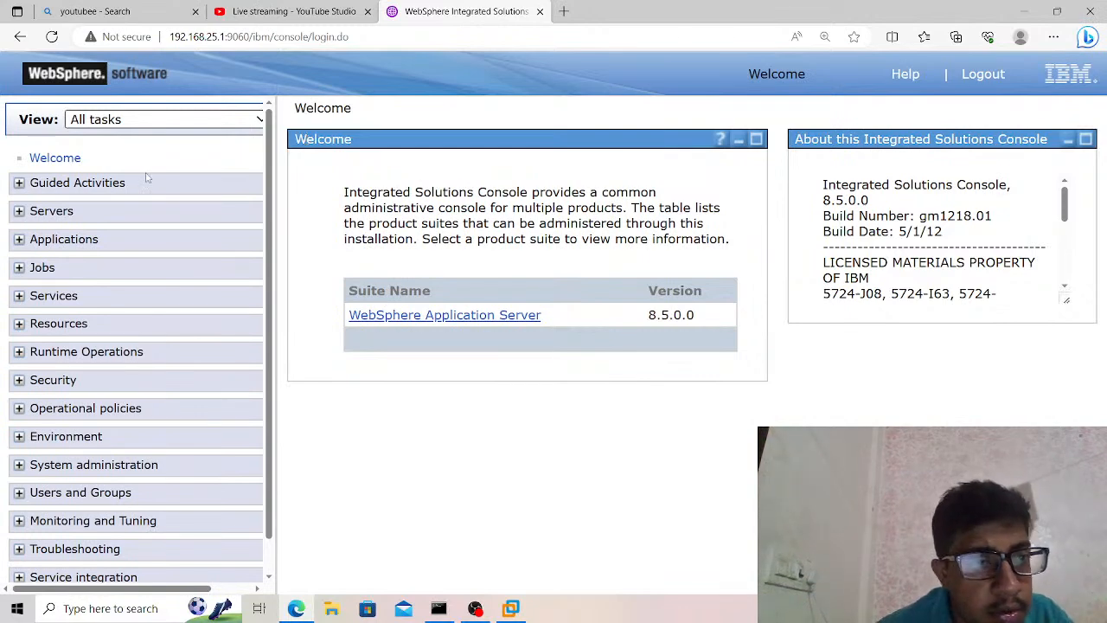
Open the list of WebSphere application servers under the server types.
click(60, 216)
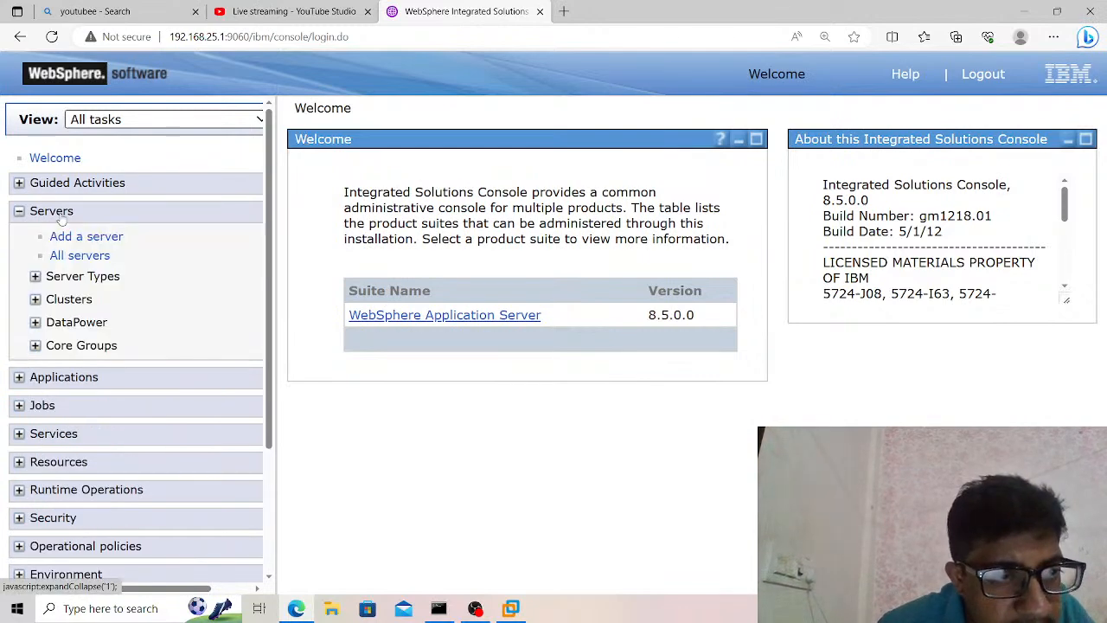
click(81, 275)
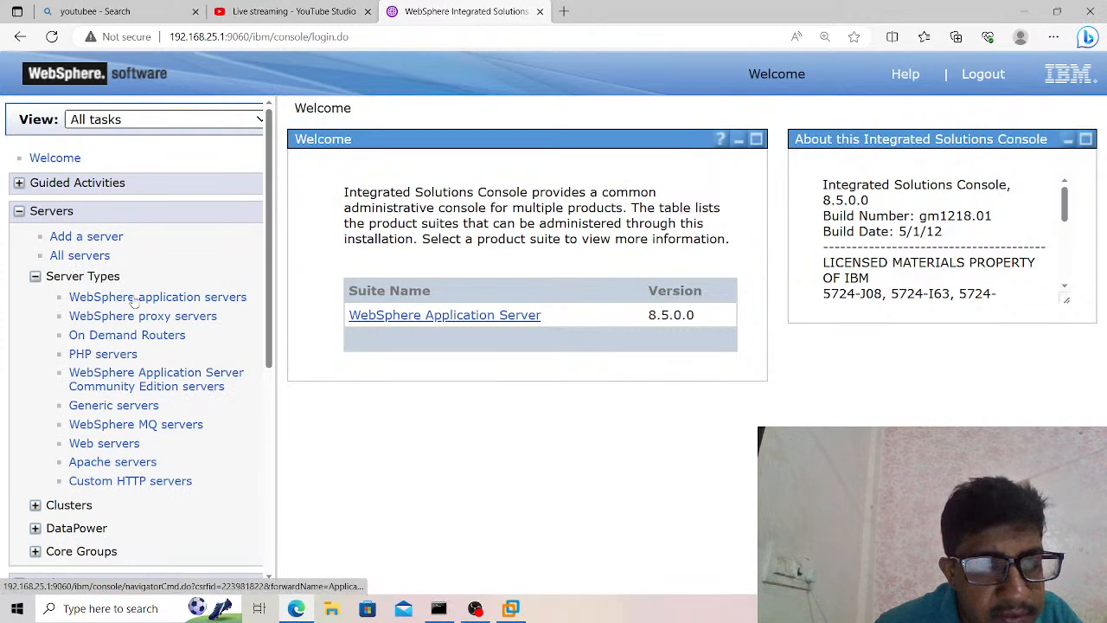
click(134, 298)
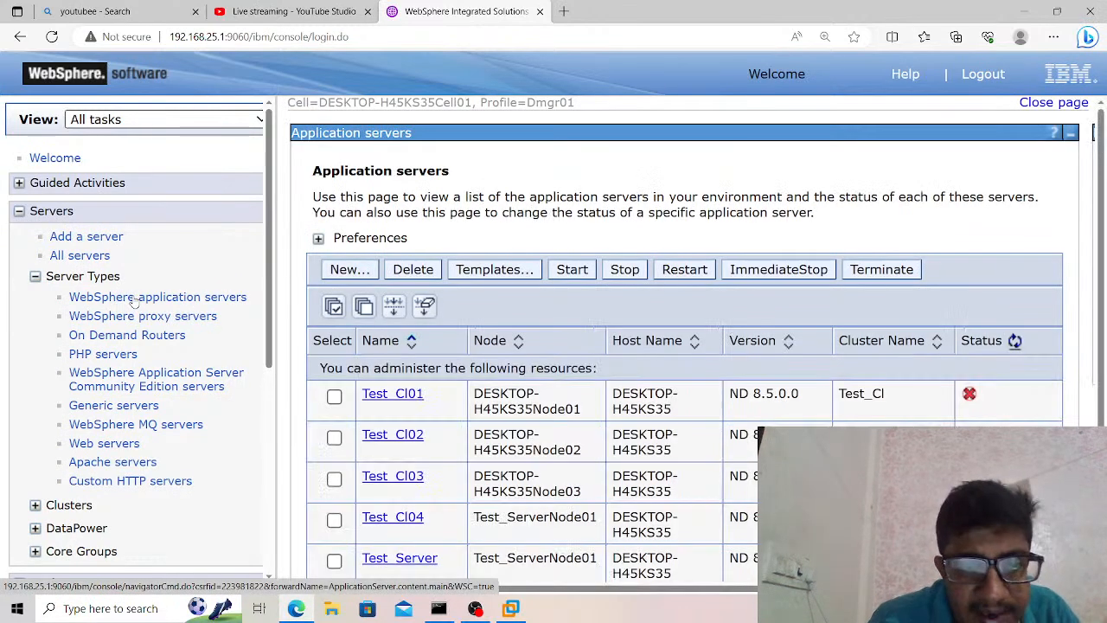
Start Test_Cl01 to Test_Cl04, Test_Server on DESKTOP-H45KS35Node02 and DESKTOP-H45KS35Node03, and server1 on DESKTOP-H45KS35Node01.
click(334, 396)
click(335, 438)
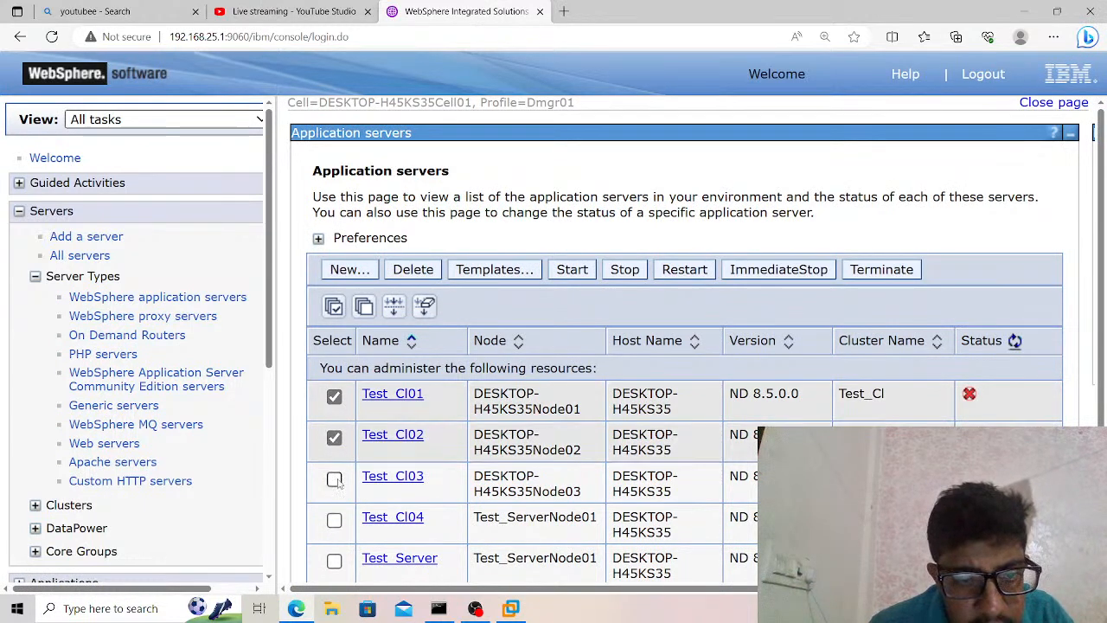
click(335, 480)
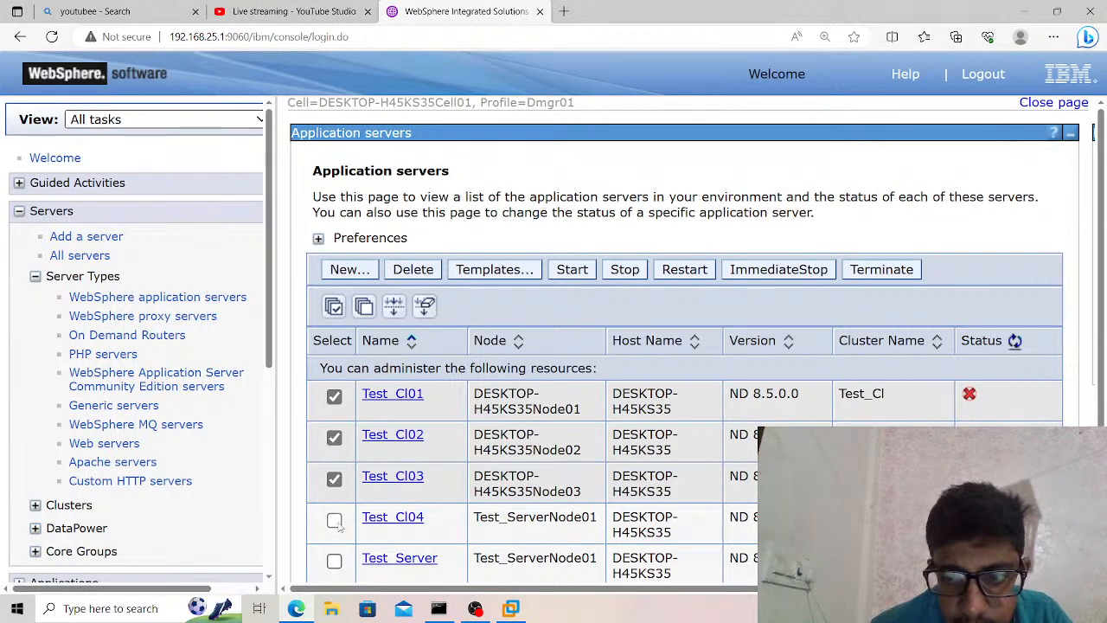
click(335, 521)
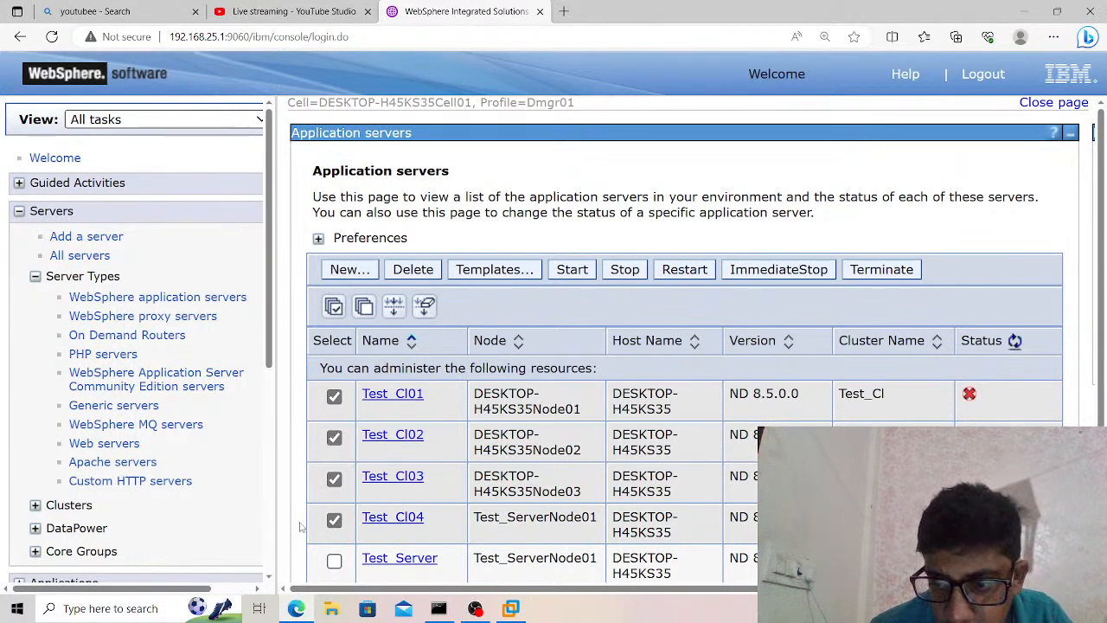
scroll(300, 527, down, 2)
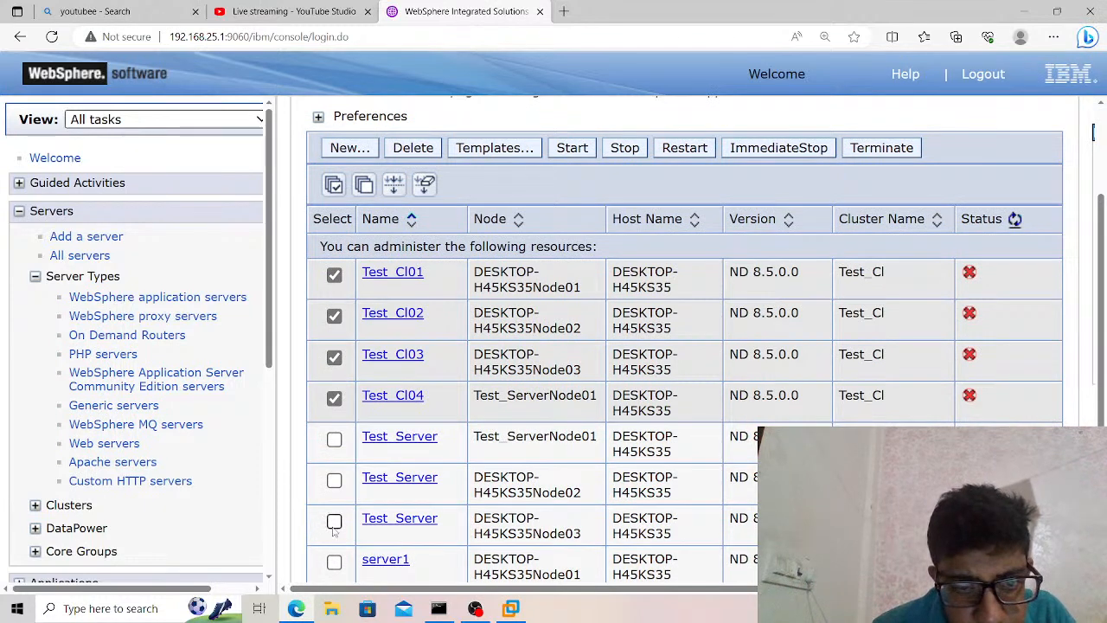
click(334, 480)
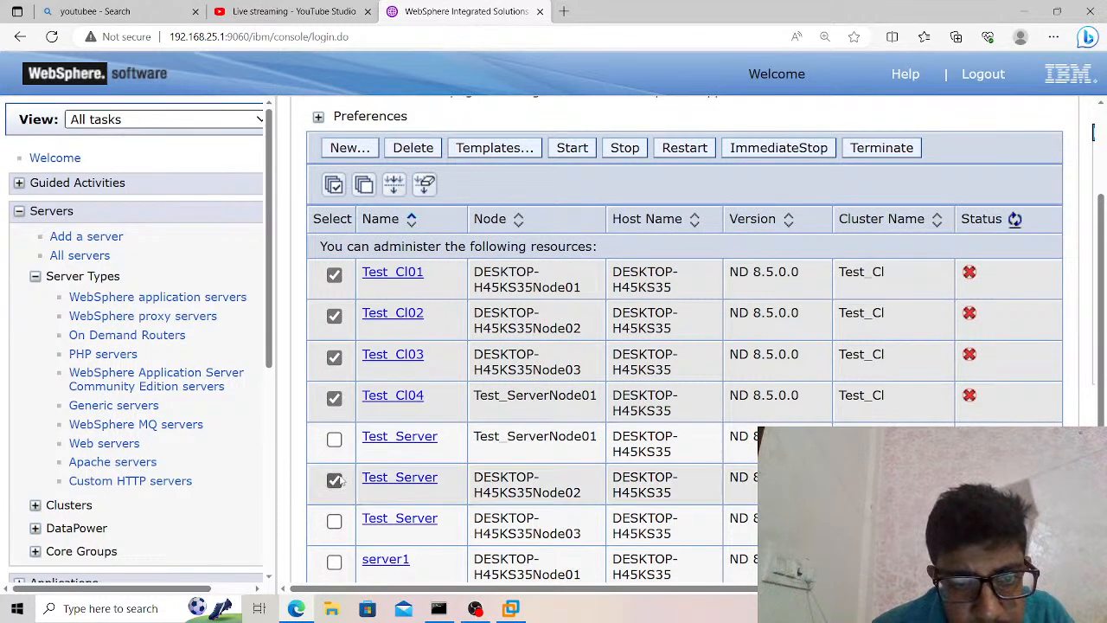
click(334, 522)
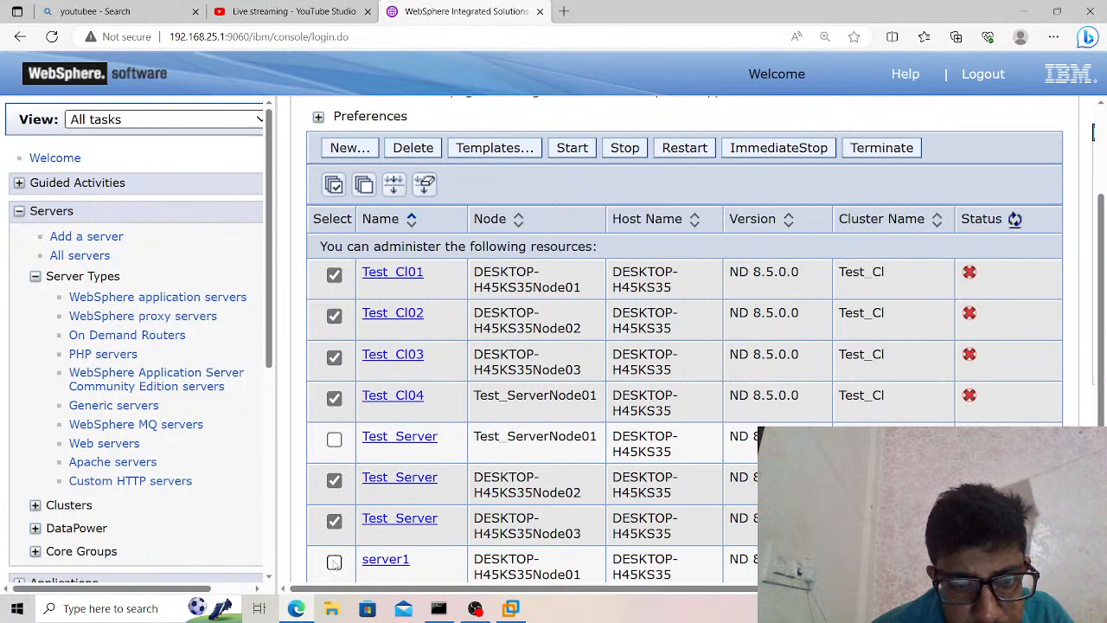
click(334, 562)
click(333, 439)
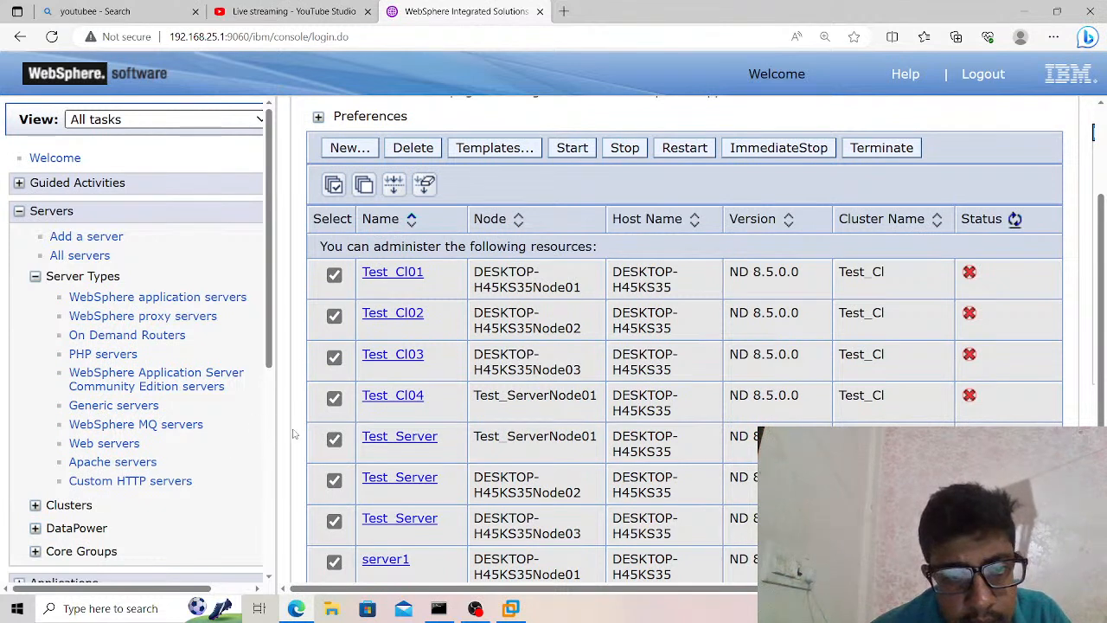
click(333, 439)
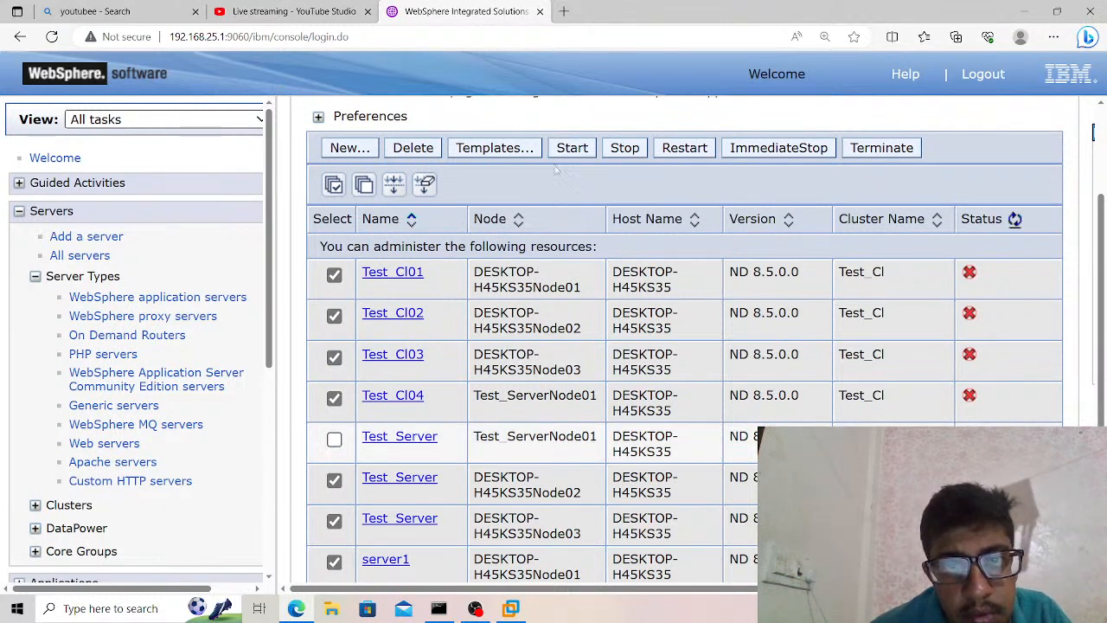
click(574, 152)
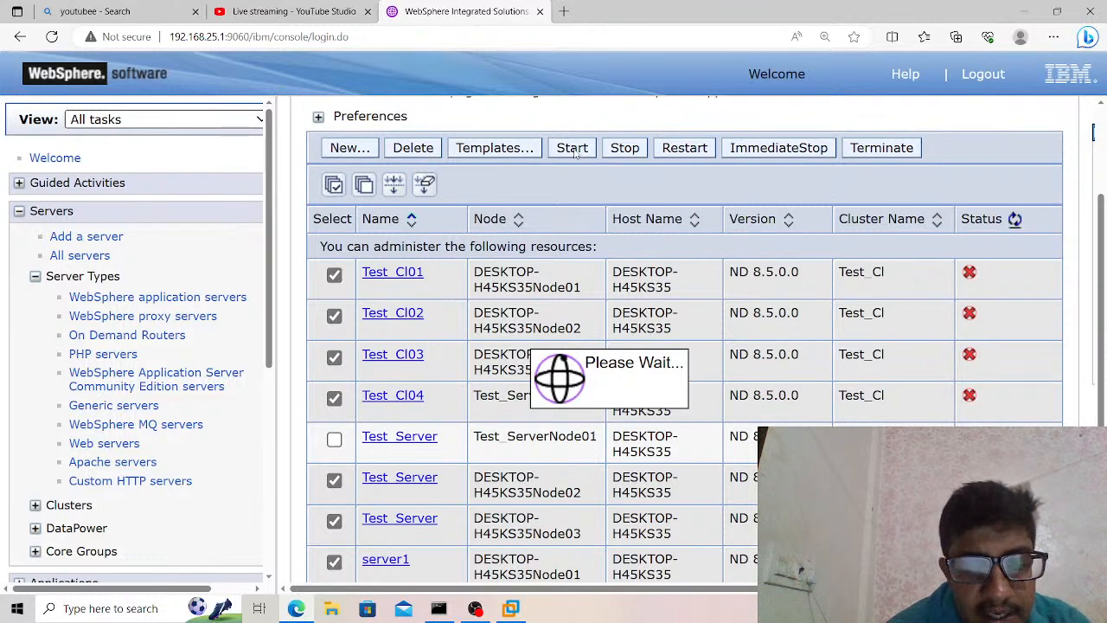
Switch to File Explorer and open the DataSource Notes folder inside Softwares on New Volume (E:).
click(331, 609)
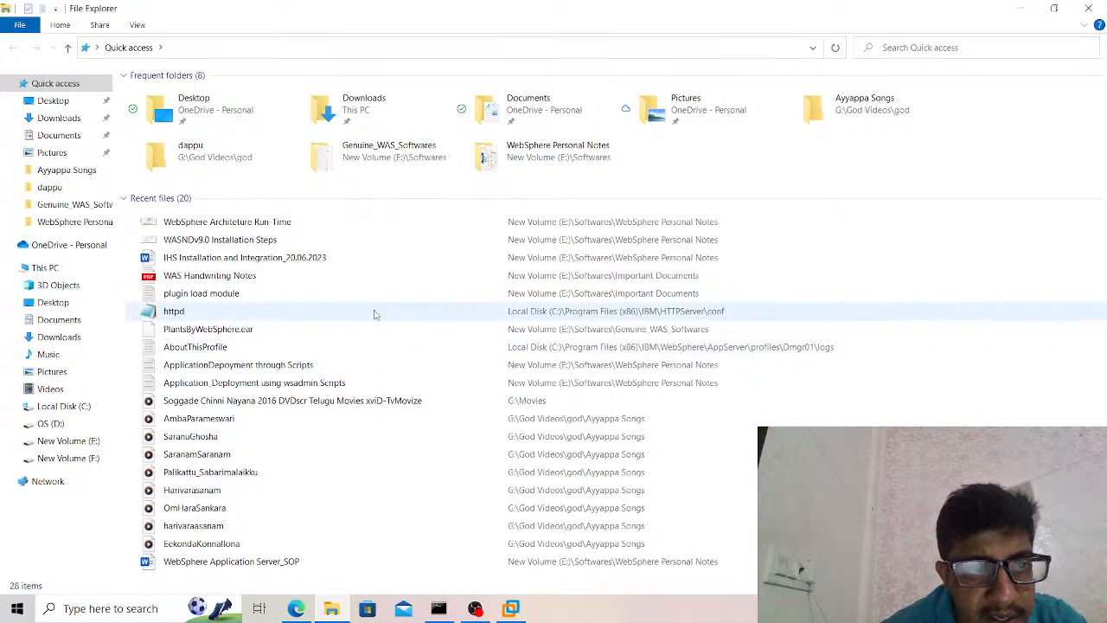
click(69, 441)
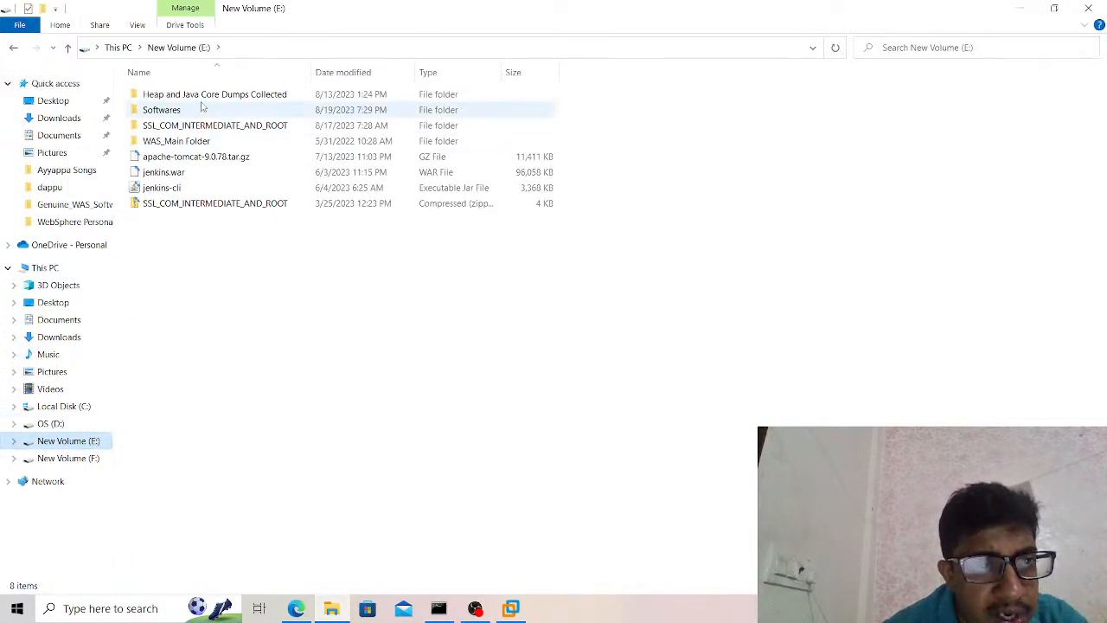
double_click(205, 110)
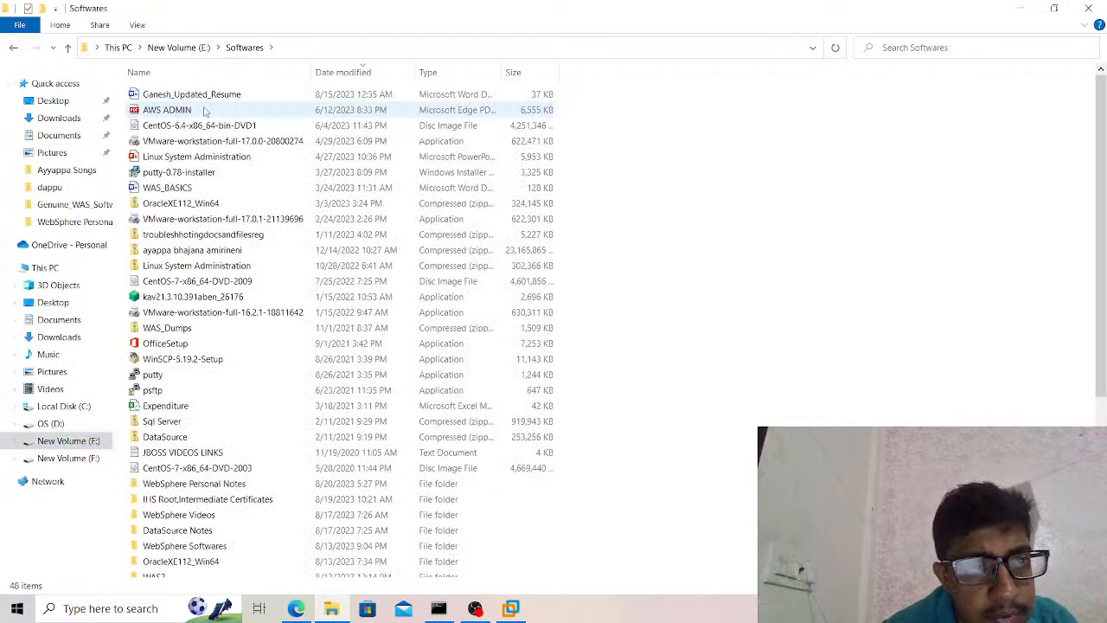
key(d)
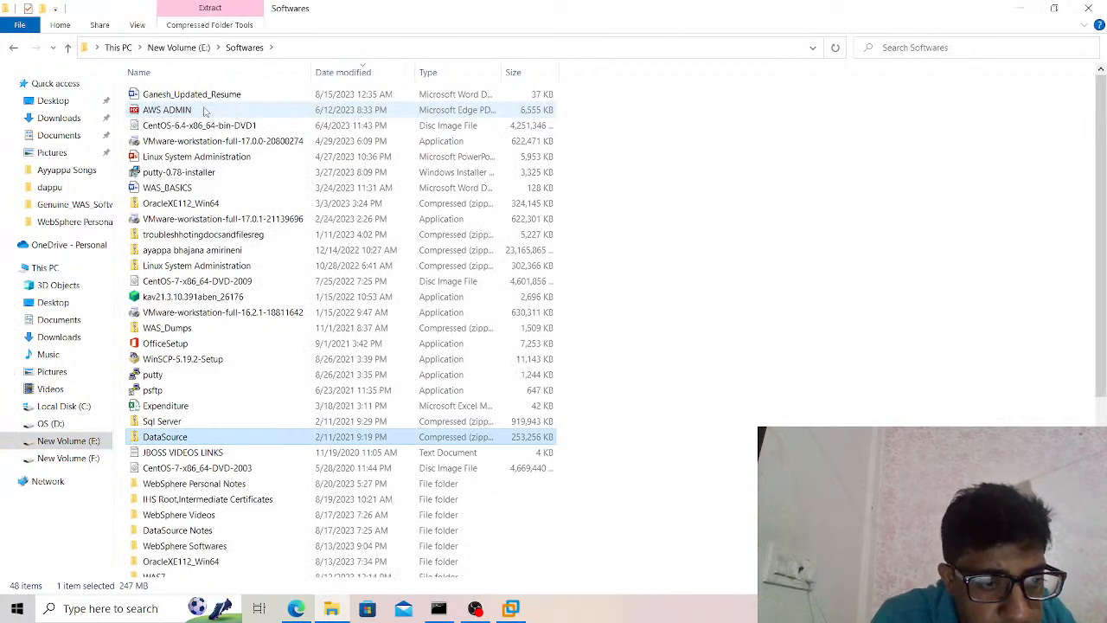
key(d)
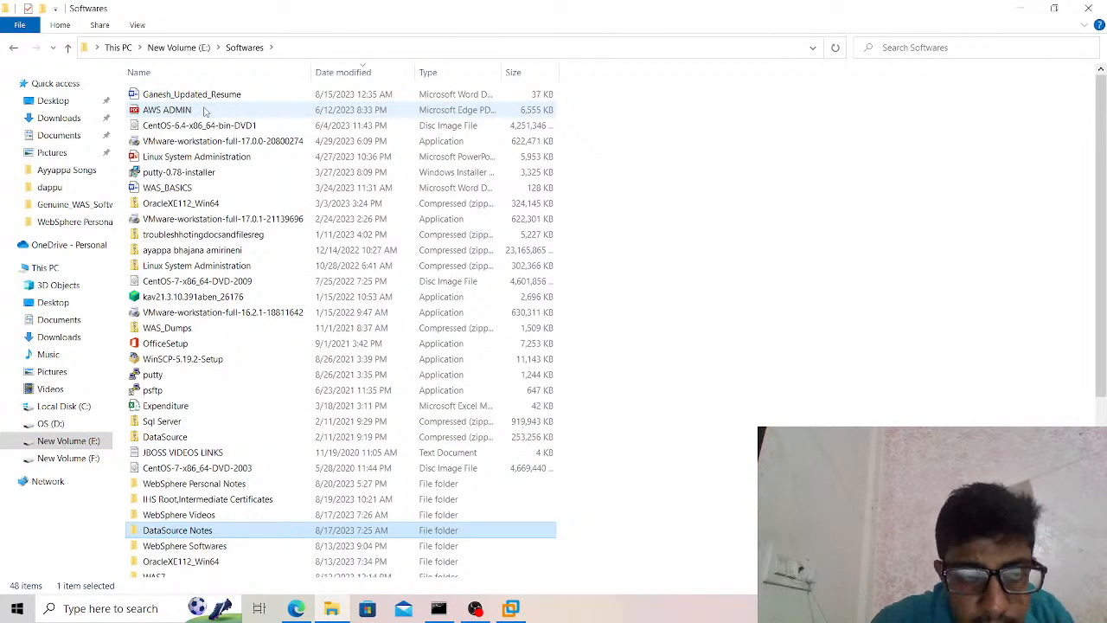
key(Return)
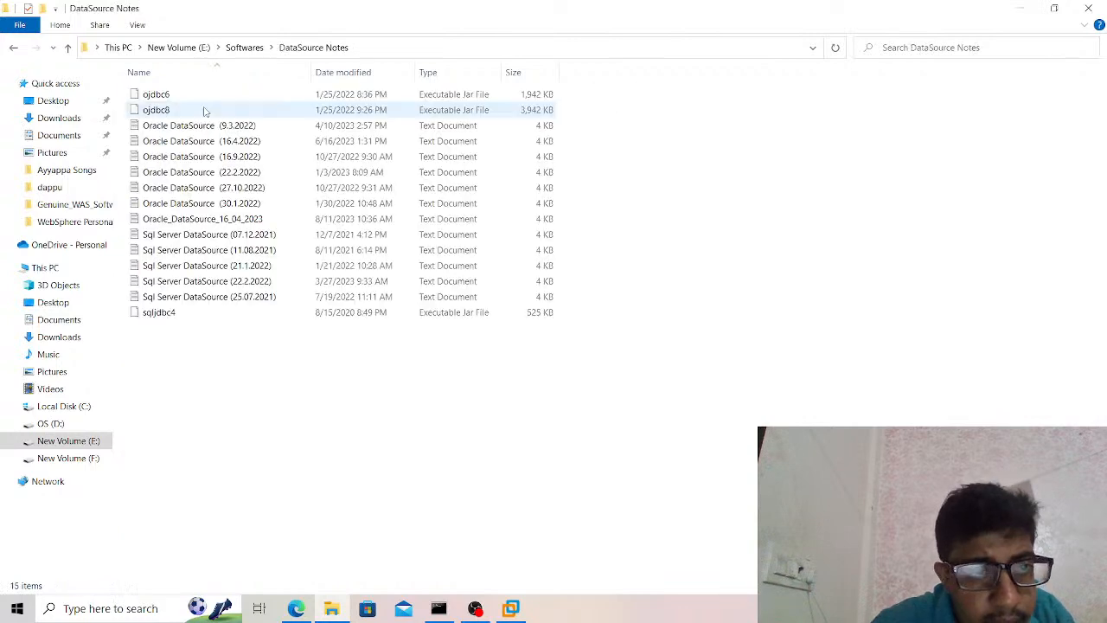
Open the text document Oracle_DataSource_16_04_2023 in a maximized window.
double_click(226, 224)
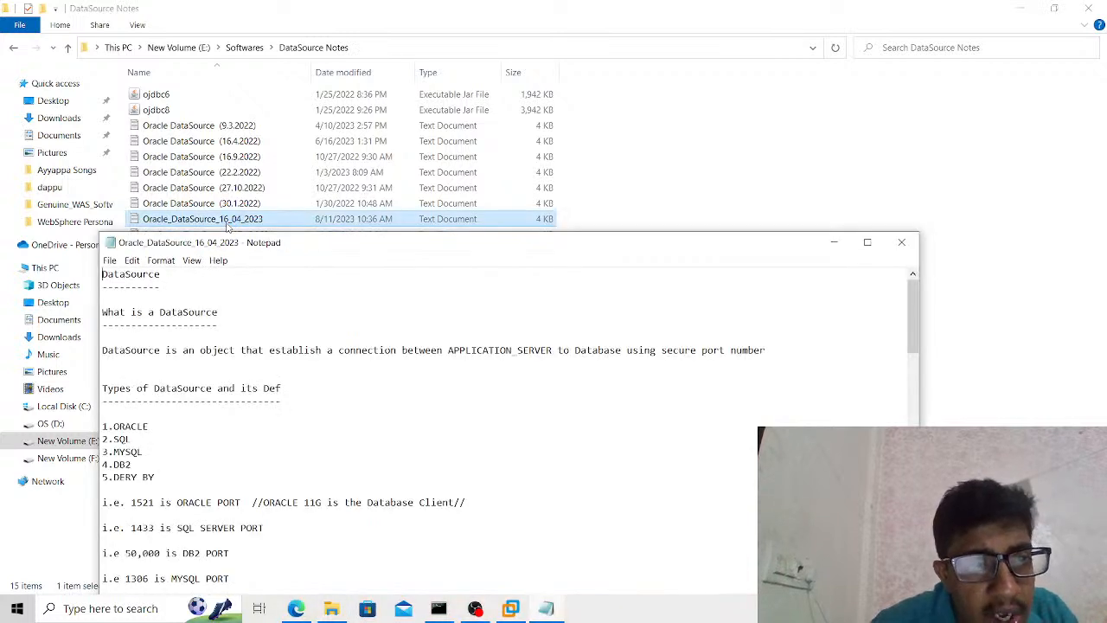
click(866, 243)
scroll(865, 247, up, 4)
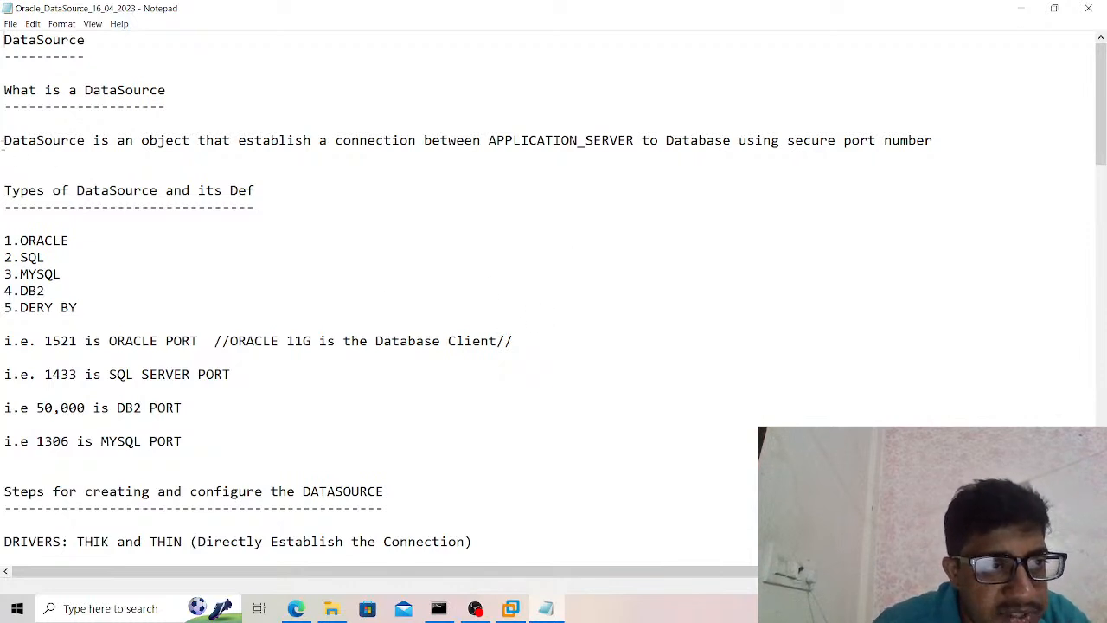
Read through the DataSource definition and the list of DataSource types, highlighting each passage.
drag(1, 140, 963, 136)
click(965, 132)
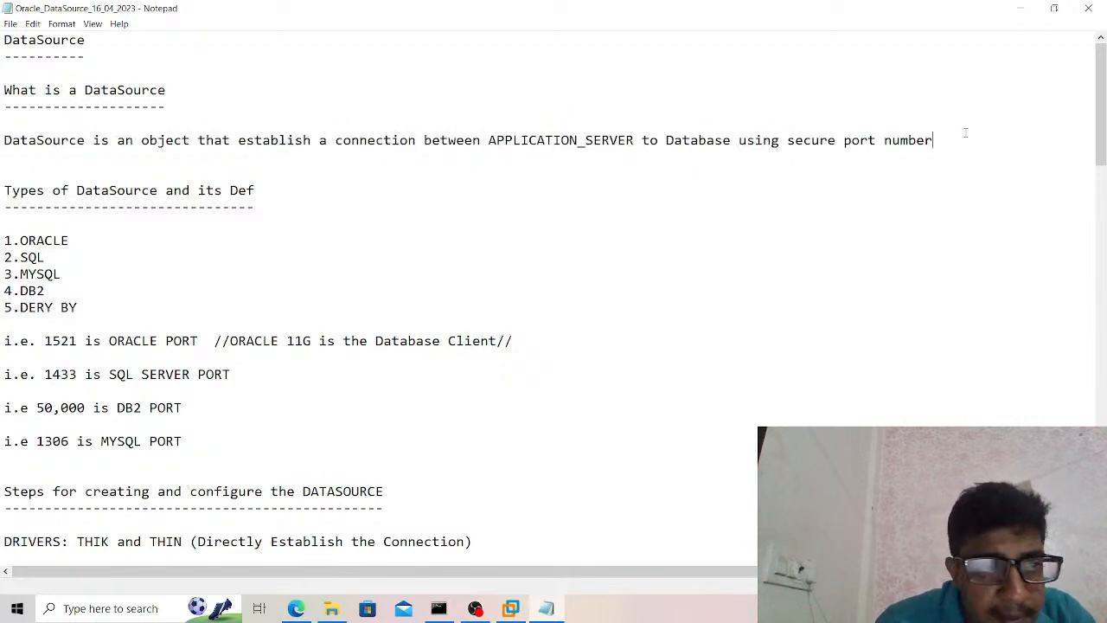
drag(4, 191, 249, 201)
click(250, 201)
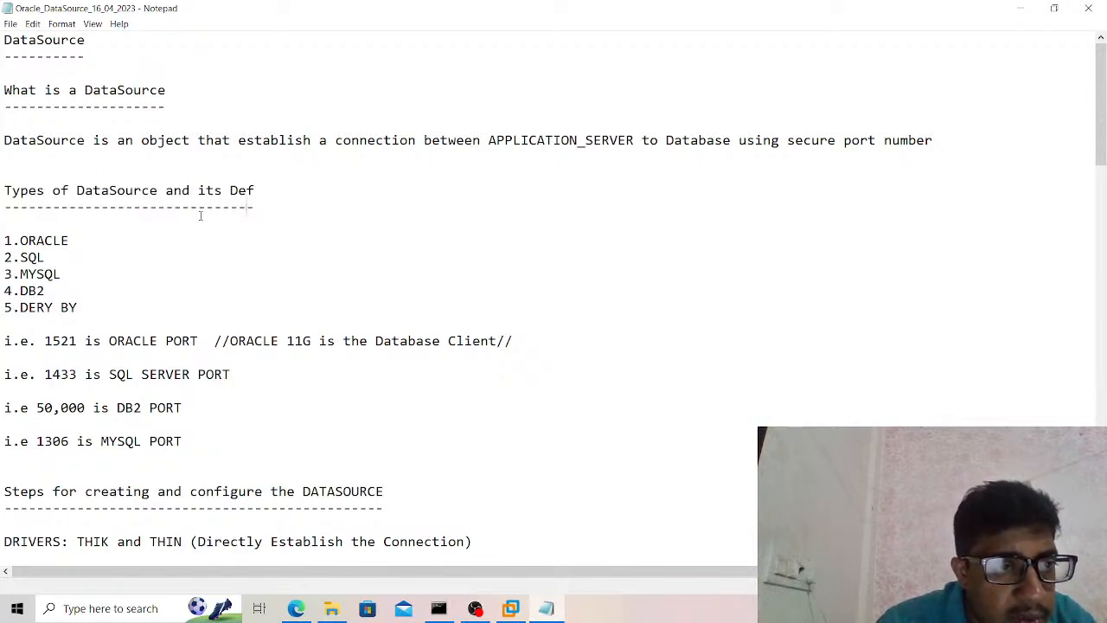
drag(5, 240, 65, 291)
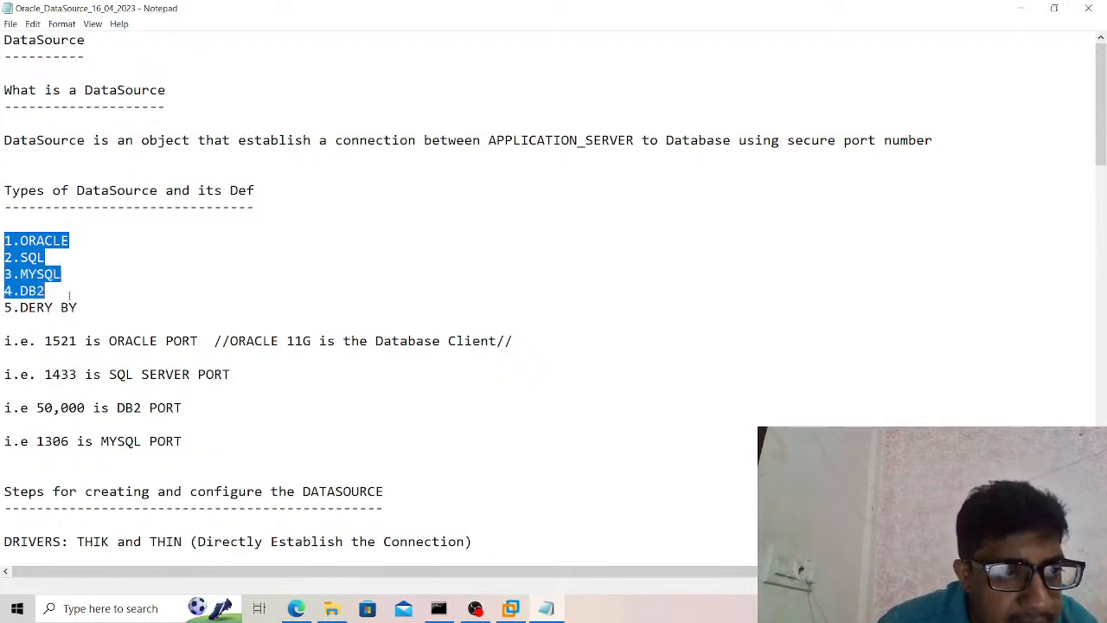
click(68, 296)
drag(3, 309, 84, 311)
click(88, 311)
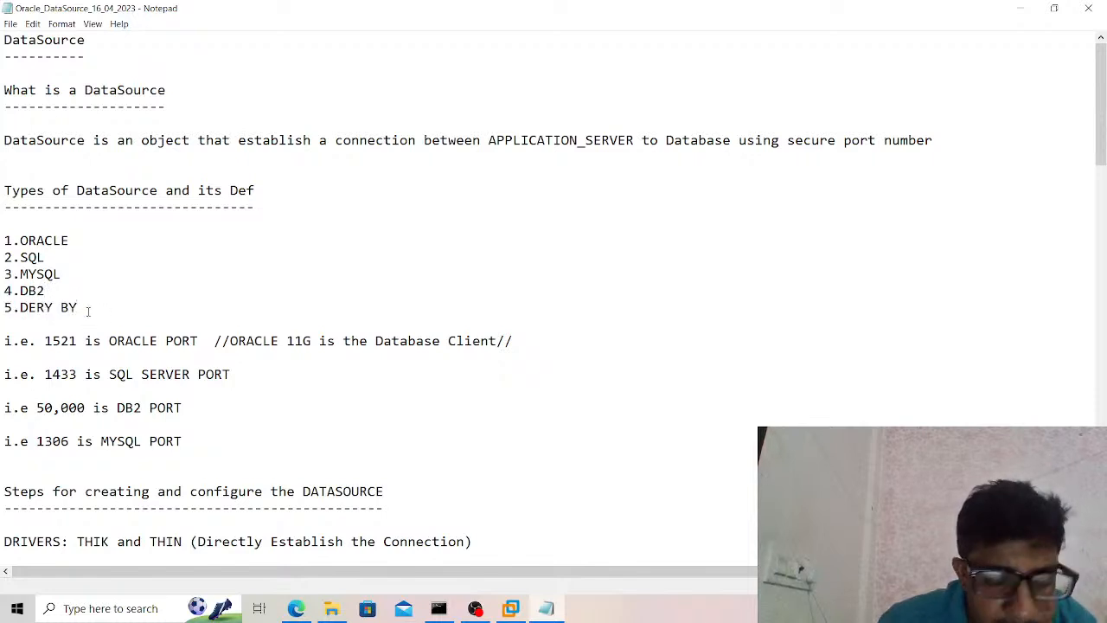
Review the port number notes for Oracle, SQL Server, DB2 and MySQL, highlighting the lines one after another.
key(Down)
key(Down)
key(Down)
key(Down)
key(Down)
key(Down)
key(Down)
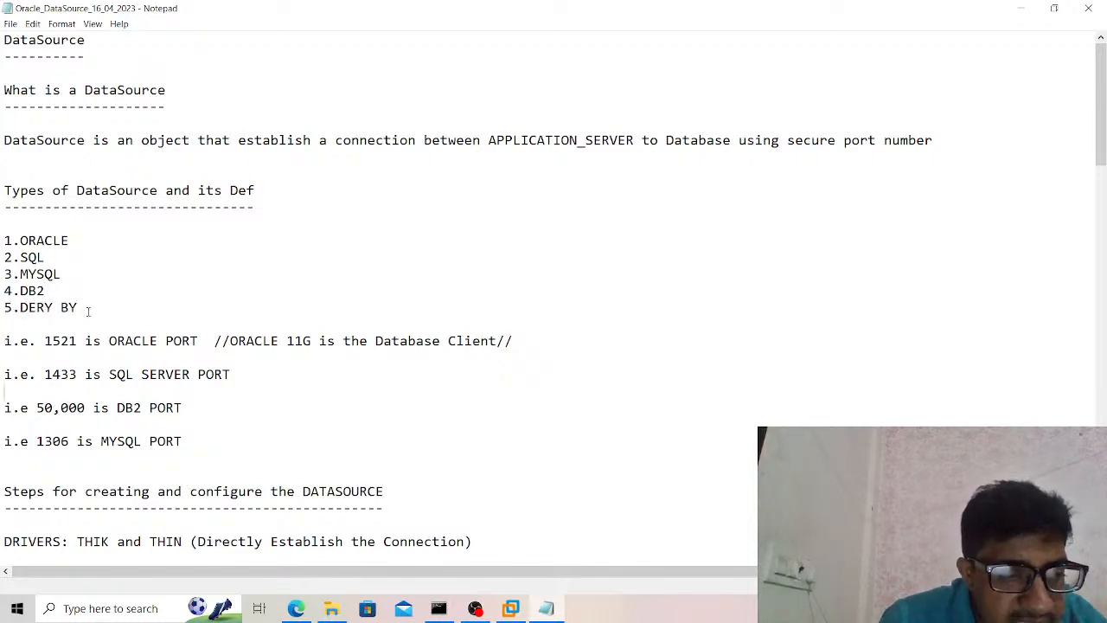
key(Down)
key(Down)
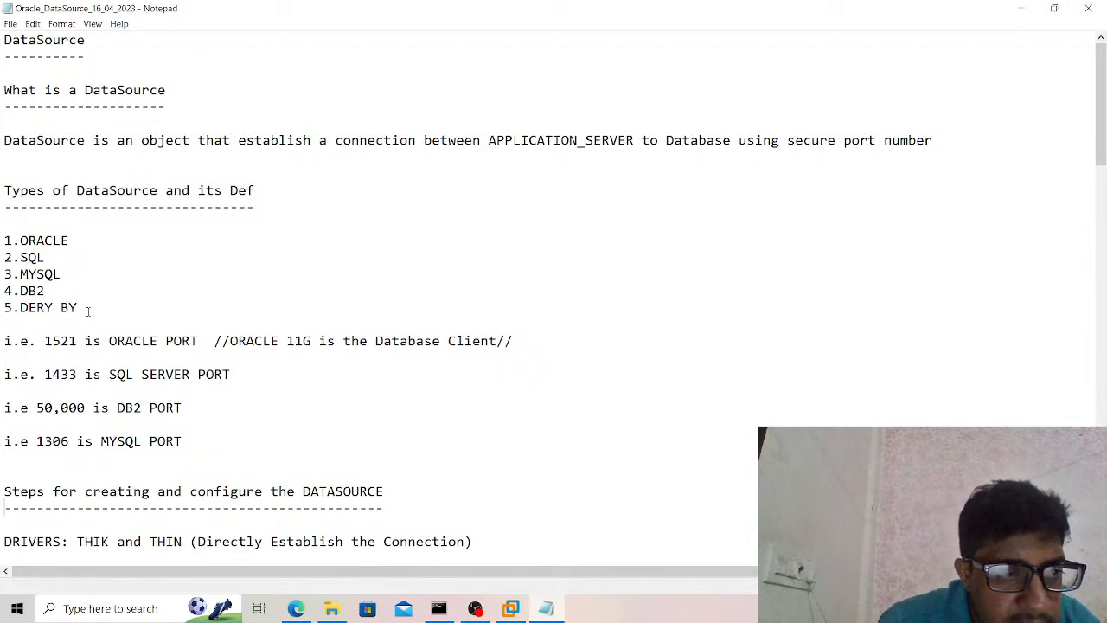
triple_click(311, 345)
drag(311, 344, 550, 345)
click(550, 345)
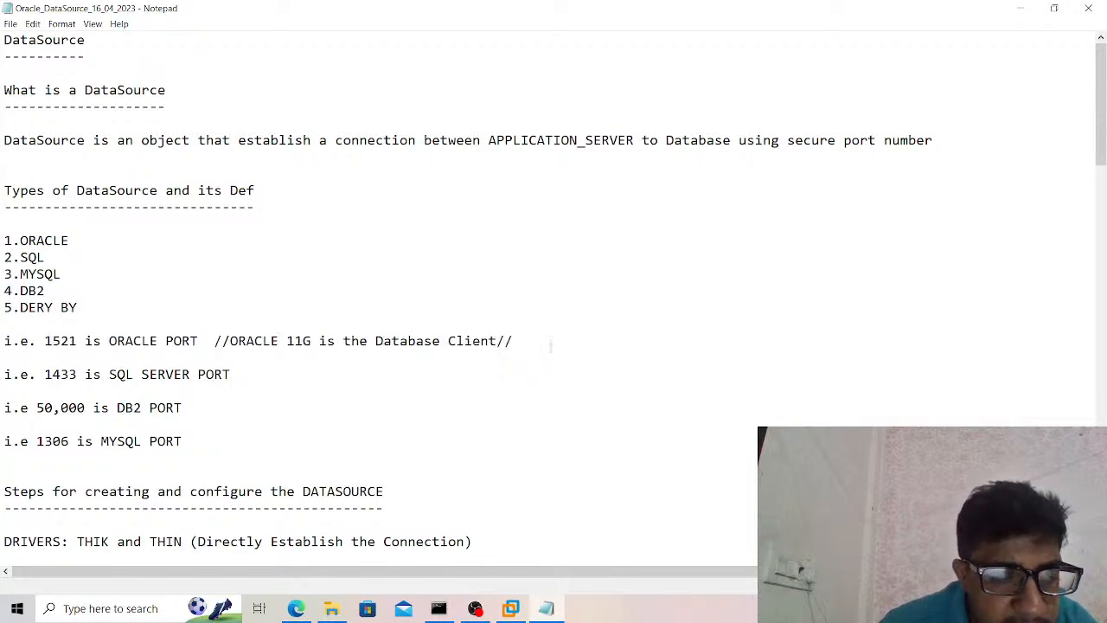
drag(2, 373, 245, 377)
click(249, 374)
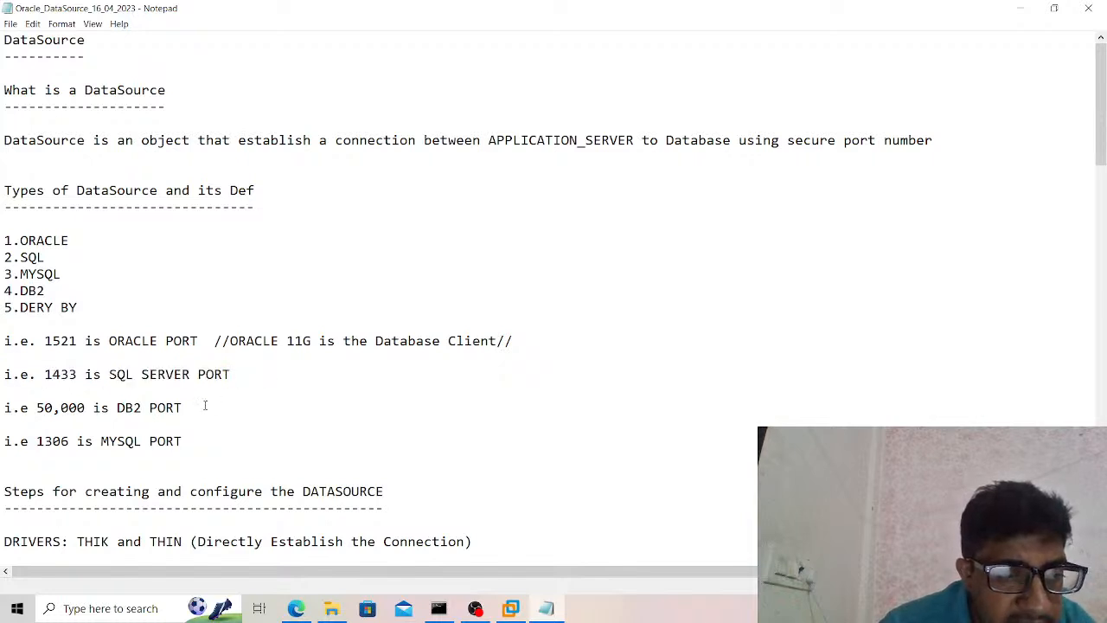
drag(195, 408, 21, 402)
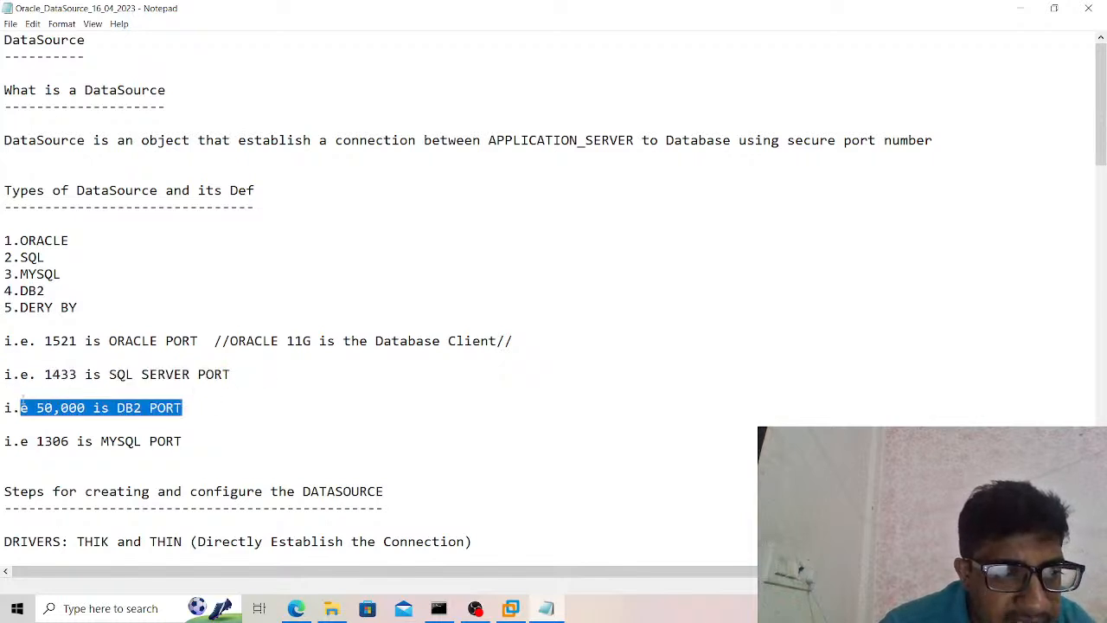
drag(7, 443, 182, 454)
click(188, 454)
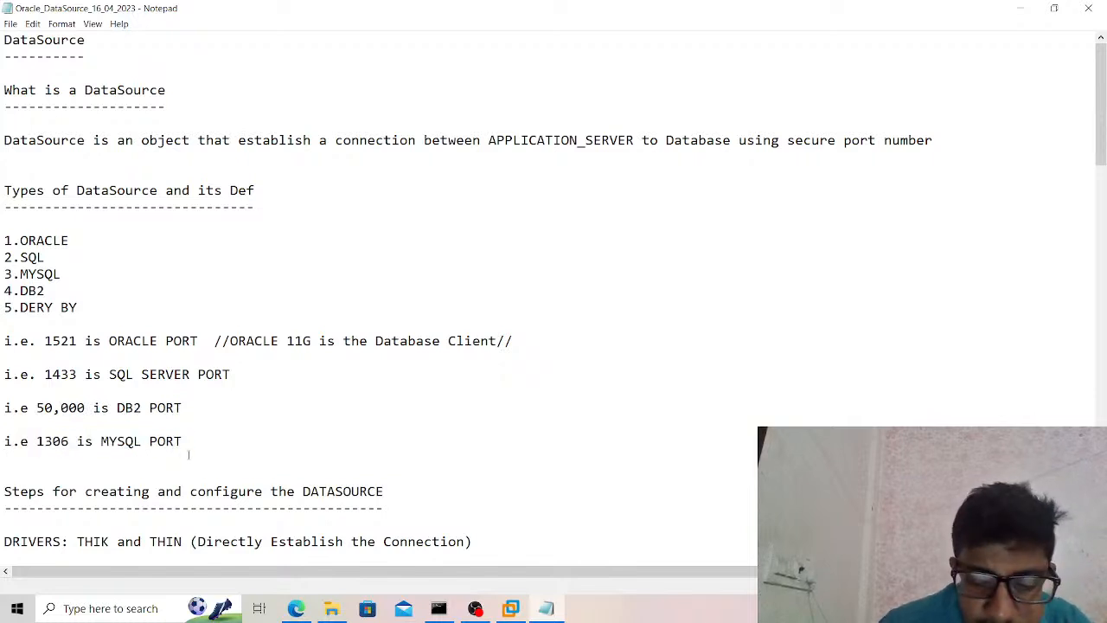
click(10, 615)
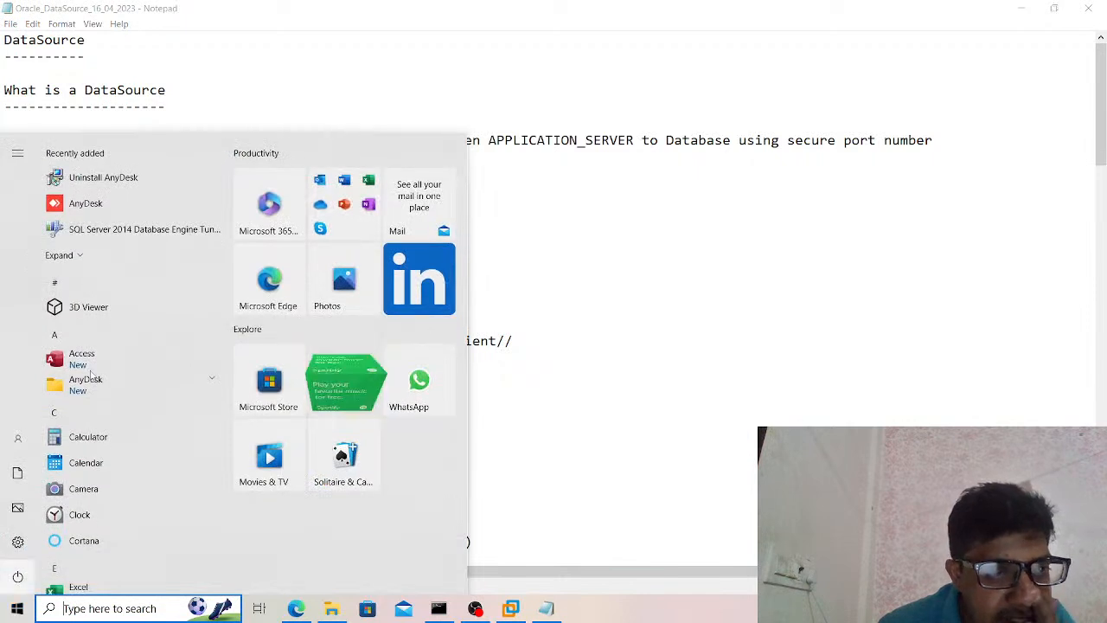
click(68, 256)
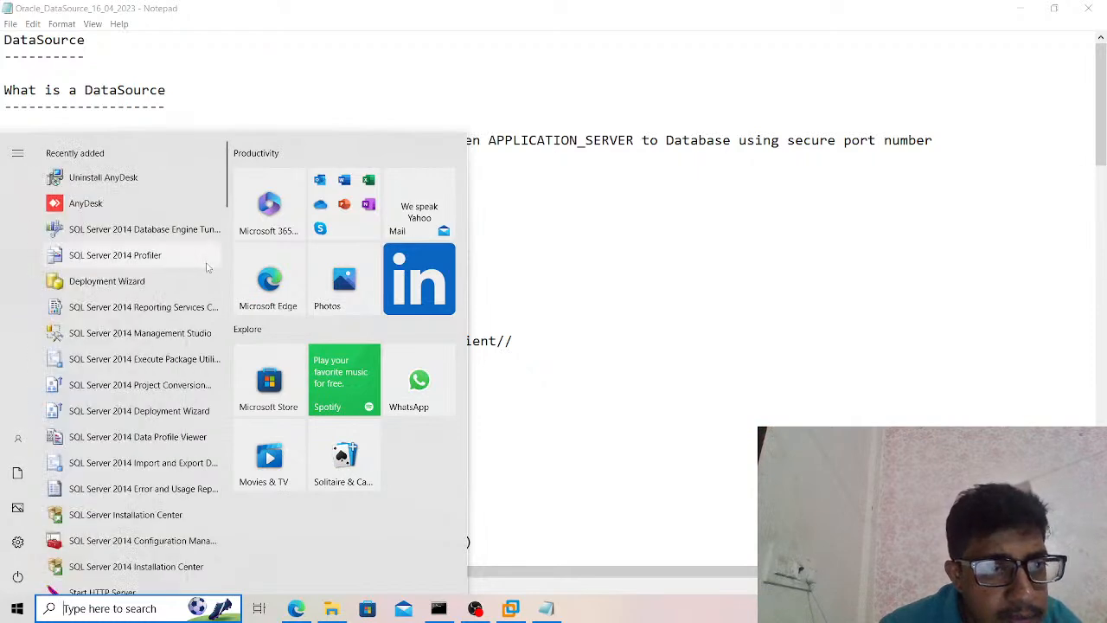
click(98, 614)
text(o)
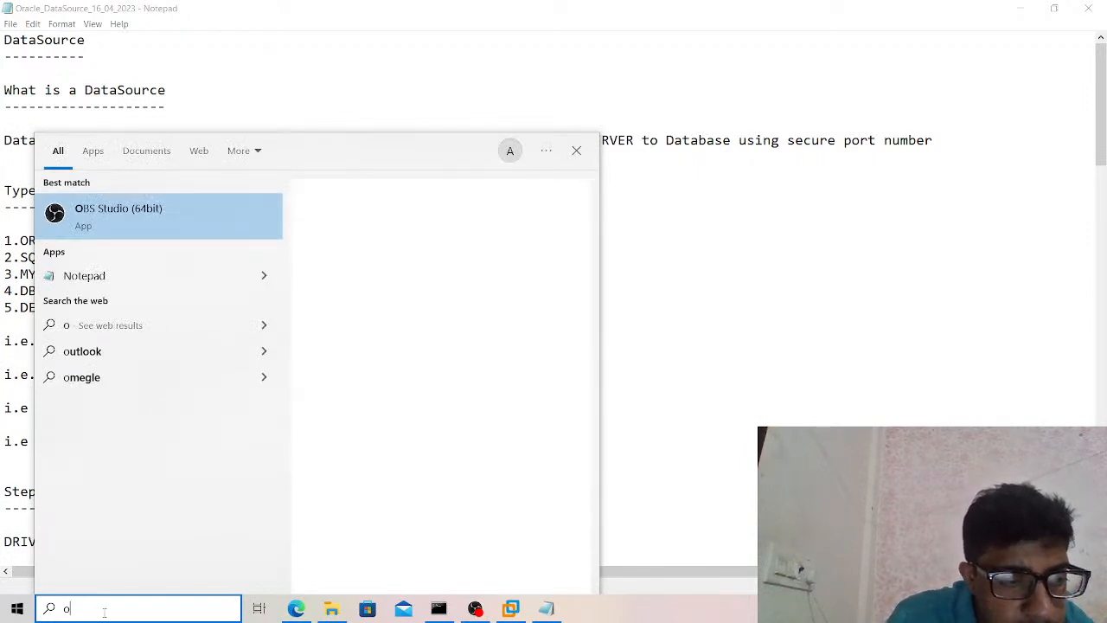
key(Escape)
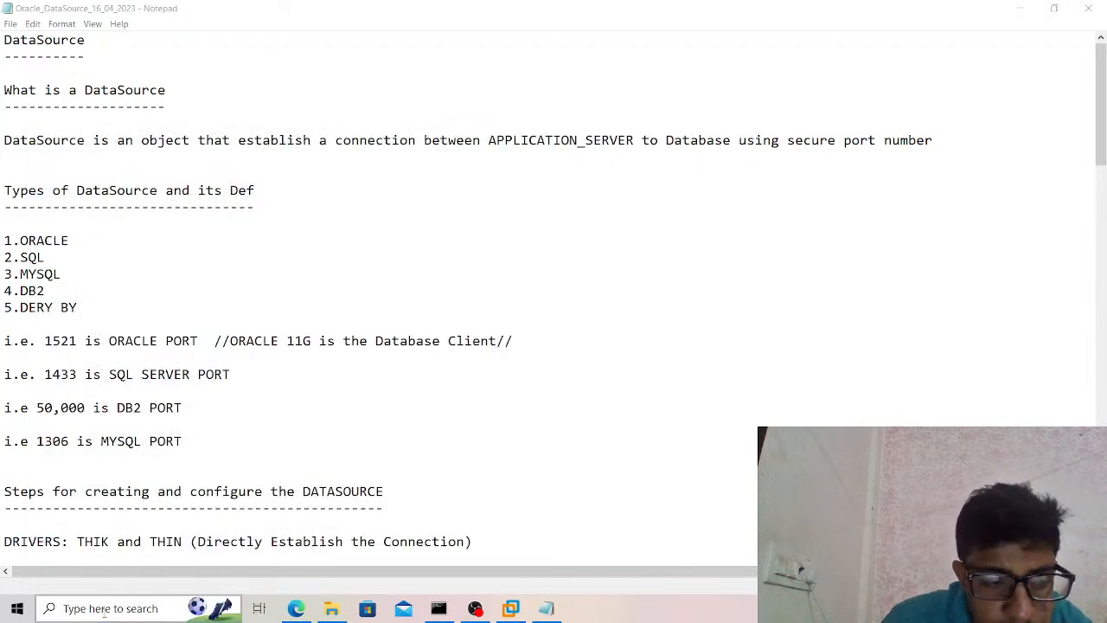
click(104, 612)
text(or)
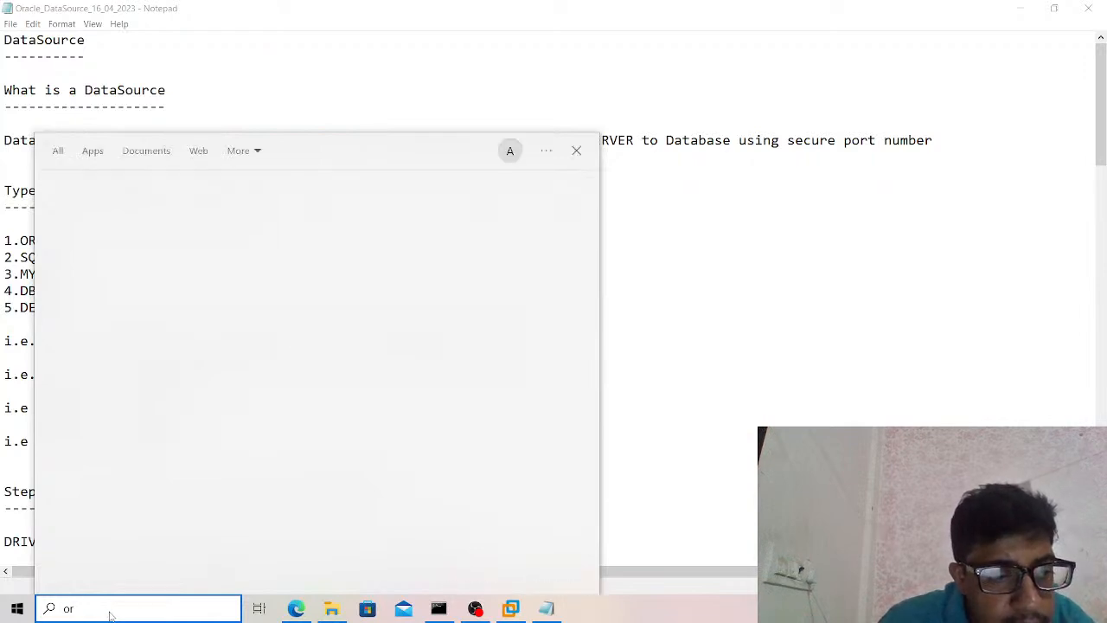
key(BackSpace)
key(BackSpace)
text(a)
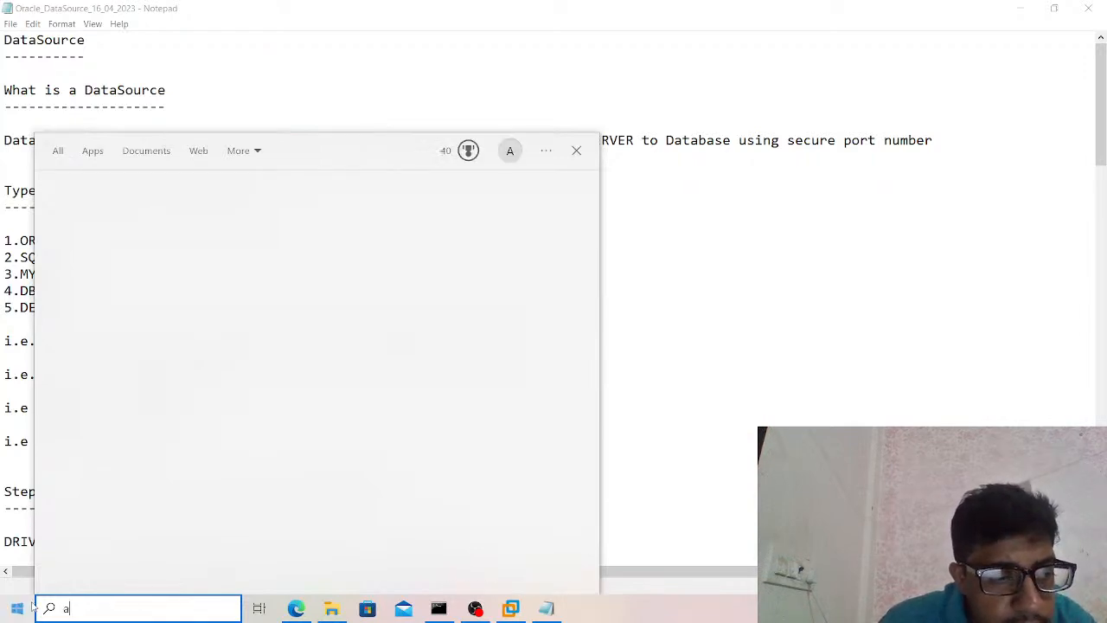
Launch Run SQL Command Line from the Oracle Database 11g Express Edition programs and enlarge its text.
click(22, 608)
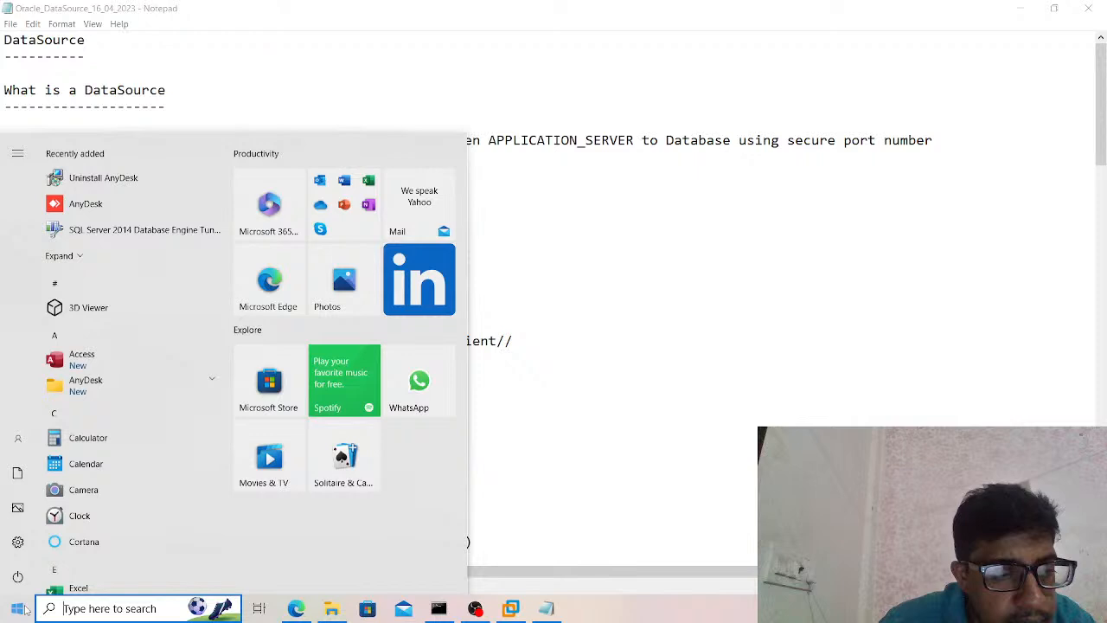
scroll(197, 289, down, 10)
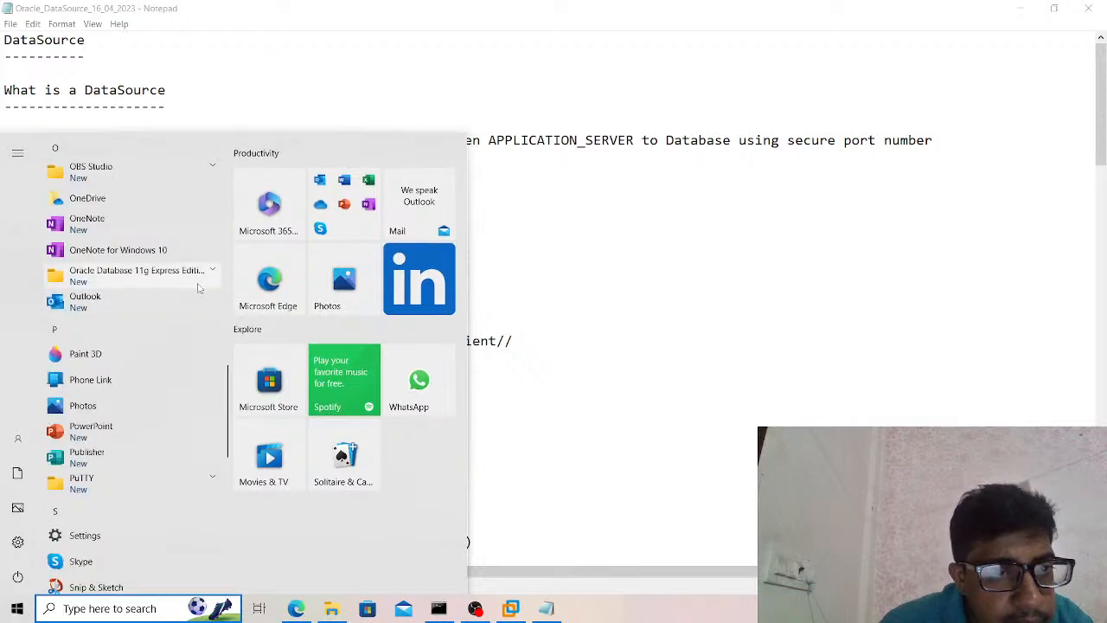
scroll(198, 289, up, 5)
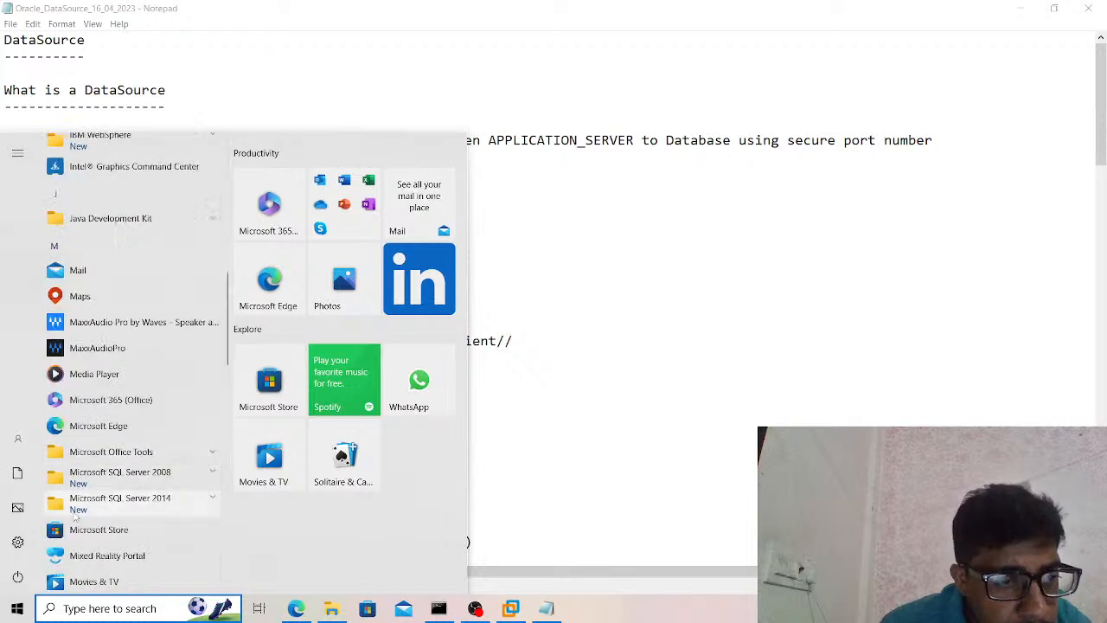
click(55, 246)
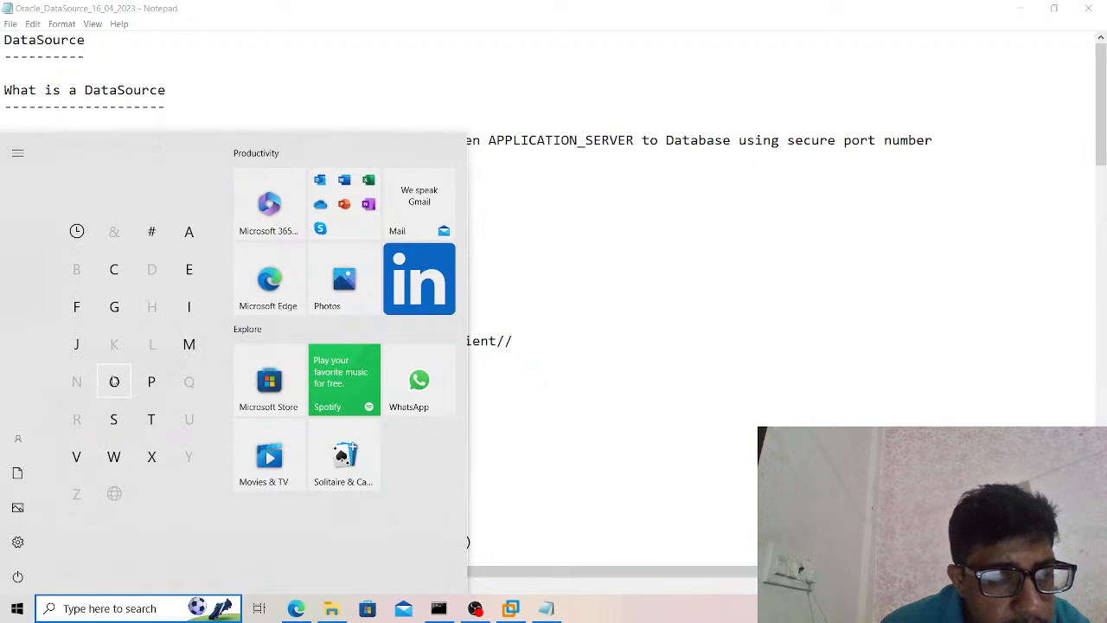
click(114, 382)
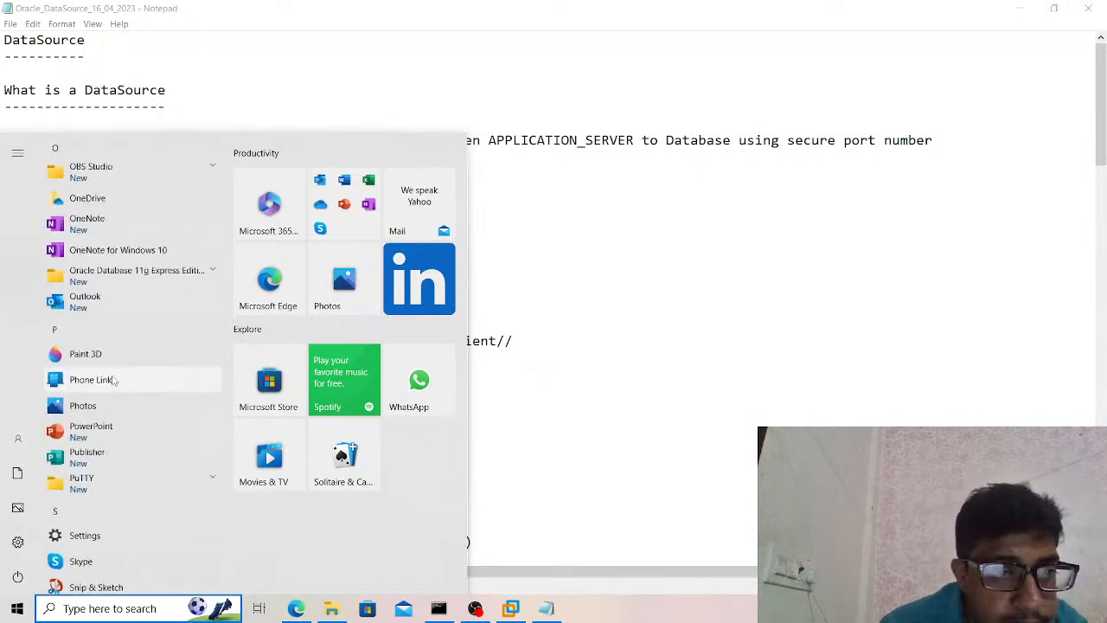
click(212, 275)
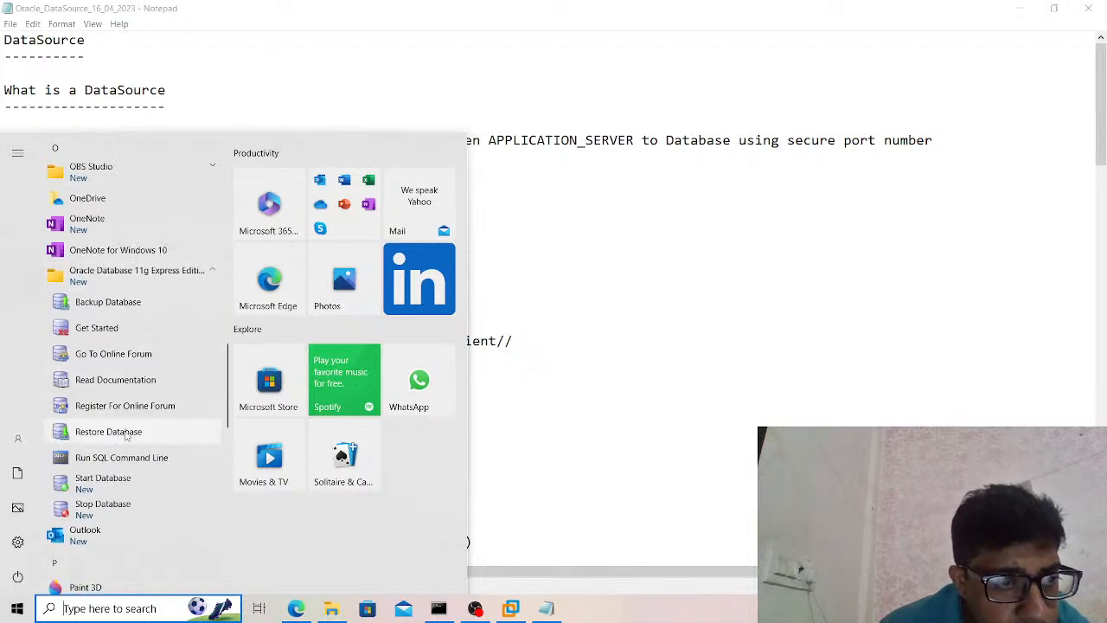
click(123, 458)
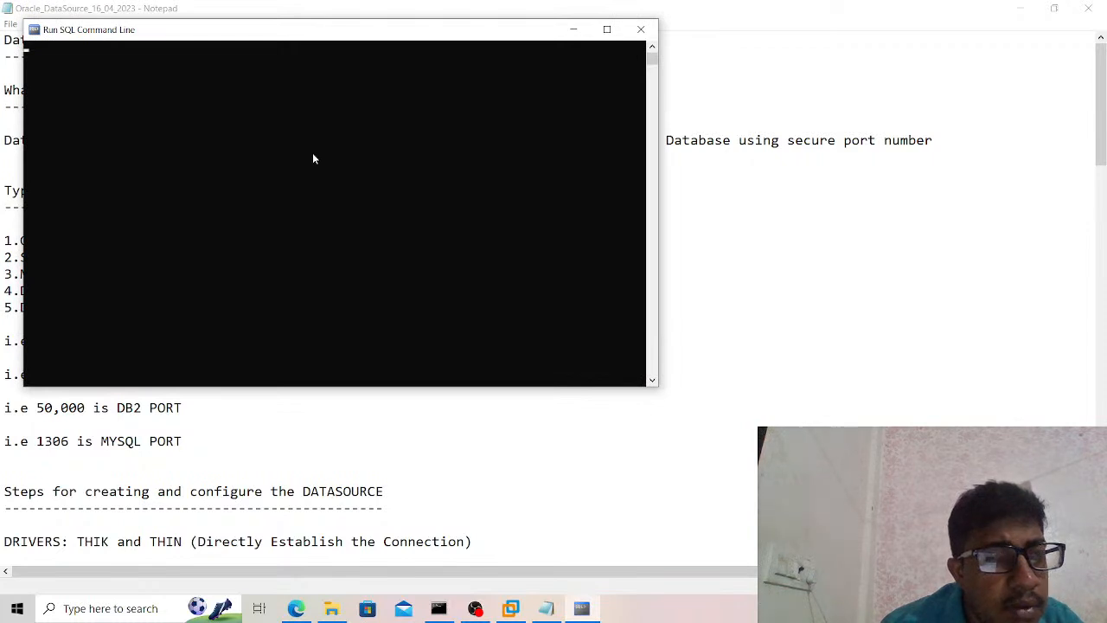
ctrl+scroll(321, 154, up, 5)
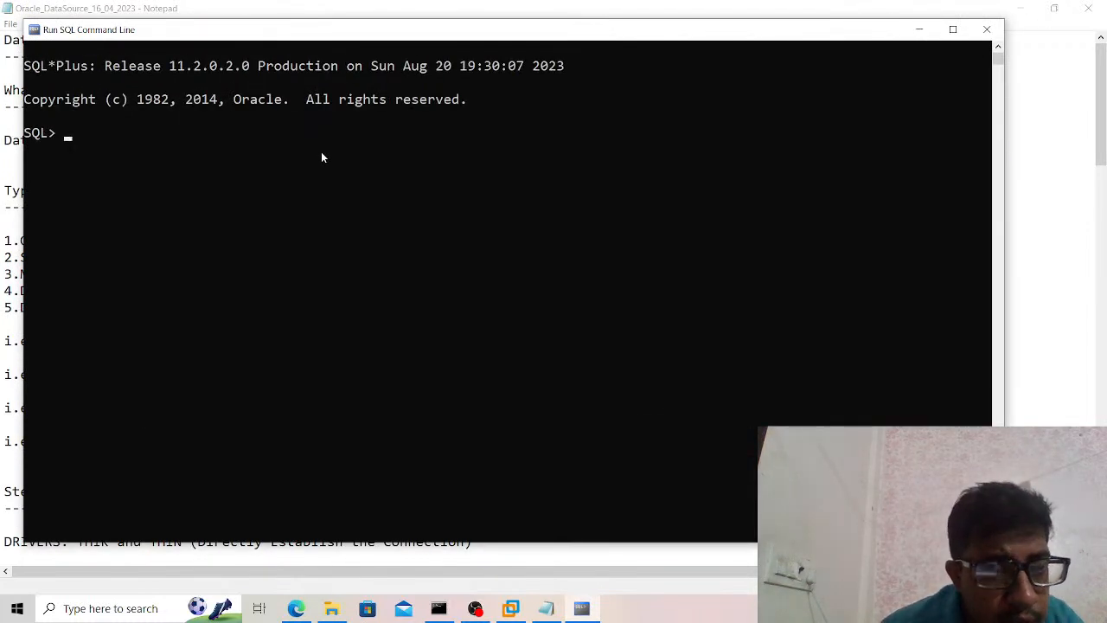
Connect to the Oracle database with the connect command, supplying the database username and account password.
text(connect)
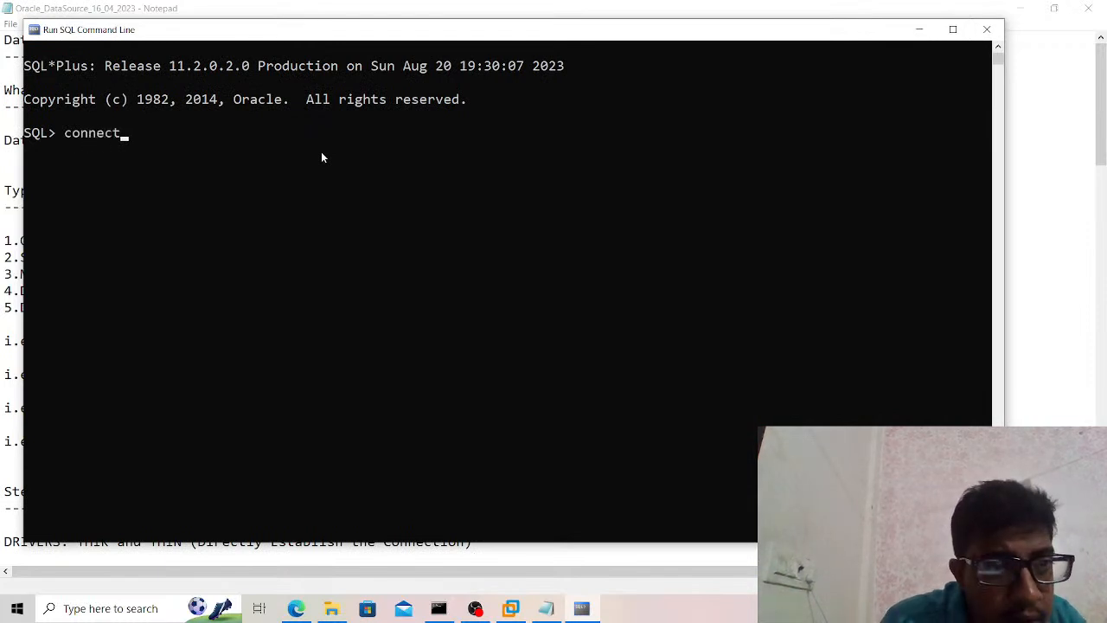
text( Ganesh)
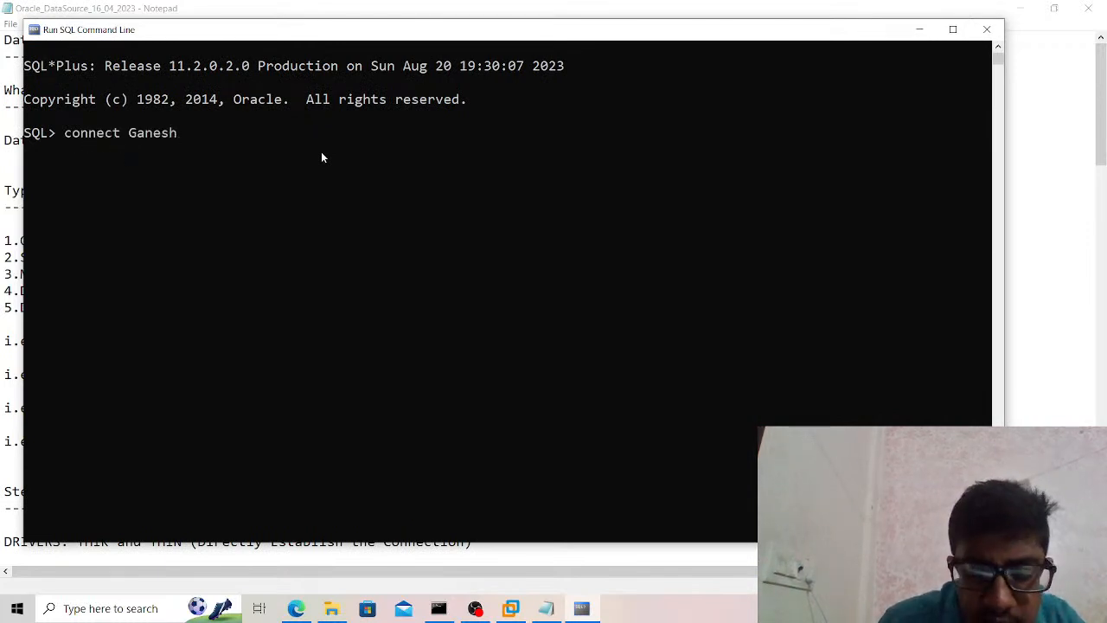
key(Return)
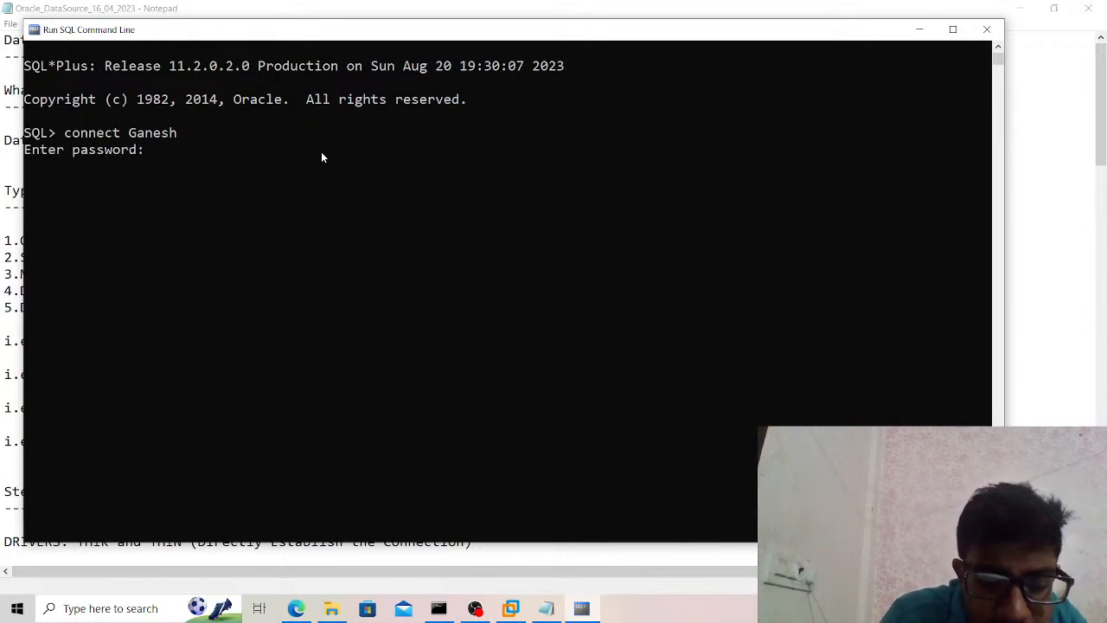
key(Return)
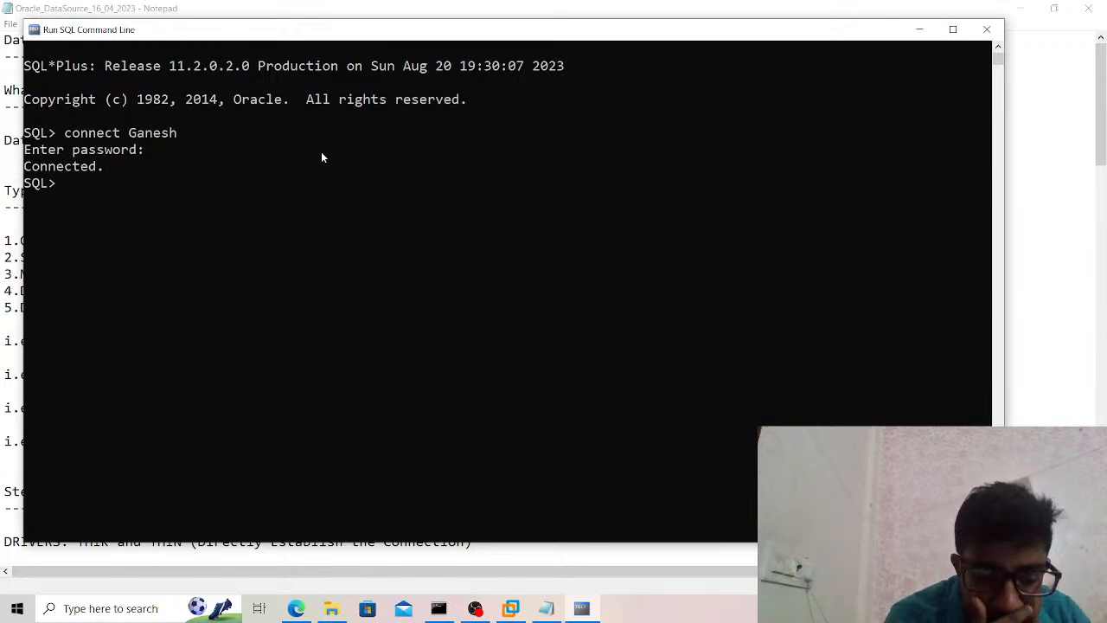
Run the query "select * from Employee;" and minimize the SQL command line window.
text(select )
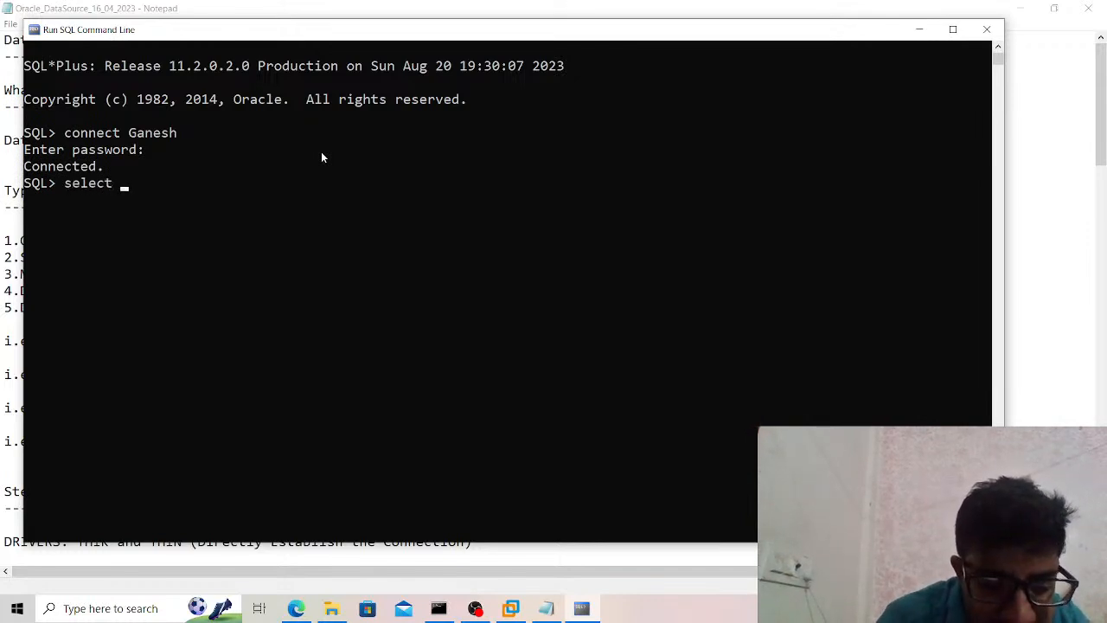
text(* from)
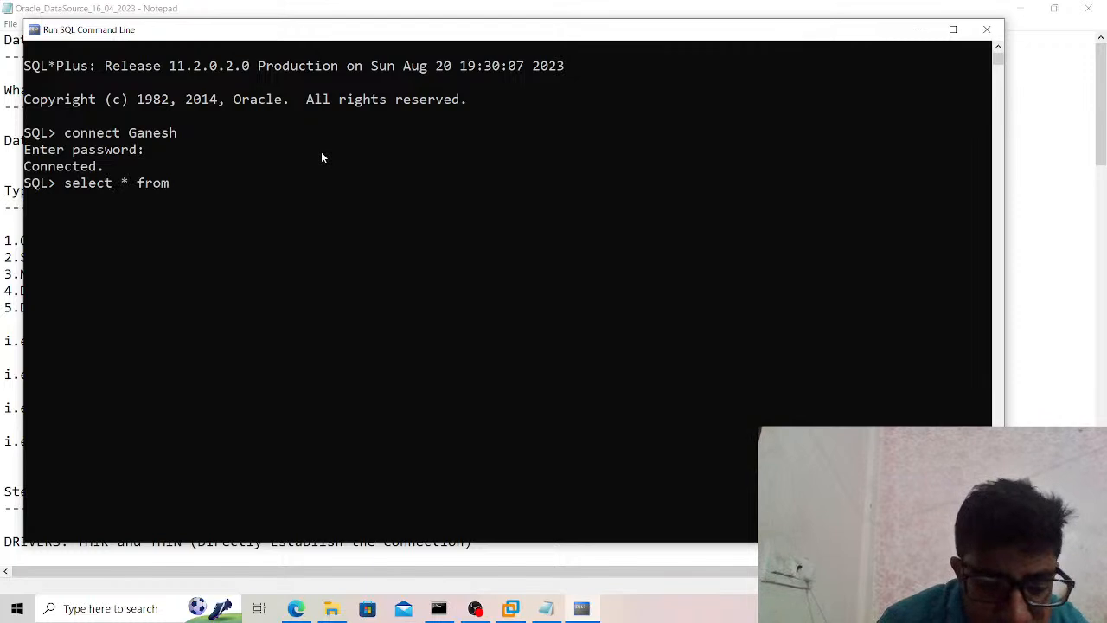
text( Employ)
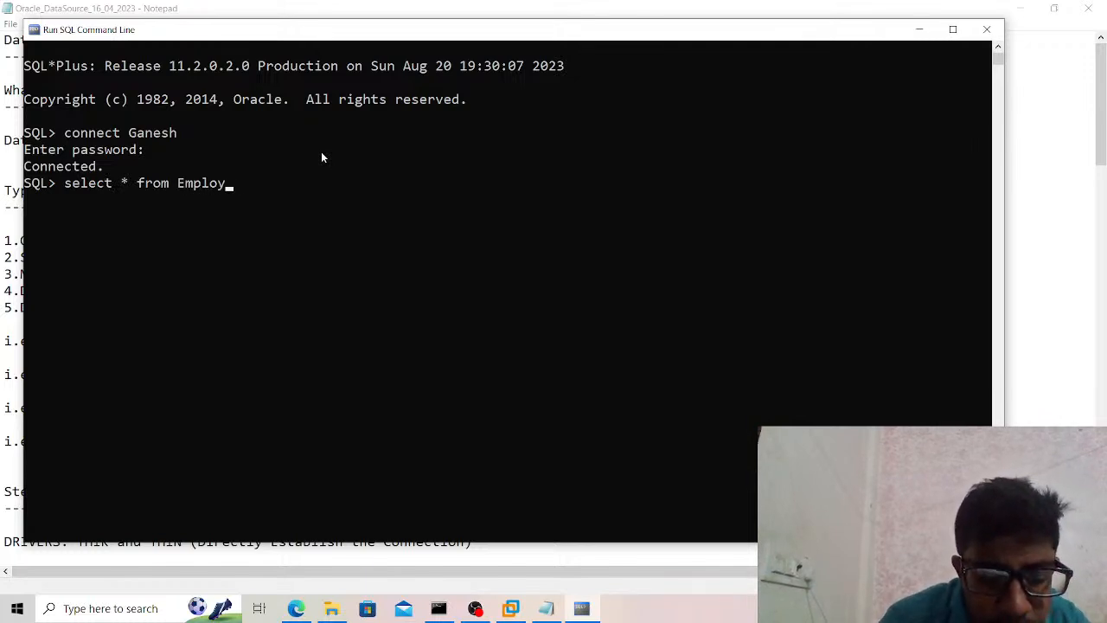
text(ee;)
key(Return)
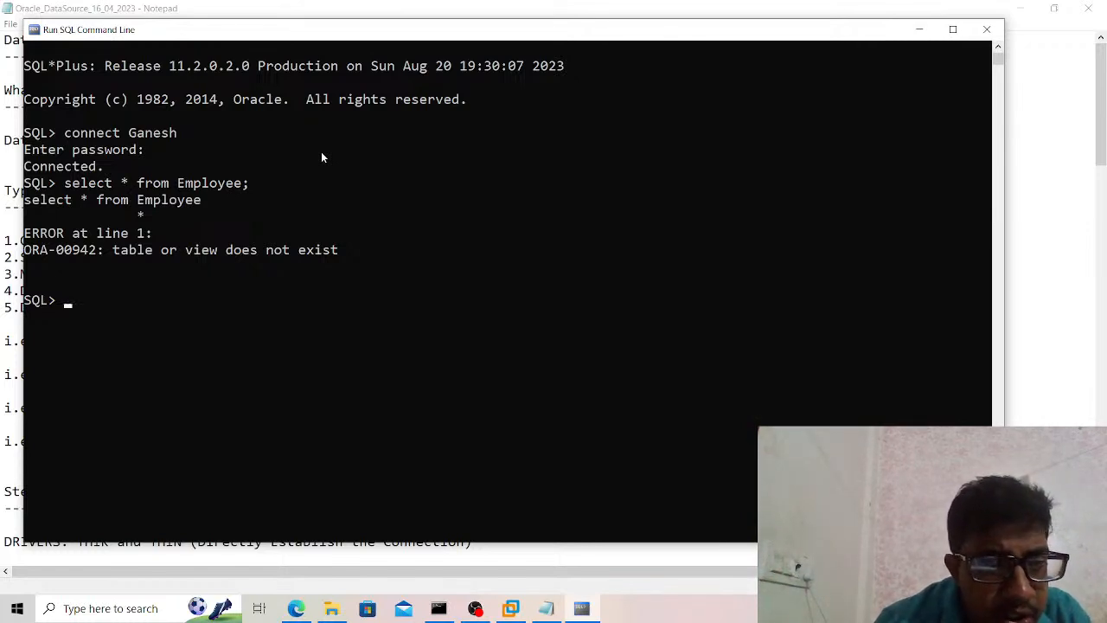
click(921, 30)
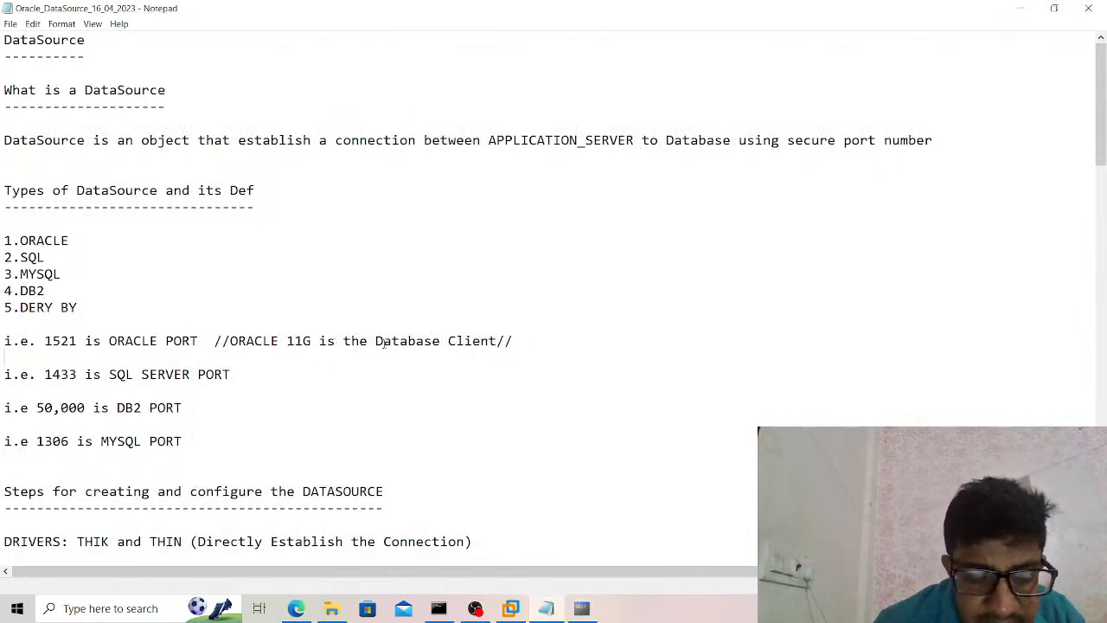
Review the start of the DataSource creation and configuration steps, highlighting the THIK and THIN drivers line.
scroll(383, 344, down, 5)
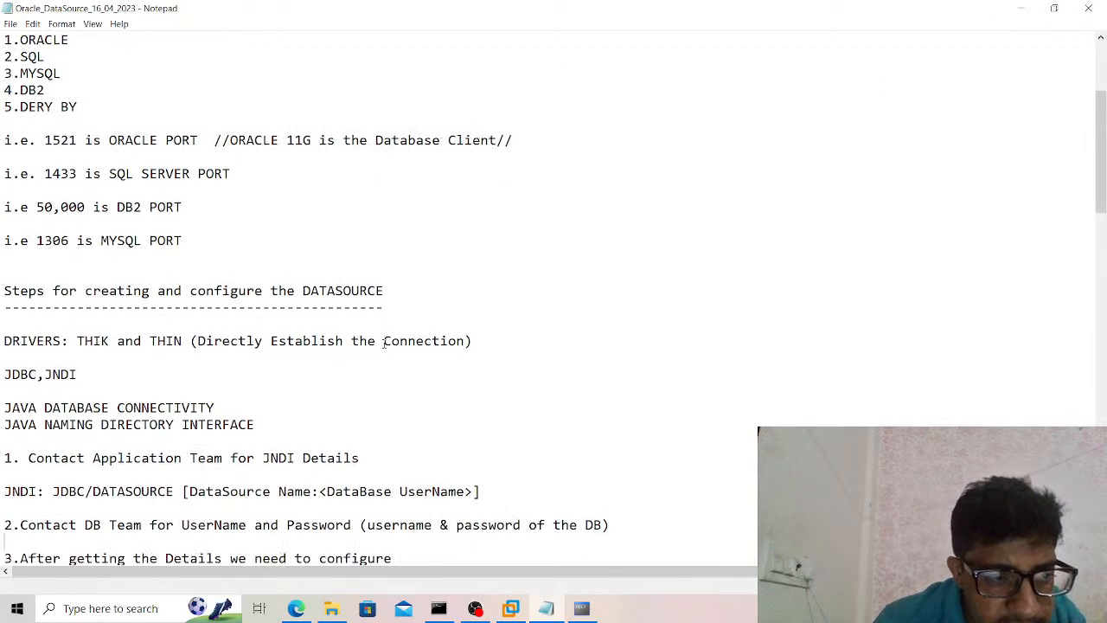
scroll(383, 343, down, 2)
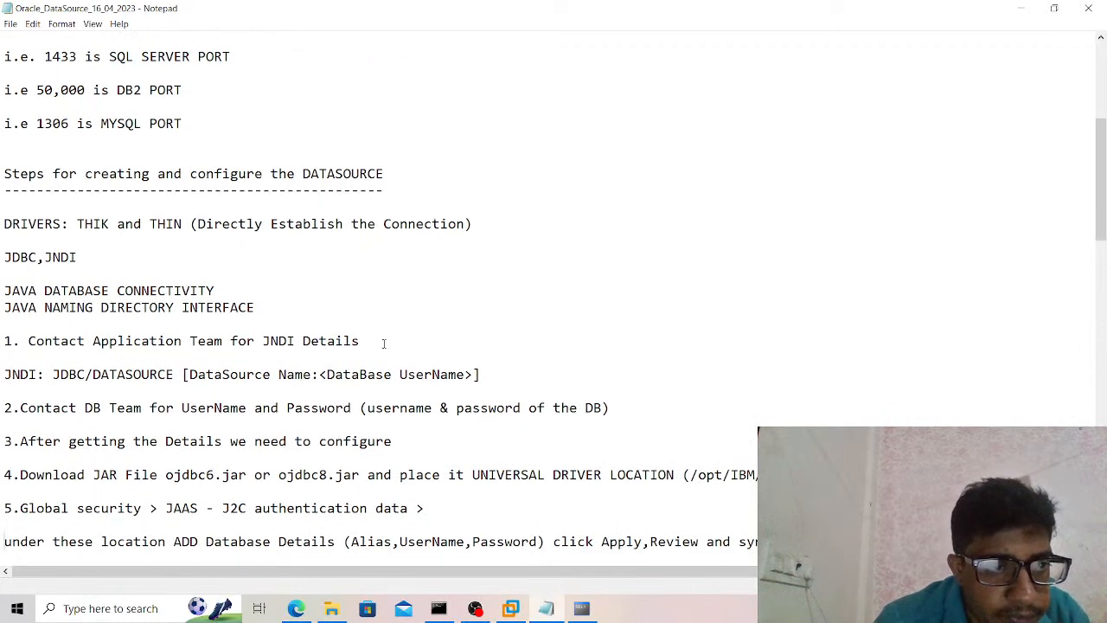
scroll(383, 343, down, 1)
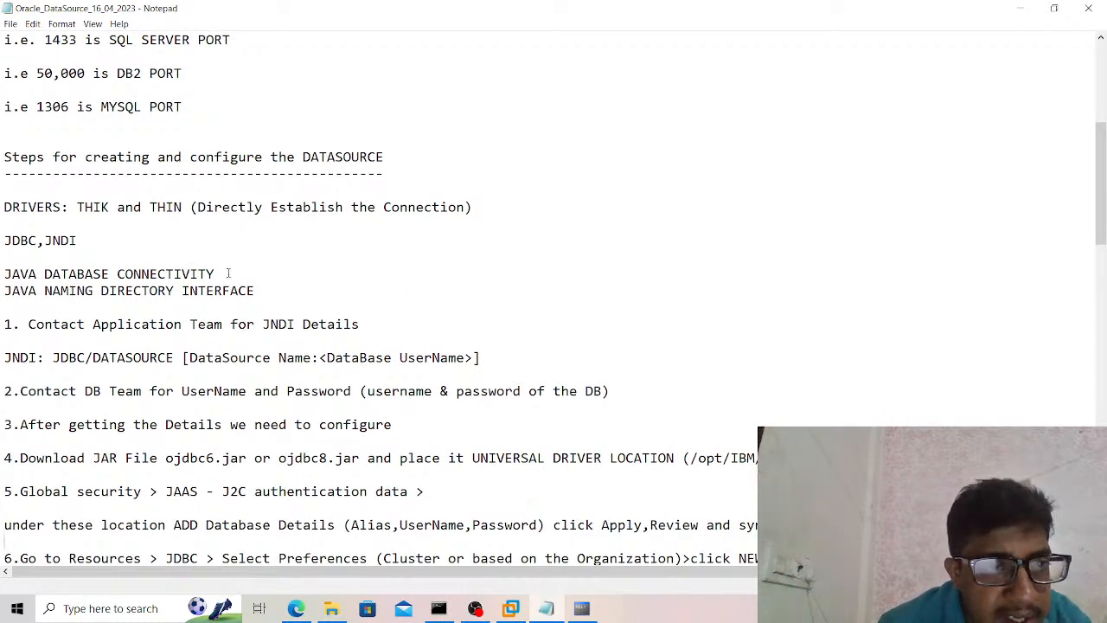
drag(157, 207, 465, 207)
click(466, 212)
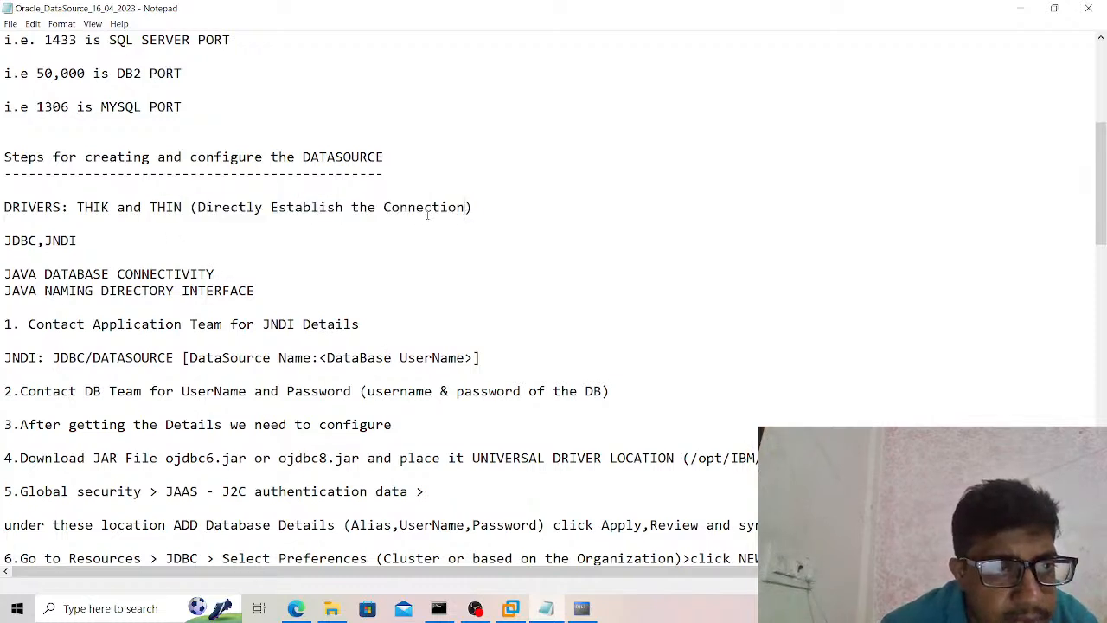
drag(143, 210, 123, 208)
click(121, 207)
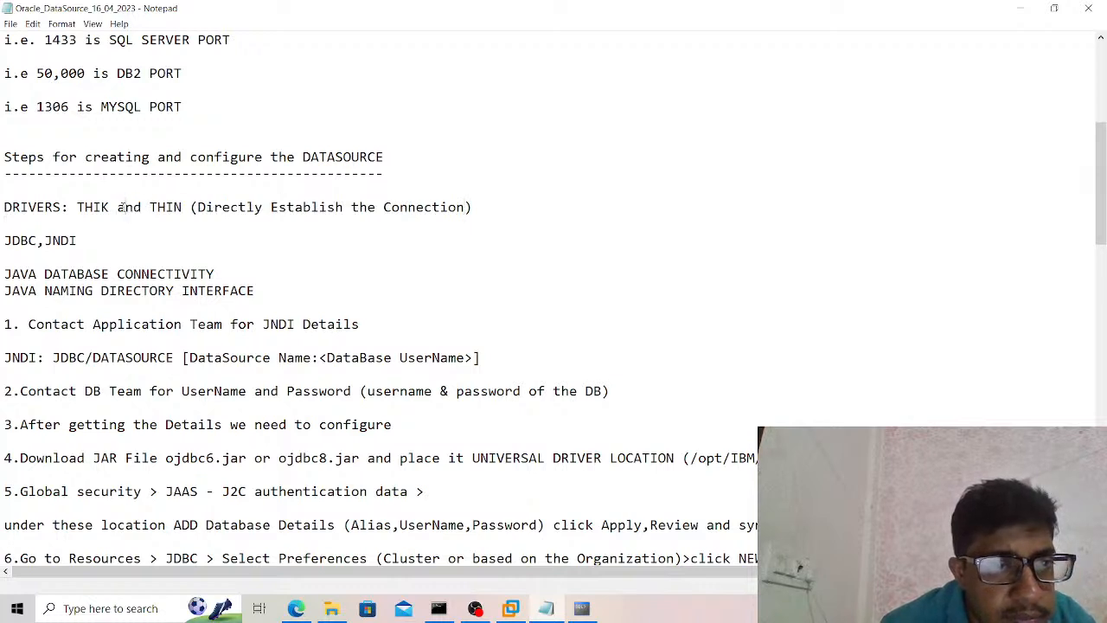
Insert "Thin" before "(Directly Establish the Connection)" in the DRIVERS line, enclose that whole note in square brackets, and save the file.
click(192, 208)
text(Th)
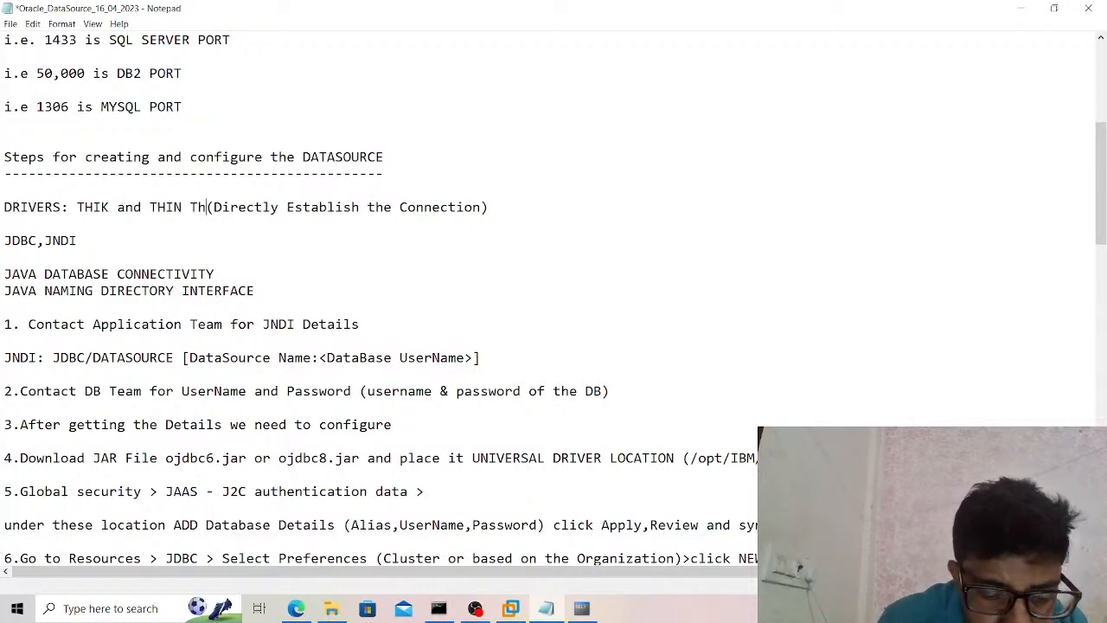
text(in)
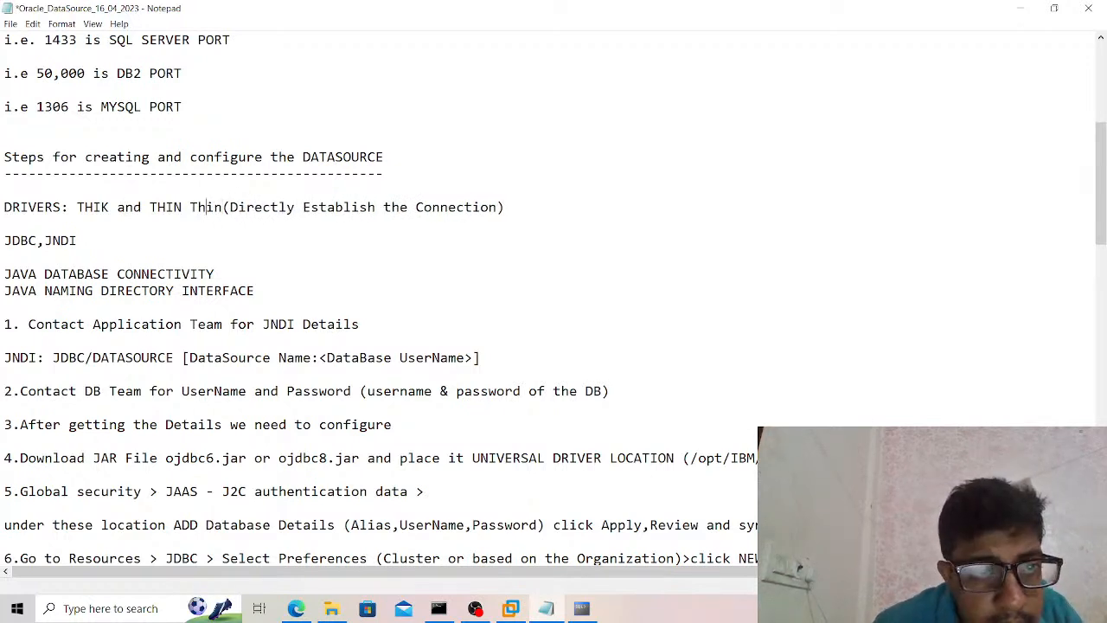
click(192, 208)
text([)
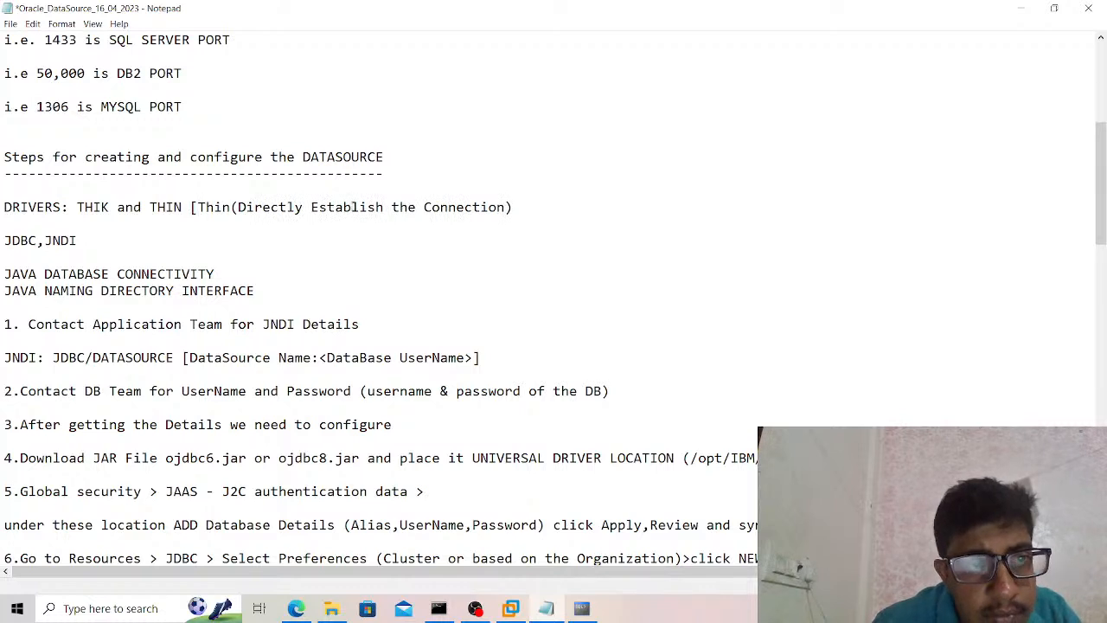
text(])
key(ctrl+s)
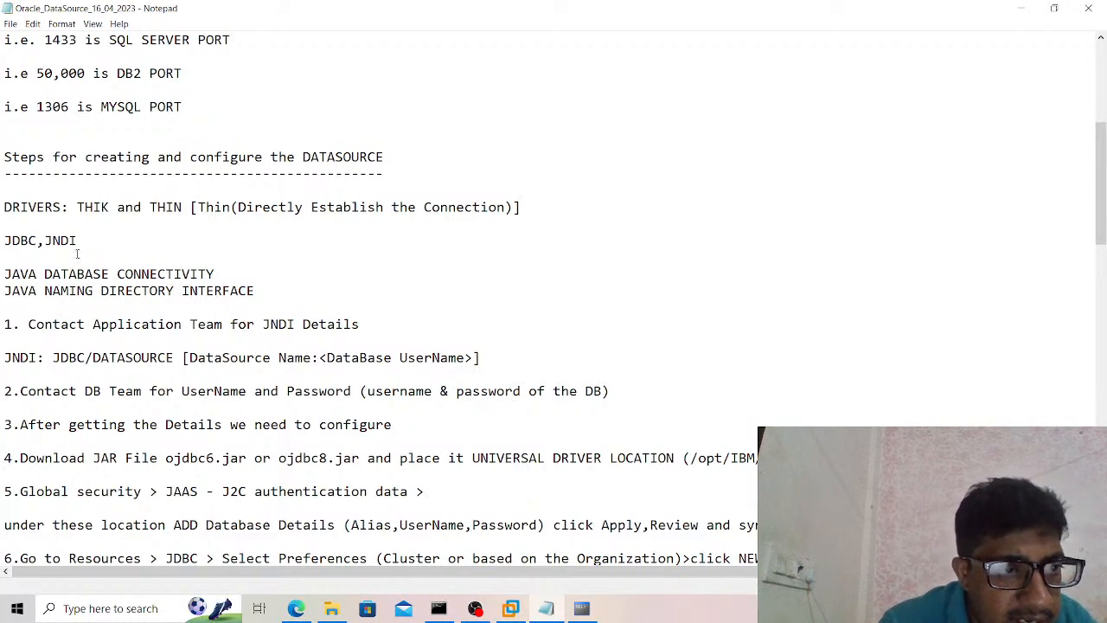
Read the JDBC and JNDI abbreviations with their full forms, highlighting the lines and the word NAMING.
drag(82, 244, 7, 241)
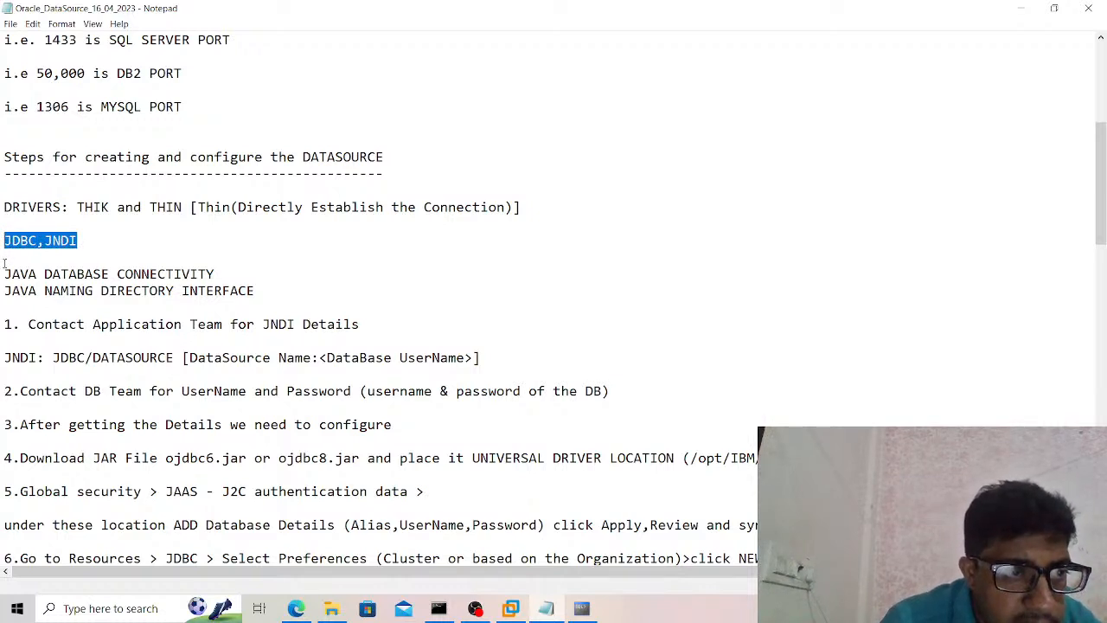
drag(1, 275, 253, 291)
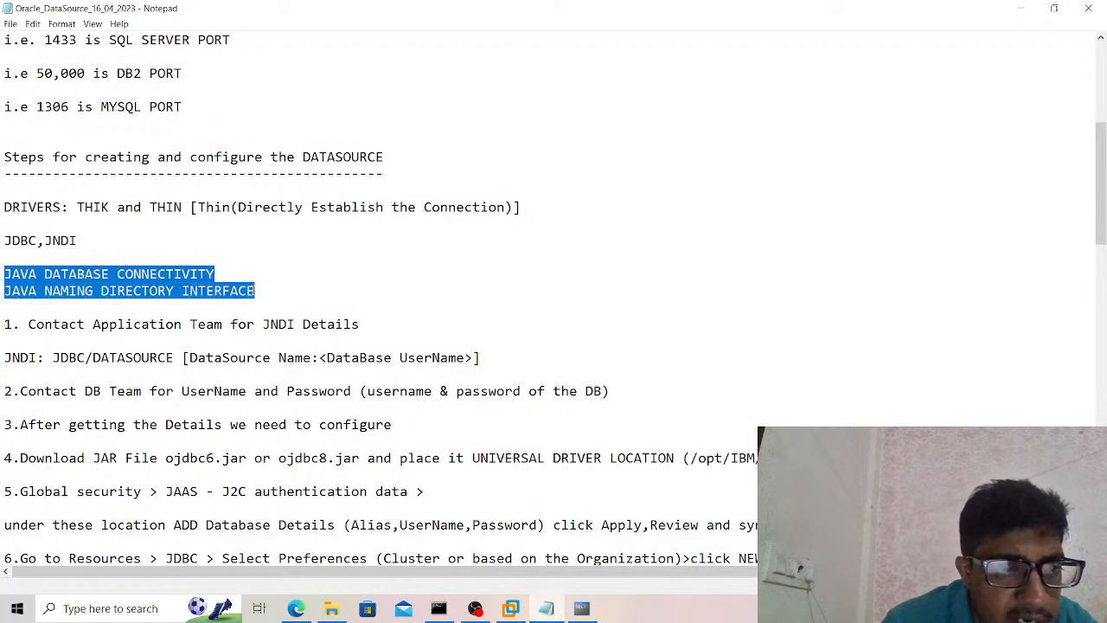
click(258, 291)
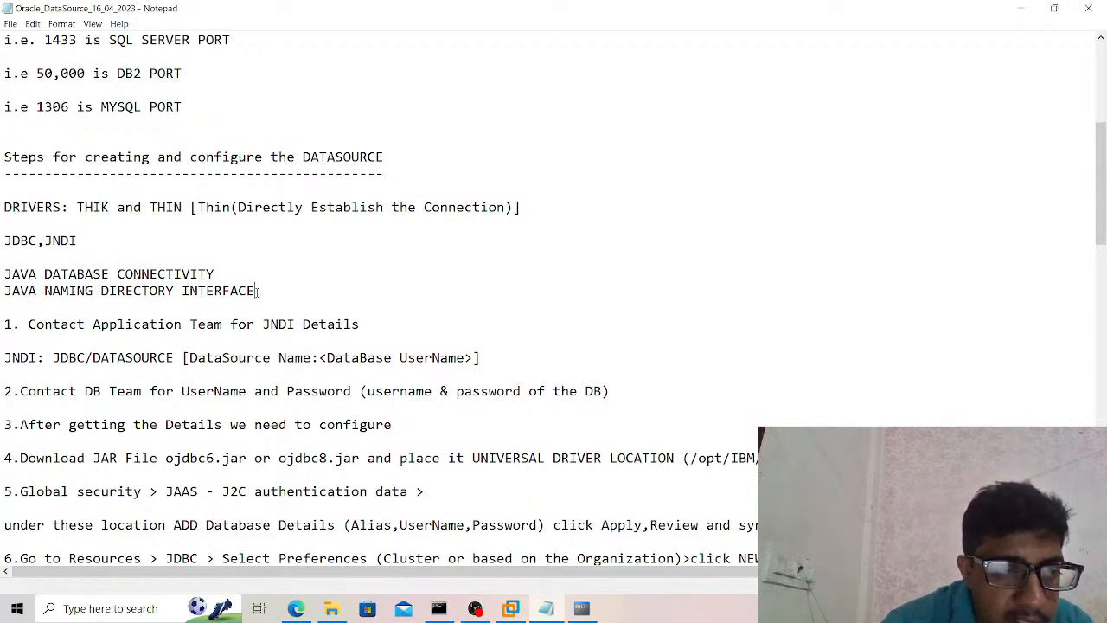
double_click(98, 292)
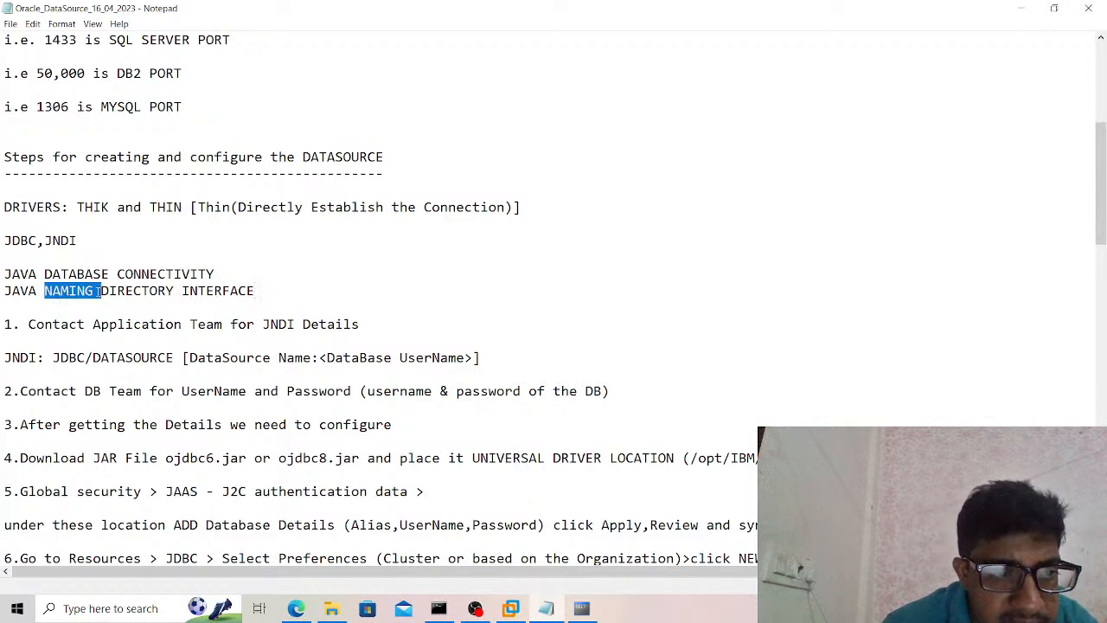
Review the step on contacting the application team for JNDI details, highlighting it and the JDBC/DATASOURCE name format.
triple_click(6, 324)
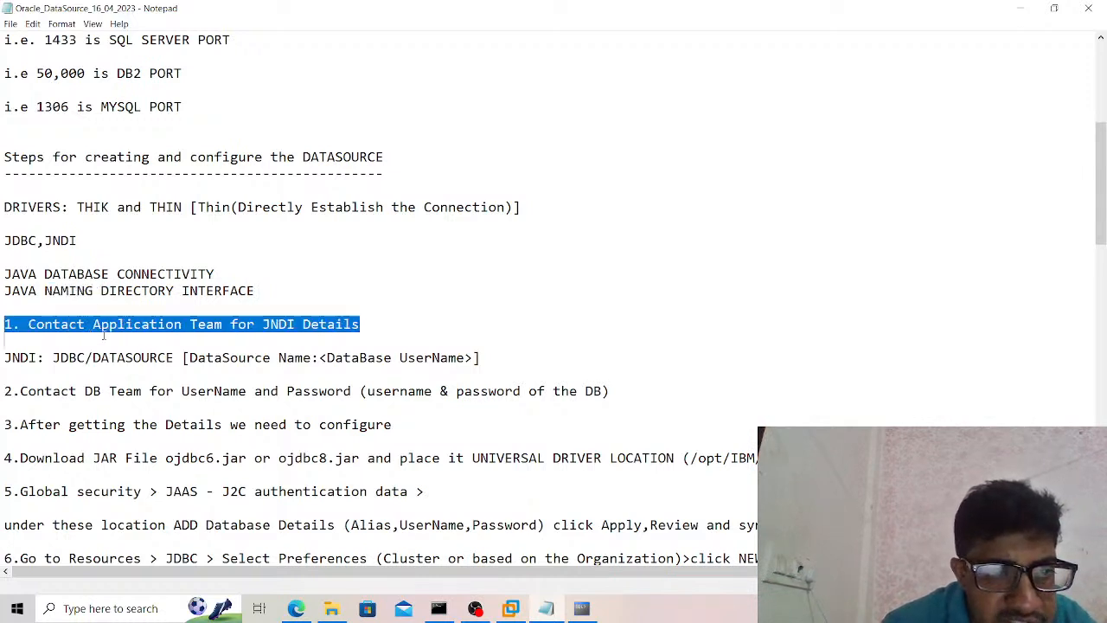
drag(4, 326, 362, 328)
click(362, 327)
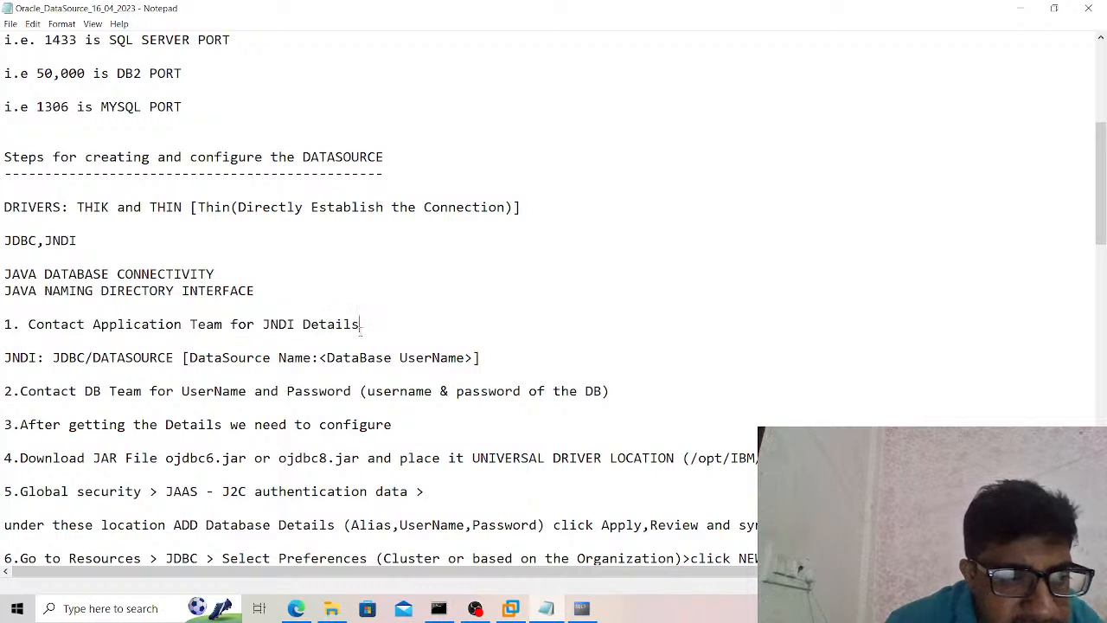
drag(53, 357, 177, 357)
click(177, 357)
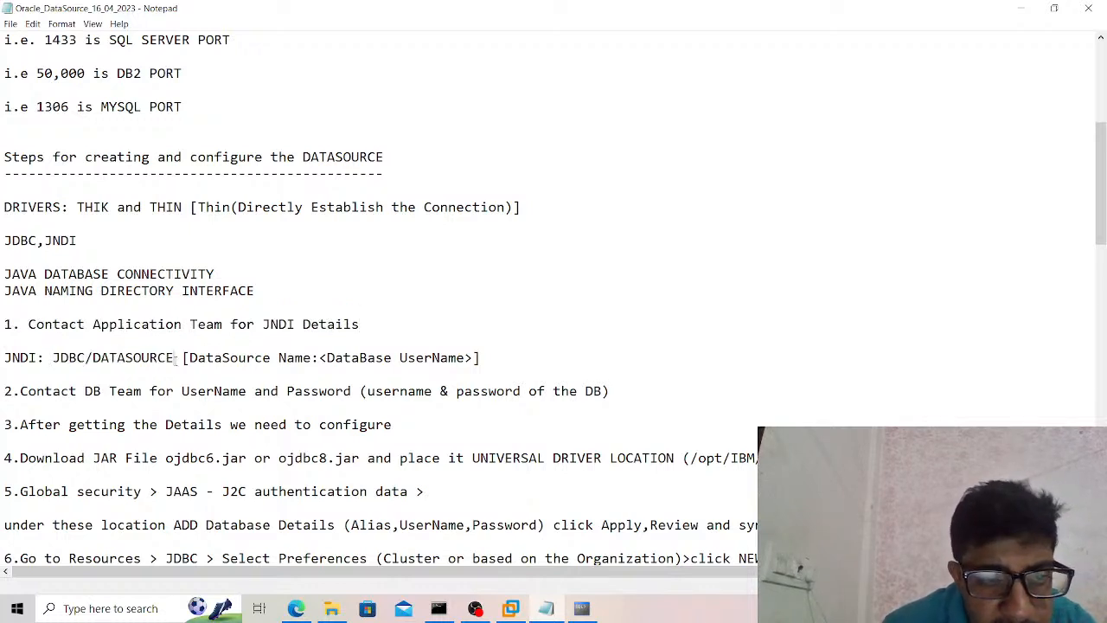
Review the DataSource name note and the step on getting the database username and password from the DB team, highlighting both.
drag(328, 357, 465, 362)
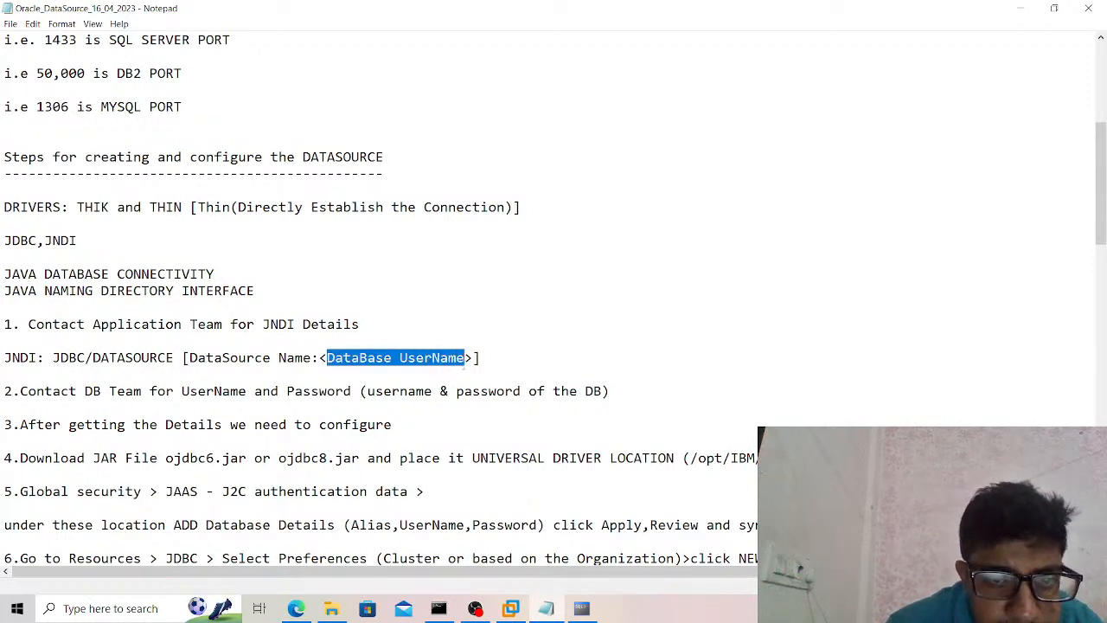
drag(93, 391, 529, 395)
click(530, 393)
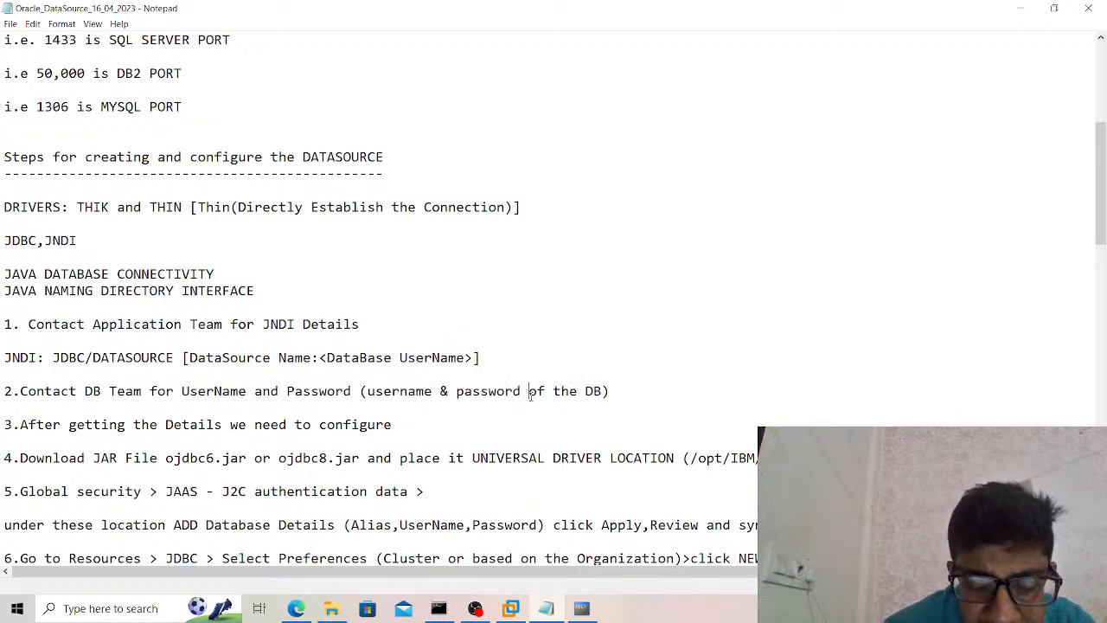
Review the JAR download step, highlighting ojdbc6.jar or ojdbc8.jar and the universal driver location path.
scroll(530, 396, down, 2)
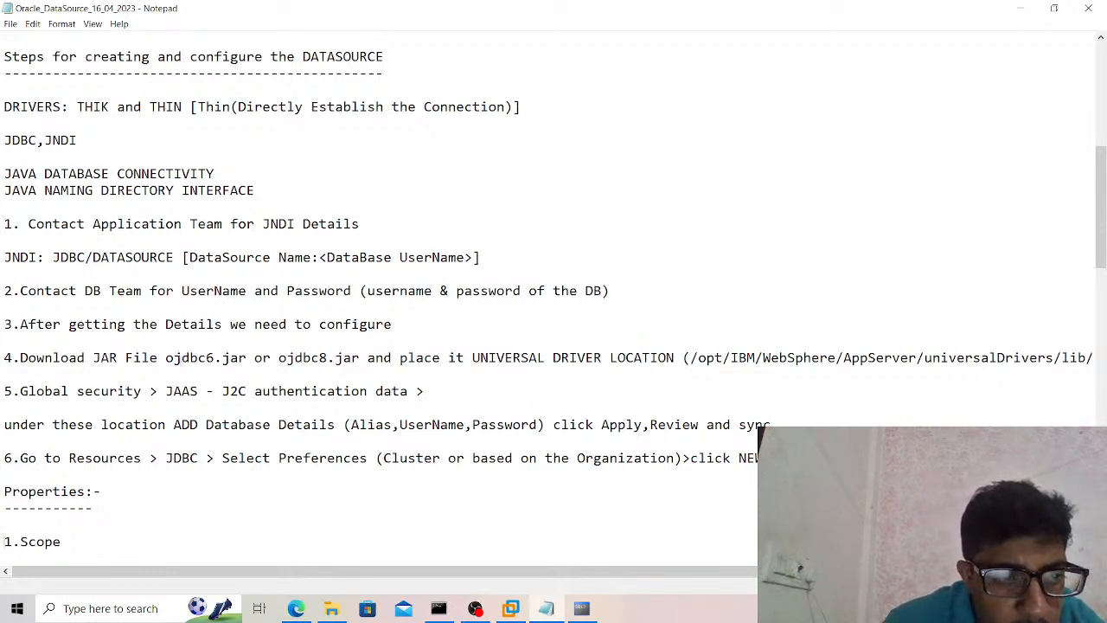
drag(166, 357, 366, 357)
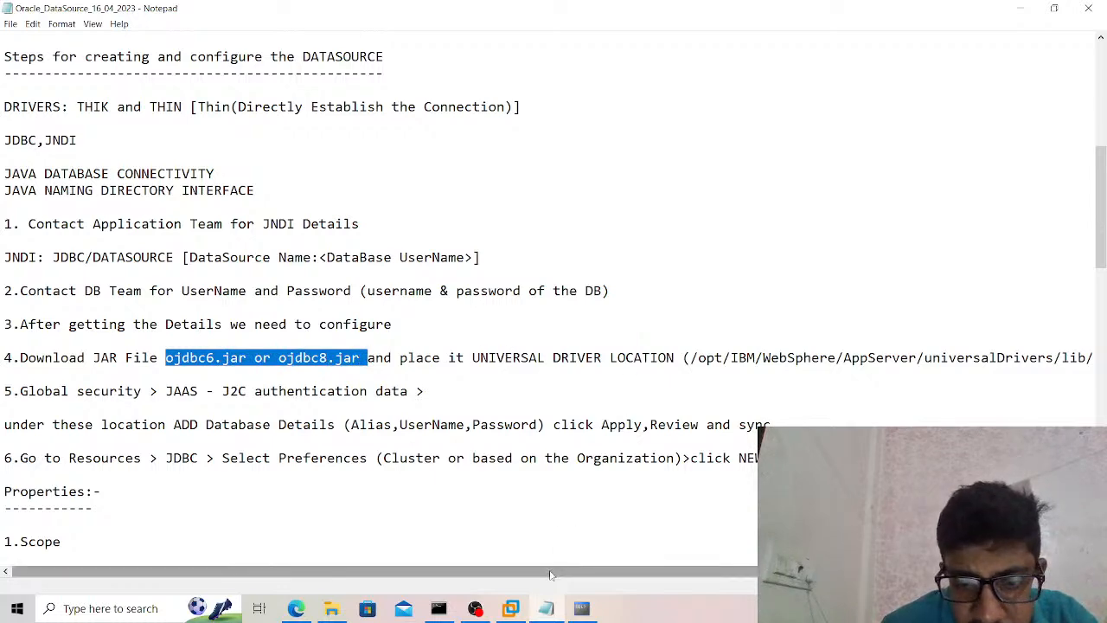
drag(550, 575, 636, 577)
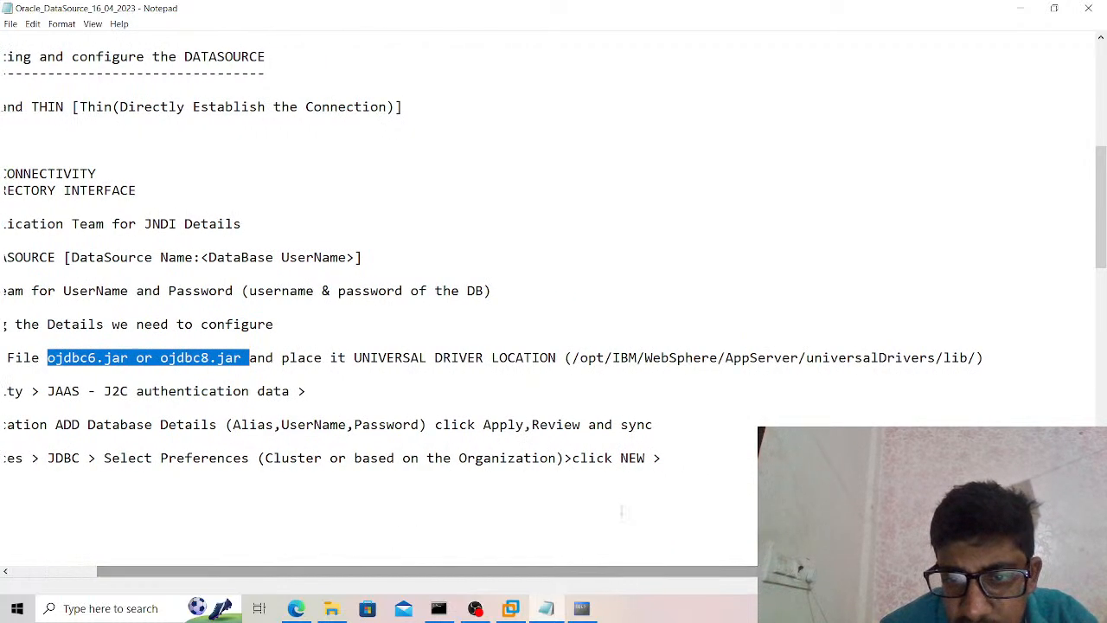
click(571, 357)
drag(574, 357, 931, 358)
click(930, 357)
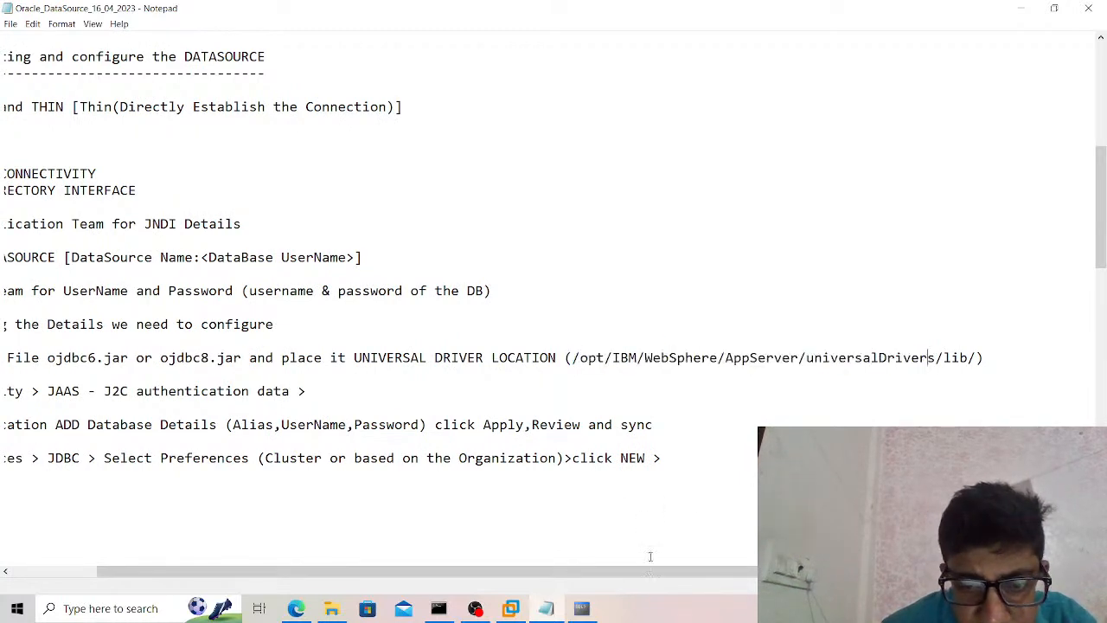
drag(544, 577, 373, 571)
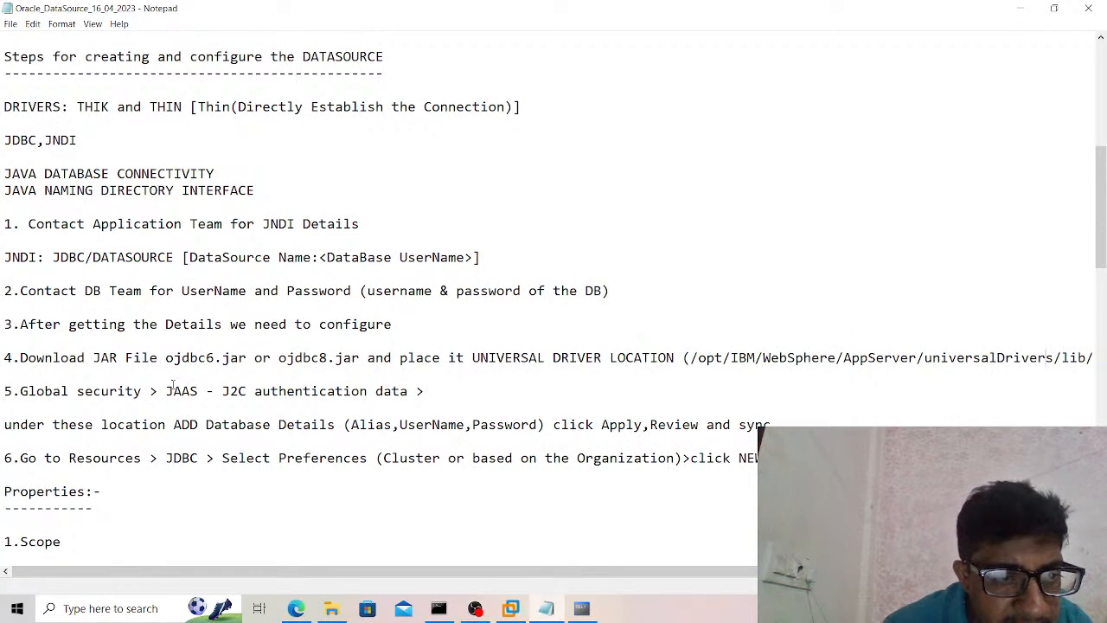
Review the JAAS - J2C authentication data step, highlighting it, and look over the JDBC provider creation steps that follow.
drag(166, 391, 444, 395)
click(445, 397)
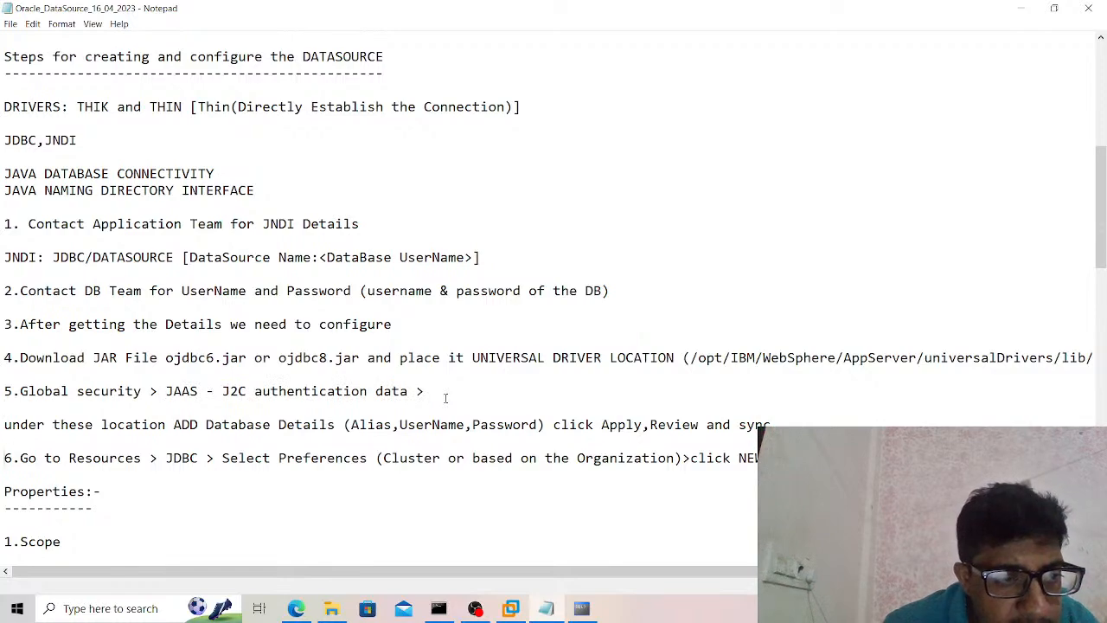
scroll(446, 398, down, 10)
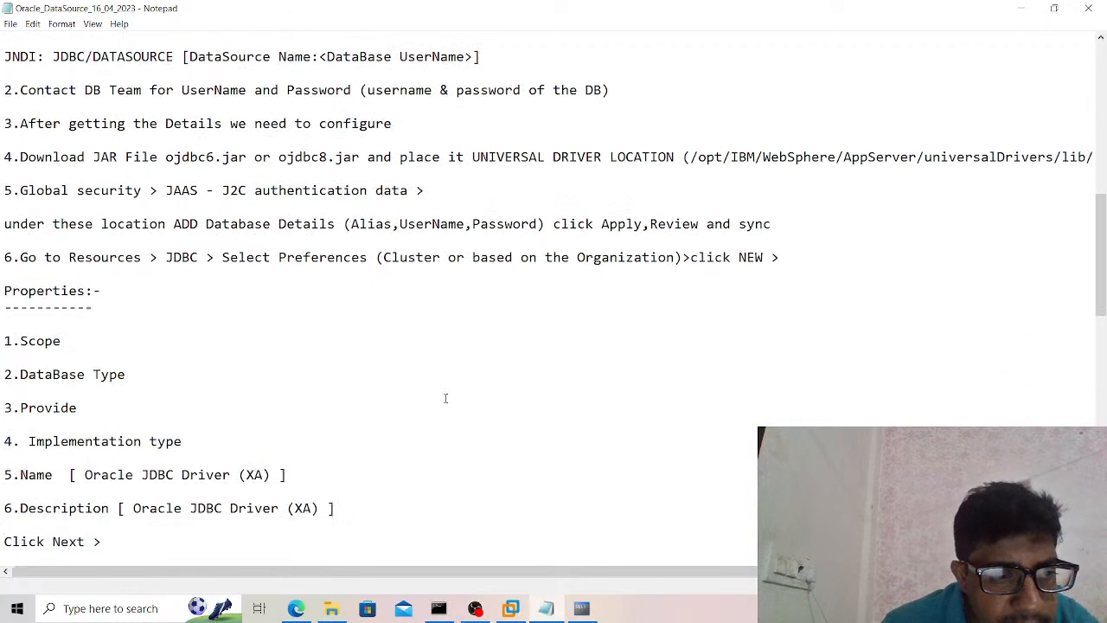
scroll(446, 398, down, 8)
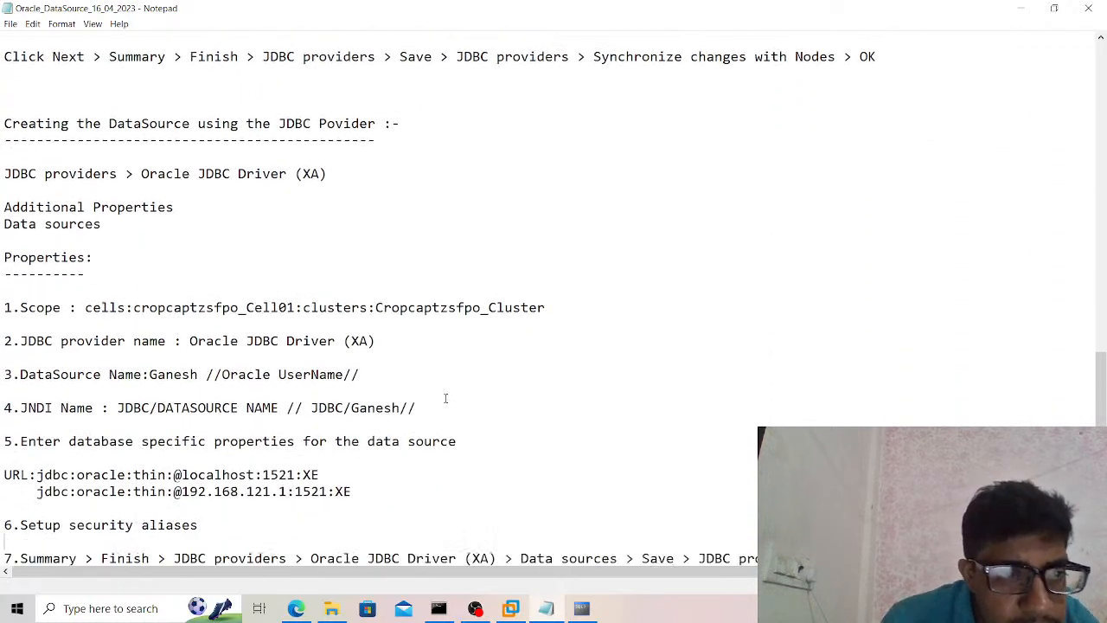
Review the data source's database-specific properties, highlighting the Oracle thin JDBC URL and its port number.
scroll(445, 398, down, 4)
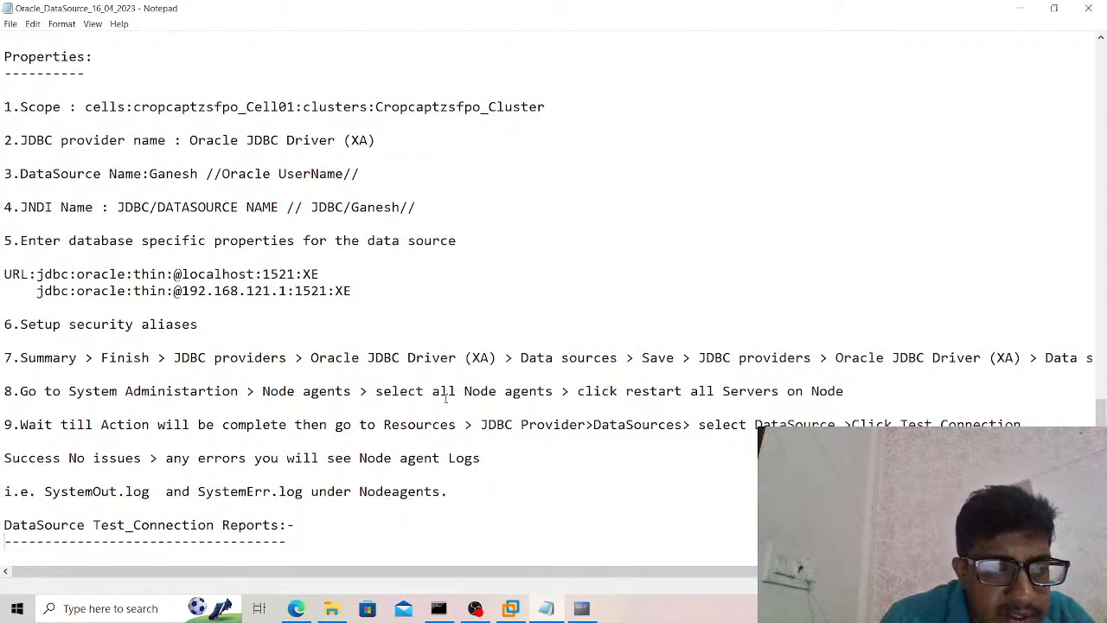
drag(27, 293, 376, 298)
click(376, 298)
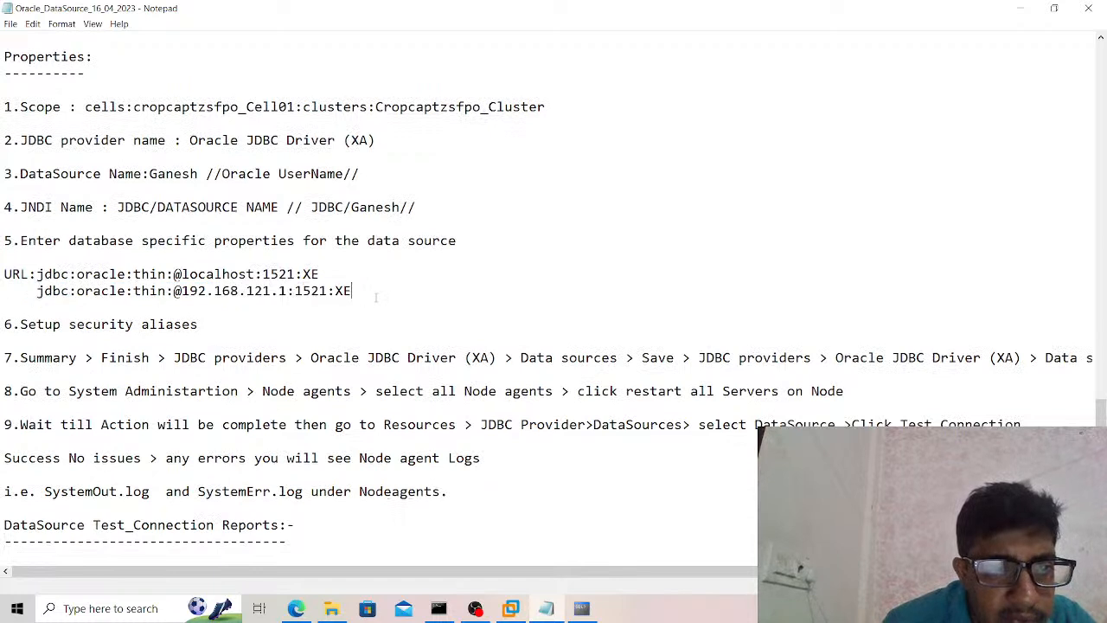
mouse_move(286, 274)
mouse_down()
mouse_move(262, 273)
mouse_move(296, 273)
mouse_up()
click(262, 273)
click(296, 274)
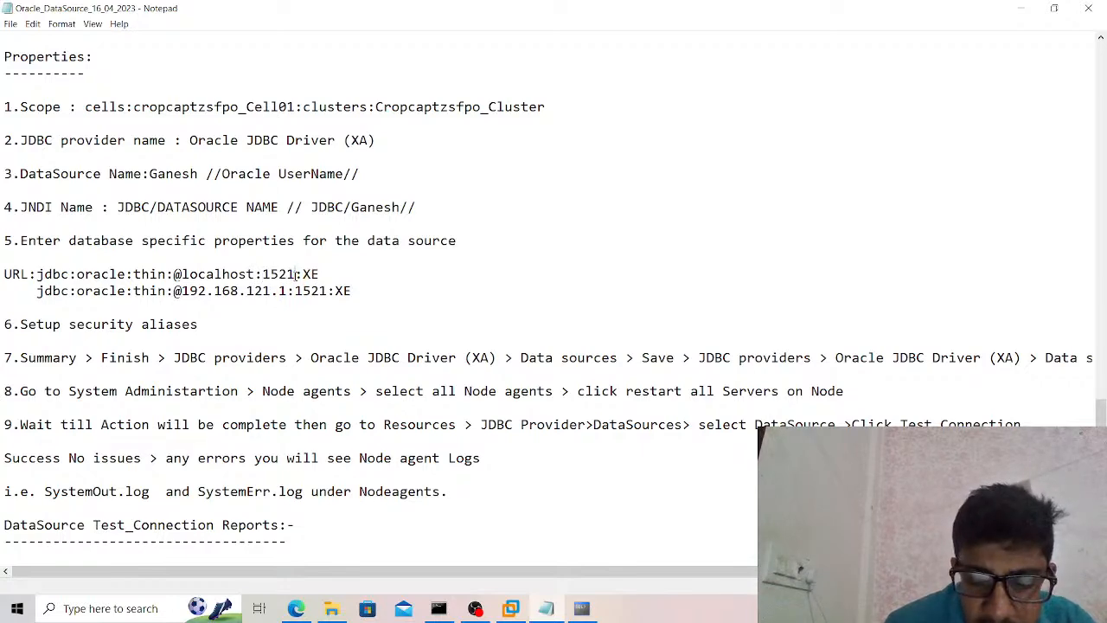
Read through the remaining notes on restarting the node agents and testing the DataSource connection.
scroll(297, 274, down, 1)
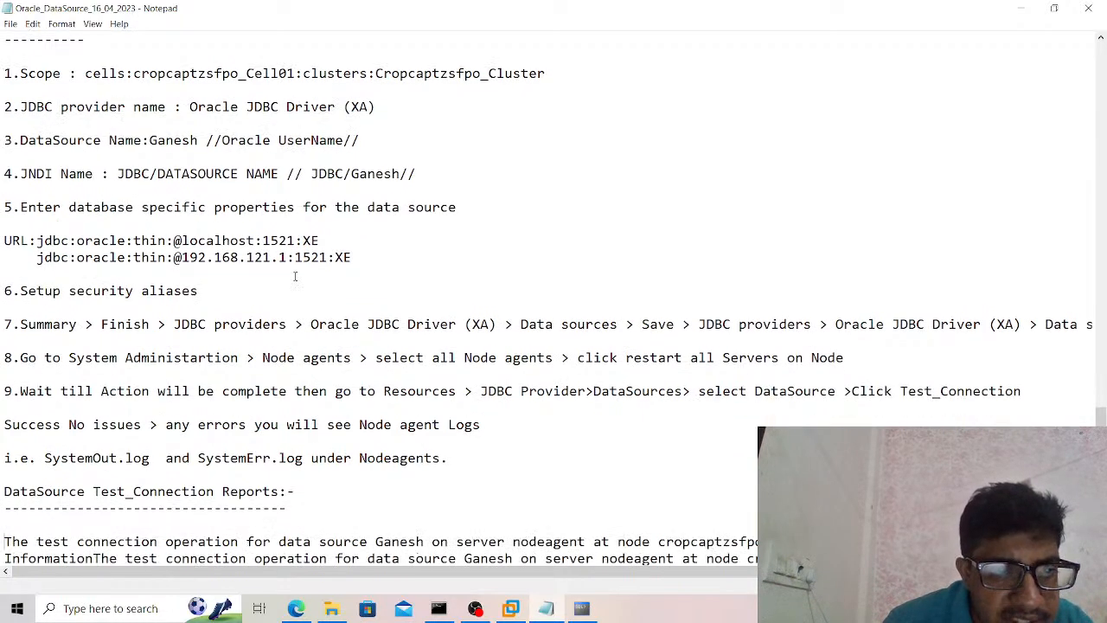
scroll(295, 276, down, 1)
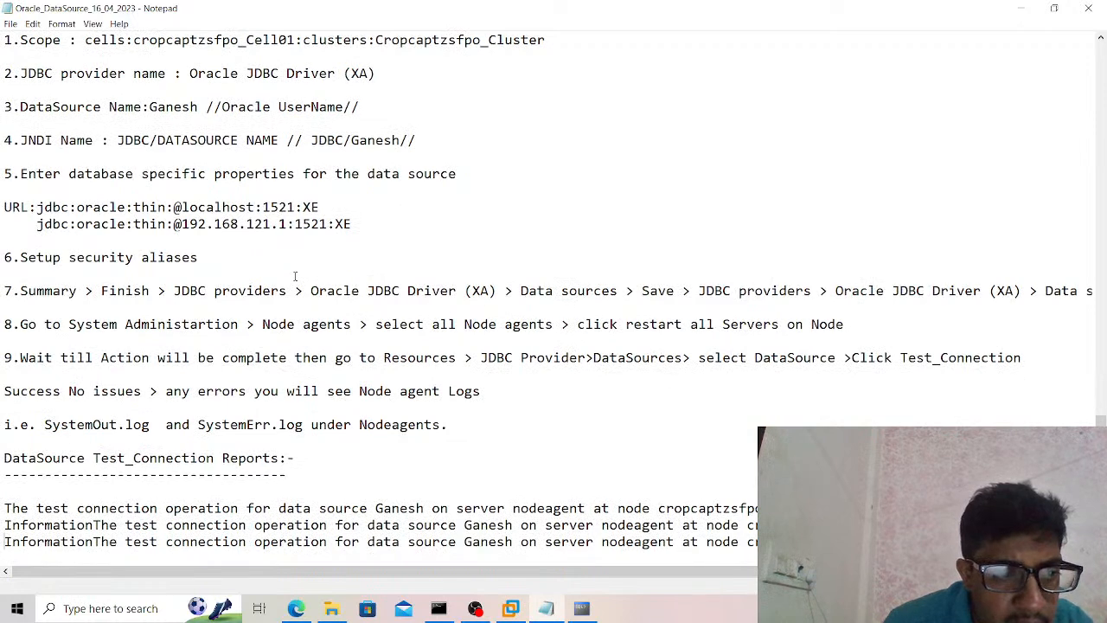
scroll(295, 275, down, 1)
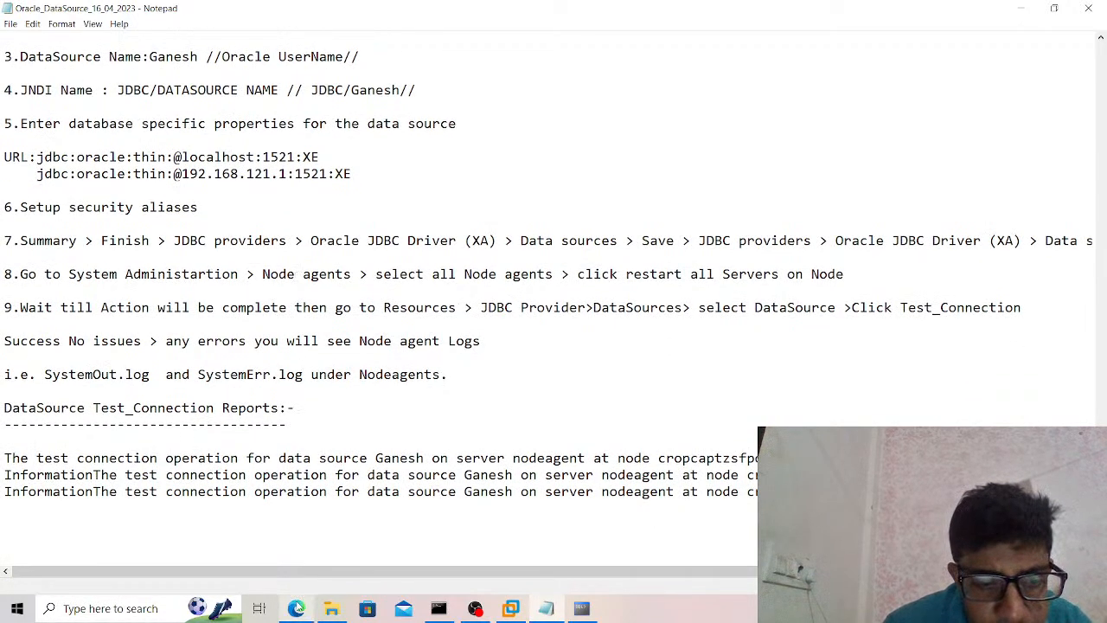
Switch to the WebSphere console in the browser and open the JAAS - J2C authentication data page under Global security.
click(295, 609)
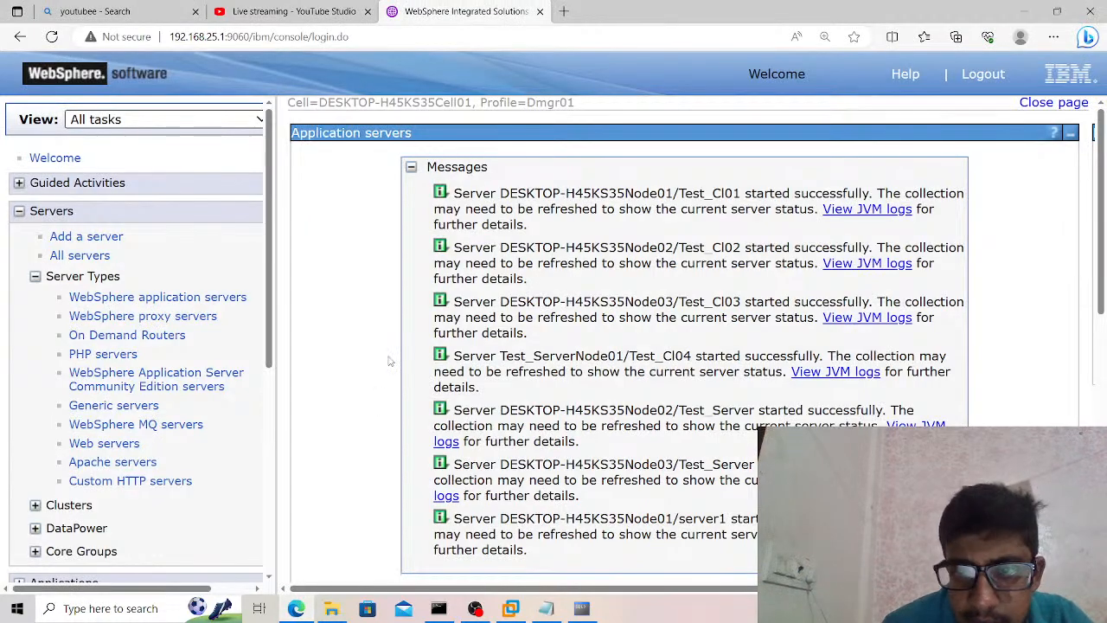
scroll(389, 362, down, 6)
scroll(390, 362, down, 2)
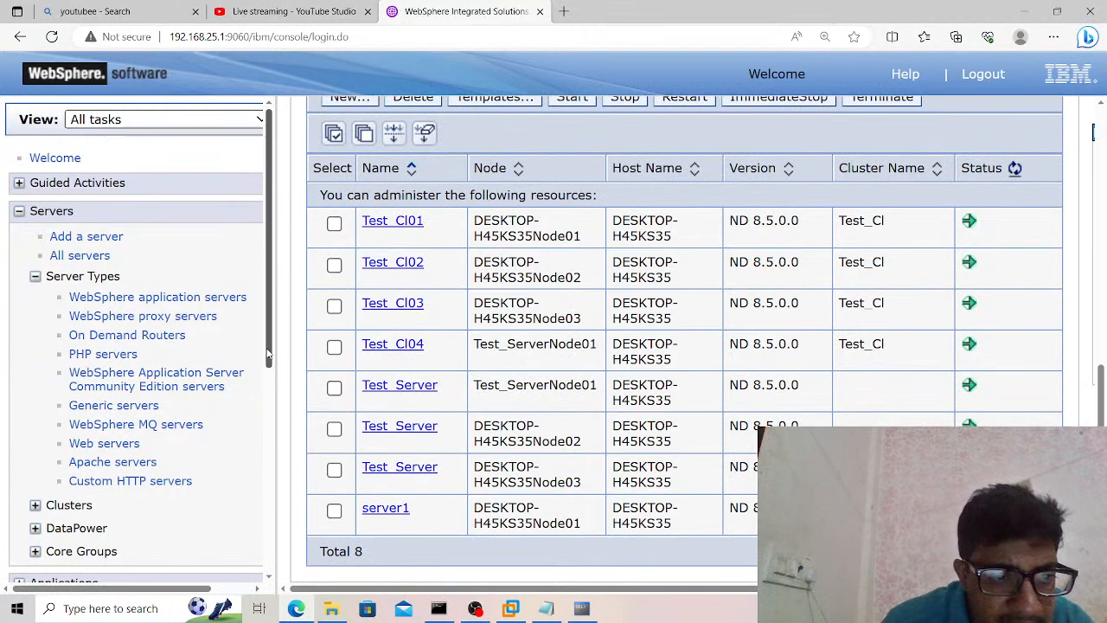
drag(268, 355, 249, 563)
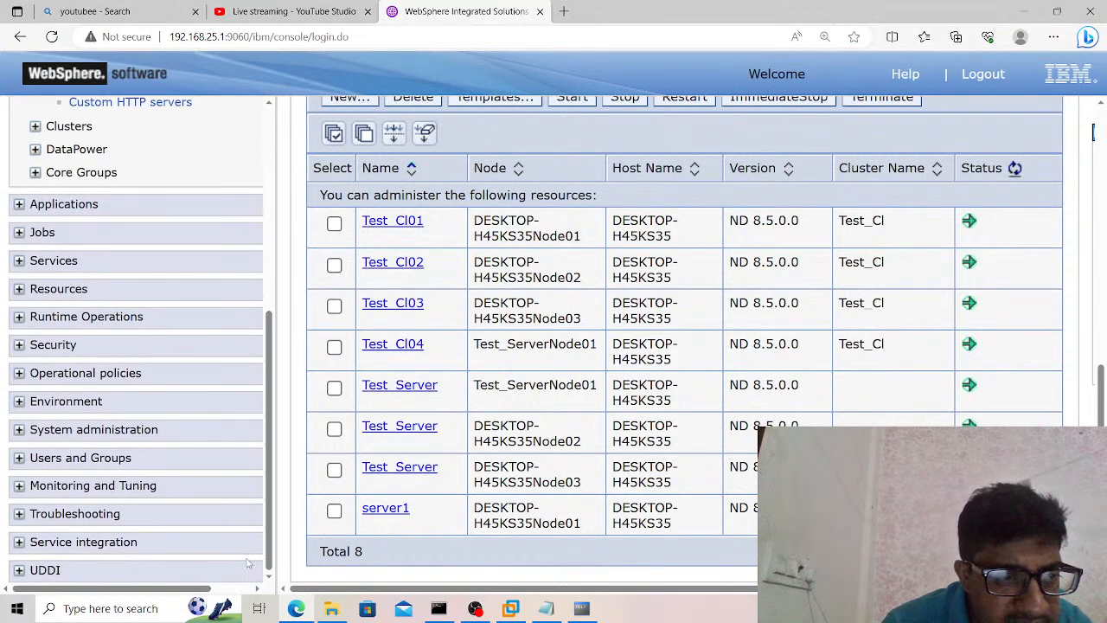
click(69, 351)
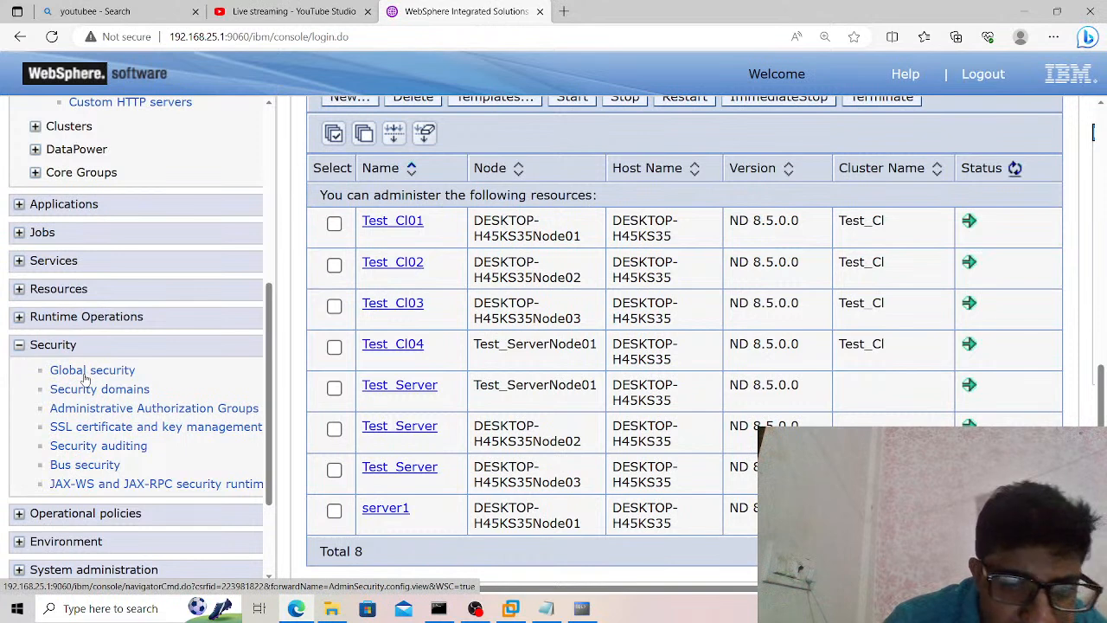
click(84, 375)
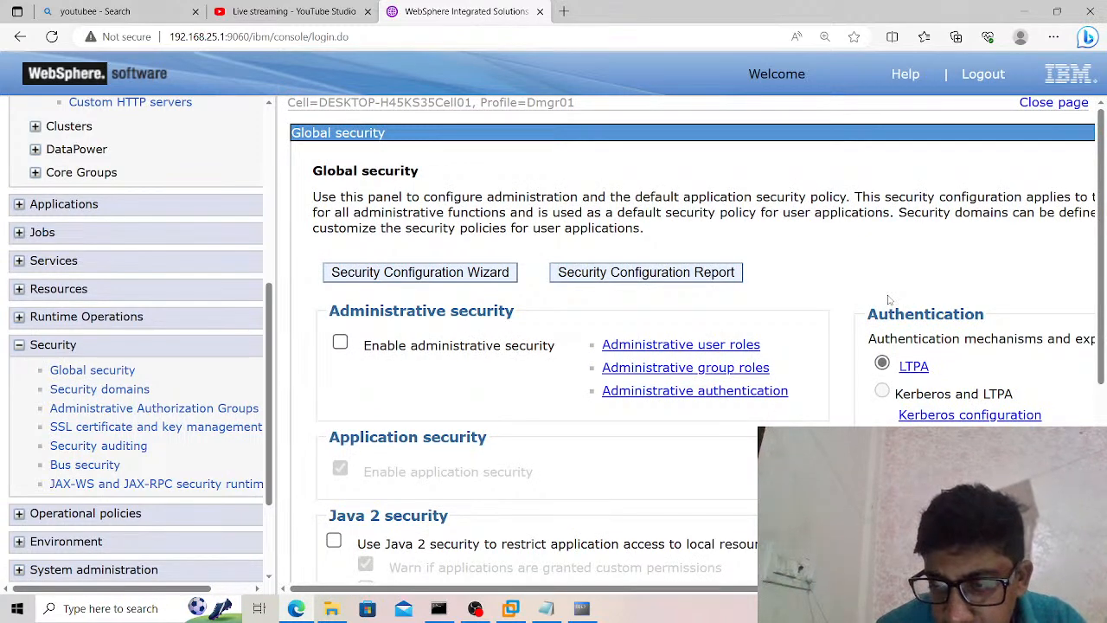
scroll(889, 299, down, 2)
scroll(889, 299, right, 5)
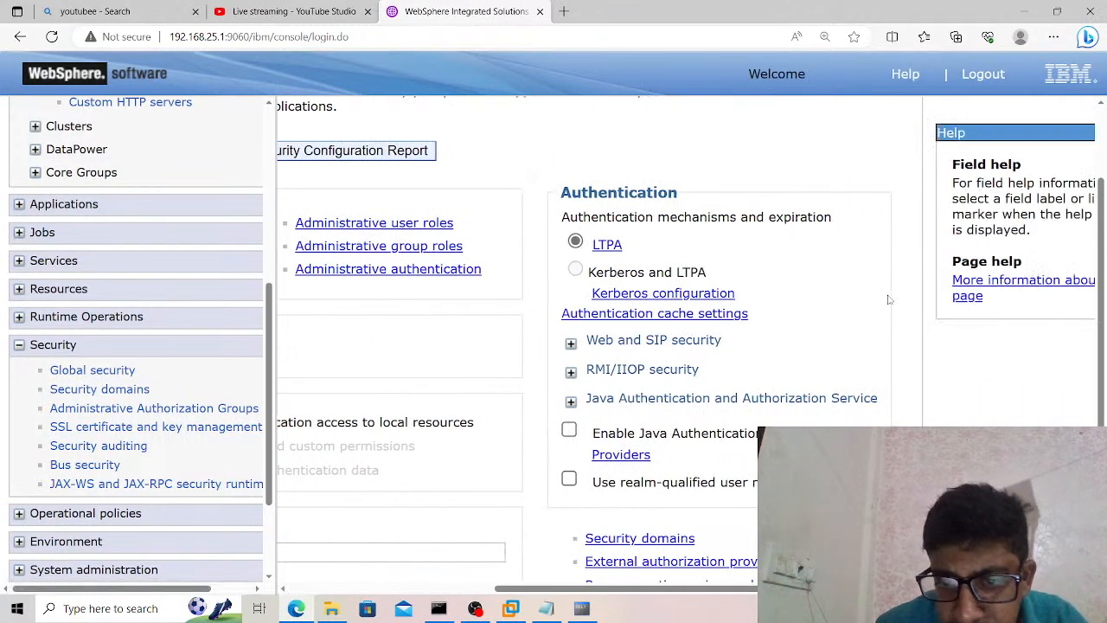
click(573, 401)
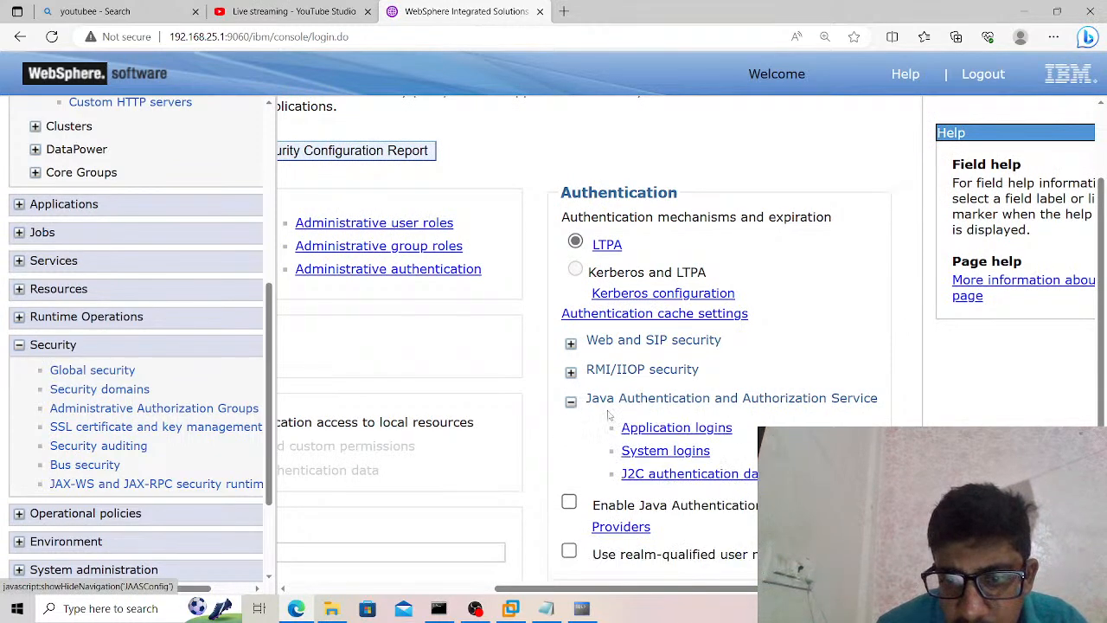
click(660, 474)
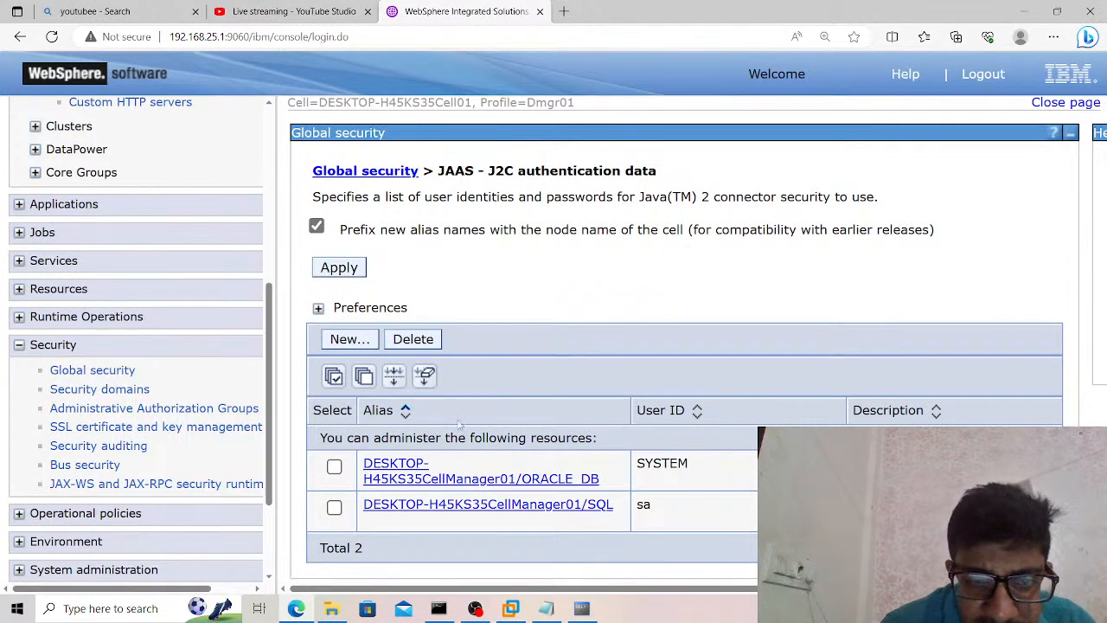
Delete all existing J2C authentication aliases and save the change to the master configuration, synchronizing it with the nodes.
click(335, 378)
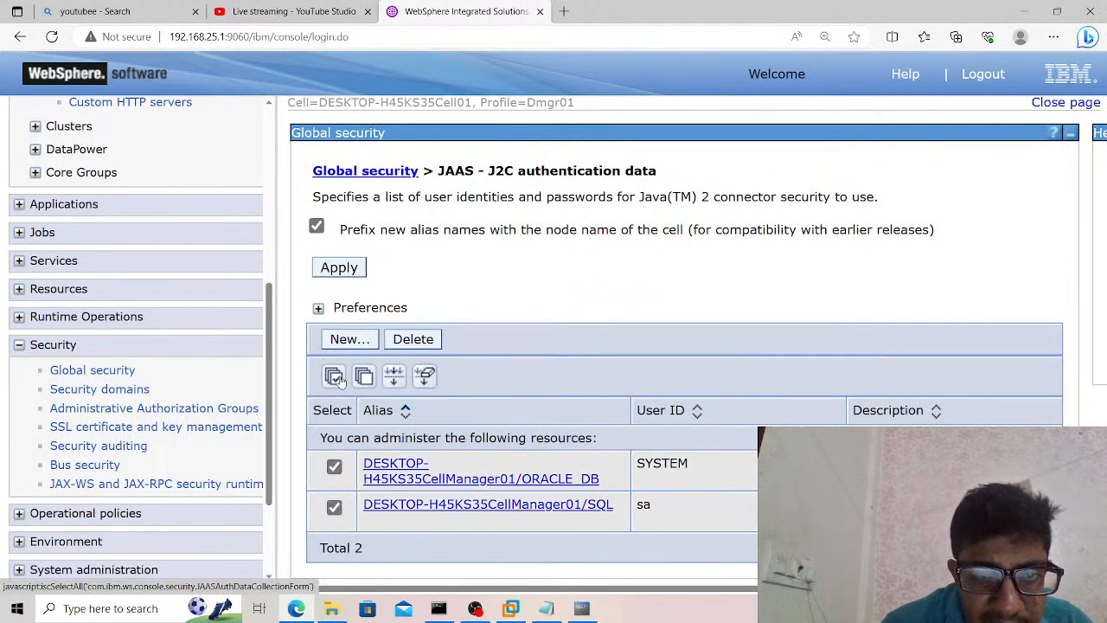
click(402, 345)
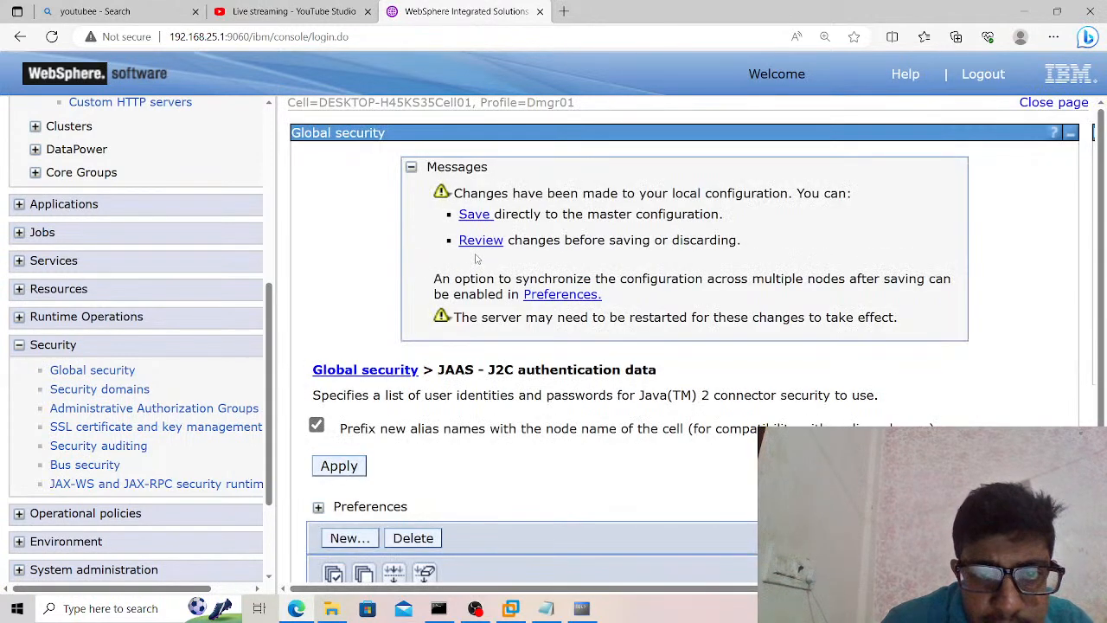
click(476, 248)
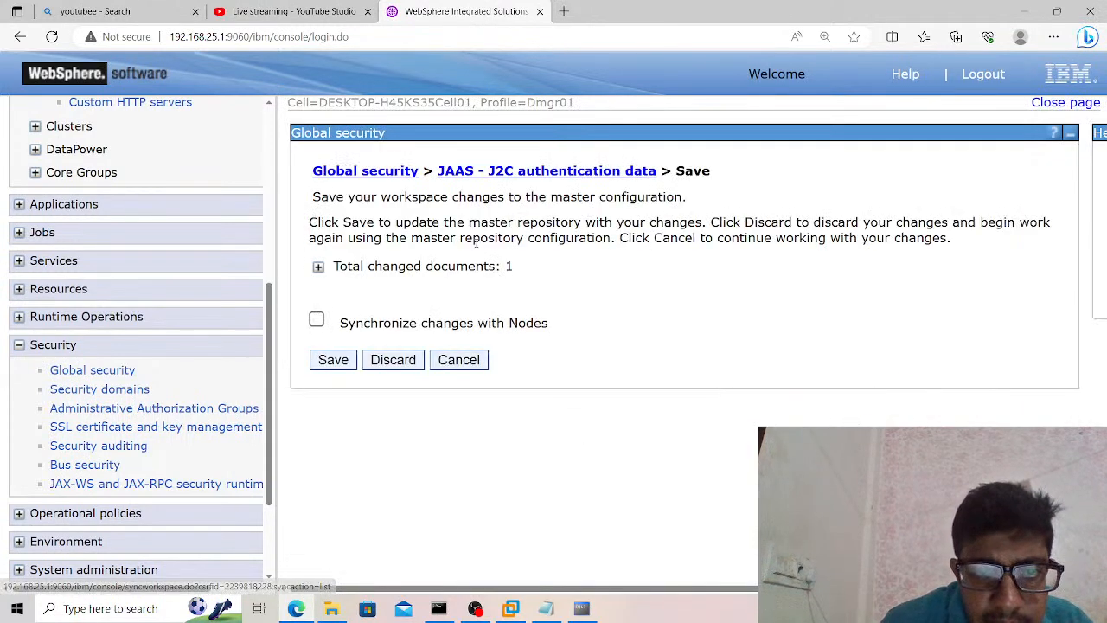
click(317, 321)
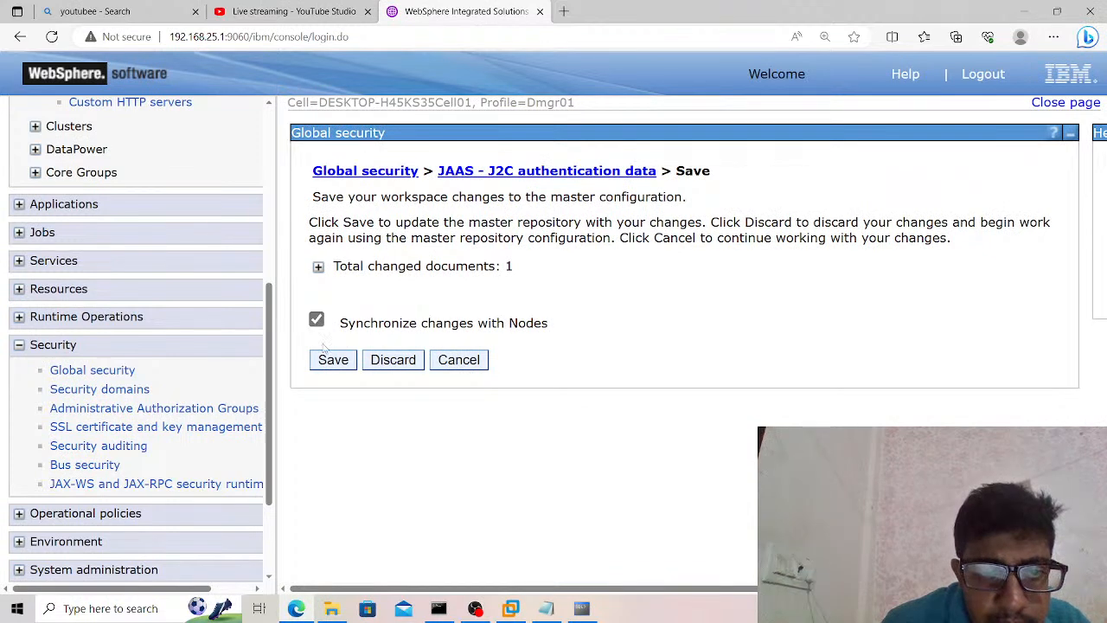
click(332, 360)
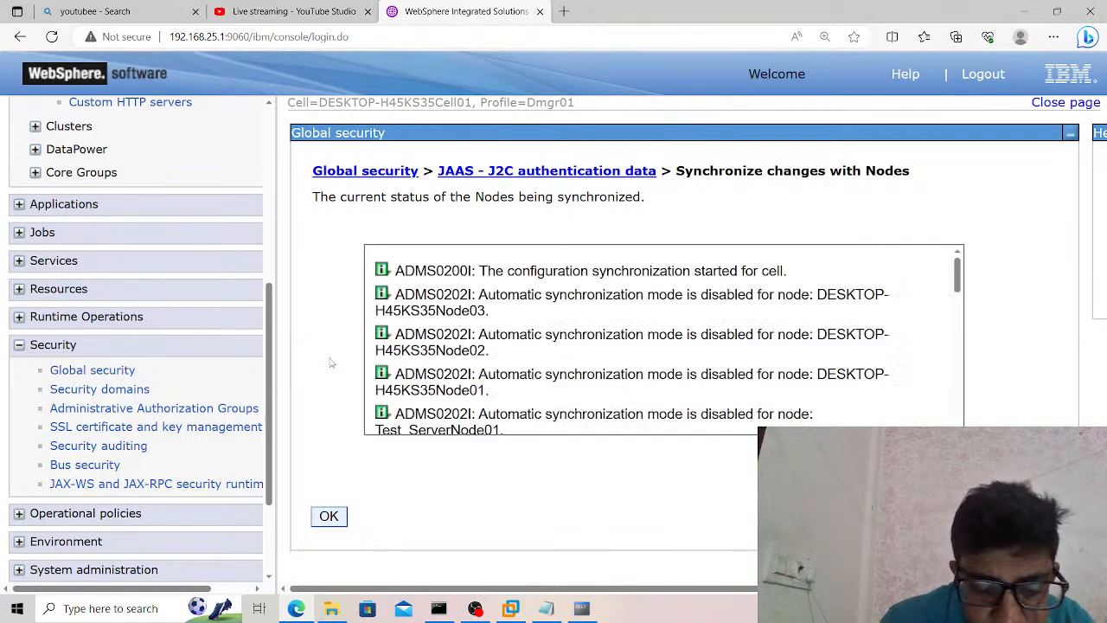
click(328, 517)
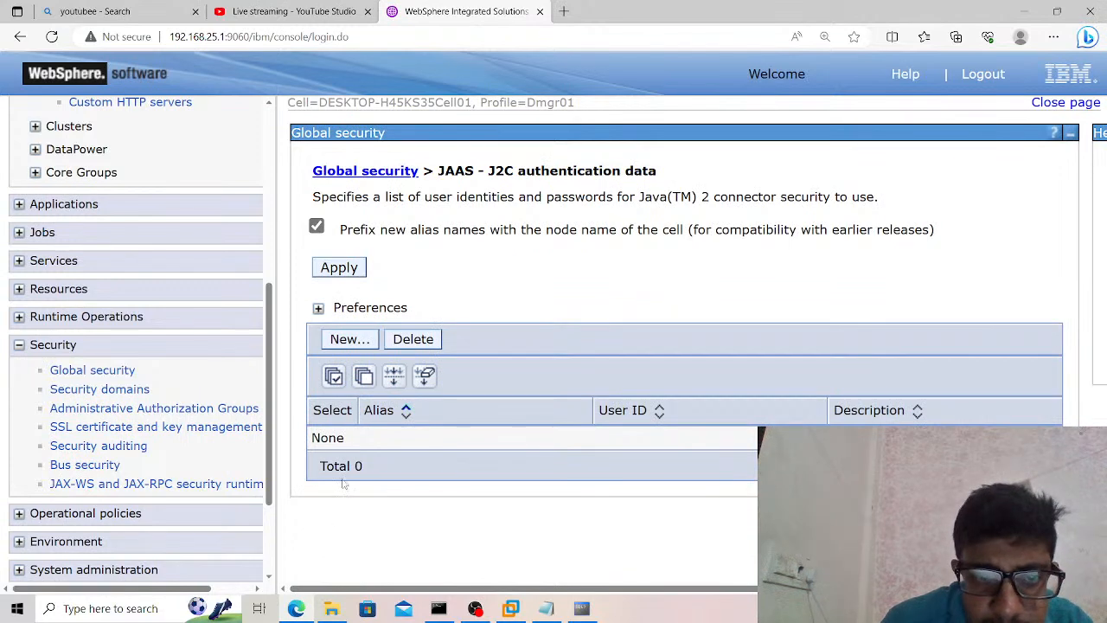
Create a J2C authentication alias ORACLE_DB, filling in the database user ID and password, and apply it.
click(343, 341)
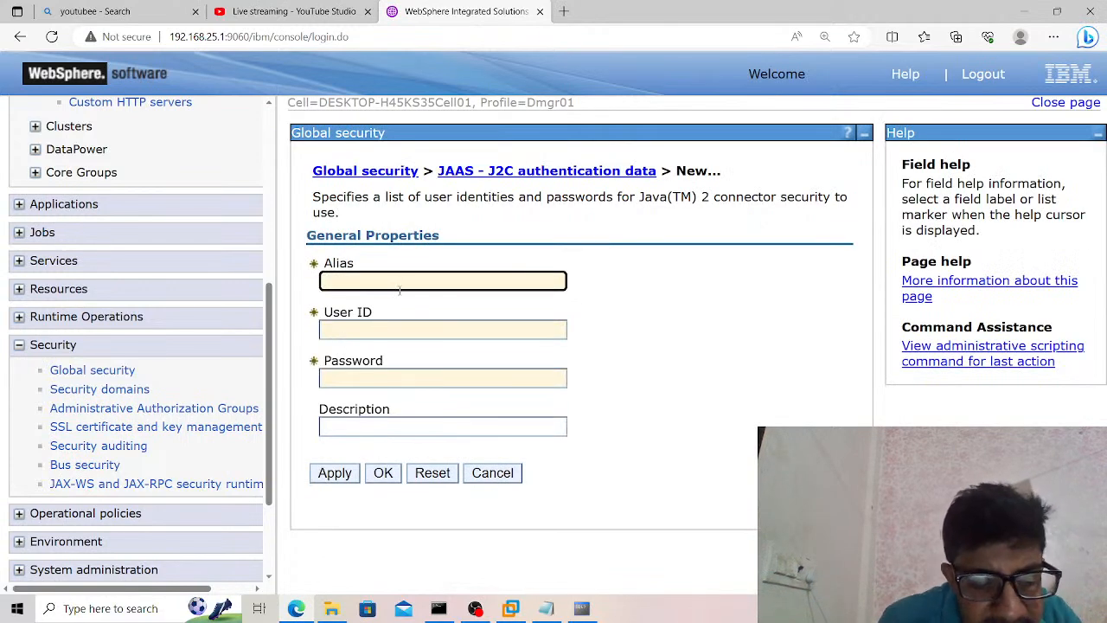
text(ORACLE)
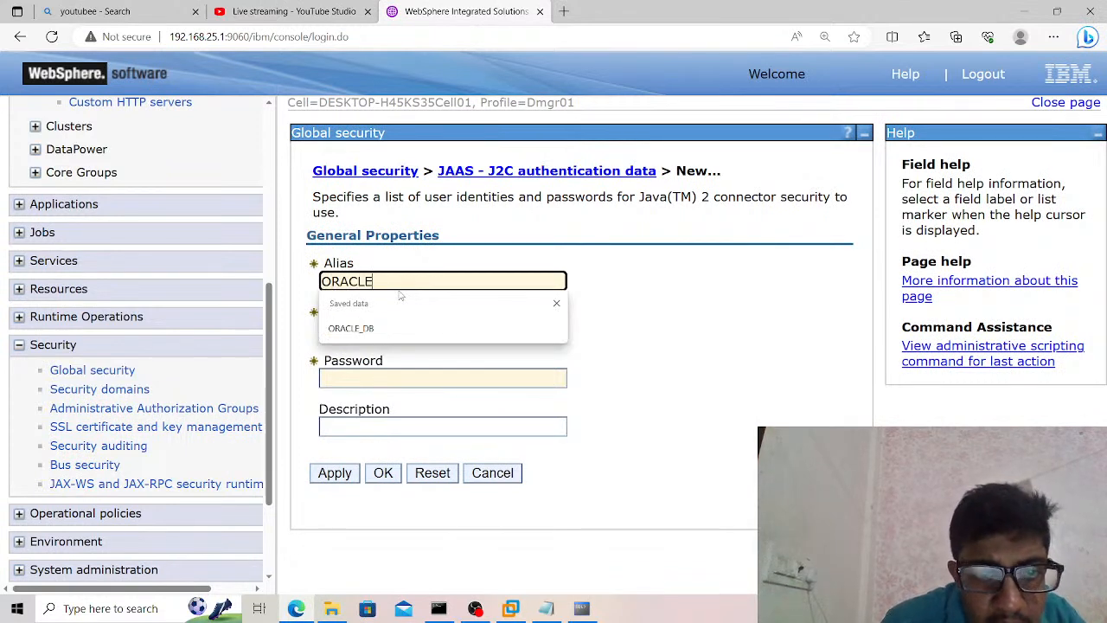
click(387, 332)
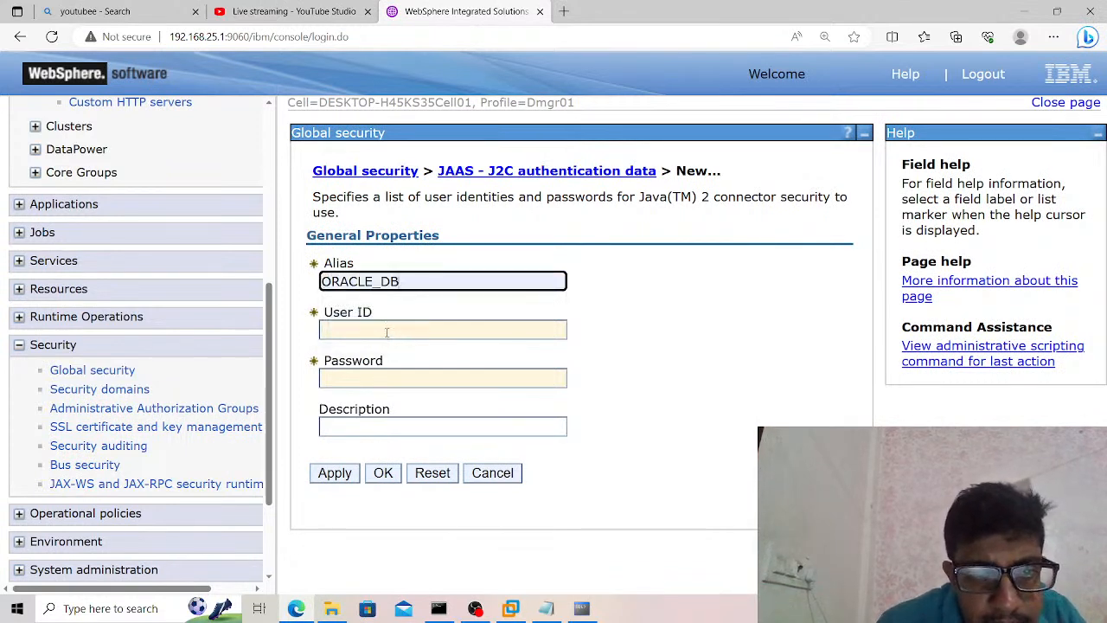
click(386, 332)
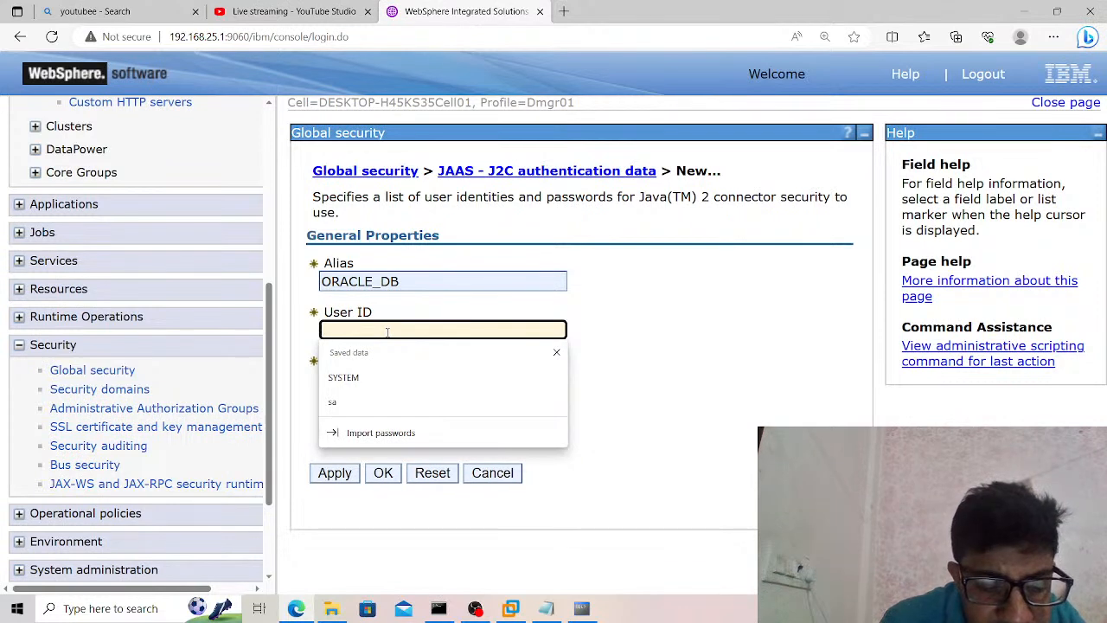
text(Ganesh)
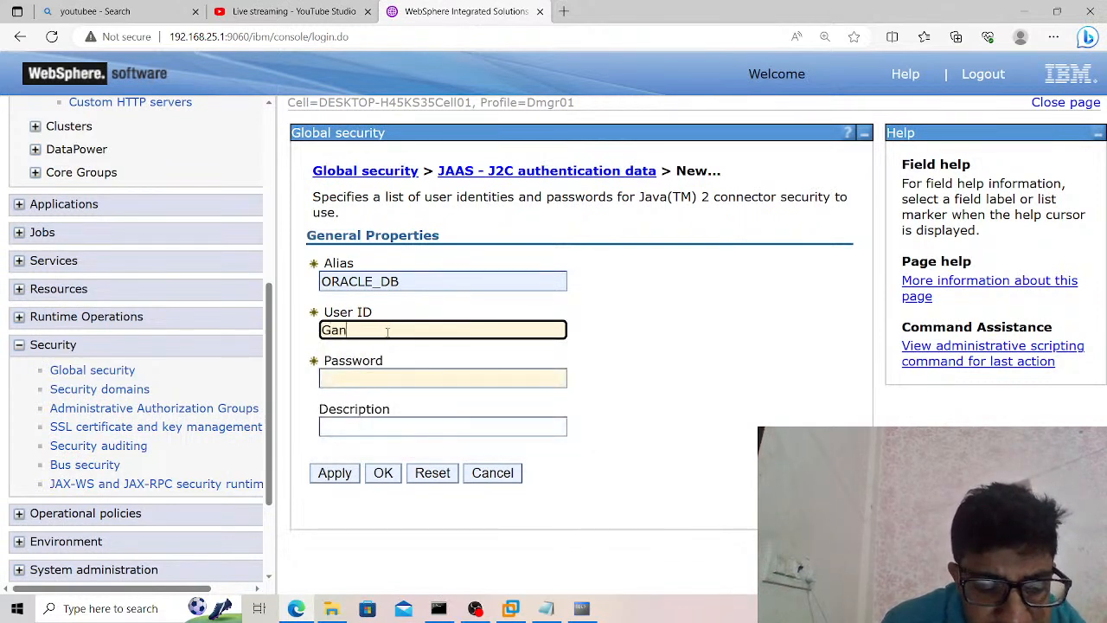
key(Tab)
text(*********)
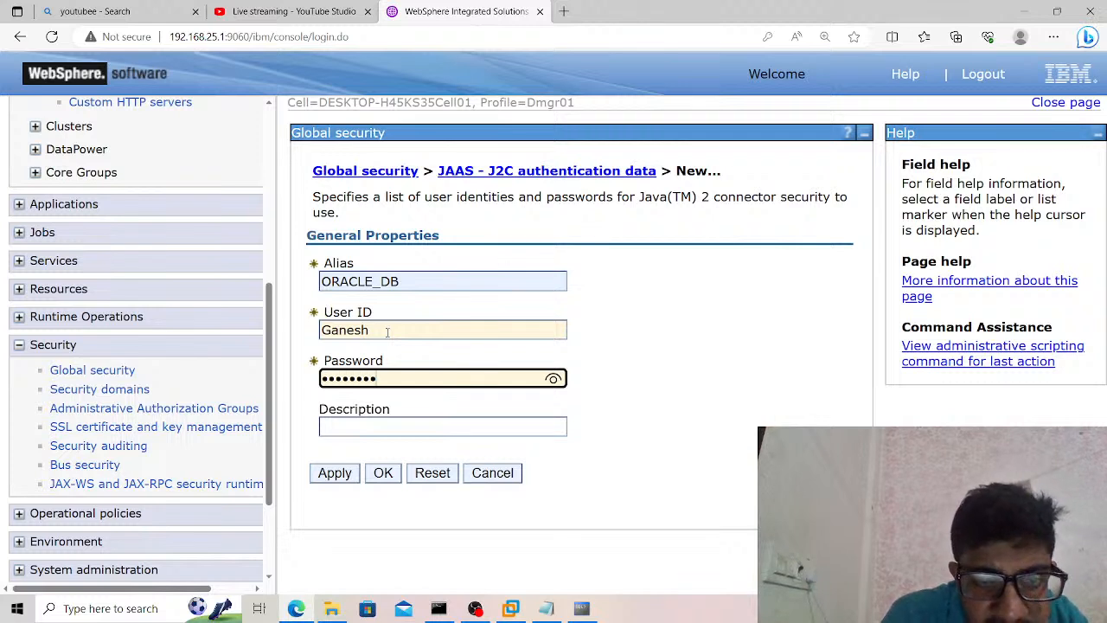
click(553, 378)
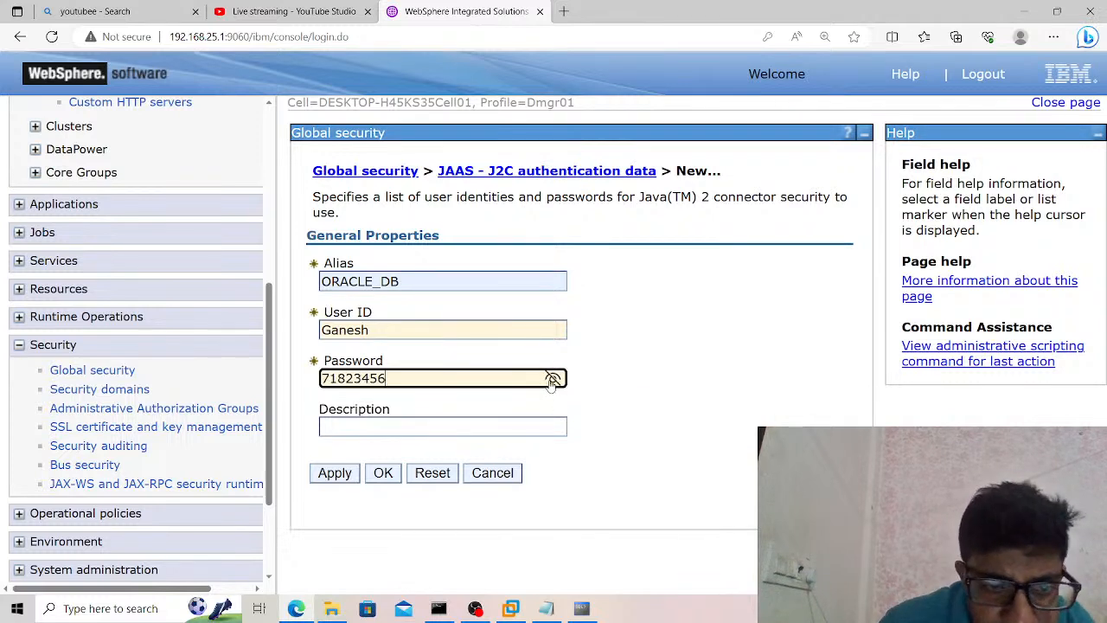
click(342, 480)
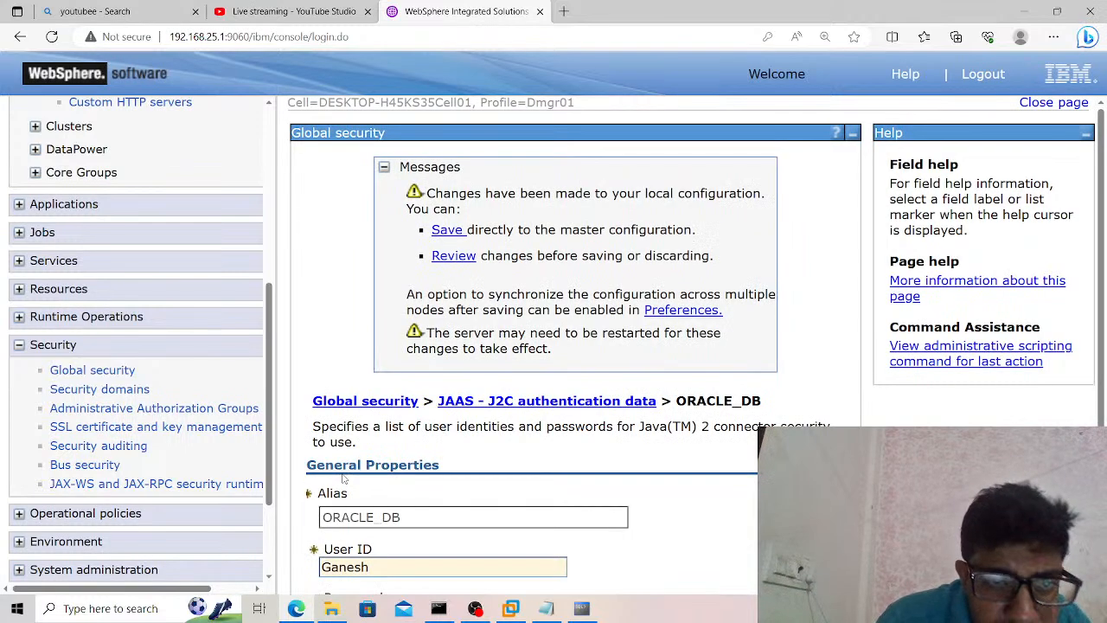
Review the changed documents for the new alias and save them to the master configuration, synchronizing with the nodes.
click(452, 263)
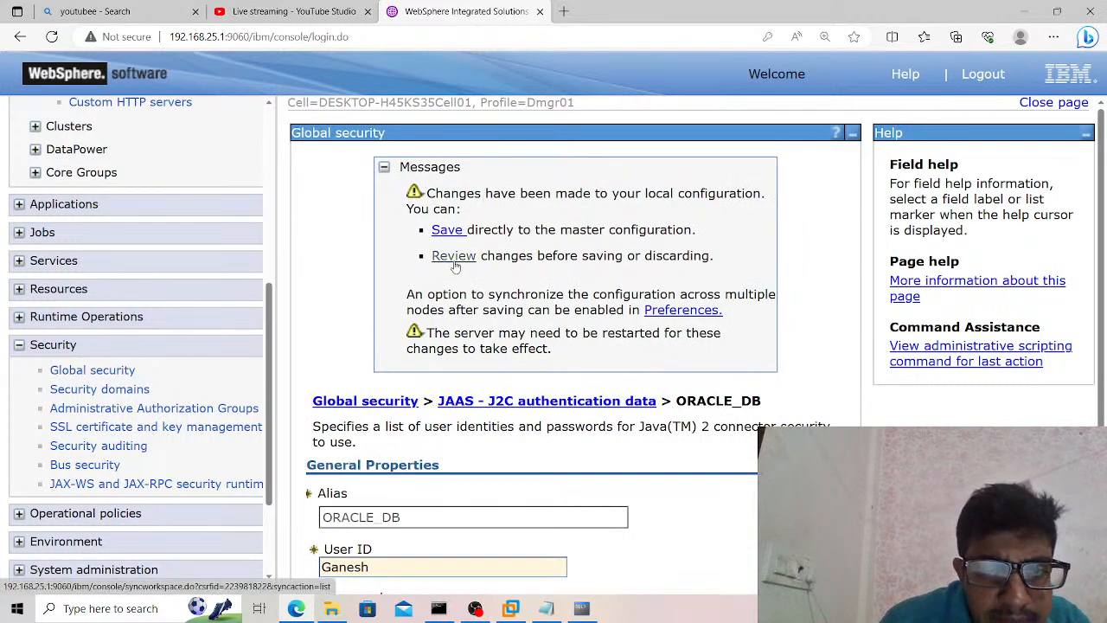
click(317, 319)
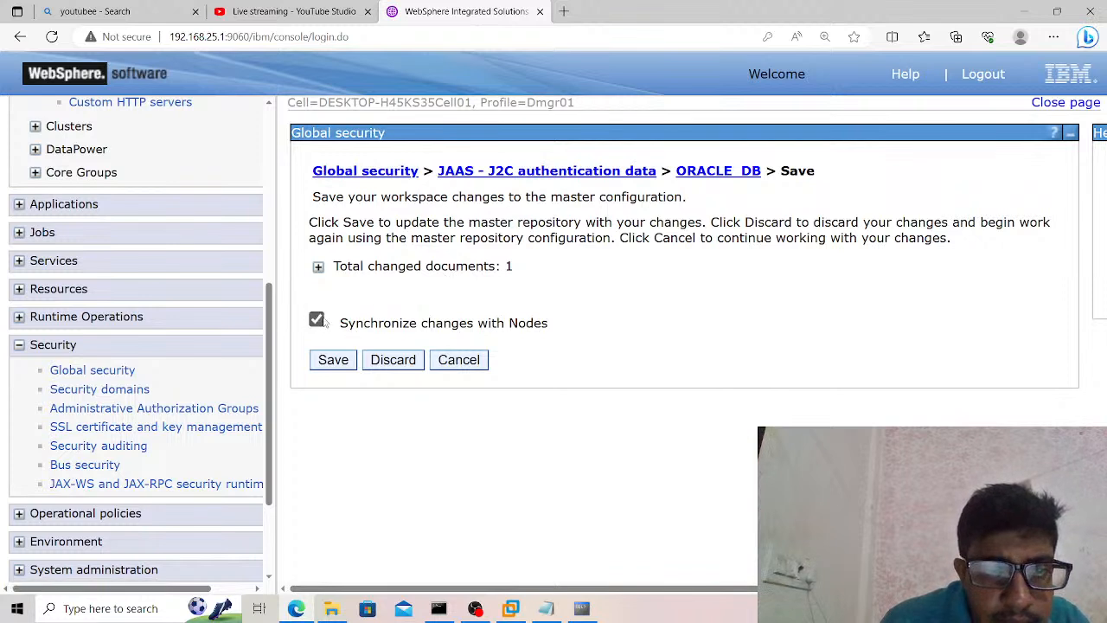
click(318, 269)
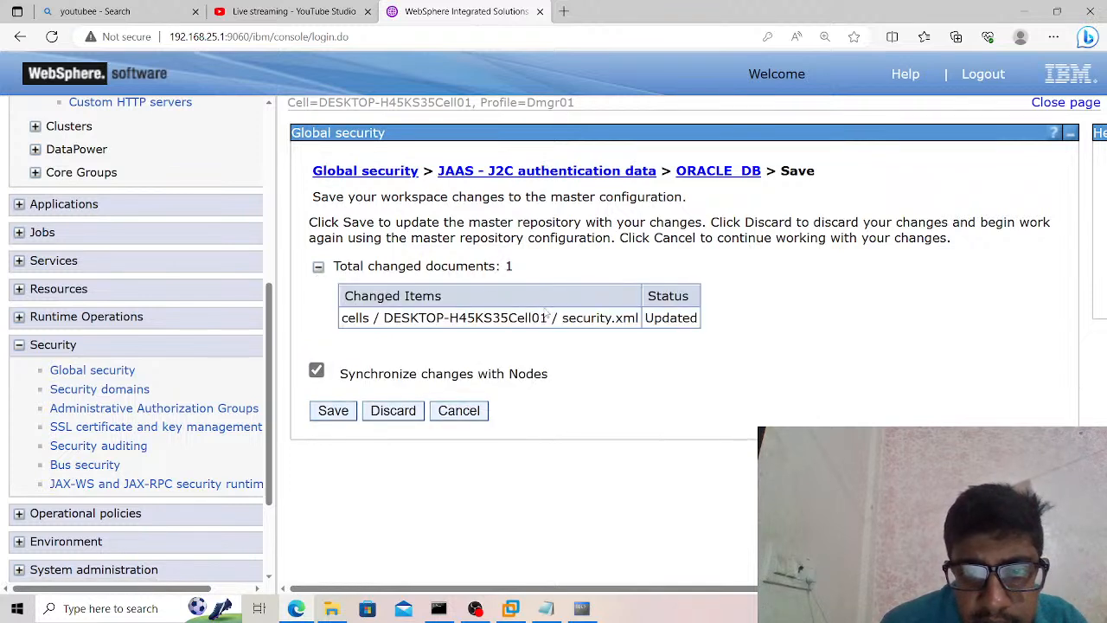
click(333, 411)
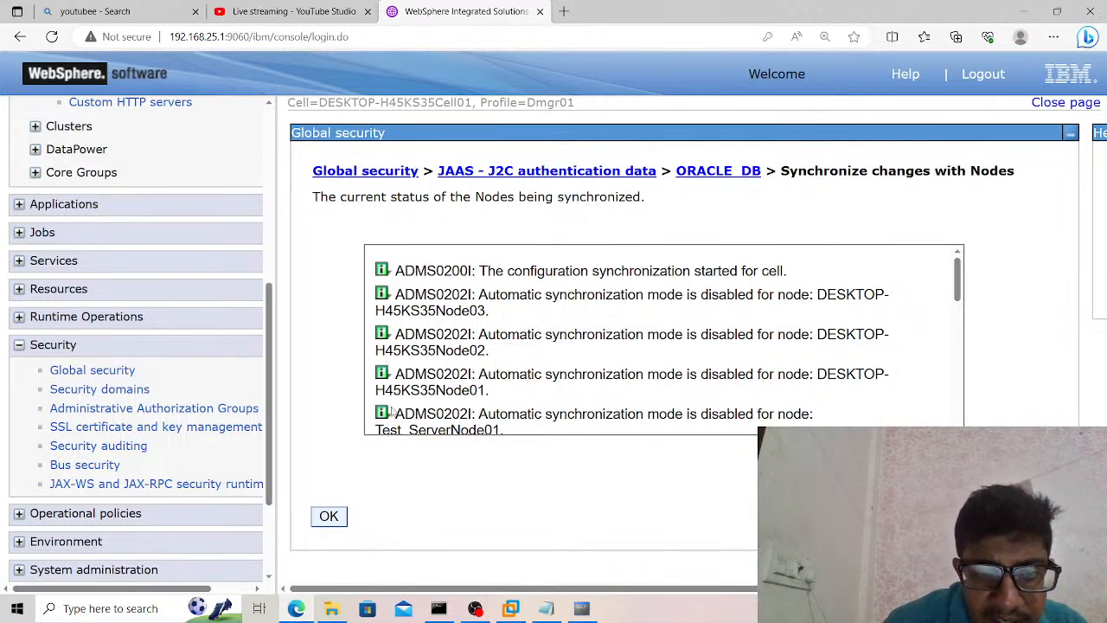
click(329, 517)
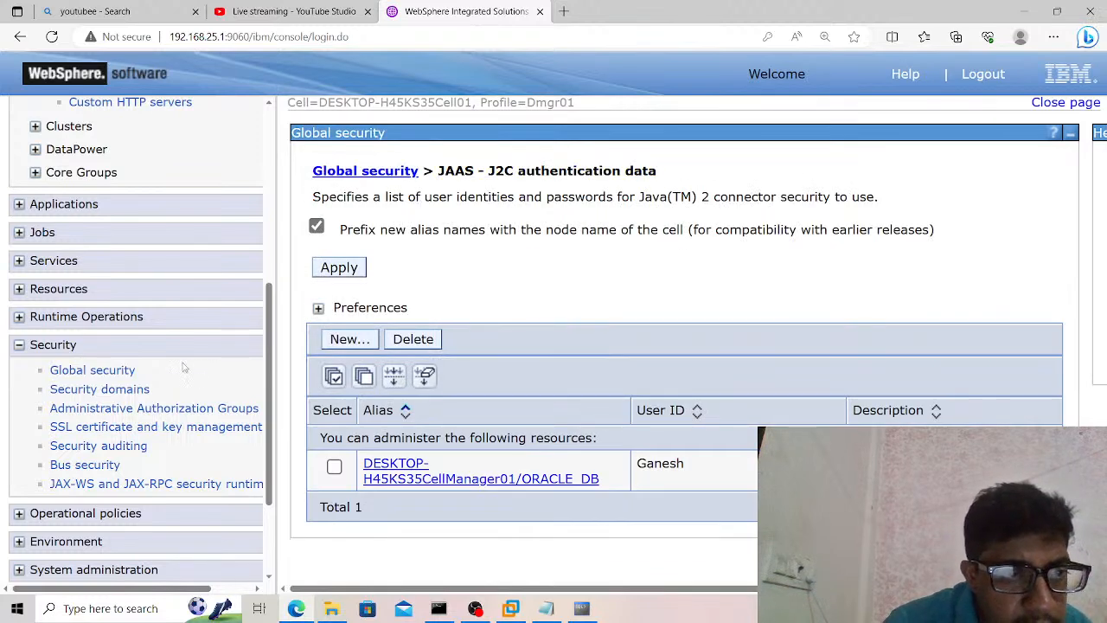
Open the JDBC providers page under Resources and set the scope to Cluster=Test_Cl.
drag(270, 398, 263, 317)
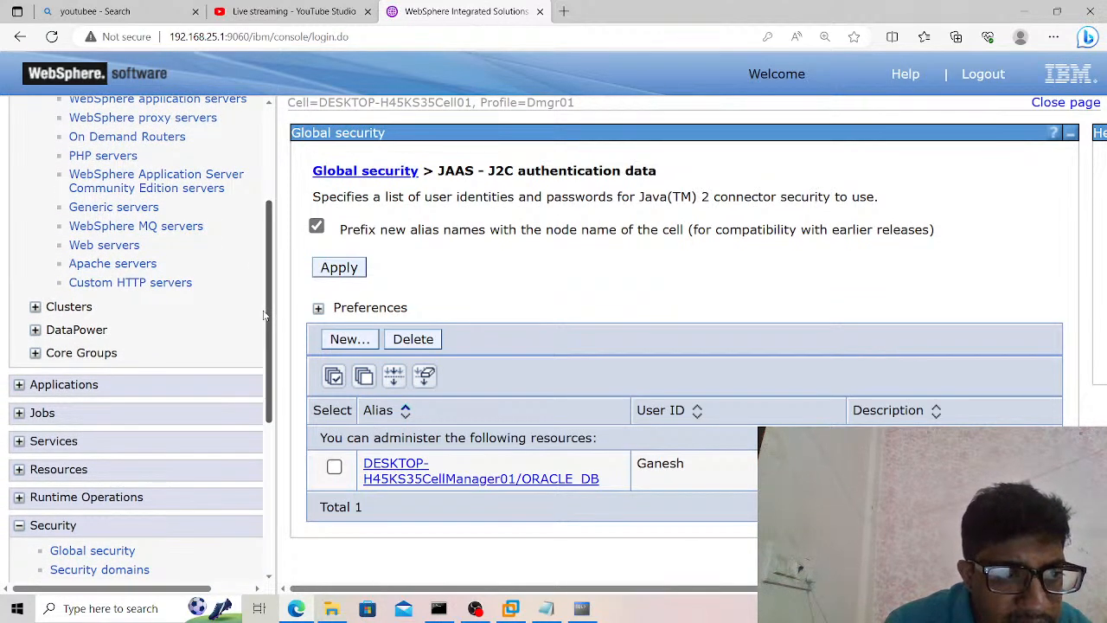
drag(263, 317, 264, 325)
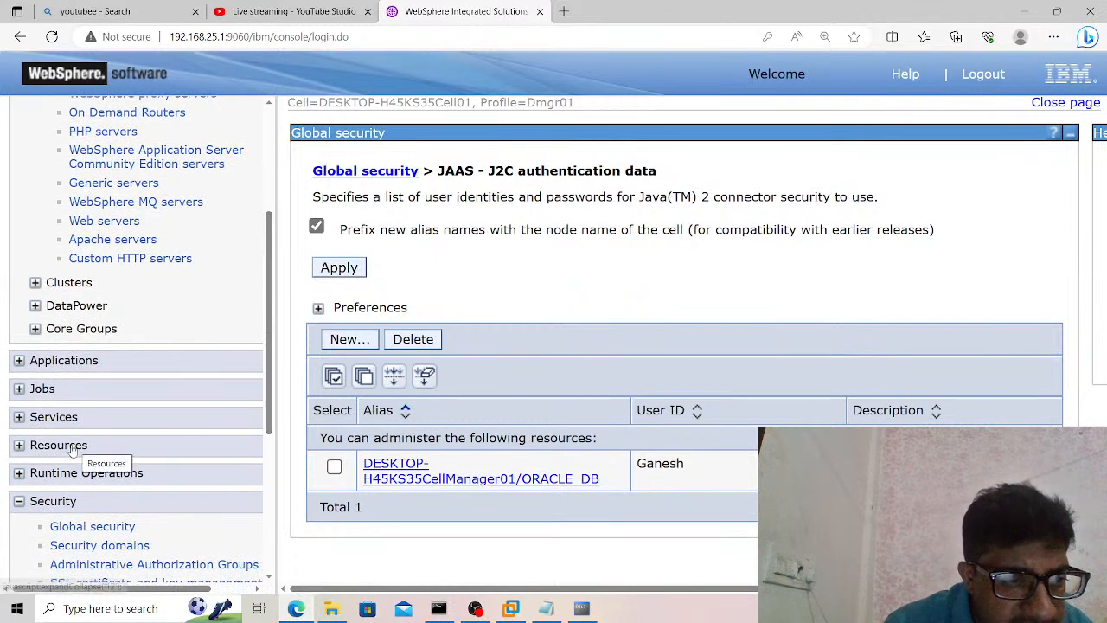
click(20, 445)
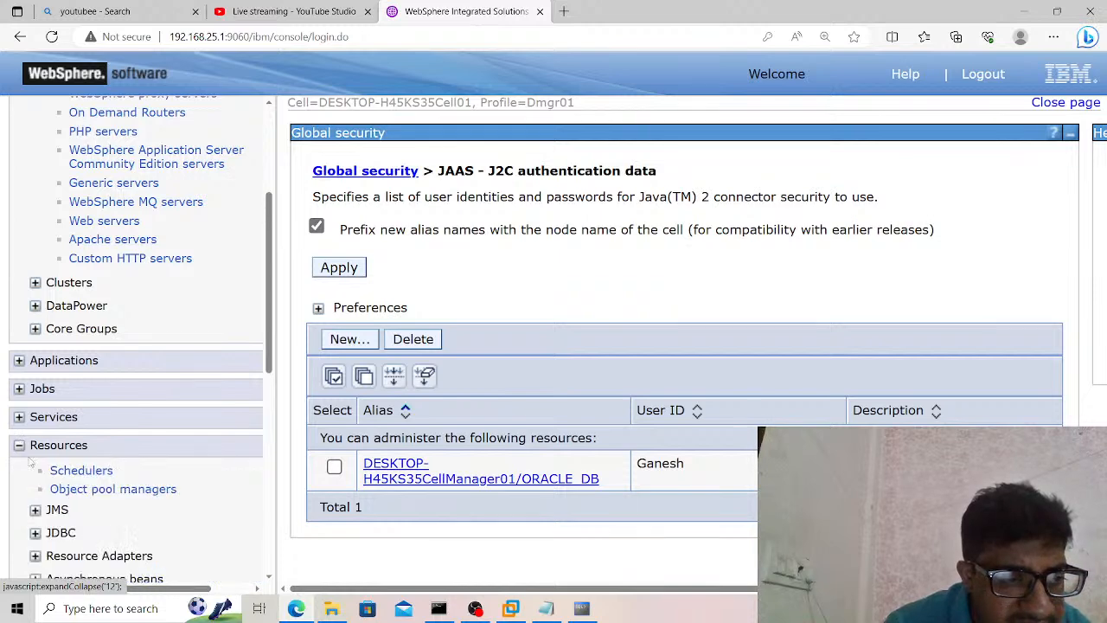
click(36, 533)
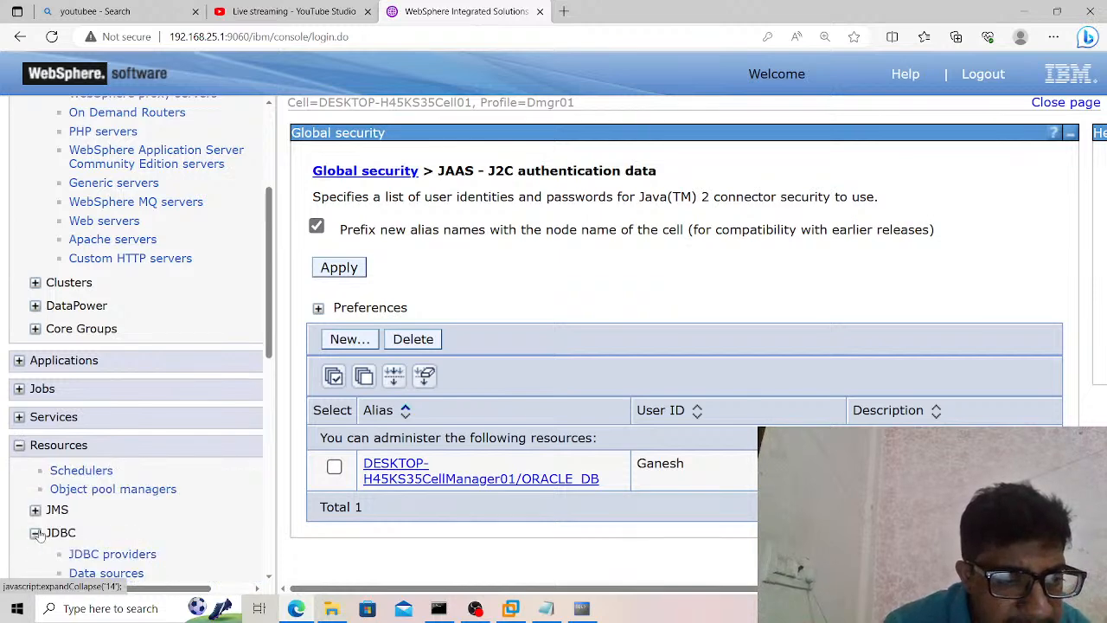
drag(269, 342, 268, 405)
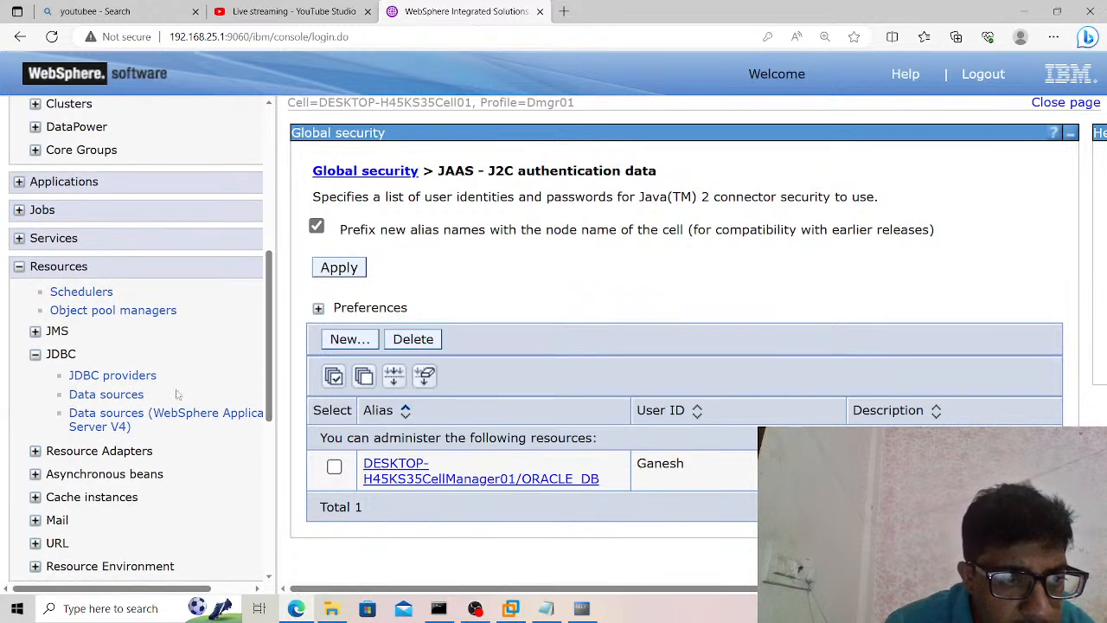
click(128, 381)
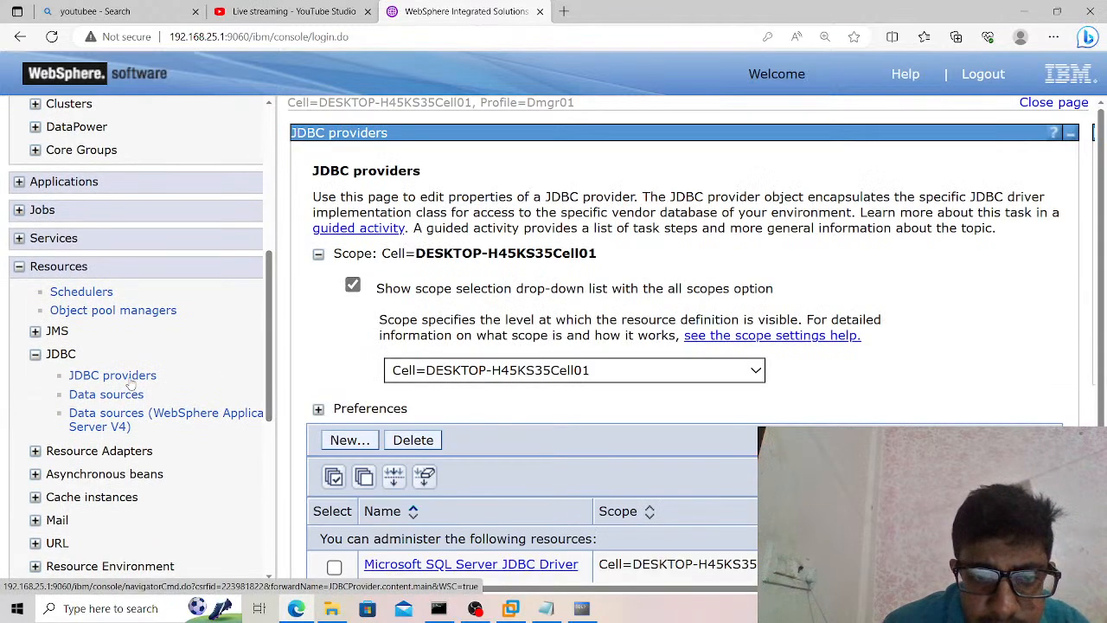
click(411, 369)
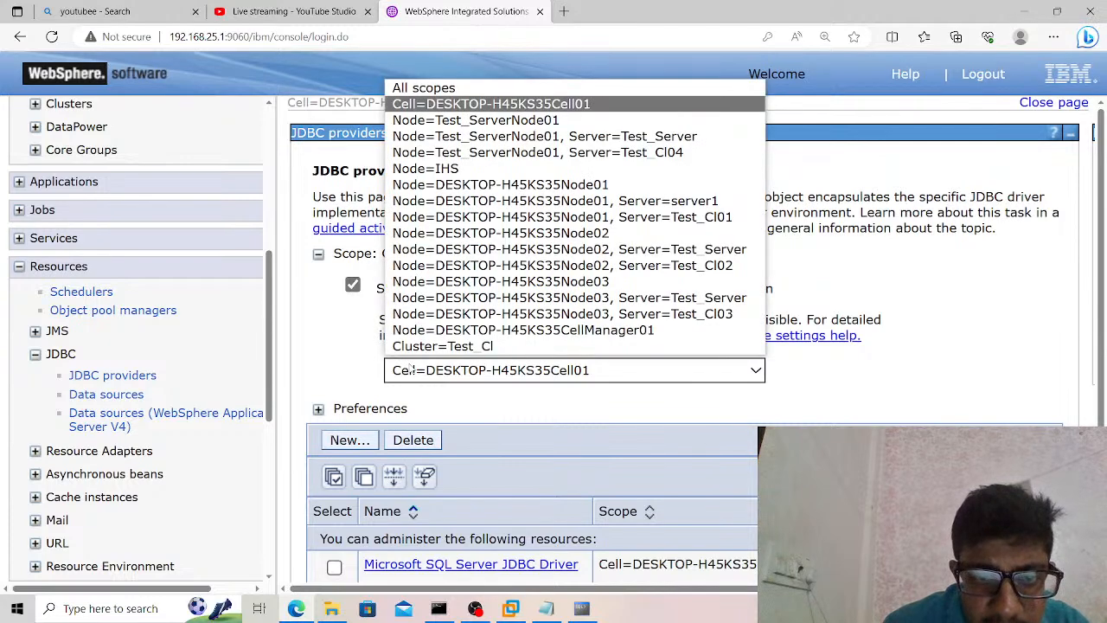
click(433, 347)
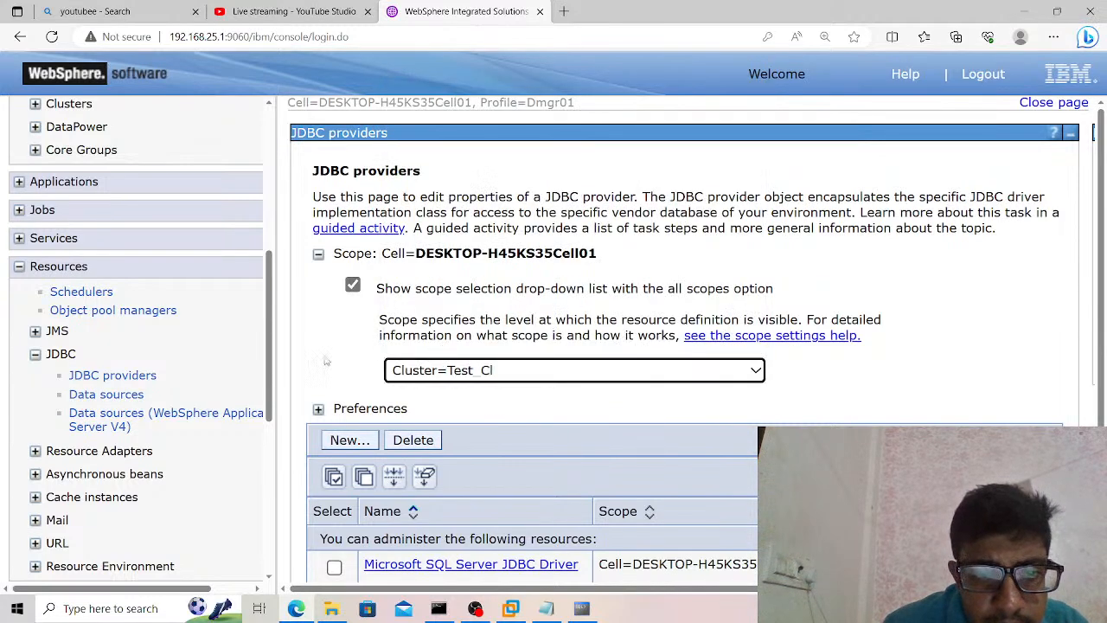
Delete the existing Oracle JDBC Driver provider from the Test_Cl cluster scope.
scroll(322, 362, down, 1)
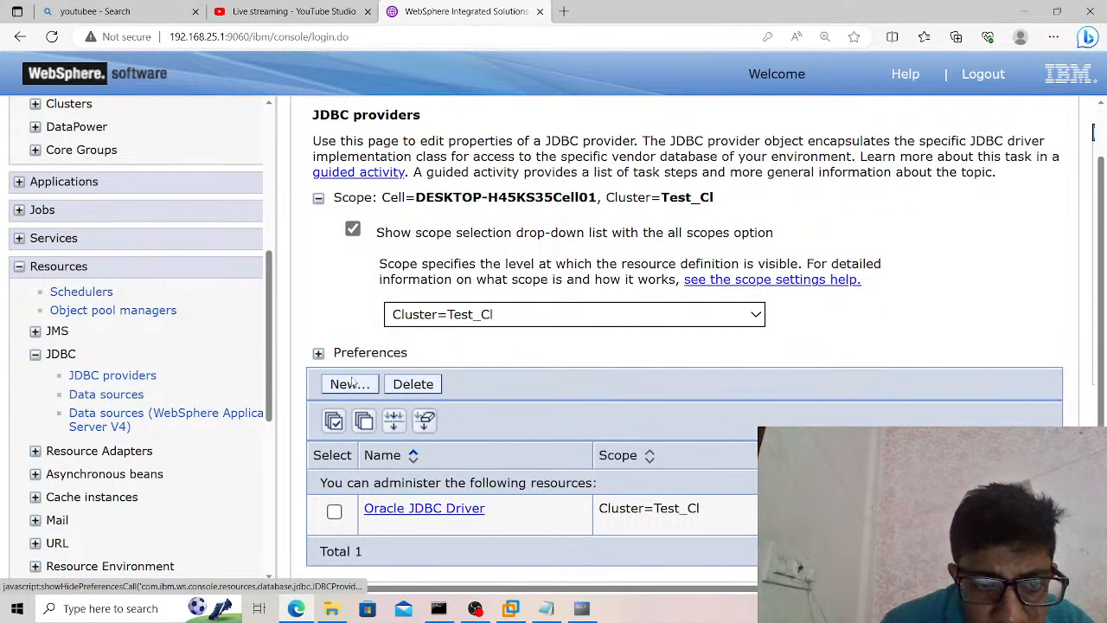
click(335, 423)
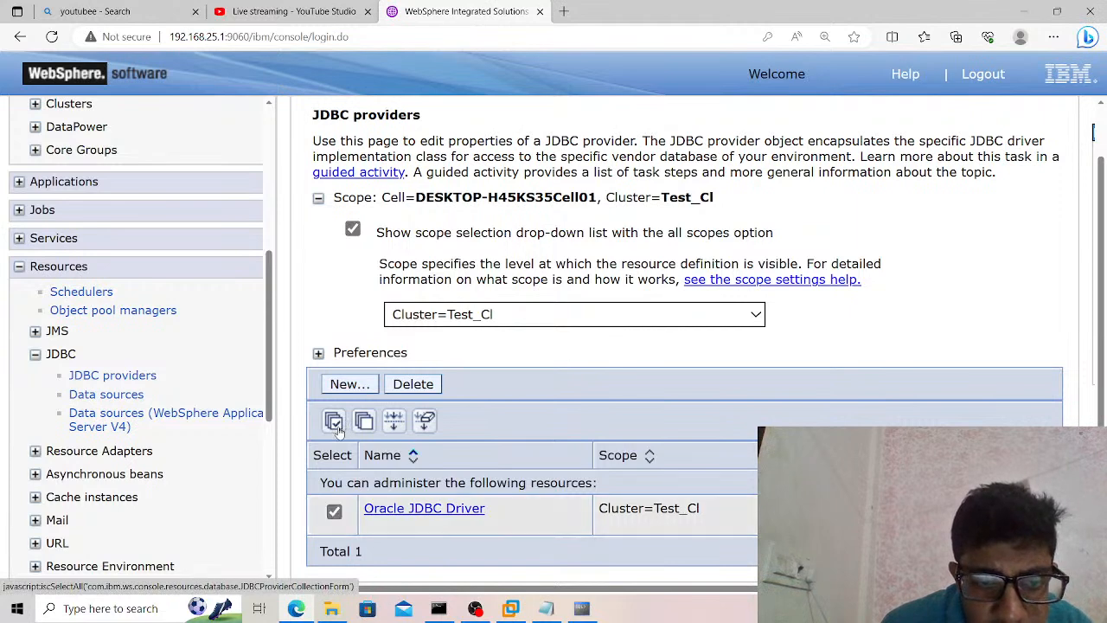
click(415, 390)
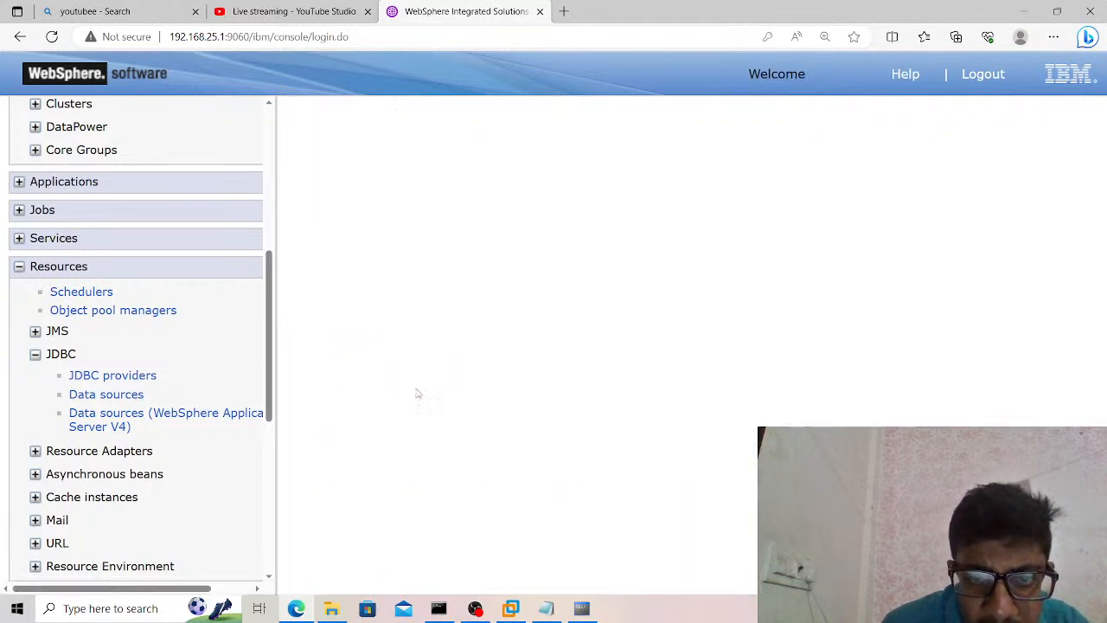
Review the changed resources.xml entry and save the provider deletion to the master configuration with node synchronization enabled.
click(481, 264)
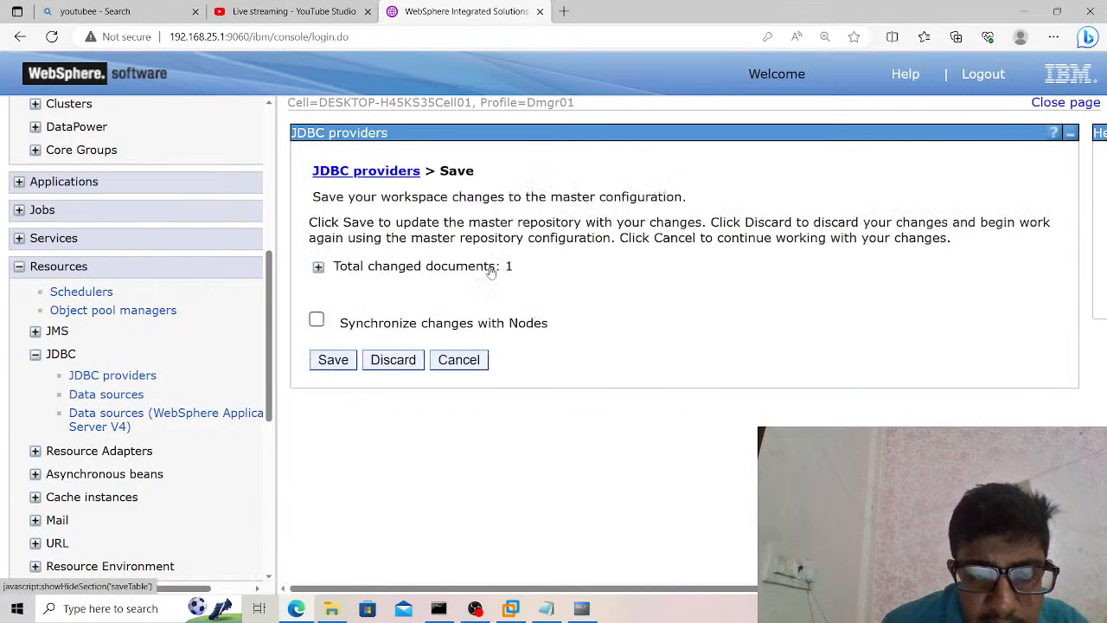
click(317, 320)
click(316, 320)
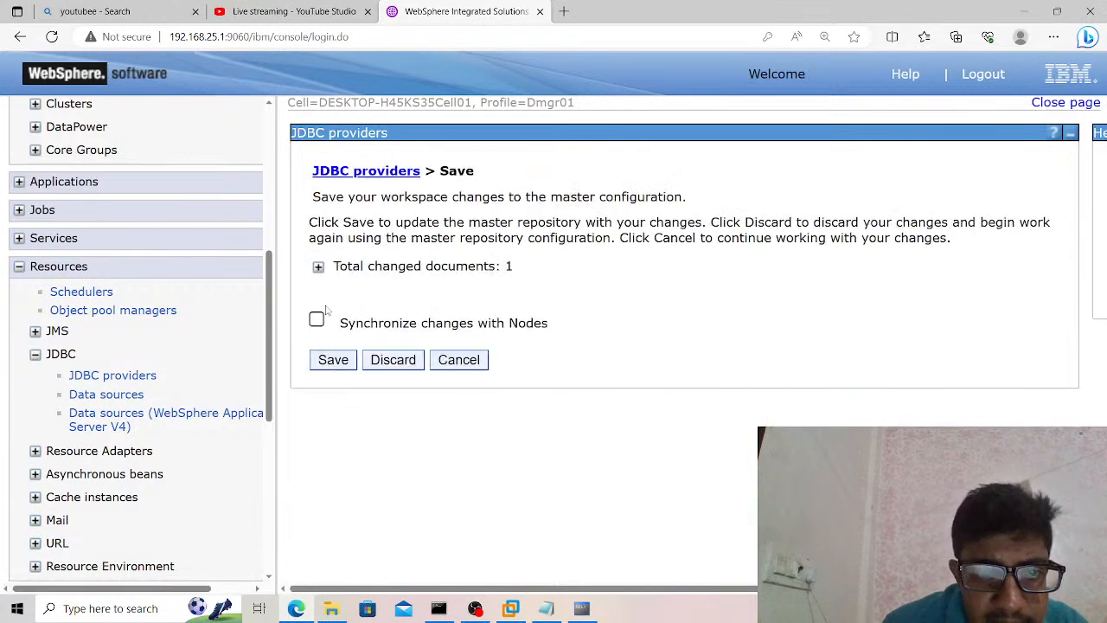
click(318, 267)
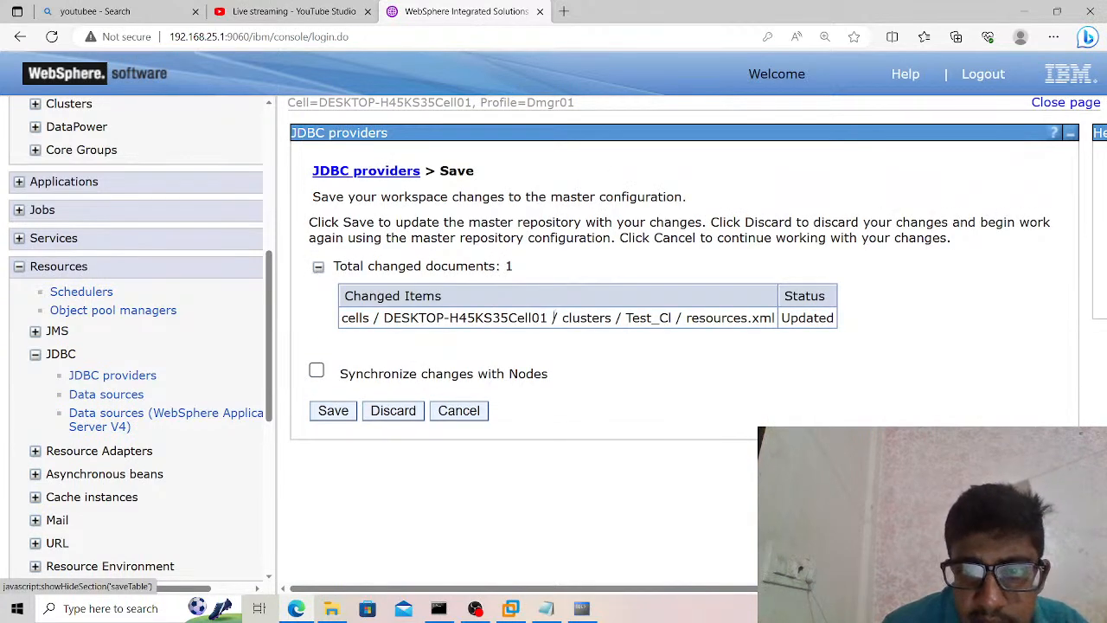
drag(685, 317, 734, 318)
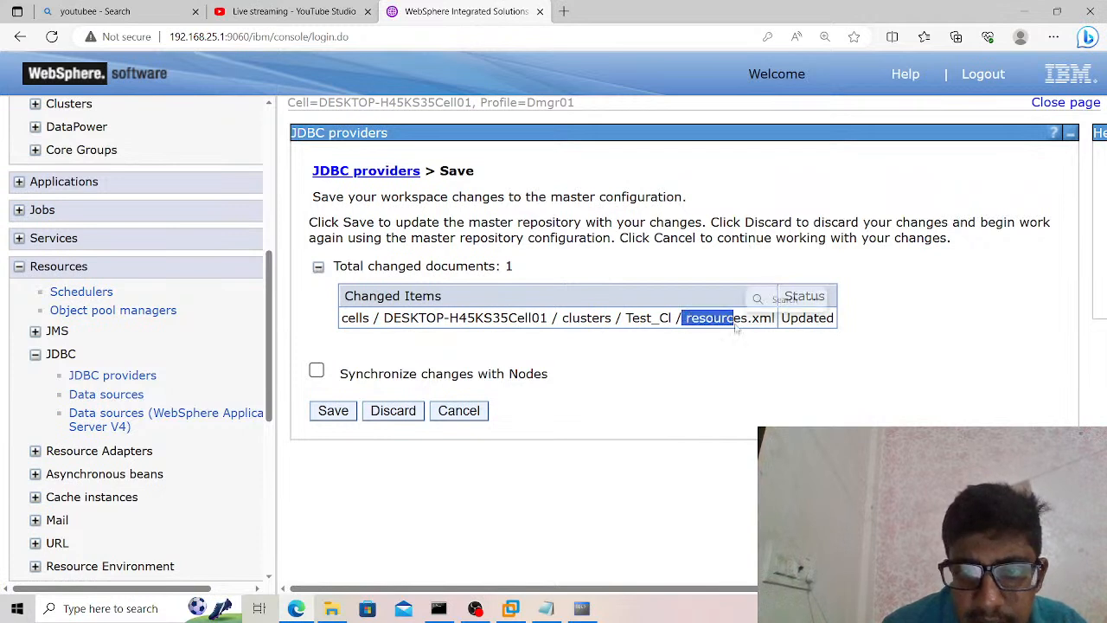
click(316, 370)
click(333, 410)
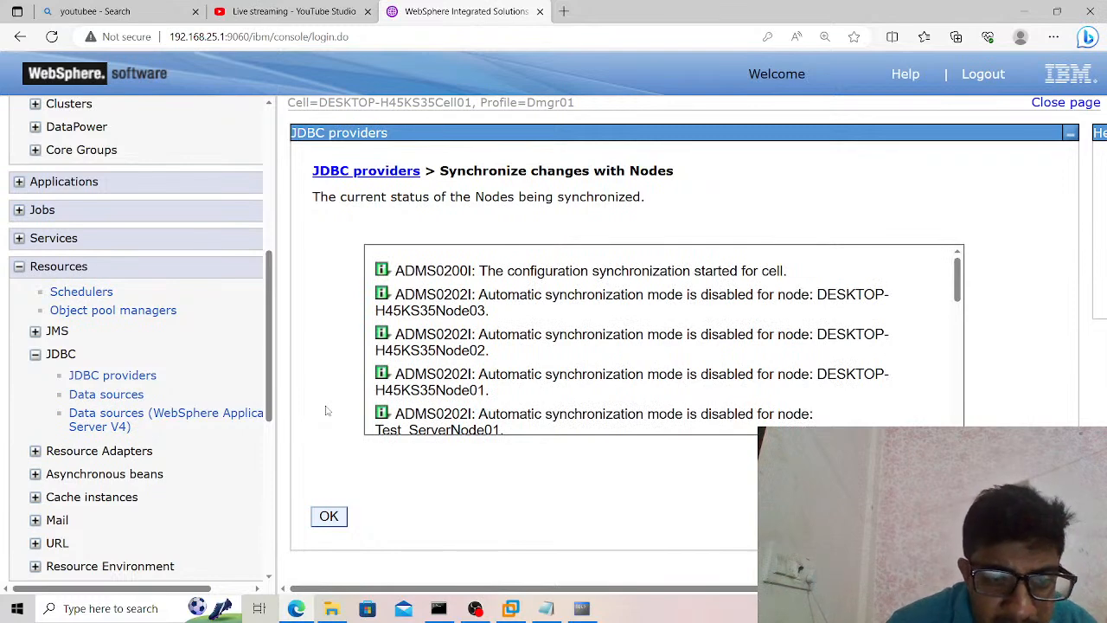
click(329, 516)
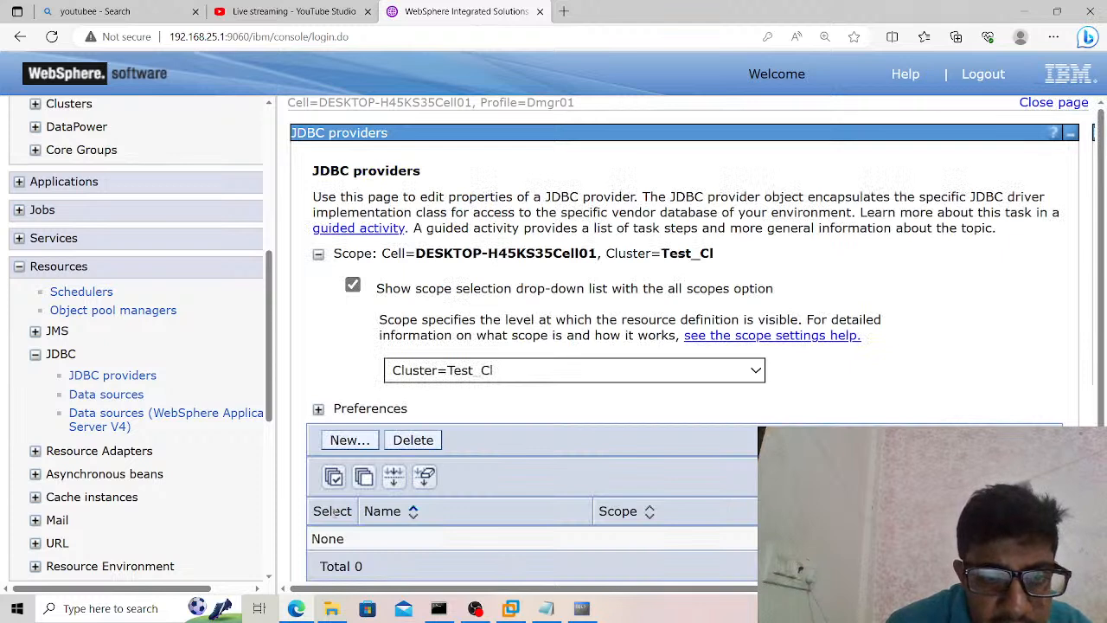
Start a new JDBC provider for cluster Test_Cl with database type Oracle, provider type Oracle JDBC Driver and implementation type XA data source.
click(364, 441)
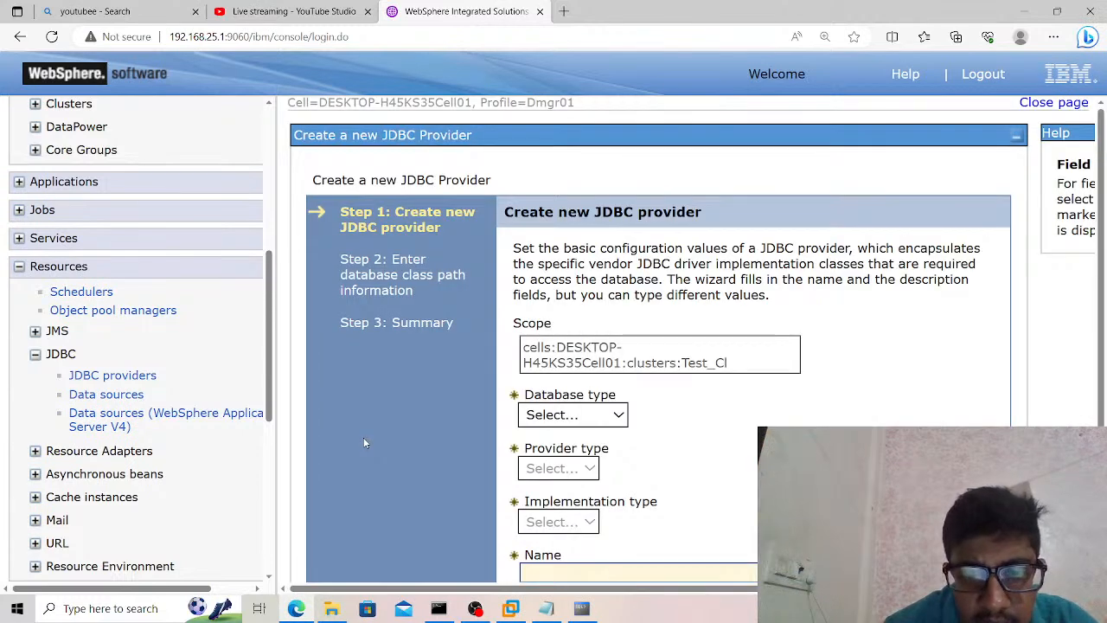
click(549, 415)
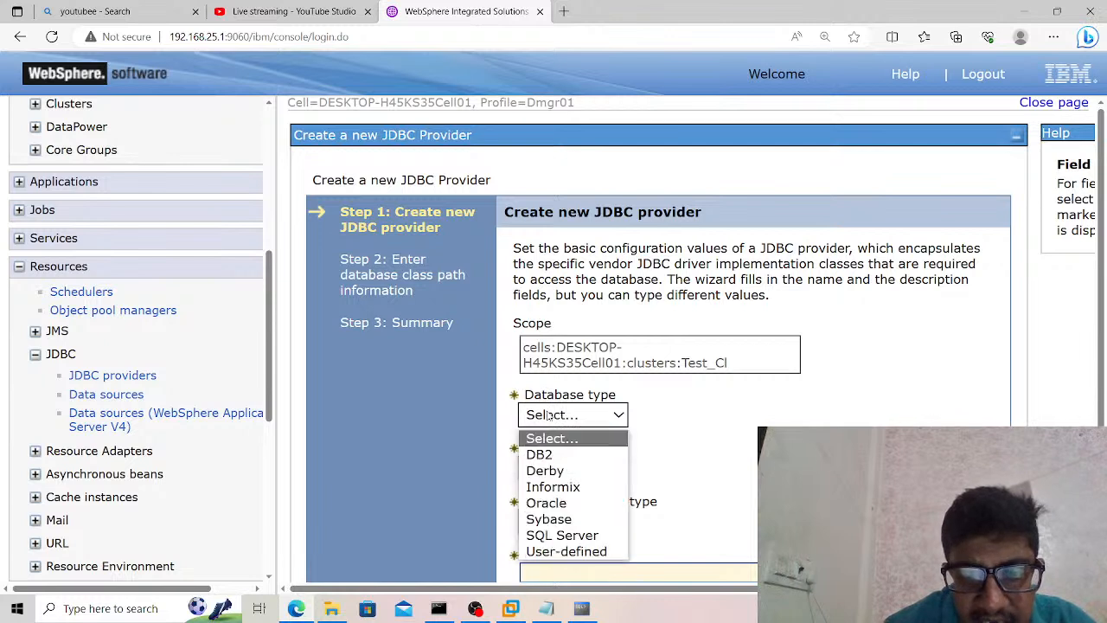
click(545, 504)
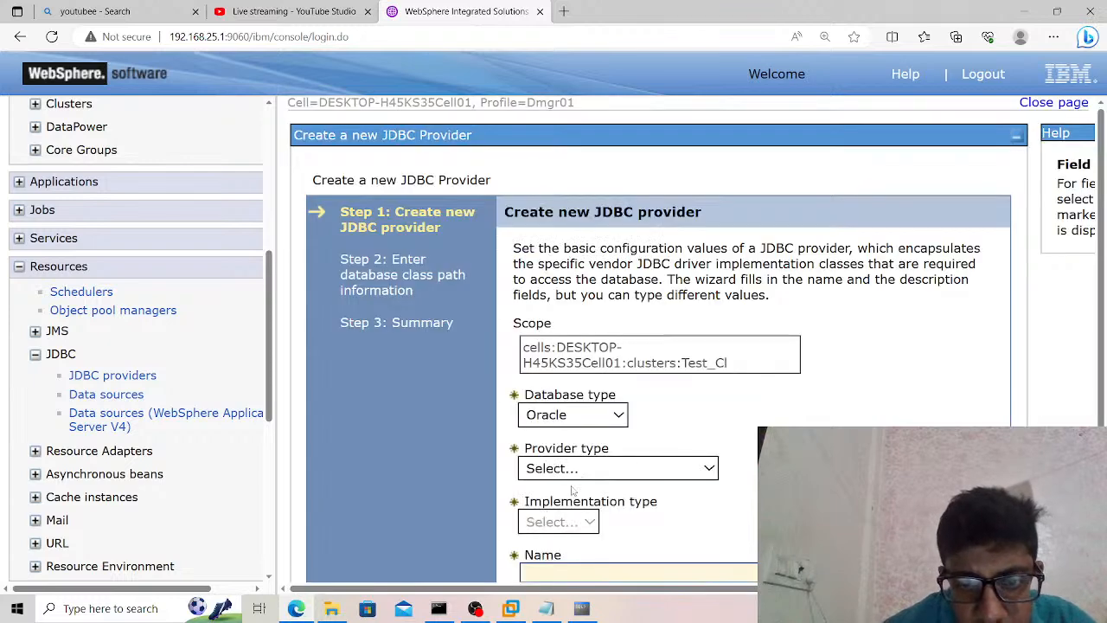
scroll(696, 439, down, 2)
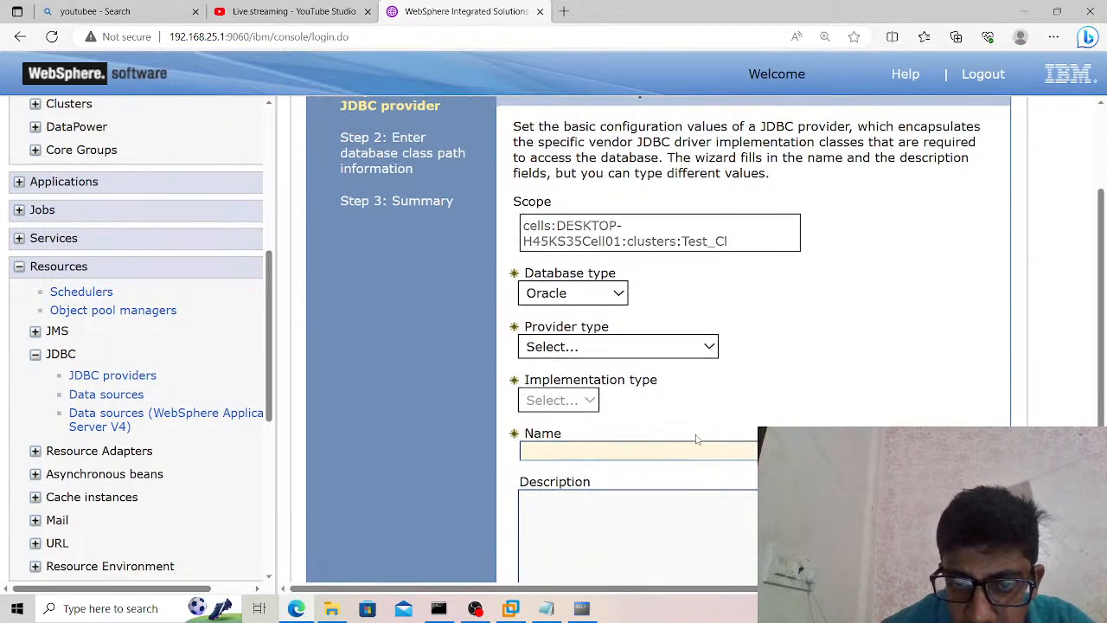
click(690, 348)
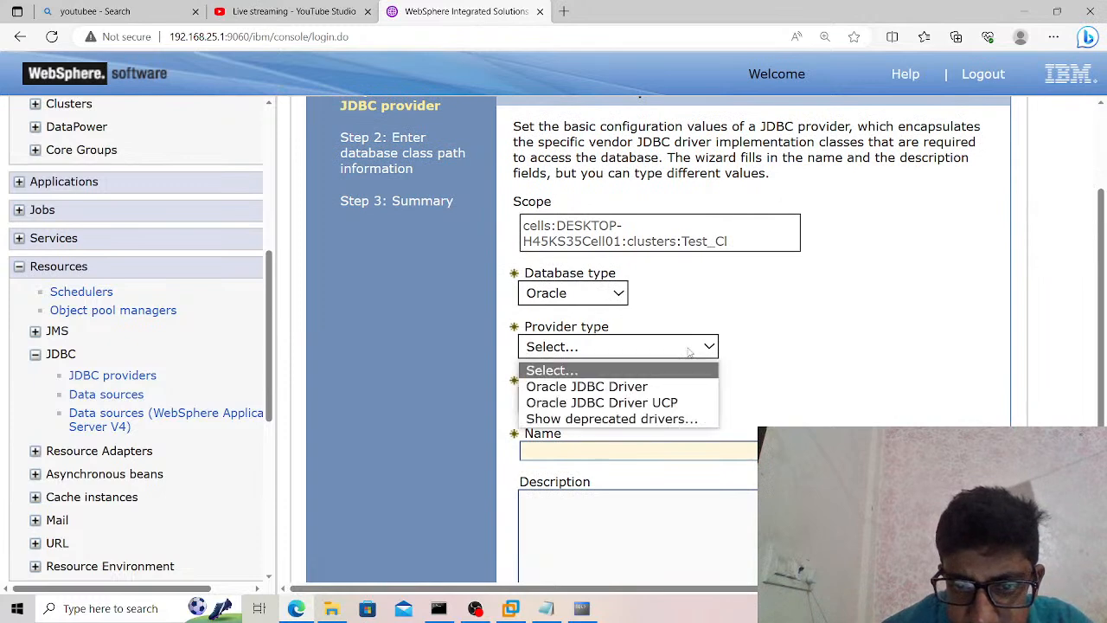
click(663, 387)
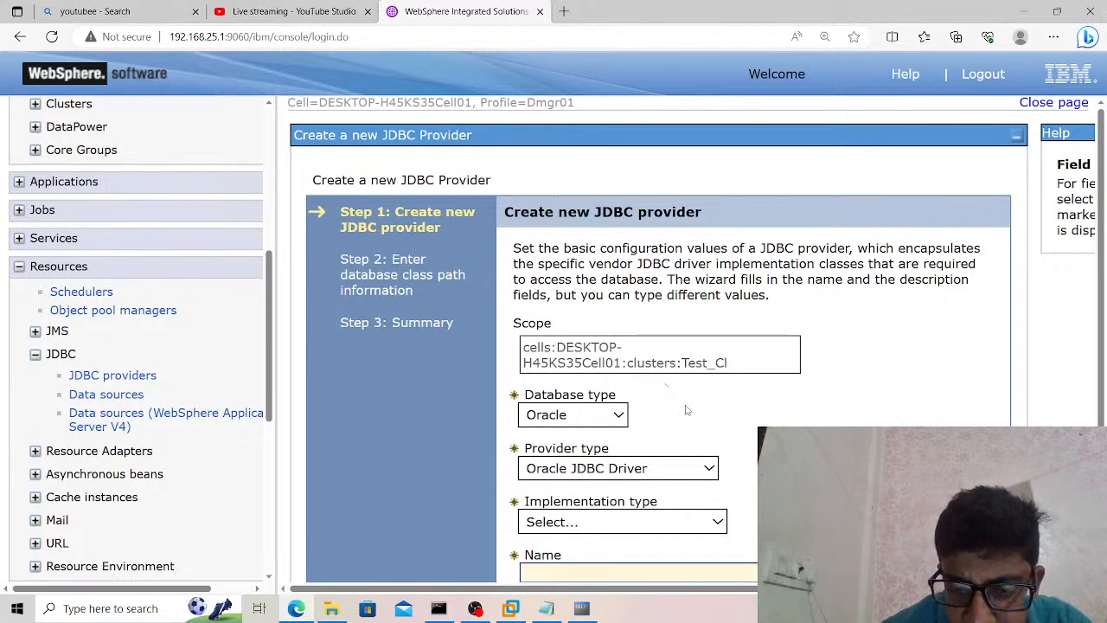
scroll(687, 408, down, 2)
click(686, 405)
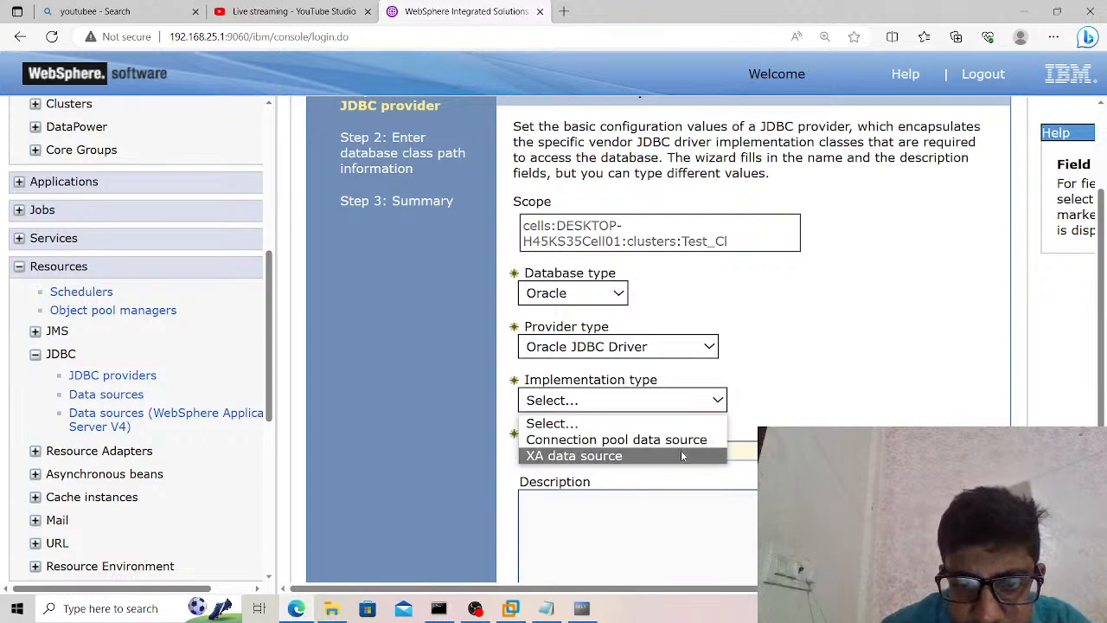
click(680, 450)
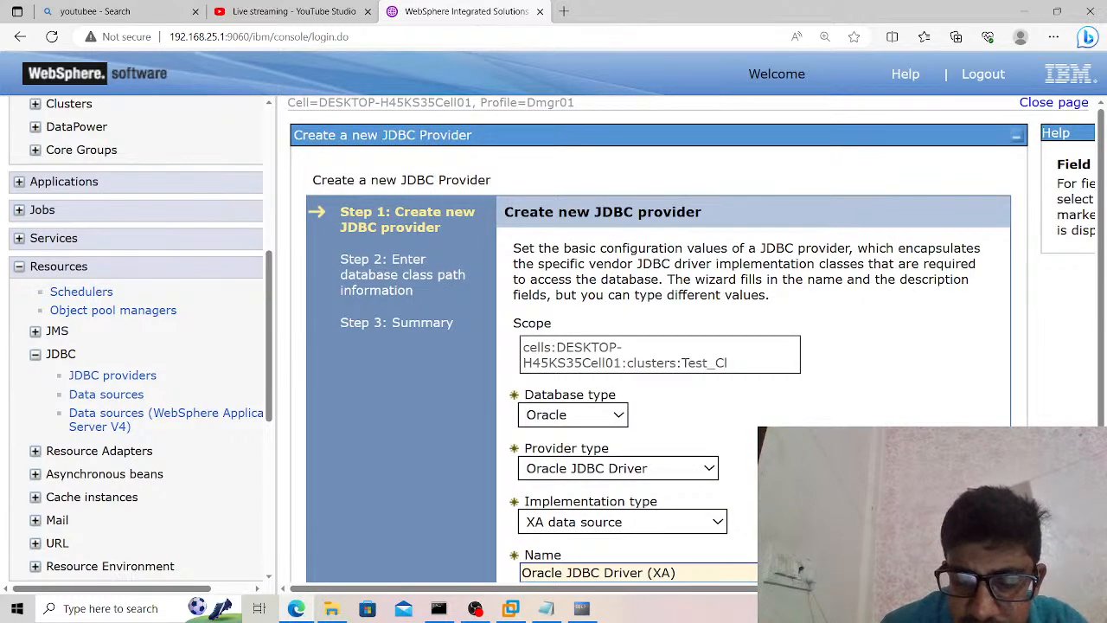
scroll(682, 456, down, 3)
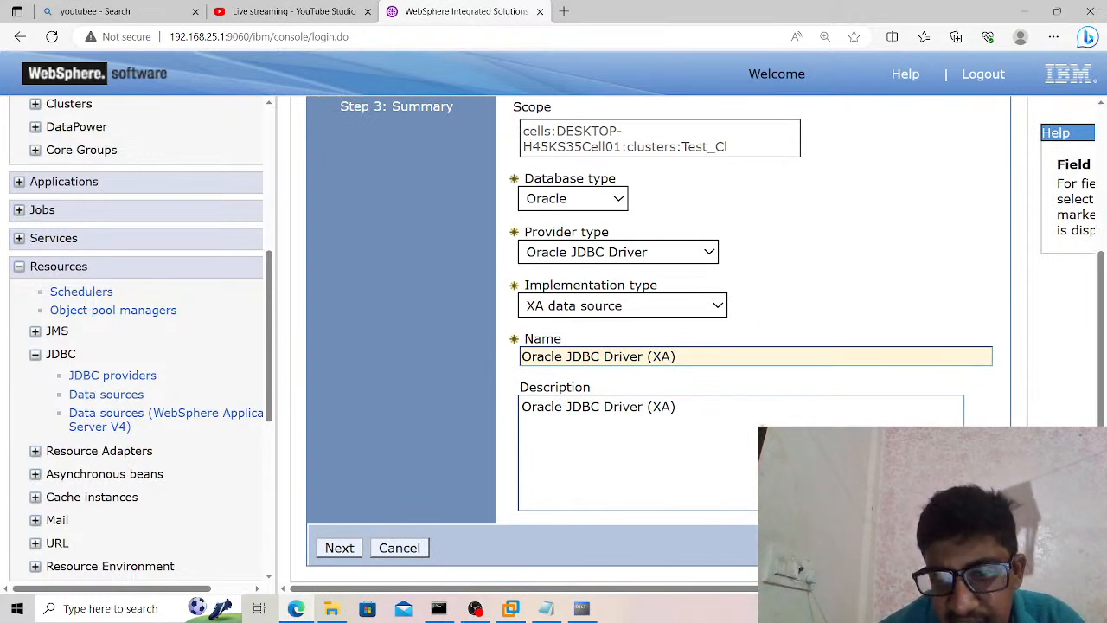
click(346, 548)
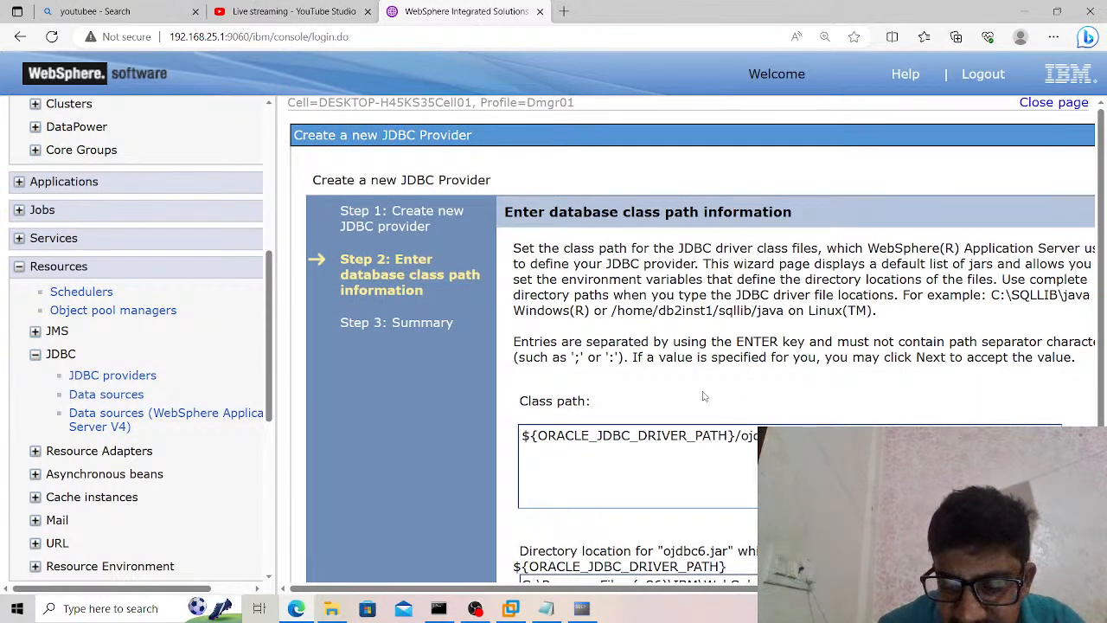
Copy the ojdbc6.jar directory location and open that folder in File Explorer to check that the driver jar is there.
scroll(703, 393, down, 2)
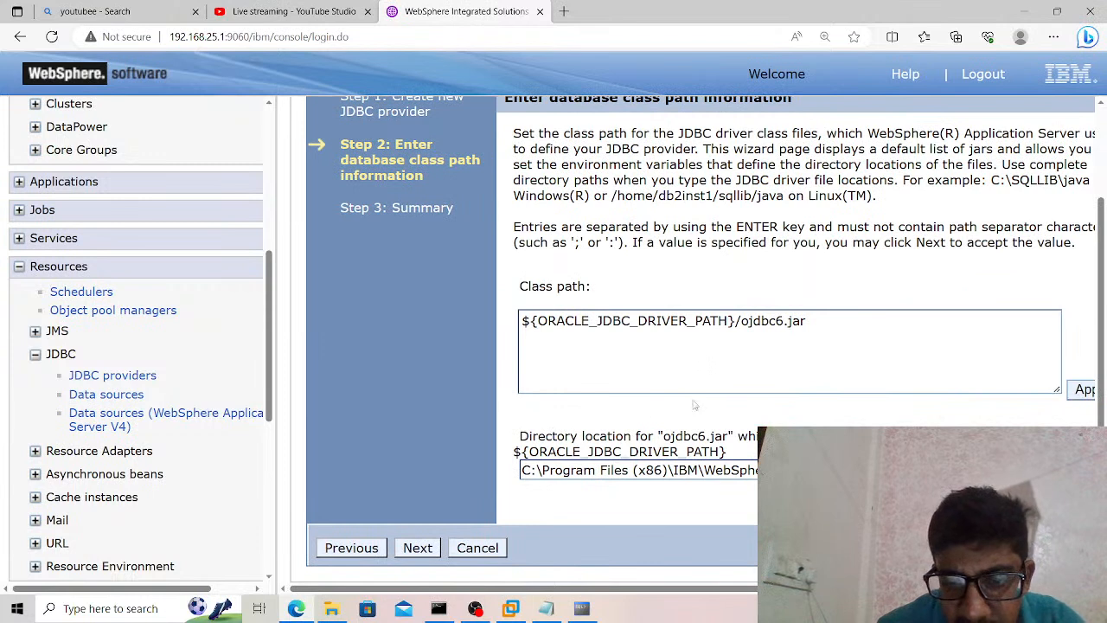
click(525, 469)
drag(525, 469, 760, 469)
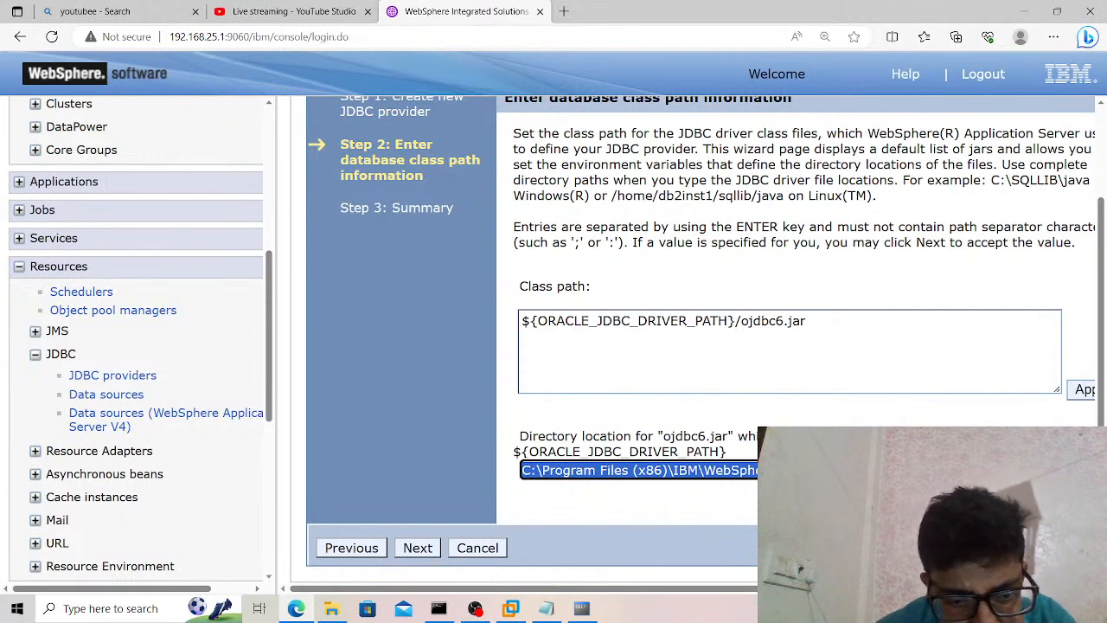
click(332, 610)
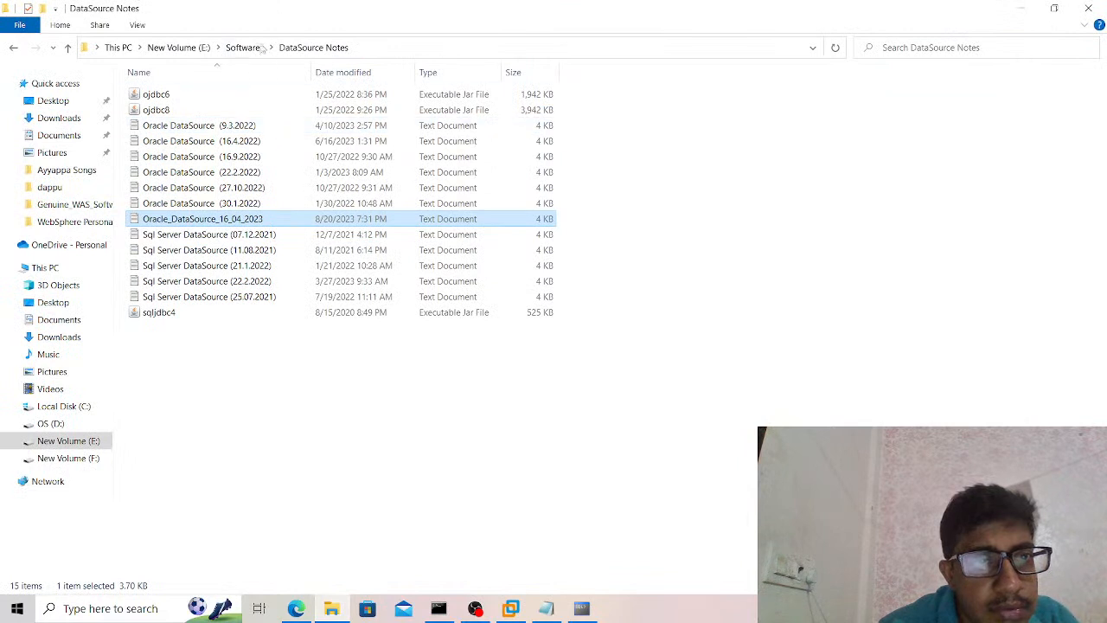
click(369, 48)
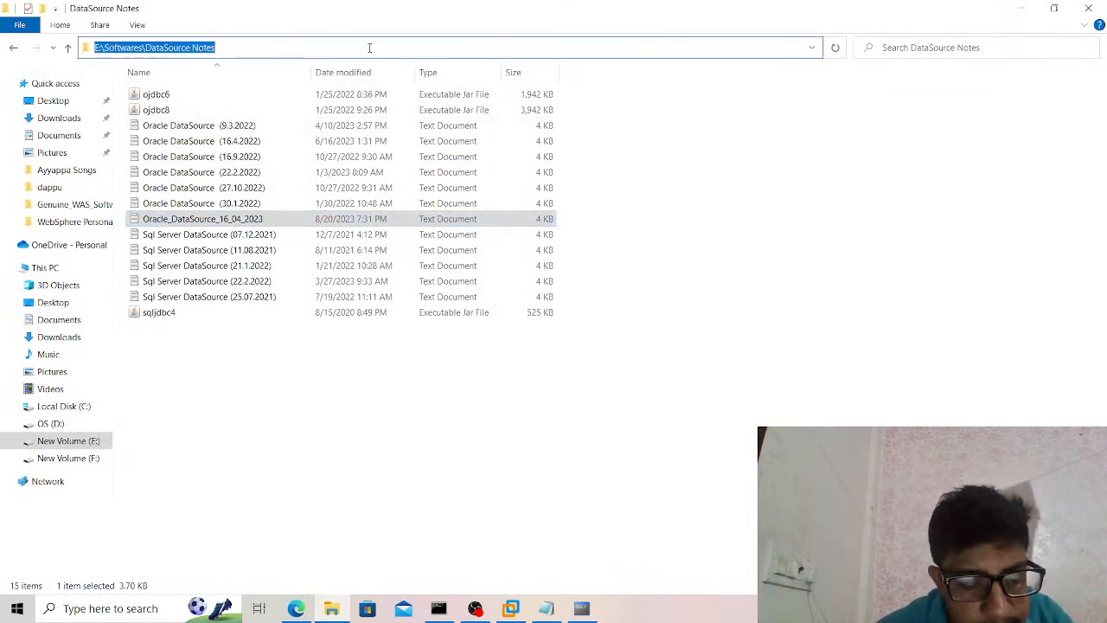
text(C:\Program Files (x86)\IBM\WebSphere\AppServer\universalDriver\lib)
key(Return)
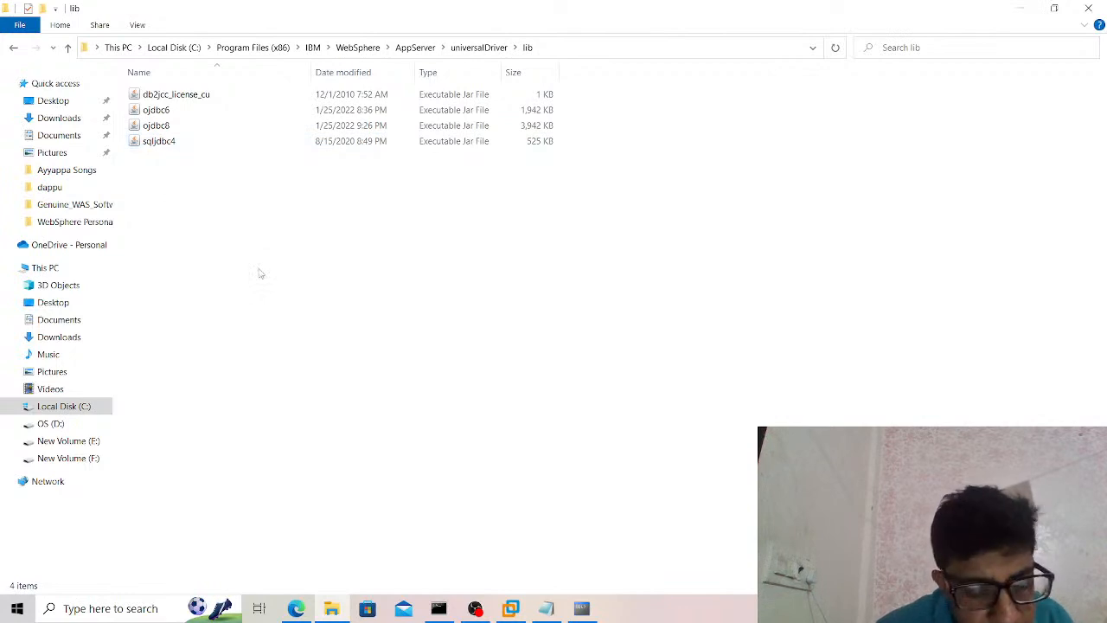
key(alt+Tab)
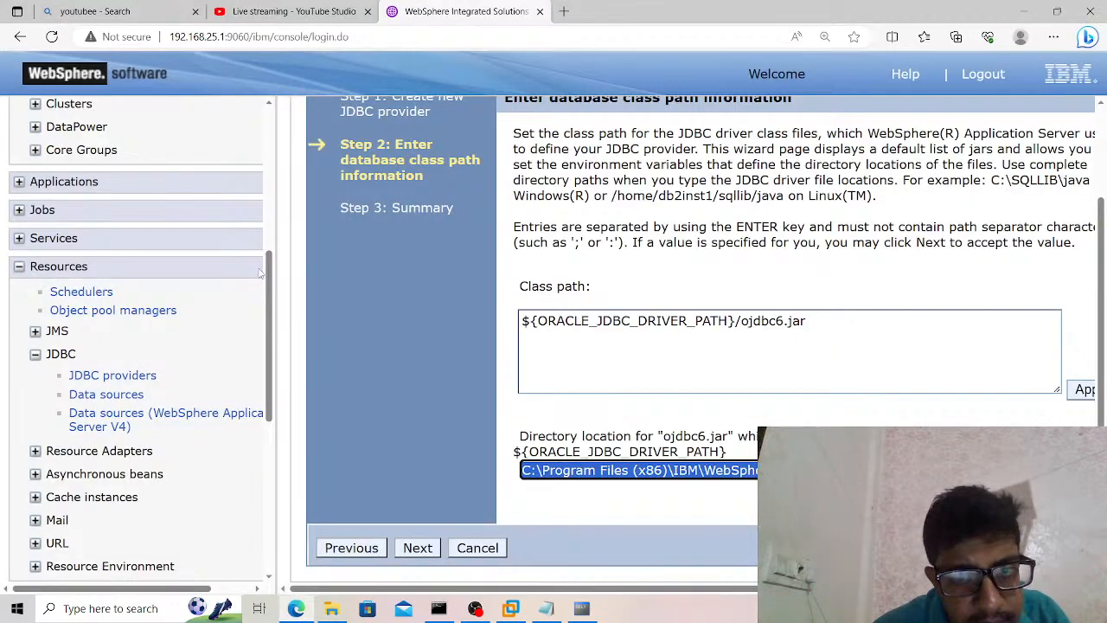
Accept the ojdbc6.jar class path and its universalDriver\lib directory, and finish creating the JDBC provider.
click(558, 475)
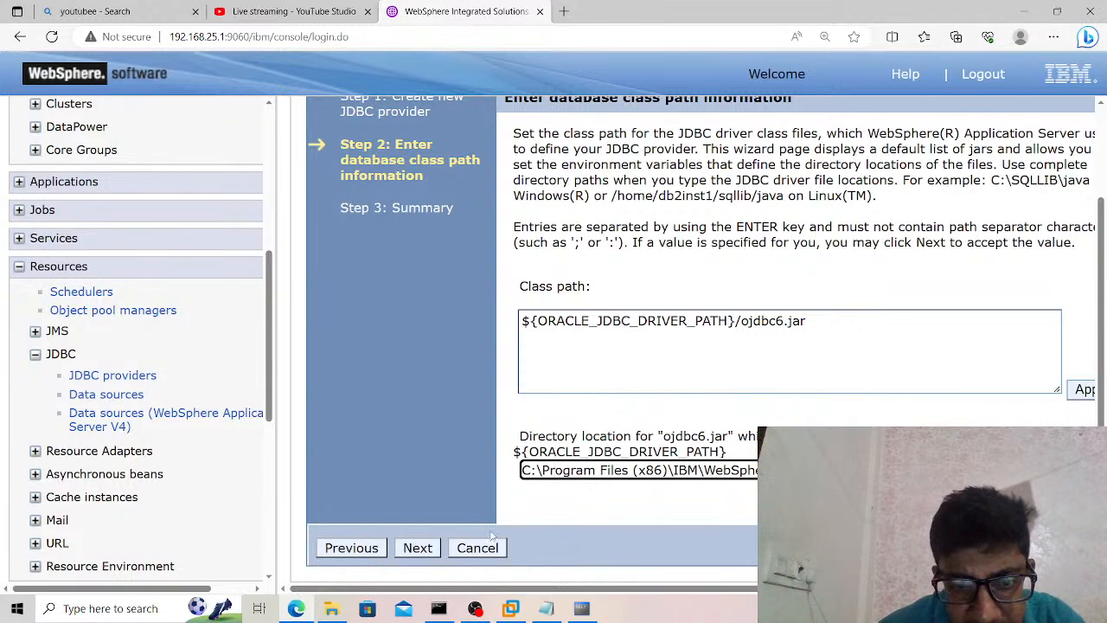
click(418, 550)
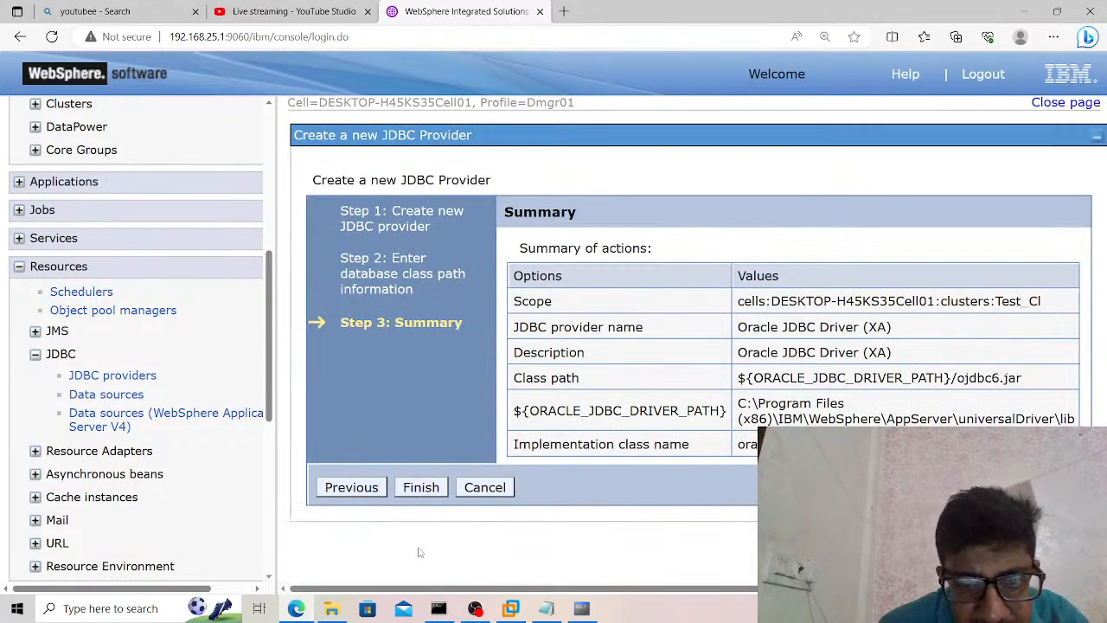
click(421, 488)
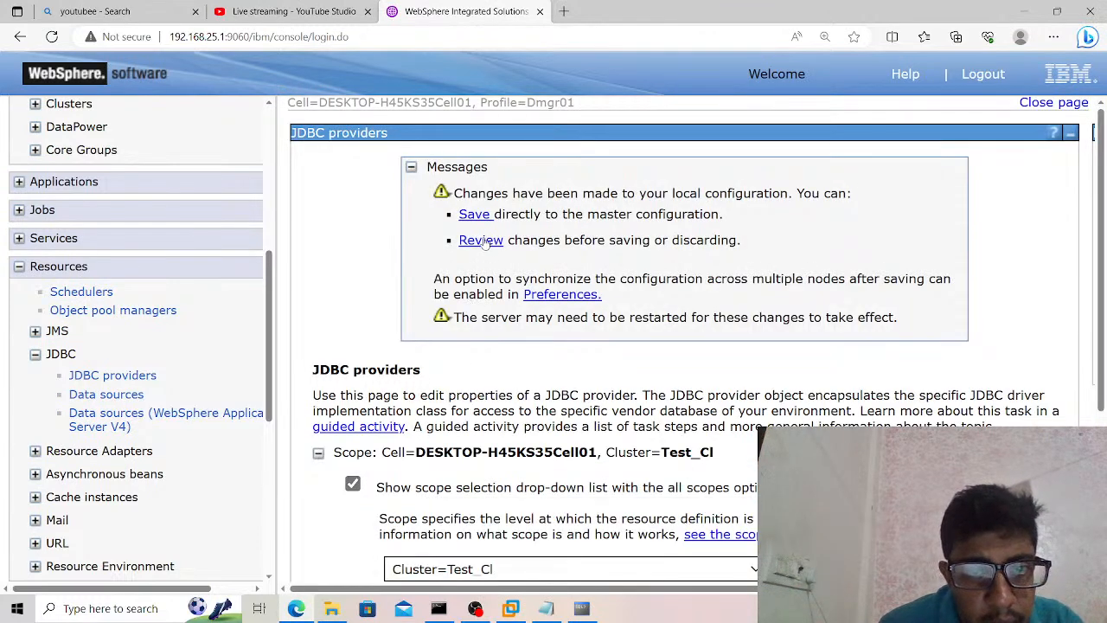
Review the changed documents for the new provider and save them to the master configuration with node synchronization enabled.
click(474, 240)
click(316, 320)
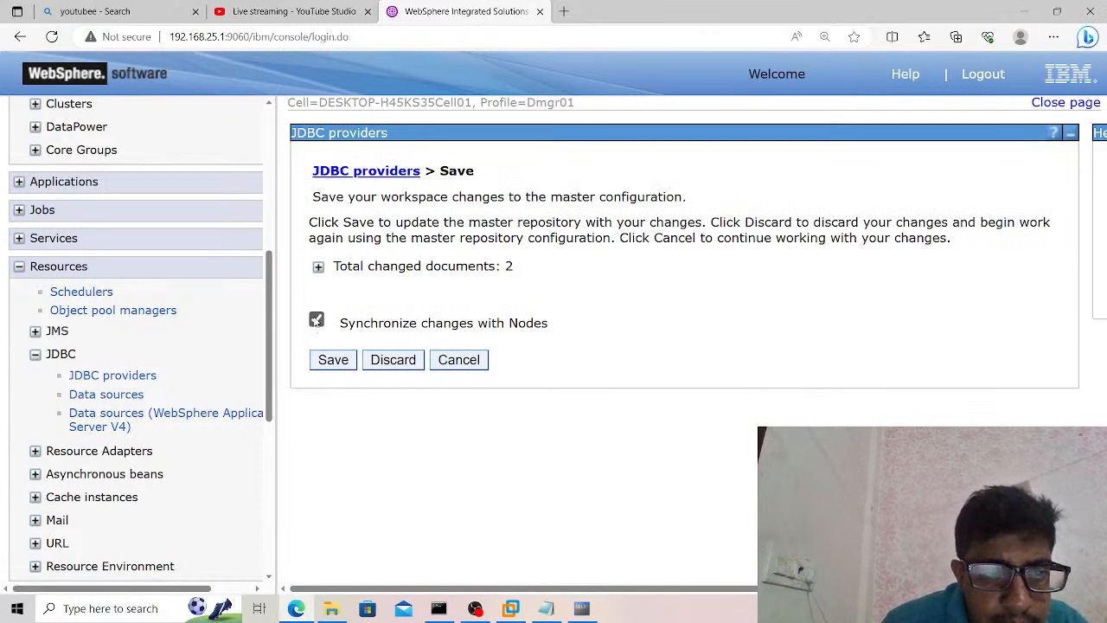
click(319, 267)
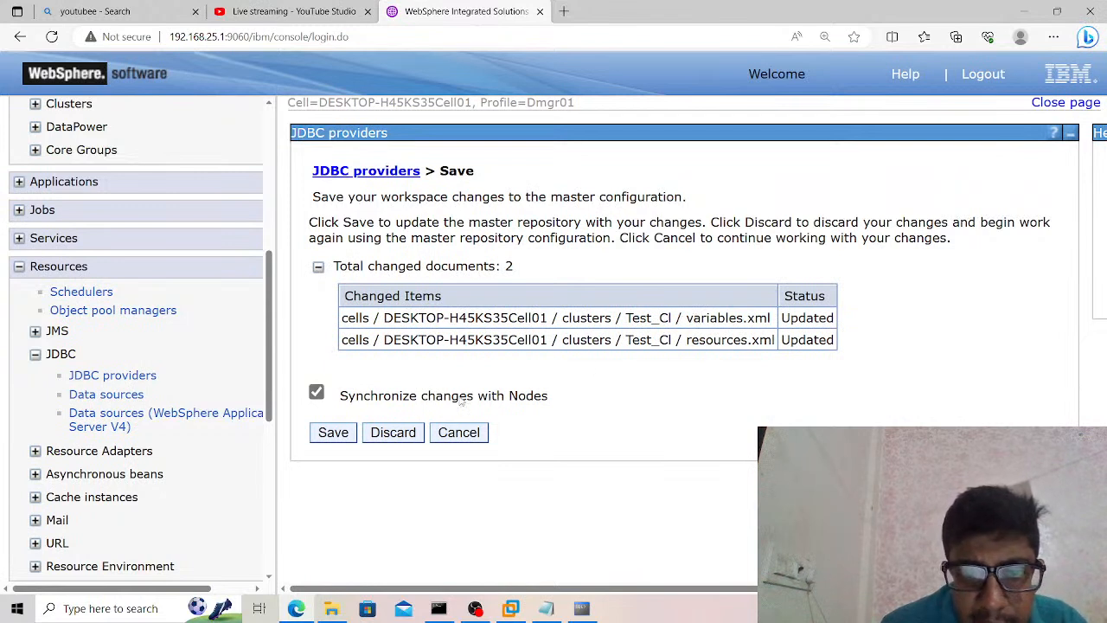
click(334, 433)
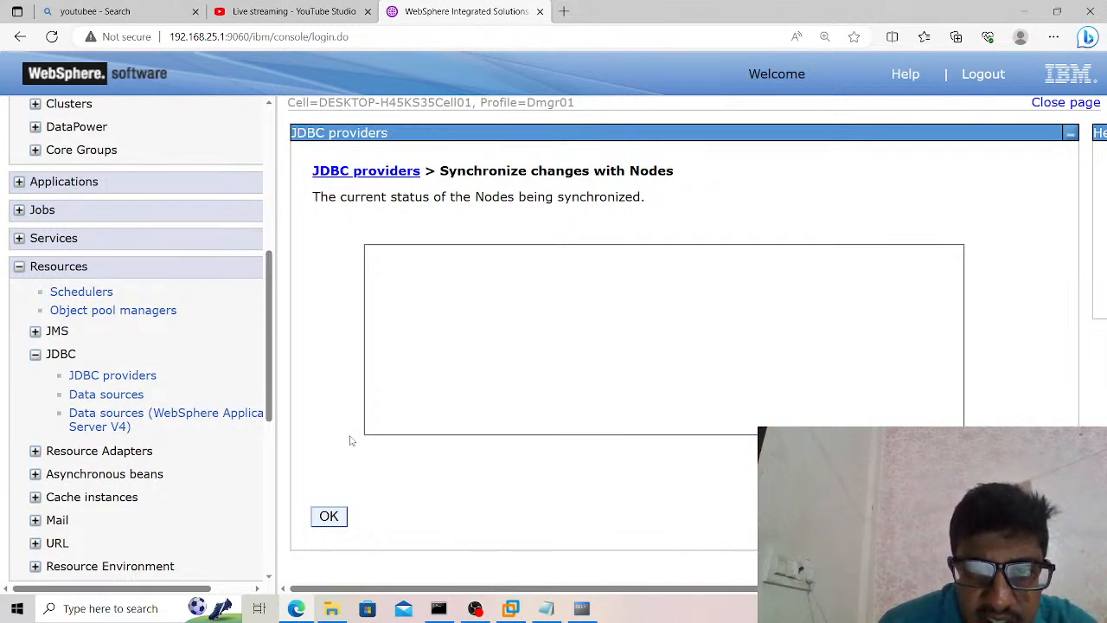
click(328, 517)
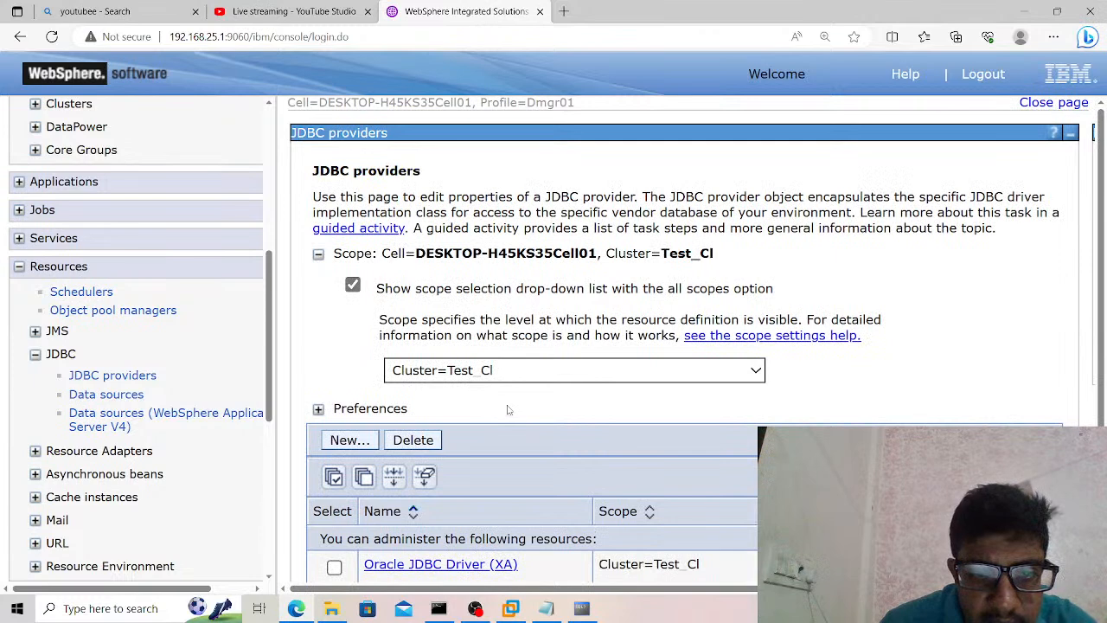
Open the Oracle JDBC Driver (XA) provider and go to its data sources.
scroll(508, 410, down, 1)
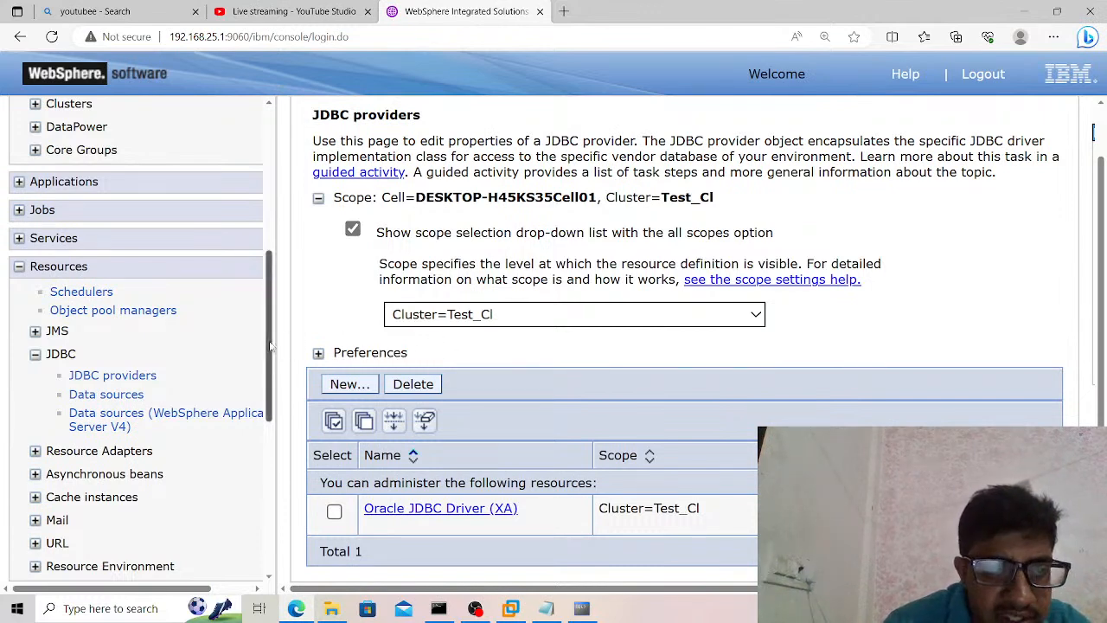
scroll(272, 351, down, 1)
drag(272, 351, 272, 373)
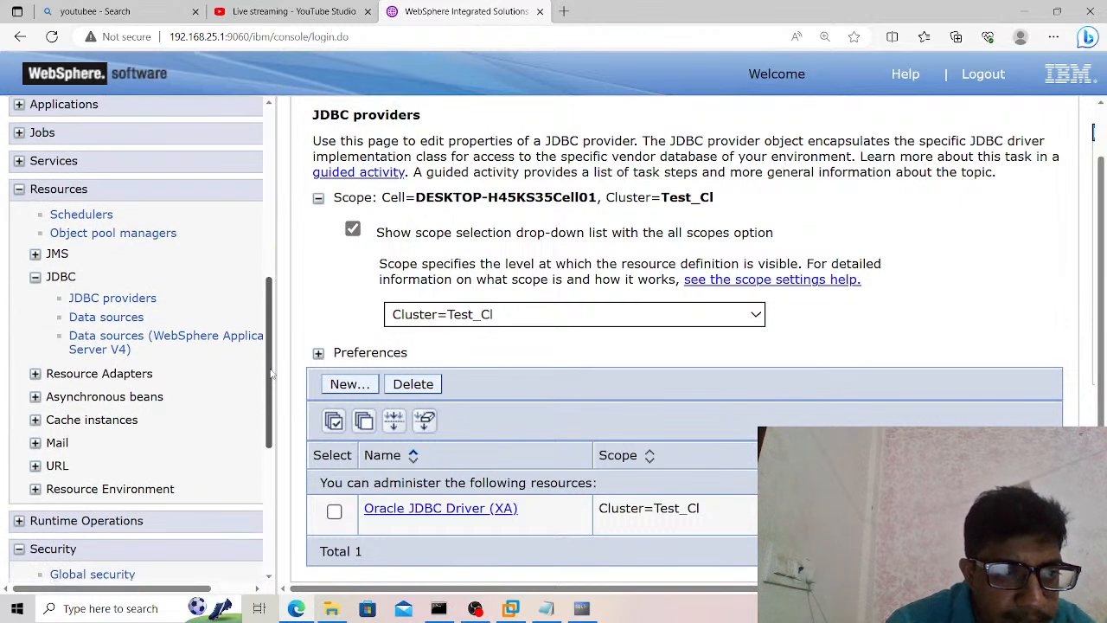
click(417, 518)
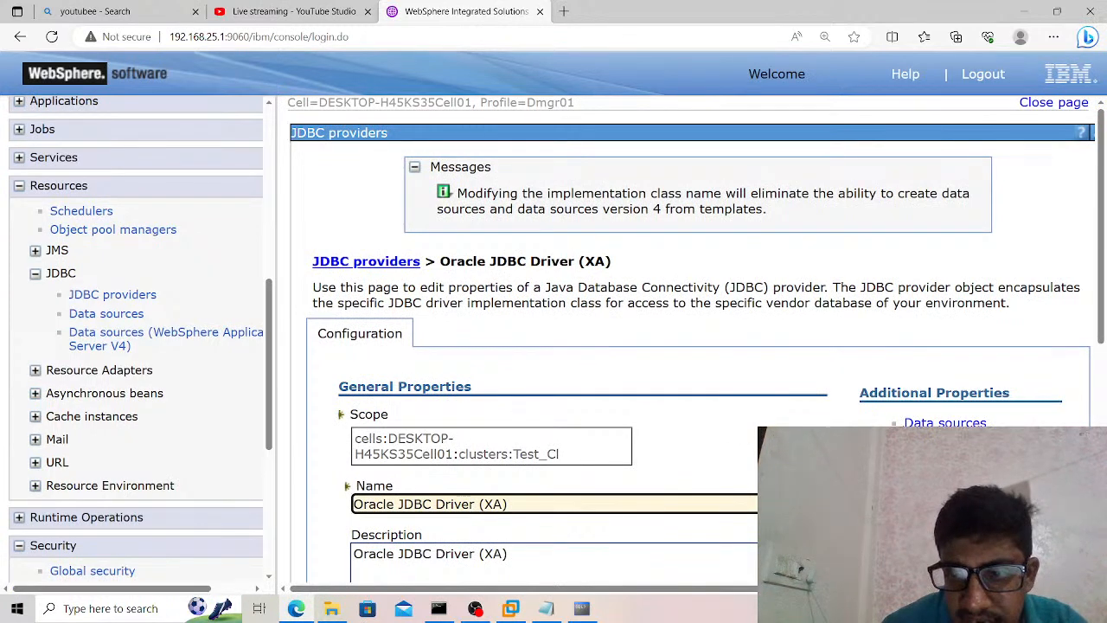
click(944, 423)
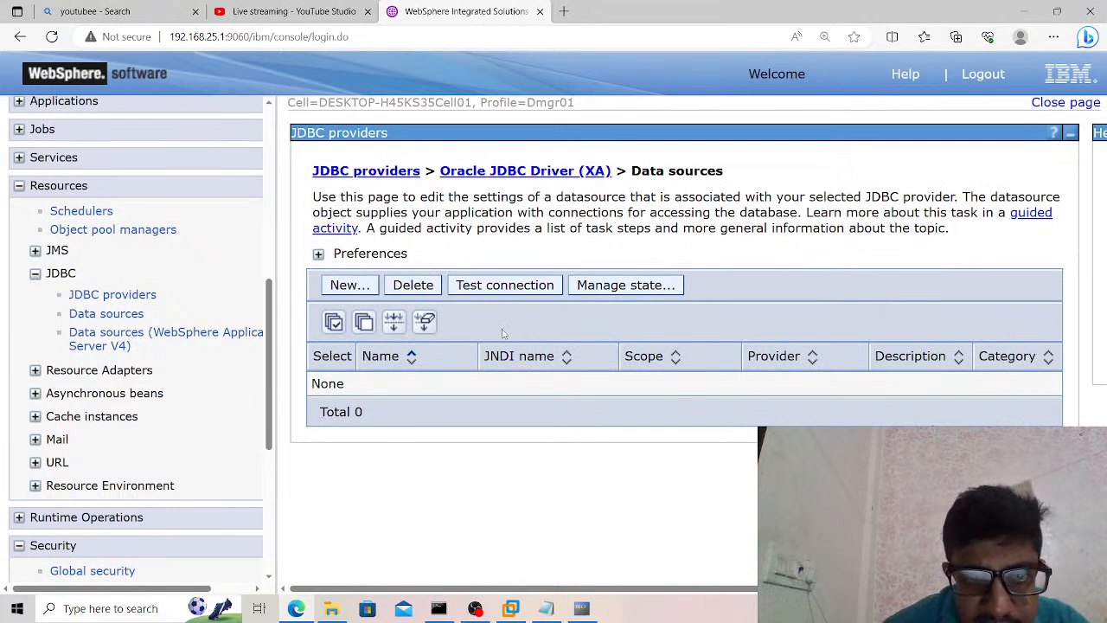
Start a new data source for the provider and replace the default data source name with the database user's name.
click(345, 284)
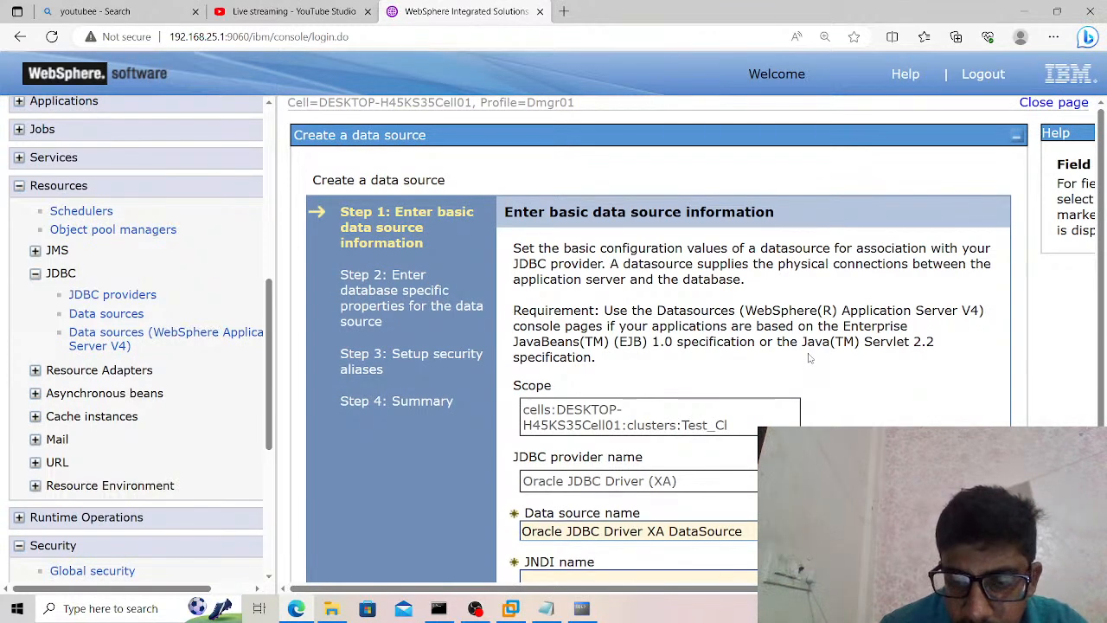
scroll(809, 357, down, 1)
drag(746, 452, 518, 451)
key(BackSpace)
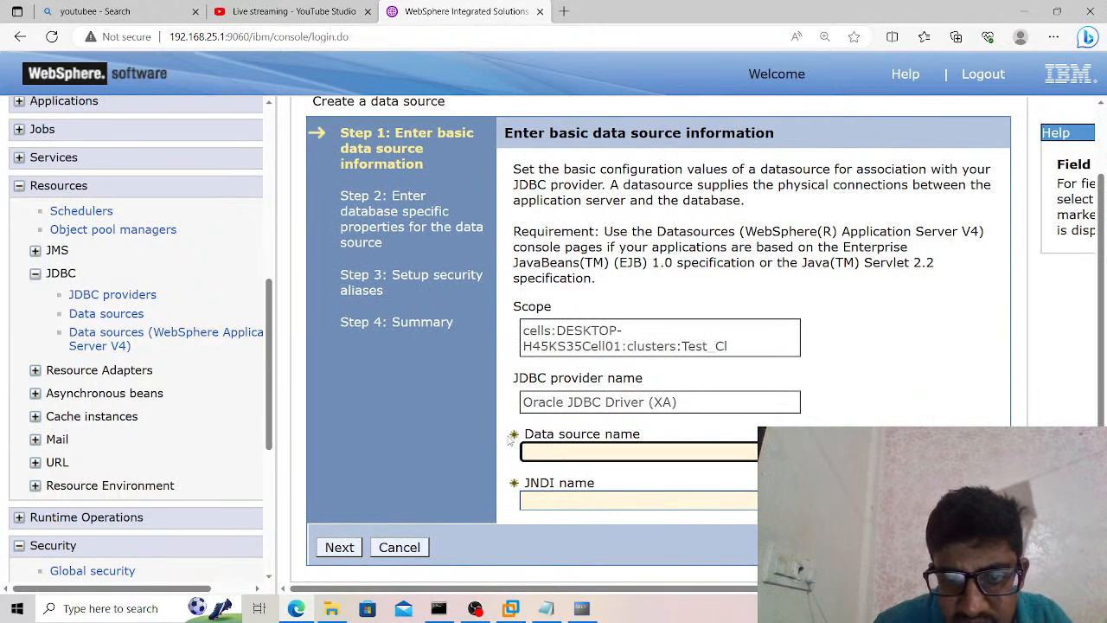
text(Ganesh)
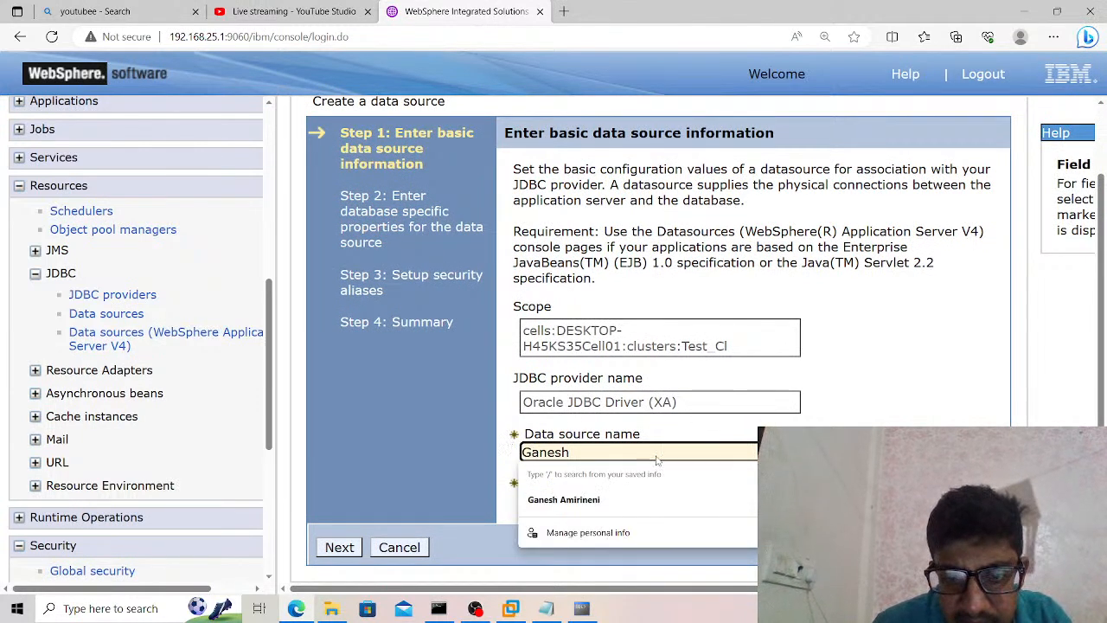
Check the connected user in the SQL command line, and set the data source's JNDI name to JDBC/ followed by that user's name.
click(581, 608)
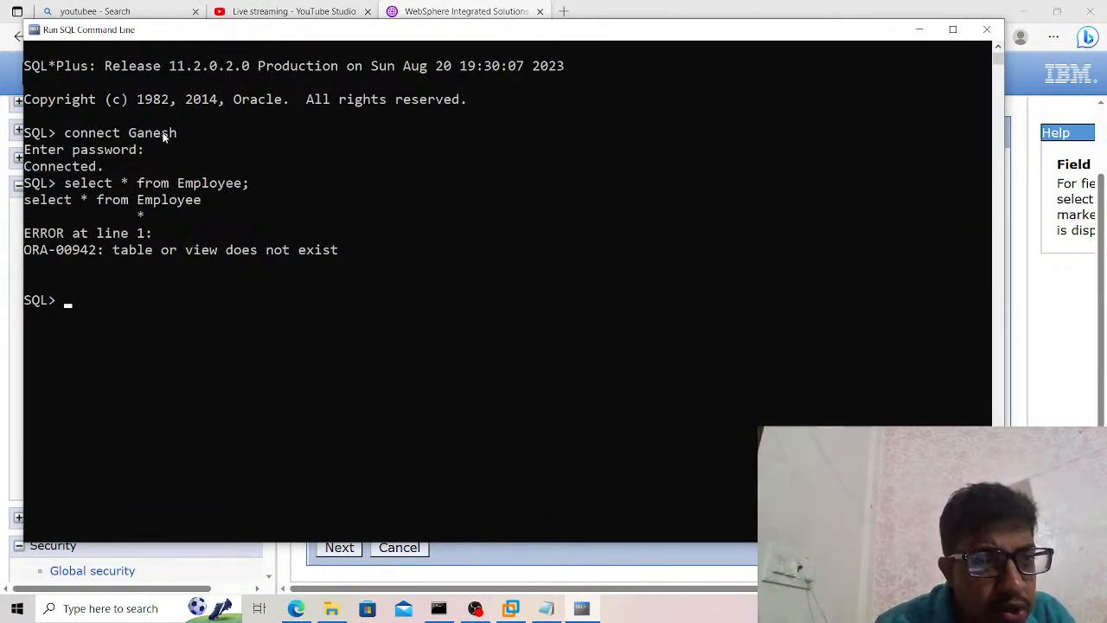
click(1033, 304)
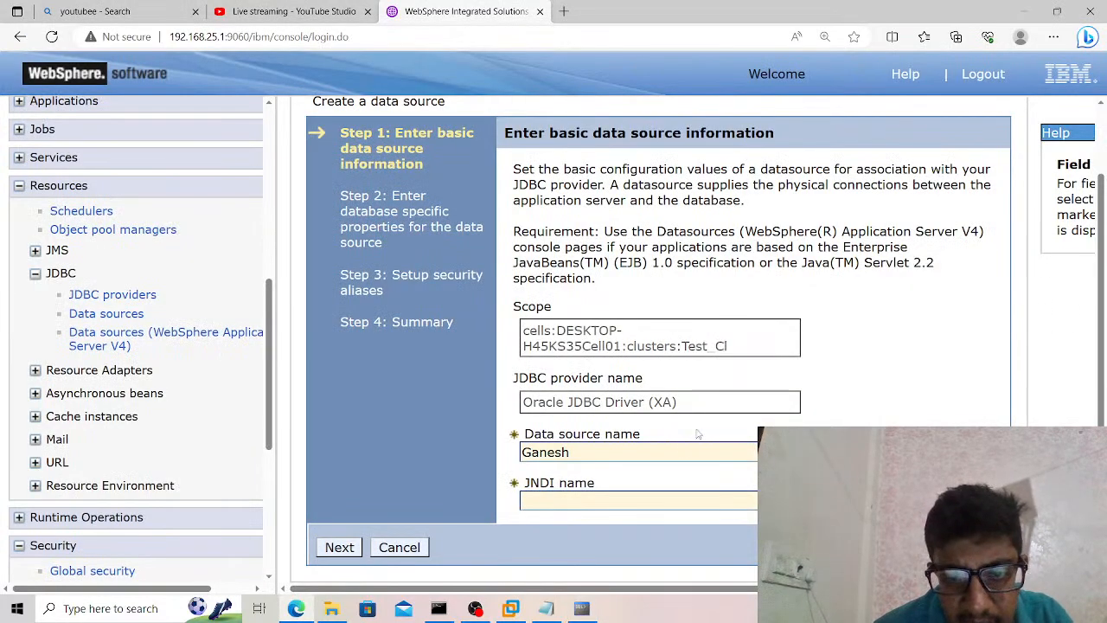
click(678, 499)
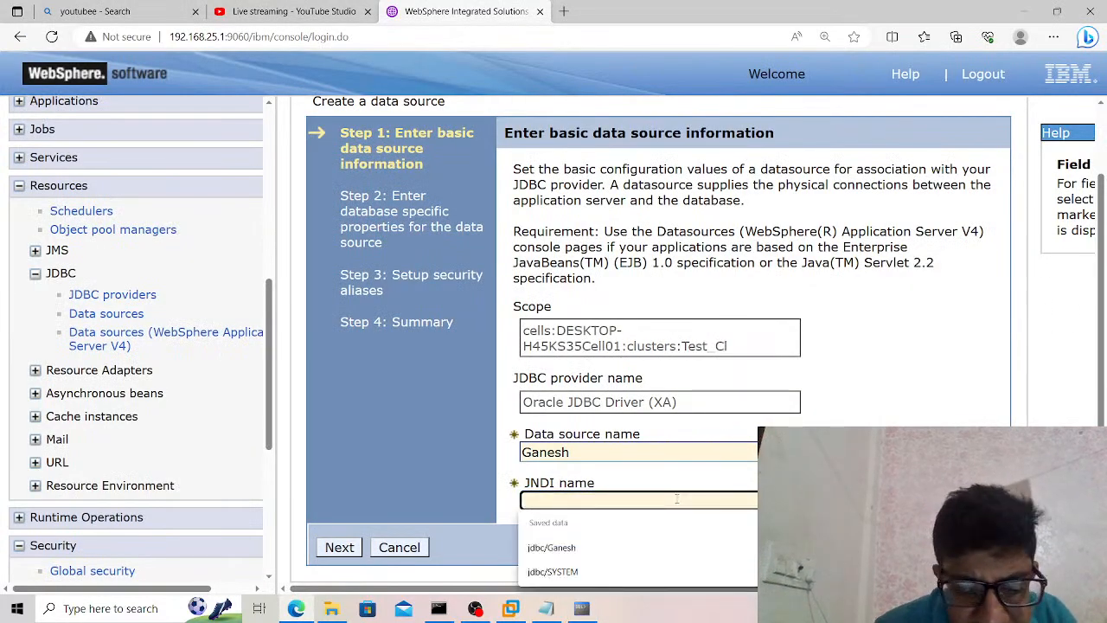
text(JDBC)
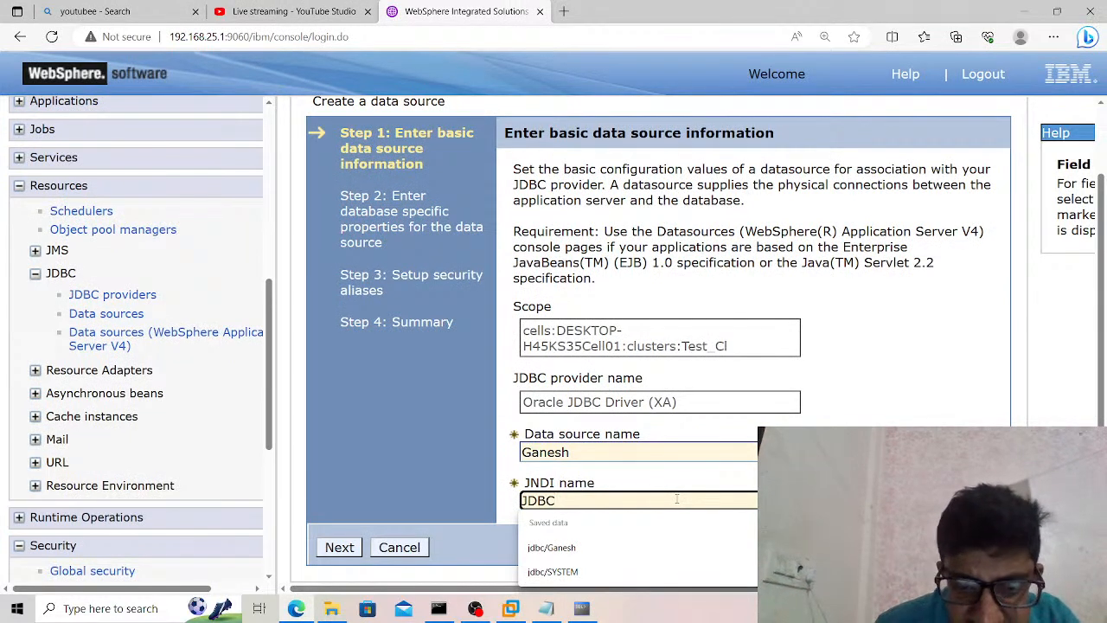
text(/Ganesh)
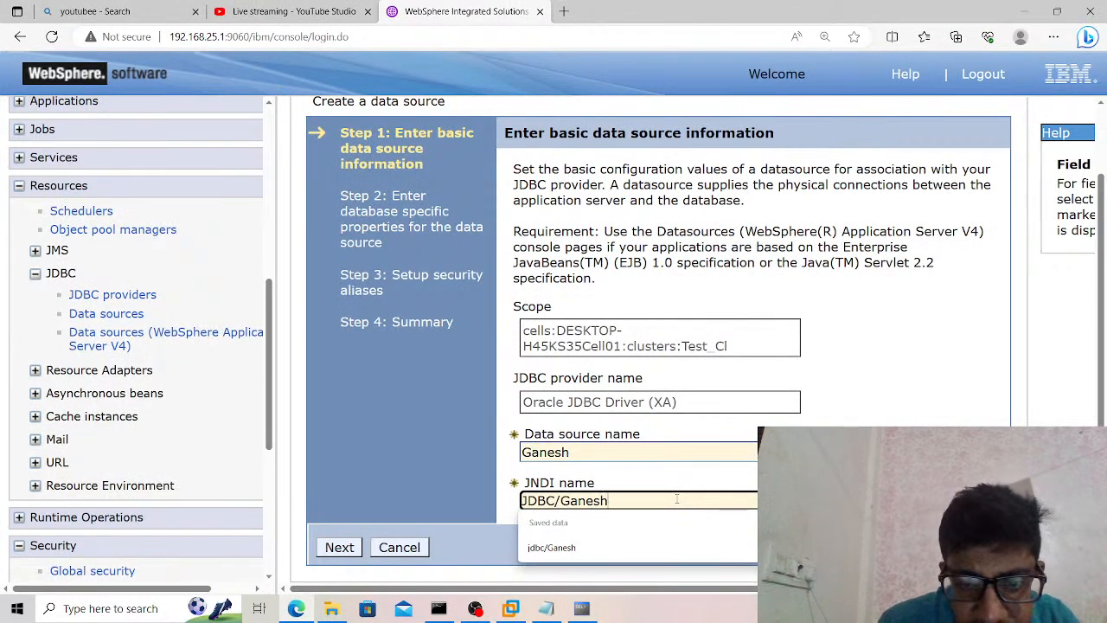
click(718, 468)
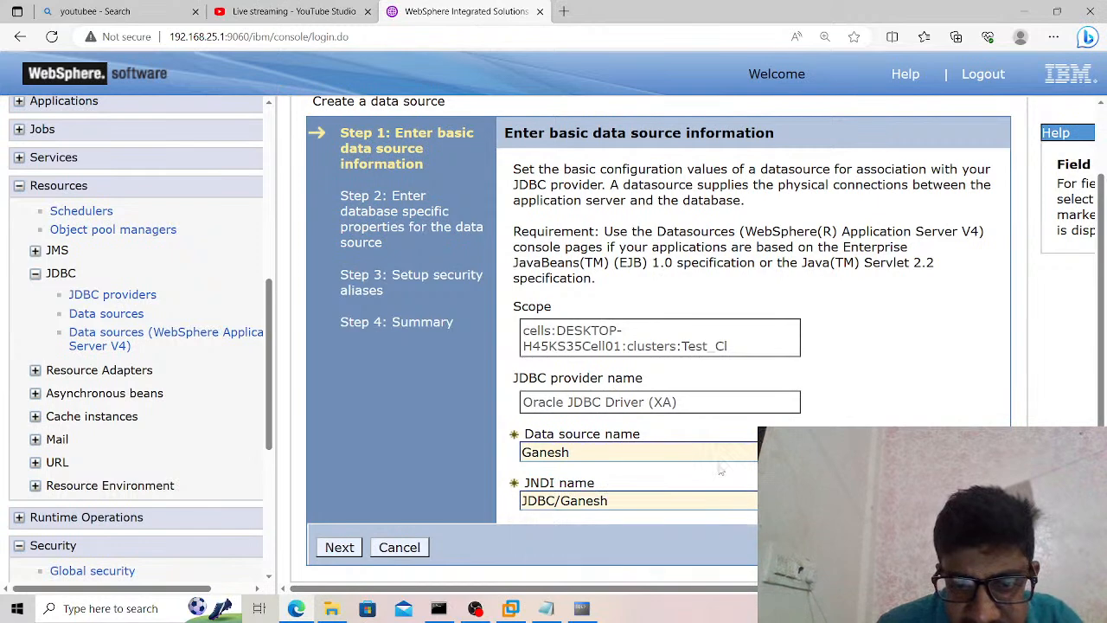
click(339, 547)
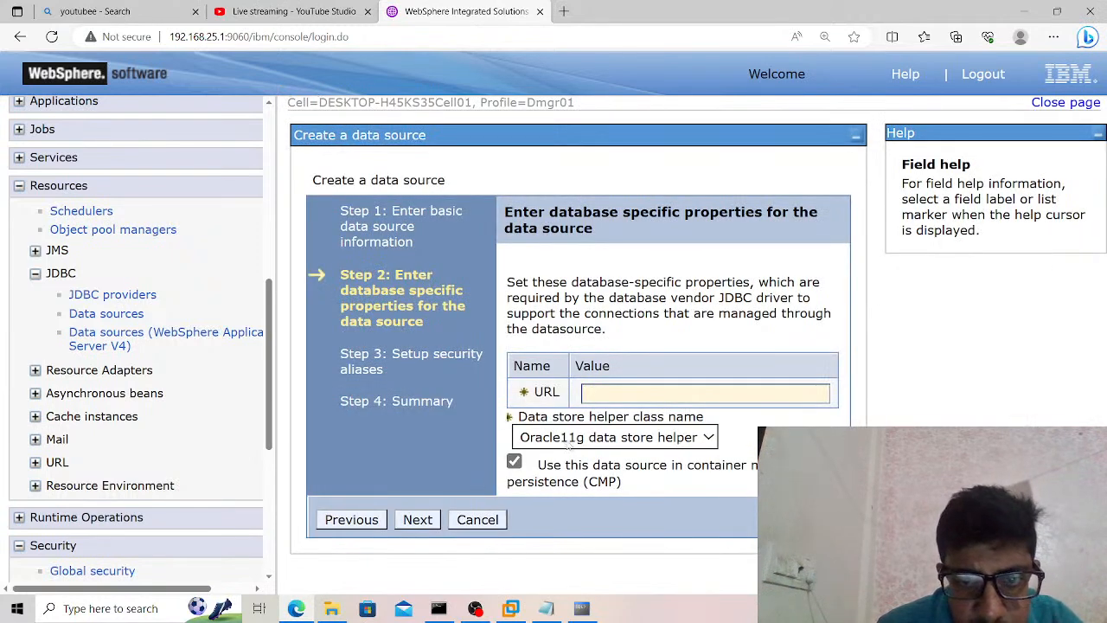
click(546, 608)
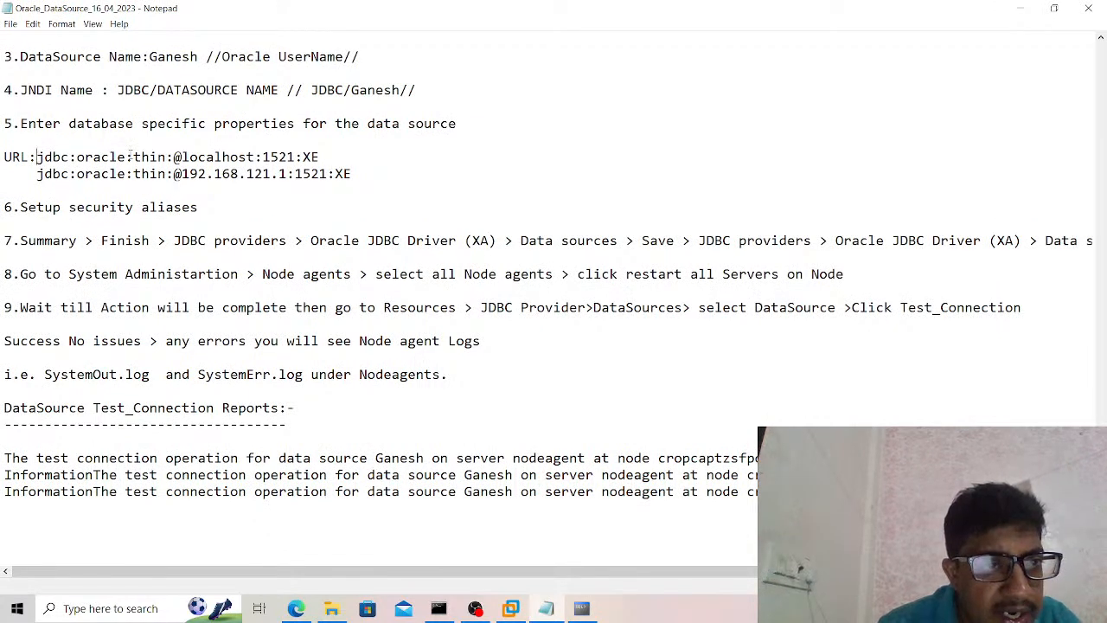
drag(134, 157, 169, 156)
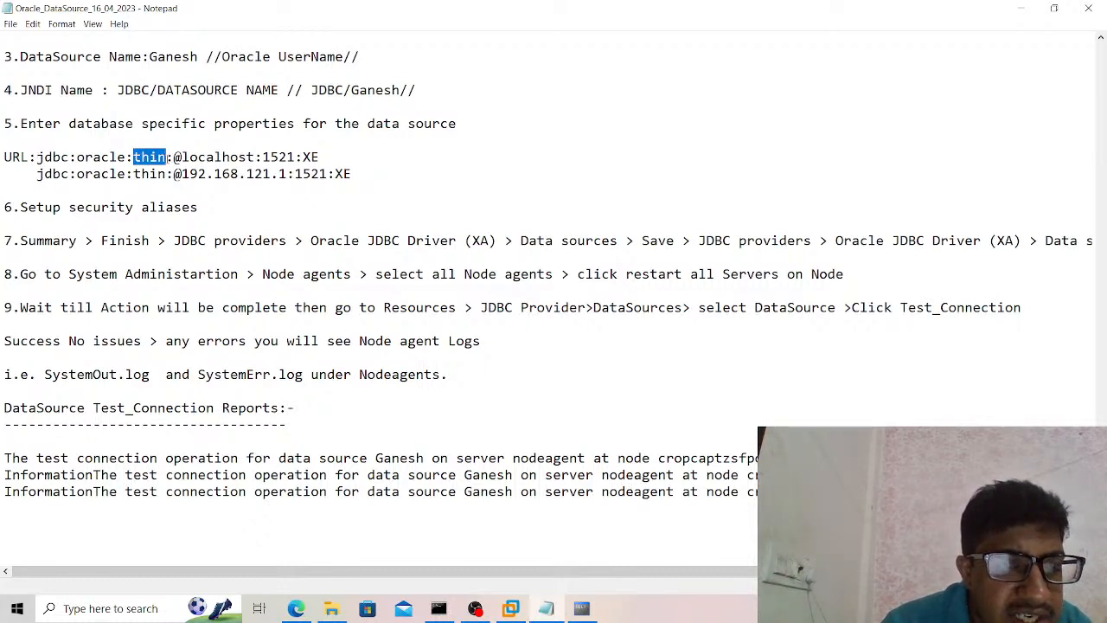
click(168, 157)
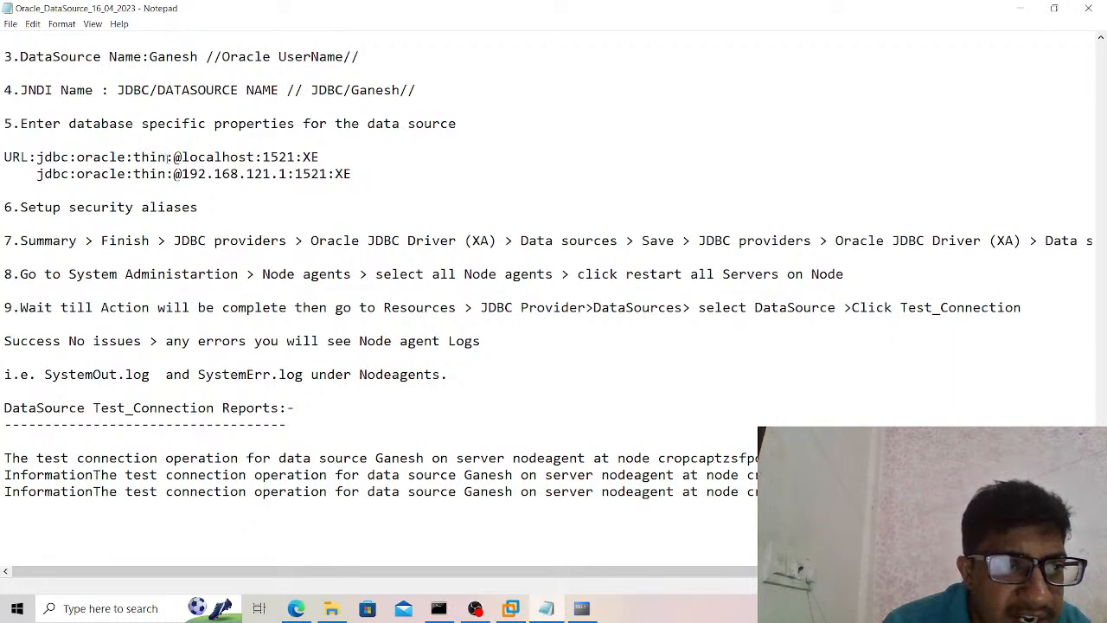
drag(36, 156, 324, 157)
key(ctrl+c)
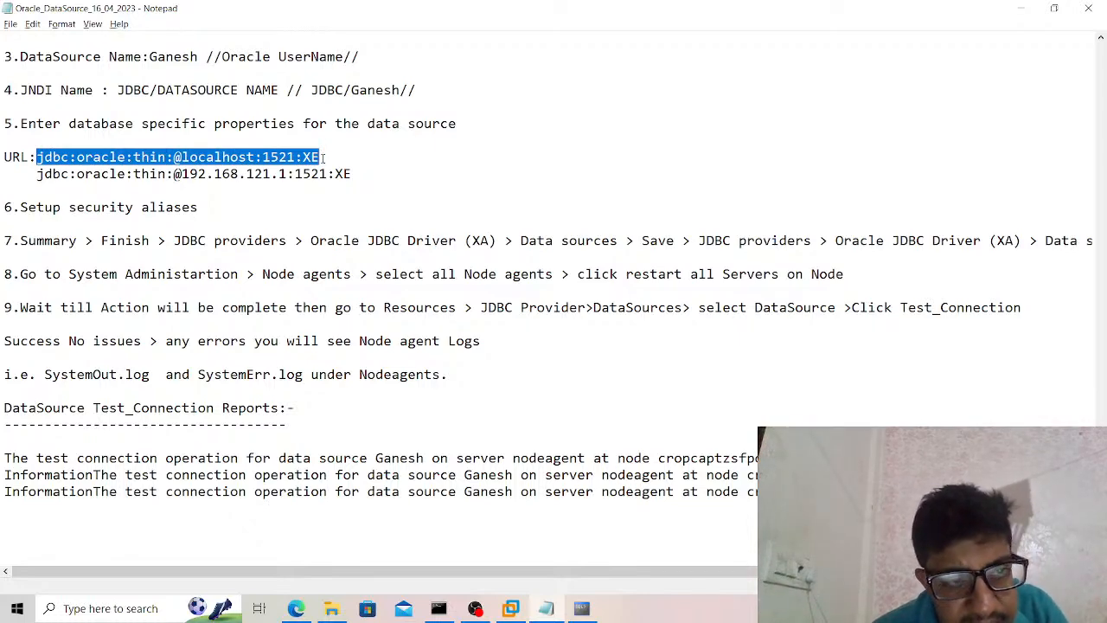
key(alt+Tab)
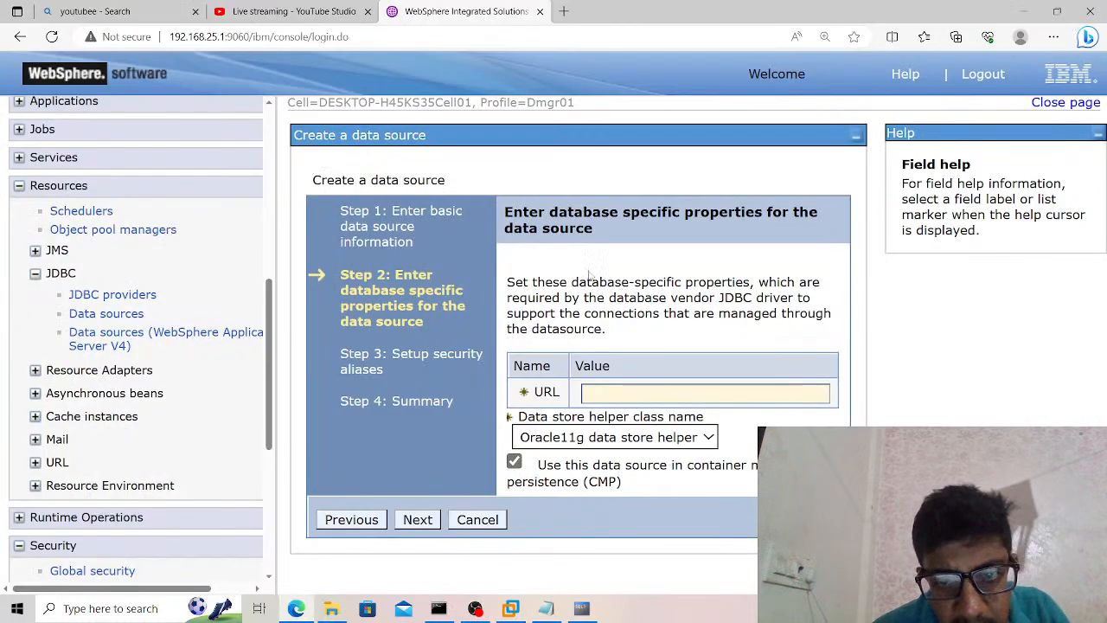
click(597, 391)
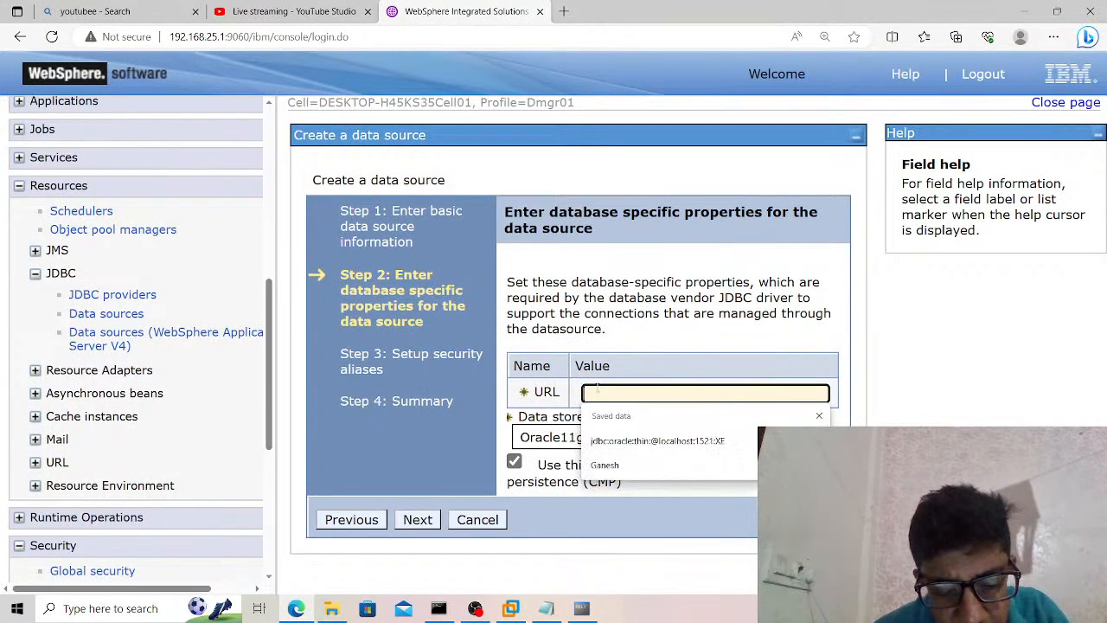
key(ctrl+v)
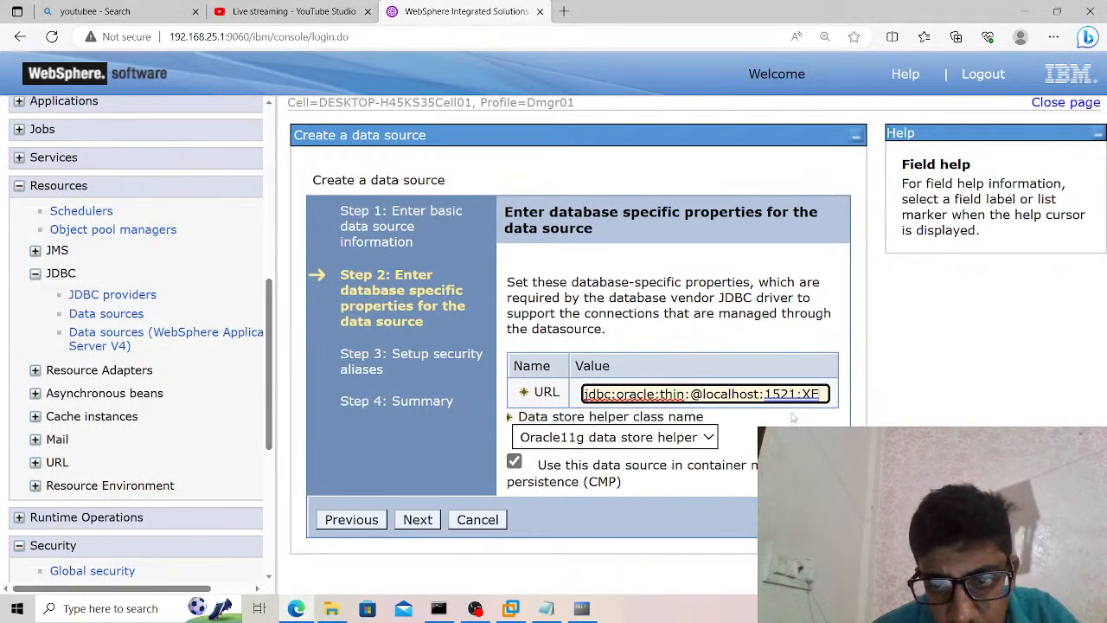
drag(761, 394, 703, 393)
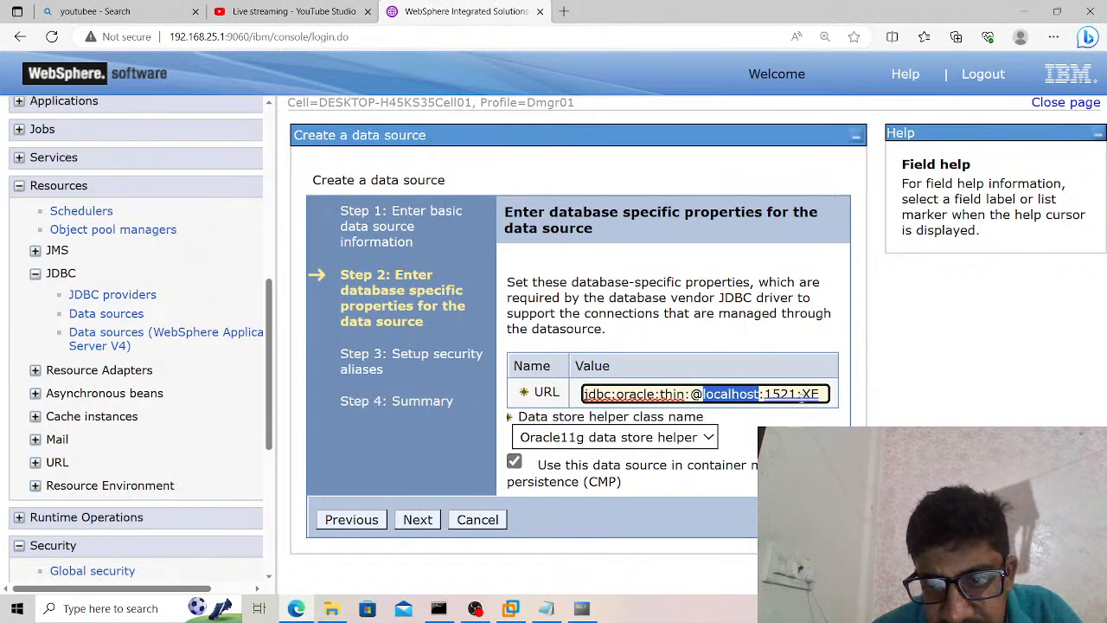
click(825, 396)
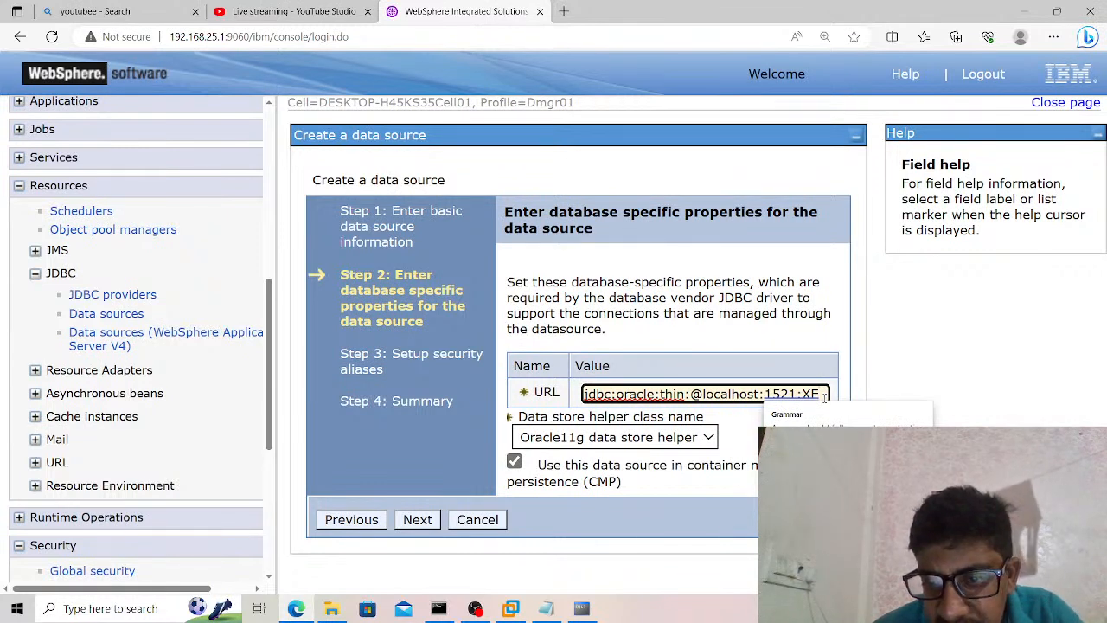
drag(765, 394, 797, 394)
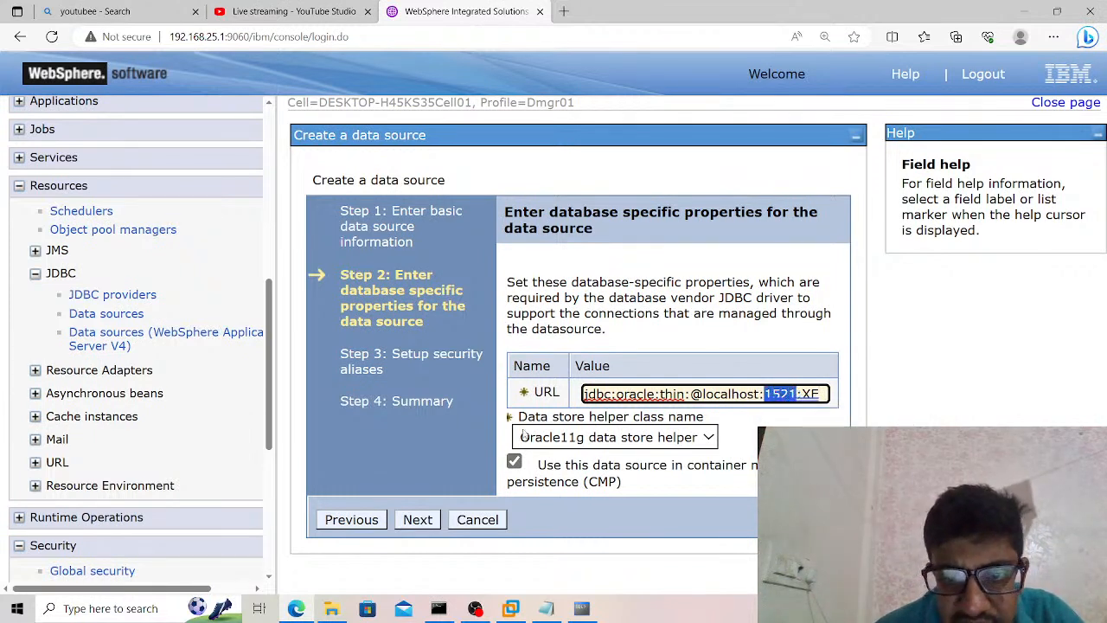
click(423, 521)
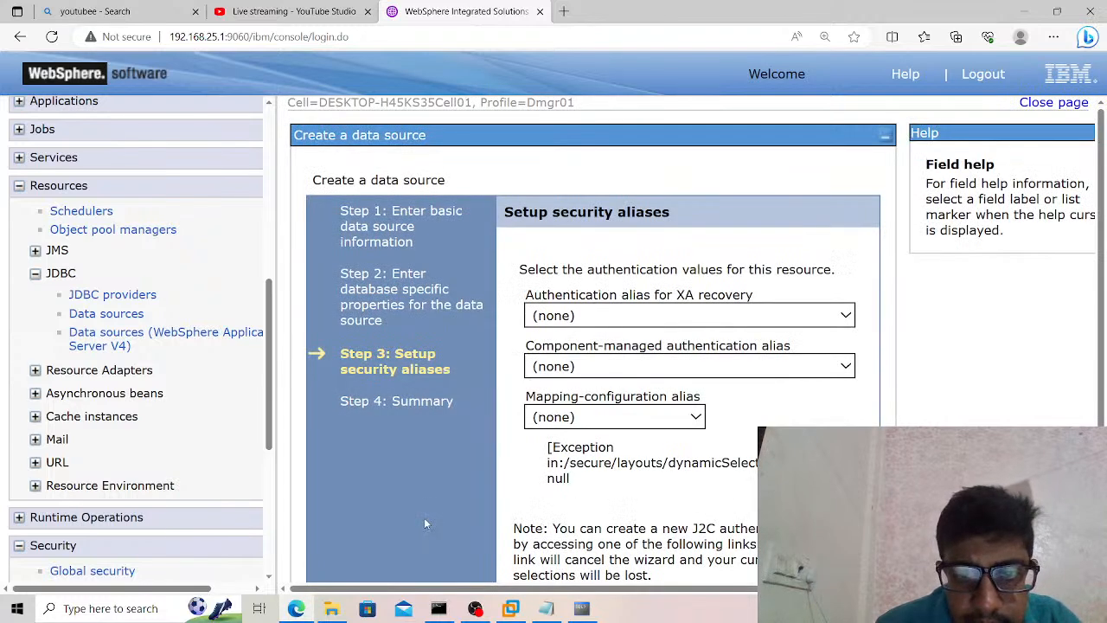
Set both the XA recovery and the component-managed authentication alias to DESKTOP-H45KS35CellManager01/ORACLE_DB.
click(614, 319)
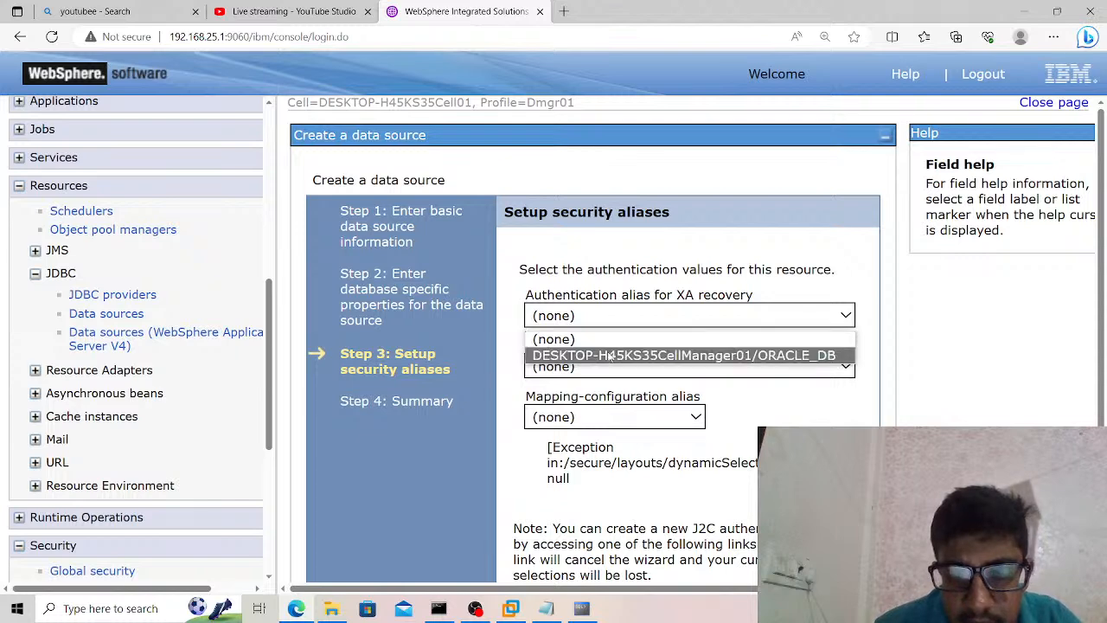
click(610, 356)
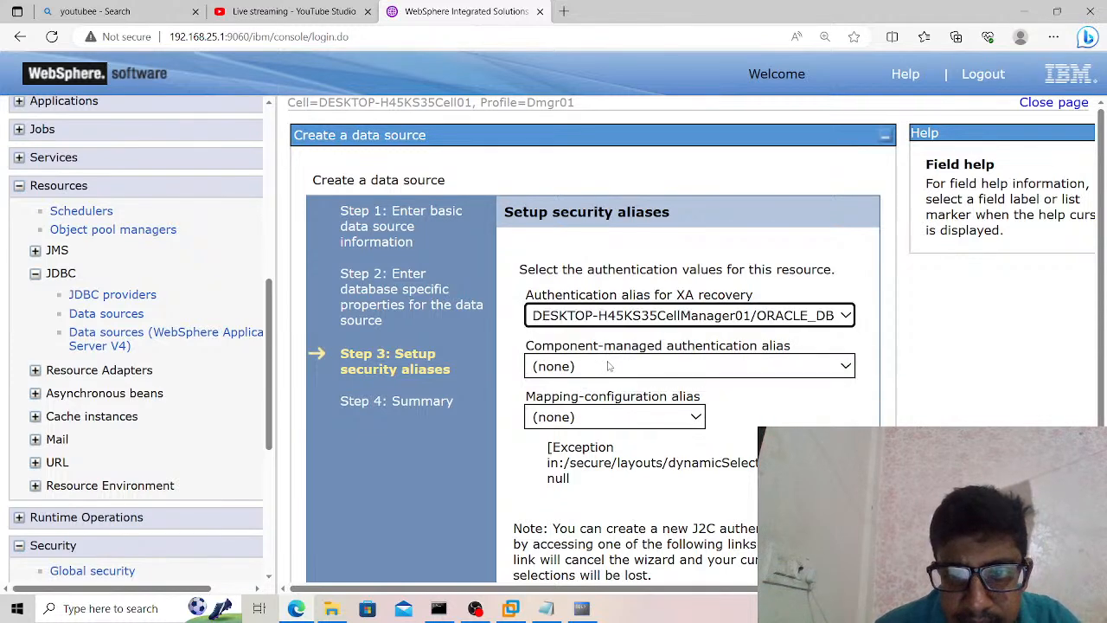
click(611, 366)
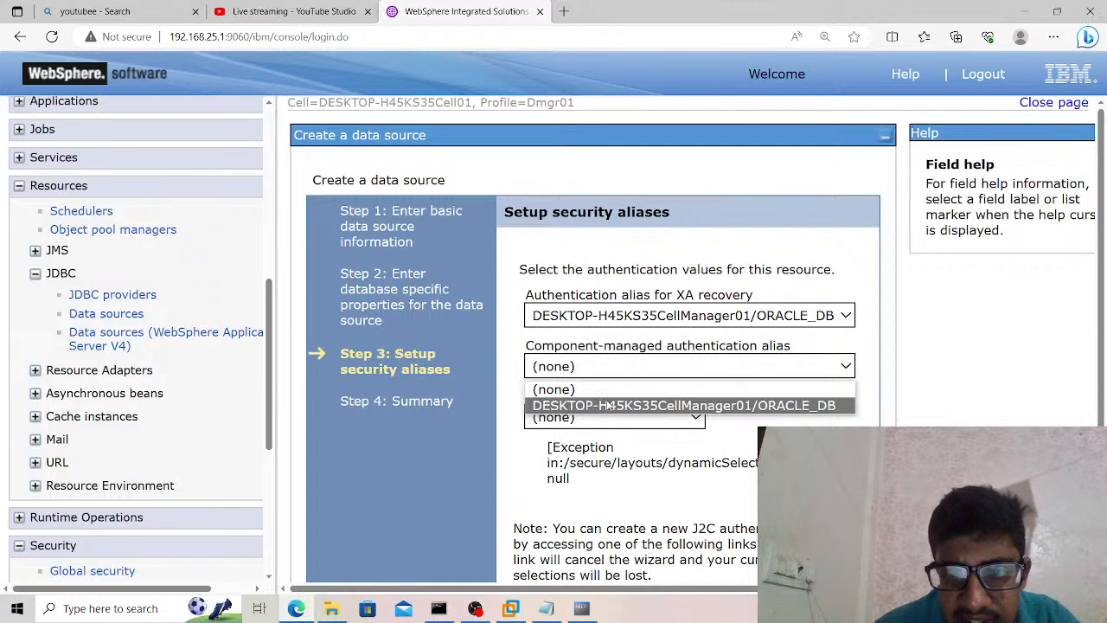
click(610, 405)
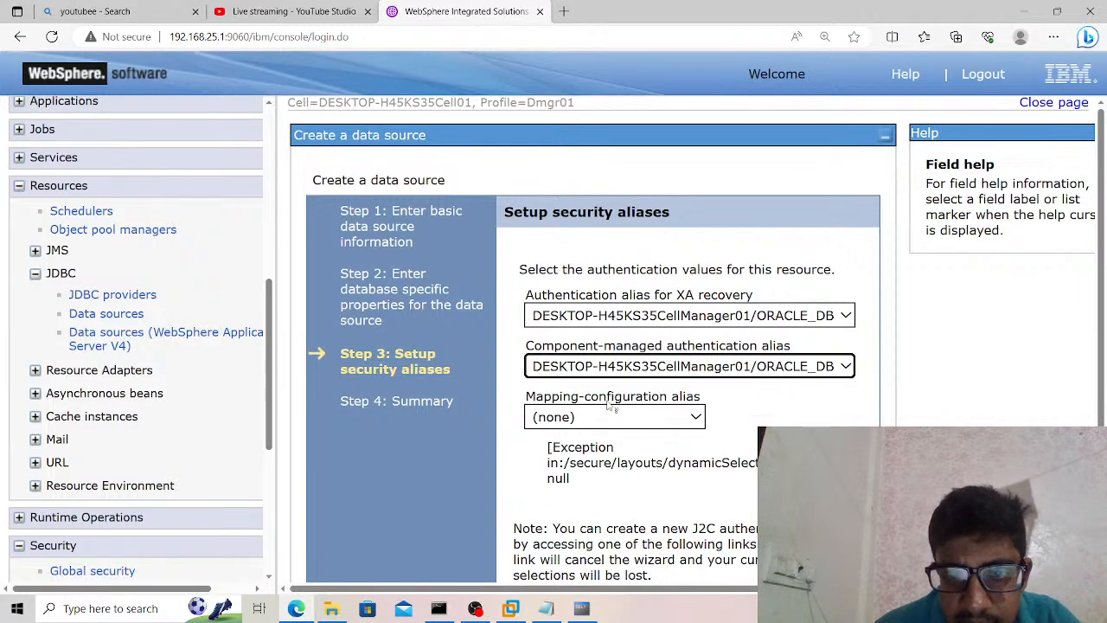
click(726, 422)
scroll(729, 422, down, 1)
scroll(729, 421, down, 1)
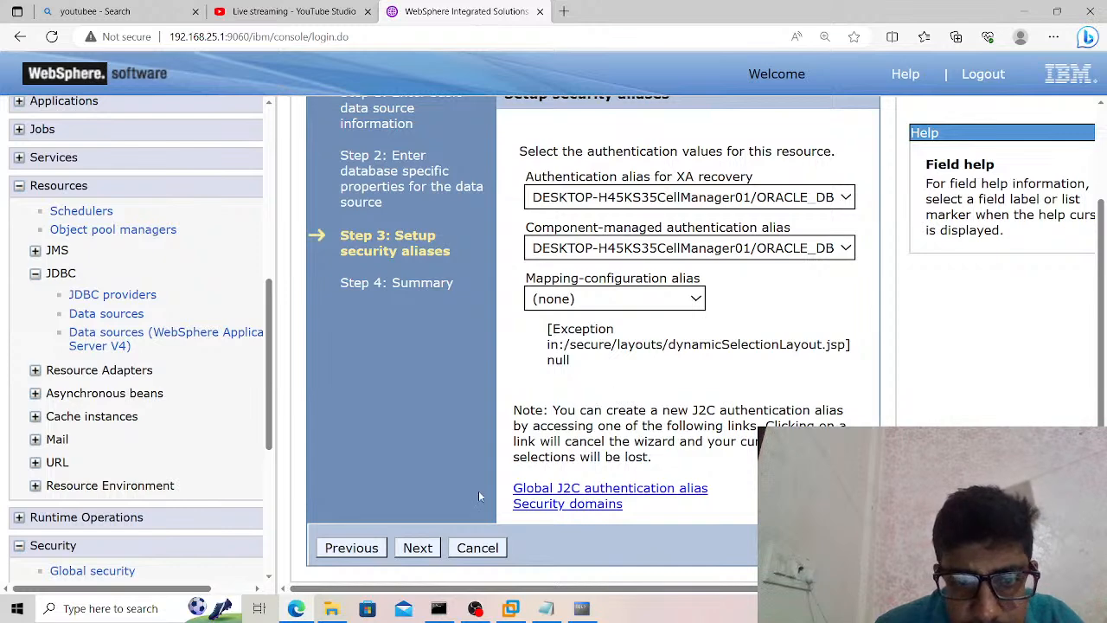
Review the summary of the data source settings and finish creating the data source.
click(416, 550)
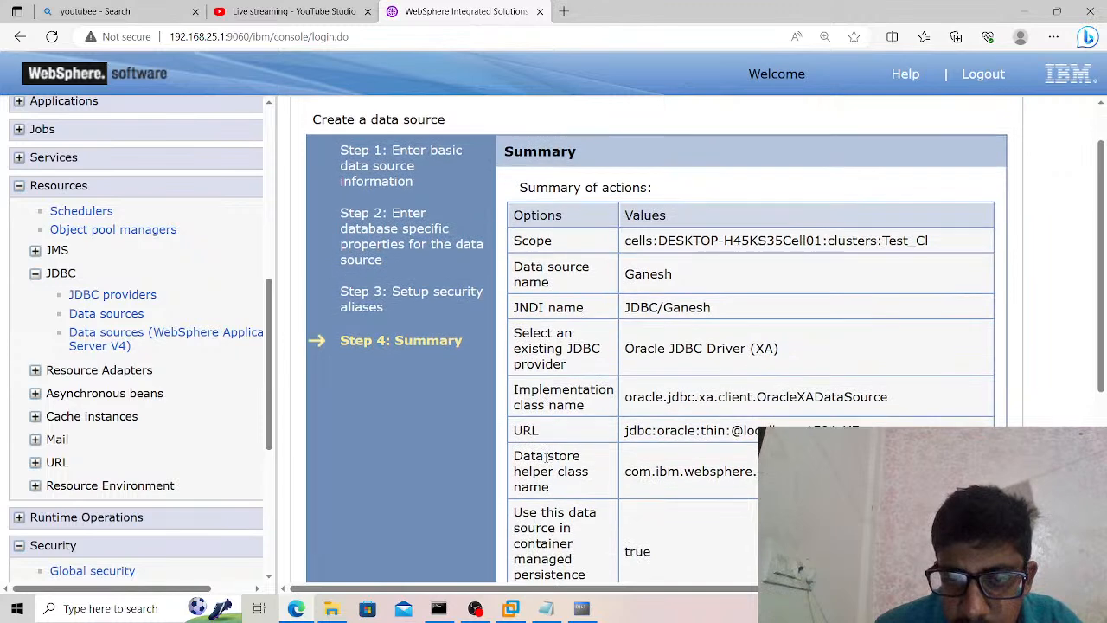
scroll(546, 458, down, 4)
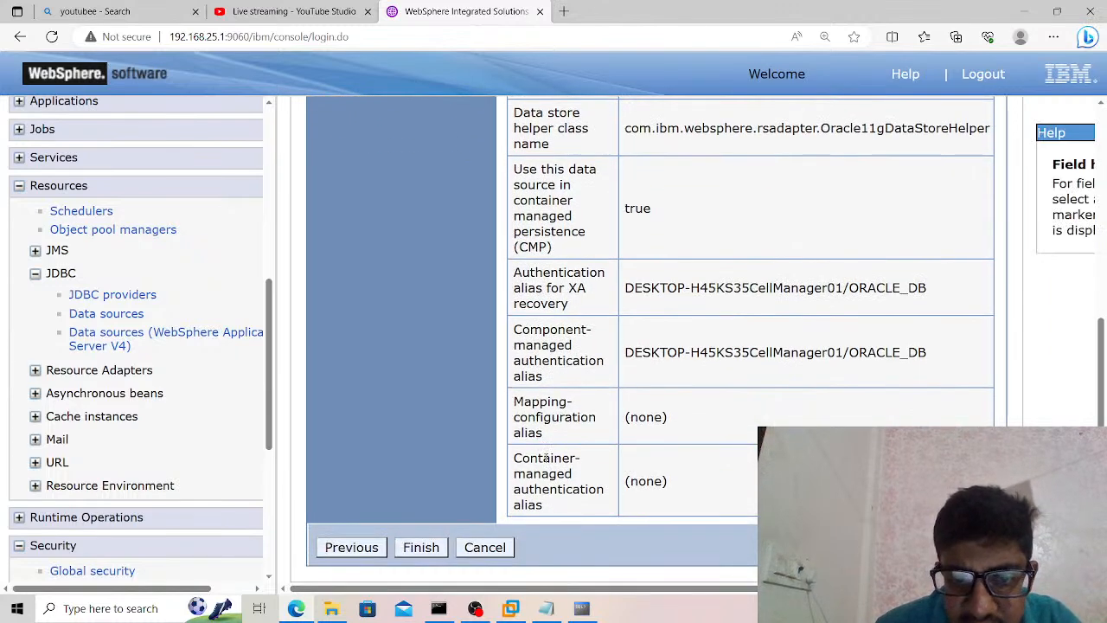
click(421, 548)
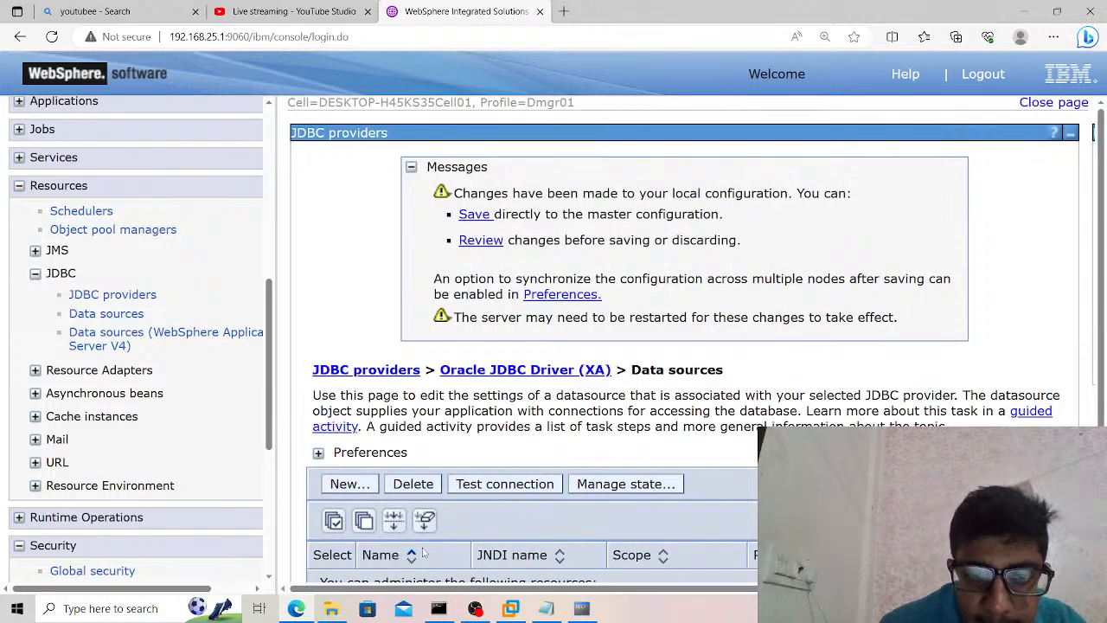
Review the changed documents for the new data source and save them to the master configuration with node synchronization enabled.
click(474, 250)
click(317, 320)
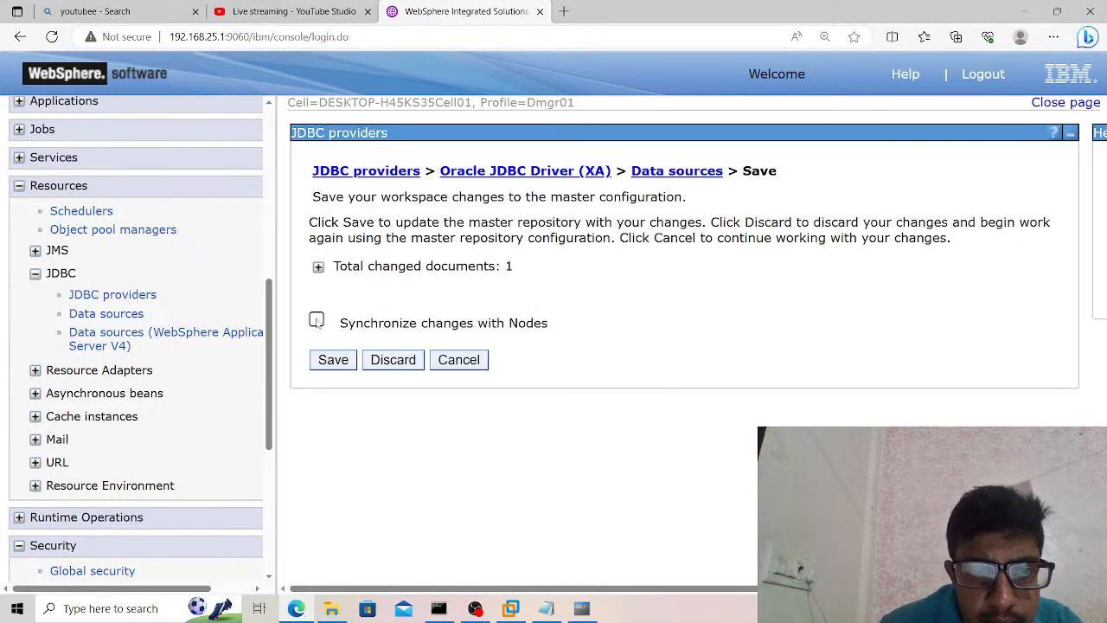
click(318, 268)
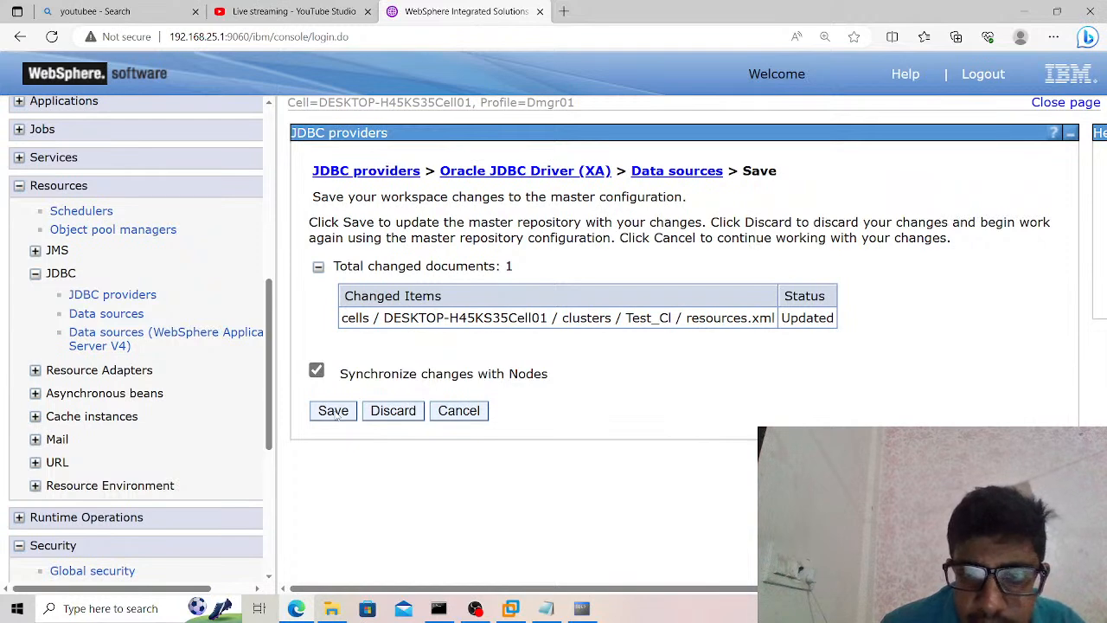
click(333, 411)
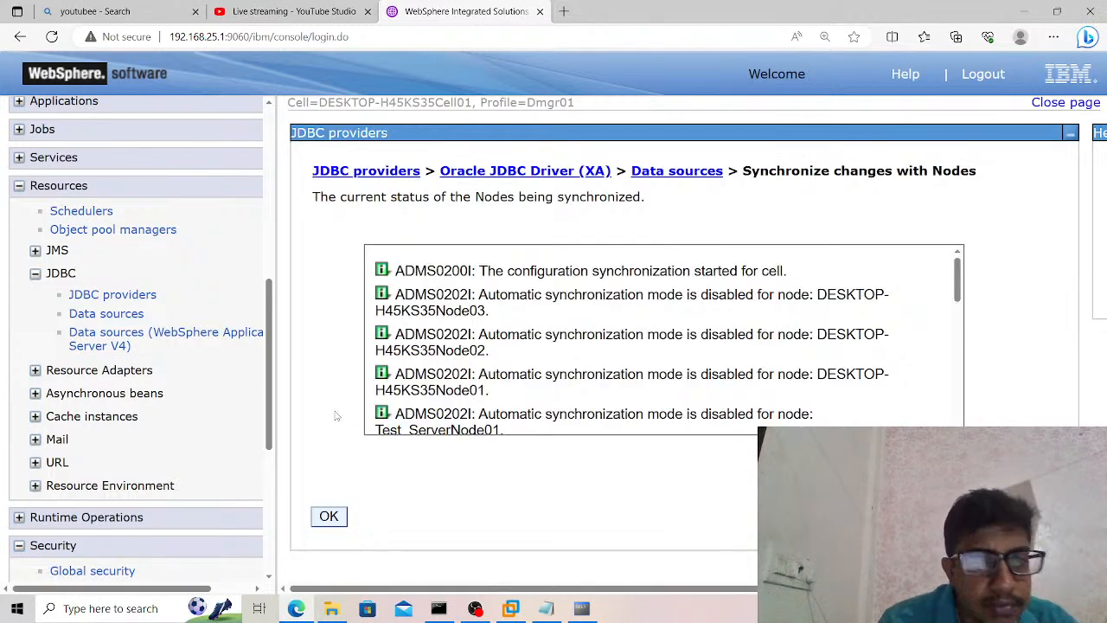
click(329, 516)
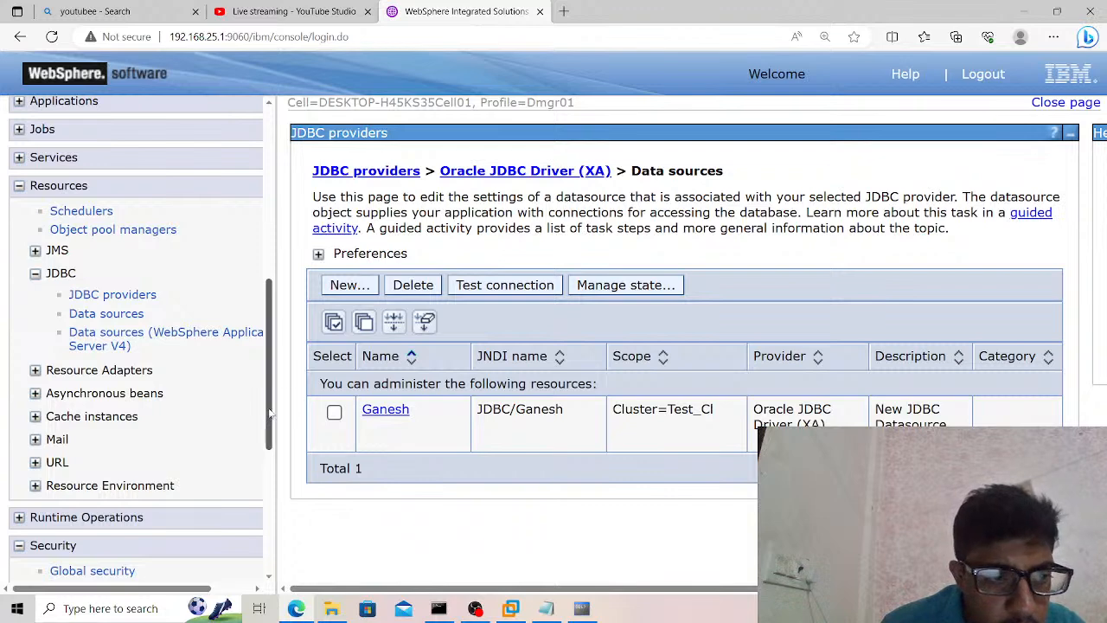
Show the WebSphere variables at scope Cluster=Test_Cl and check the value of ORACLE_JDBC_DRIVER_PATH.
drag(270, 415, 270, 534)
click(99, 402)
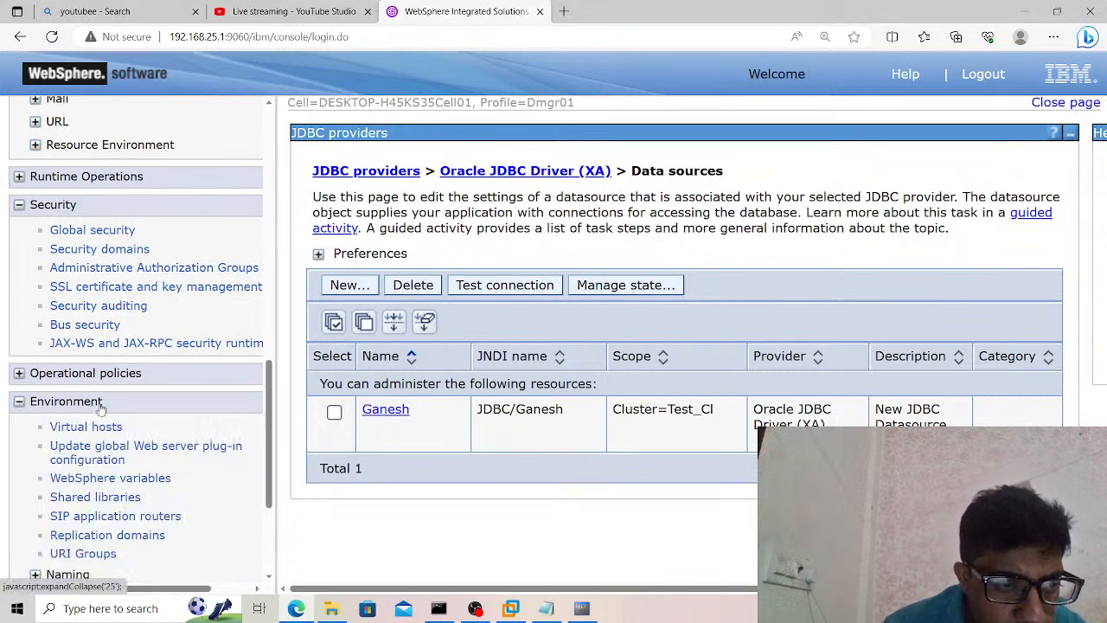
click(115, 482)
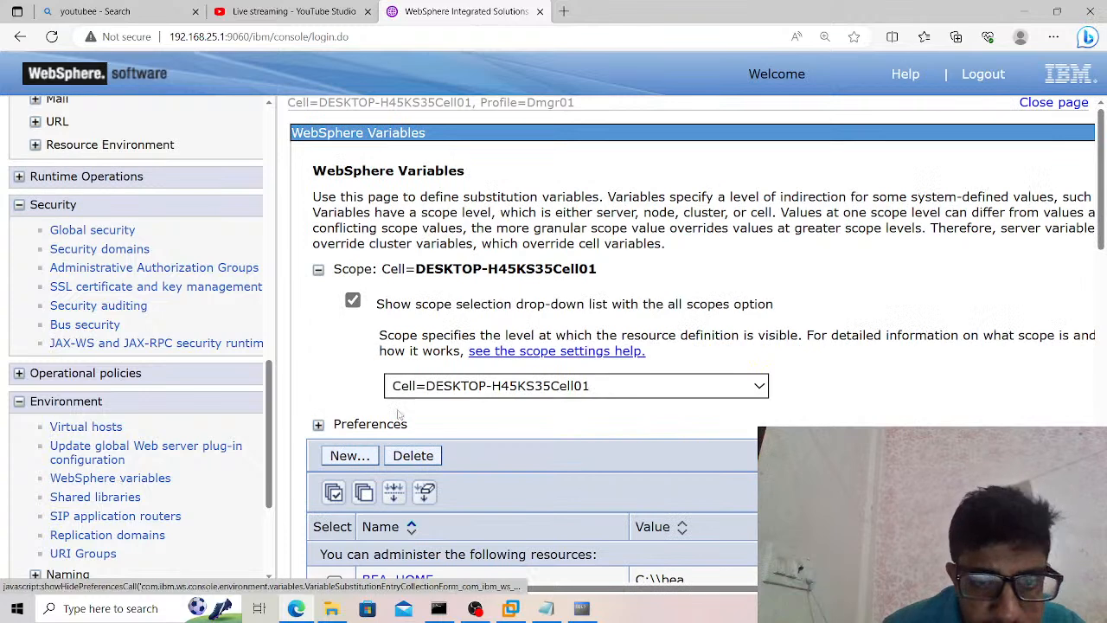
click(483, 387)
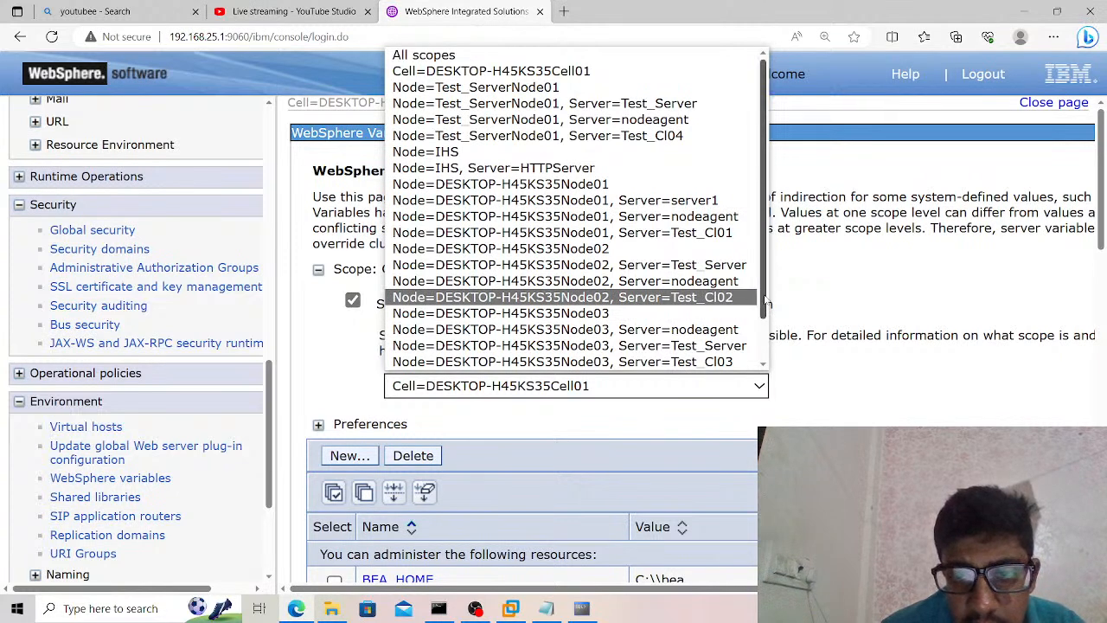
scroll(744, 308, down, 1)
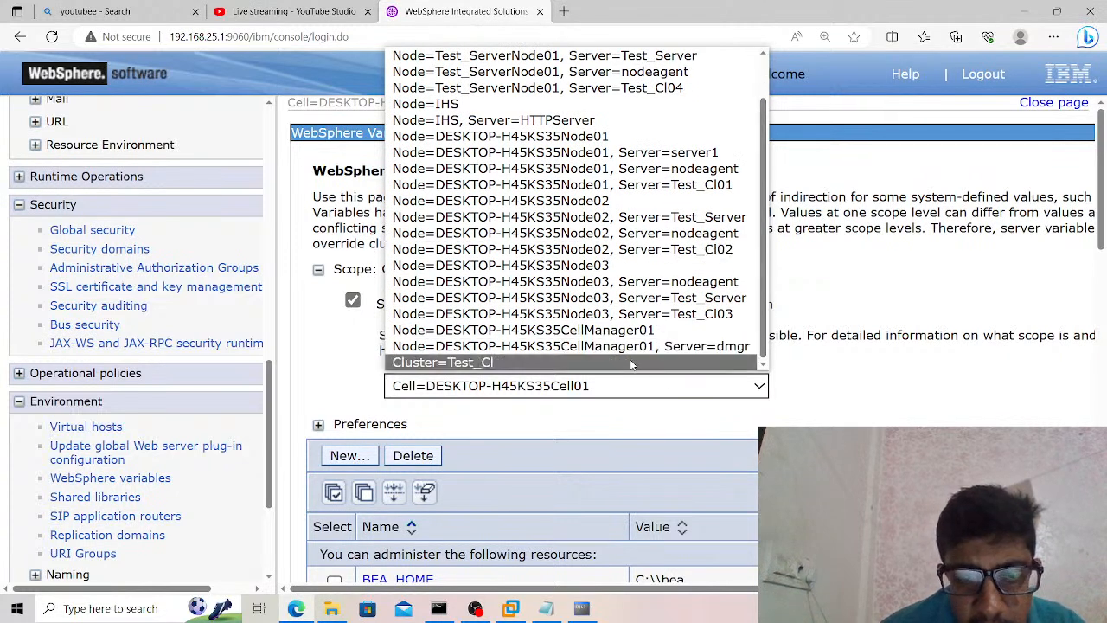
click(630, 361)
scroll(789, 399, down, 2)
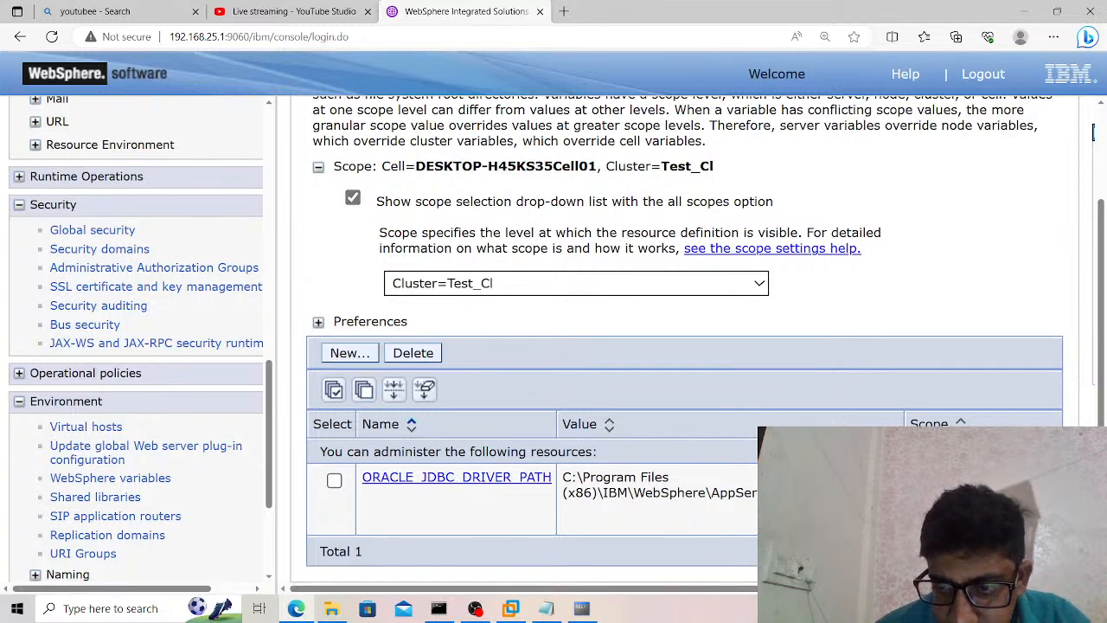
drag(755, 493, 566, 488)
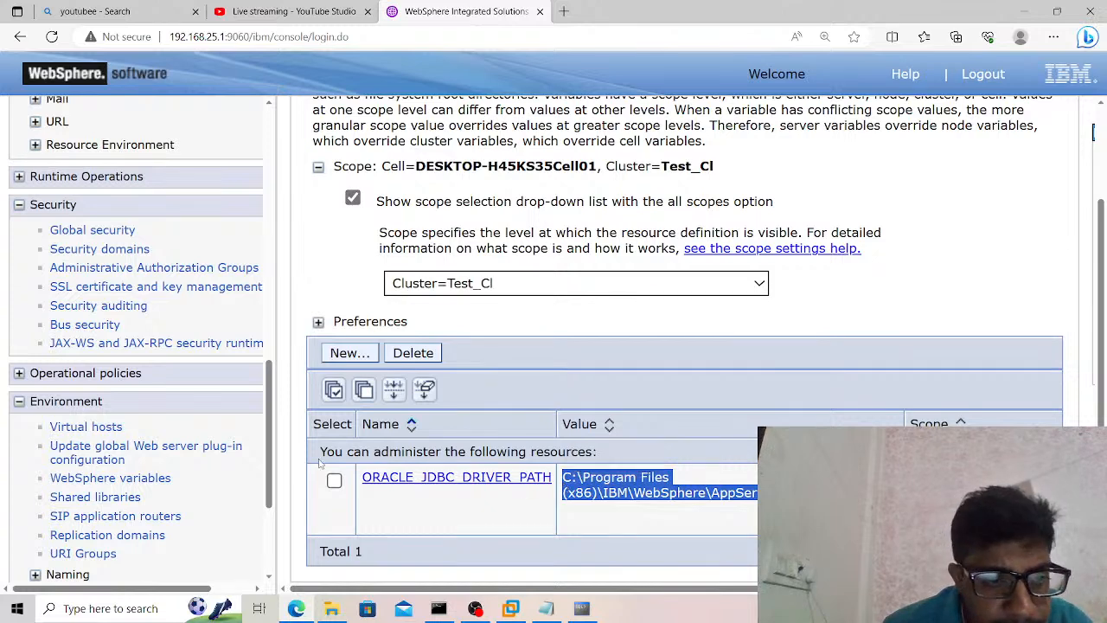
Open the node agents list, select all node agents, and restart all servers on their nodes.
drag(271, 474, 270, 553)
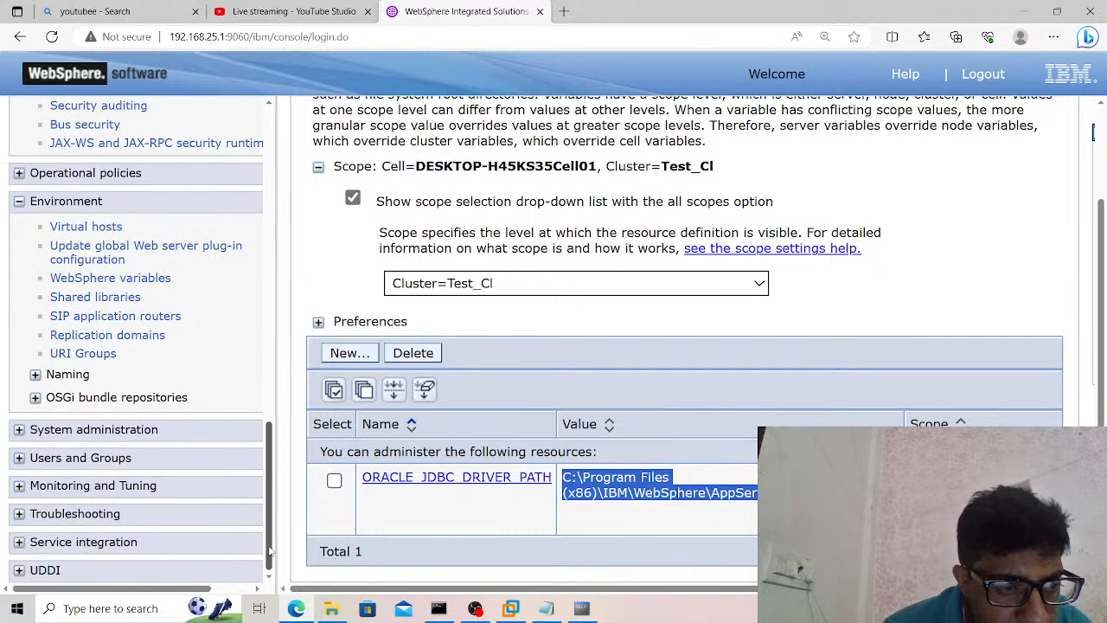
click(127, 430)
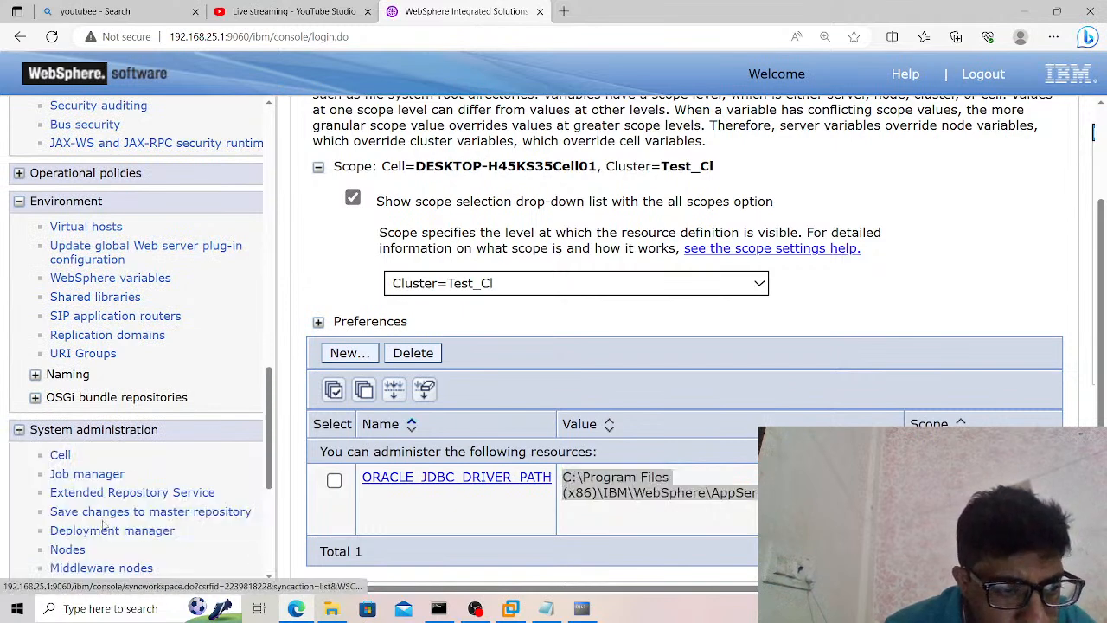
drag(271, 467, 271, 550)
click(108, 270)
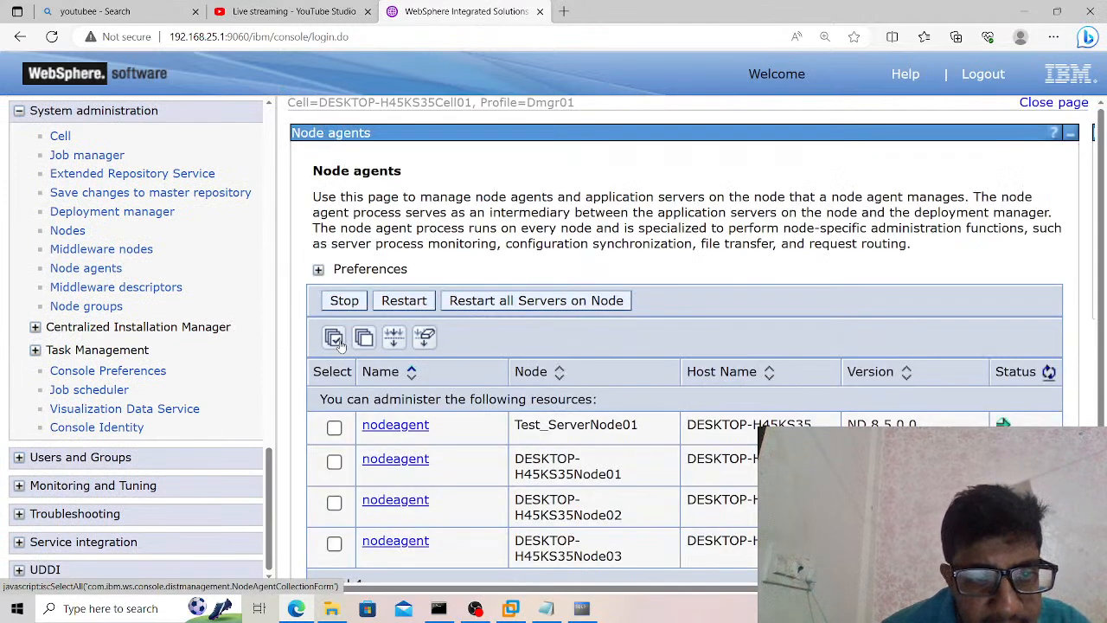
click(334, 337)
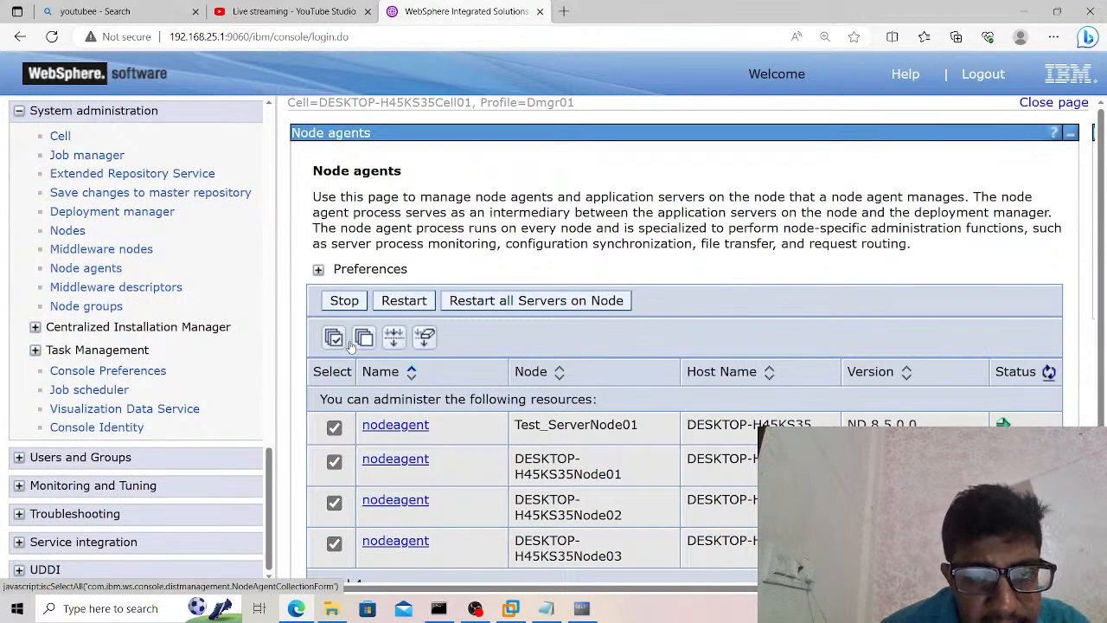
click(548, 309)
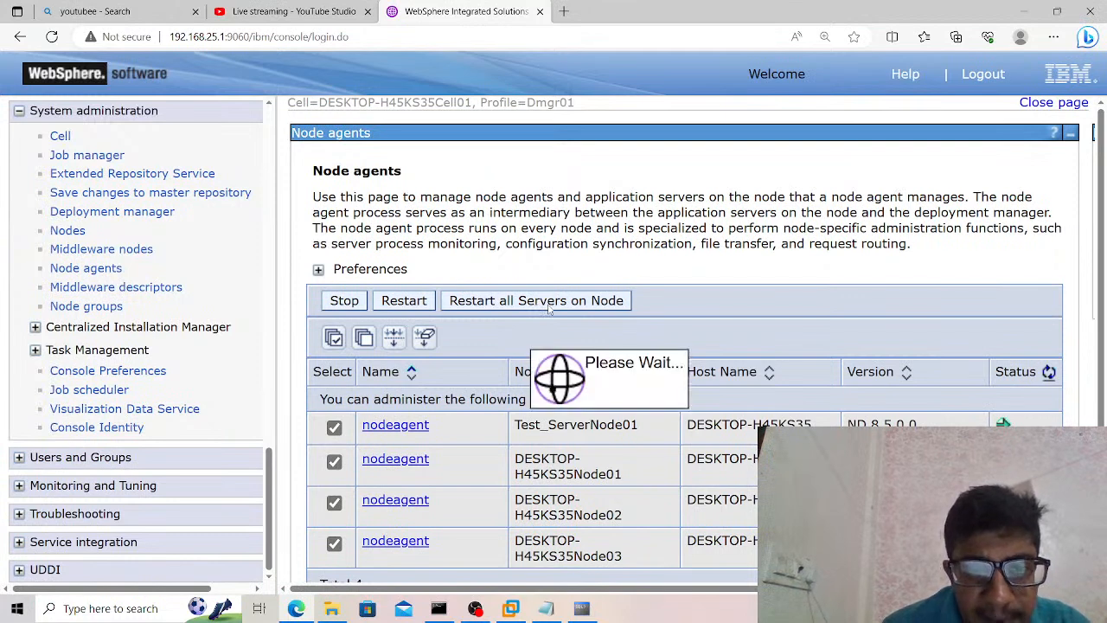
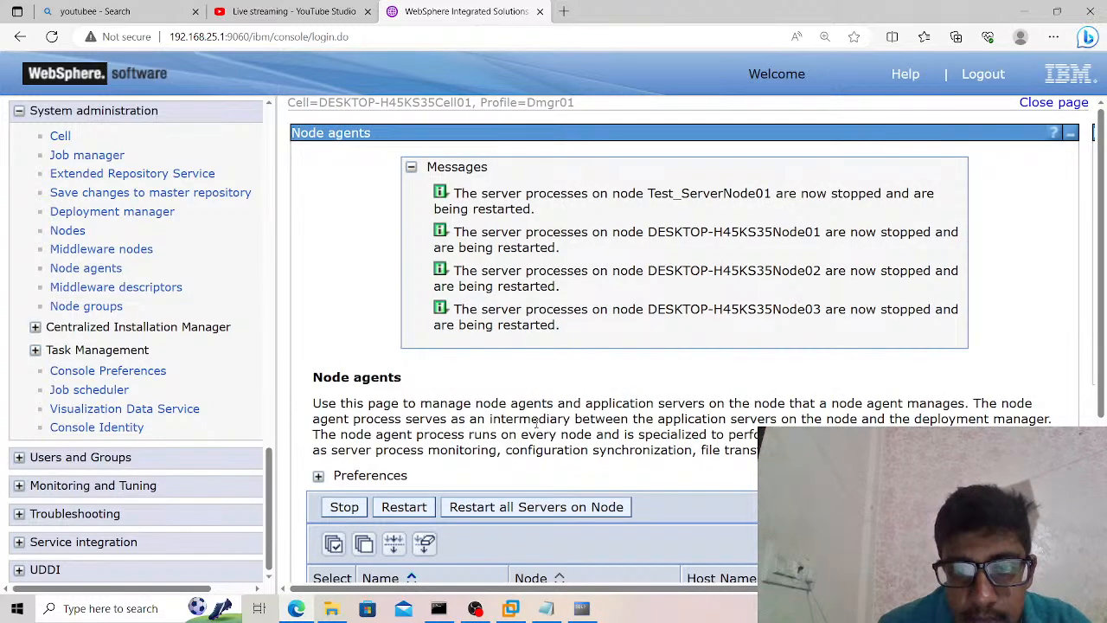
Refresh the status of the node agents and close the Run SQL Command Line window.
scroll(570, 358, down, 3)
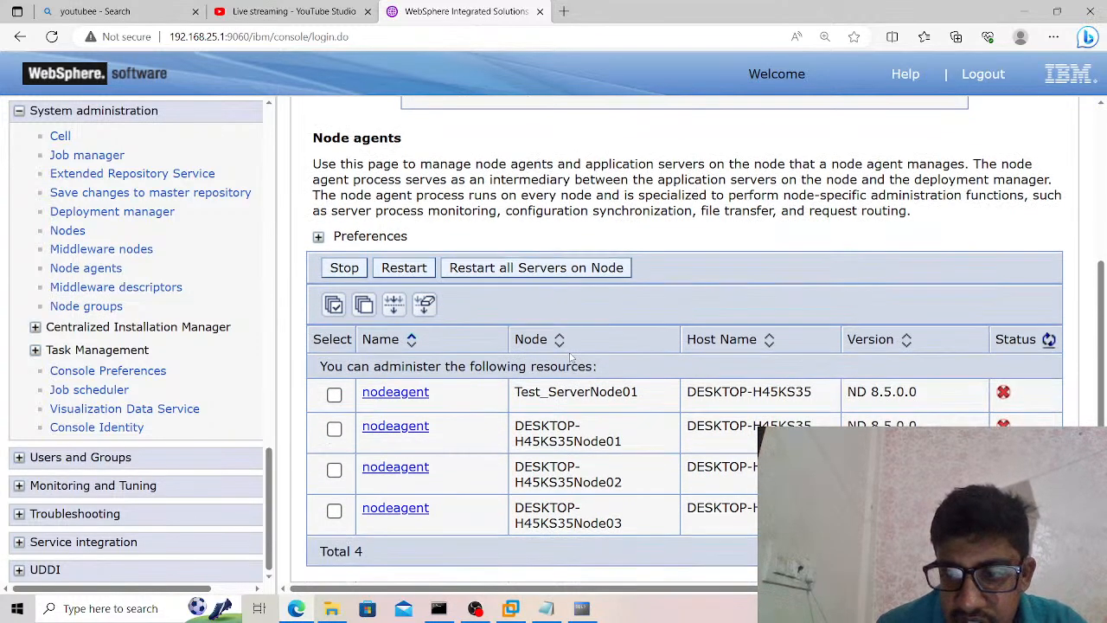
click(1048, 341)
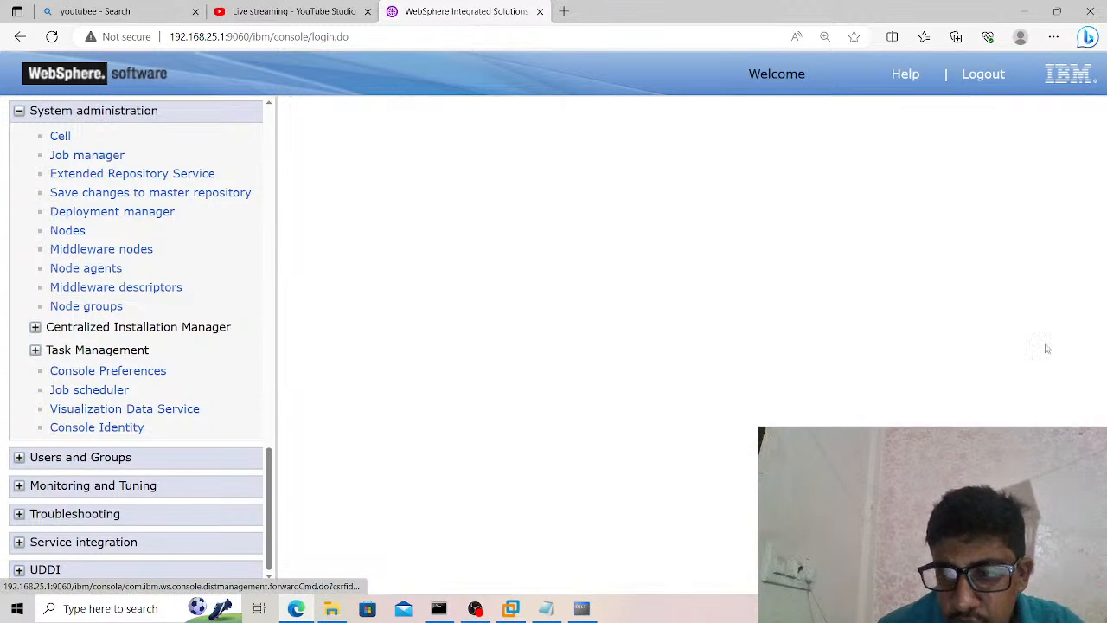
click(1049, 373)
click(581, 608)
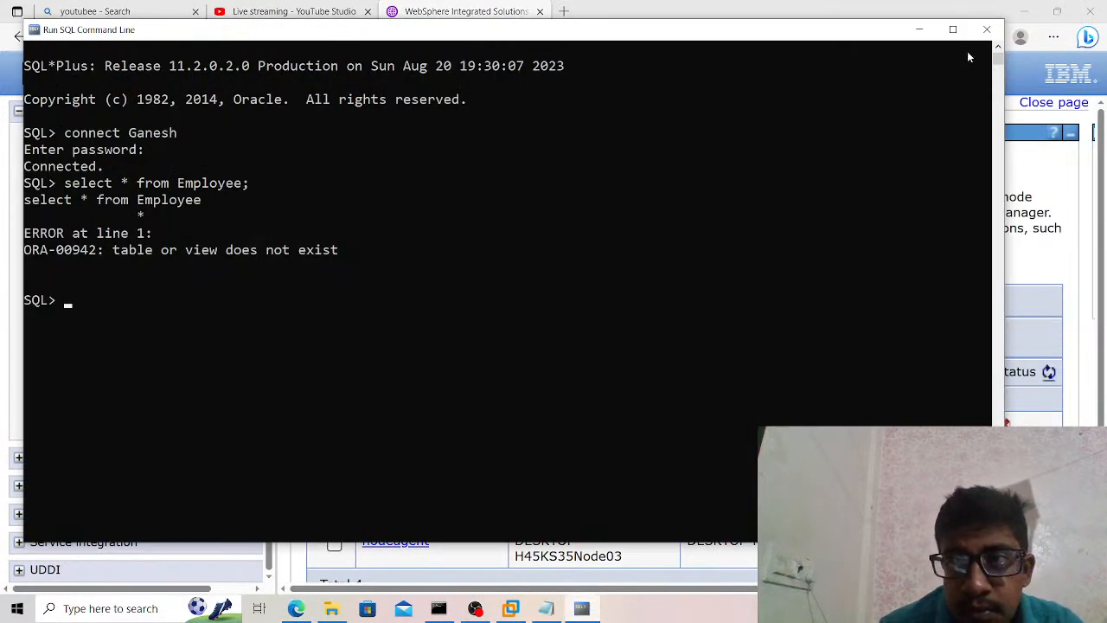
click(987, 30)
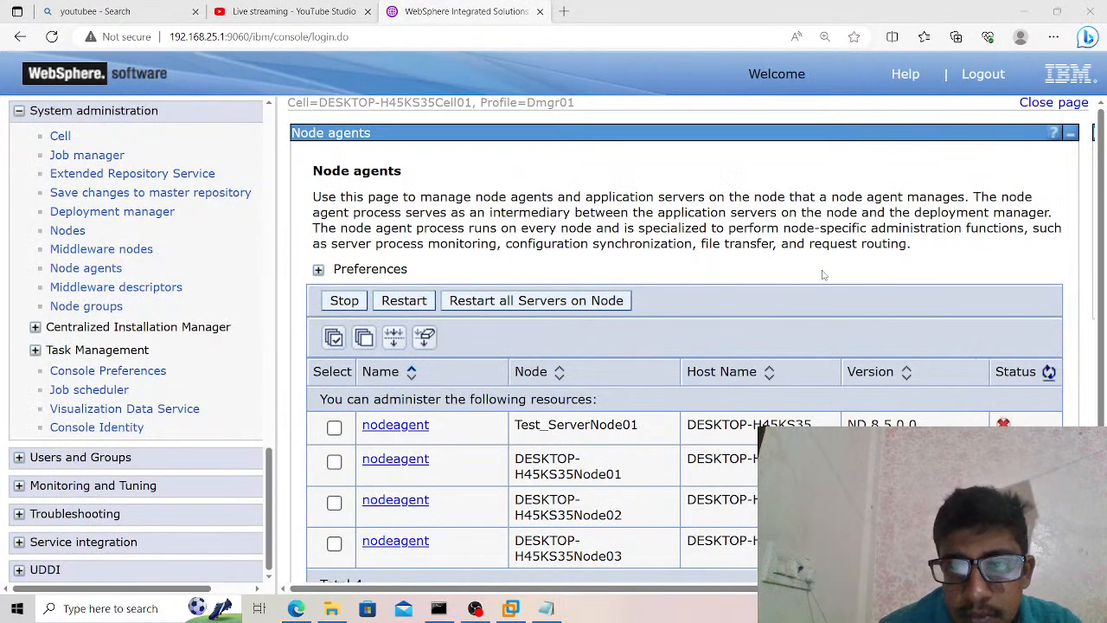
Refresh the node agents list repeatedly to monitor the status of all nodes during the server restart.
scroll(823, 275, down, 1)
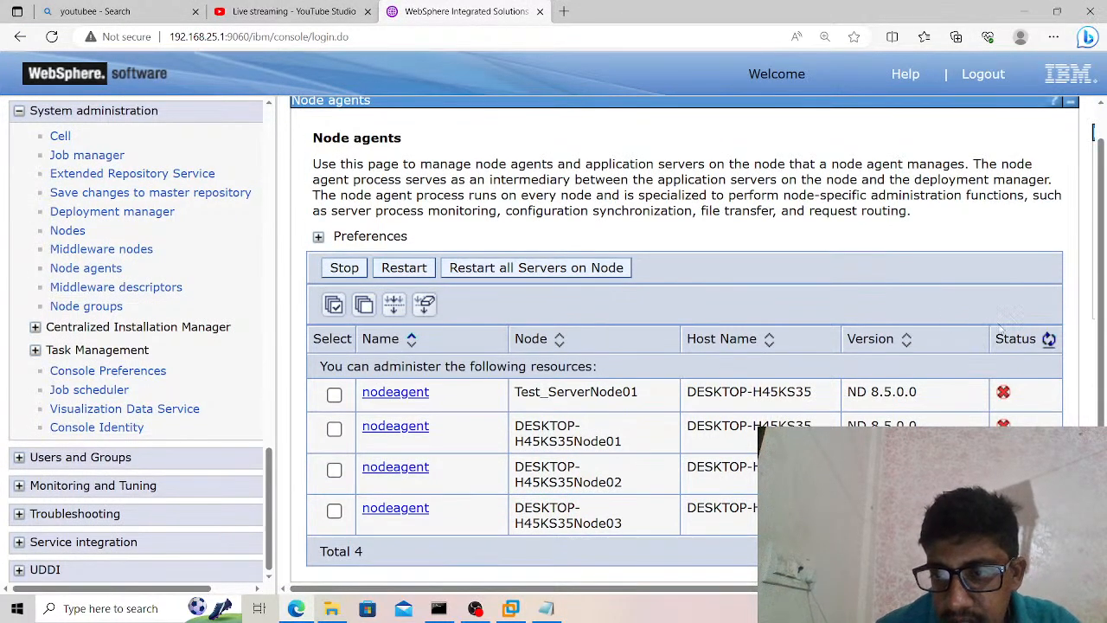
click(1048, 341)
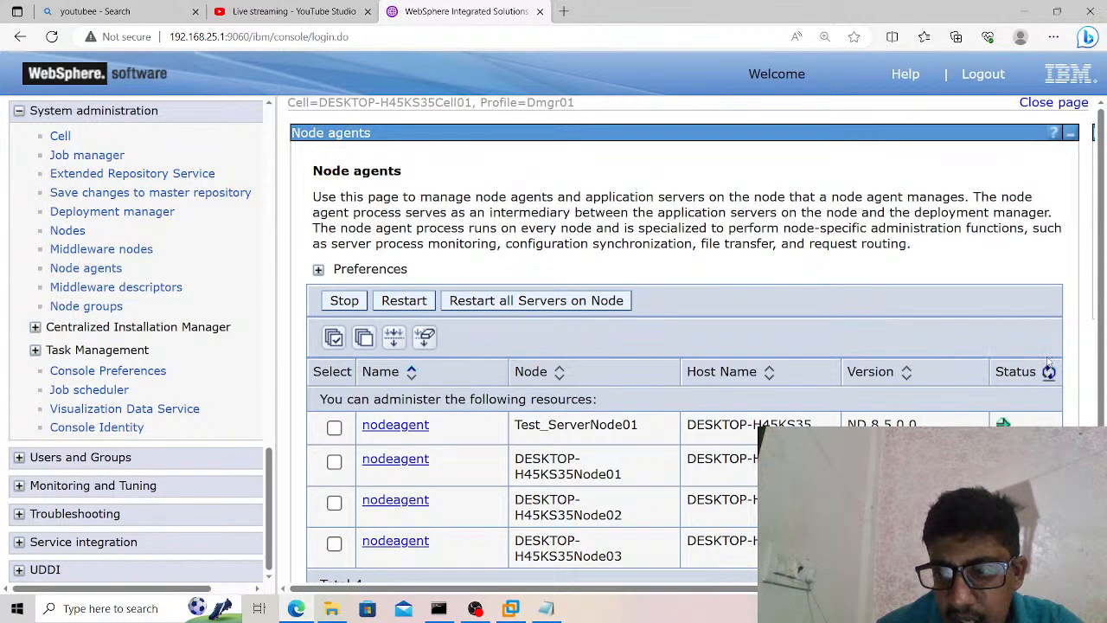
click(1048, 372)
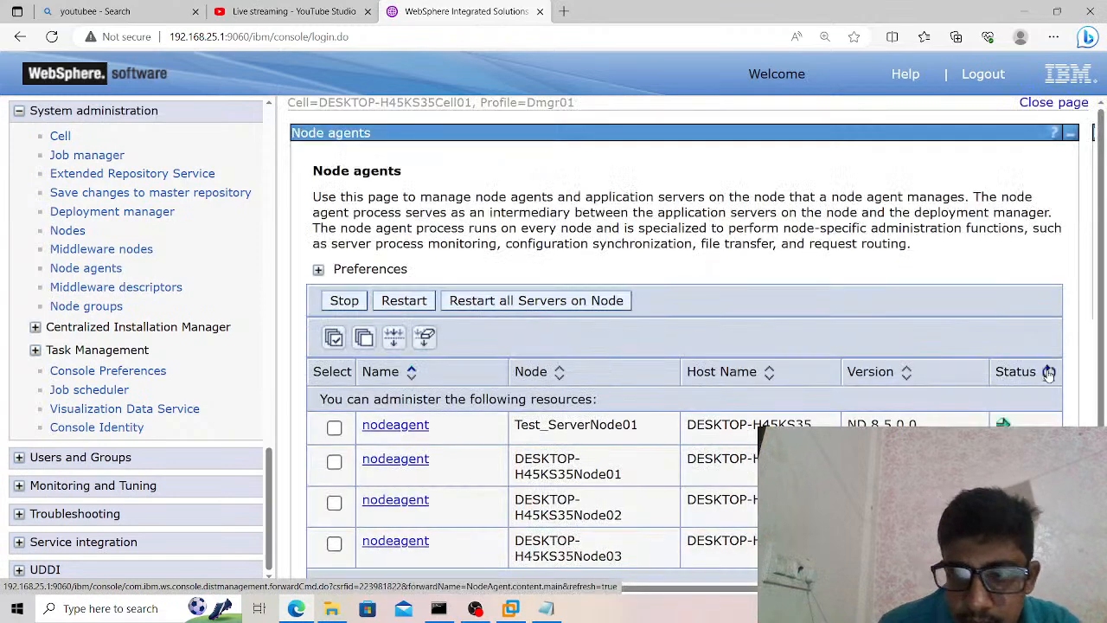
click(1049, 372)
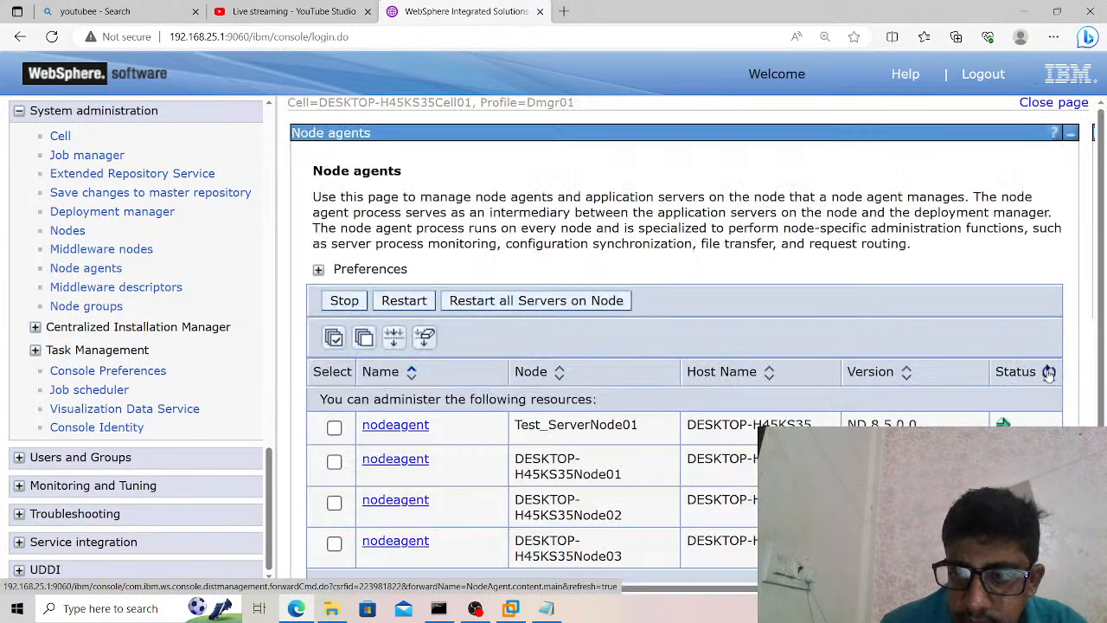
click(1048, 372)
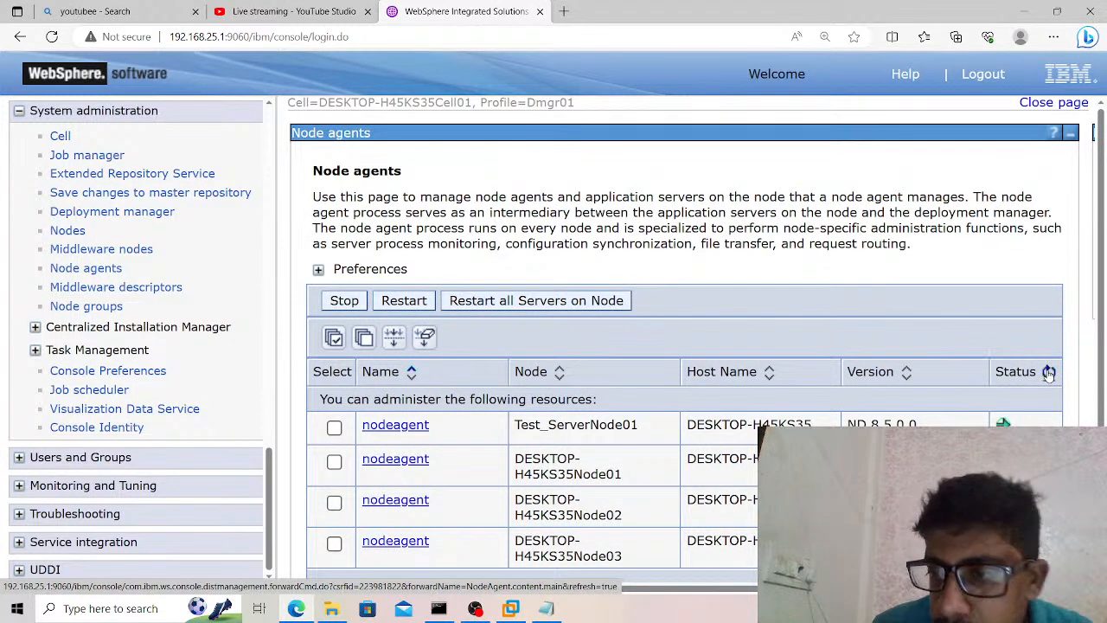
click(1048, 372)
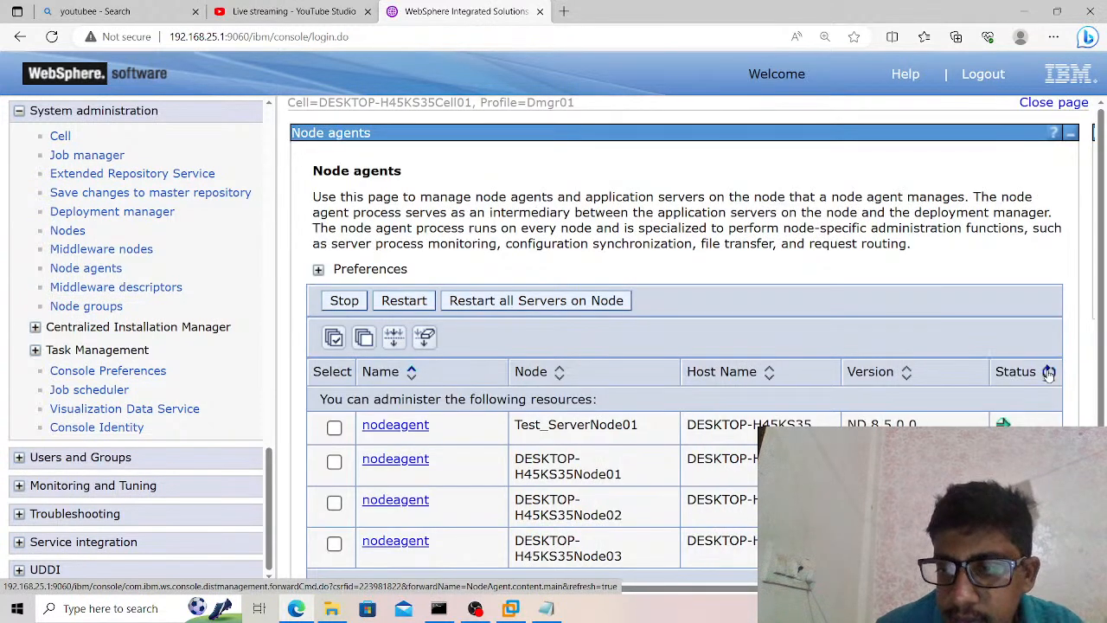
click(1049, 372)
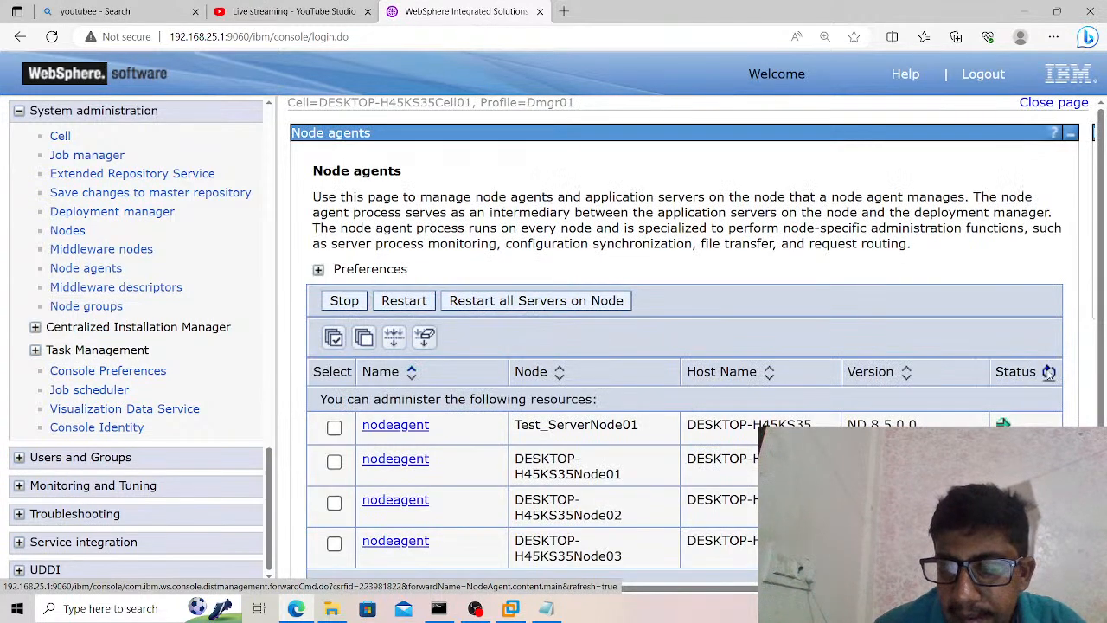
click(1048, 371)
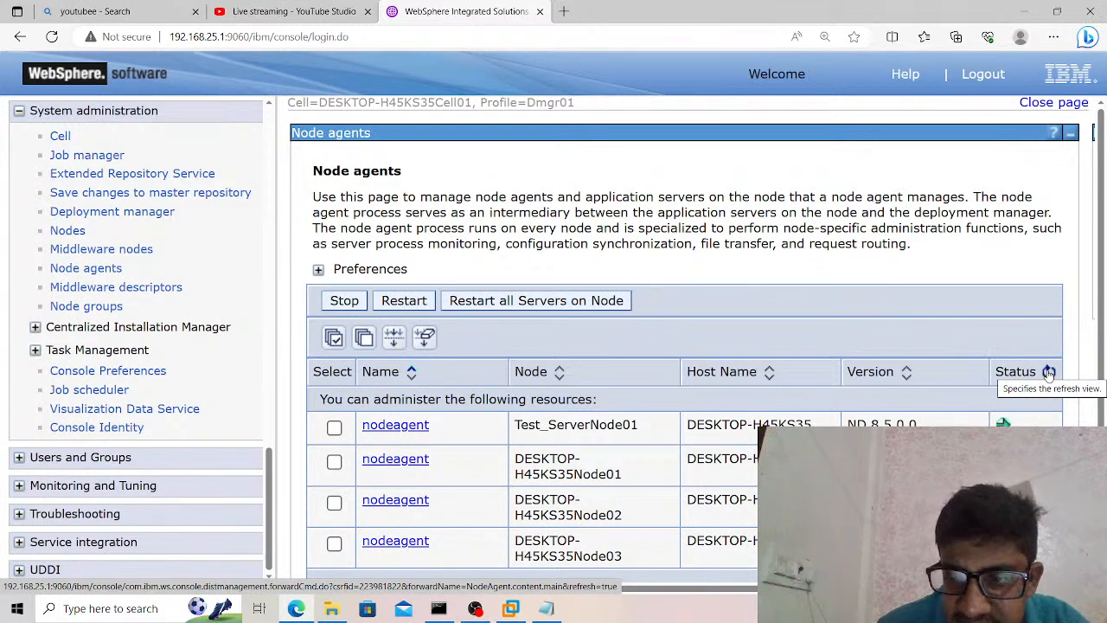
click(1048, 372)
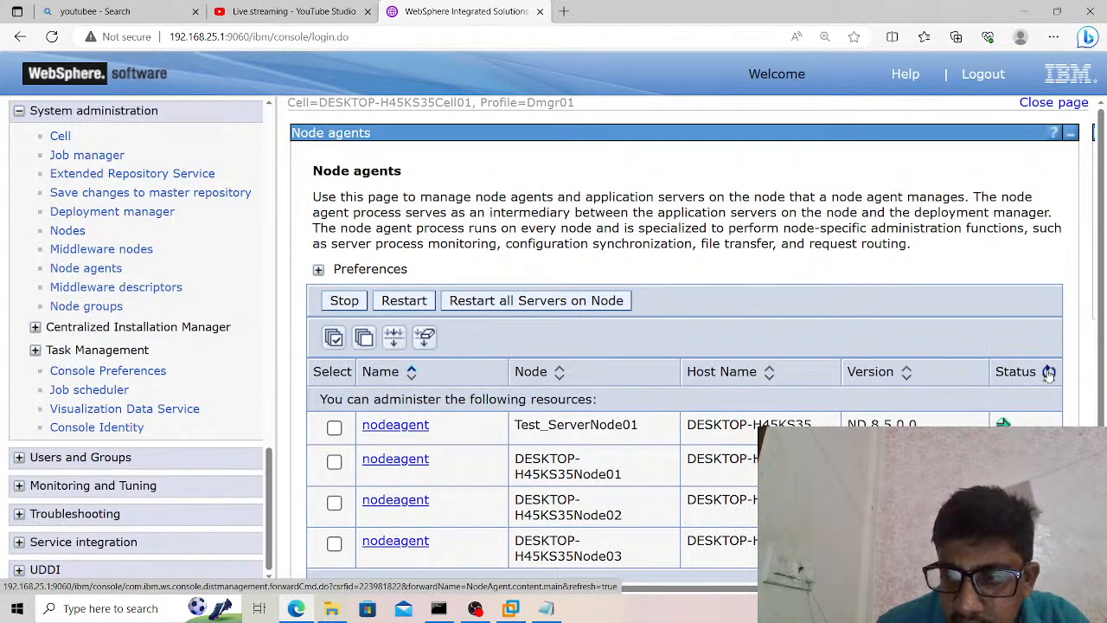
click(1049, 371)
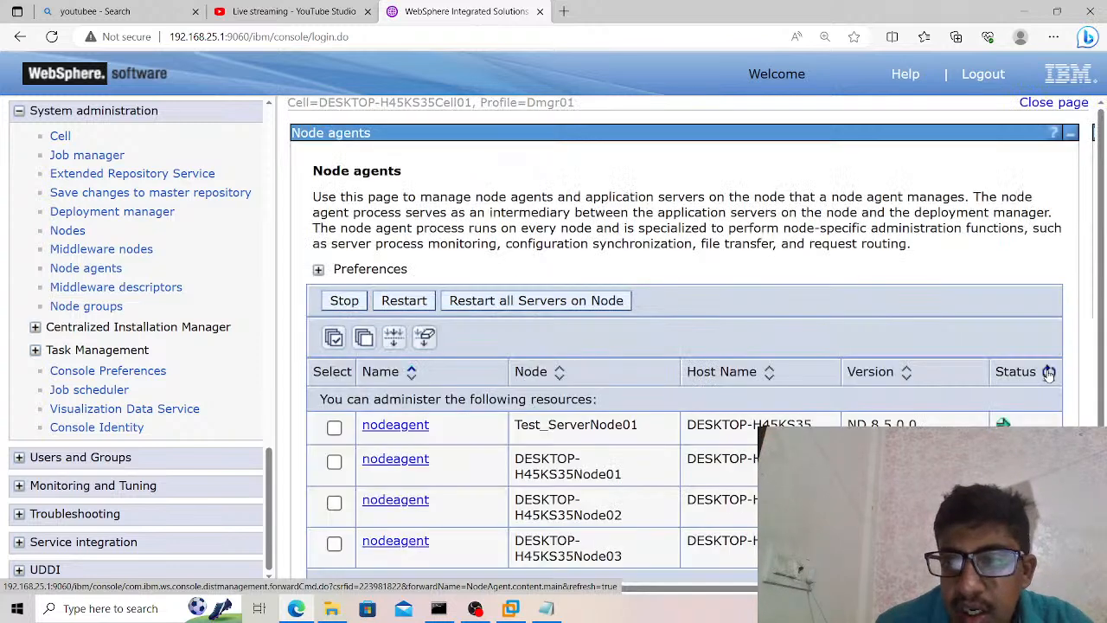
click(1049, 372)
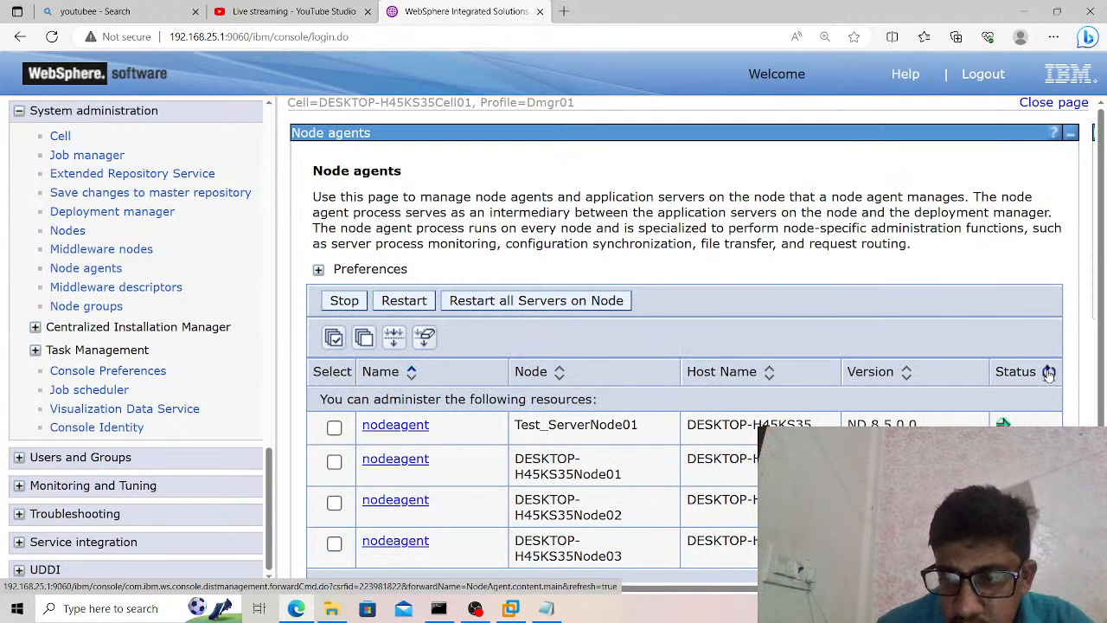
click(1048, 372)
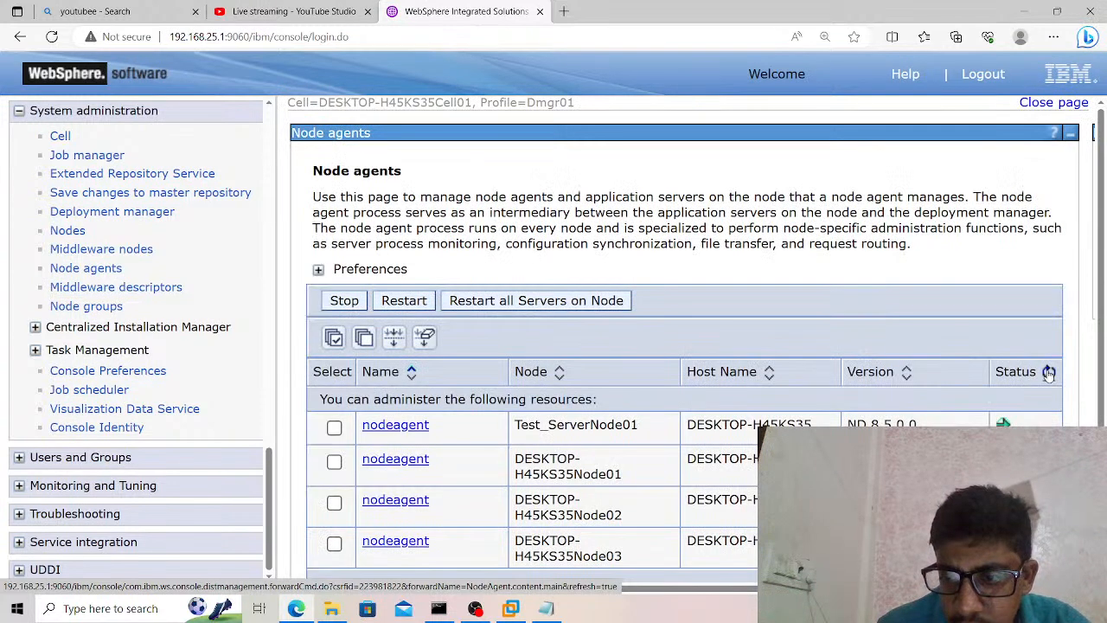
click(1048, 372)
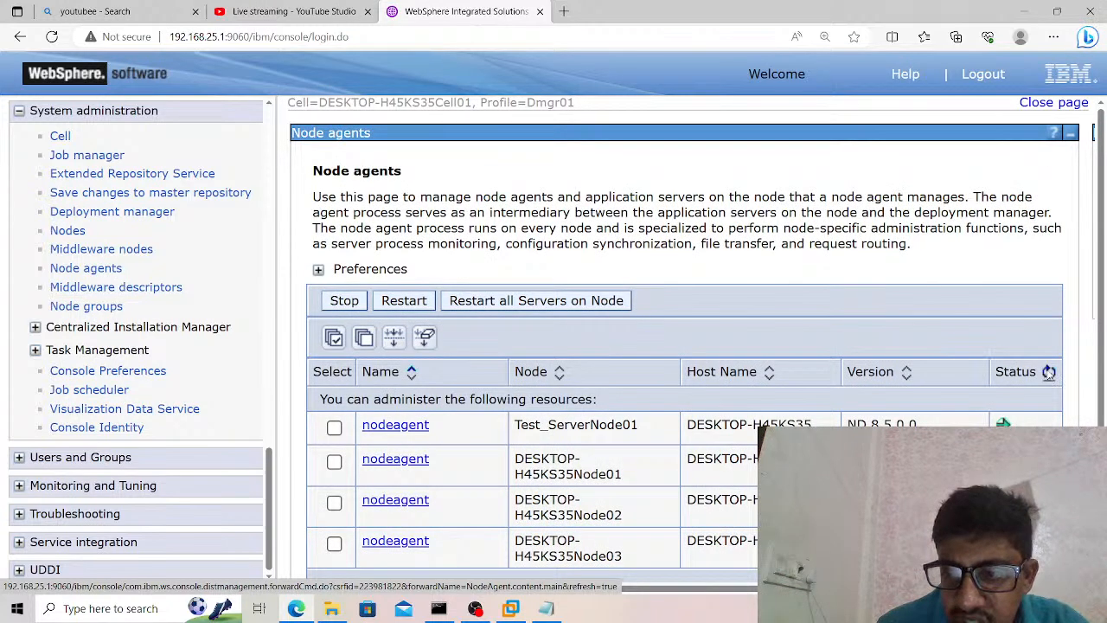
click(1049, 372)
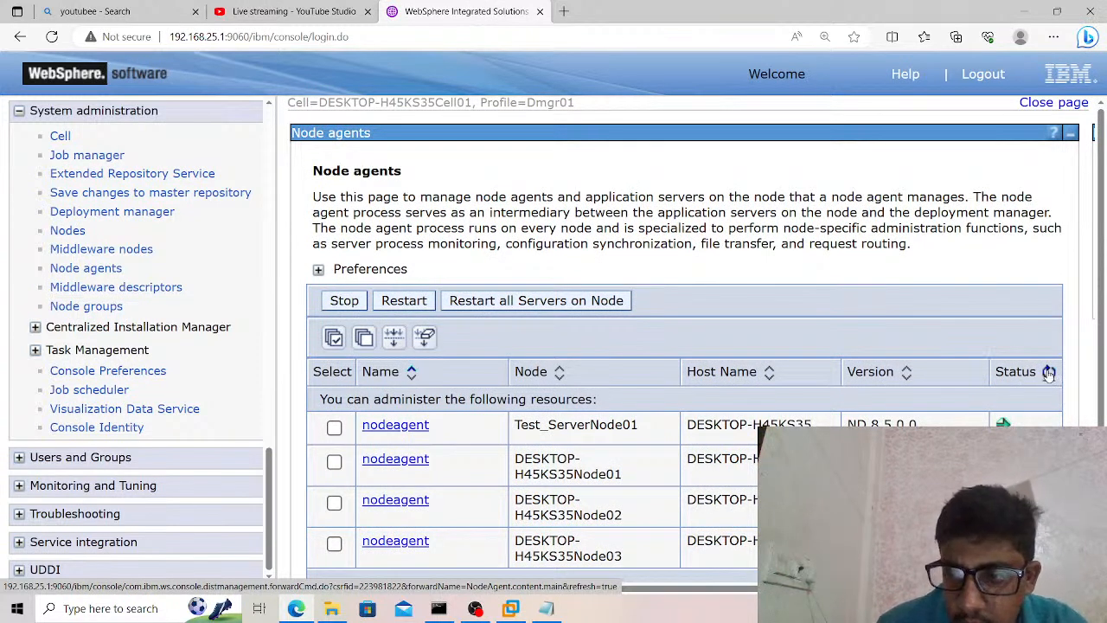
click(1049, 372)
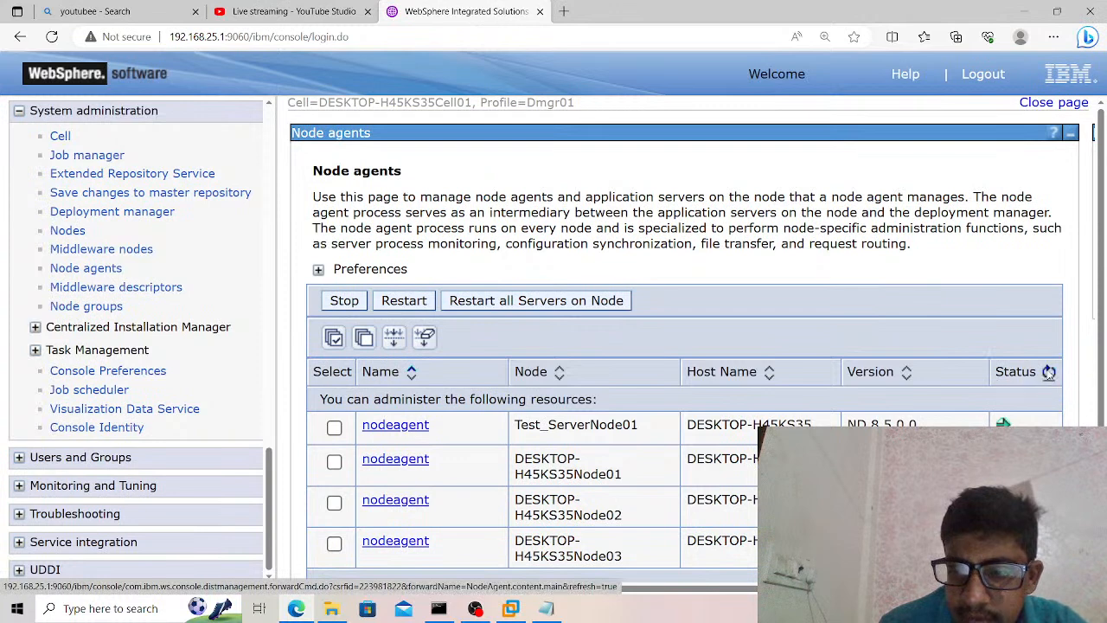
click(1049, 372)
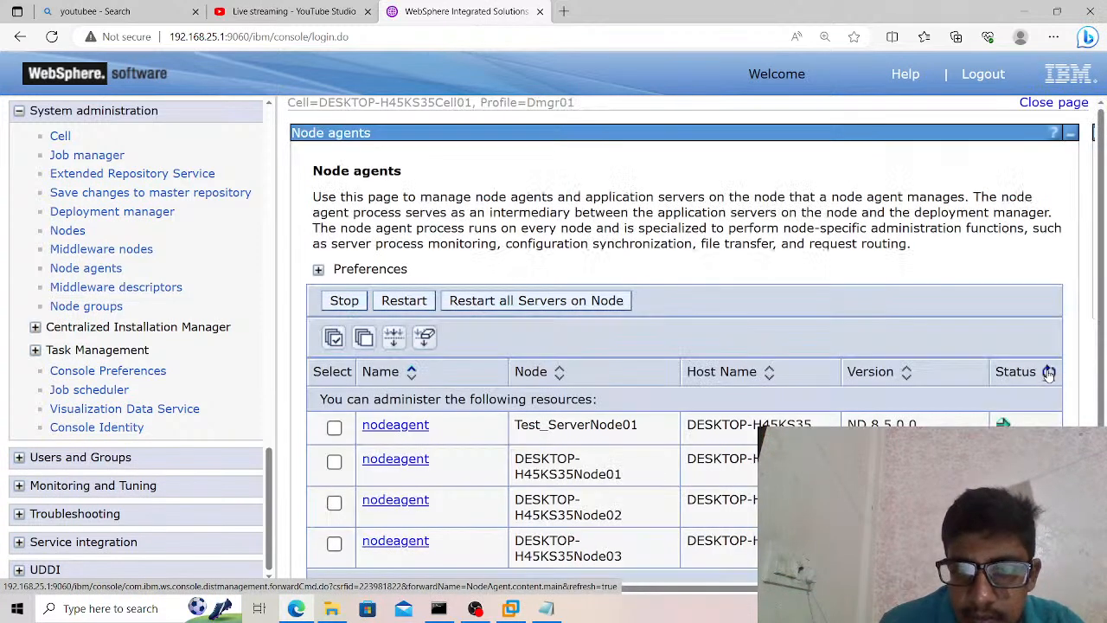
click(1048, 372)
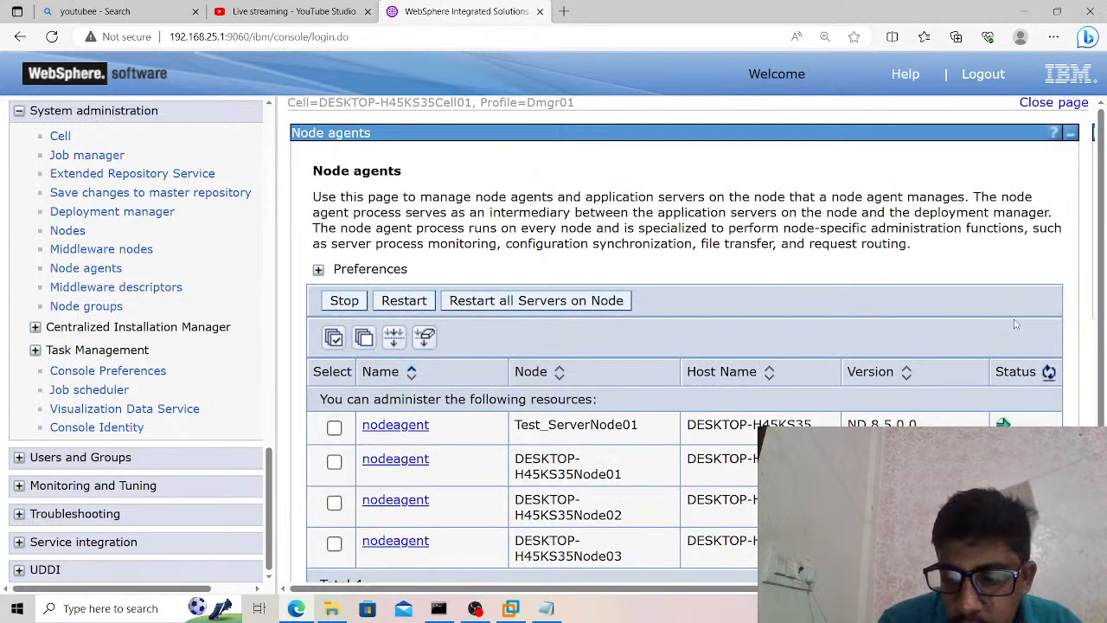
scroll(1017, 323, down, 1)
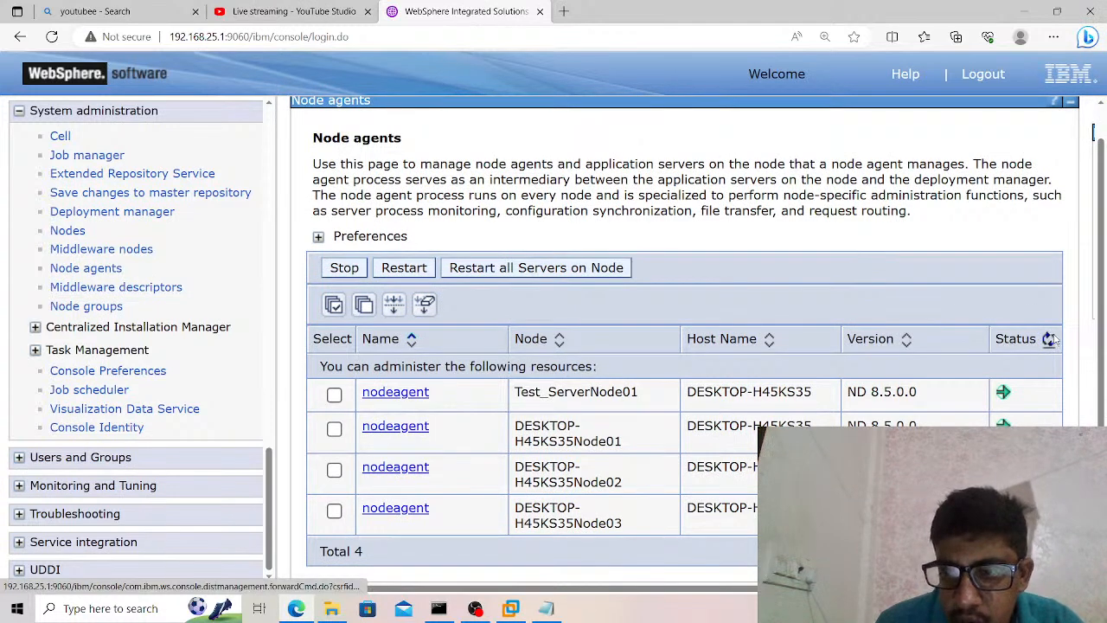
click(1050, 339)
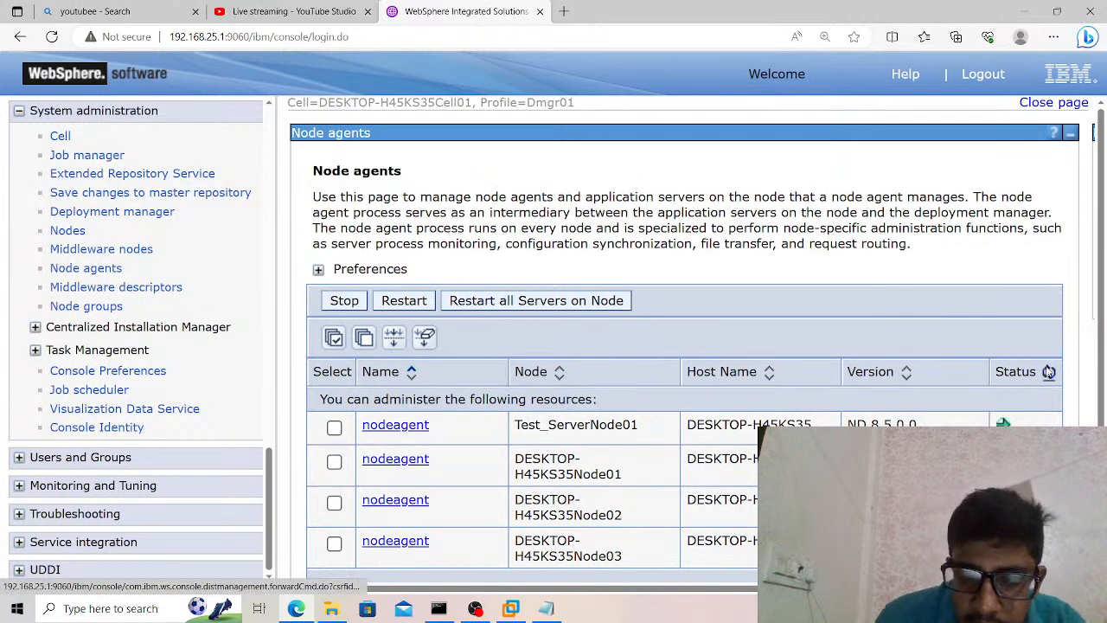
click(1049, 371)
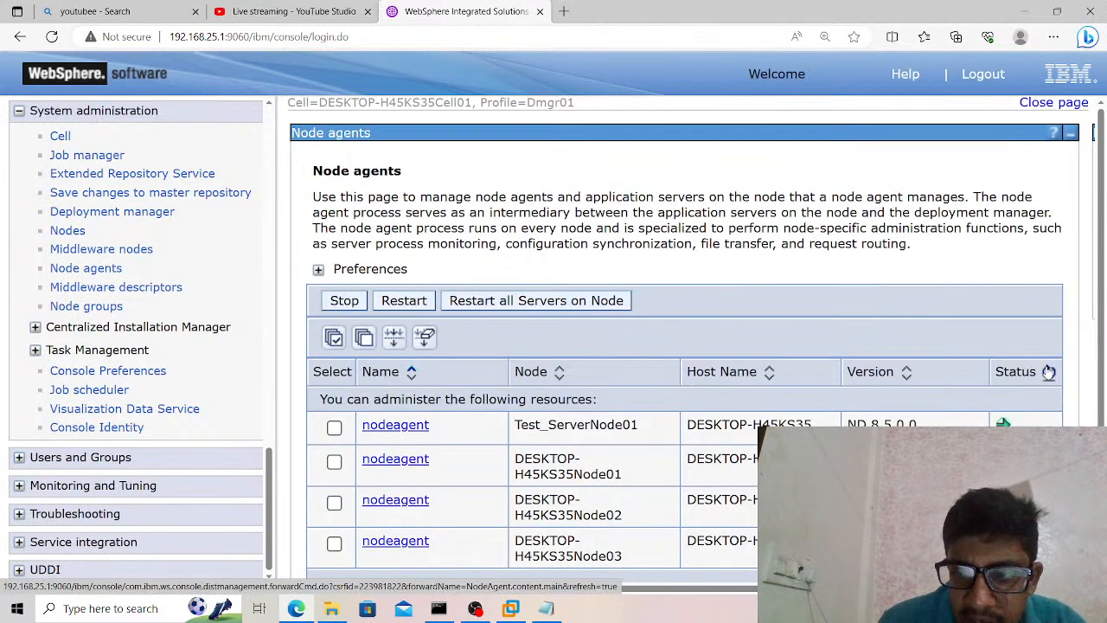
click(1049, 372)
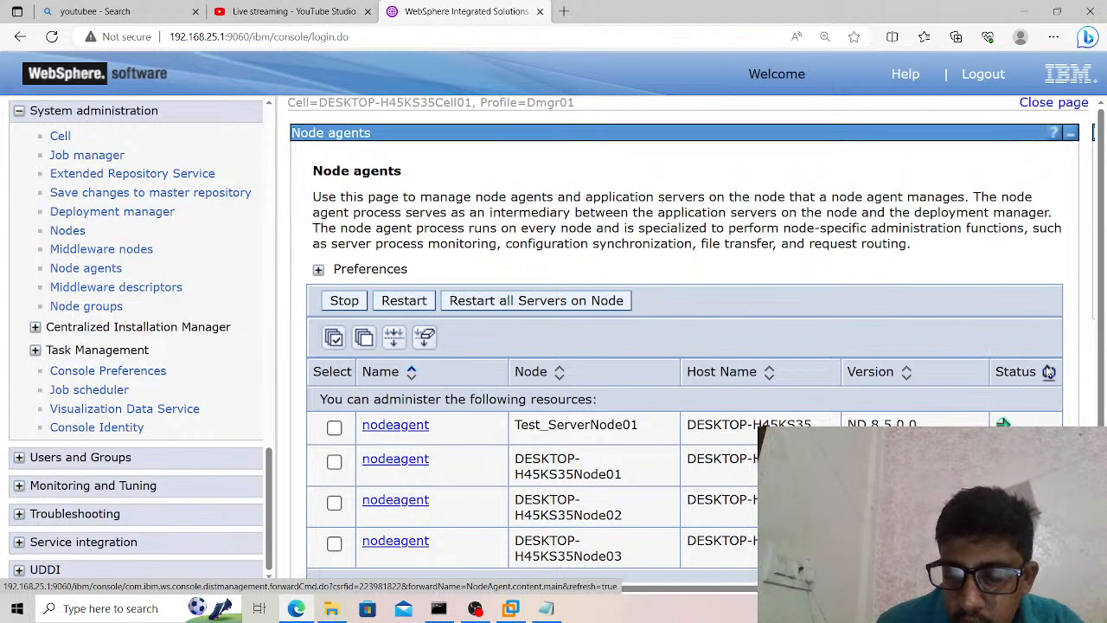
click(1049, 371)
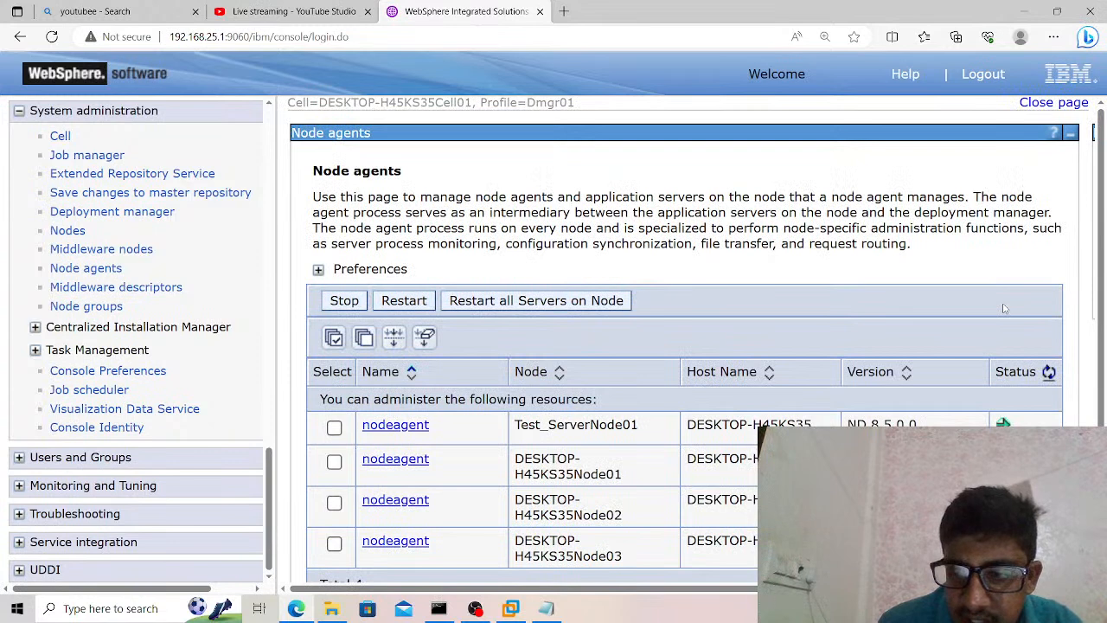
scroll(1003, 308, down, 1)
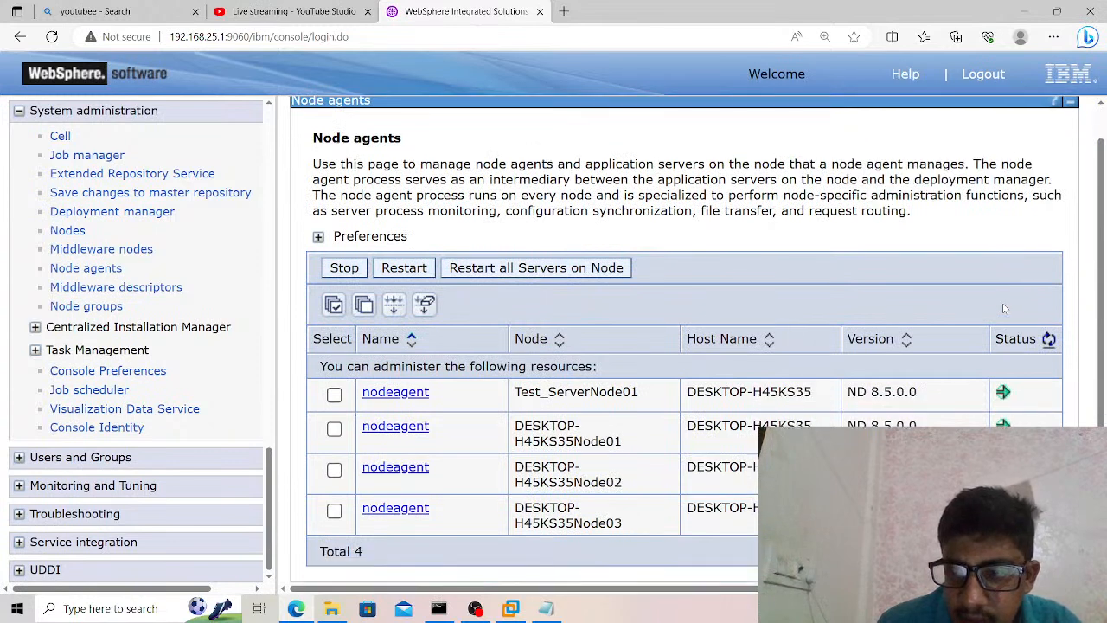
click(1050, 341)
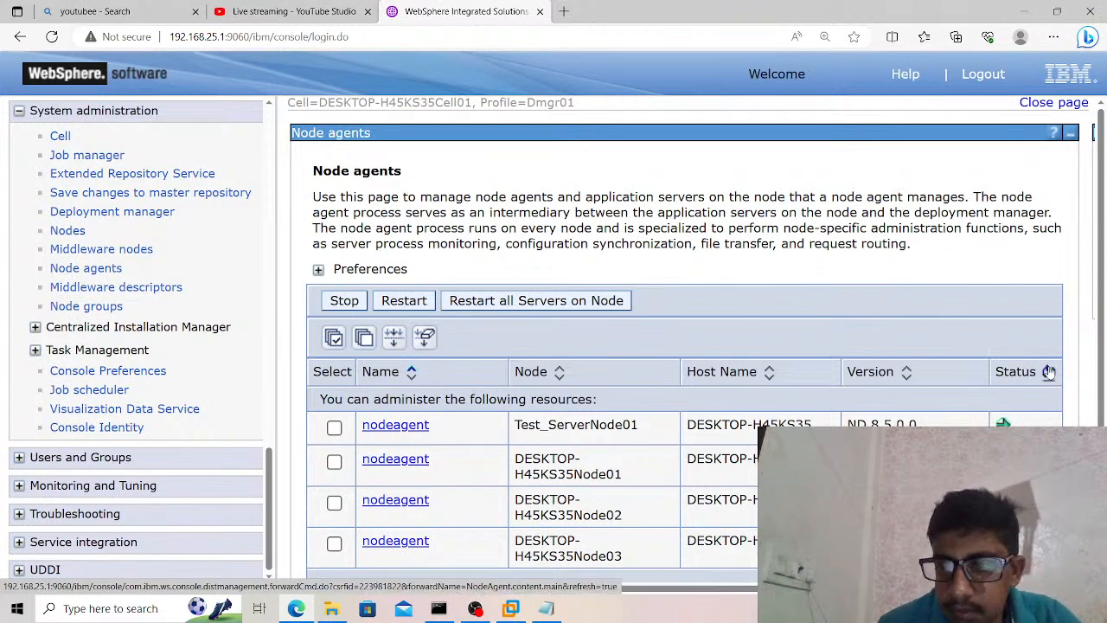
click(1048, 371)
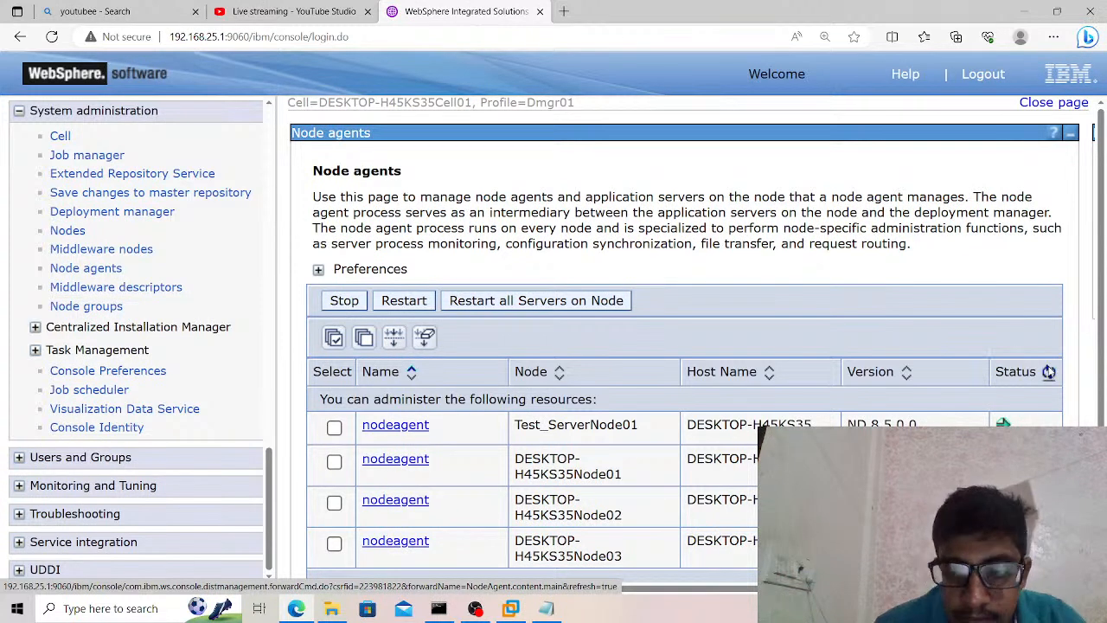
click(1050, 373)
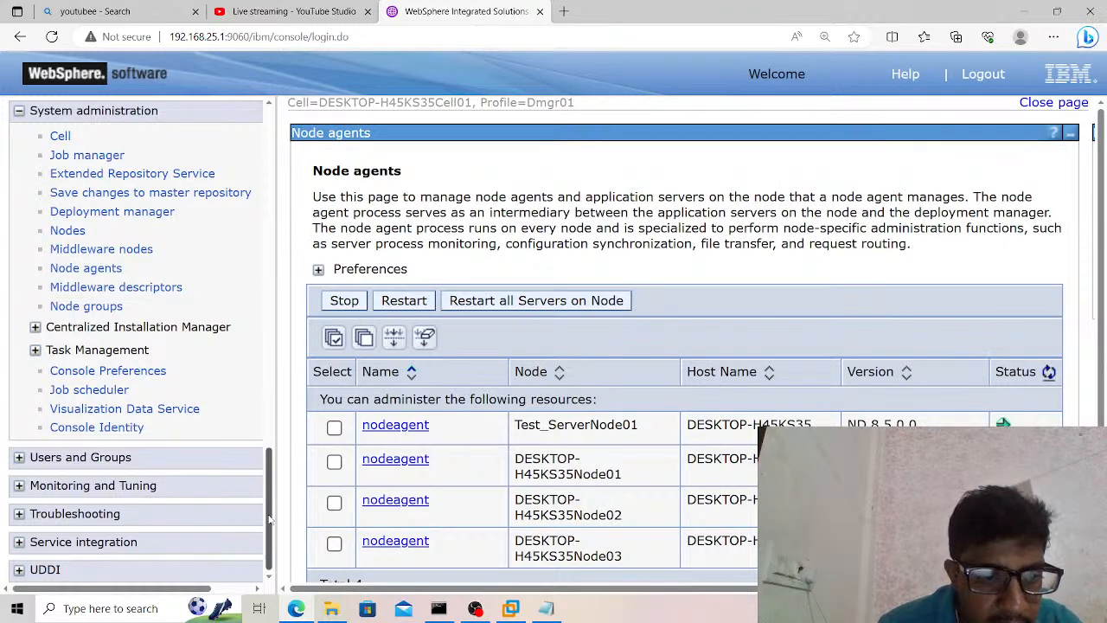
Test the connection of the data source under the Oracle JDBC Driver (XA) provider at scope Cluster=Test_Cl.
drag(269, 519, 279, 319)
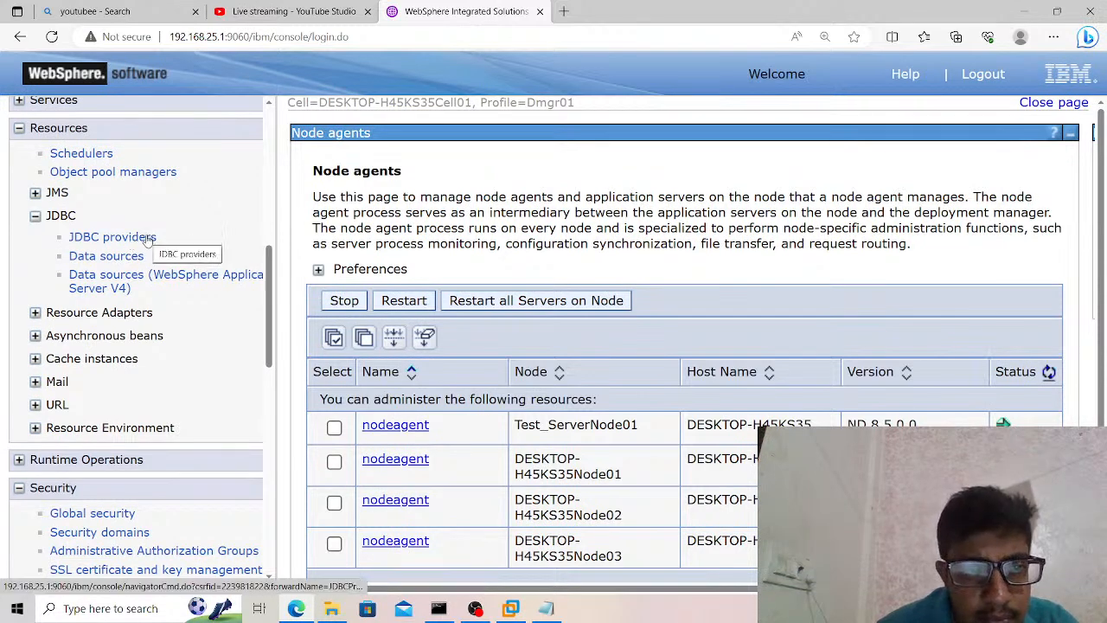
click(111, 237)
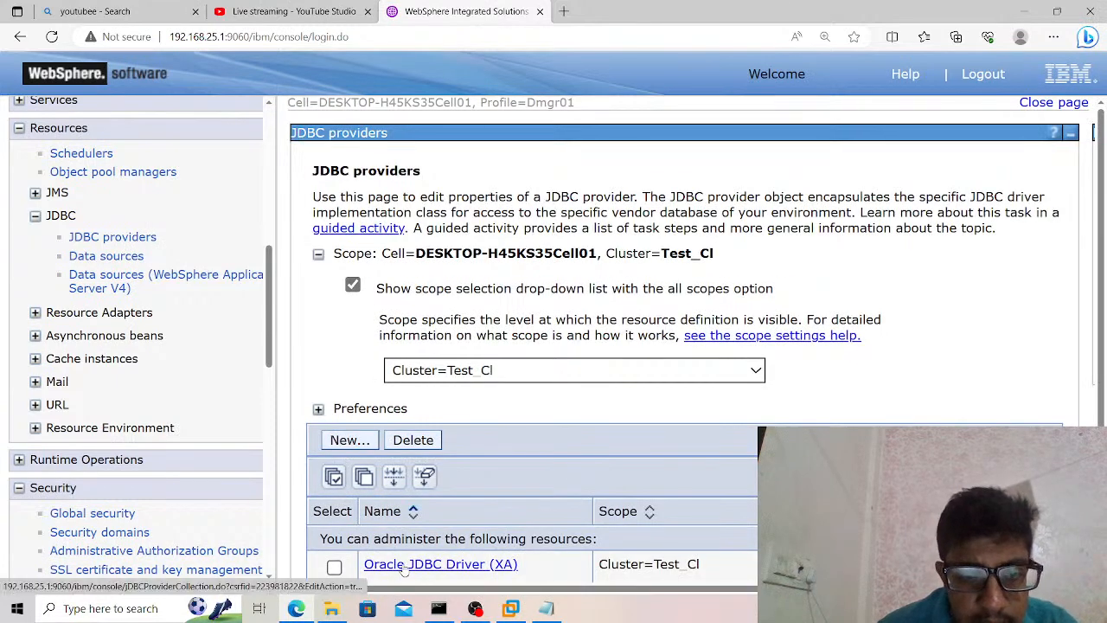
click(404, 565)
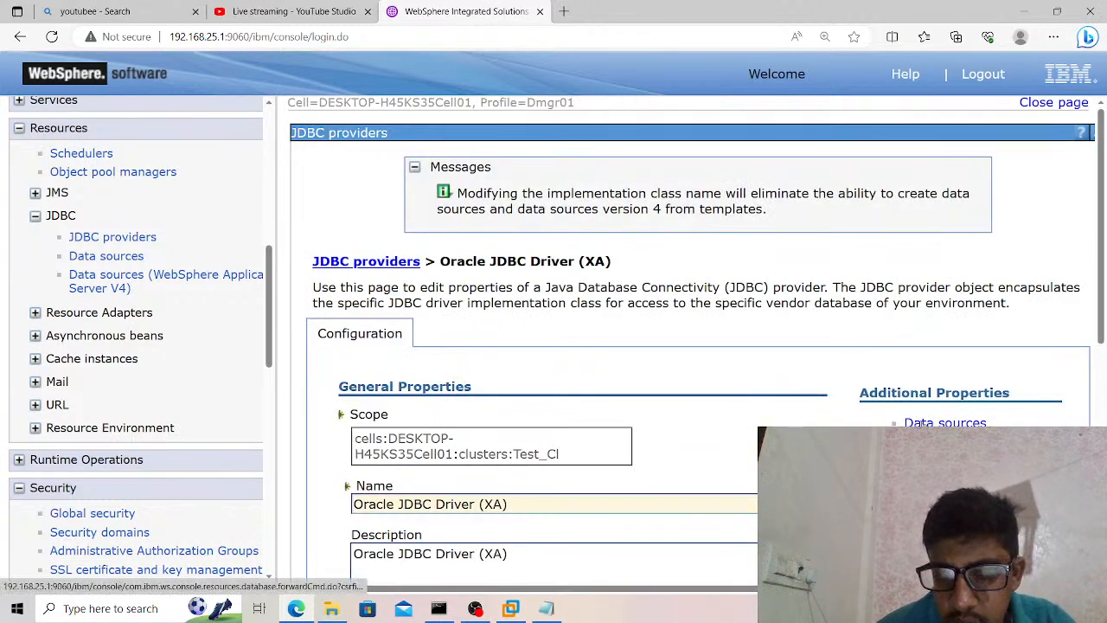
click(943, 423)
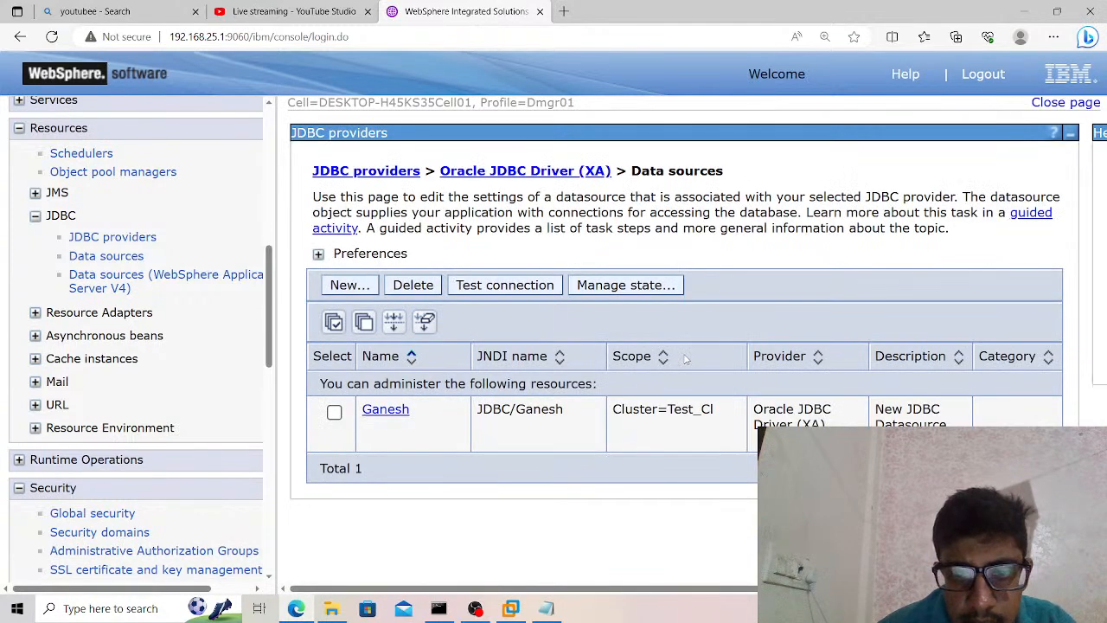
click(335, 415)
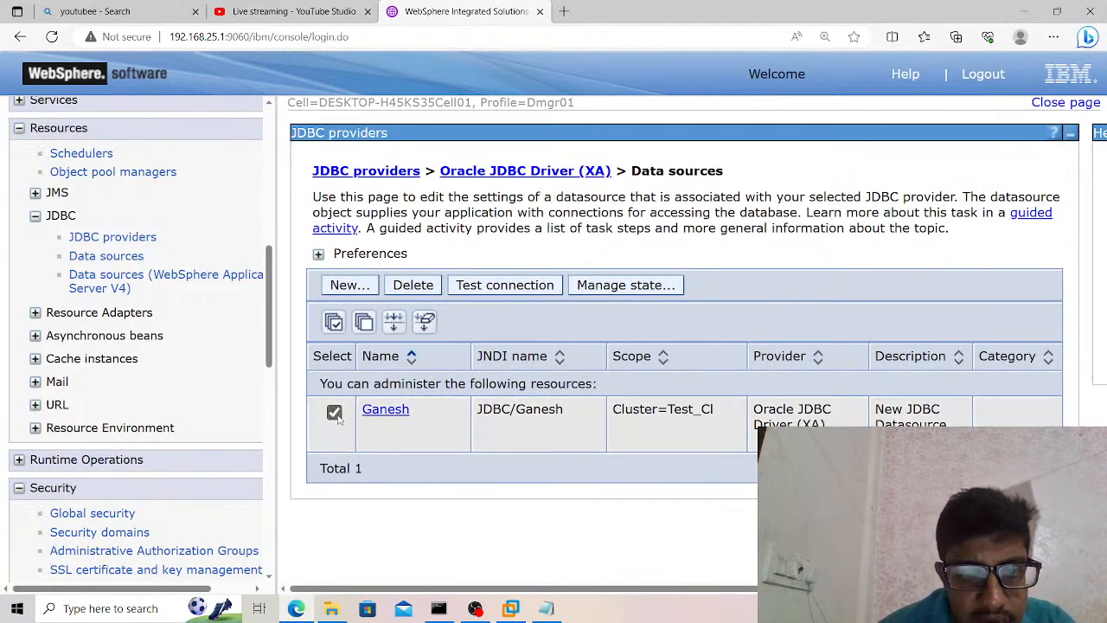
click(514, 293)
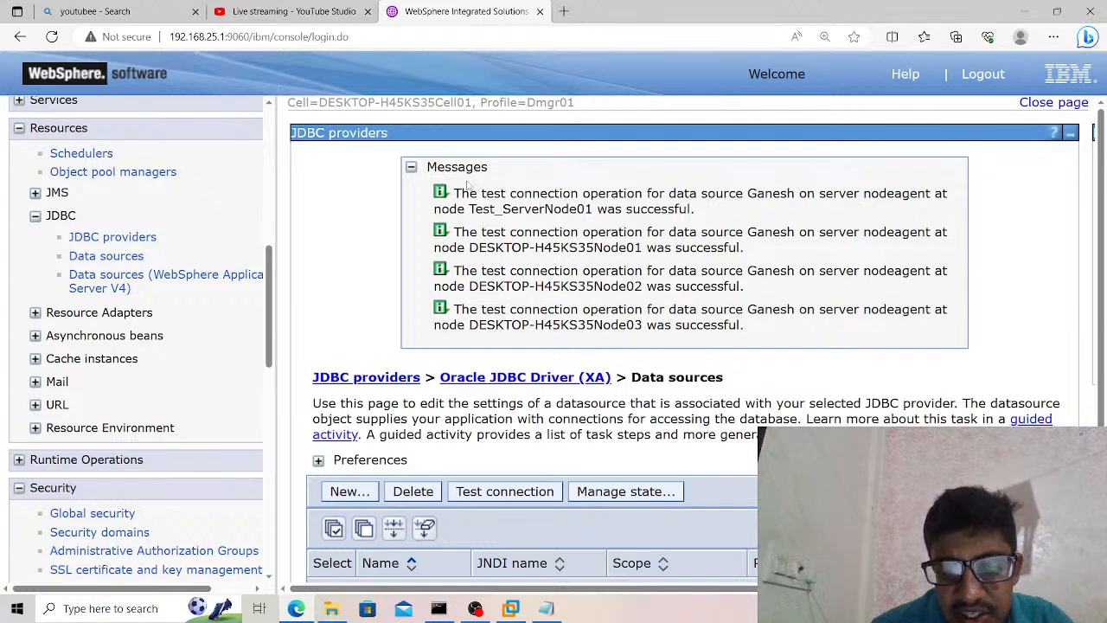
Enlarge the page and examine the test connection messages for each node, then restore the magnification to 175%.
key(ctrl+plus)
key(ctrl+plus)
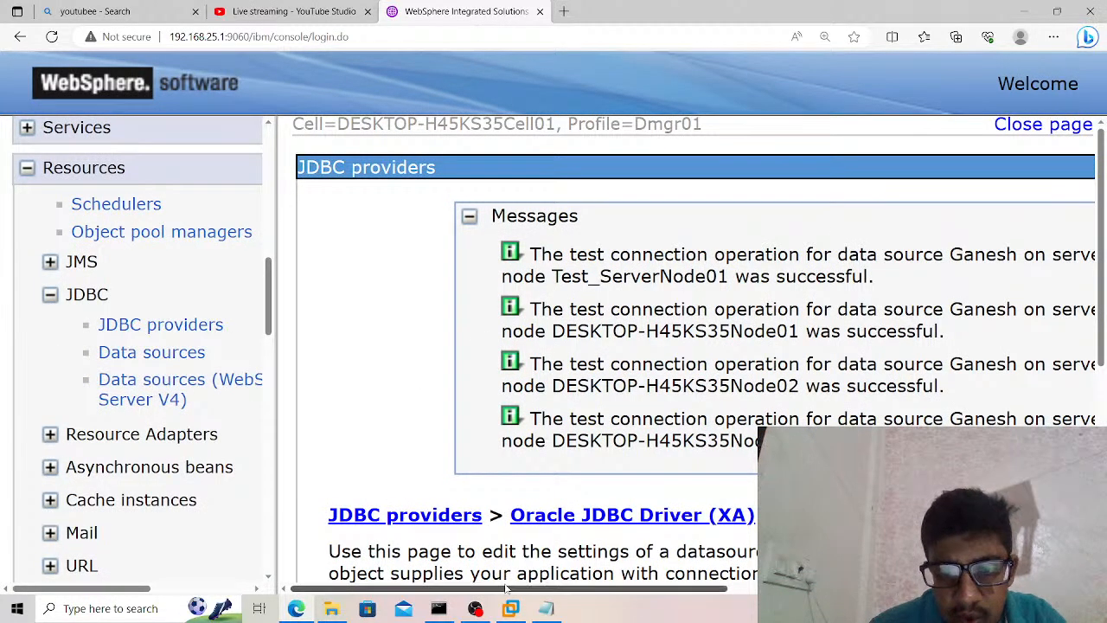
drag(507, 589, 578, 541)
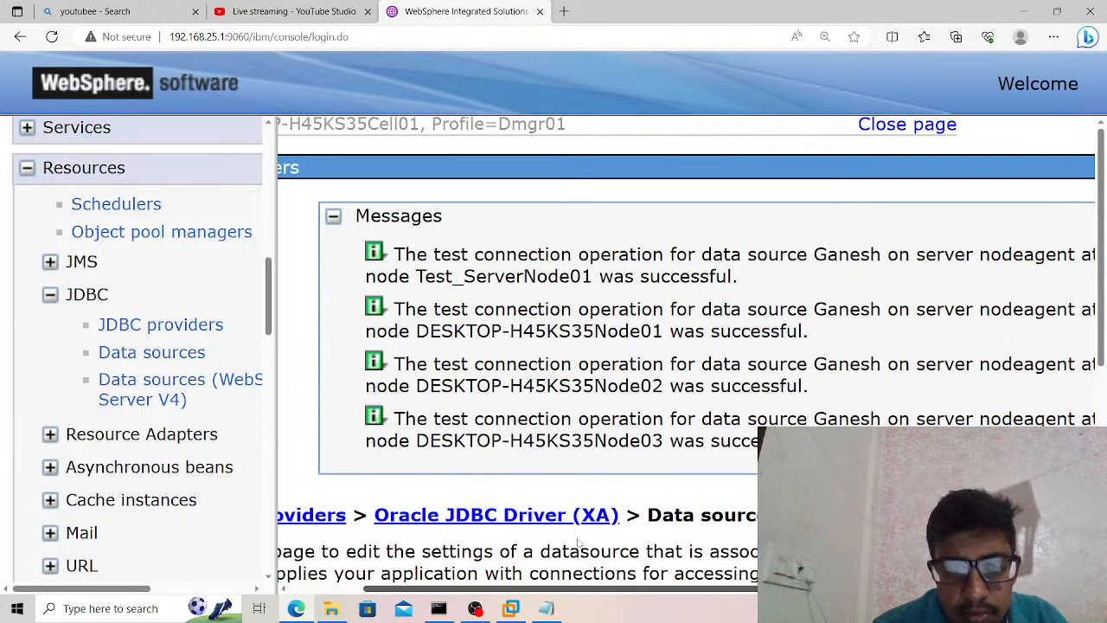
key(ctrl+minus)
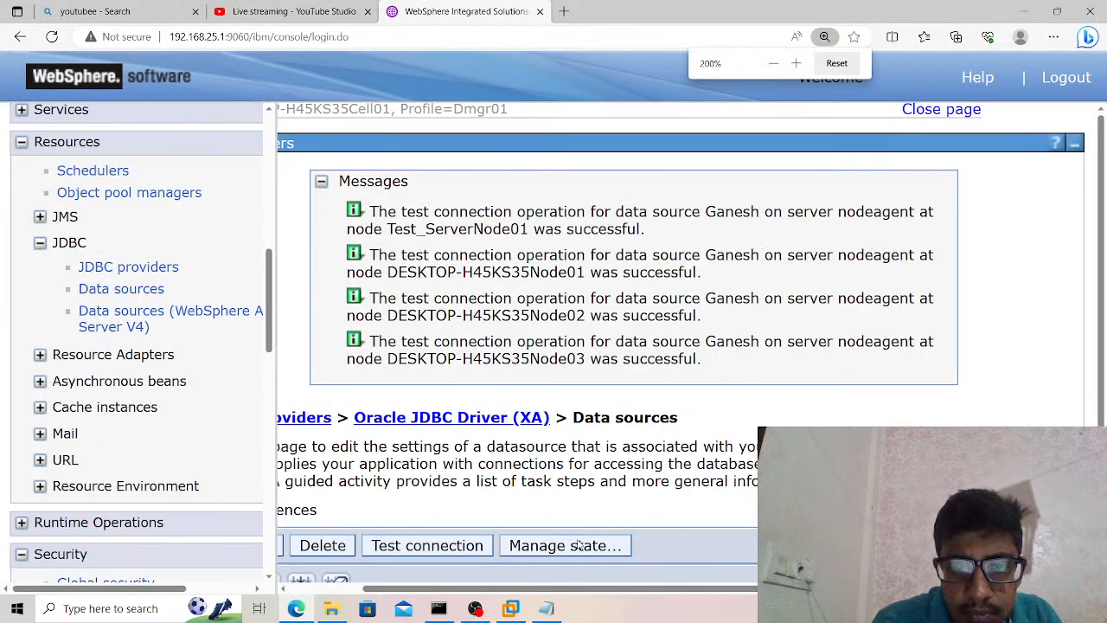
mouse_move(548, 610)
key(ctrl+minus)
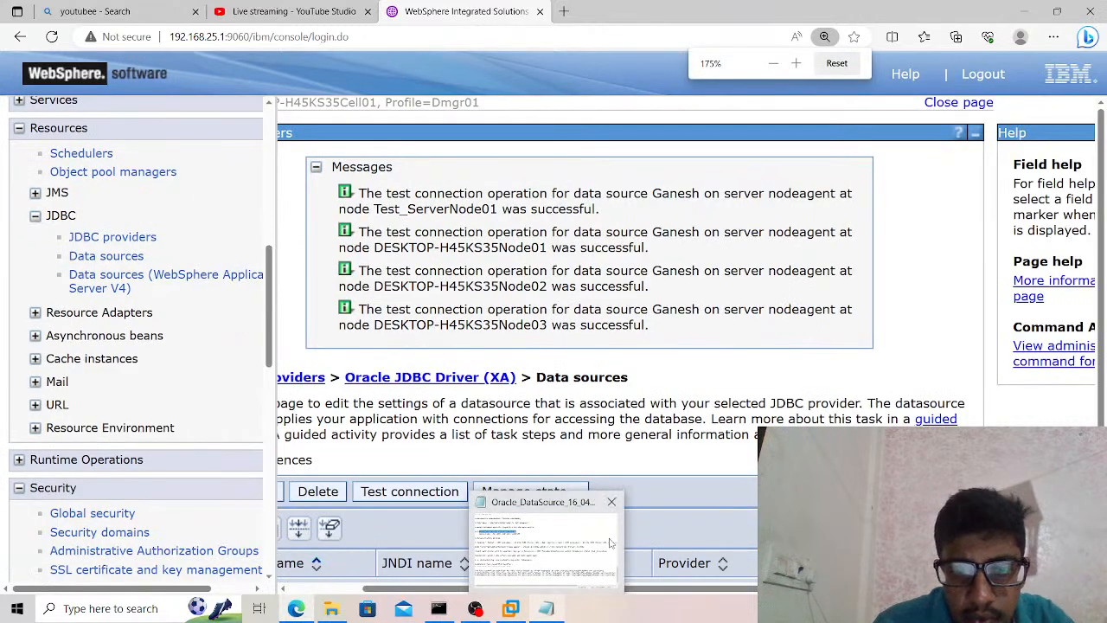
scroll(655, 474, down, 2)
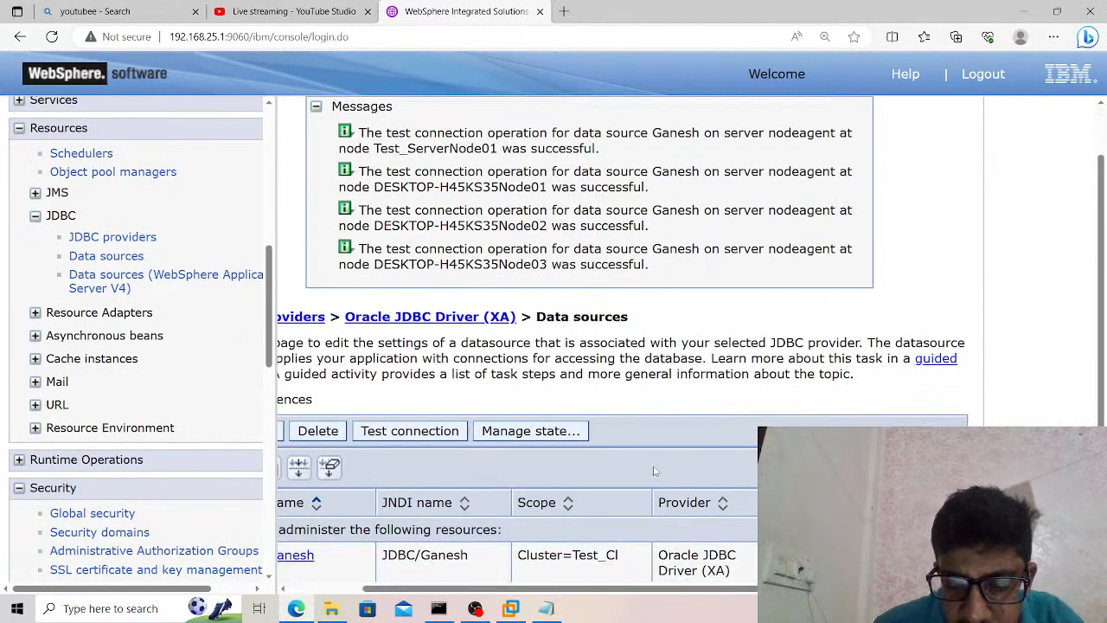
scroll(655, 471, left, 1)
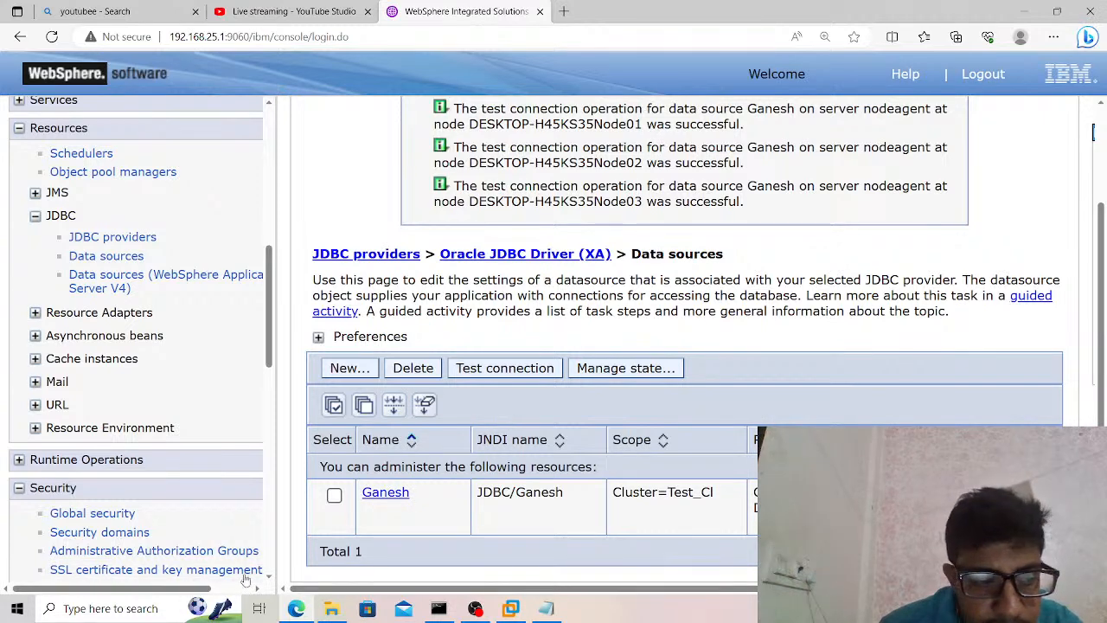
Search Windows for sql and launch SQL Server 2014 Management Studio.
click(158, 609)
text(s)
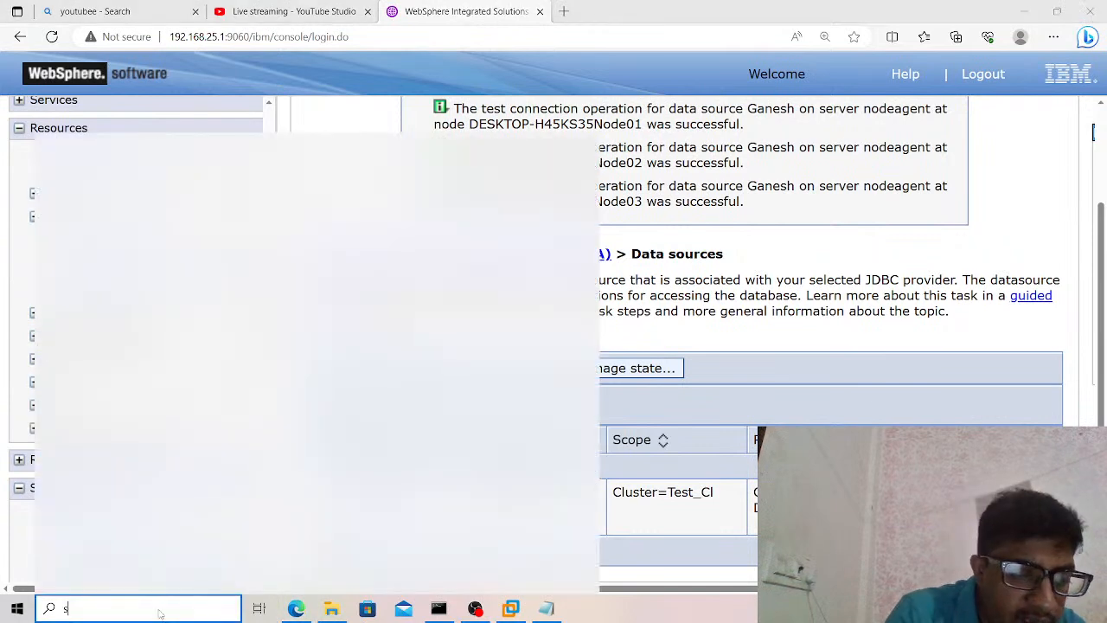
text(ql)
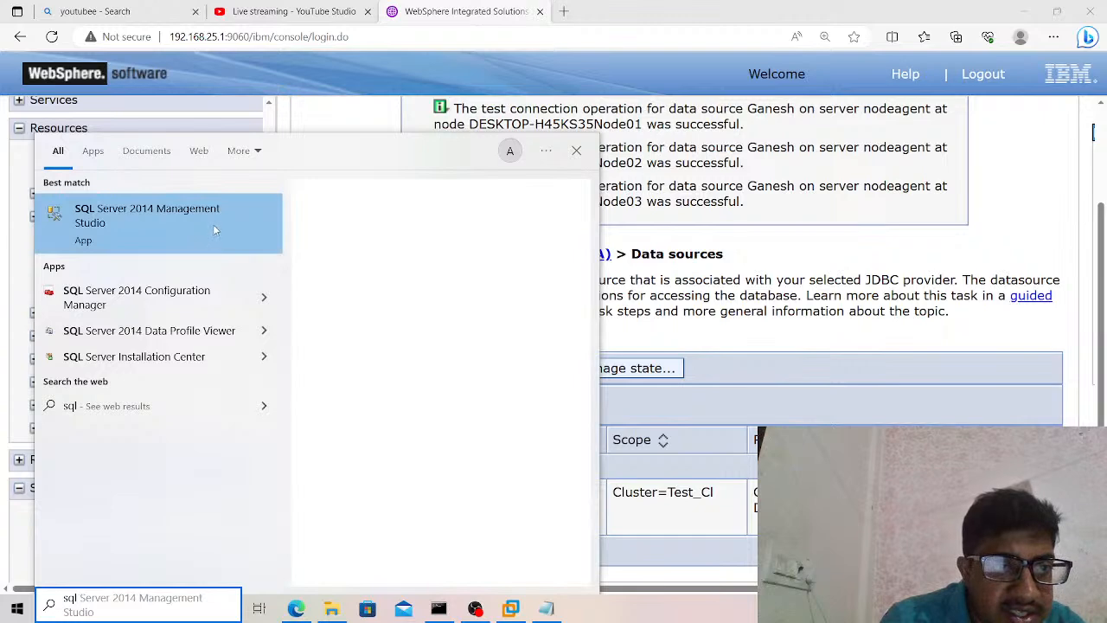
click(214, 228)
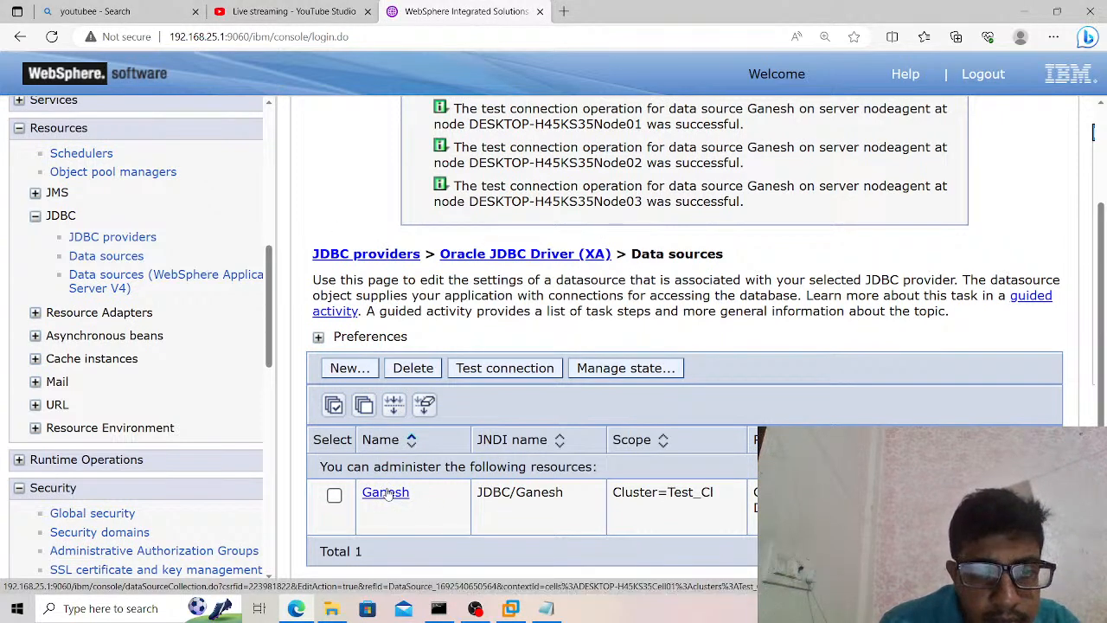
Switch to Notepad and open the notes file Sql Server DataSource (22.2.2022) from the Softwares > DataSource Notes folder.
click(545, 609)
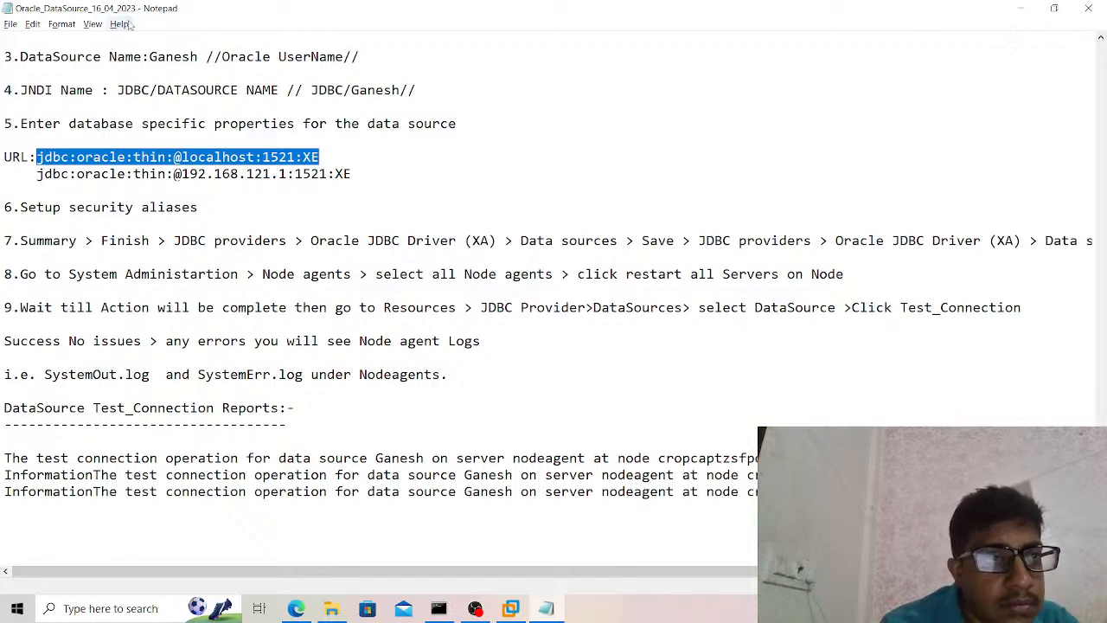
click(10, 24)
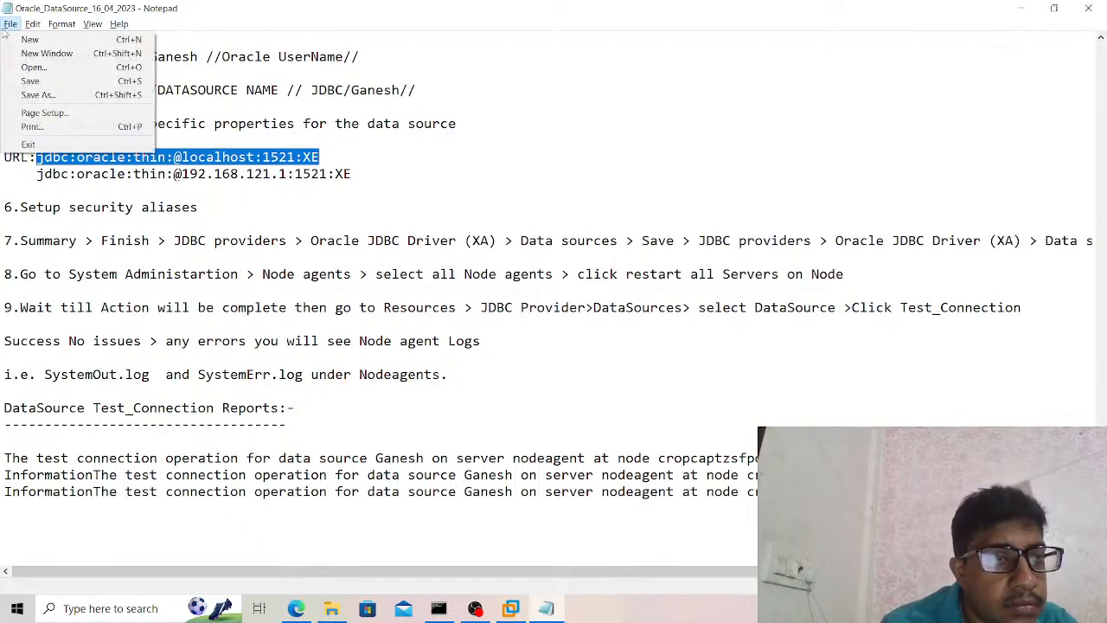
click(35, 68)
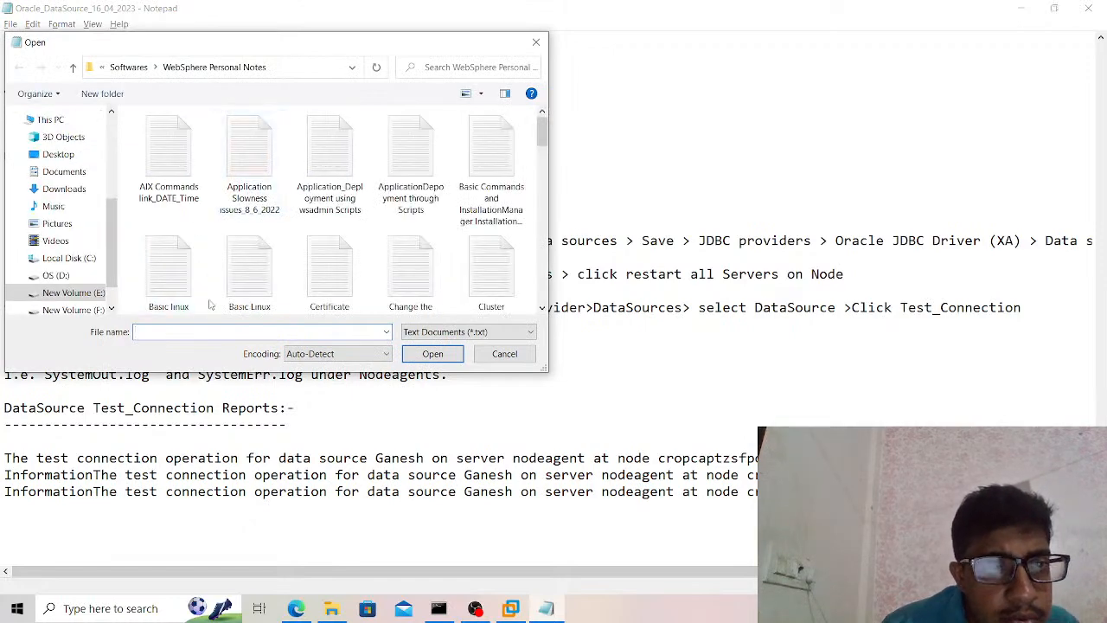
click(128, 67)
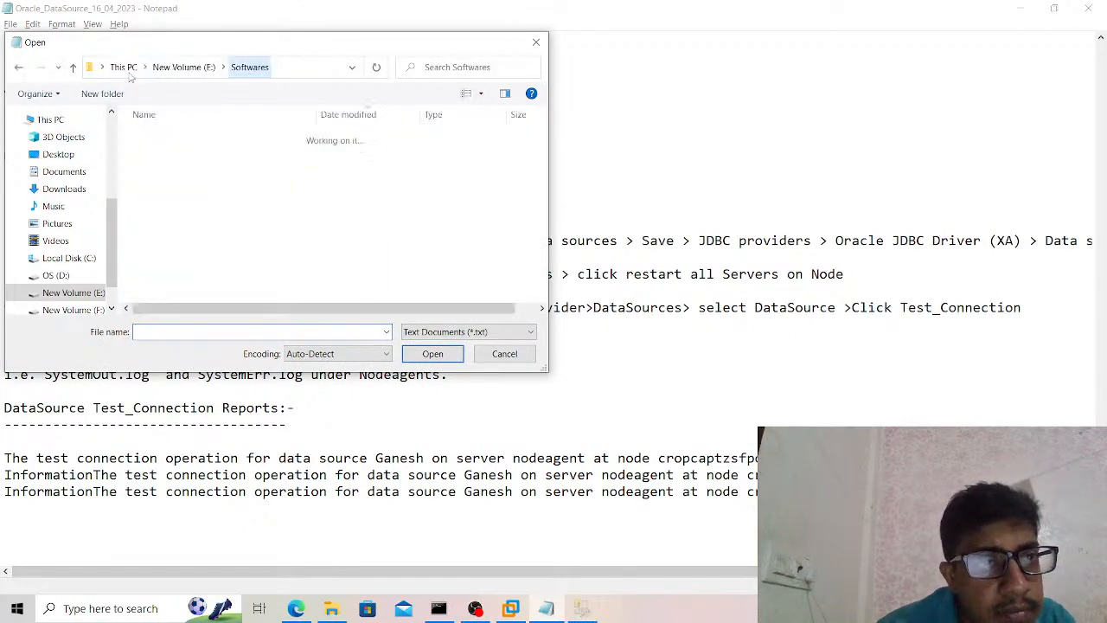
text(D)
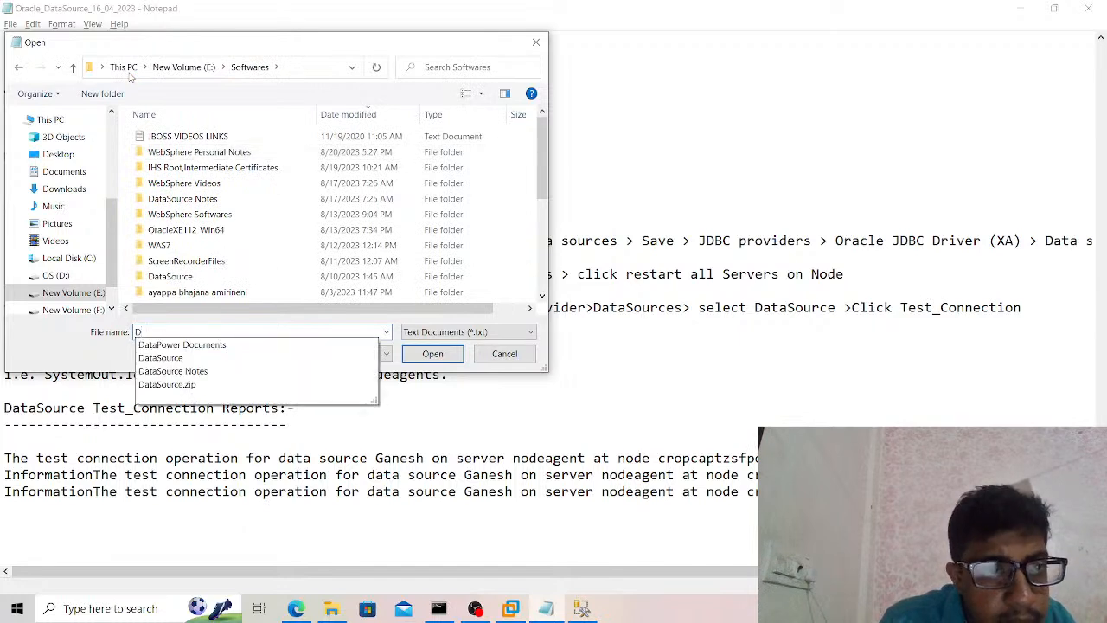
click(164, 371)
drag(402, 372, 402, 325)
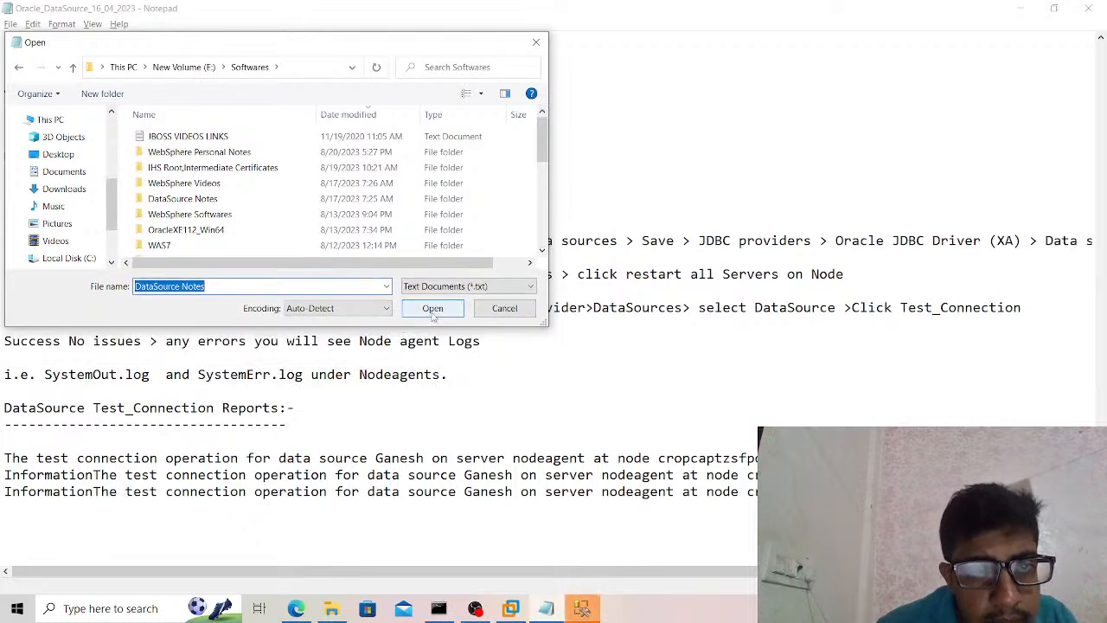
click(432, 313)
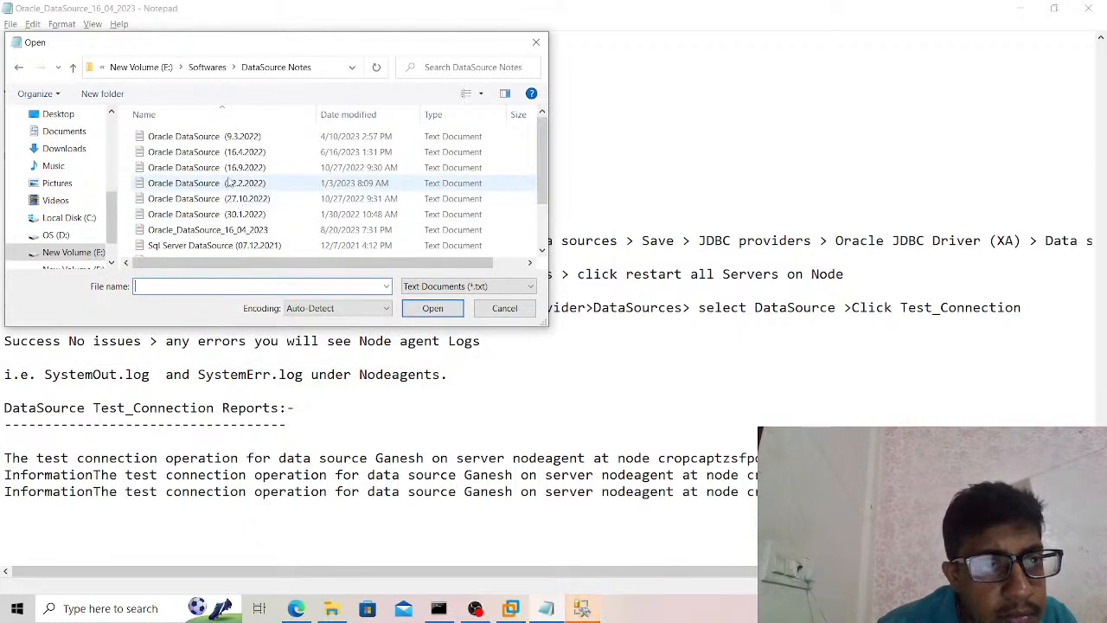
drag(544, 175, 547, 213)
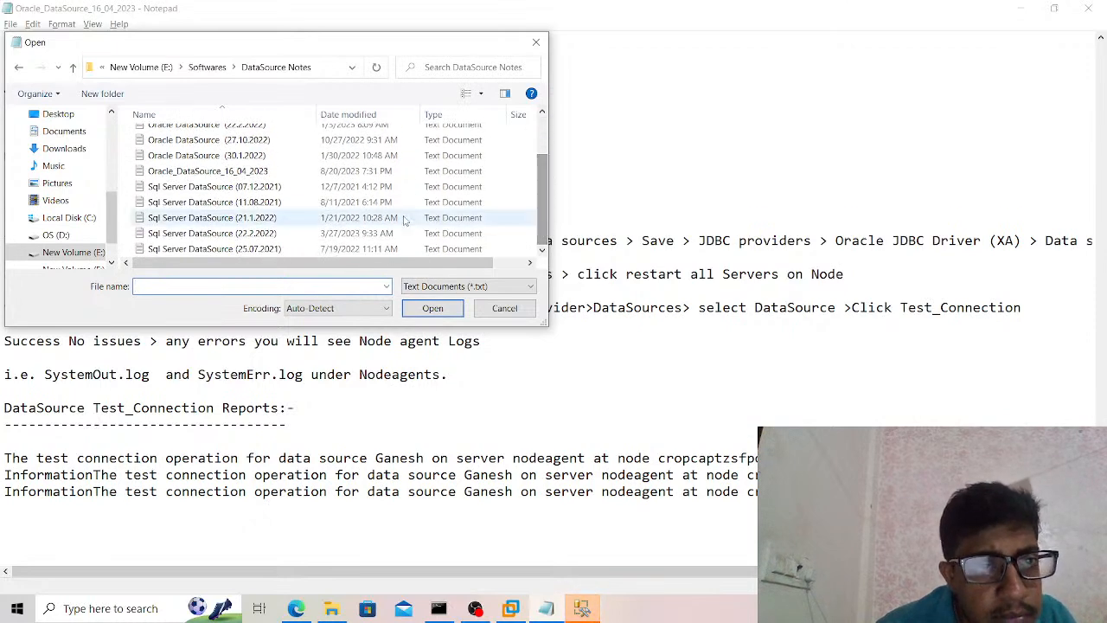
click(285, 236)
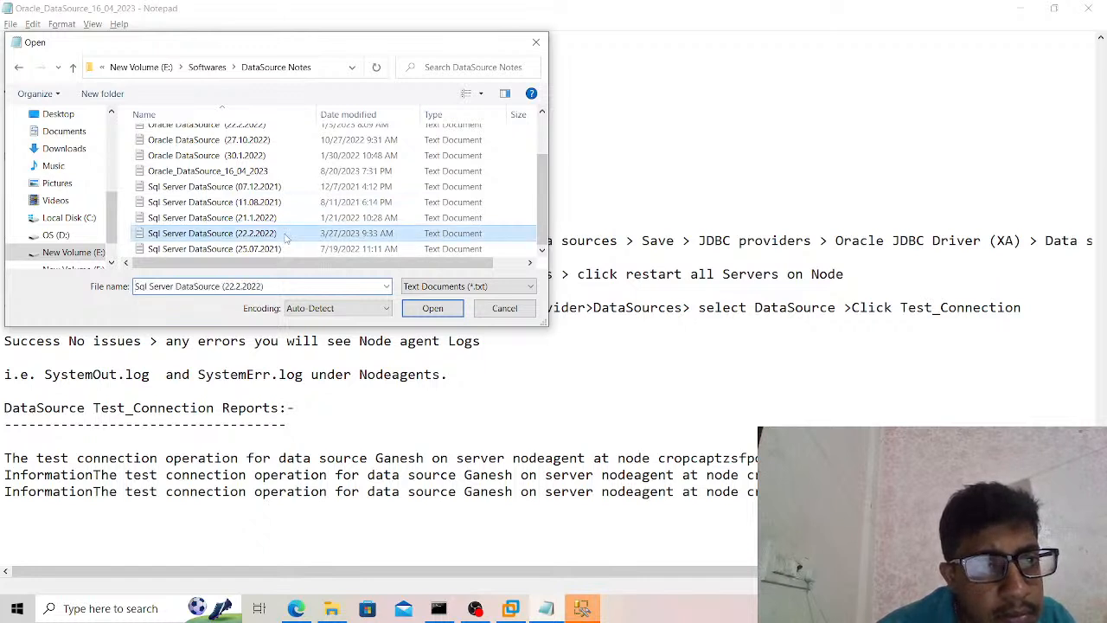
click(432, 309)
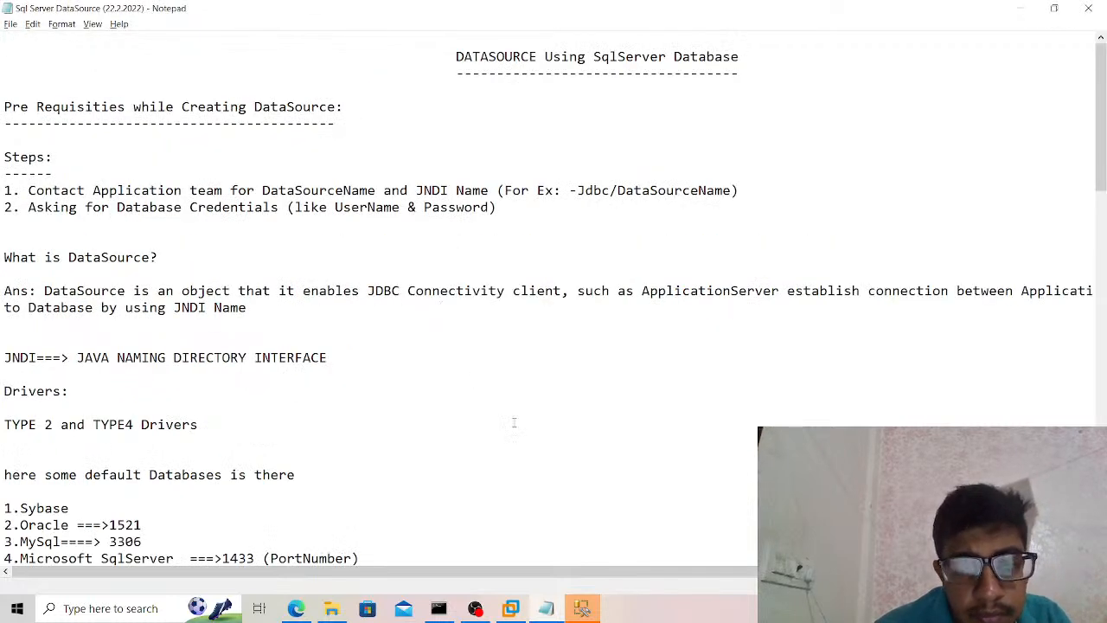
Switch to SQL Server Management Studio and connect to the SQLEXPRESS database engine as sa, entering the login password.
click(581, 608)
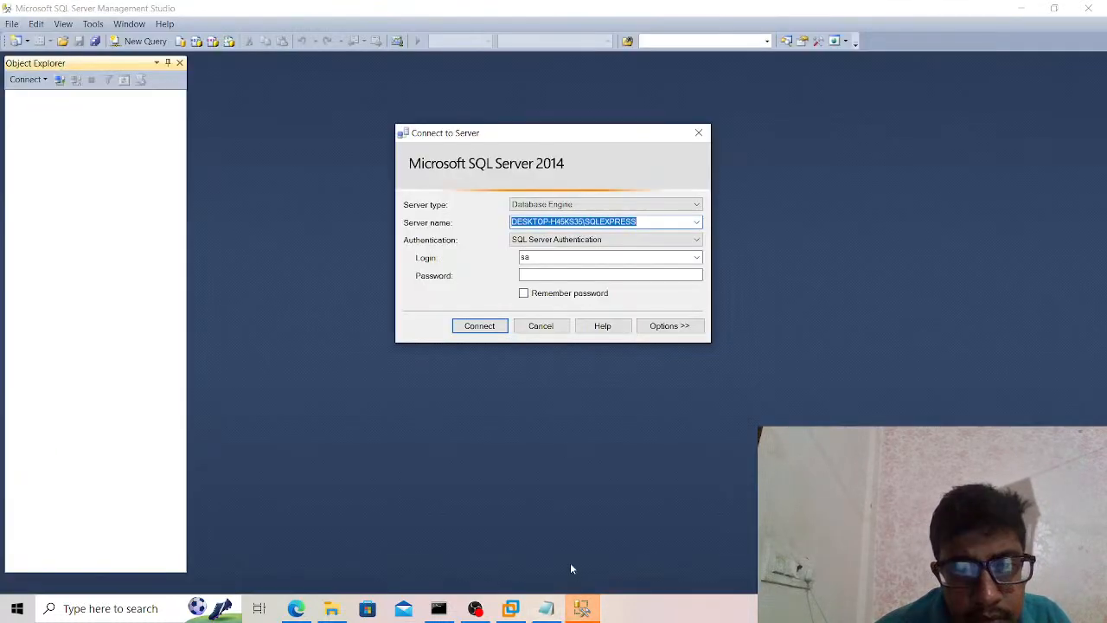
click(558, 272)
text(*****)
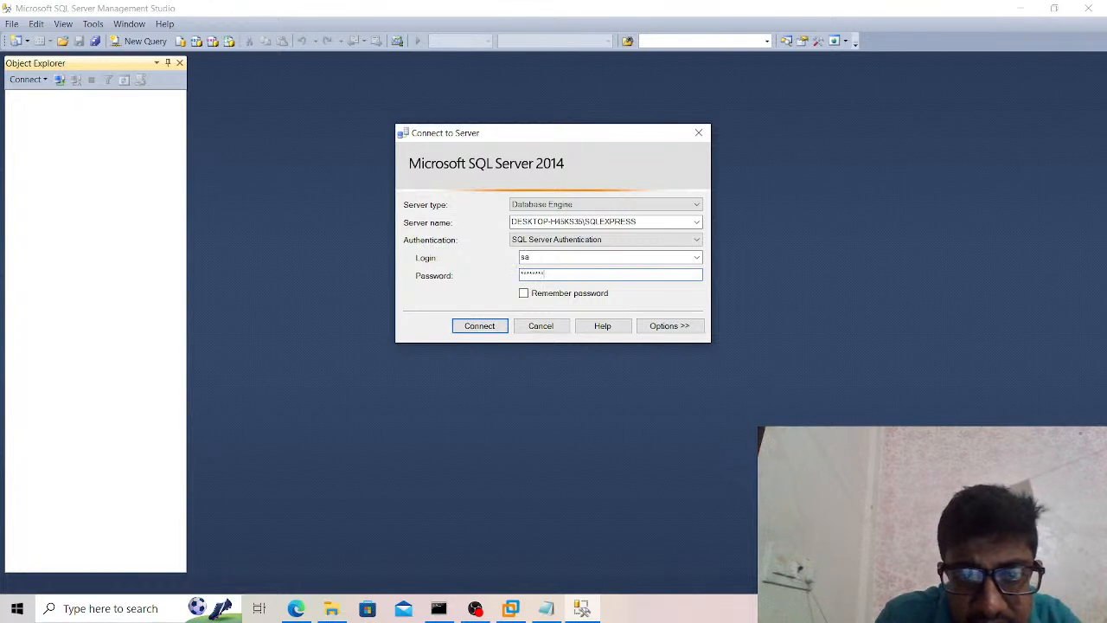
click(493, 332)
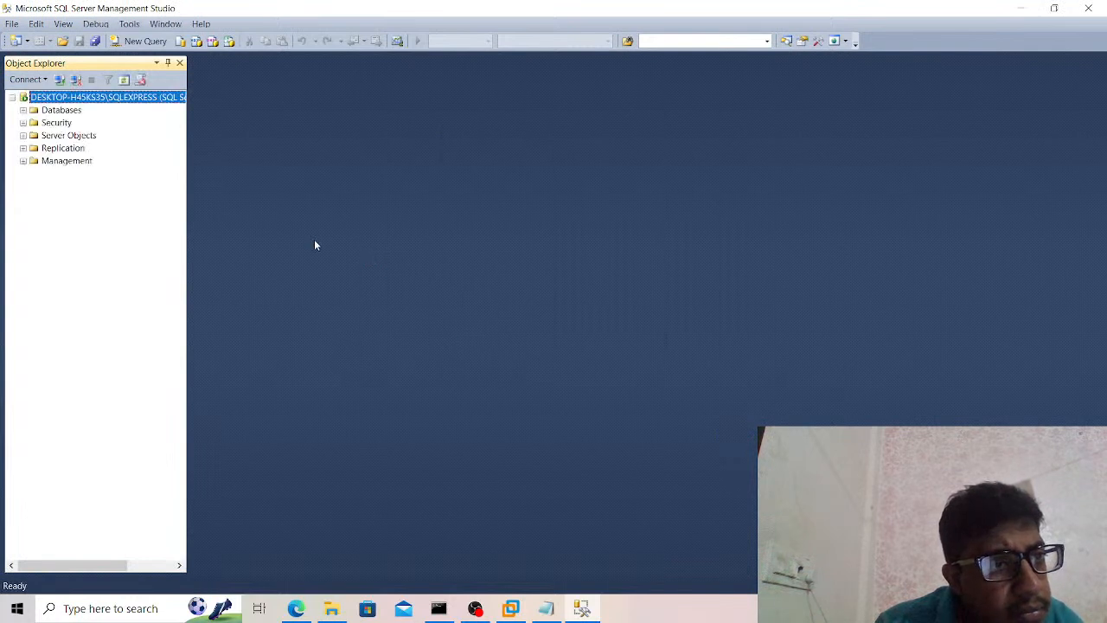
Expand the user database in the object tree down to the columns of its dbo.Employee table.
click(23, 111)
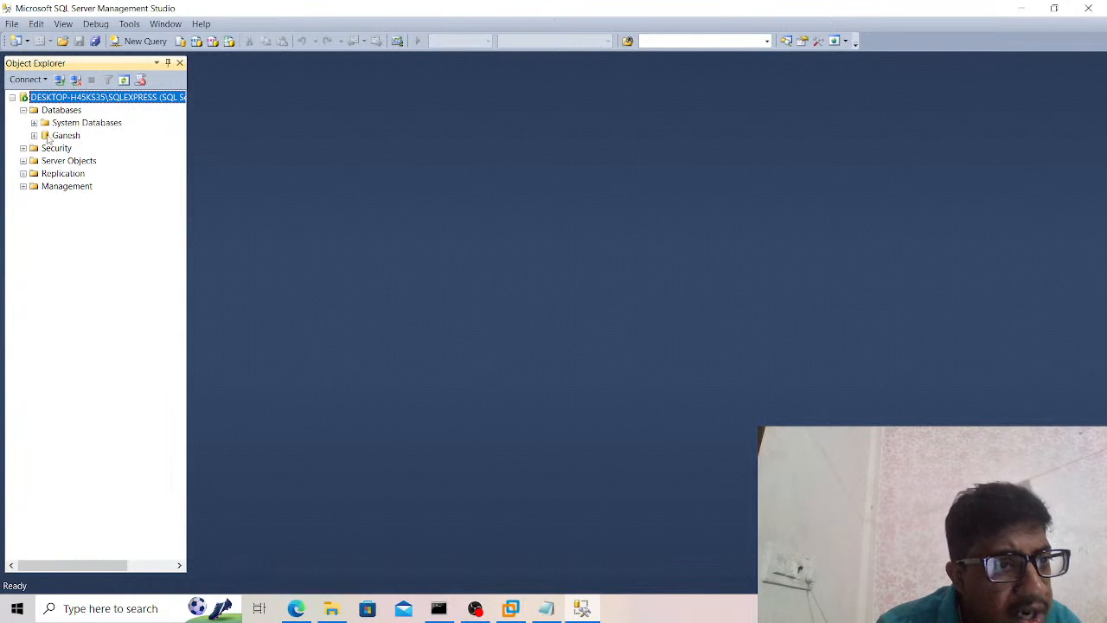
click(34, 137)
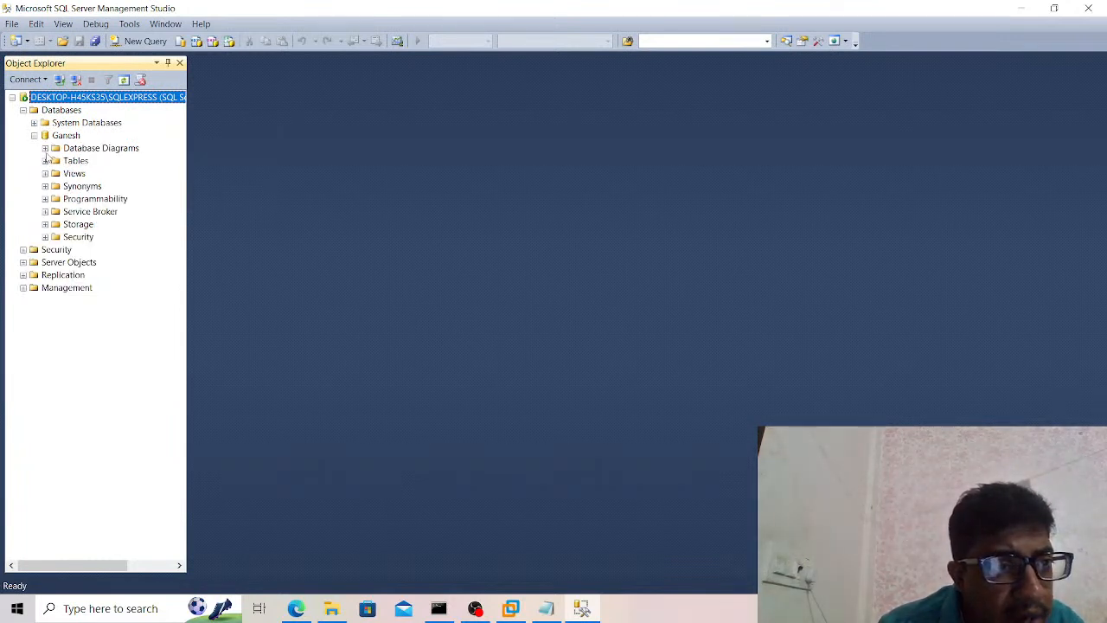
click(45, 160)
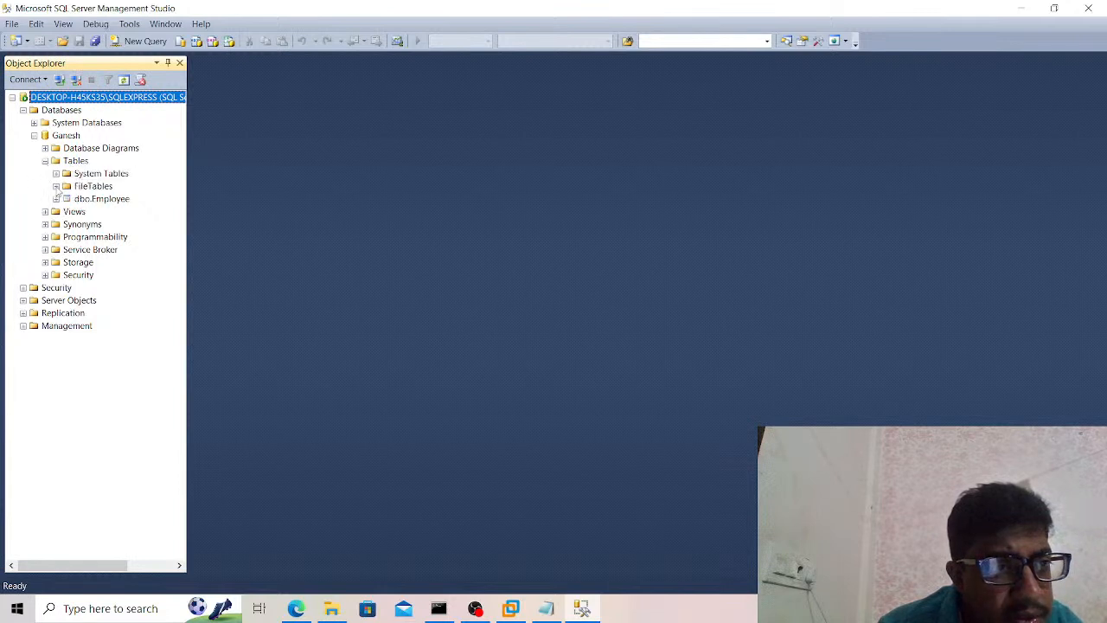
click(56, 200)
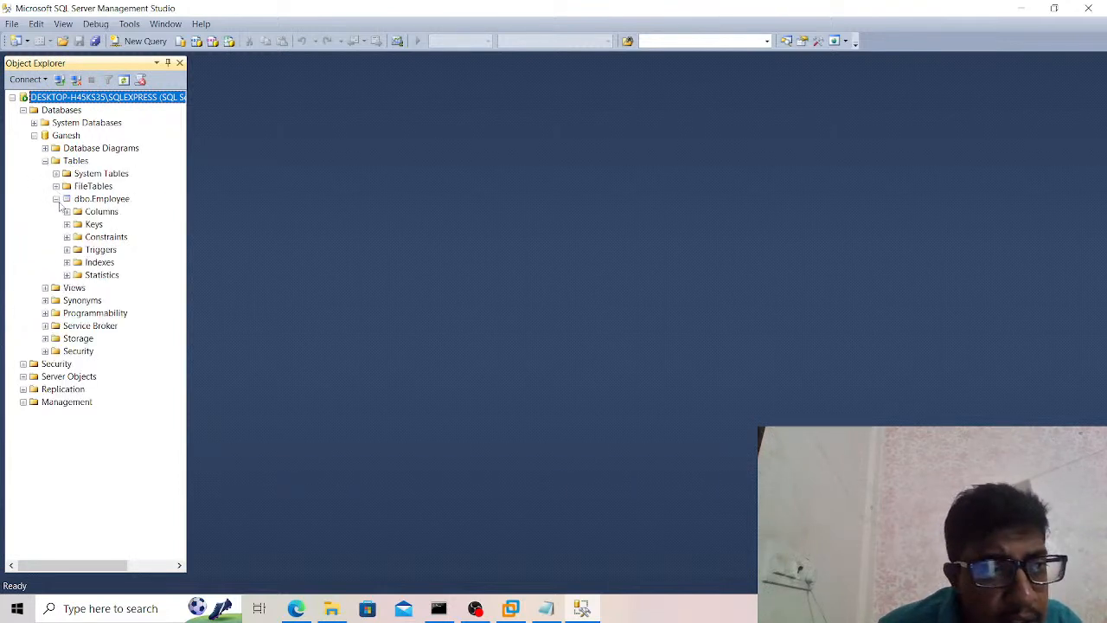
click(73, 215)
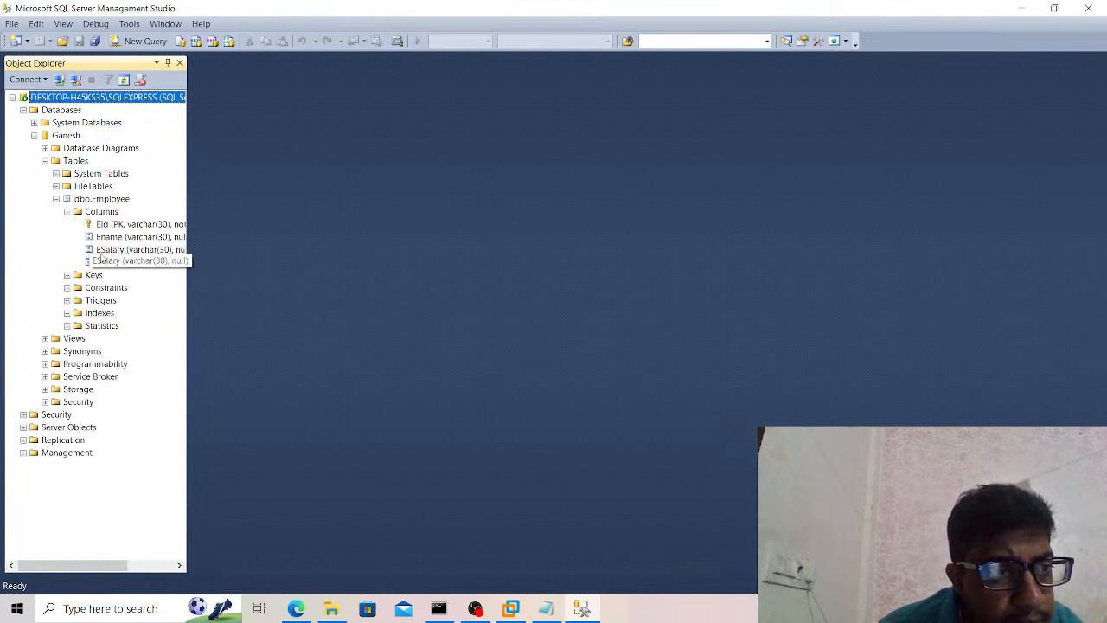
Open a new query and execute a use statement that switches it to the user database.
click(129, 43)
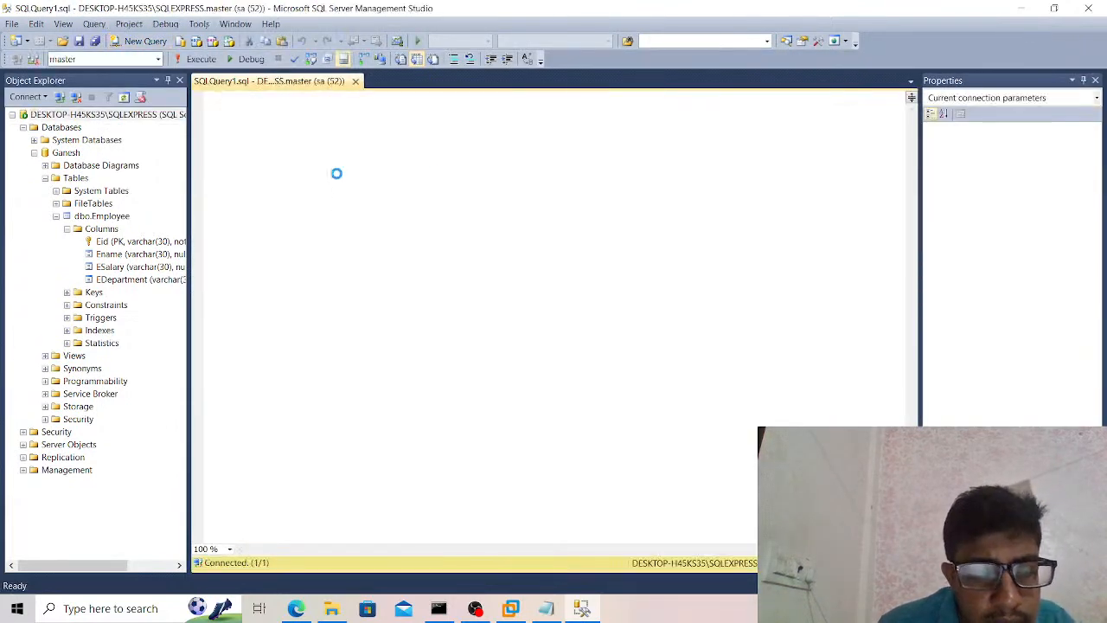
text(use Ganesh)
key(ctrl+a)
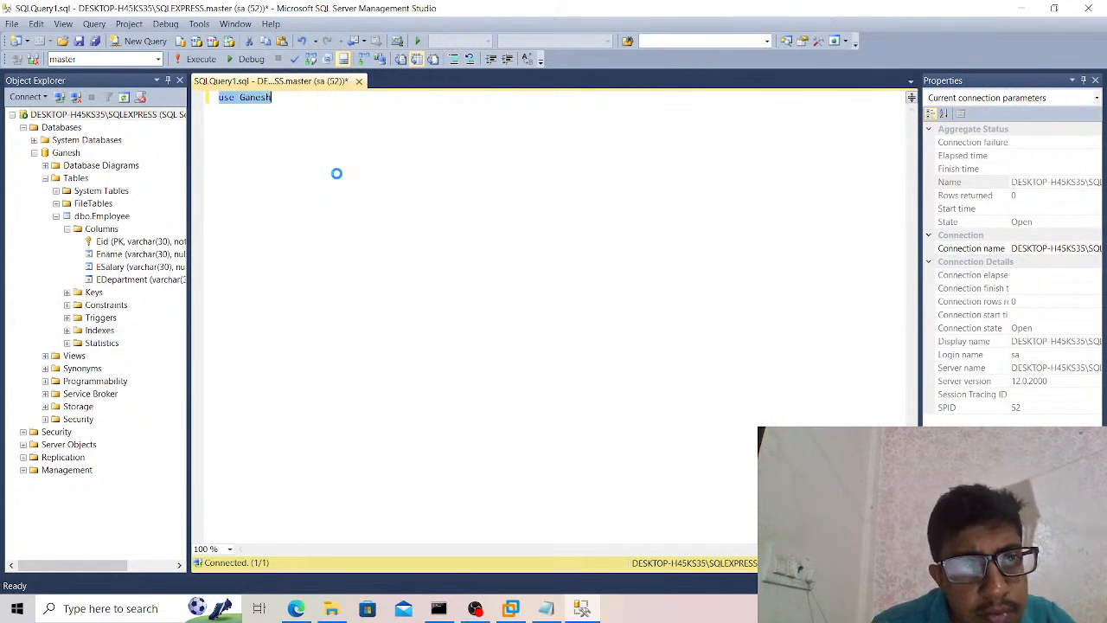
click(199, 60)
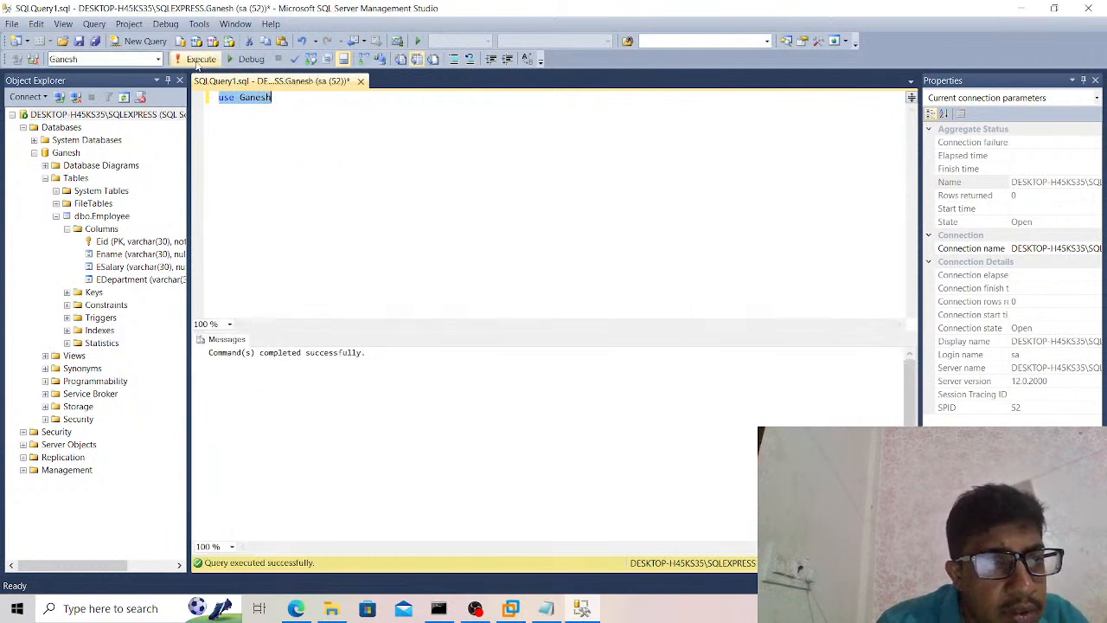
Add the query select * from Employee below the use statement and execute only that line.
click(293, 127)
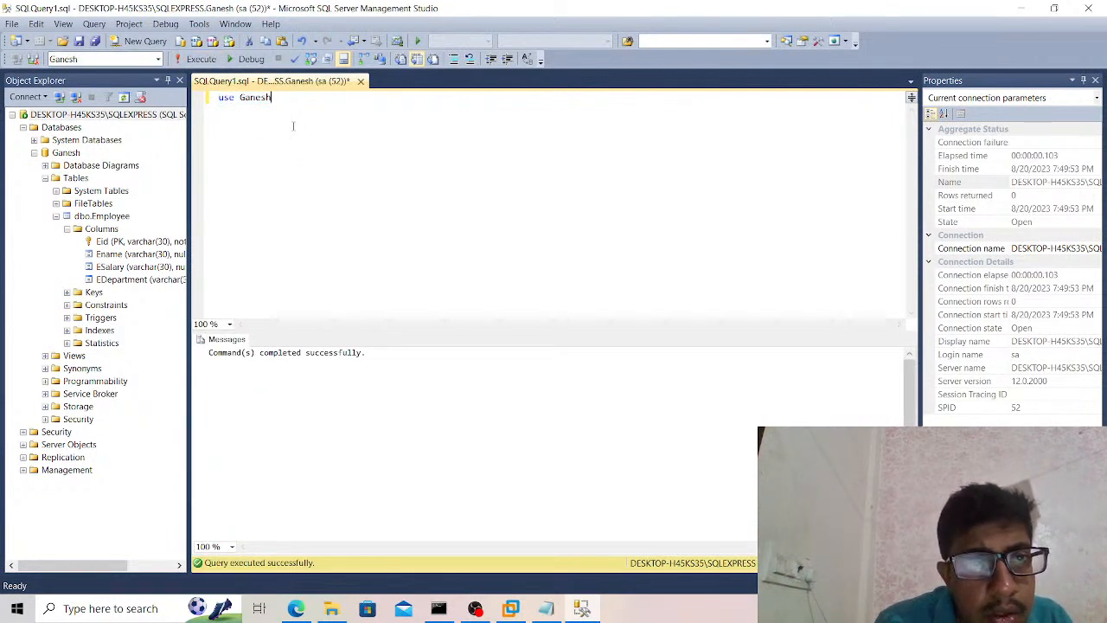
key(Return)
key(Return)
text(select * from E)
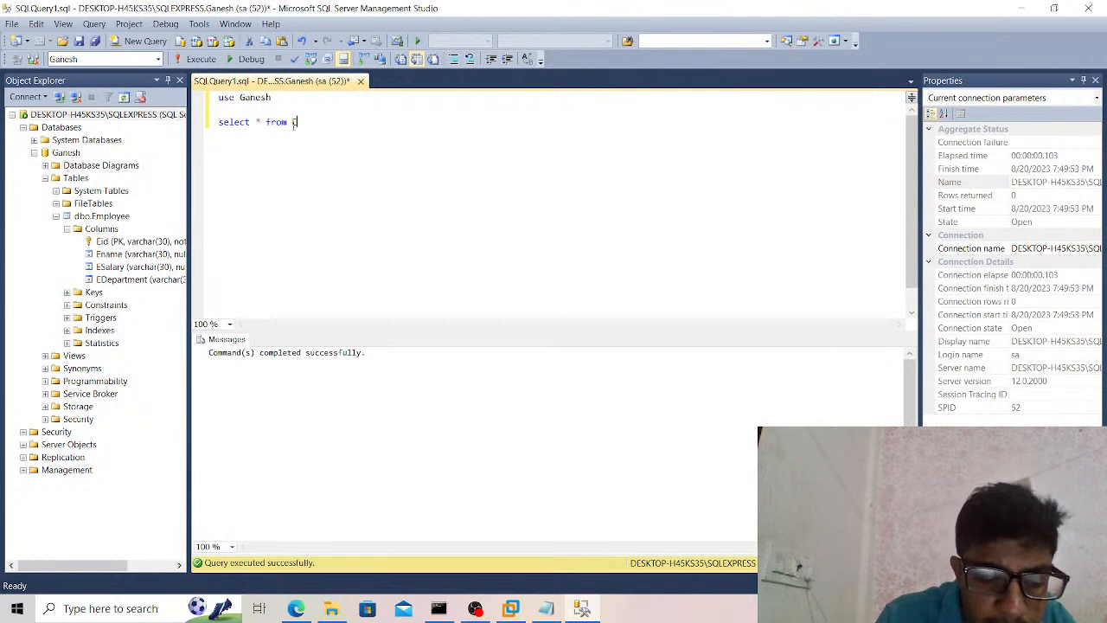
text(mployee)
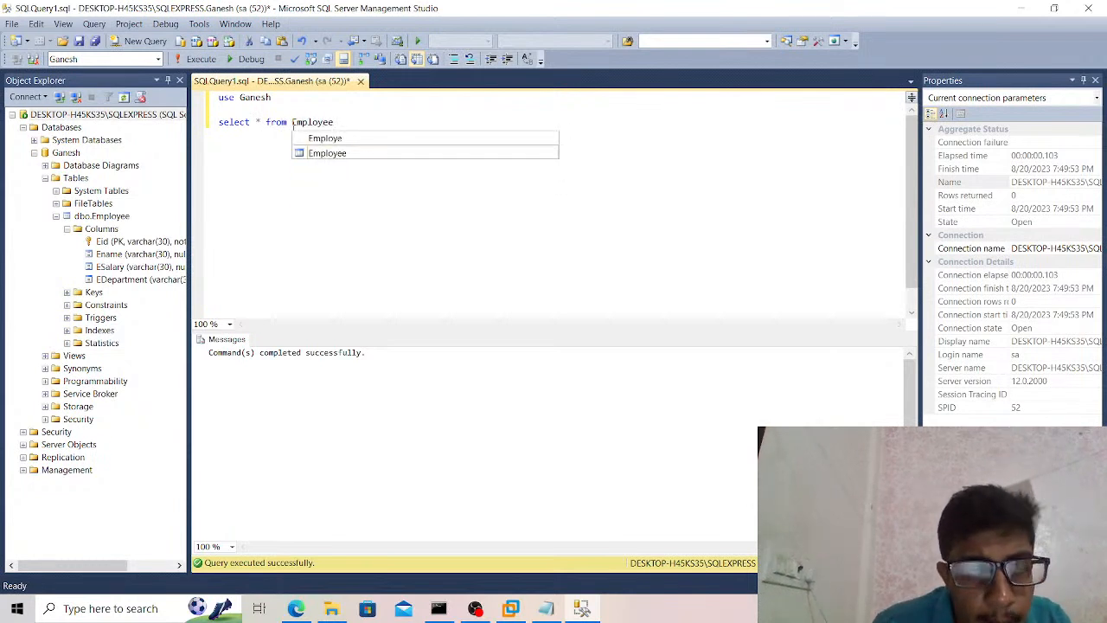
key(ctrl+a)
click(294, 127)
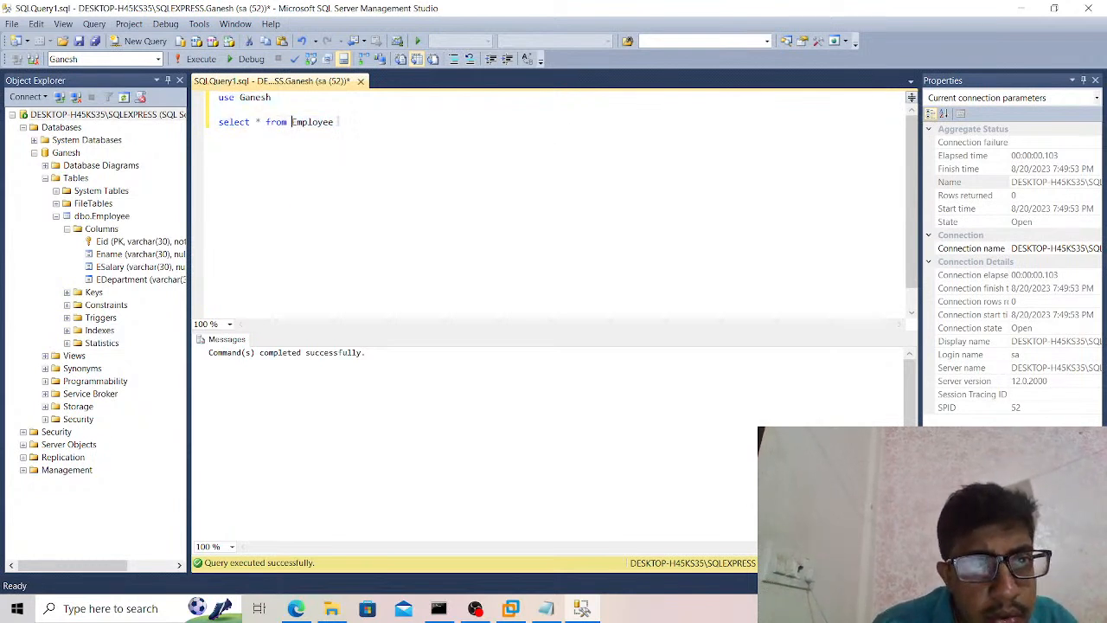
drag(336, 122, 217, 122)
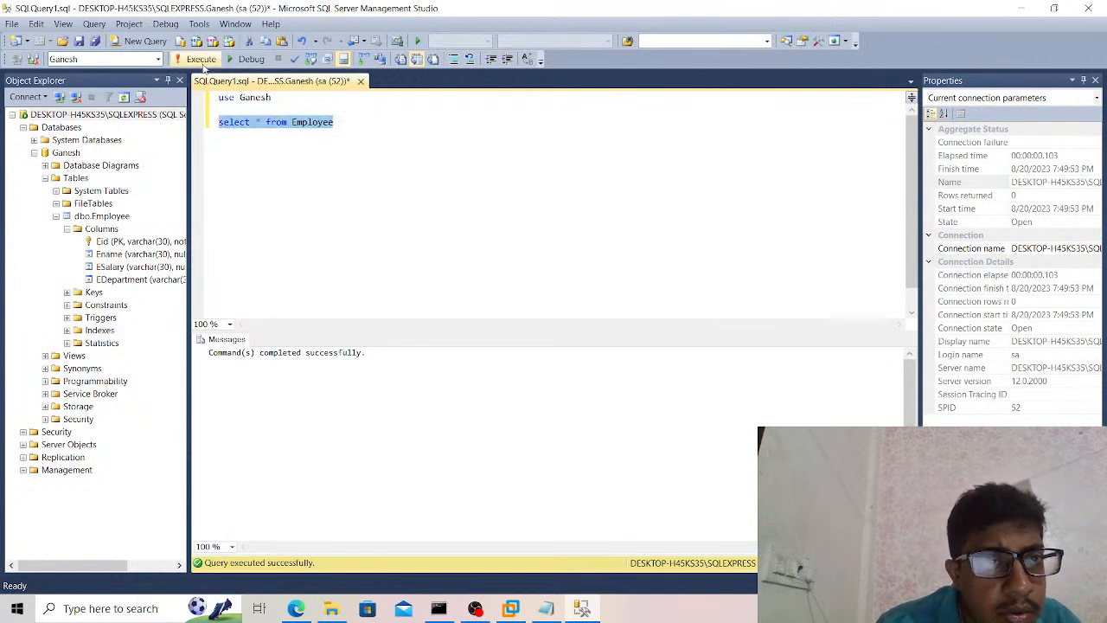
click(202, 62)
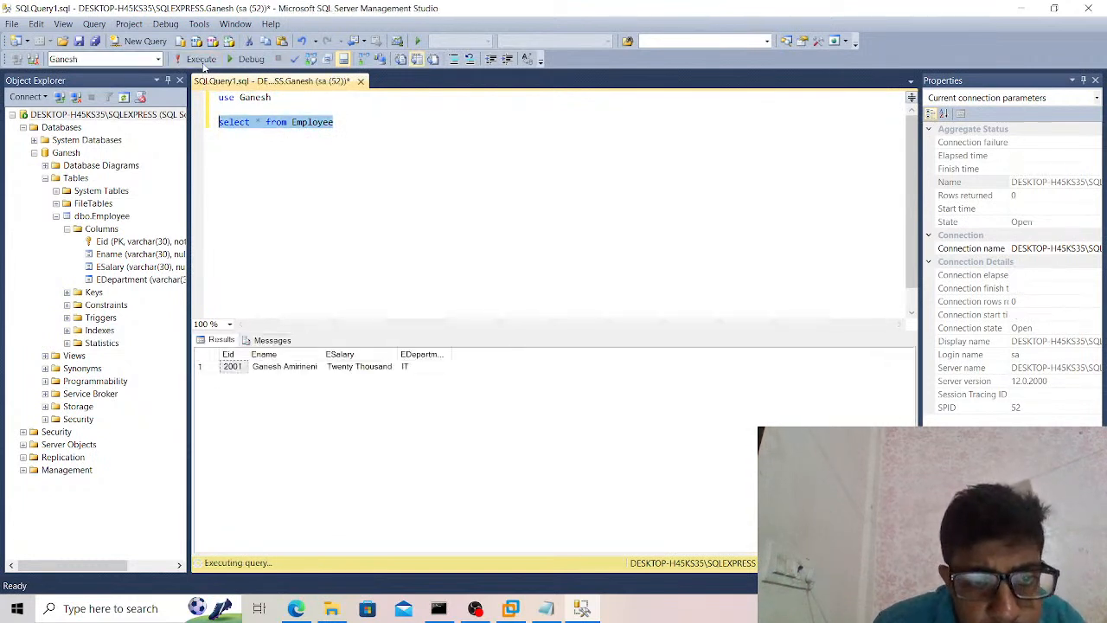
click(345, 413)
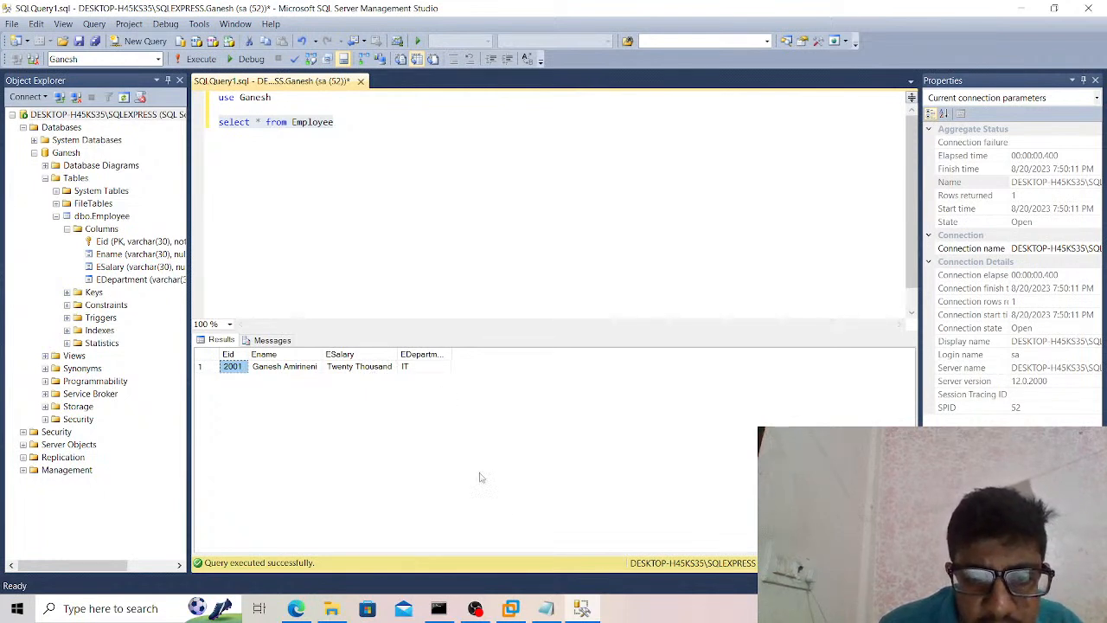
Switch to the WebSphere console in Edge and open the Oracle XA data source's connection pool properties.
click(297, 609)
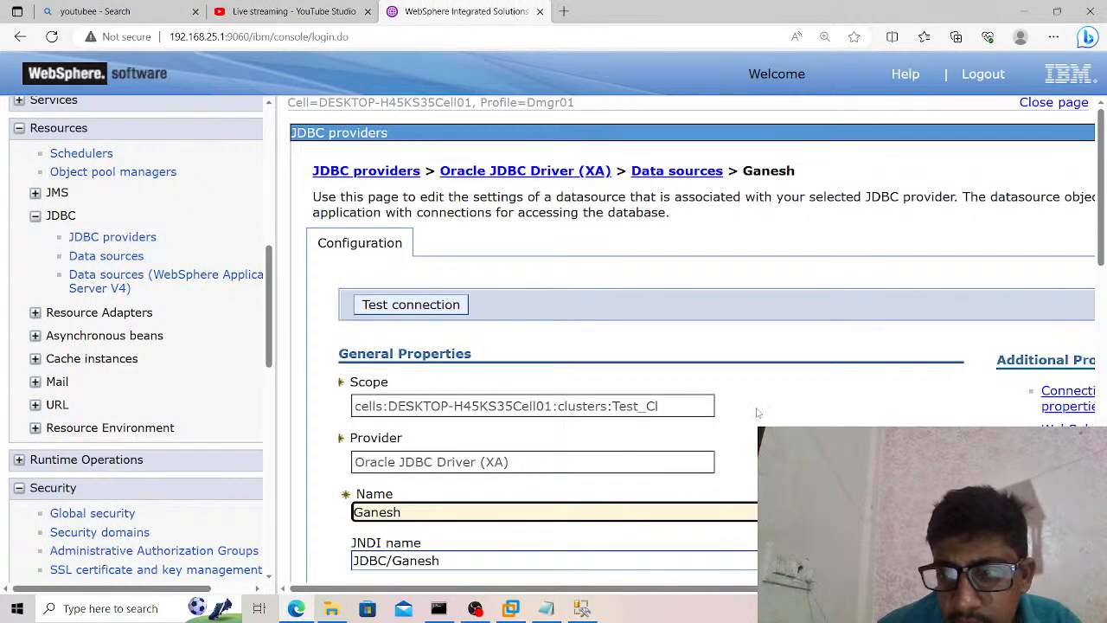
scroll(758, 413, right, 2)
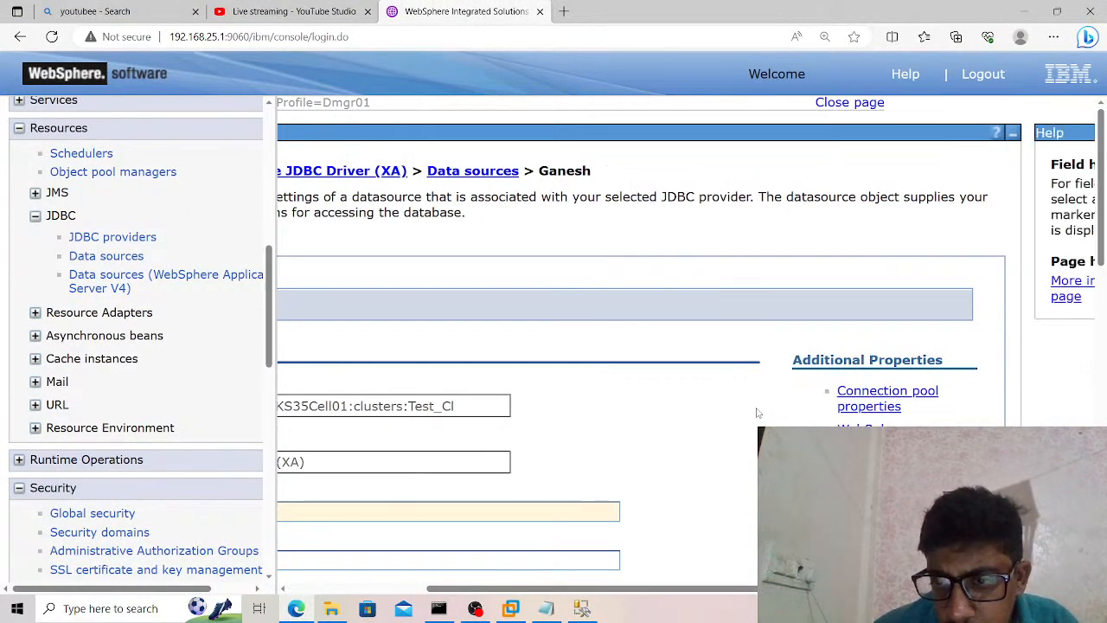
click(872, 413)
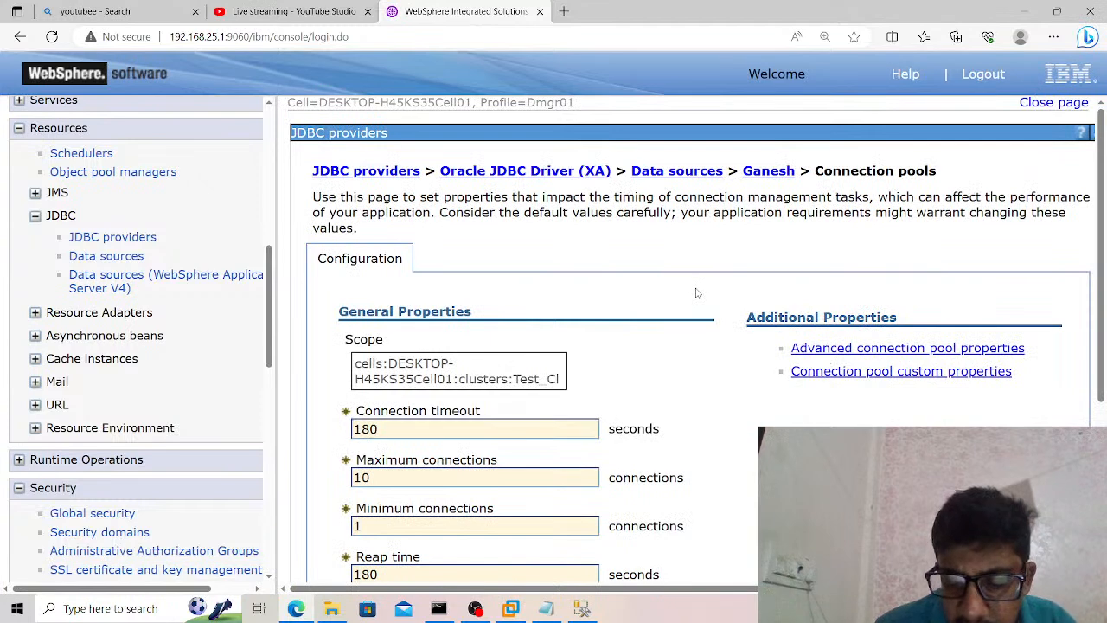
scroll(697, 293, down, 3)
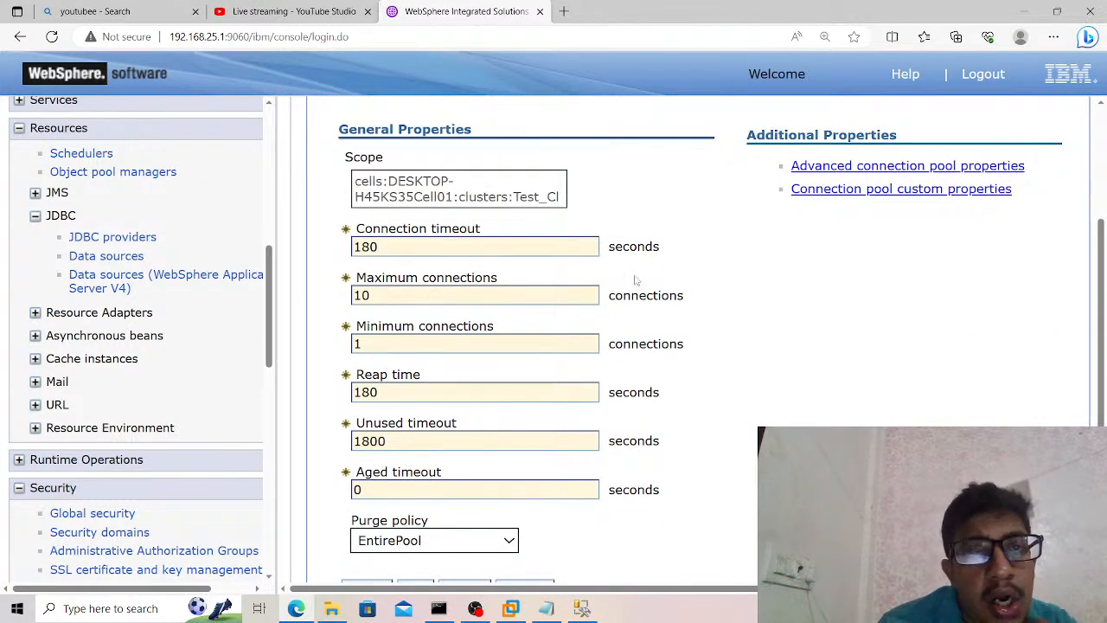
Examine the pool's timeouts, maximum and minimum connections and purge policy options, leaving the page without changes.
mouse_move(539, 245)
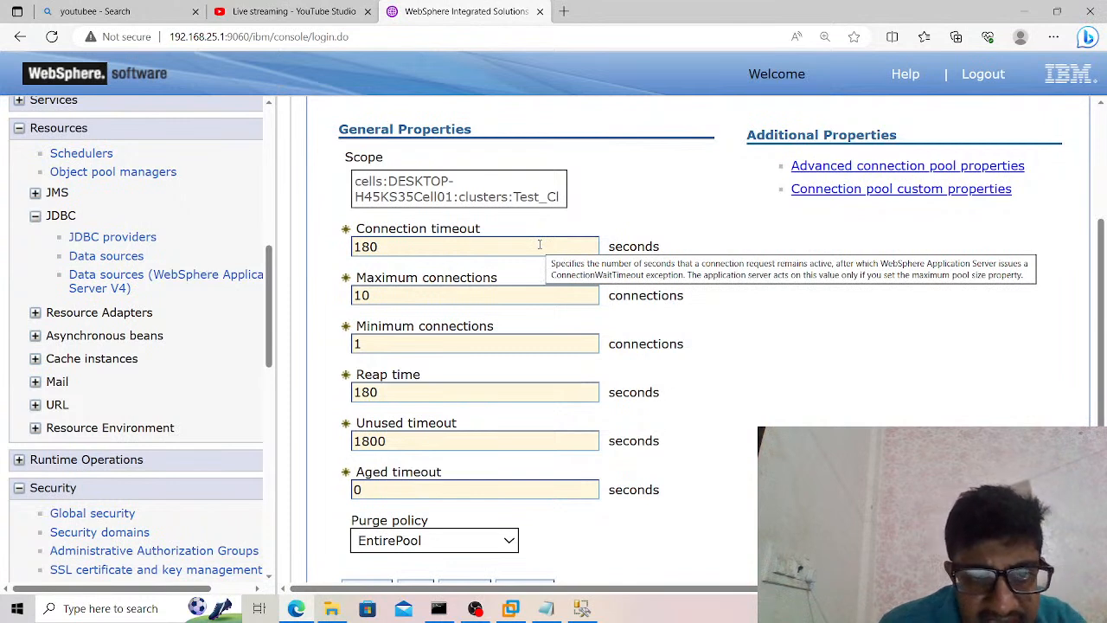
click(539, 245)
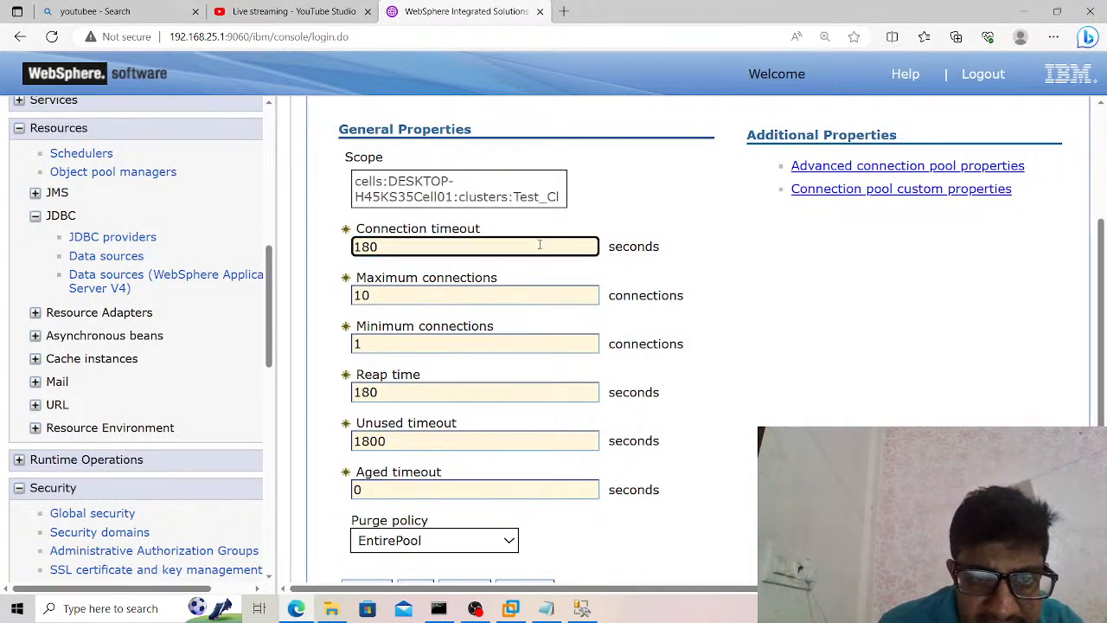
drag(407, 245, 353, 247)
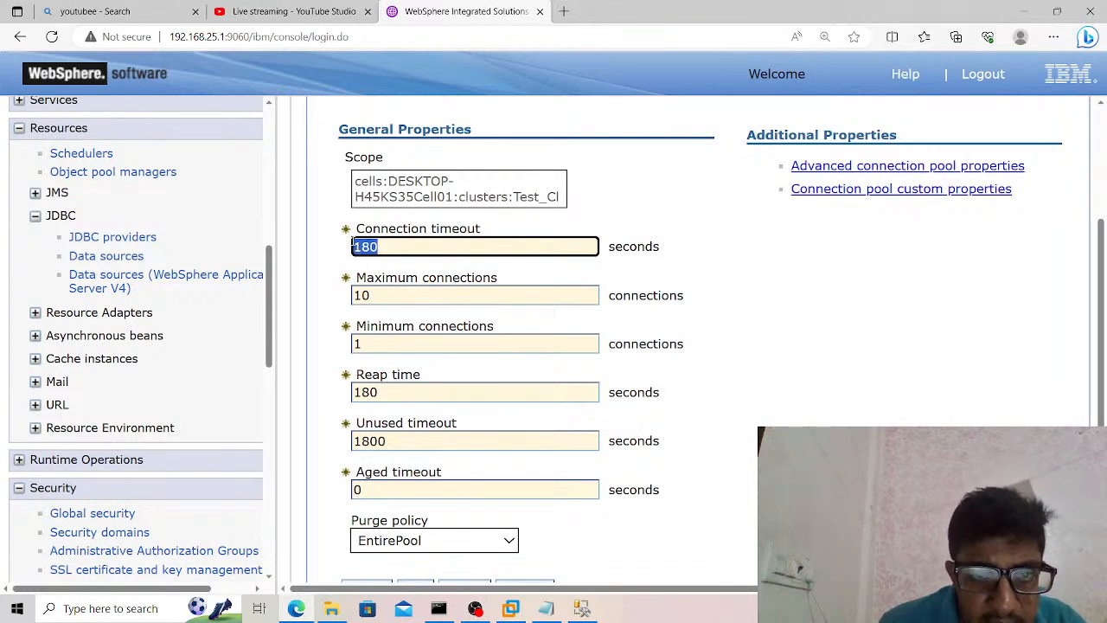
click(450, 261)
click(402, 346)
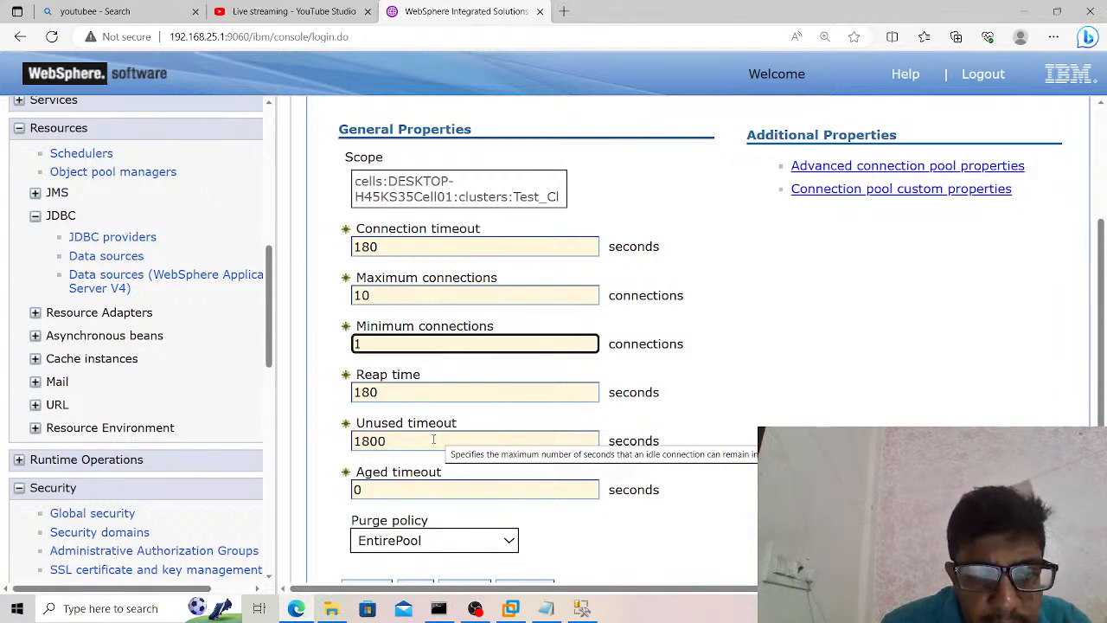
click(731, 436)
scroll(731, 437, down, 1)
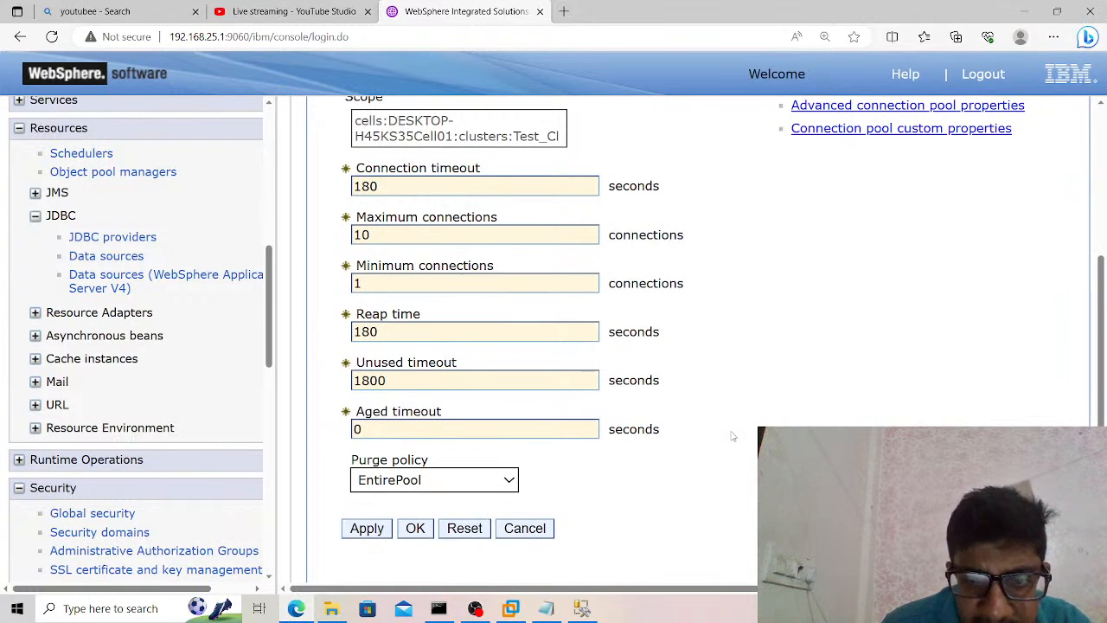
click(477, 486)
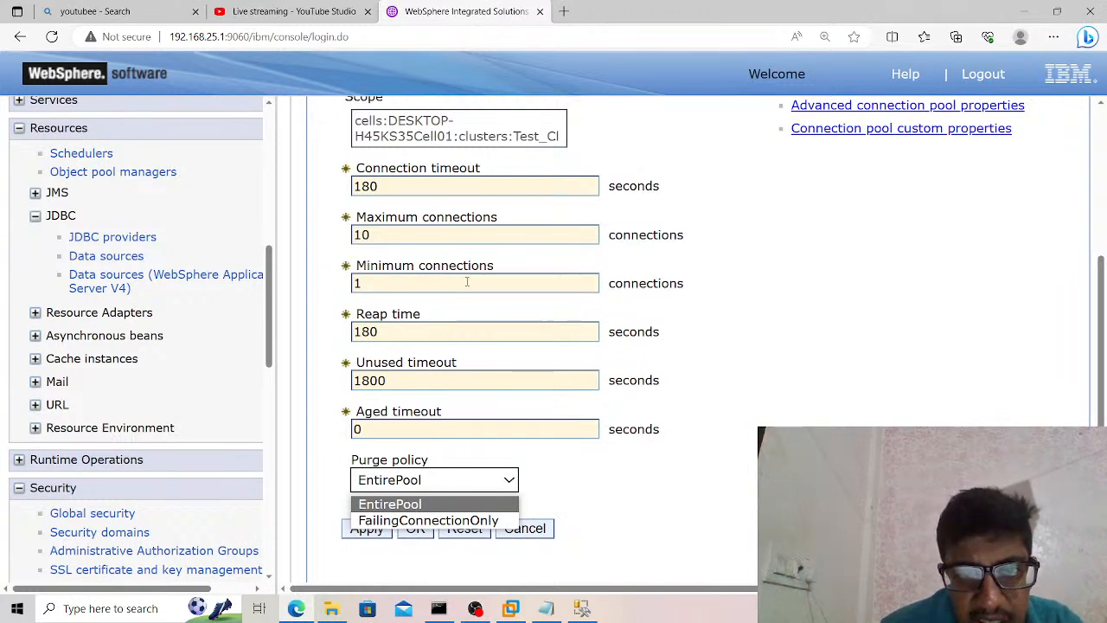
click(532, 533)
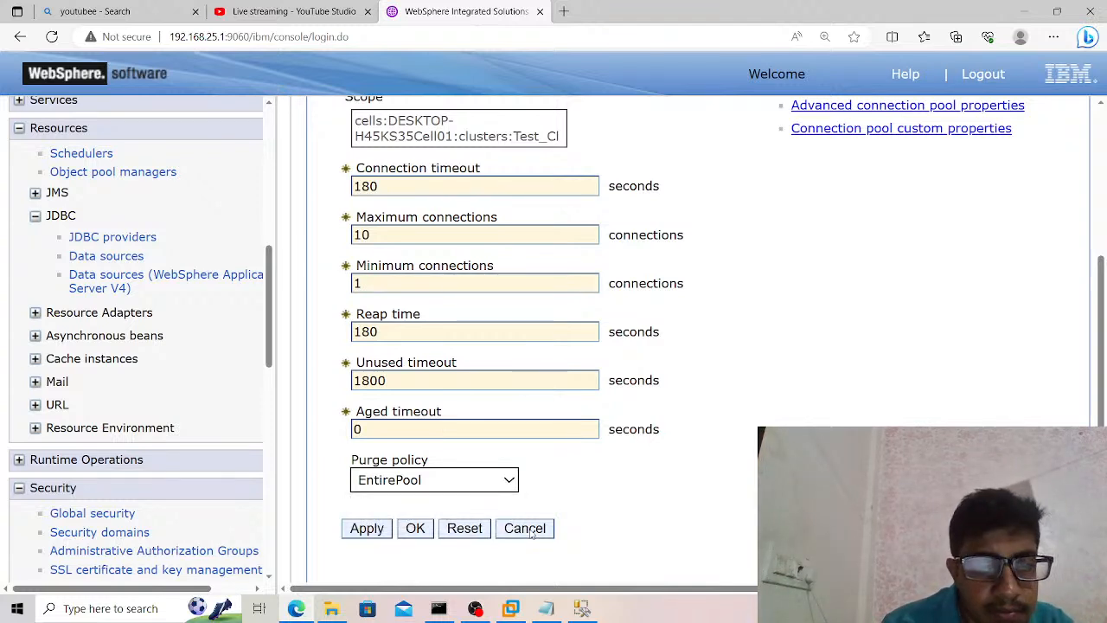
click(530, 530)
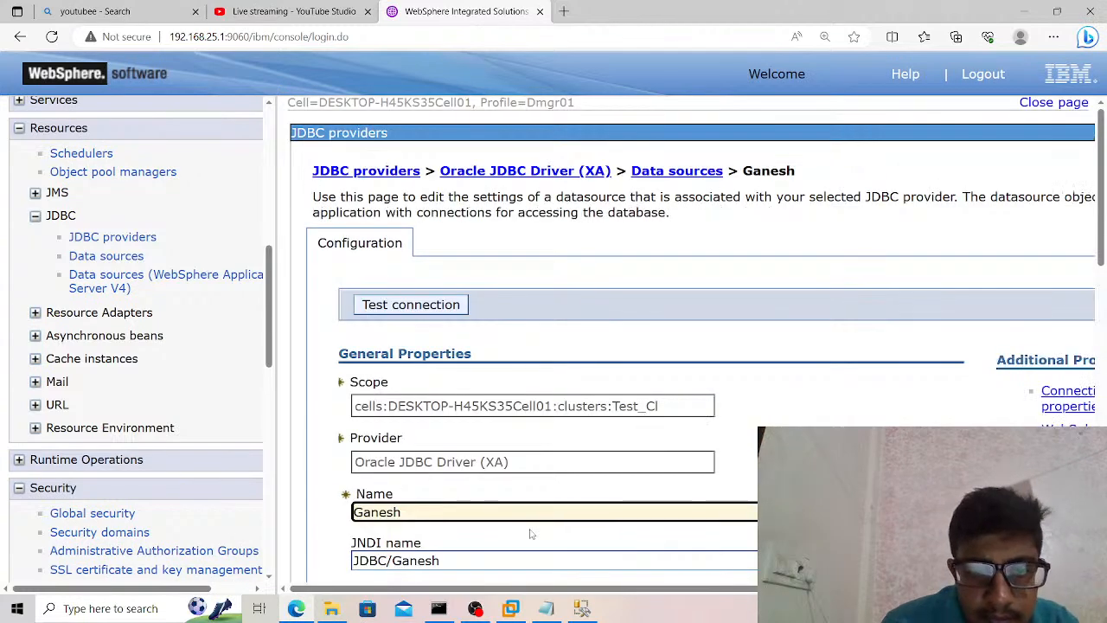
Test the connection of the Oracle XA data source.
click(430, 305)
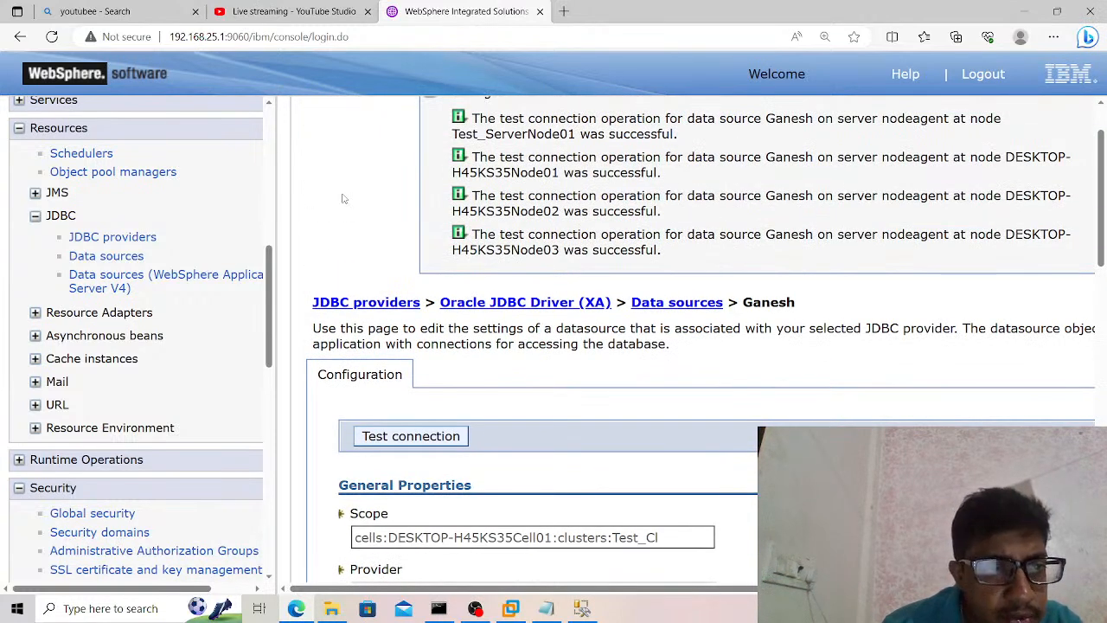
scroll(275, 309, down, 1)
Open the J2C authentication data list from the Java Authentication and Authorization Service settings in Global security.
mouse_move(275, 309)
mouse_down()
mouse_move(273, 442)
mouse_move(273, 327)
mouse_up()
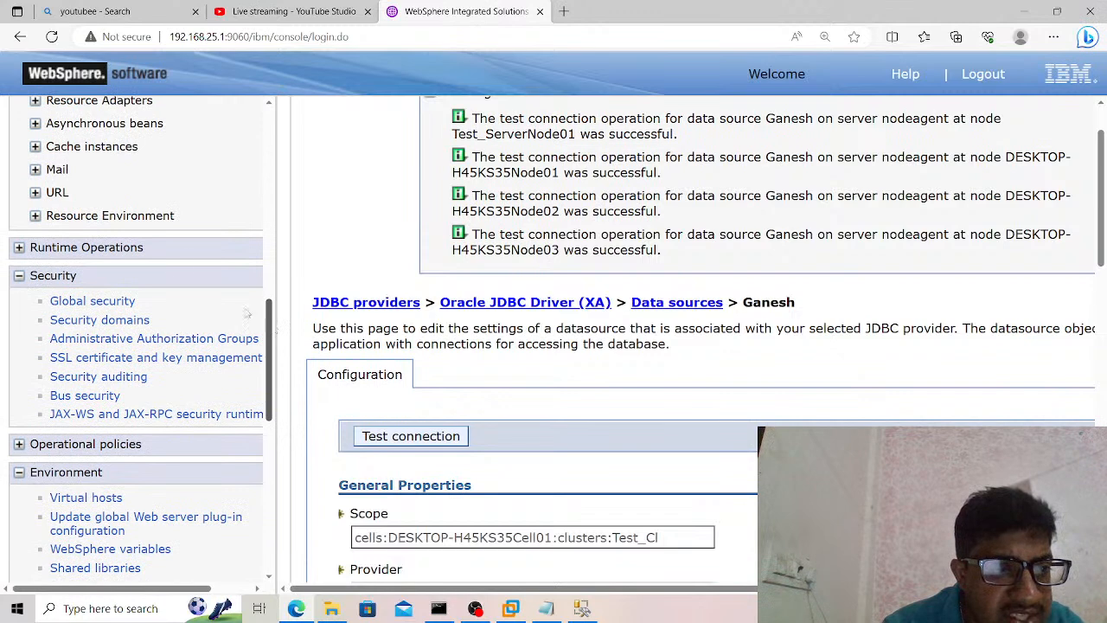
click(125, 300)
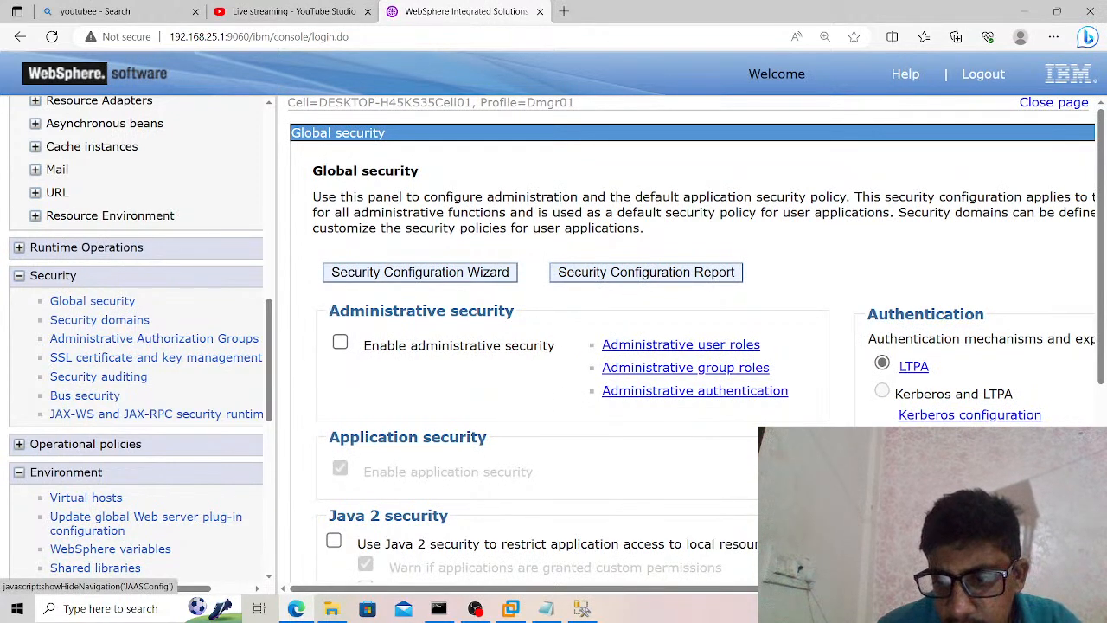
scroll(692, 346, down, 1)
scroll(692, 346, down, 3)
scroll(692, 346, right, 5)
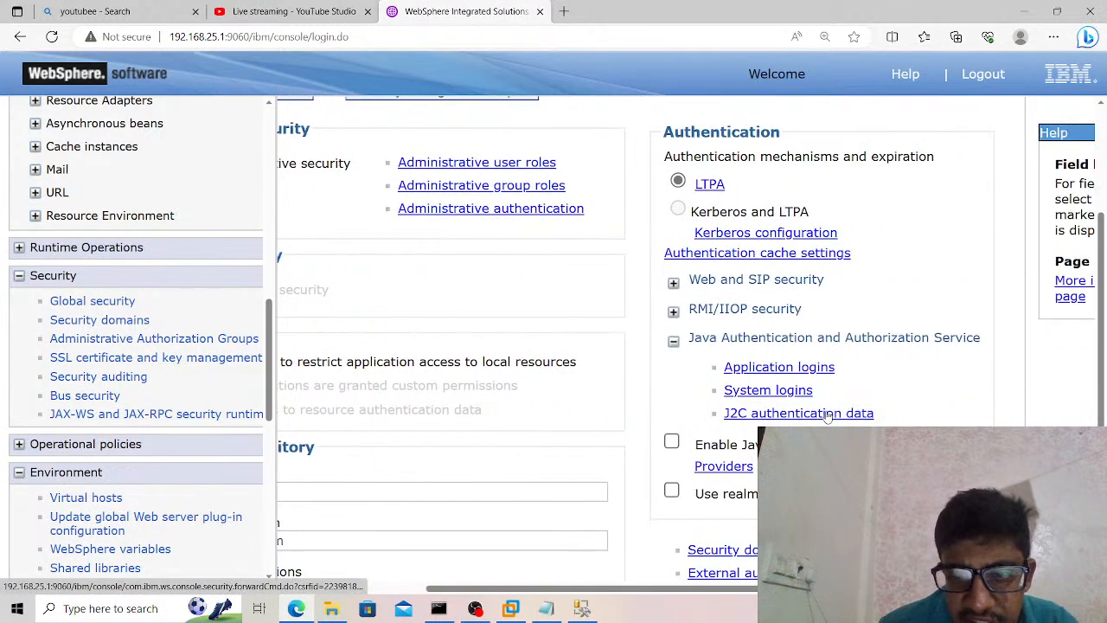
click(826, 414)
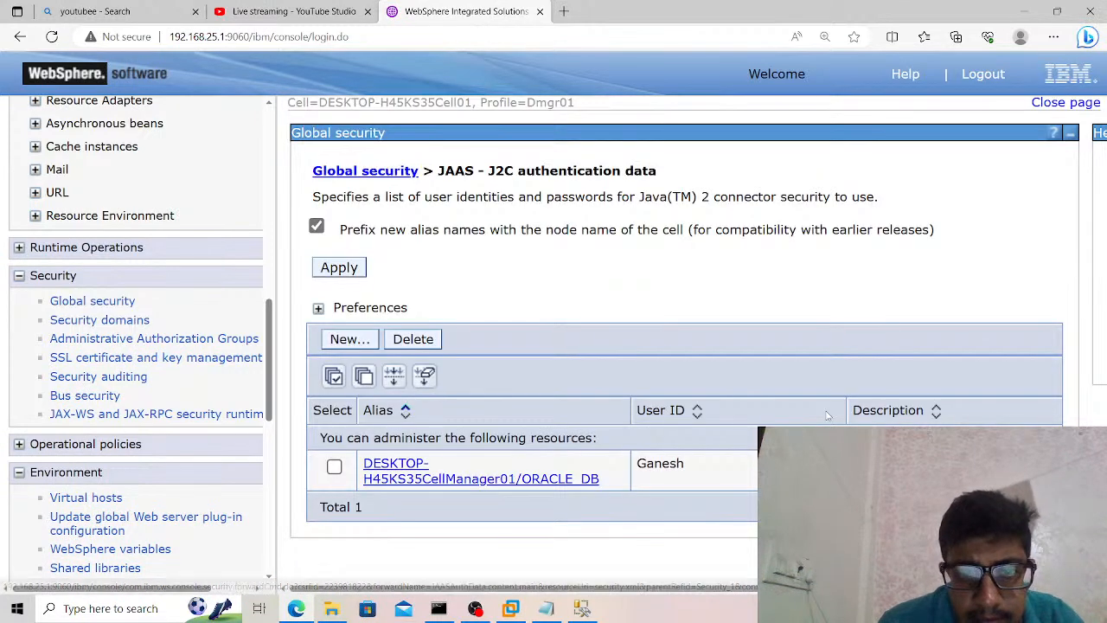
Create a J2C authentication entry with alias SQL and user ID sa, enter and reveal its password, and apply it.
click(369, 345)
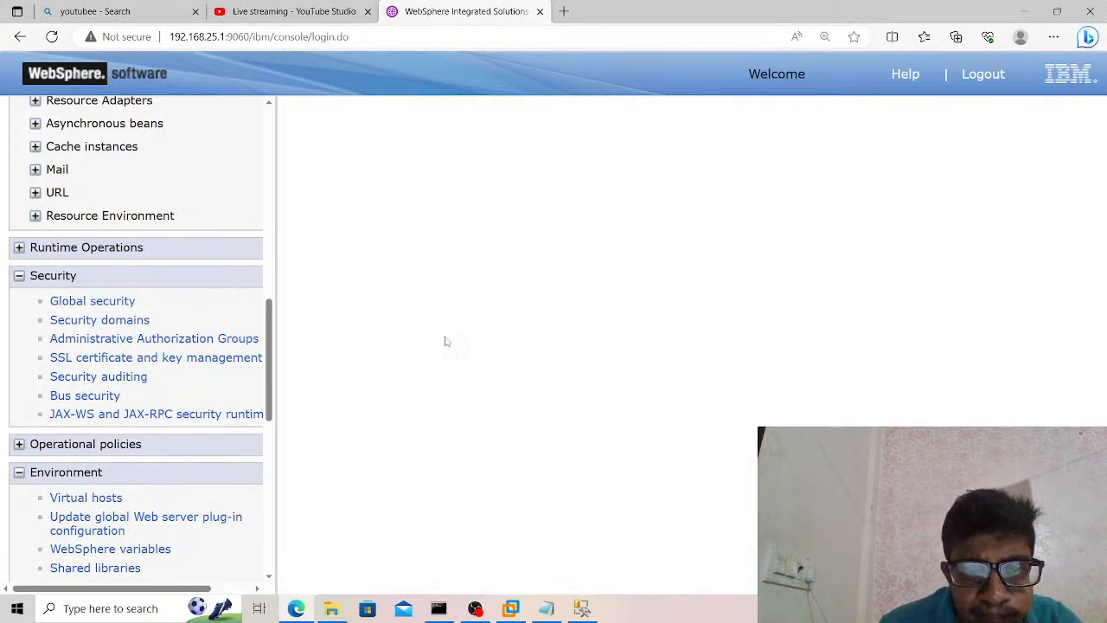
click(450, 288)
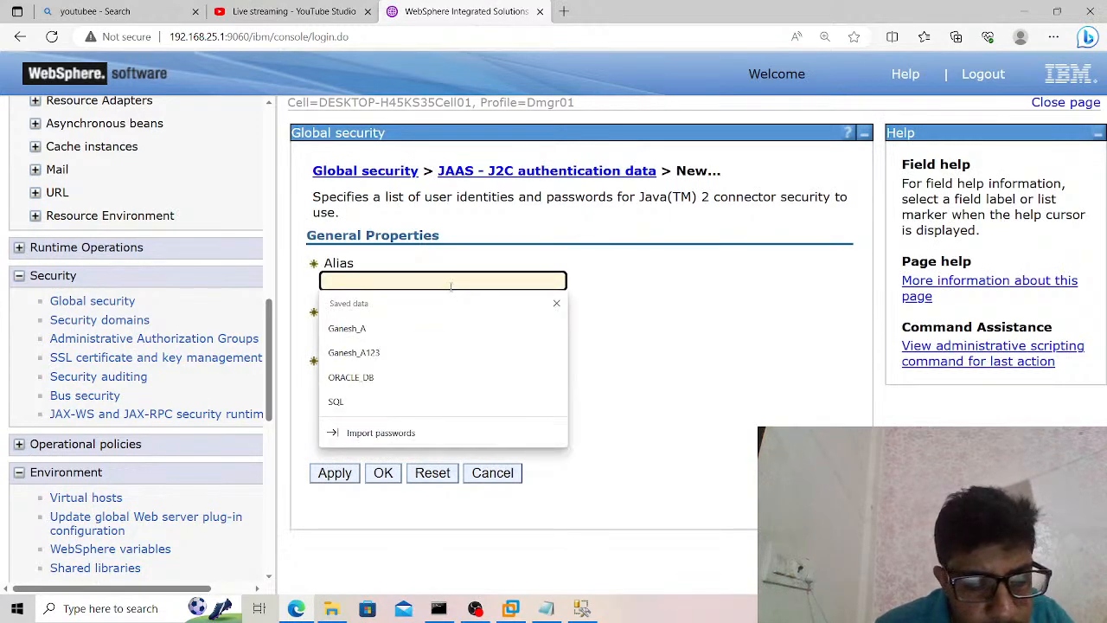
text(SQL)
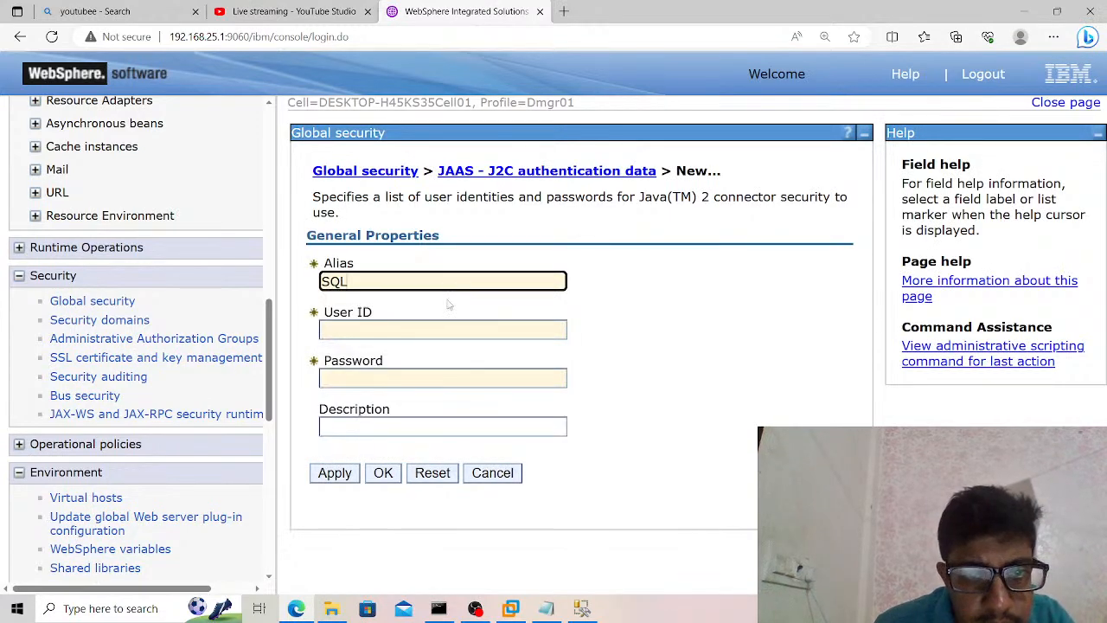
click(443, 327)
text(sa)
key(Tab)
text(s*******)
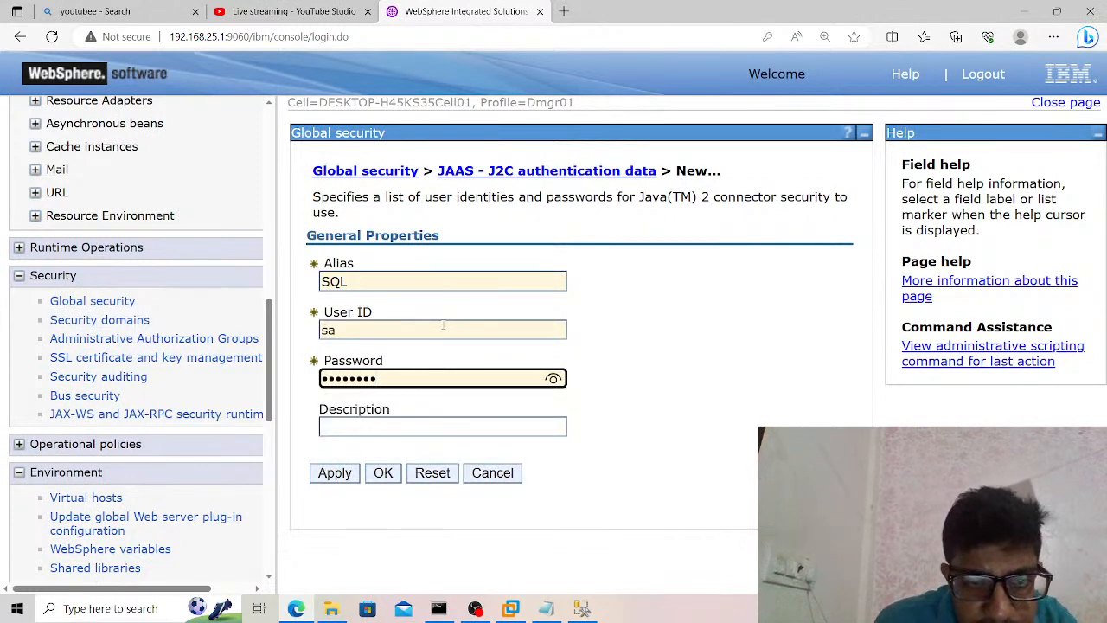
click(553, 378)
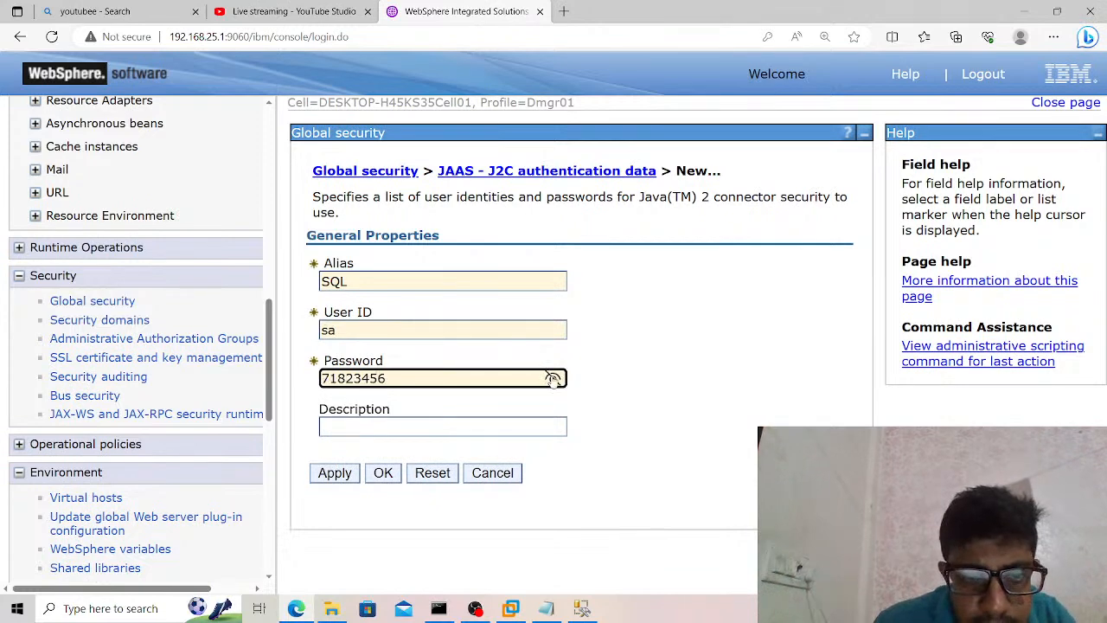
click(340, 477)
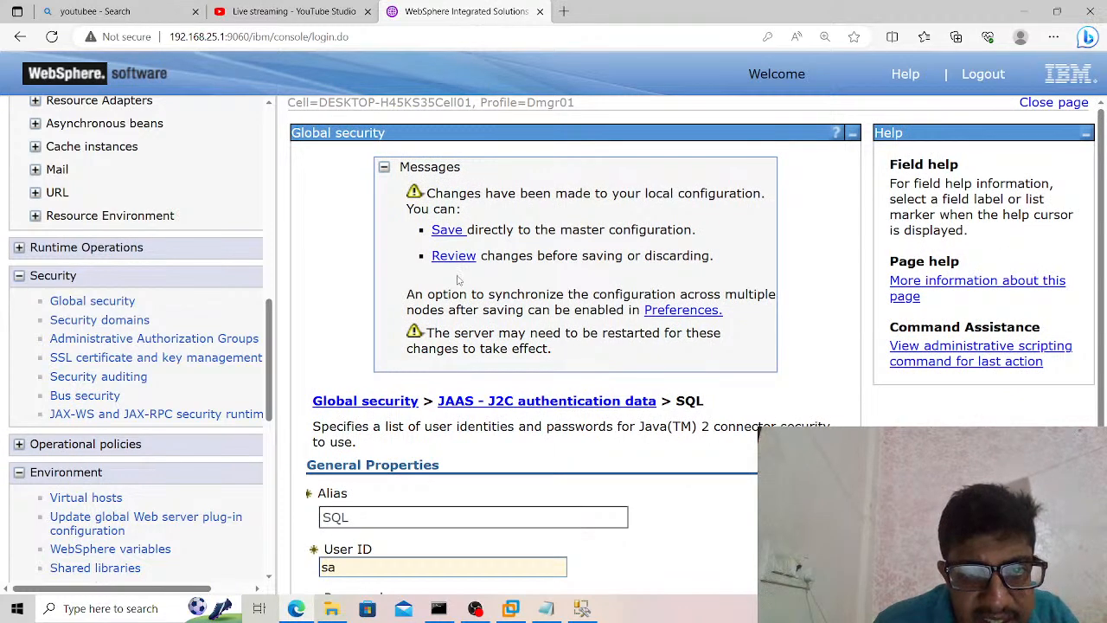
Review the new SQL authentication entry's changes and save them to the master configuration with node synchronization enabled.
click(455, 257)
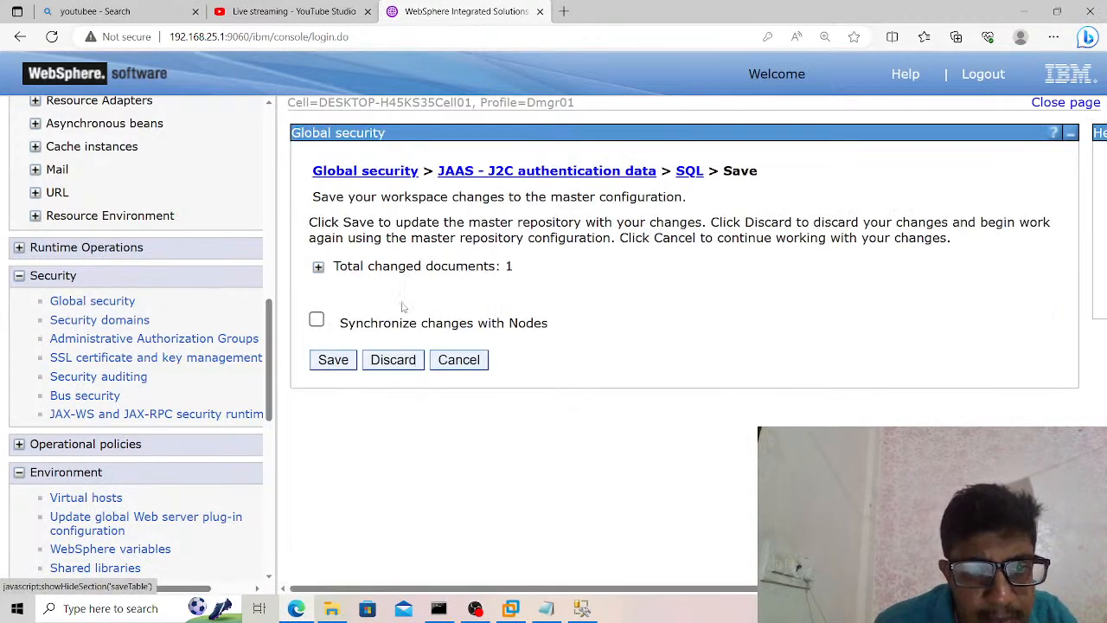
click(317, 320)
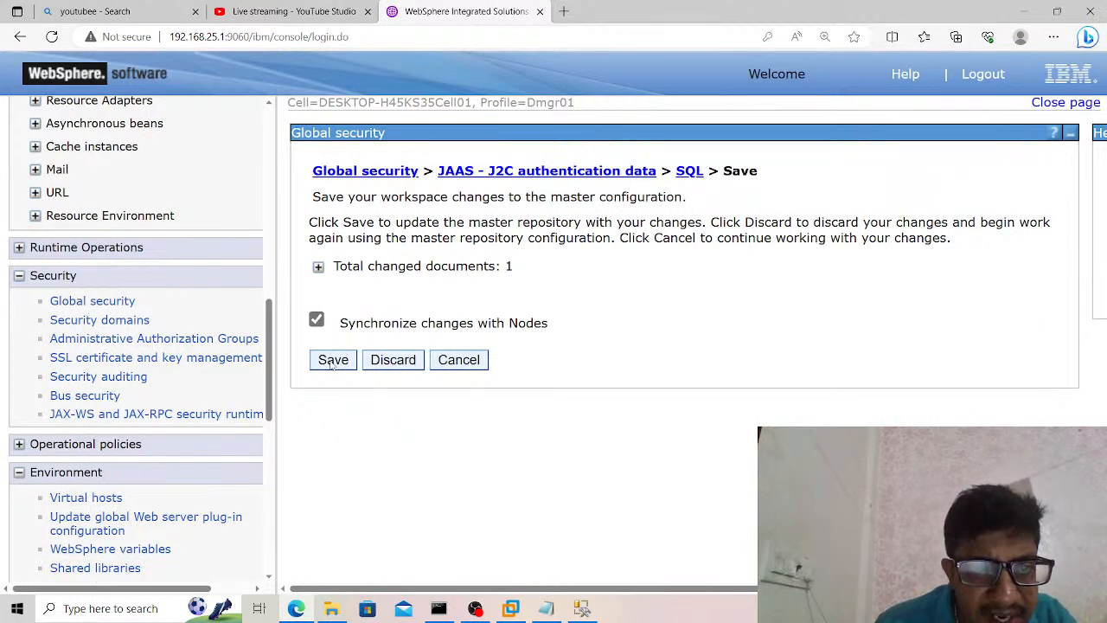
click(332, 361)
click(318, 266)
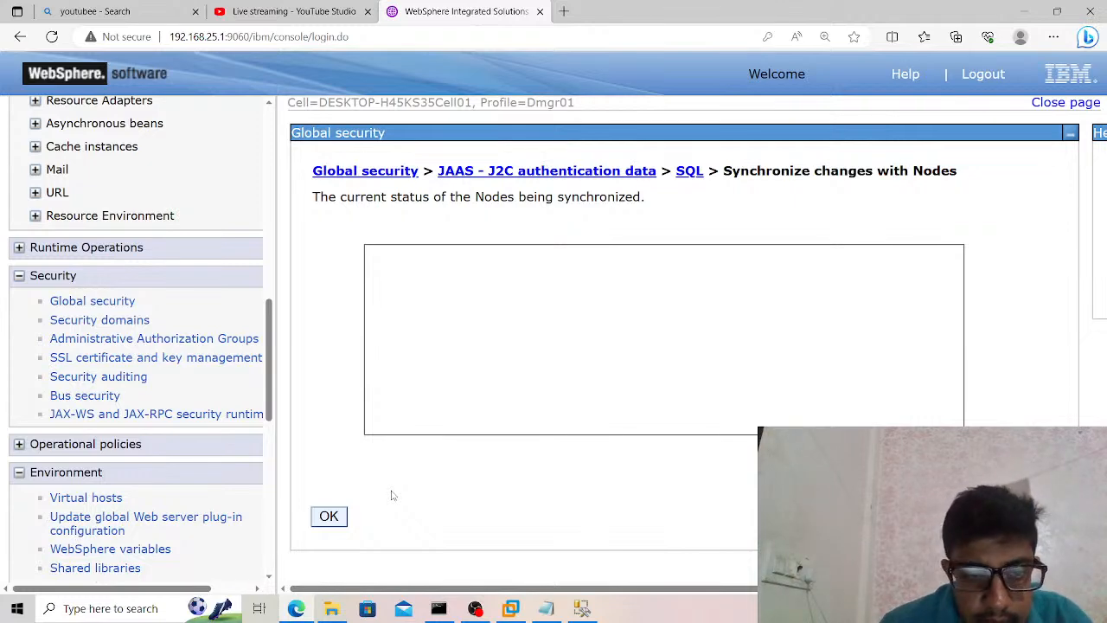
click(330, 519)
Delete the Microsoft SQL Server JDBC Driver provider from the DESKTOP-H45KS35Cell01 cell scope of the JDBC providers.
drag(271, 415, 271, 344)
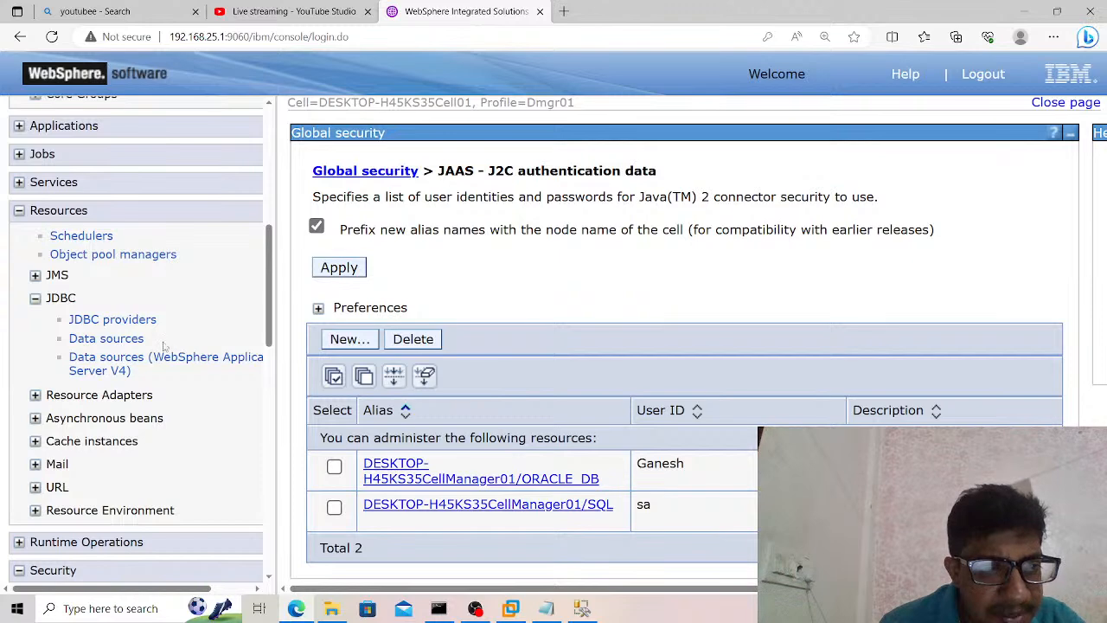
click(149, 320)
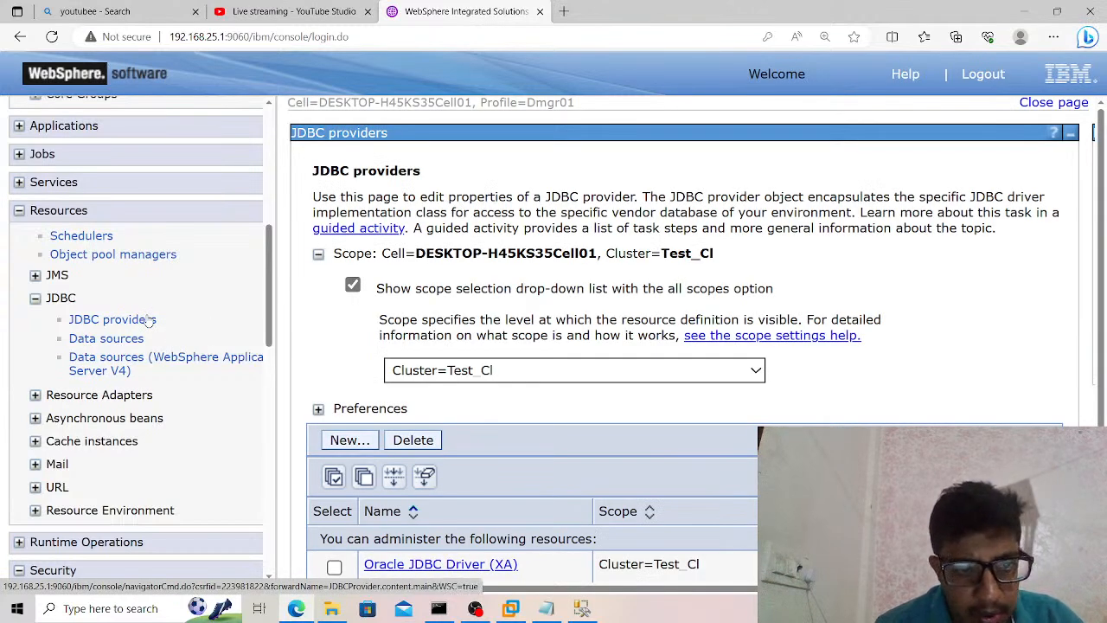
click(433, 372)
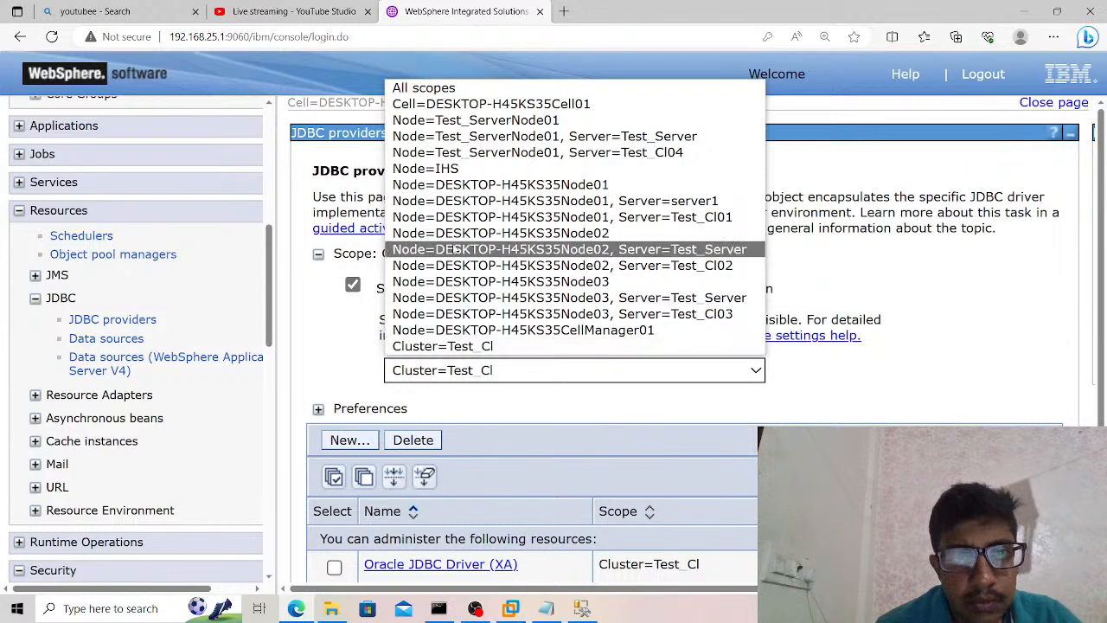
click(471, 108)
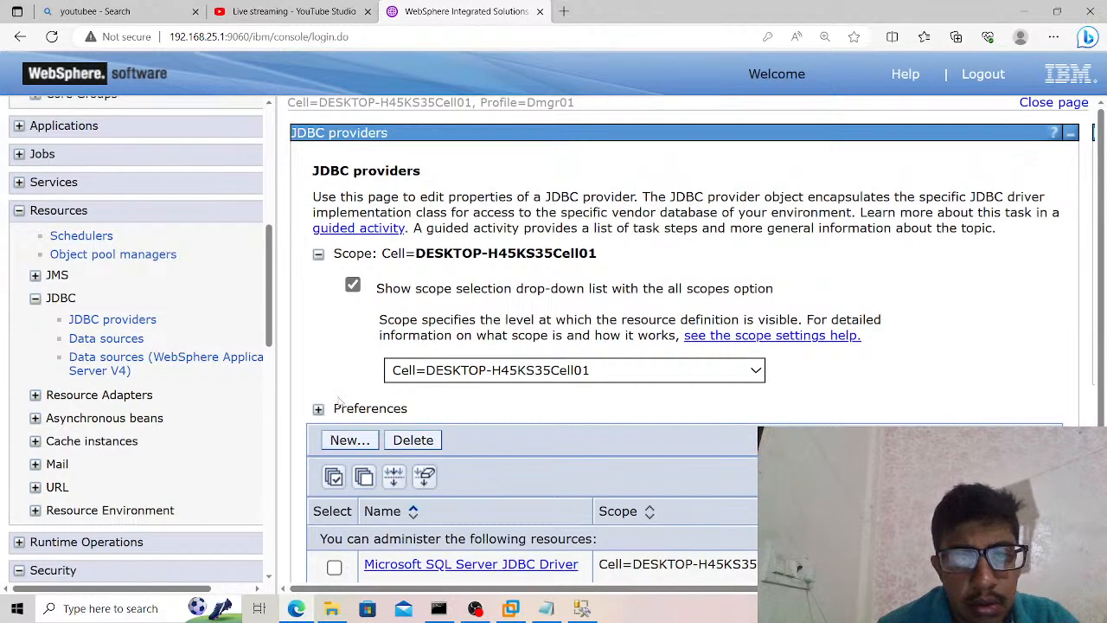
scroll(329, 368, down, 1)
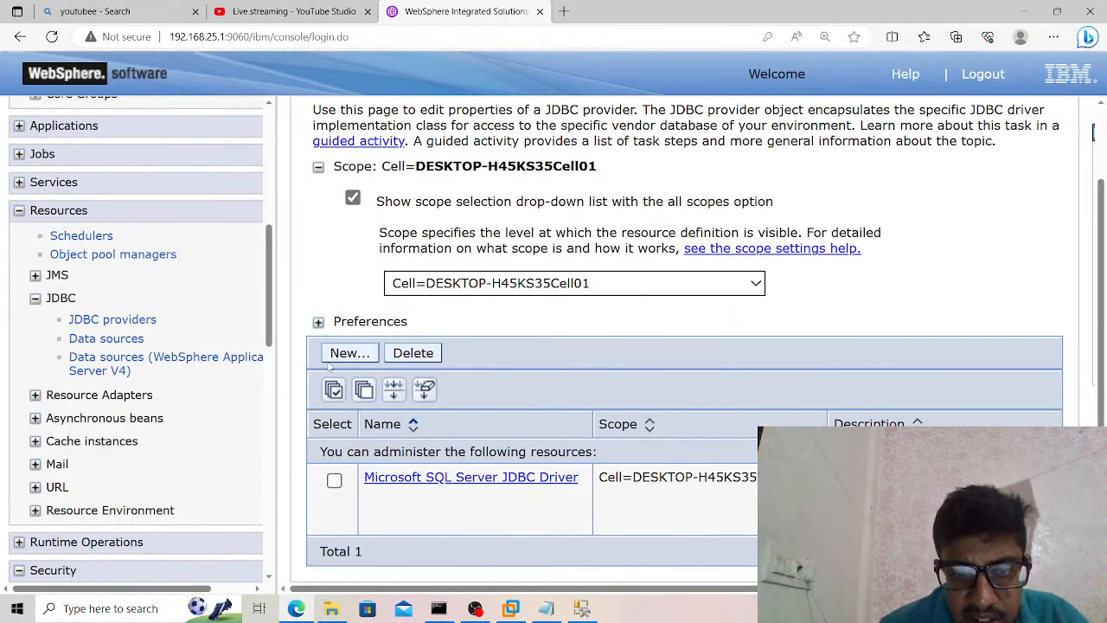
click(335, 389)
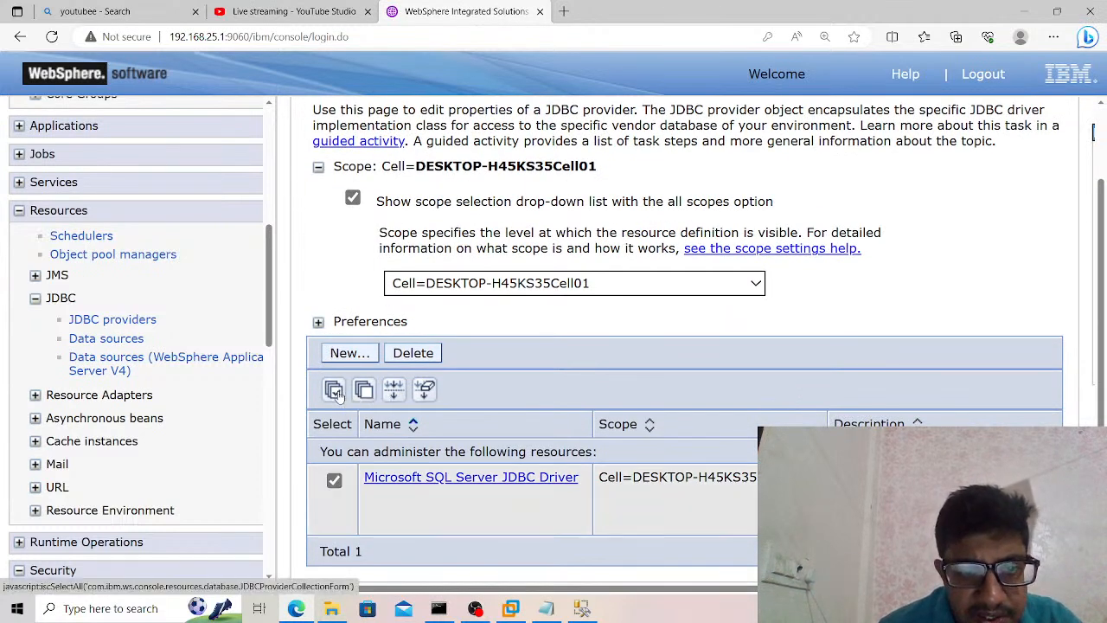
click(408, 355)
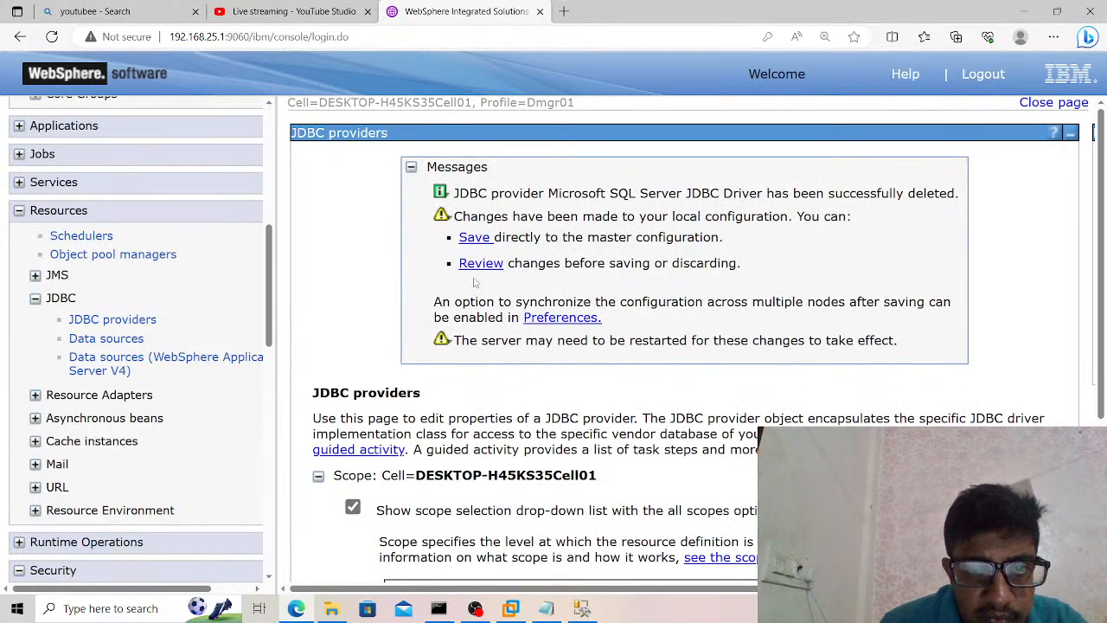
Review the provider deletion and save it to the master configuration, synchronizing the changes with the nodes.
click(479, 264)
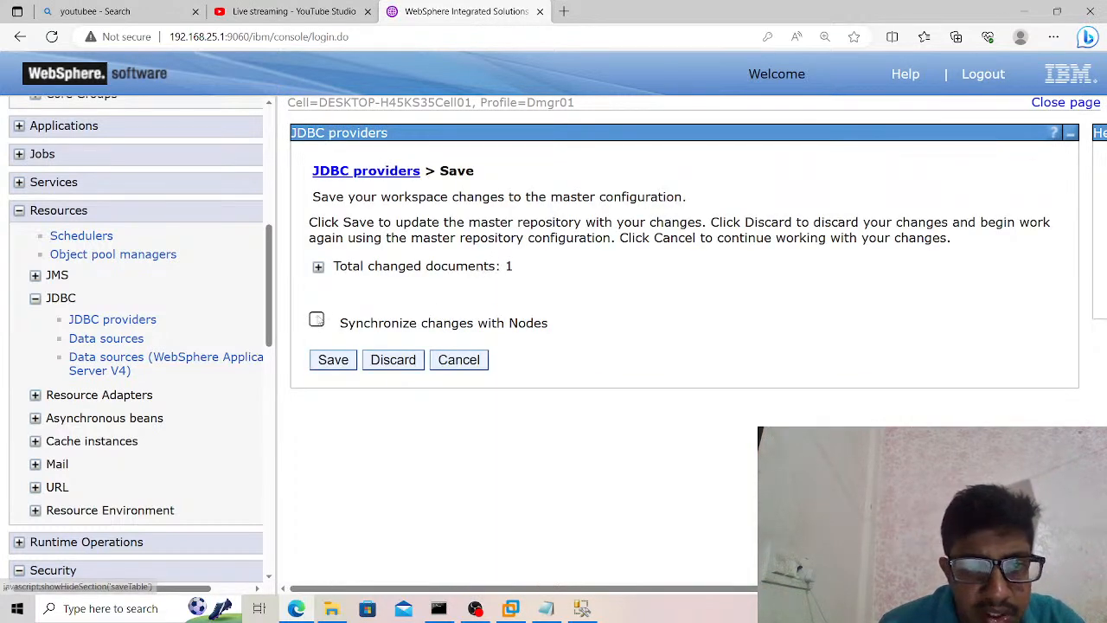
click(316, 320)
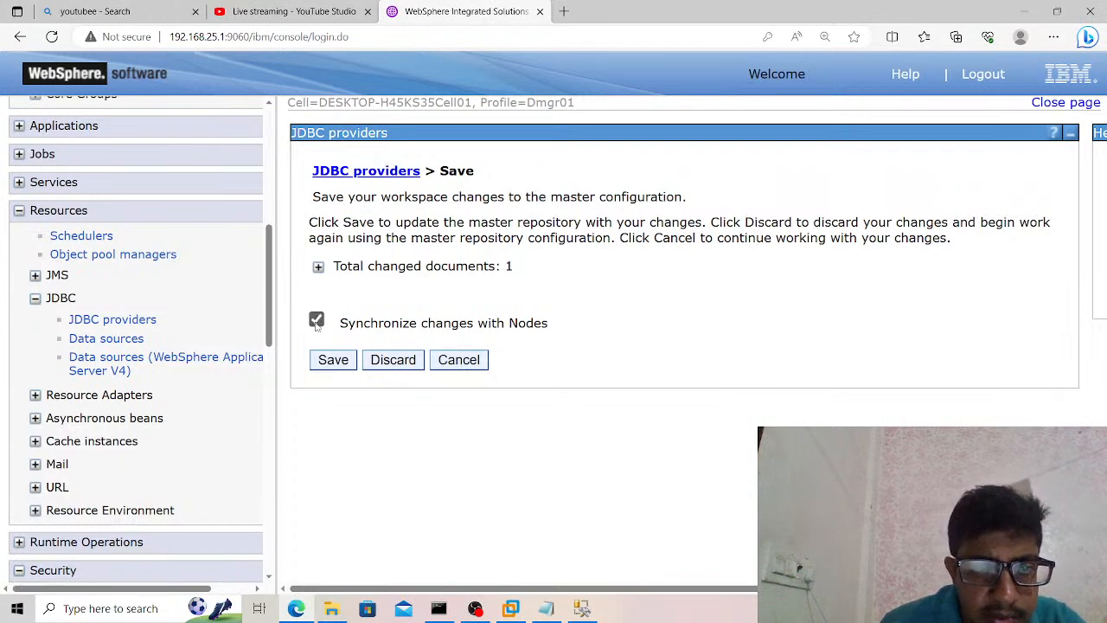
click(333, 366)
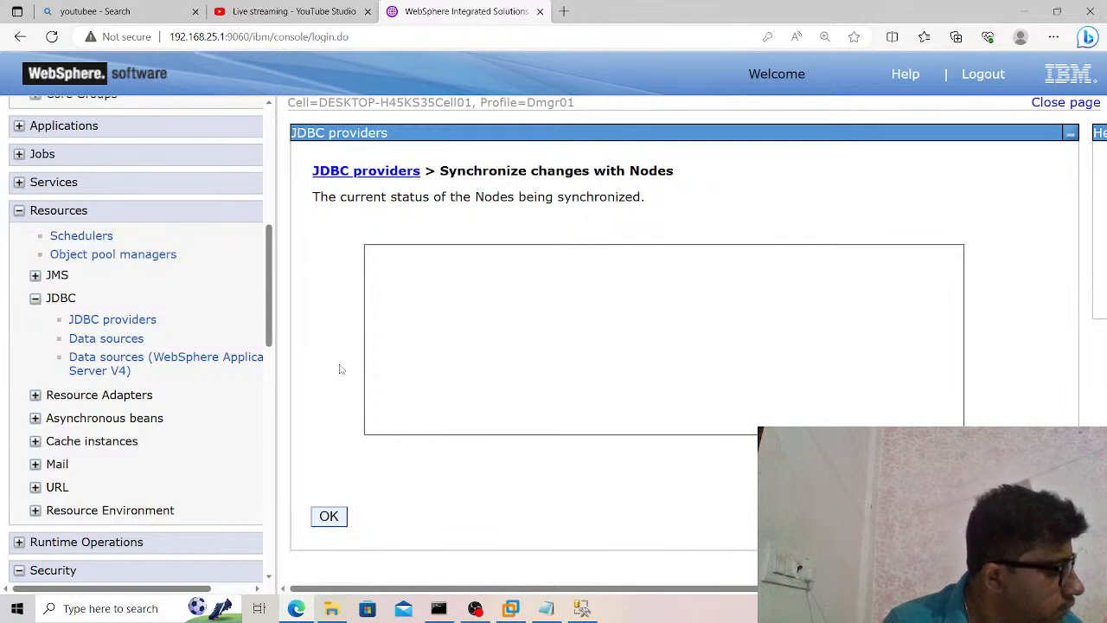
click(329, 516)
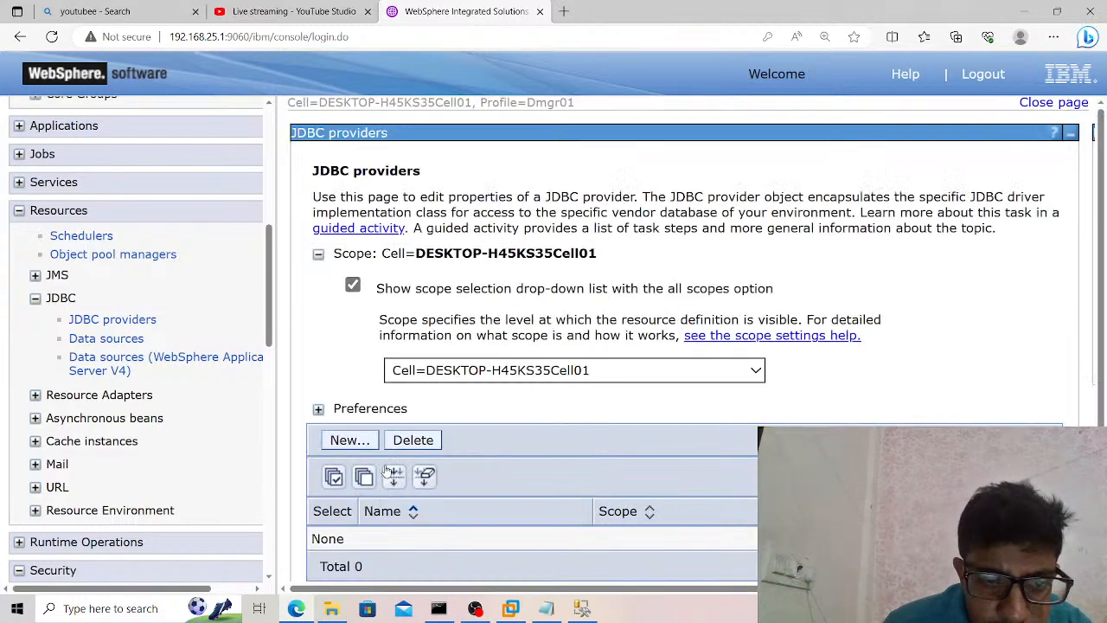
Start a cell-scoped JDBC provider with database type SQL Server, provider type Microsoft SQL Server JDBC Driver and implementation type Connection pool data source.
click(370, 440)
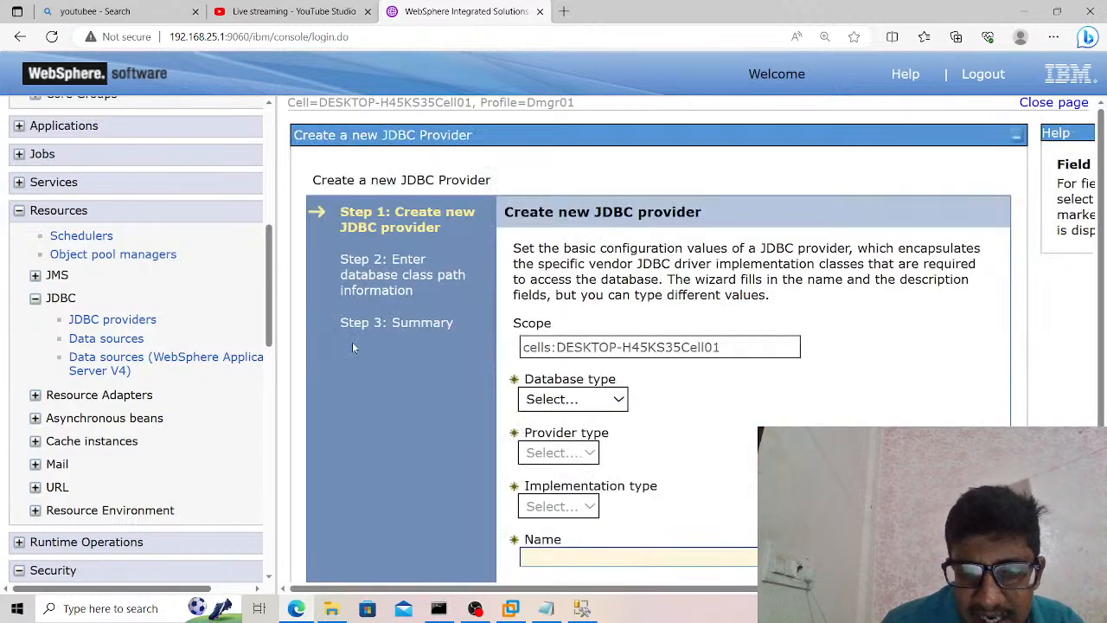
click(547, 398)
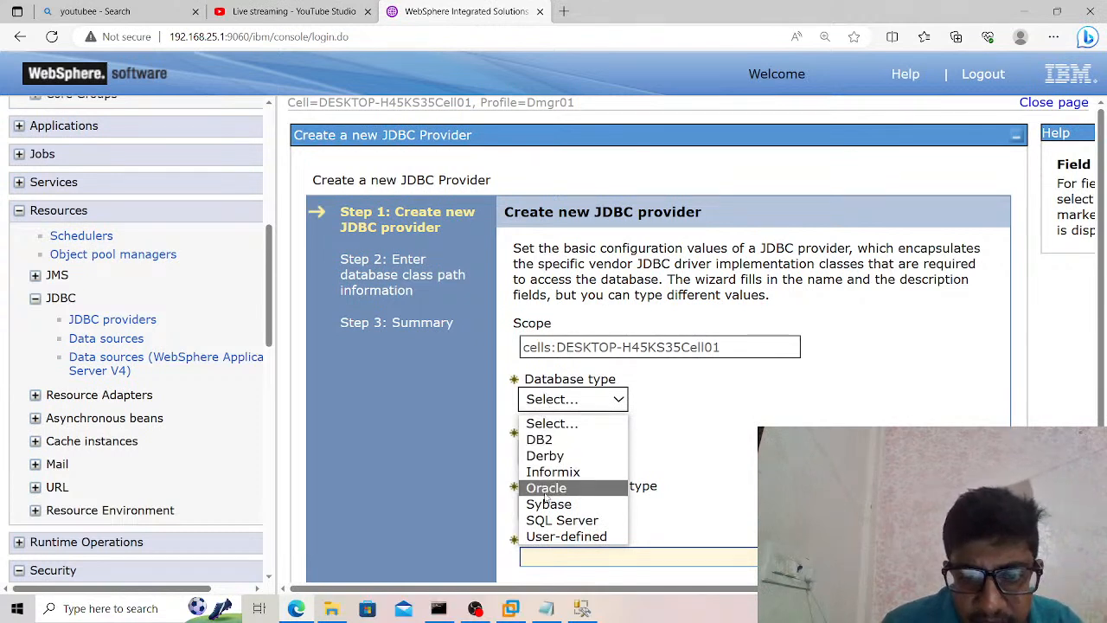
click(548, 520)
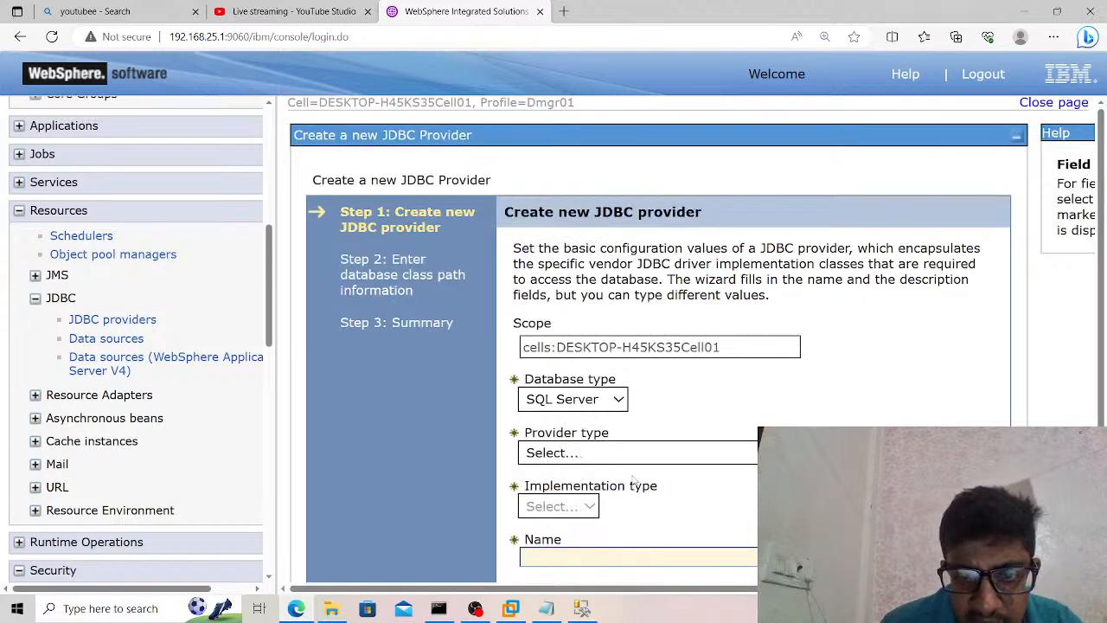
click(653, 460)
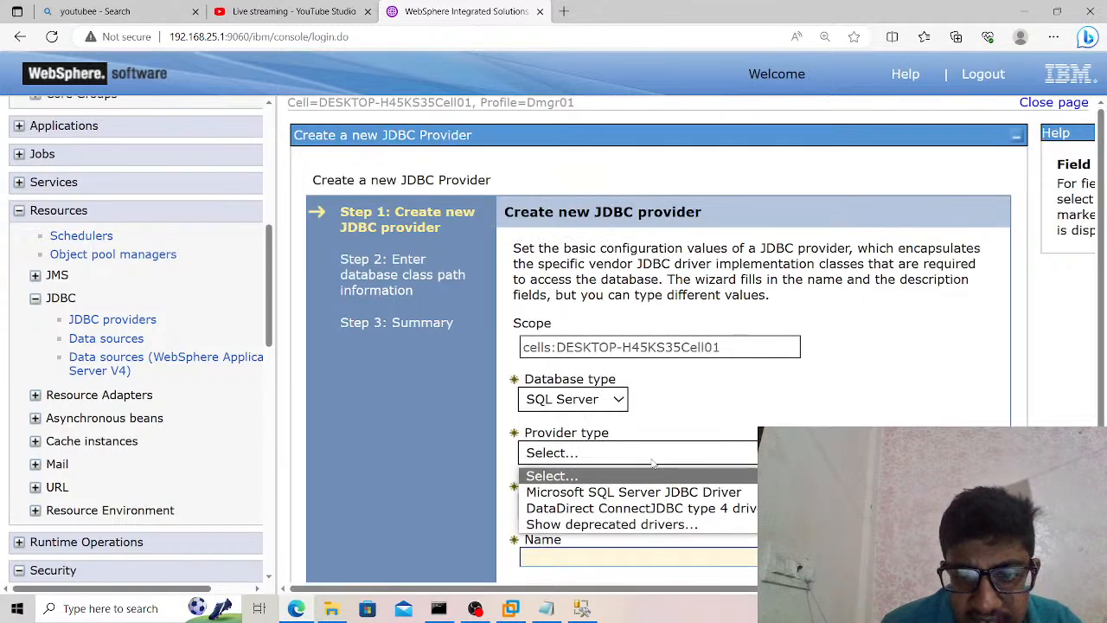
click(651, 491)
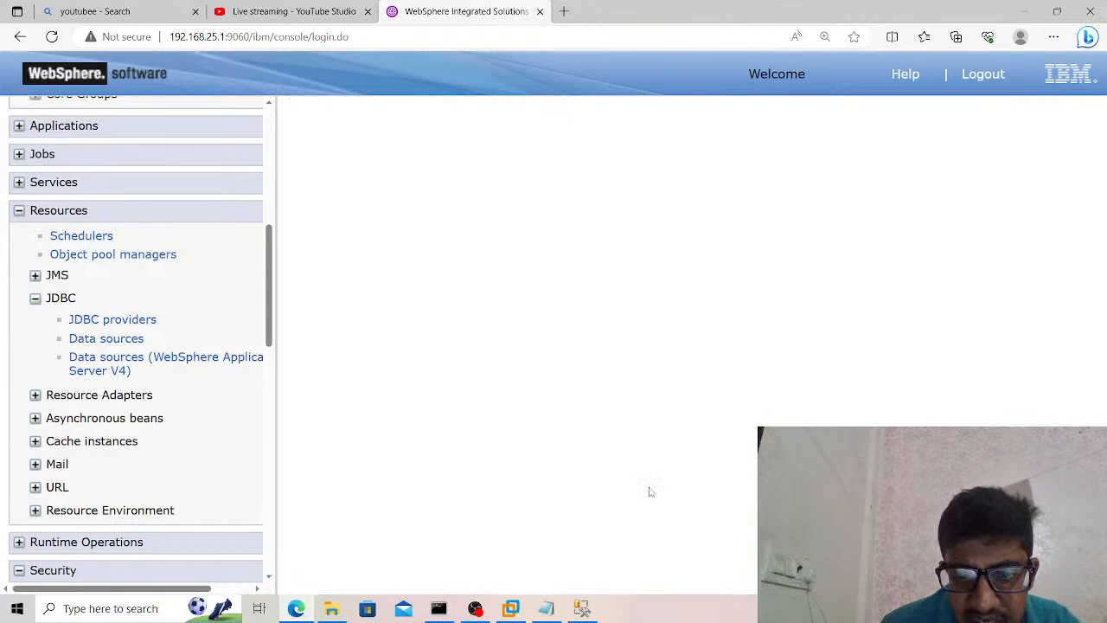
scroll(738, 485, down, 2)
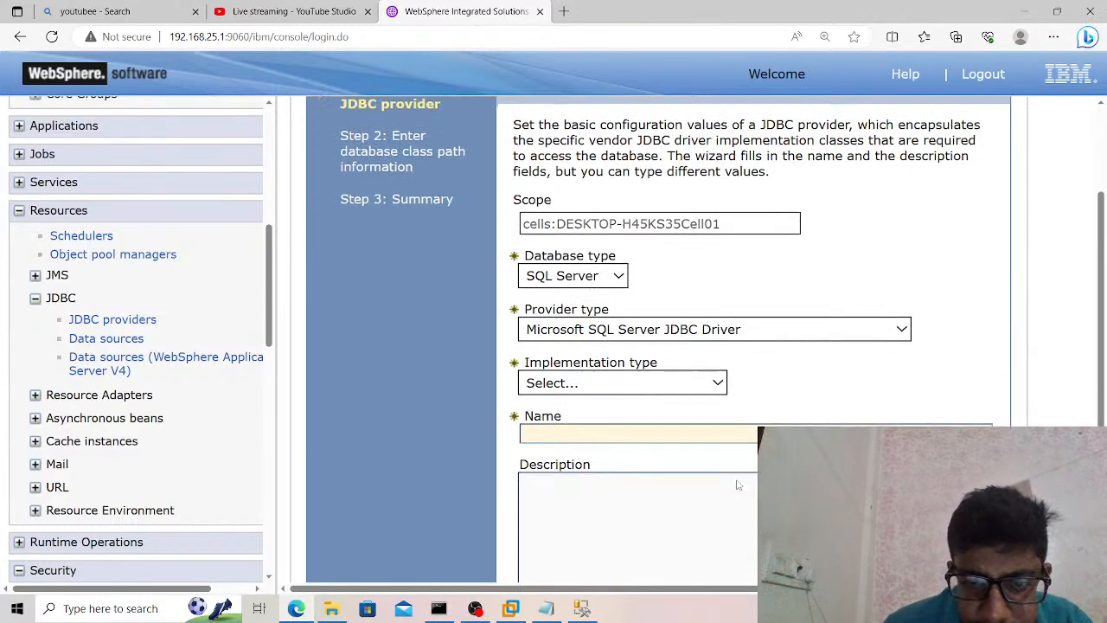
click(690, 307)
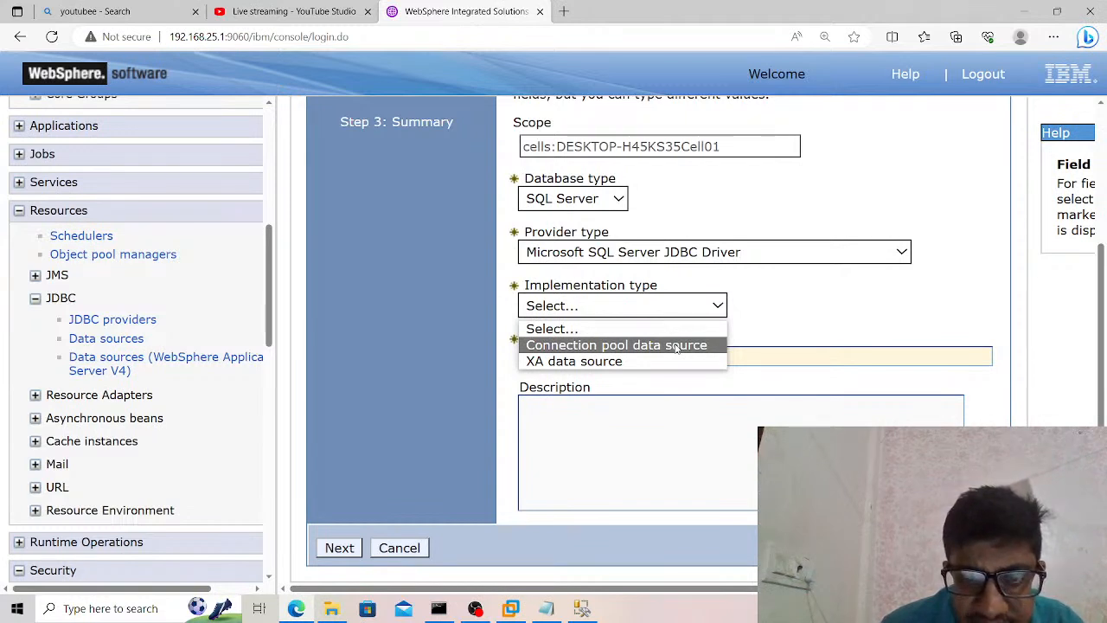
click(676, 345)
scroll(676, 346, up, 2)
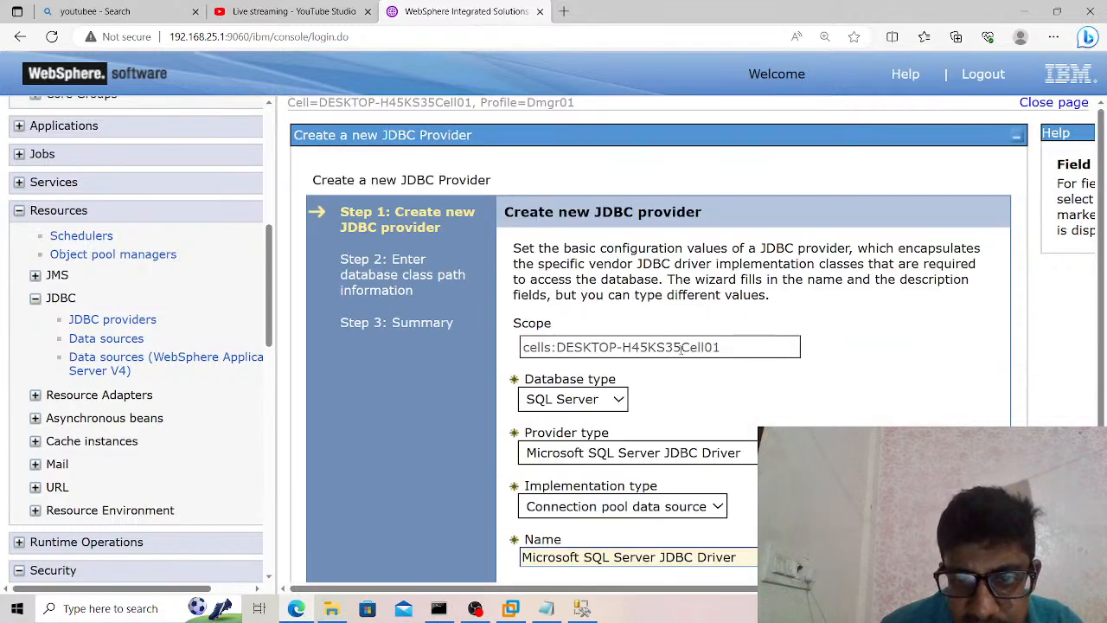
scroll(705, 377, down, 1)
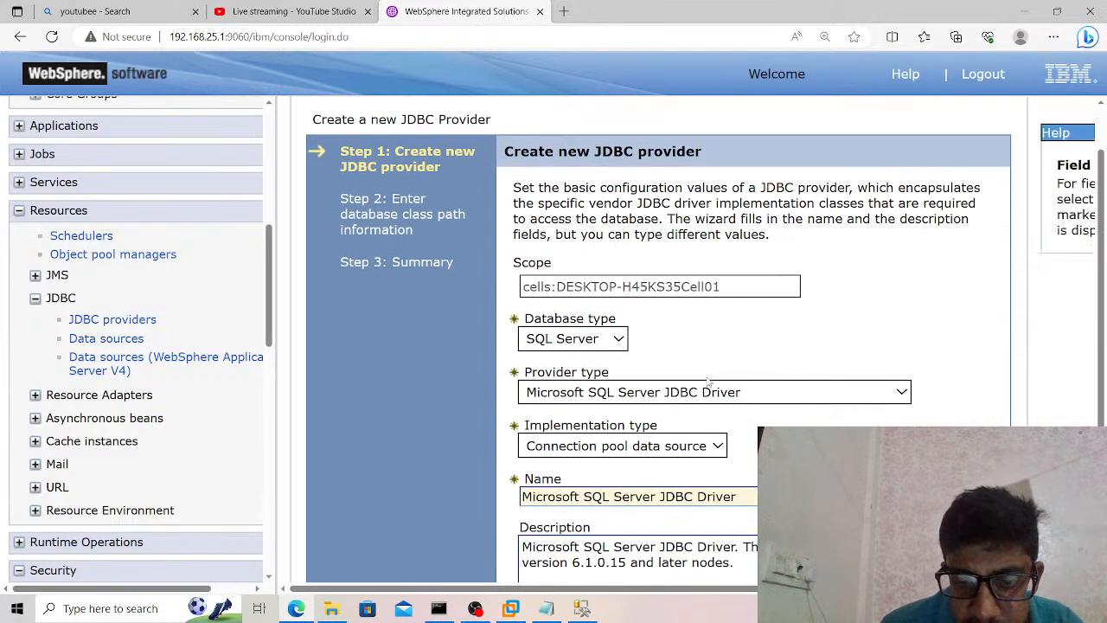
scroll(708, 381, down, 2)
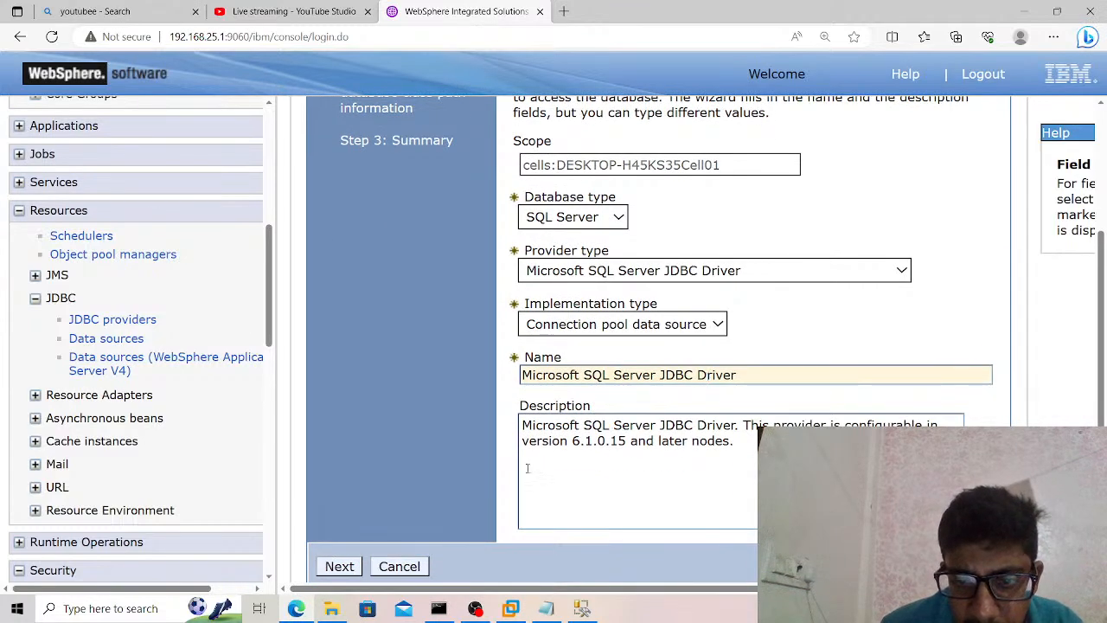
click(339, 565)
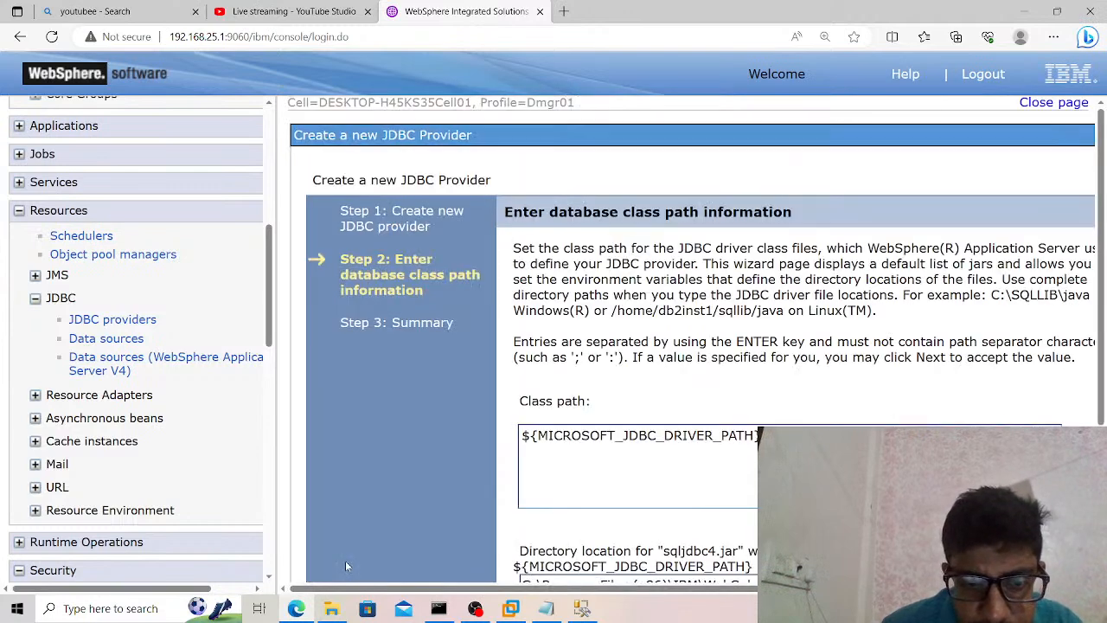
Check the sqljdbc4.jar directory location against the universalDriver\lib folder, accept the class path settings and finish creating the JDBC provider.
scroll(717, 393, down, 2)
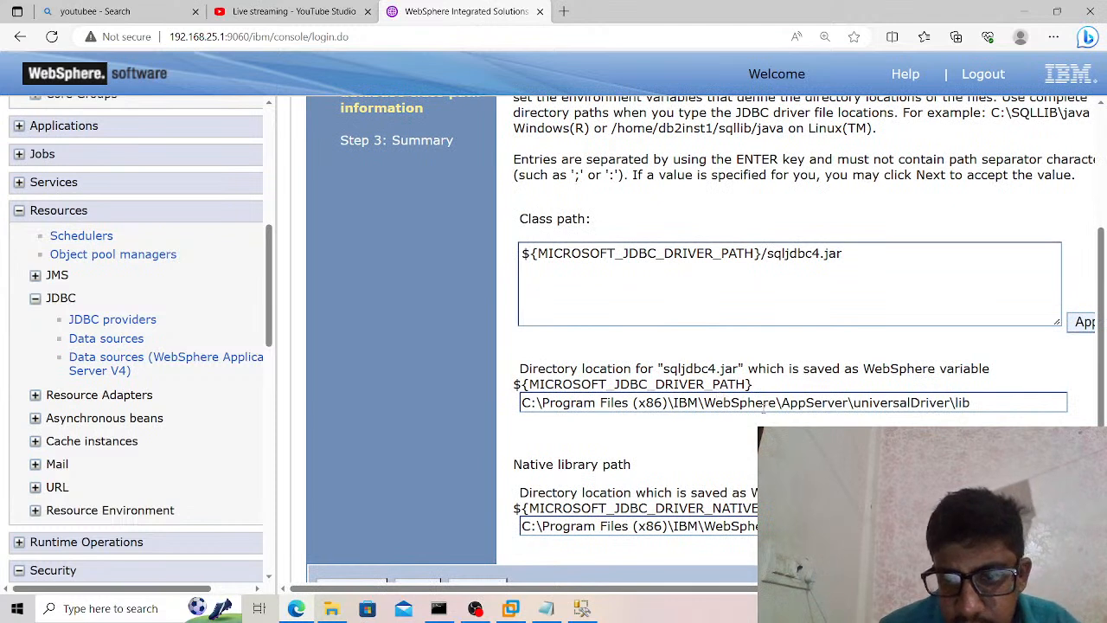
click(764, 403)
key(ctrl+a)
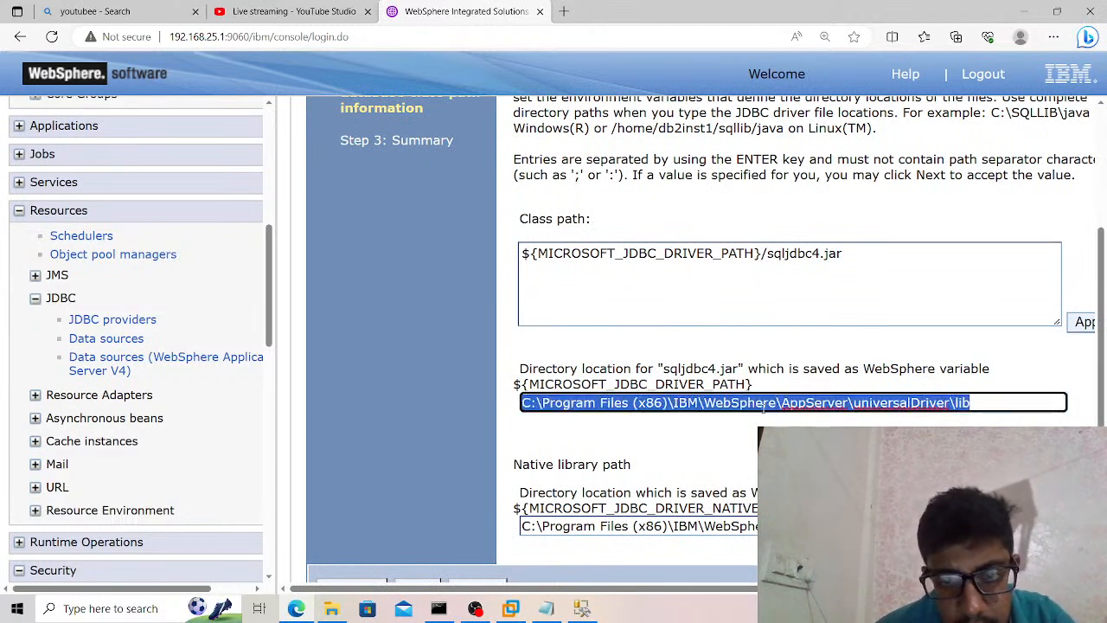
click(340, 618)
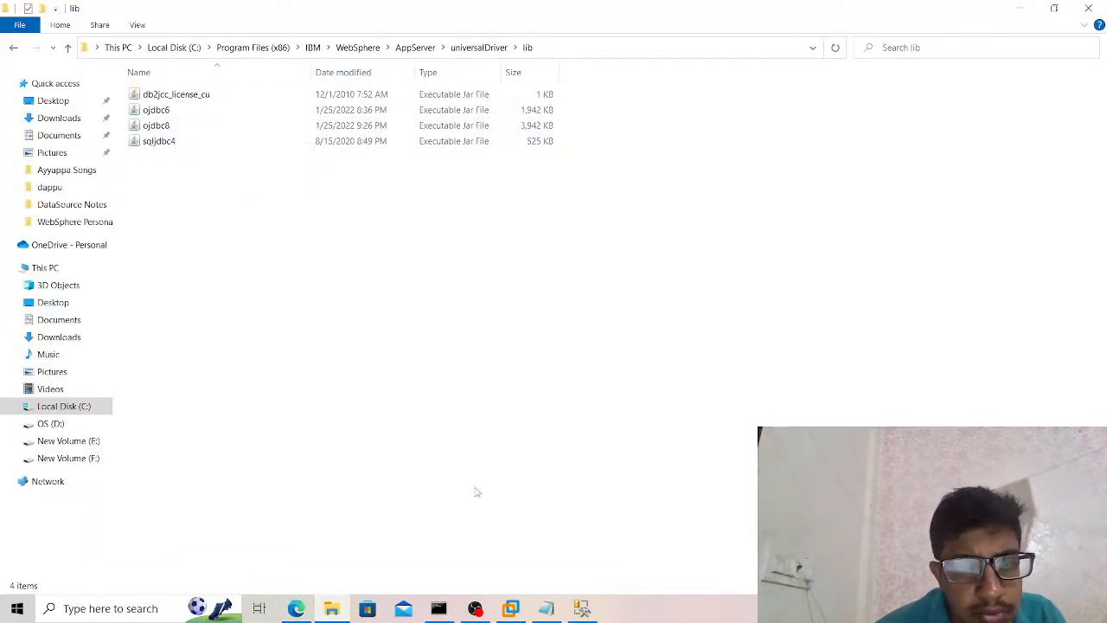
click(331, 609)
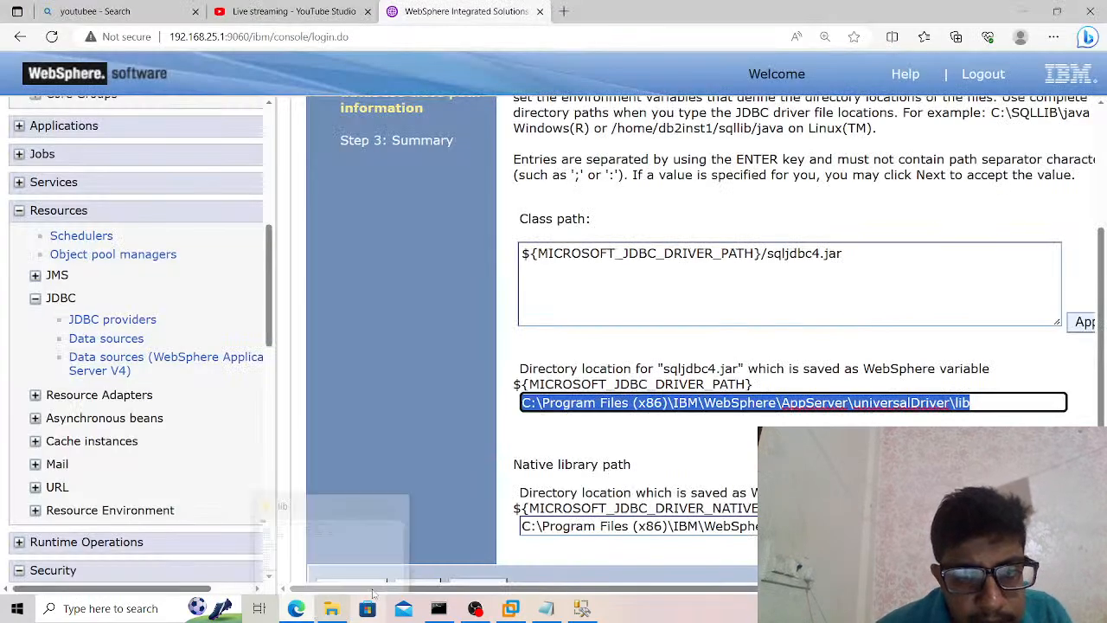
click(529, 451)
scroll(529, 450, down, 1)
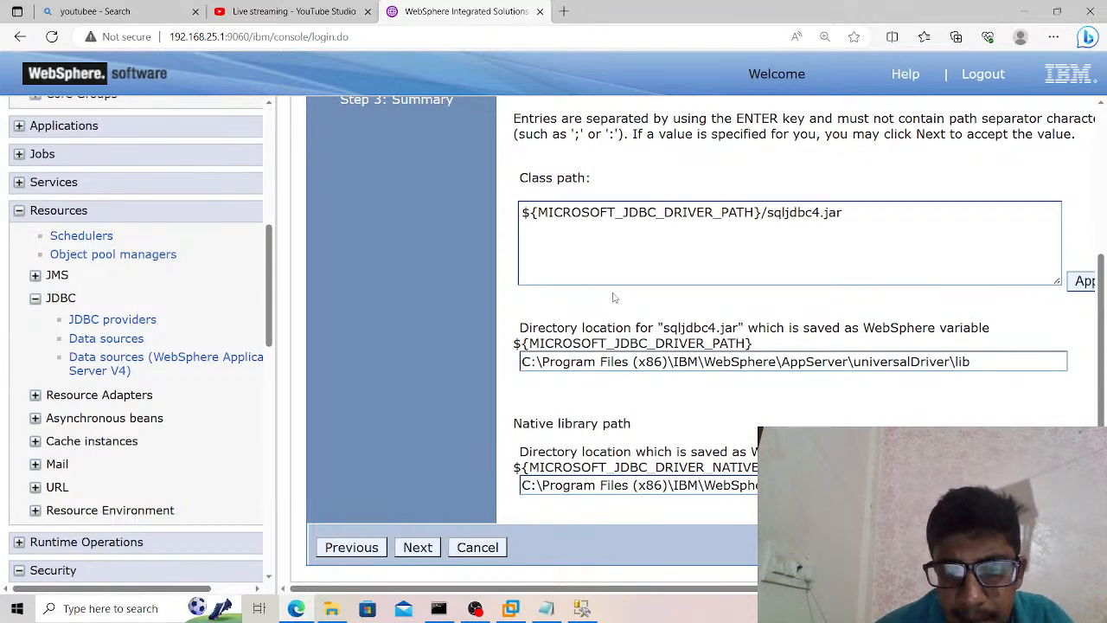
click(418, 548)
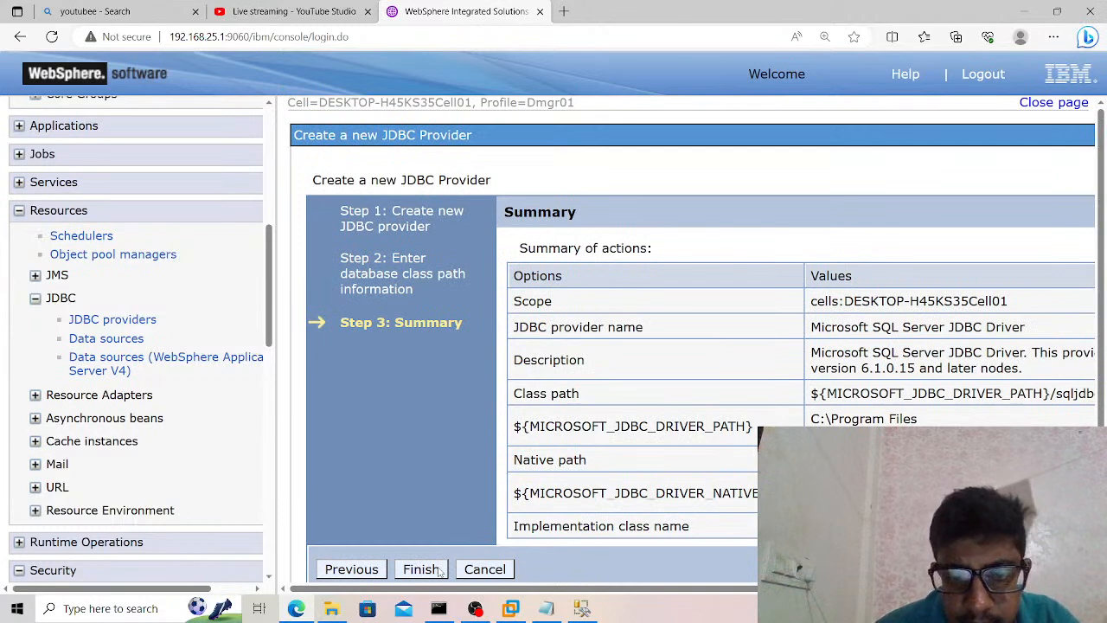
click(421, 569)
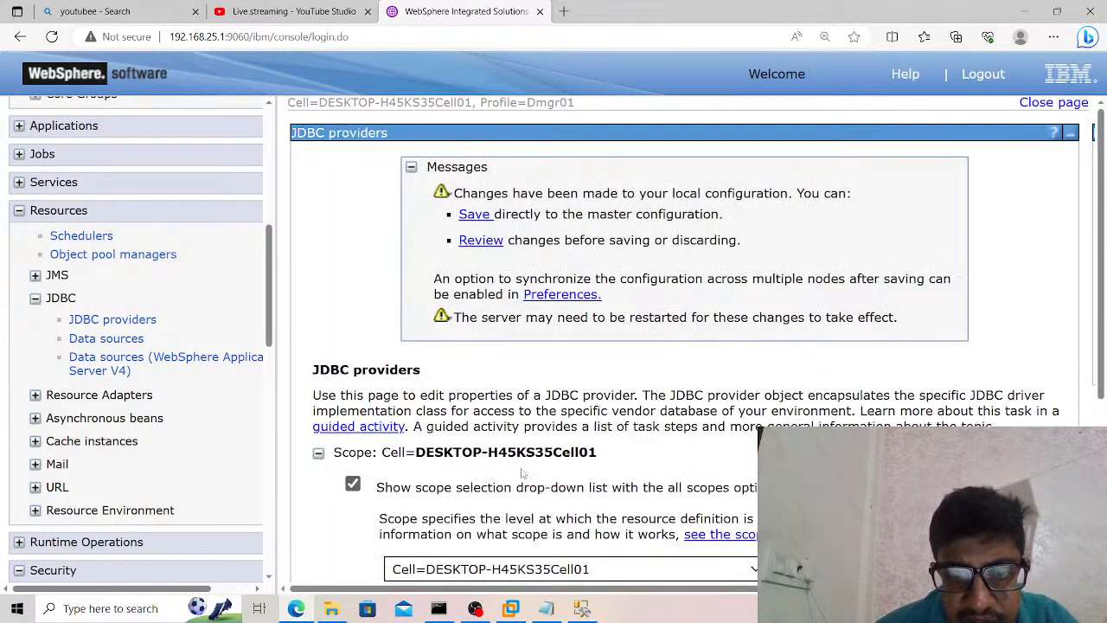
Review the documents changed by the new JDBC provider and save them to the master configuration, synchronizing the changes with the nodes.
click(480, 242)
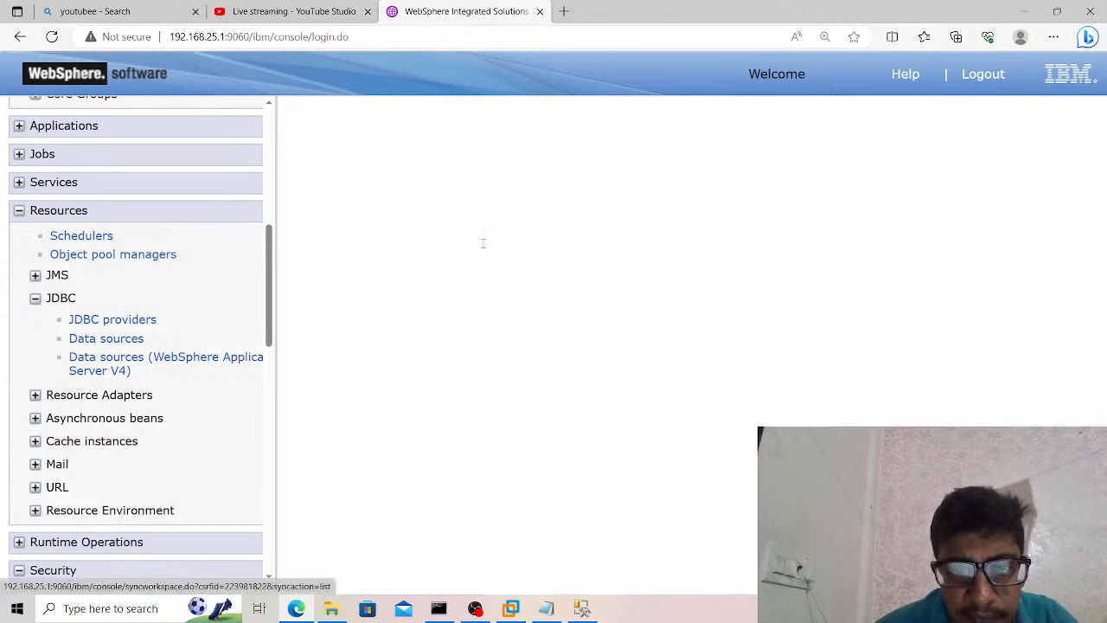
click(316, 320)
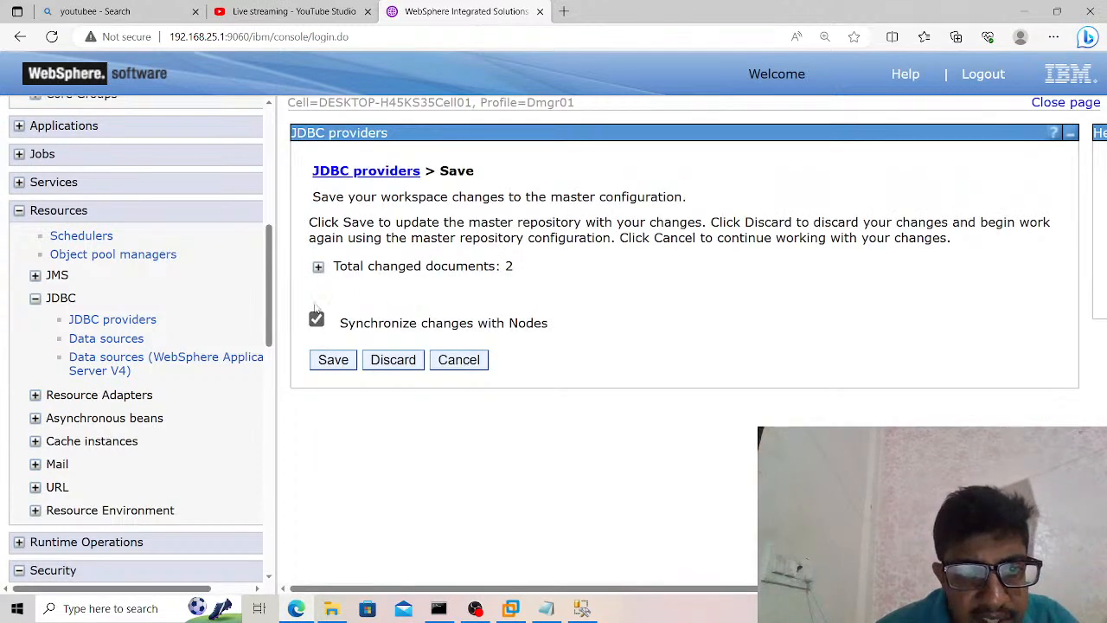
click(319, 268)
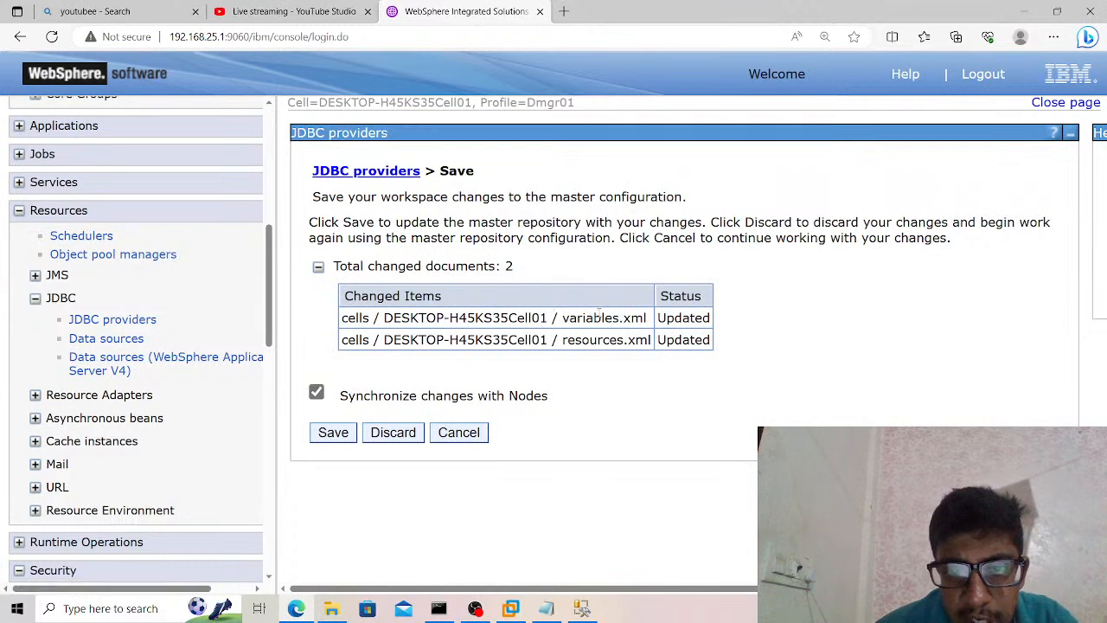
click(334, 432)
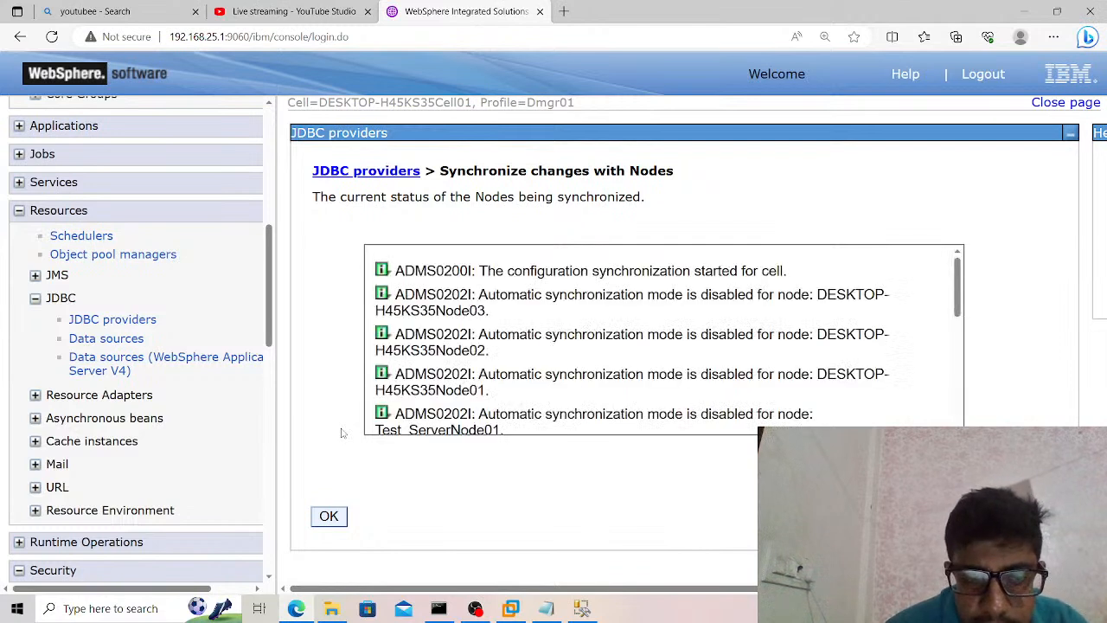
click(329, 516)
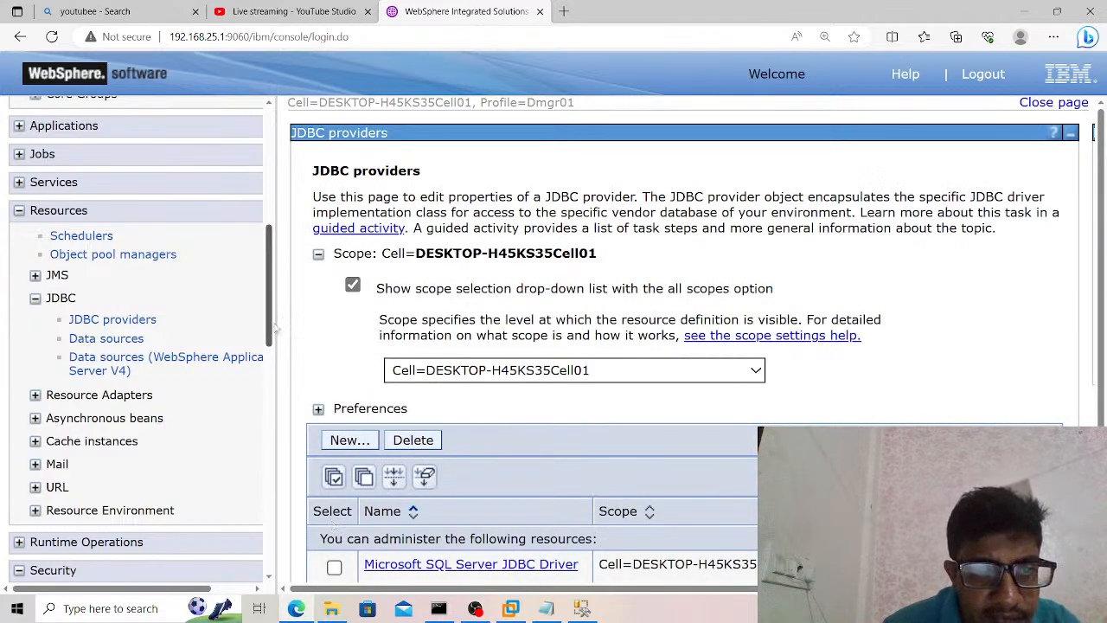
Start a new data source under the Microsoft SQL Server JDBC Driver provider and give it the same name as the SQL Server user database.
scroll(273, 327, down, 1)
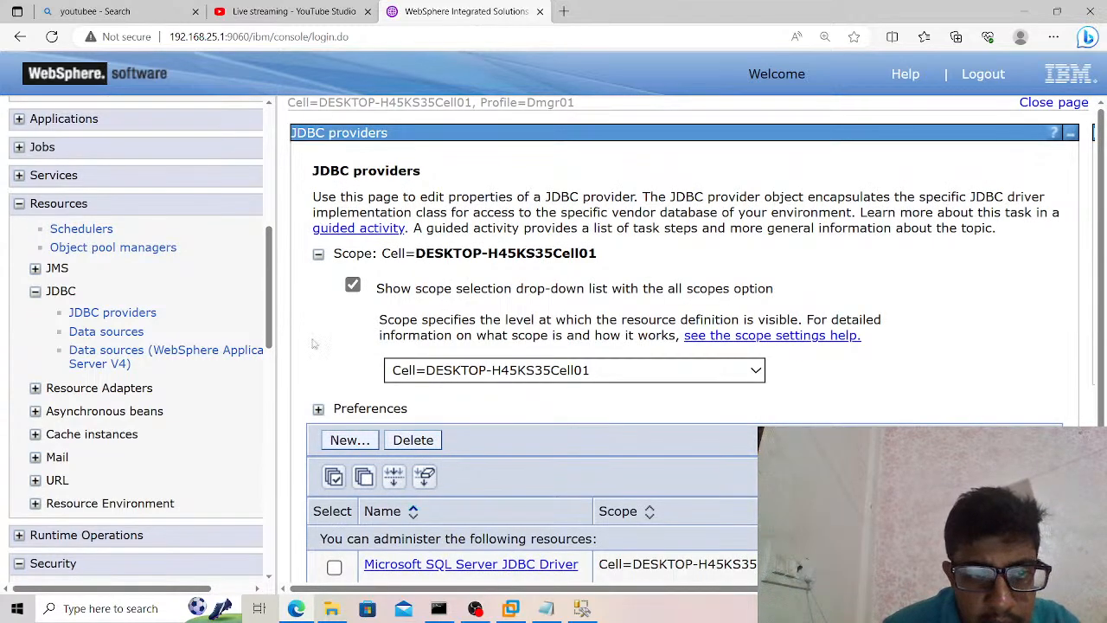
scroll(314, 344, down, 1)
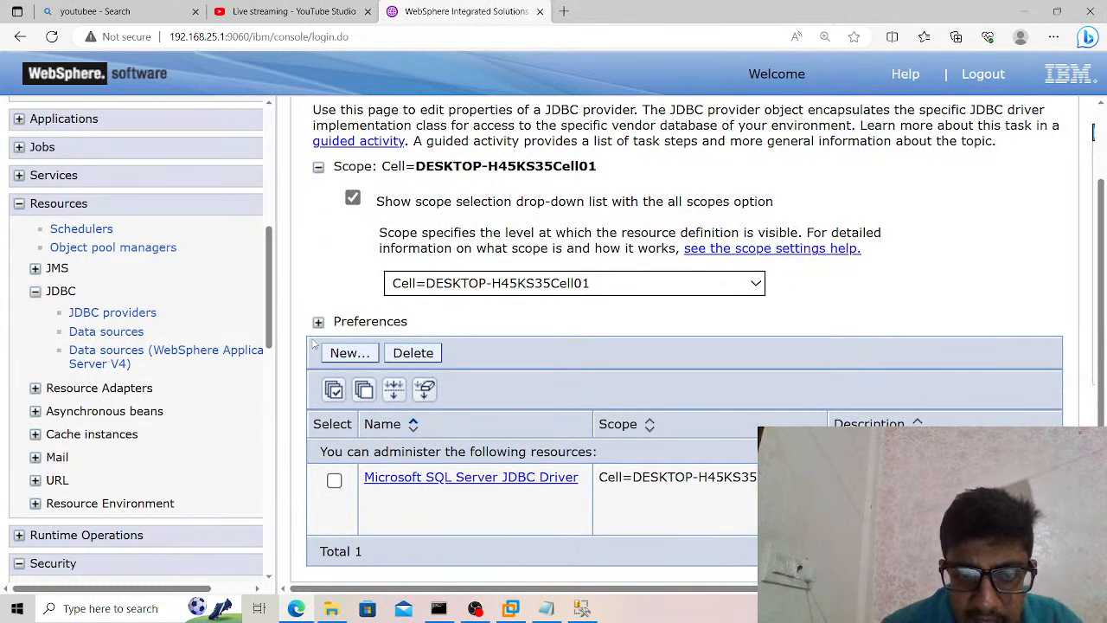
click(472, 481)
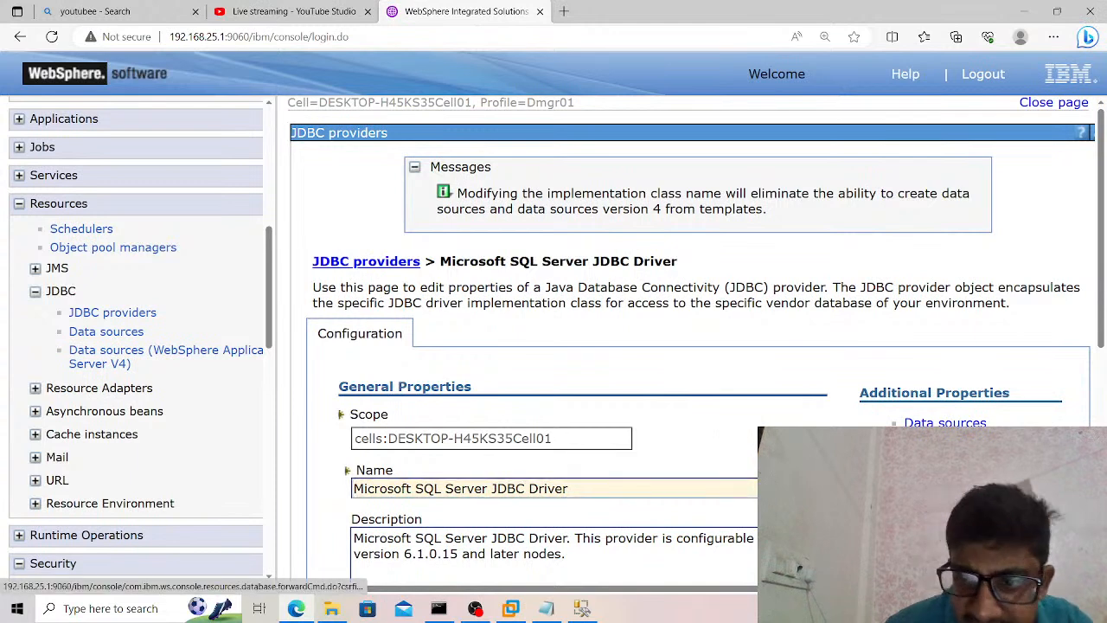
click(944, 422)
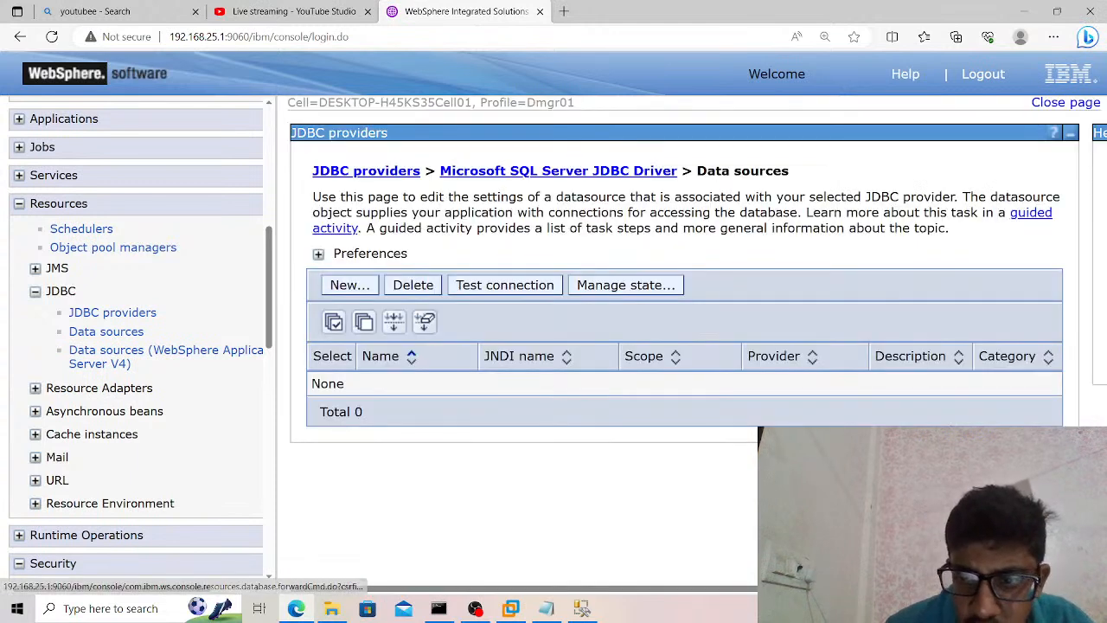
click(352, 286)
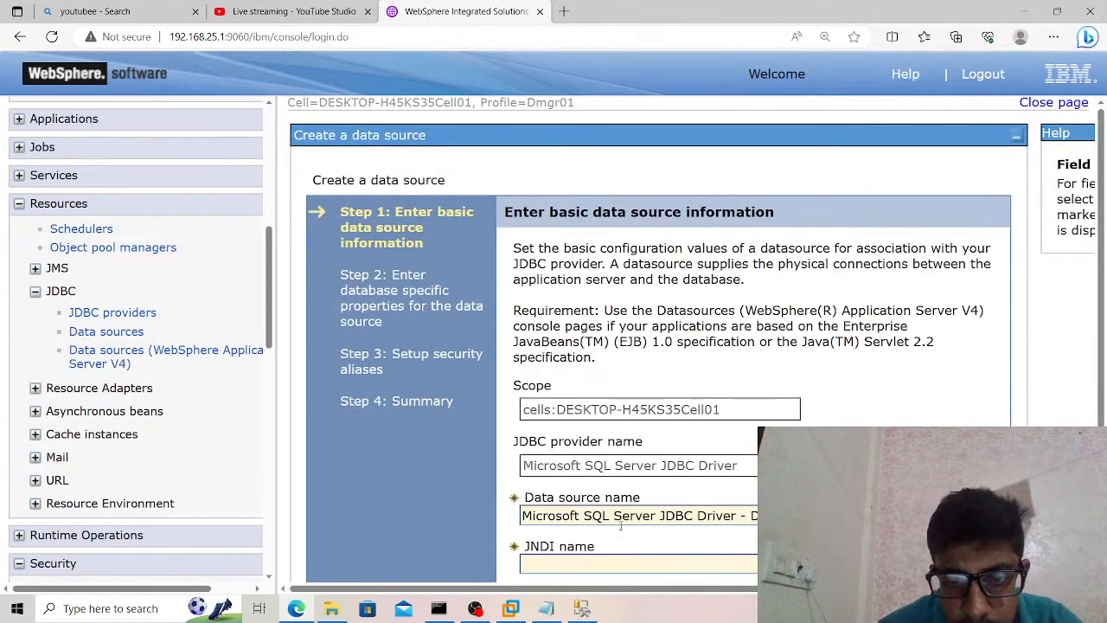
drag(757, 516, 521, 516)
text(G)
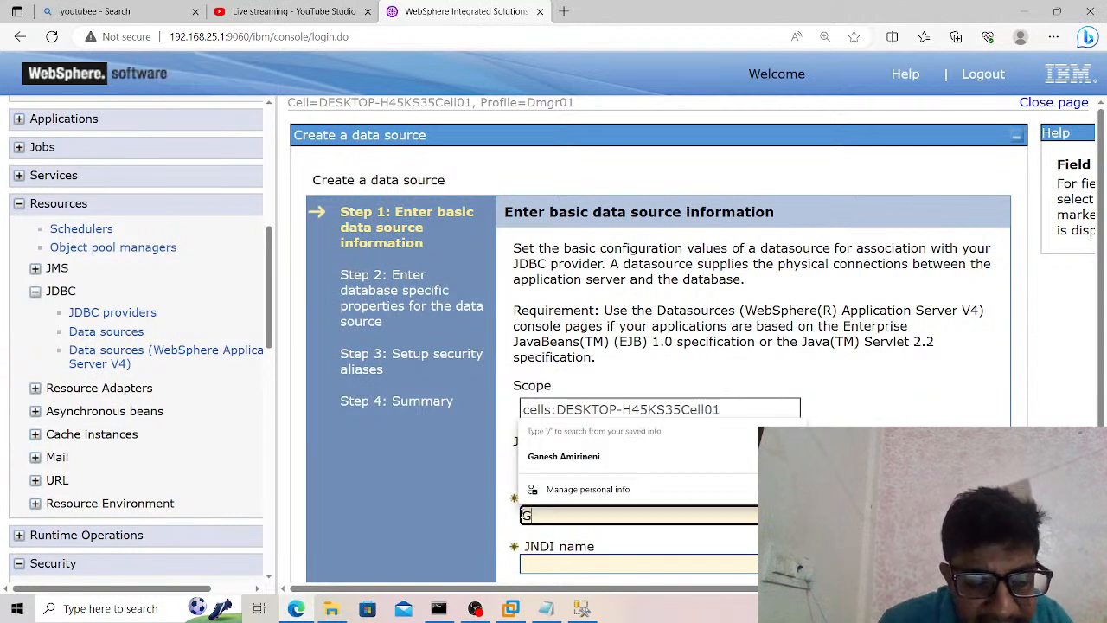
text(anesh)
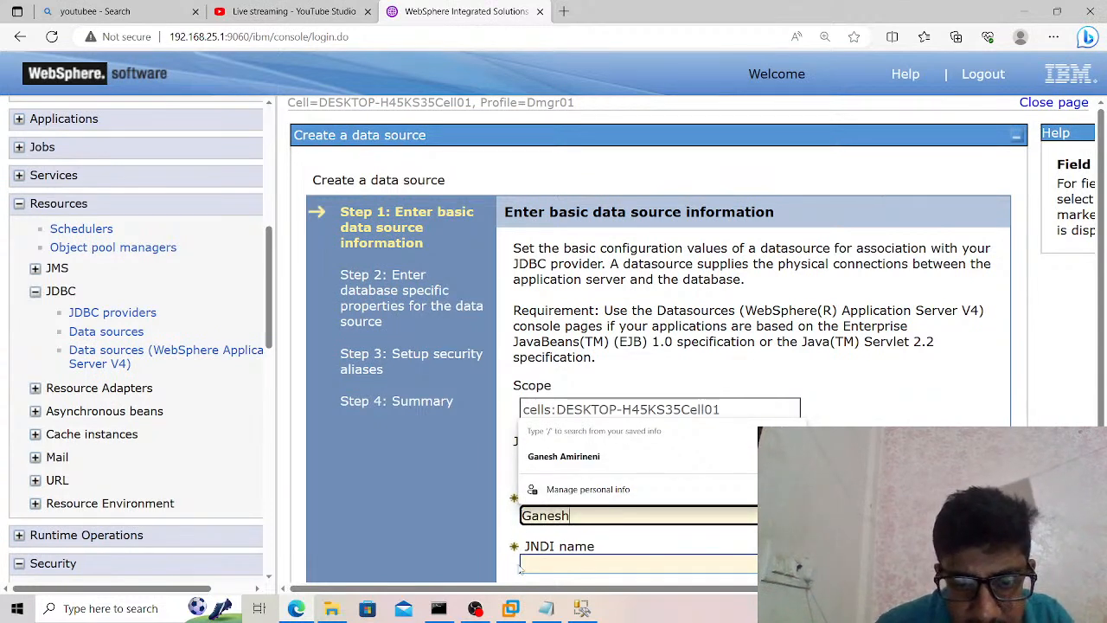
Switch to SQL Server Management Studio, check the database name and create the missing database diagramming support objects.
click(582, 608)
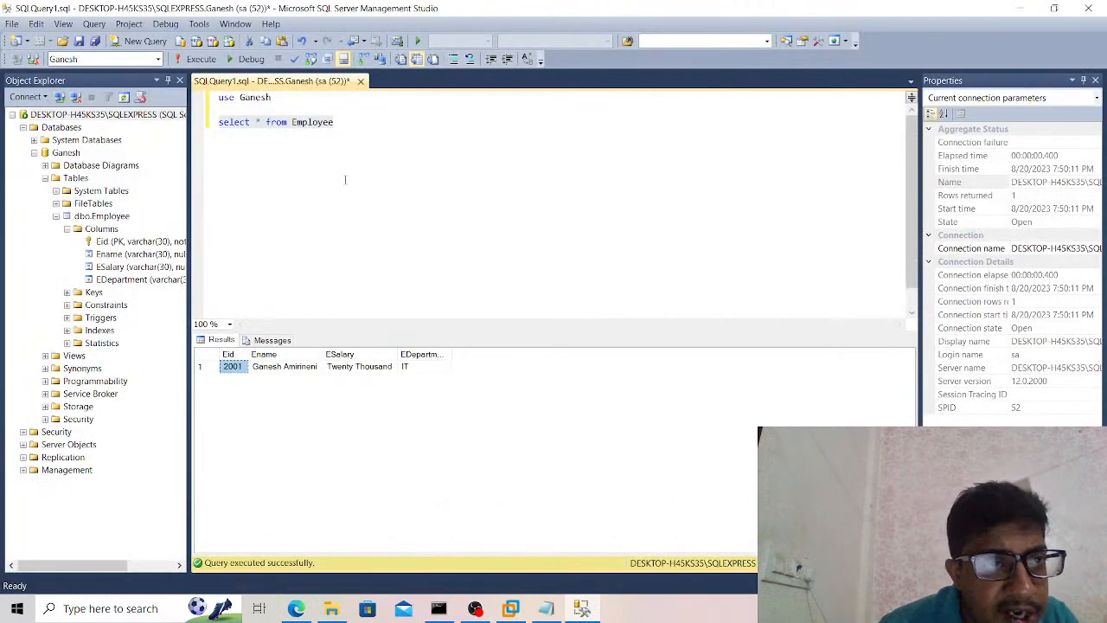
click(159, 59)
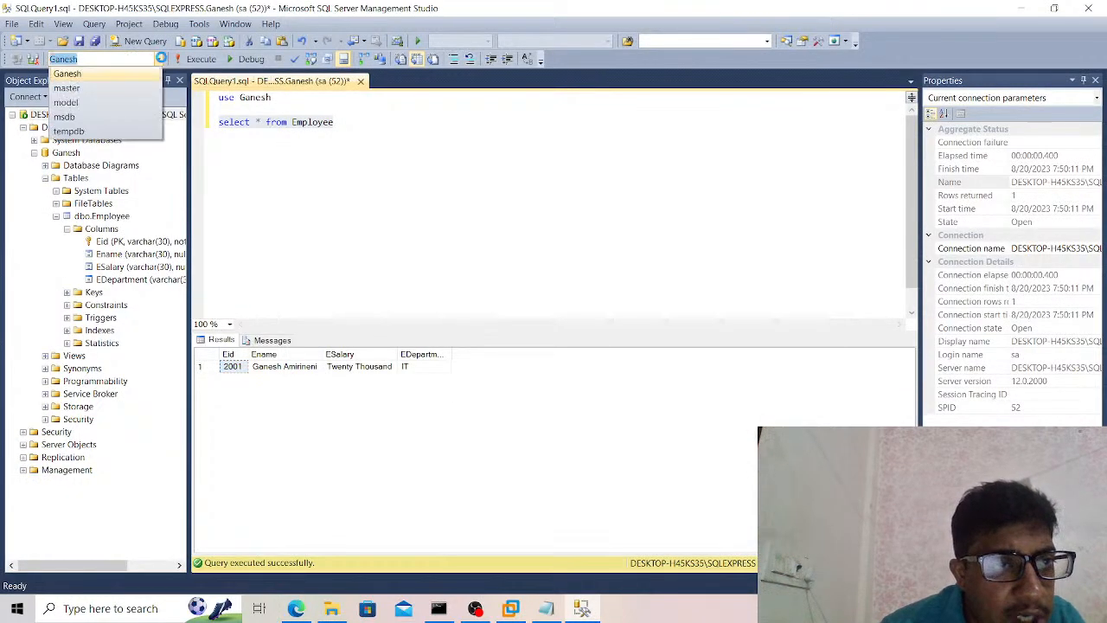
click(92, 76)
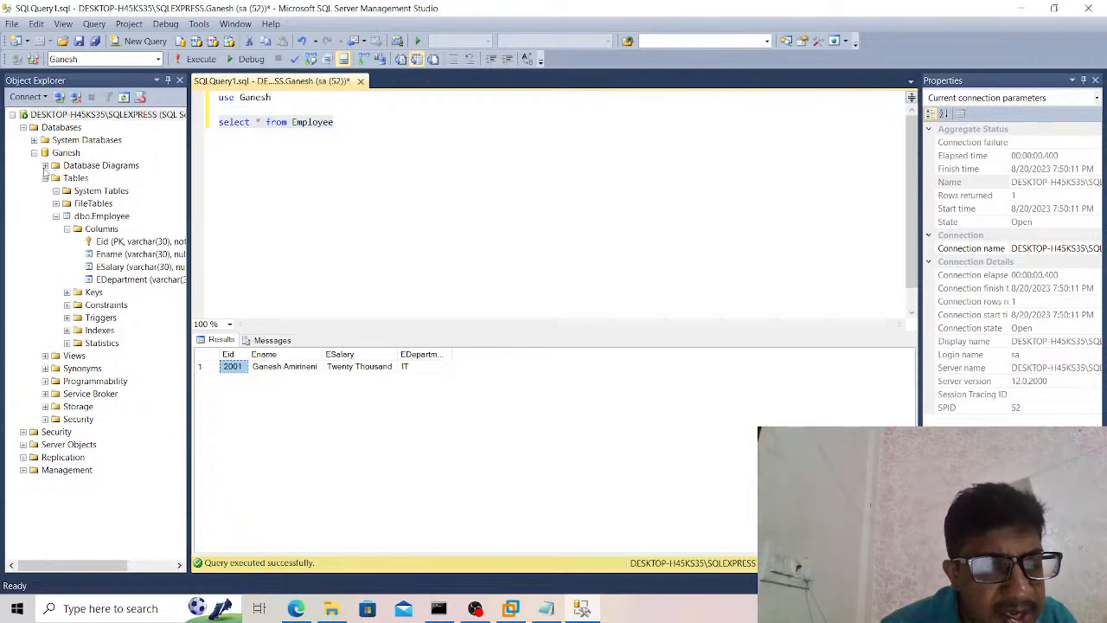
click(45, 166)
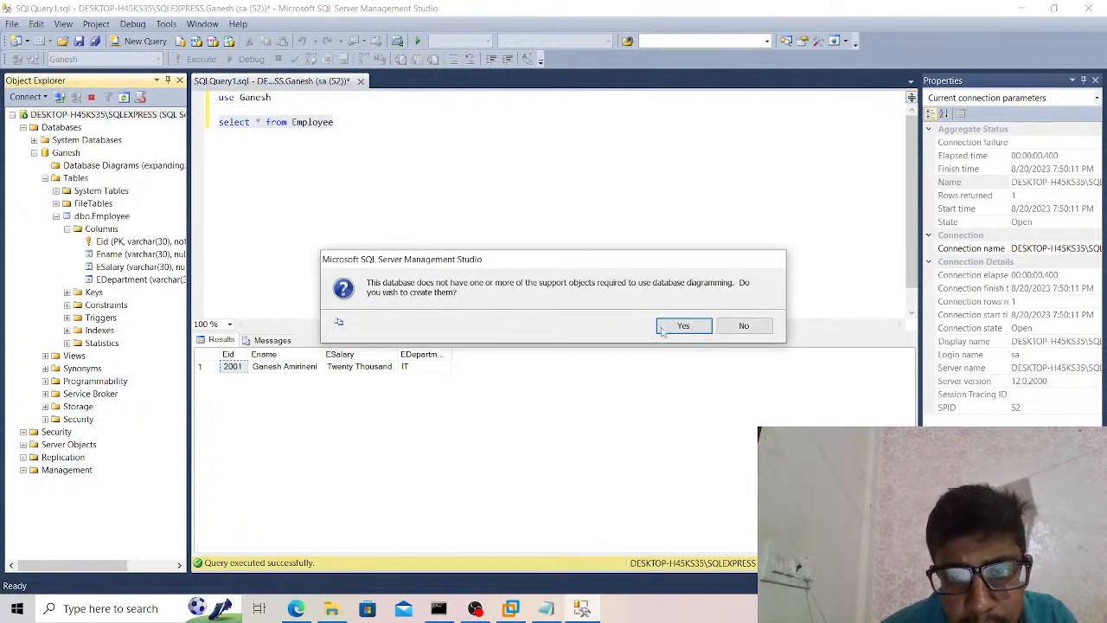
click(684, 328)
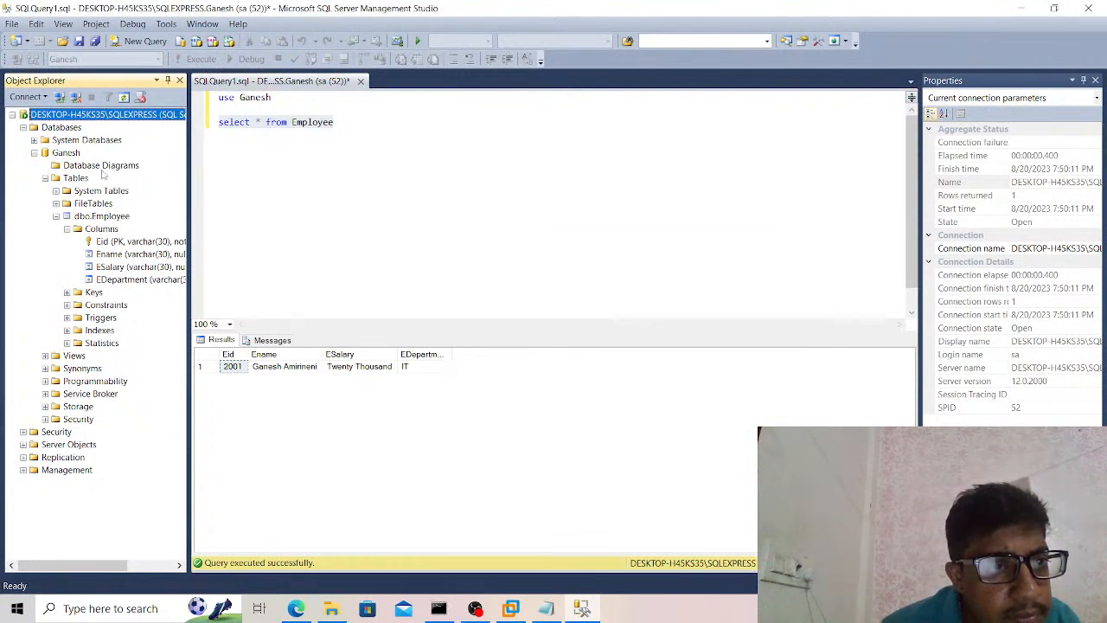
click(102, 169)
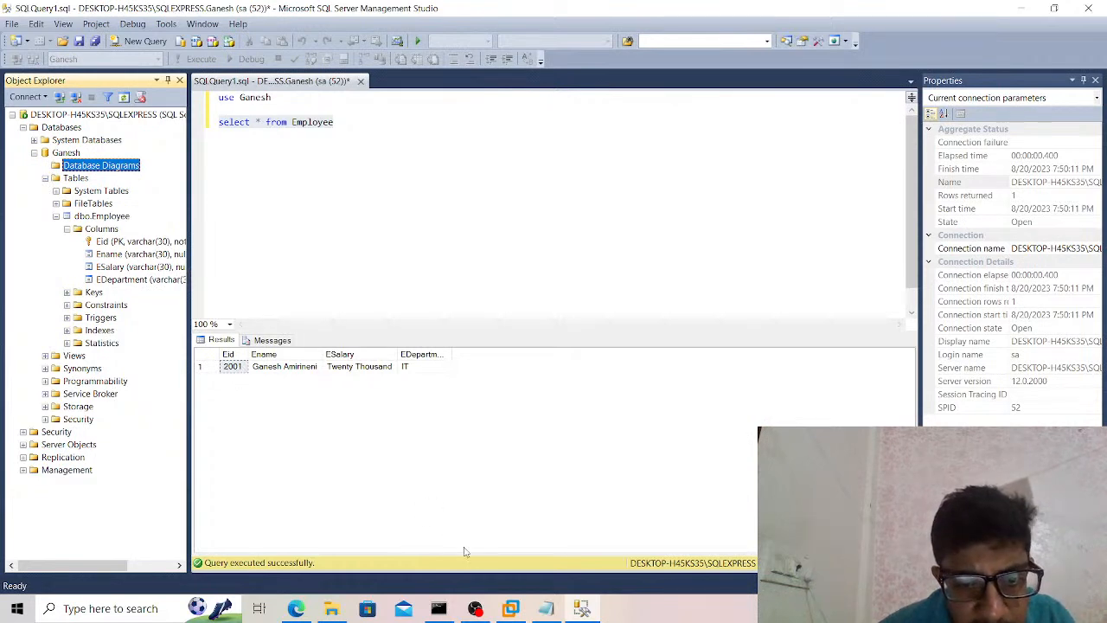
Return to the WebSphere console, set the JNDI name to the saved uppercase JDBC/ entry with the database name, and continue to the database properties.
click(304, 609)
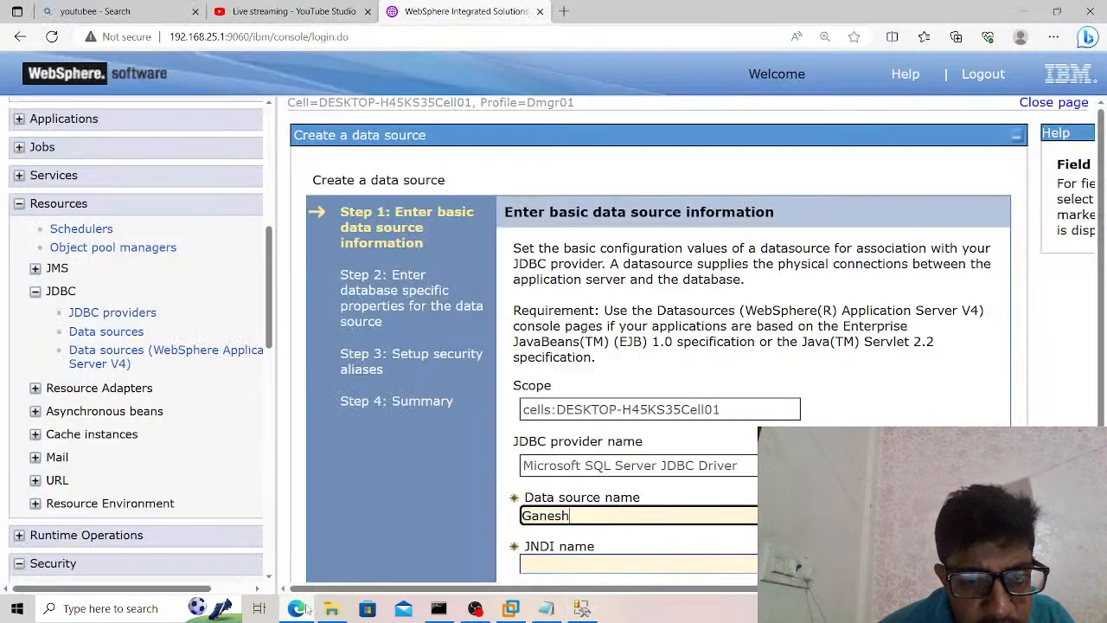
scroll(657, 346, down, 1)
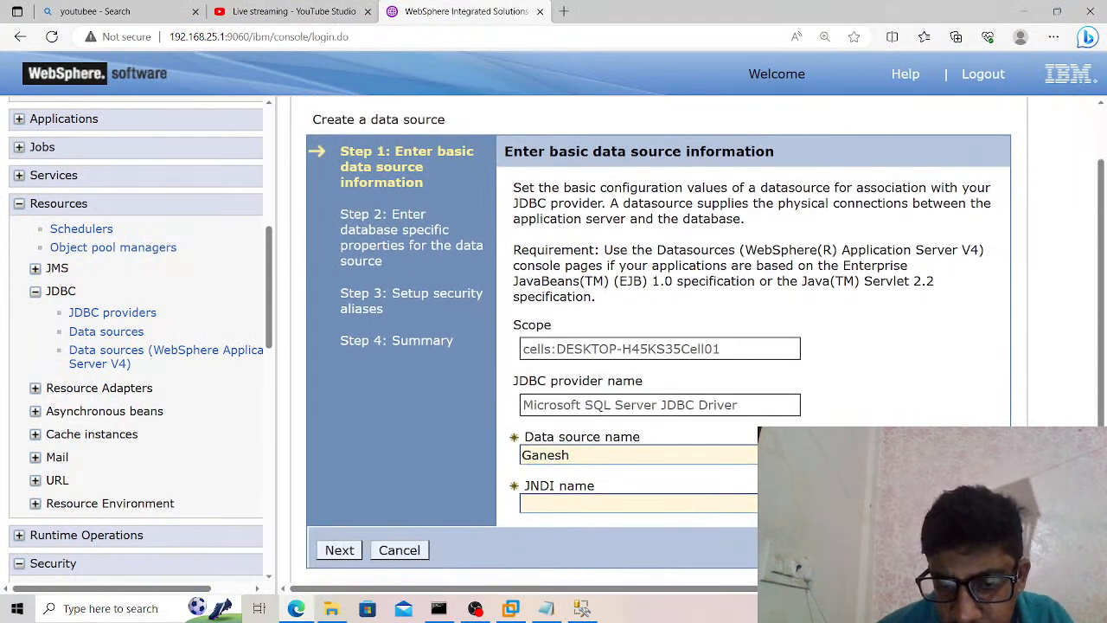
click(675, 499)
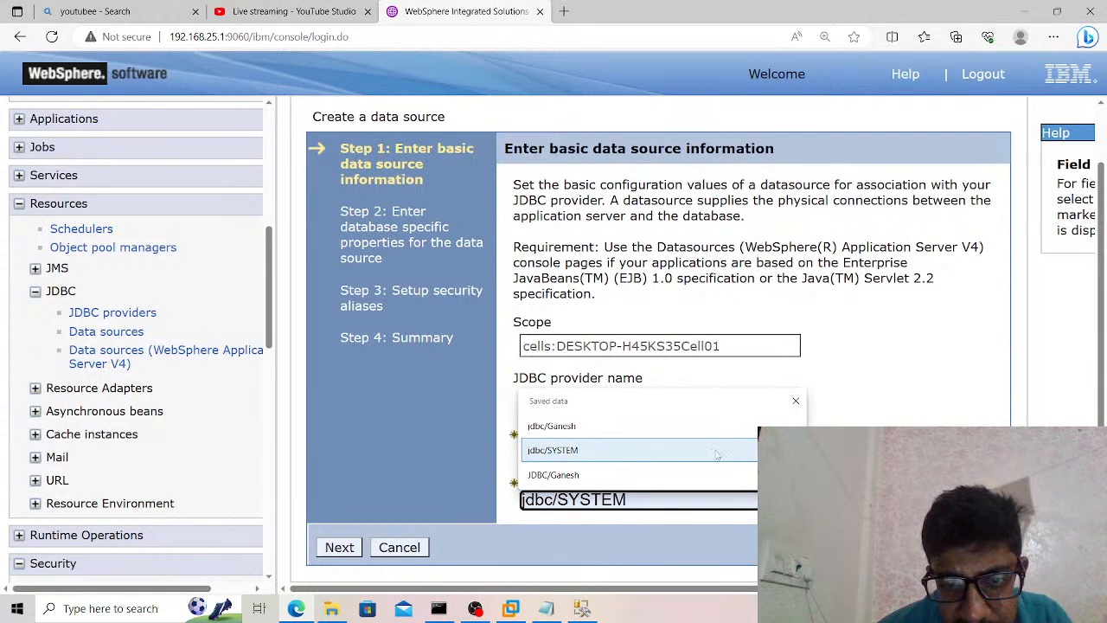
click(702, 474)
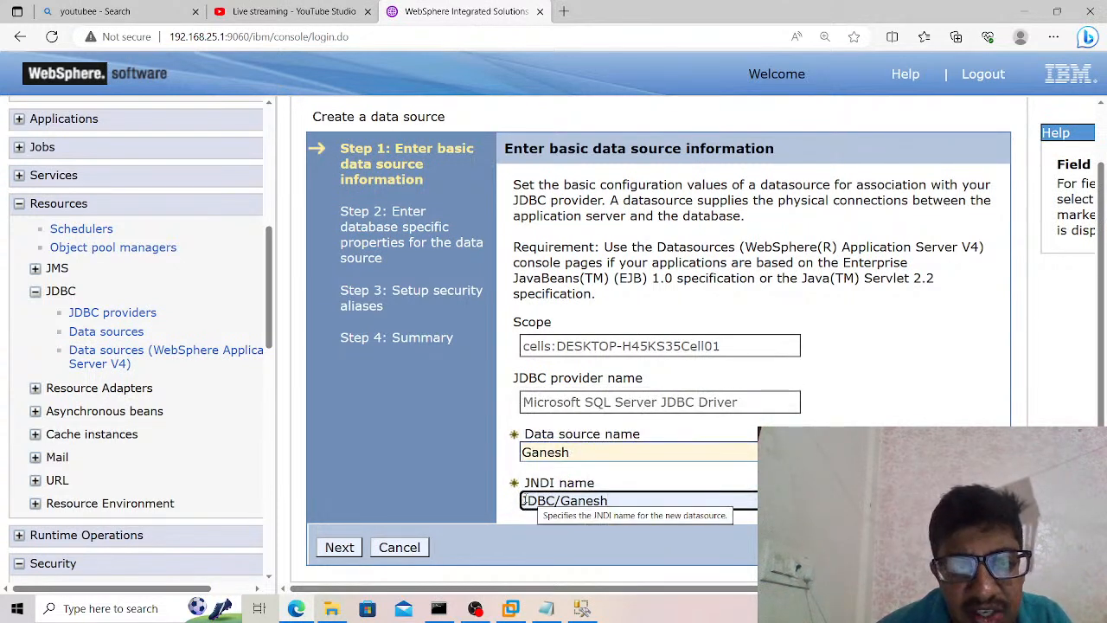
click(329, 556)
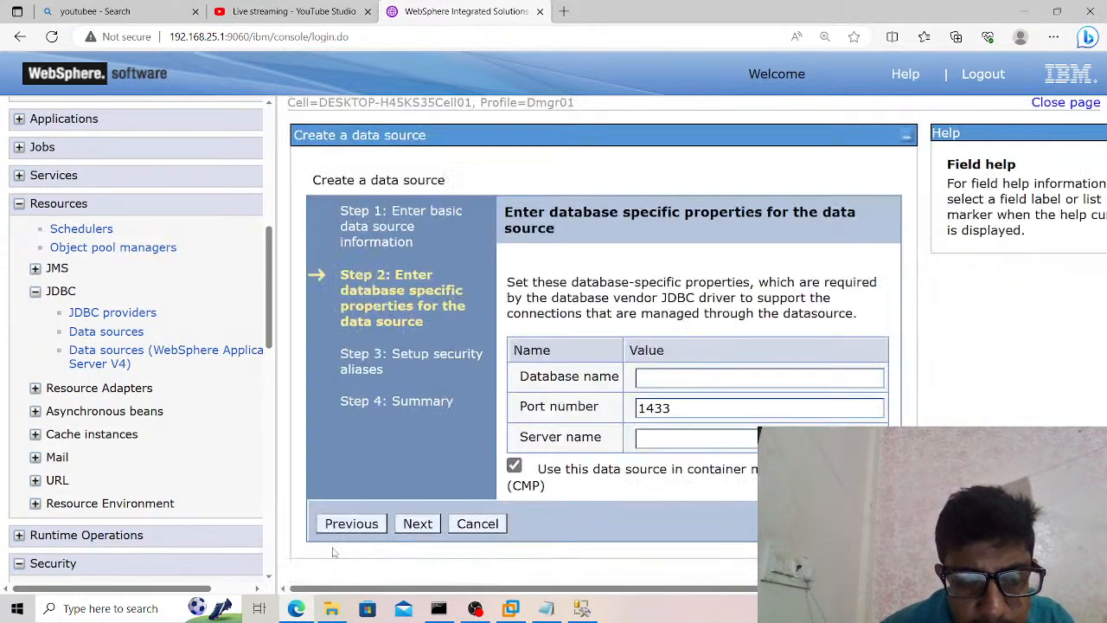
Fill in the data source's database name with the SQL Server user database, keeping port number 1433.
click(686, 380)
text(Ganesh)
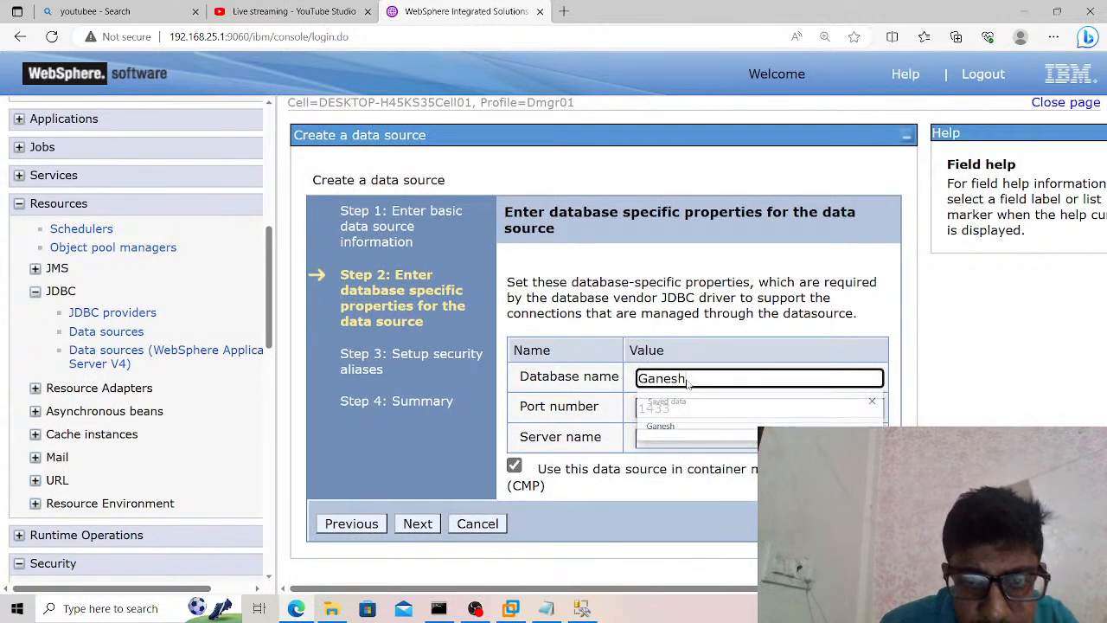
key(Tab)
key(Tab)
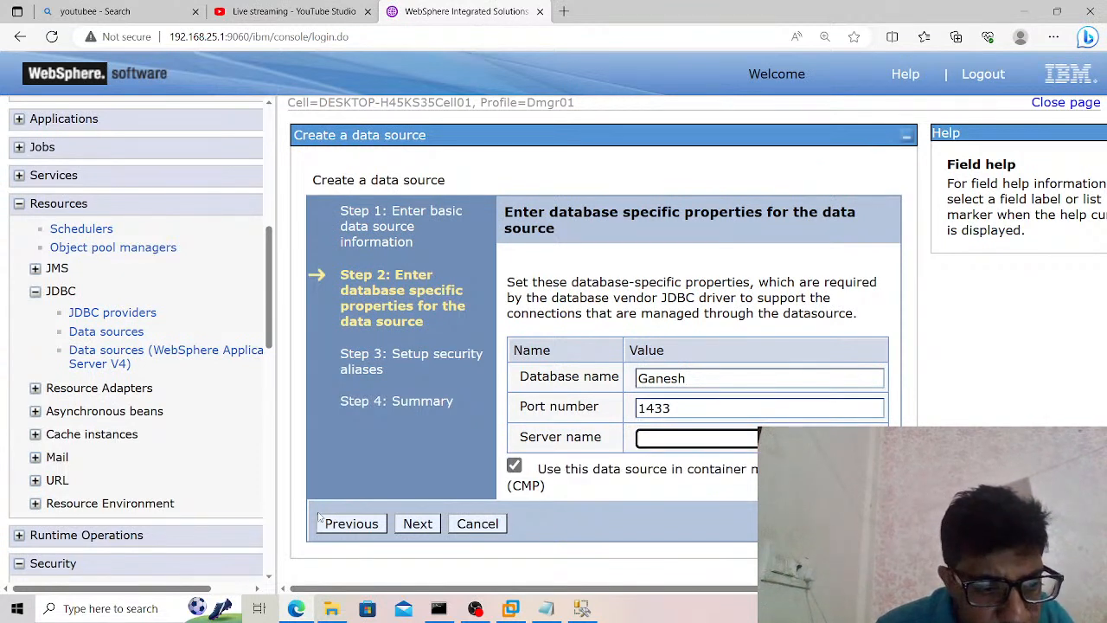
Copy the device name DESKTOP-H45KS35 from the Windows PC properties into the data source's server name and continue to the security aliases.
click(139, 603)
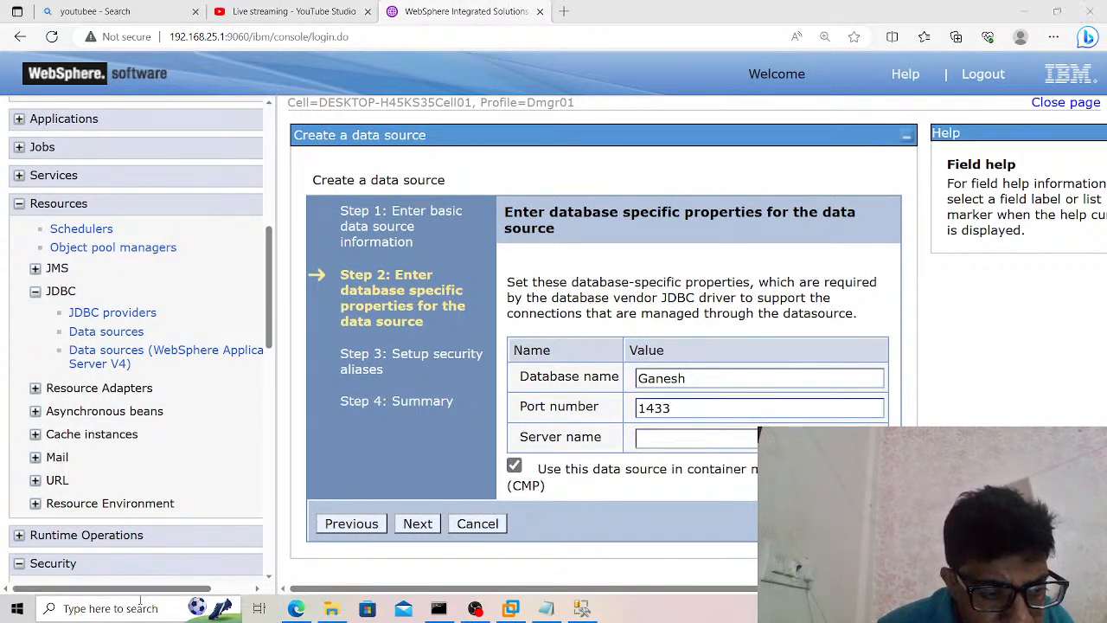
text(this)
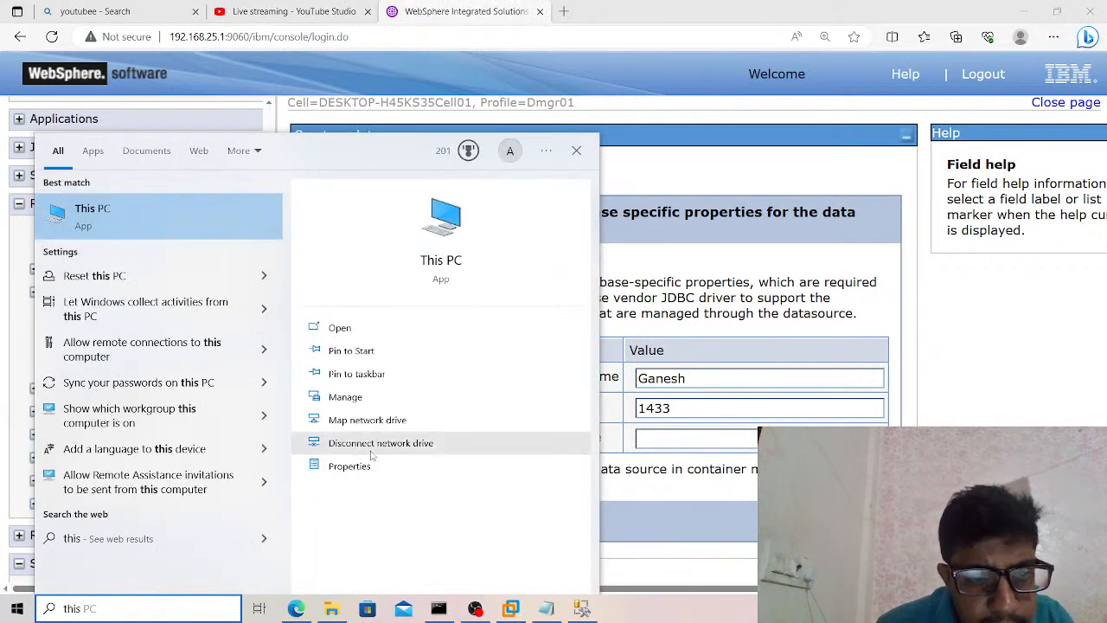
click(350, 466)
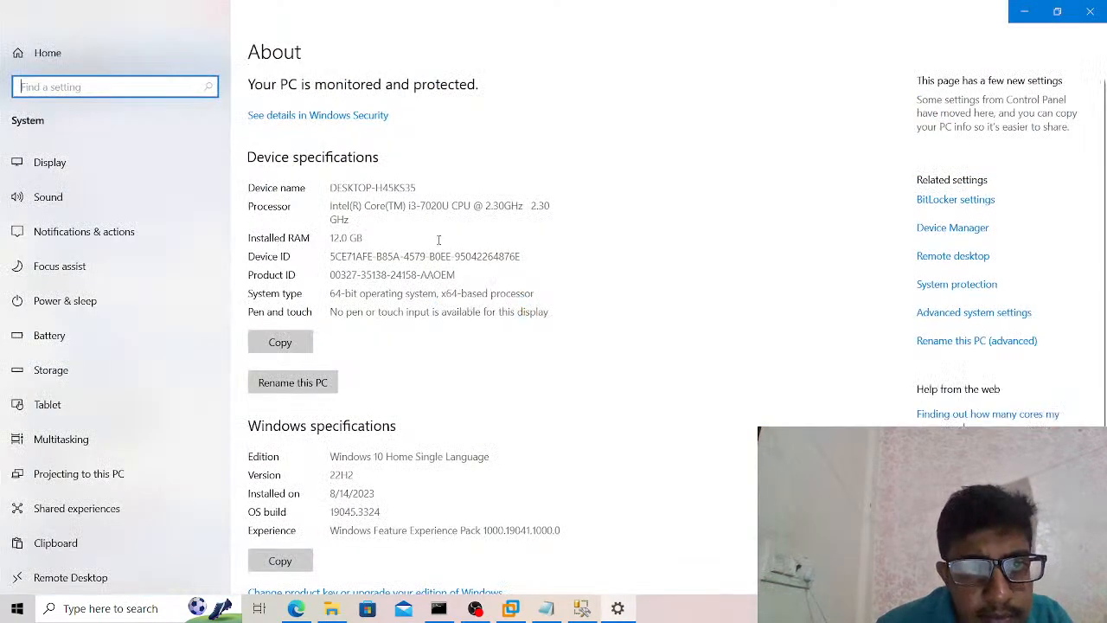
drag(421, 186, 325, 188)
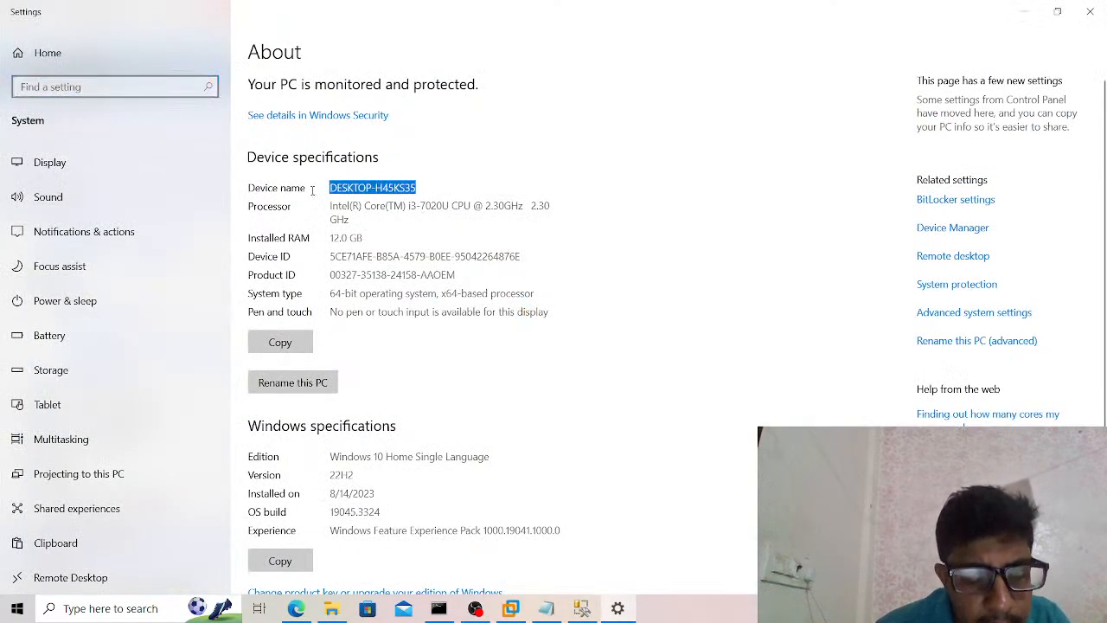
key(ctrl+c)
key(alt+Tab)
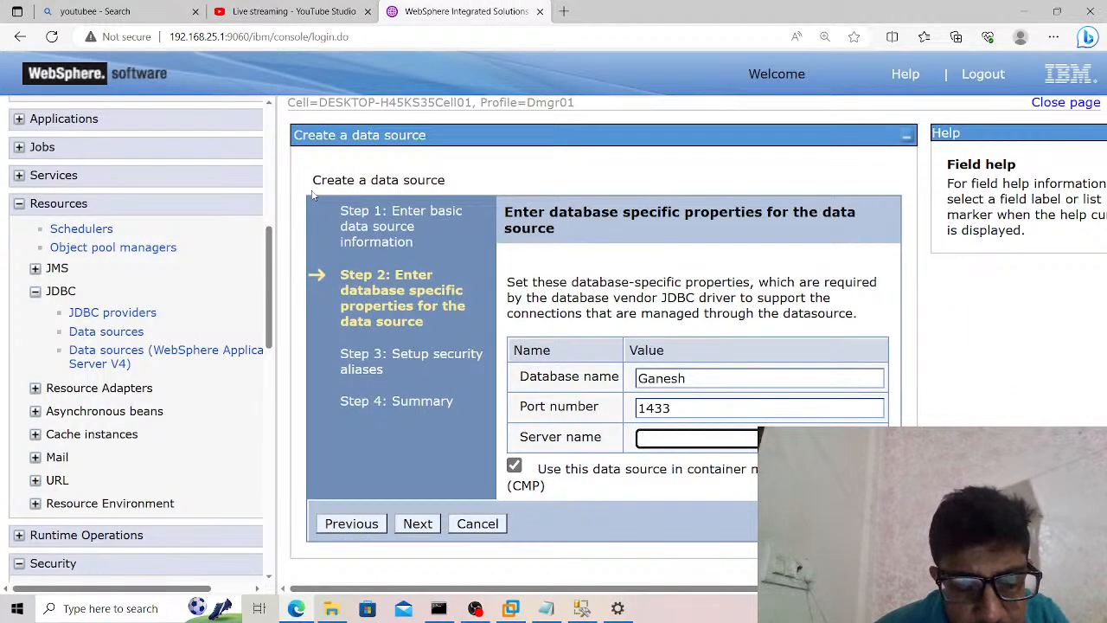
key(ctrl+v)
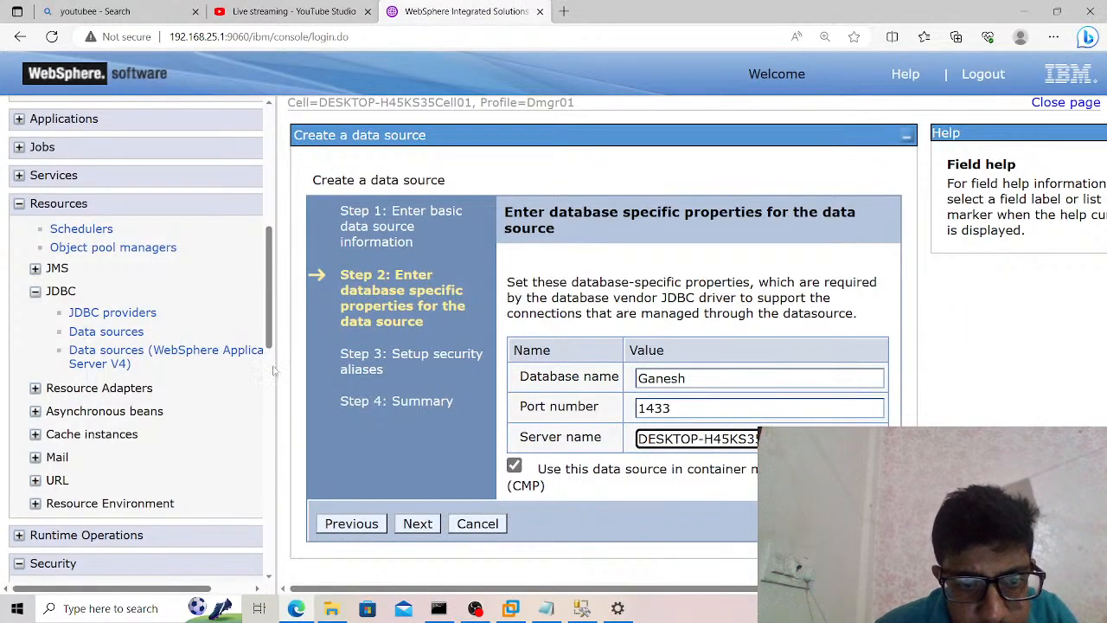
click(409, 521)
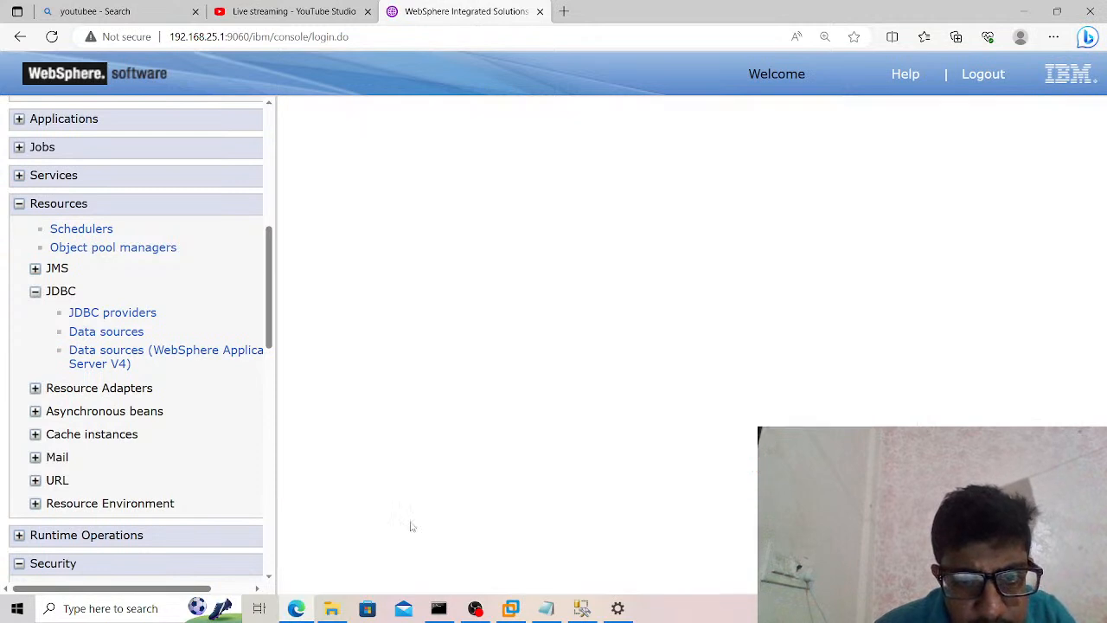
Set both the component-managed and container-managed authentication aliases to DESKTOP-H45KS35CellManager01/SQL and continue to the summary.
click(582, 316)
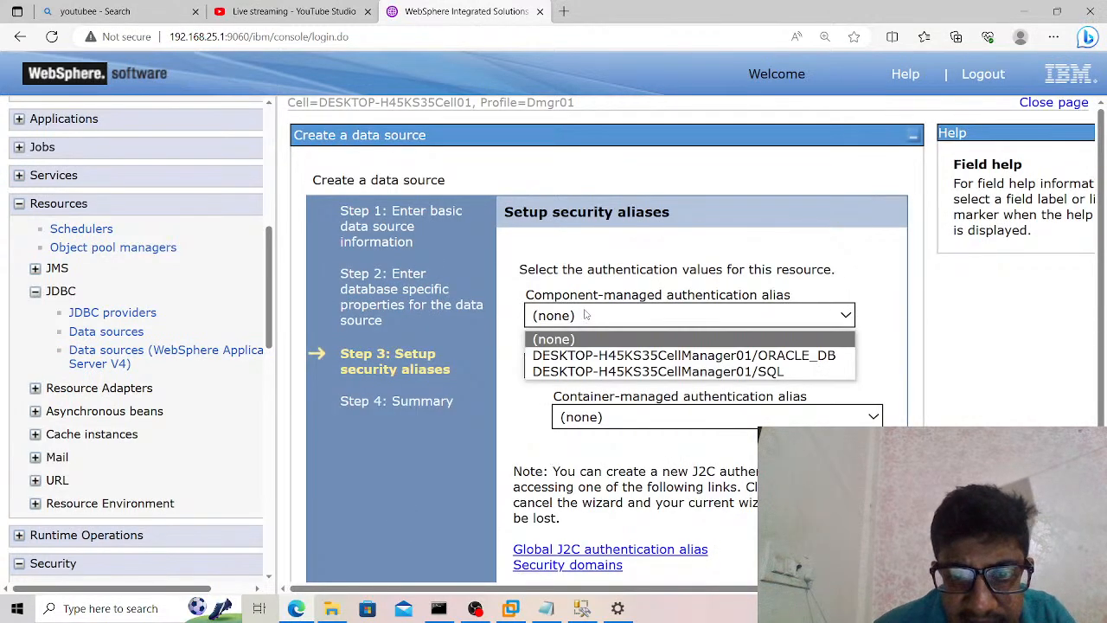
click(597, 372)
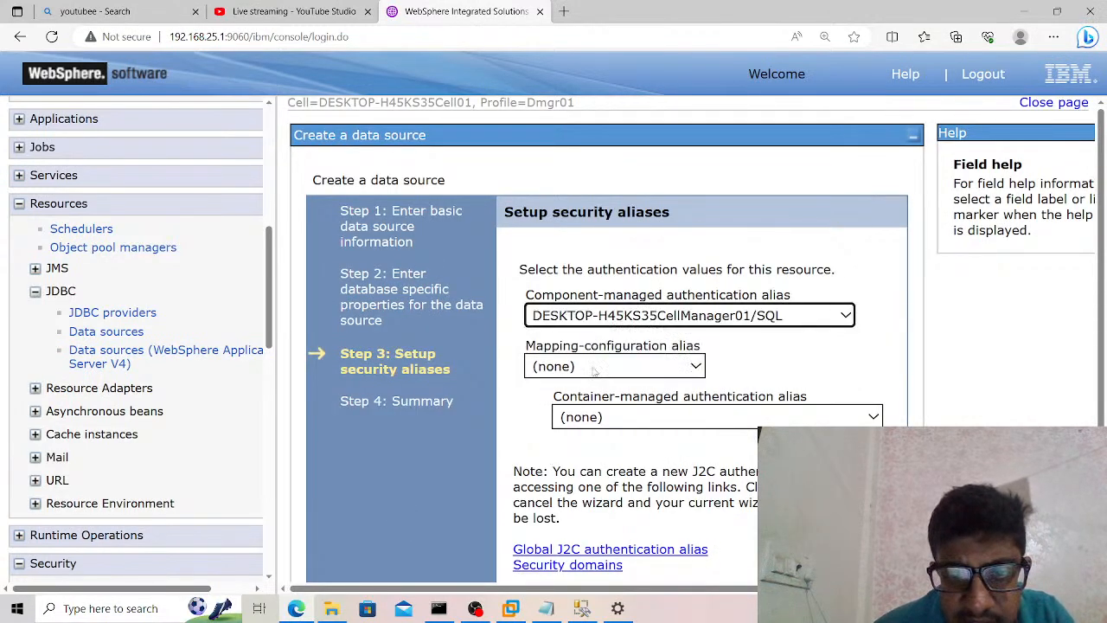
click(605, 415)
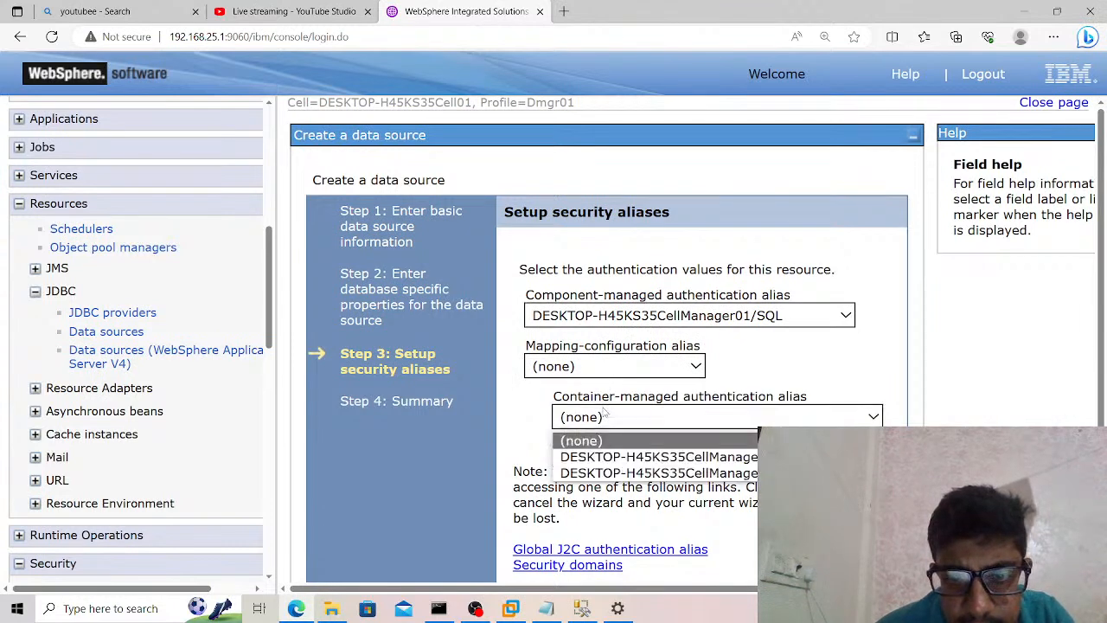
click(619, 474)
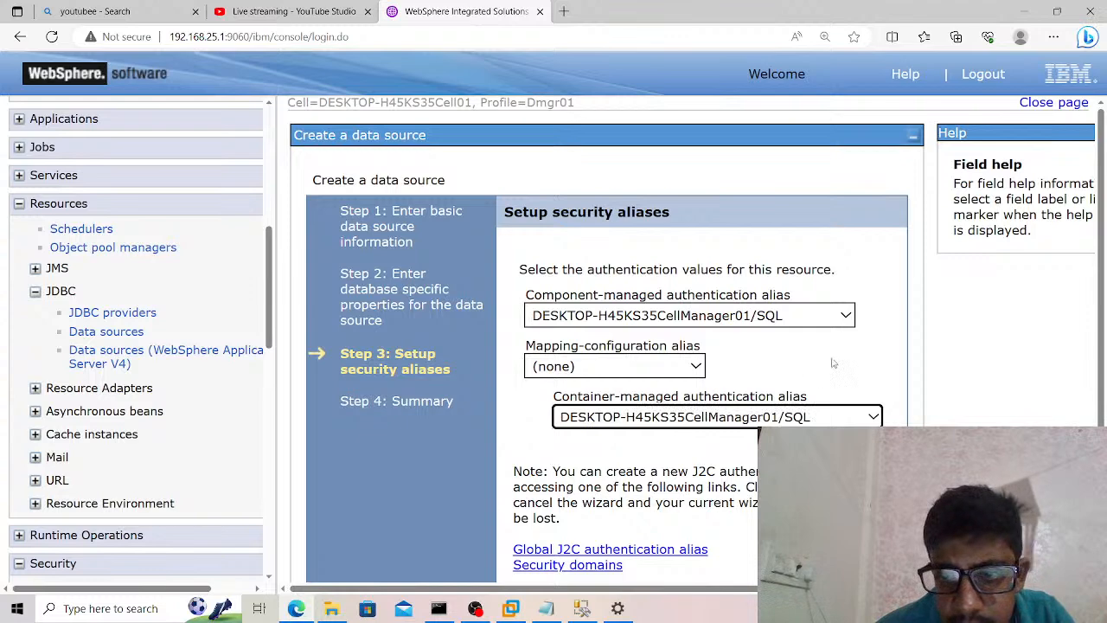
scroll(830, 361, down, 1)
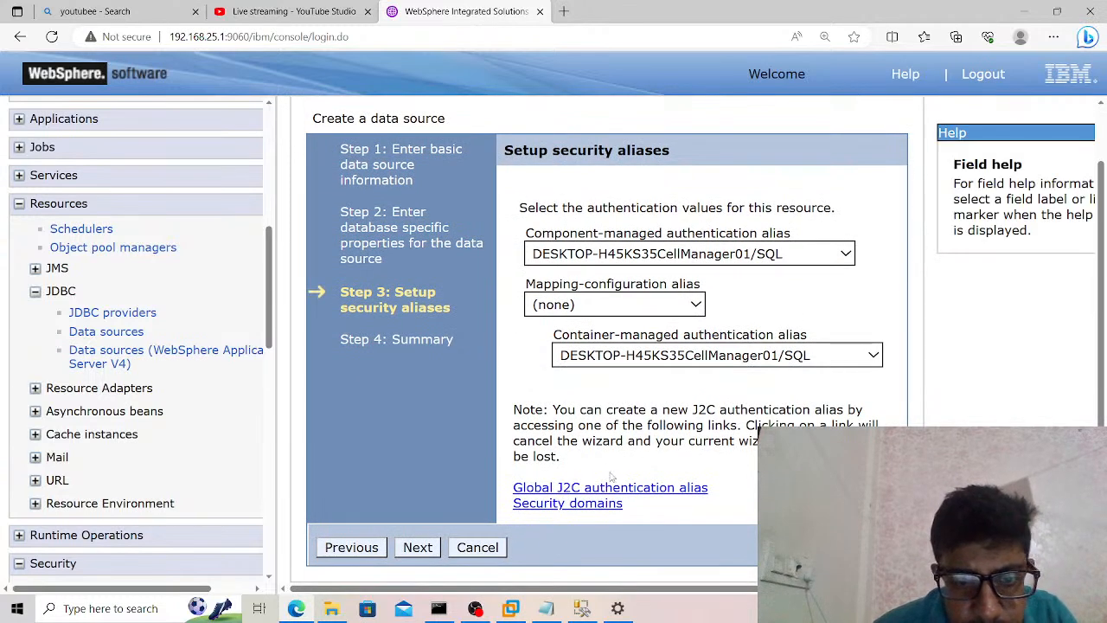
click(417, 547)
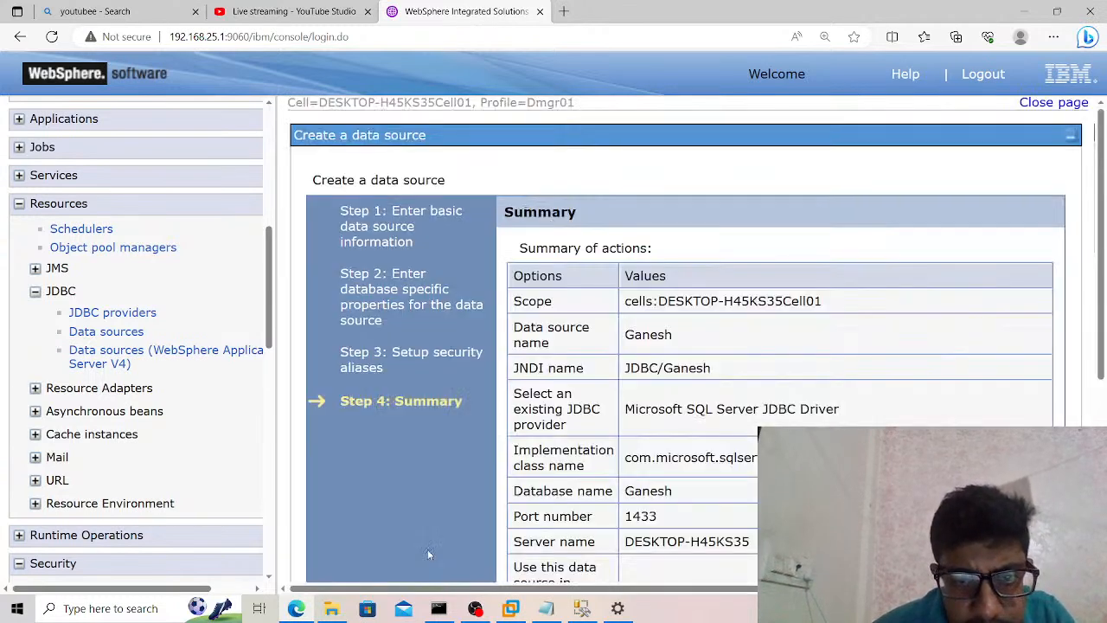
Review the data source summary, try to finish creating it with the uppercase JDBC/ JNDI name, and read the resulting message.
scroll(610, 457, down, 4)
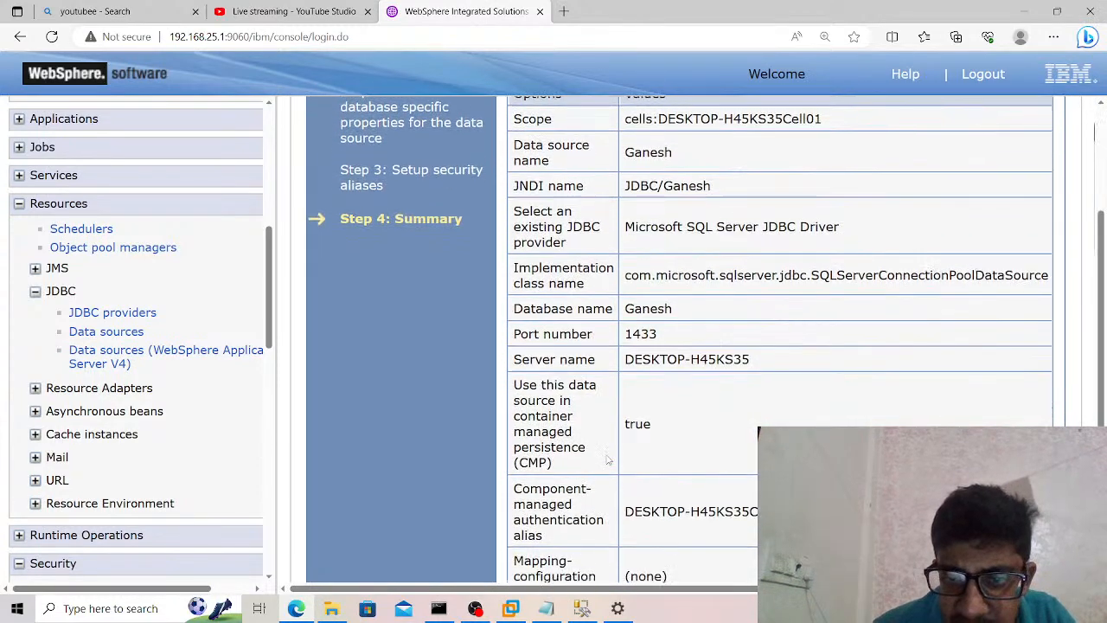
scroll(609, 461, down, 1)
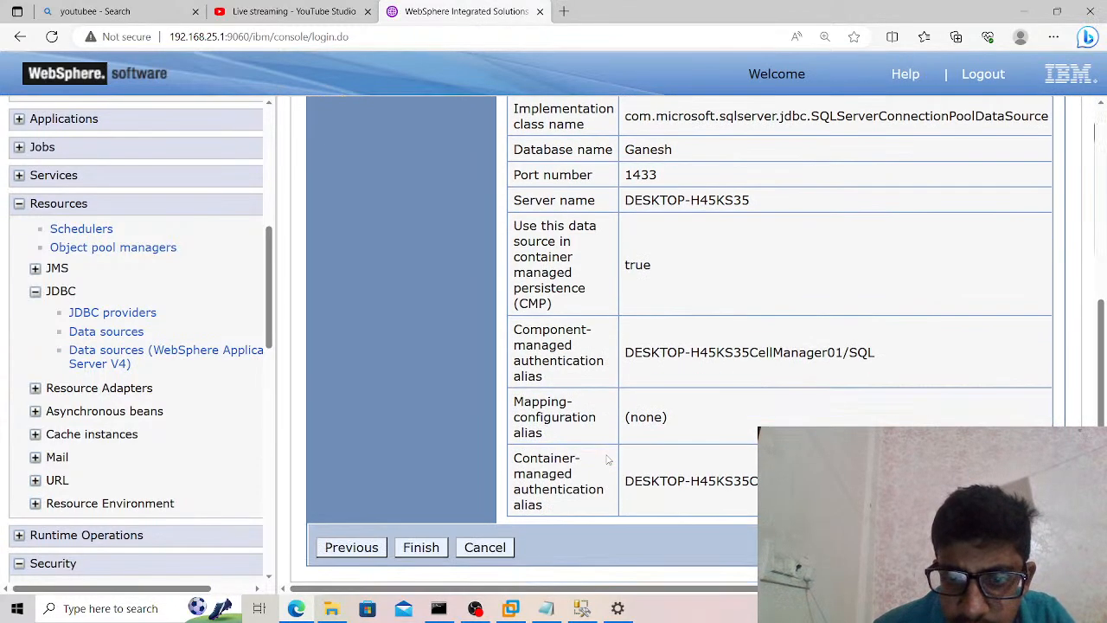
click(431, 544)
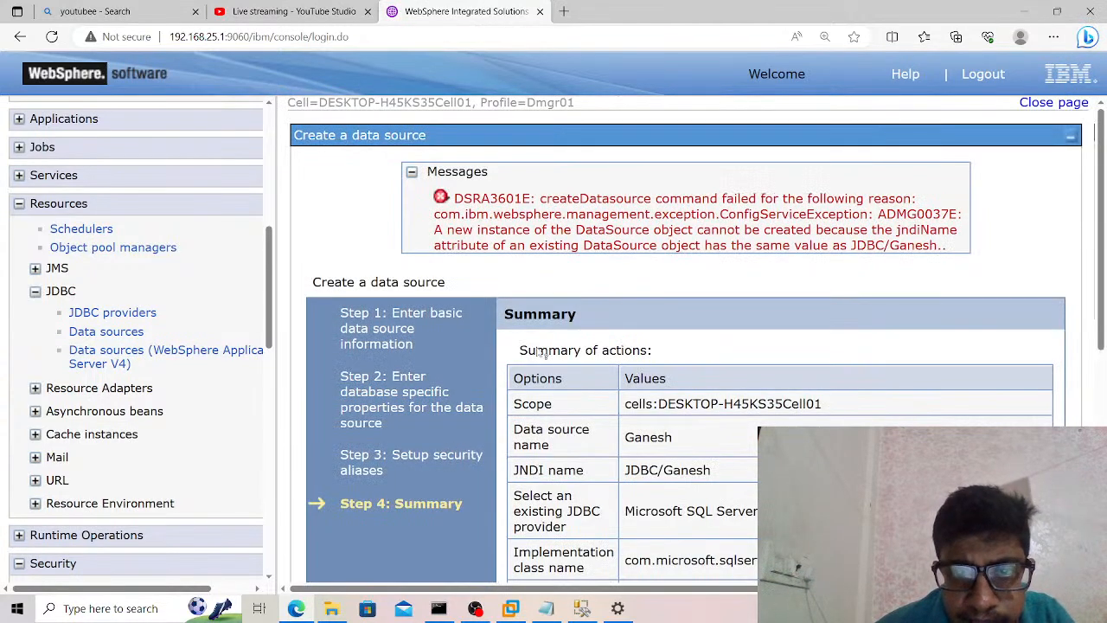
scroll(561, 285, down, 6)
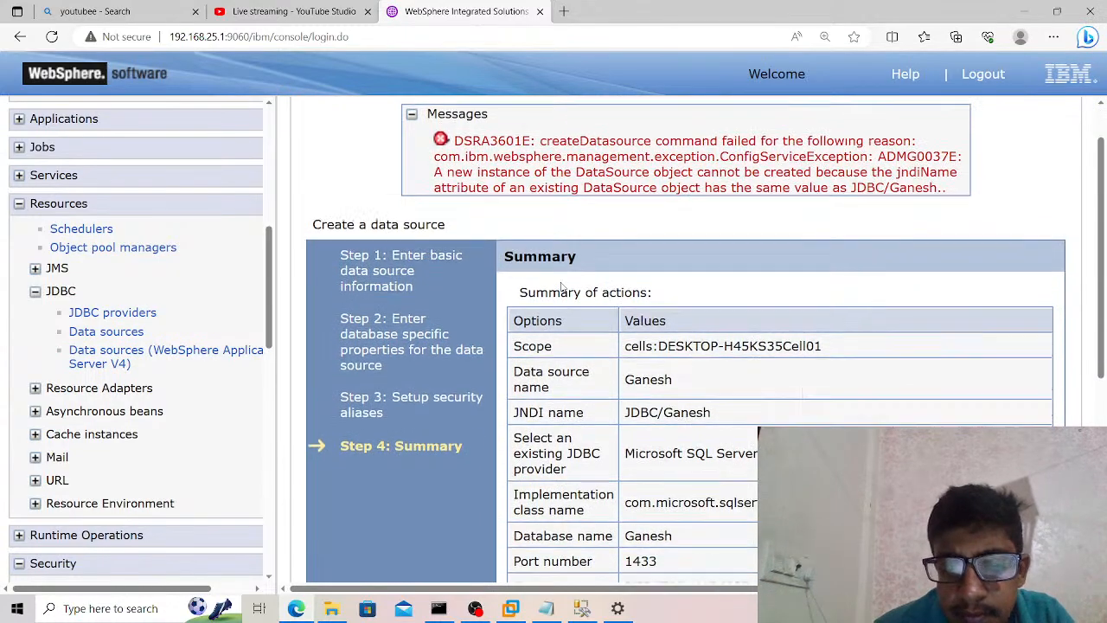
scroll(561, 284, up, 2)
scroll(562, 284, up, 5)
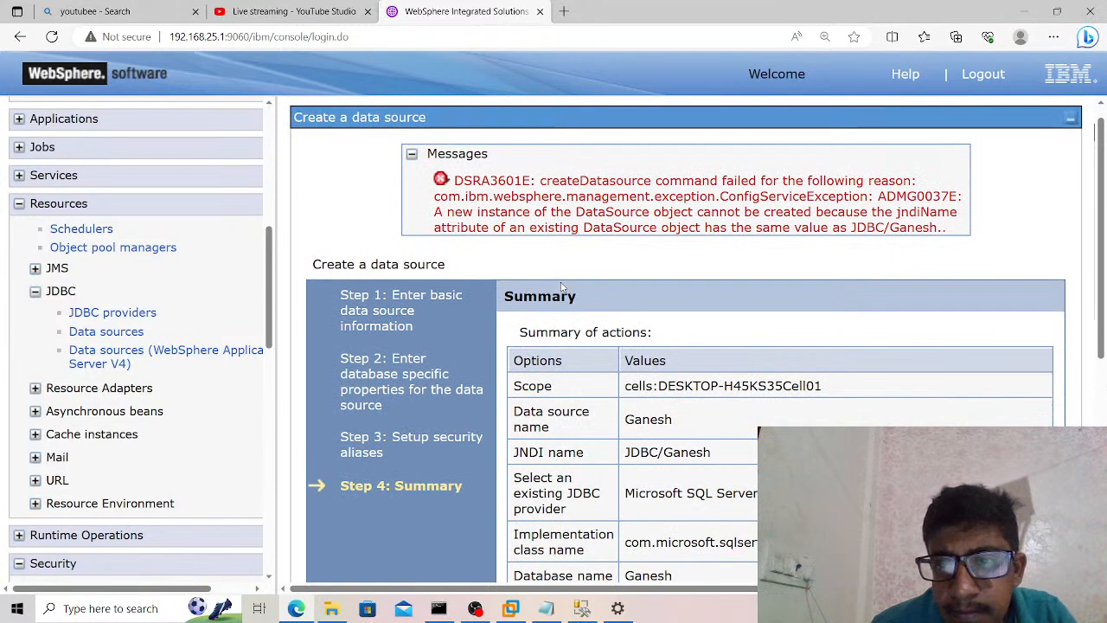
Go back to the basic data source information and change the JNDI name's prefix to lowercase jdbc.
scroll(562, 286, down, 5)
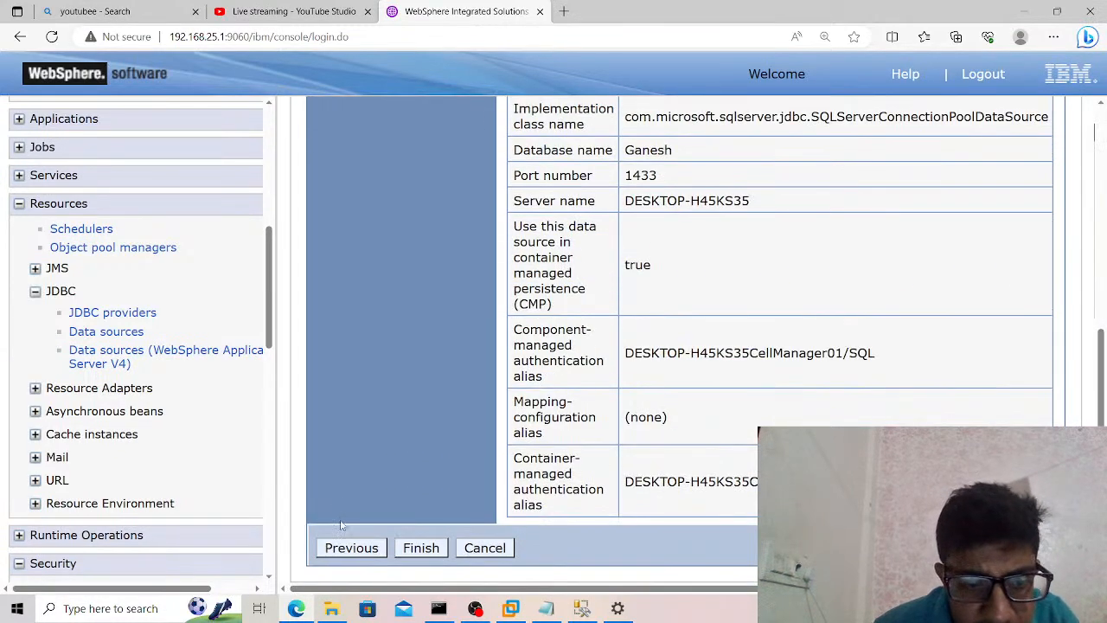
click(348, 549)
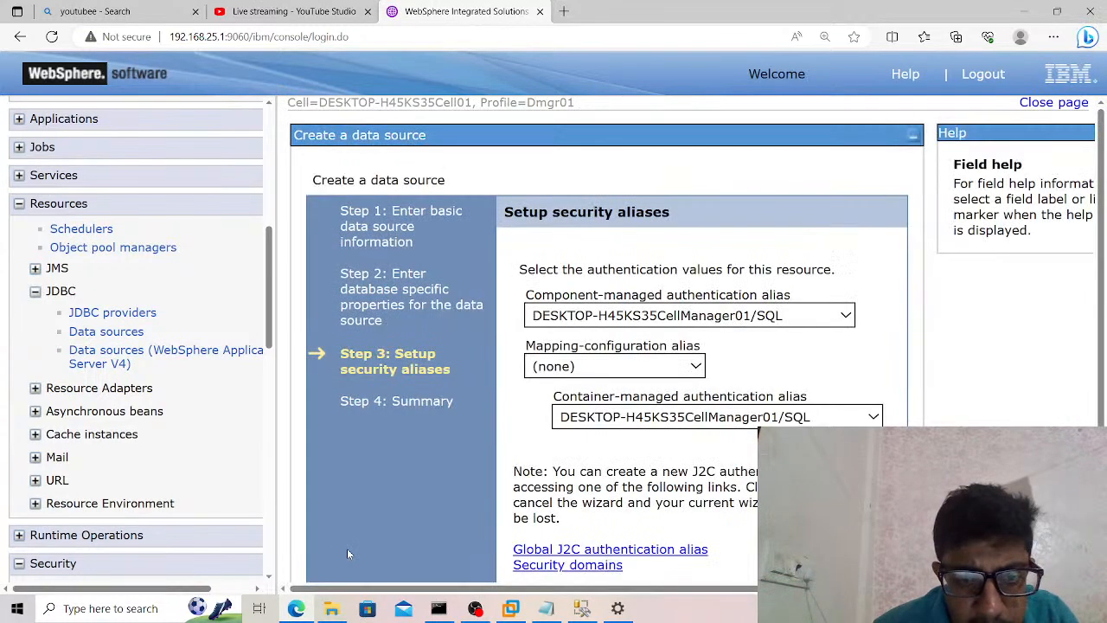
scroll(523, 463, down, 1)
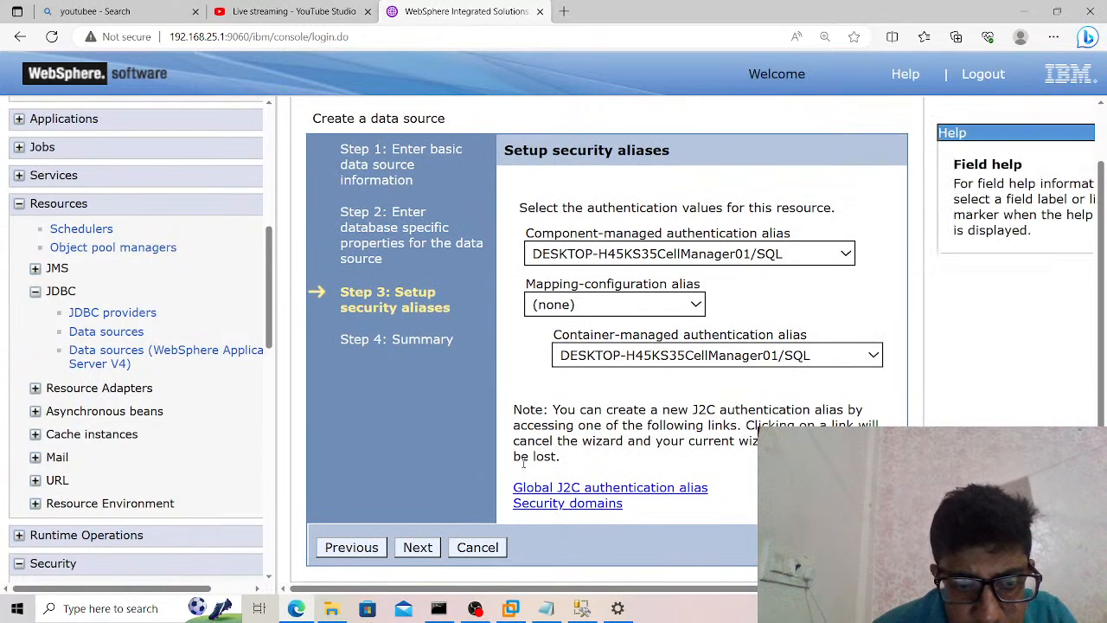
click(371, 549)
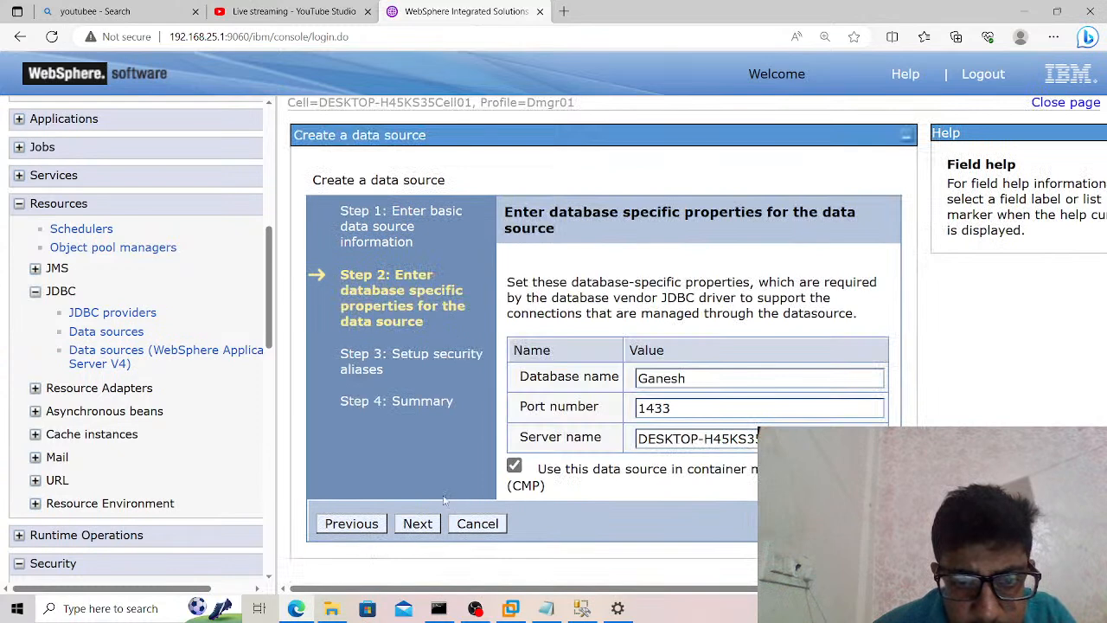
click(369, 529)
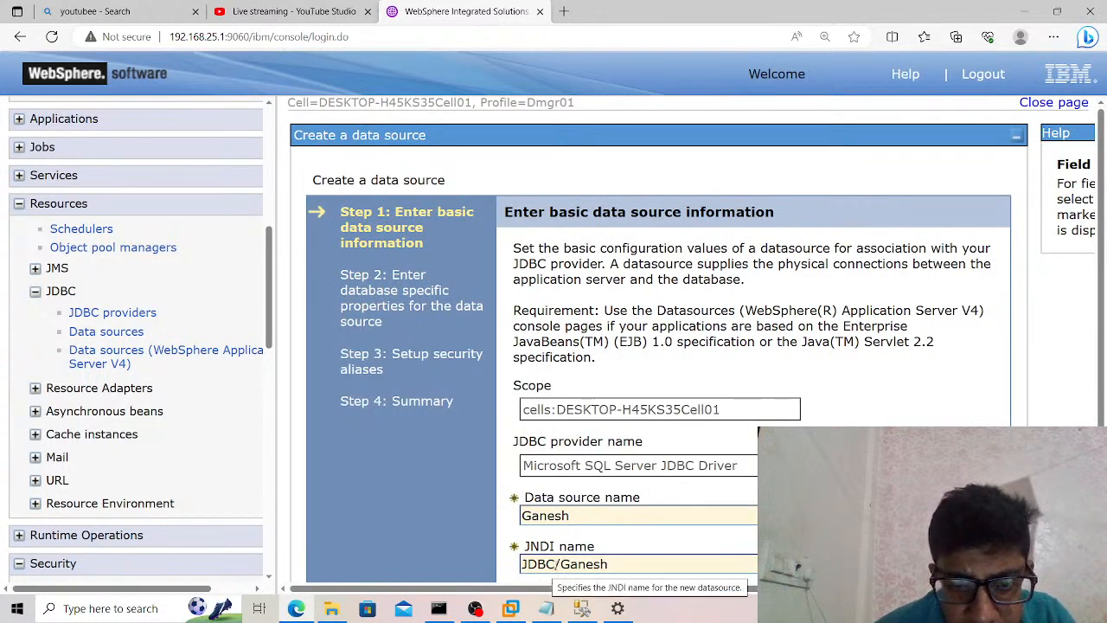
drag(556, 564, 516, 566)
text(jdbc)
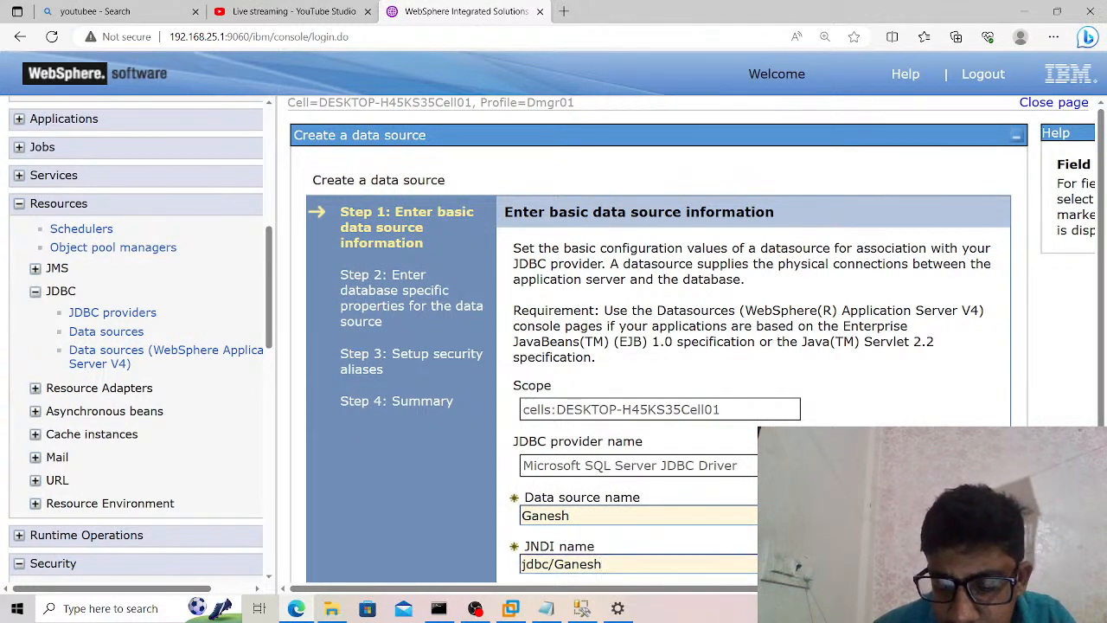
Continue through the database properties, security aliases and summary unchanged, and finish creating the data source.
scroll(658, 346, down, 1)
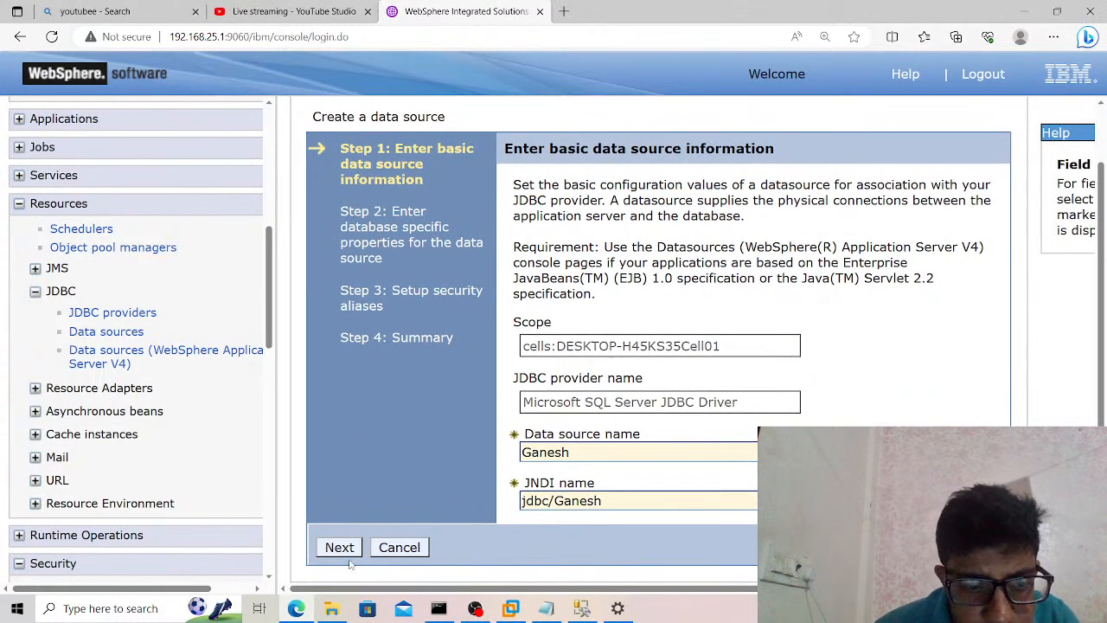
click(340, 552)
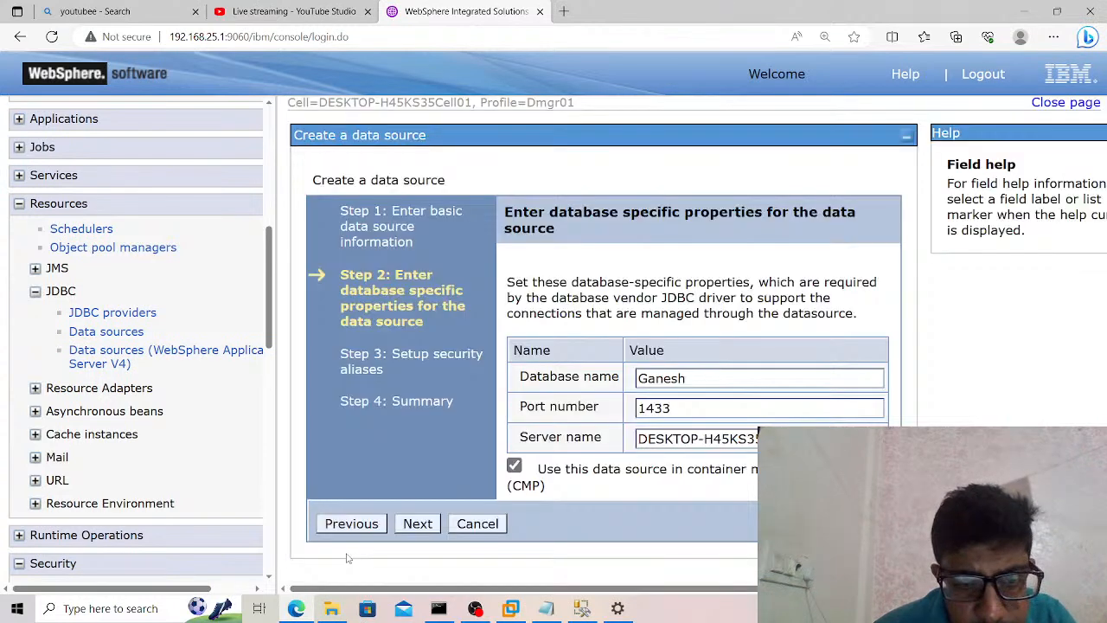
click(418, 524)
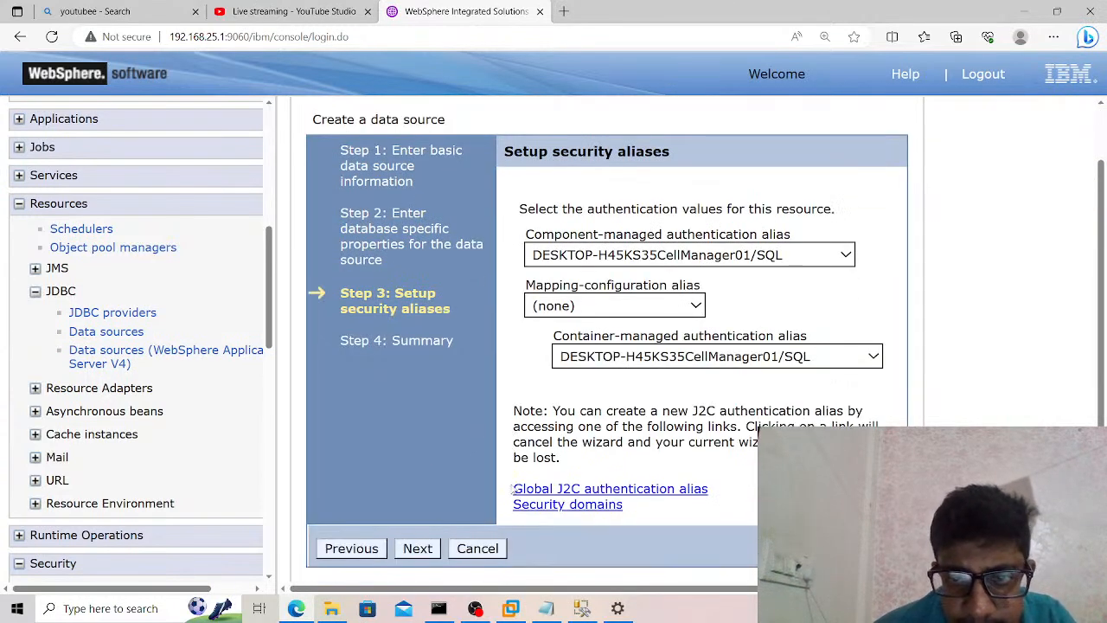
click(413, 550)
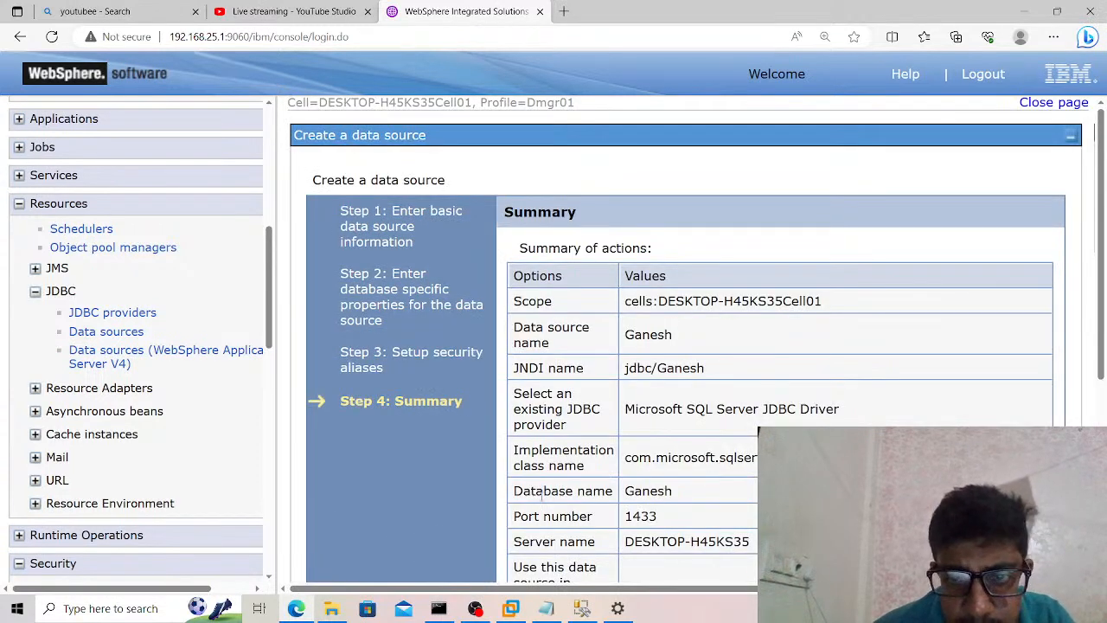
scroll(542, 493, down, 4)
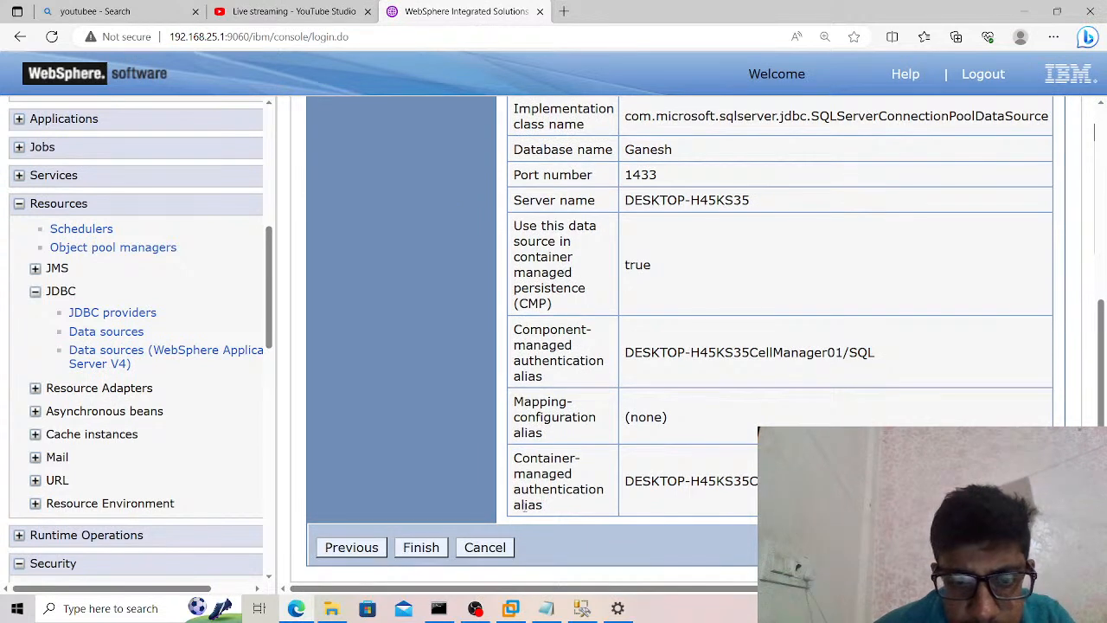
click(436, 547)
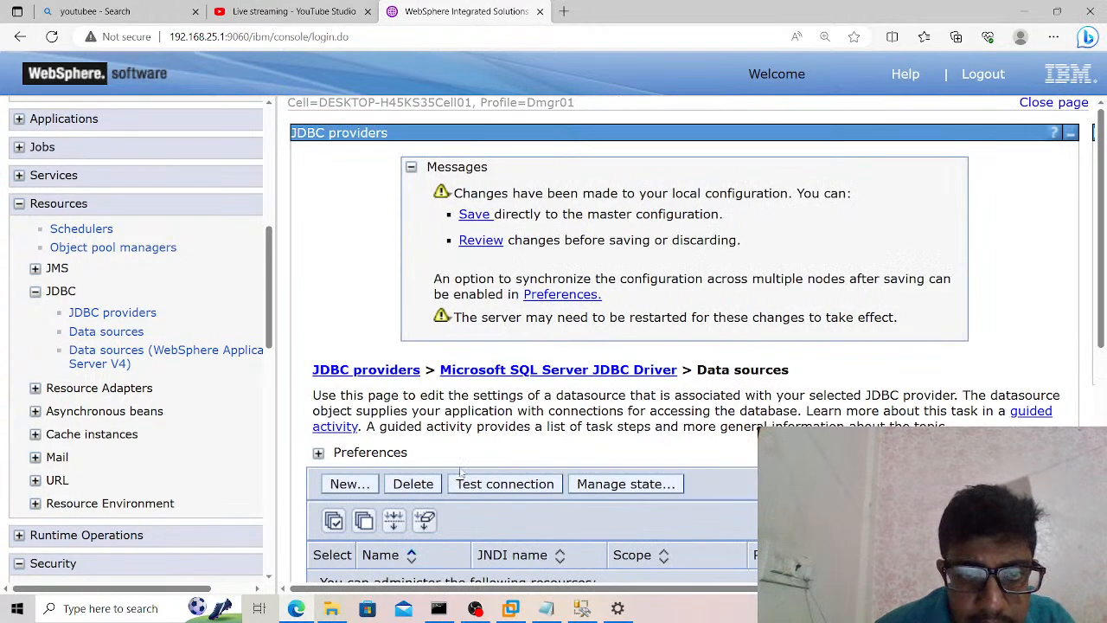
Review the changed documents and save them to the master configuration with changes synchronized to the nodes.
click(479, 244)
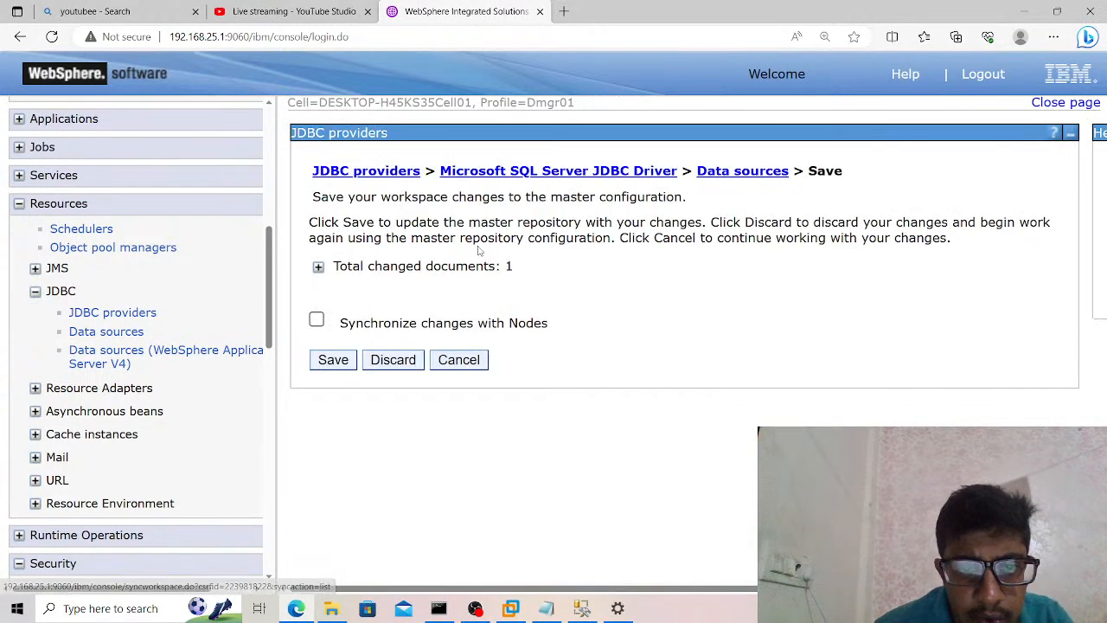
click(319, 320)
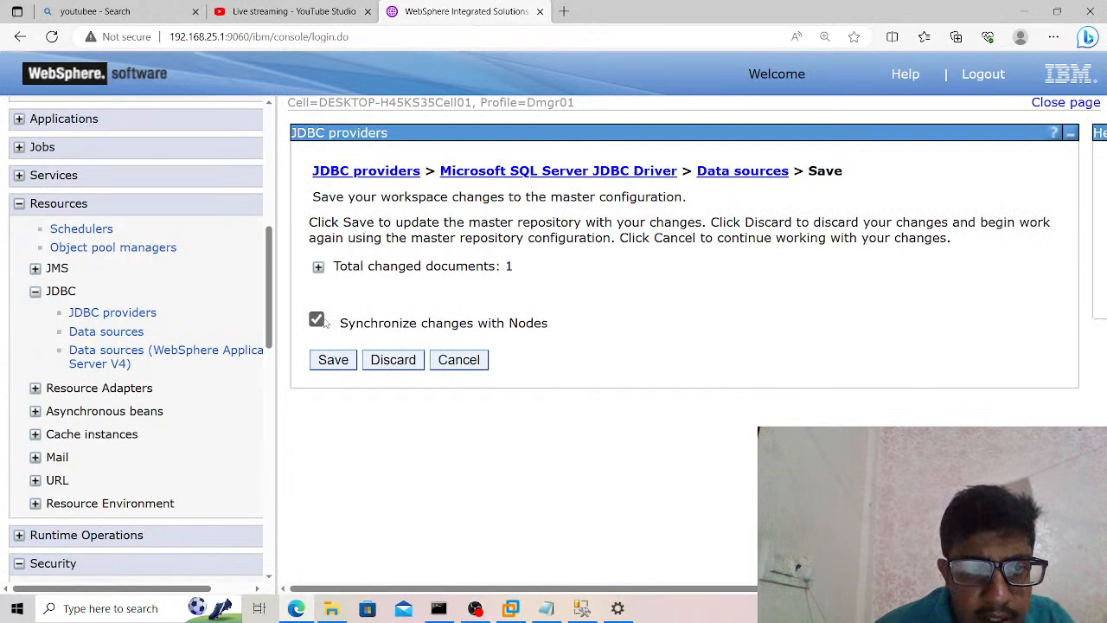
click(319, 269)
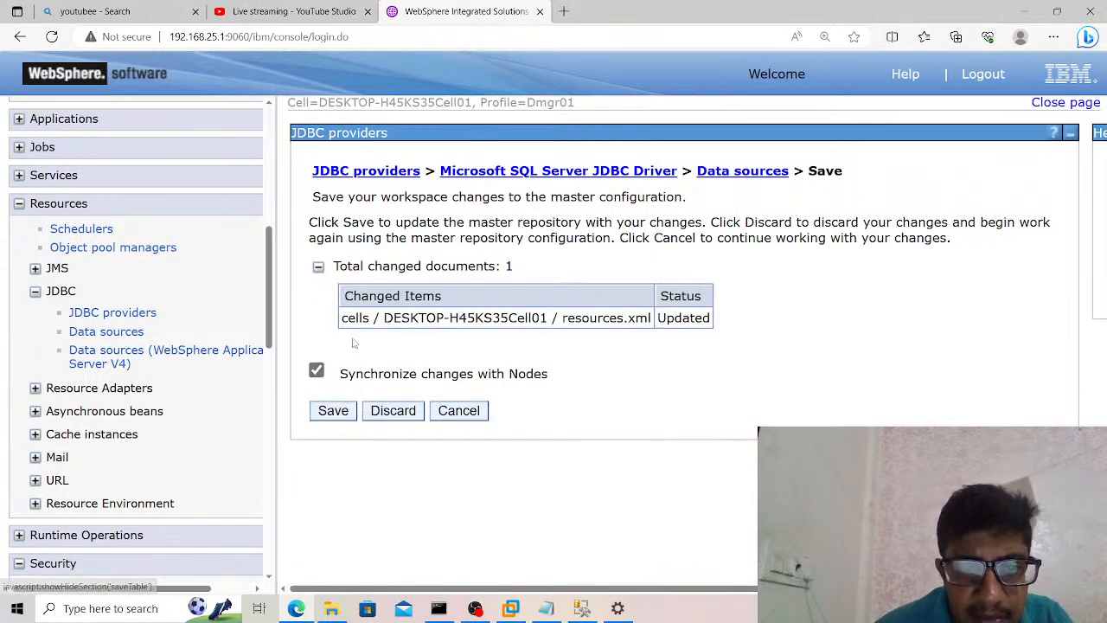
click(333, 411)
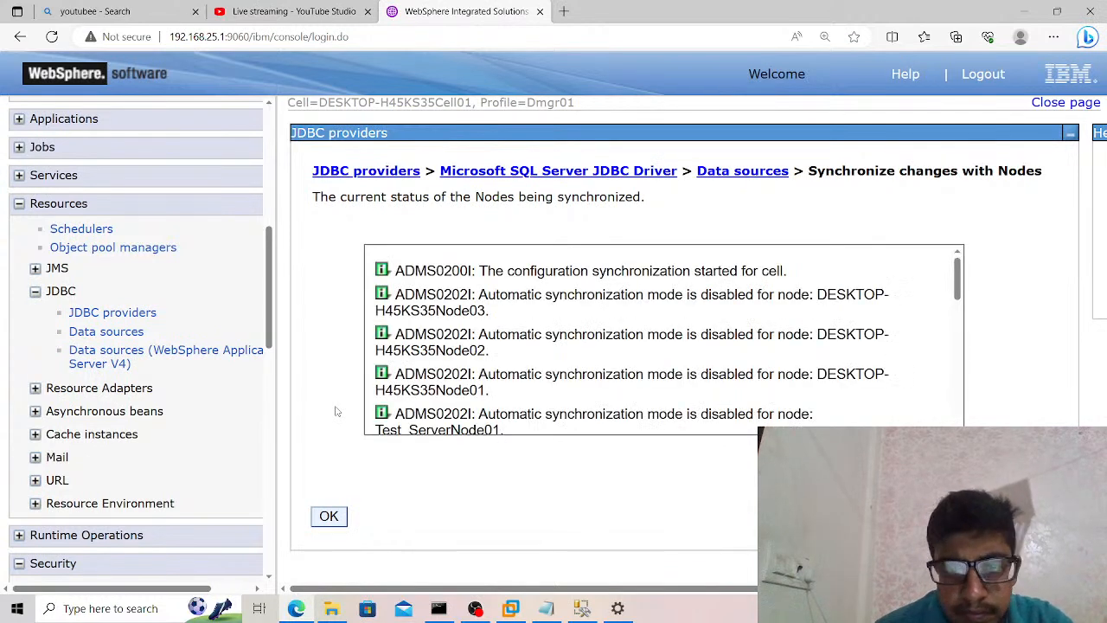
click(330, 516)
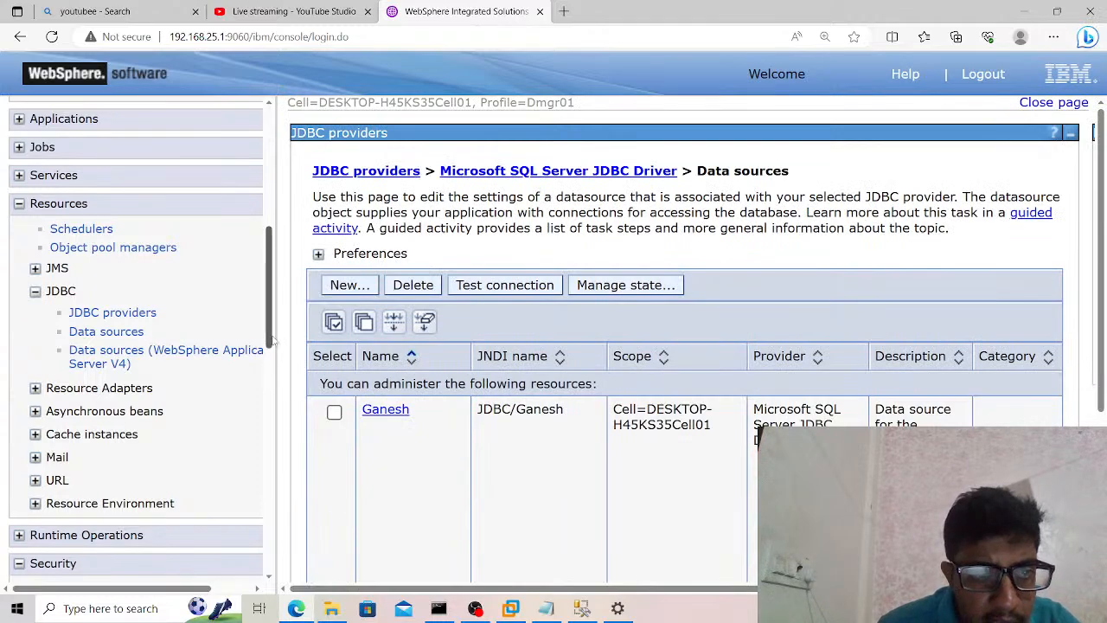
Open the WebSphere variables, set their scope to Cell=DESKTOP-H45KS35Cell01, and look through the list of variables.
drag(271, 340, 281, 502)
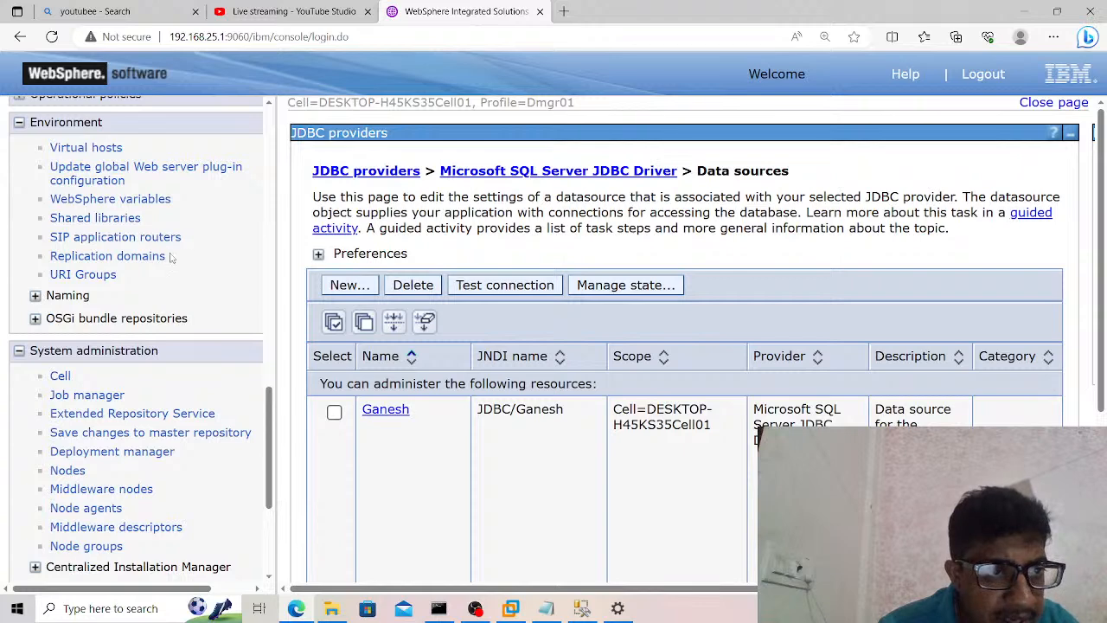
click(144, 201)
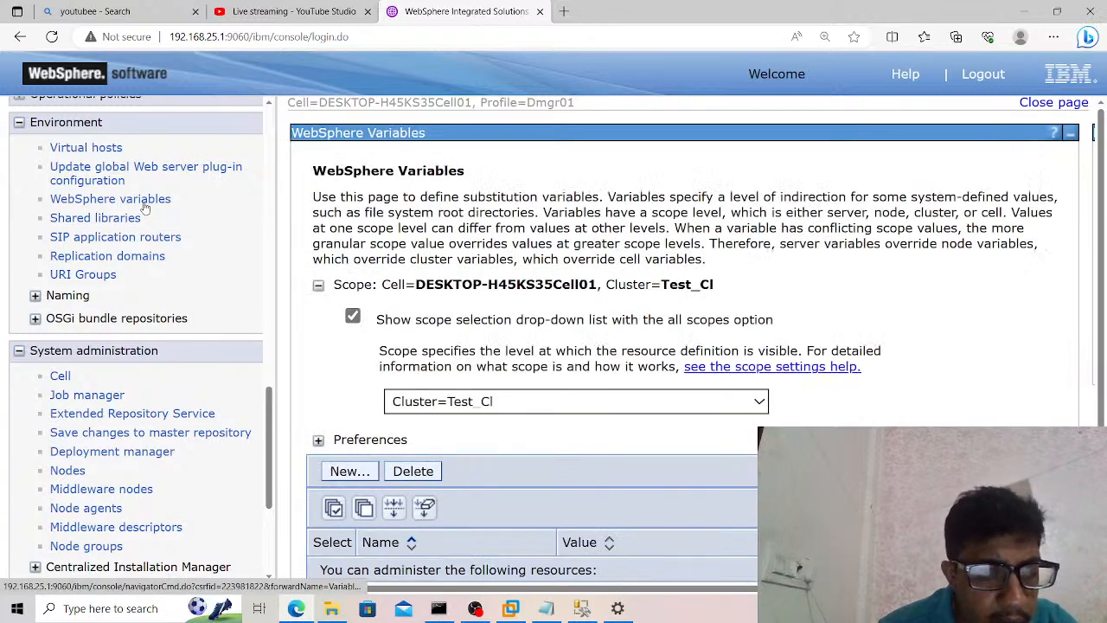
click(480, 405)
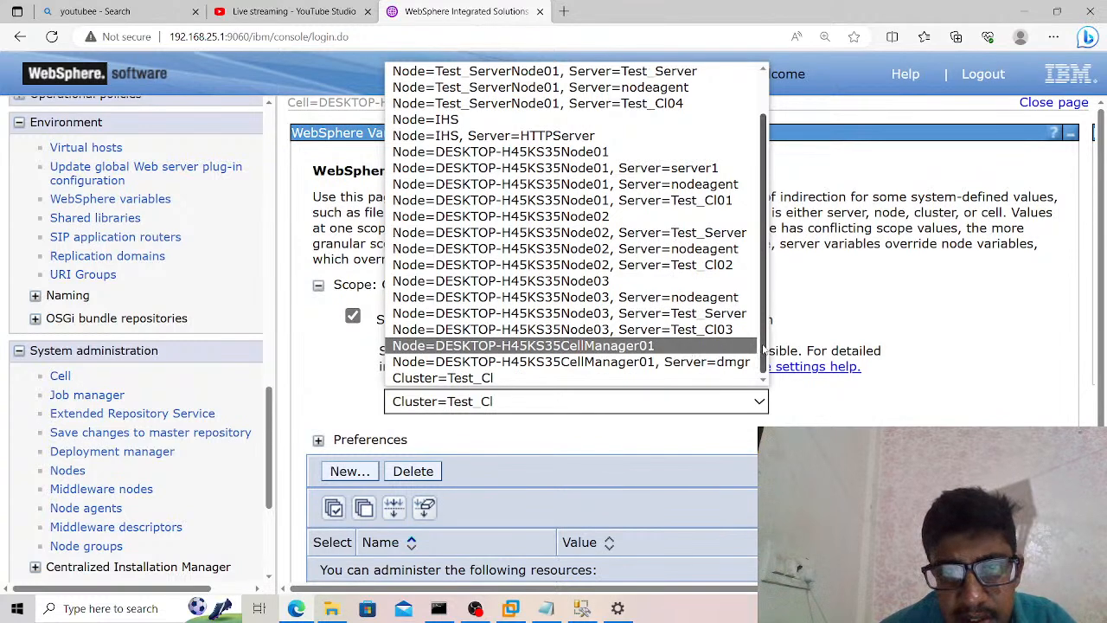
drag(764, 348, 767, 261)
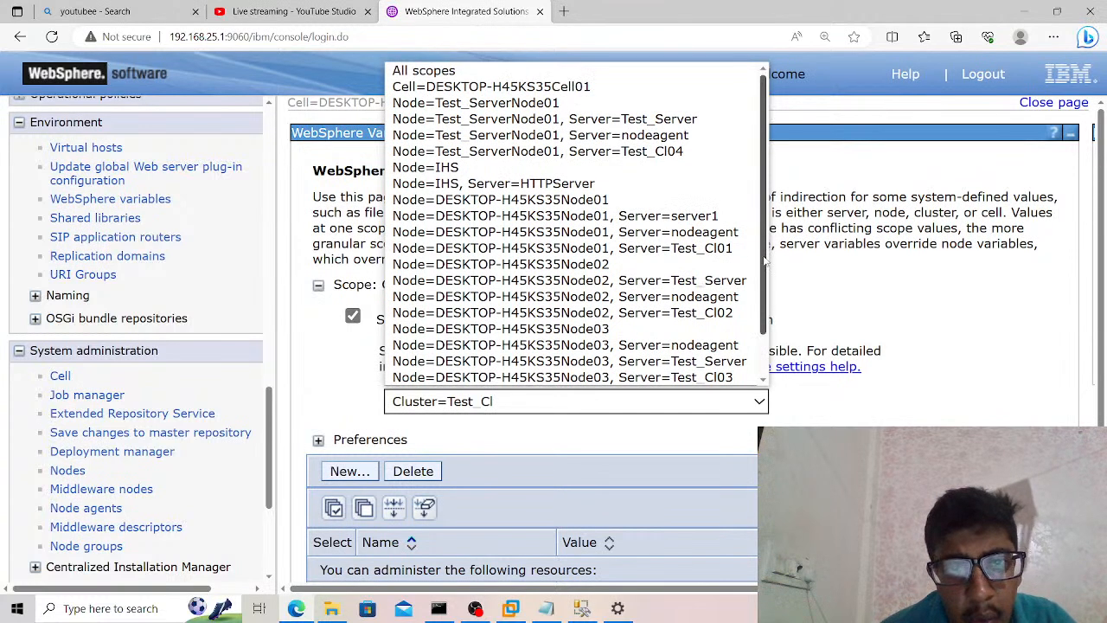
click(619, 92)
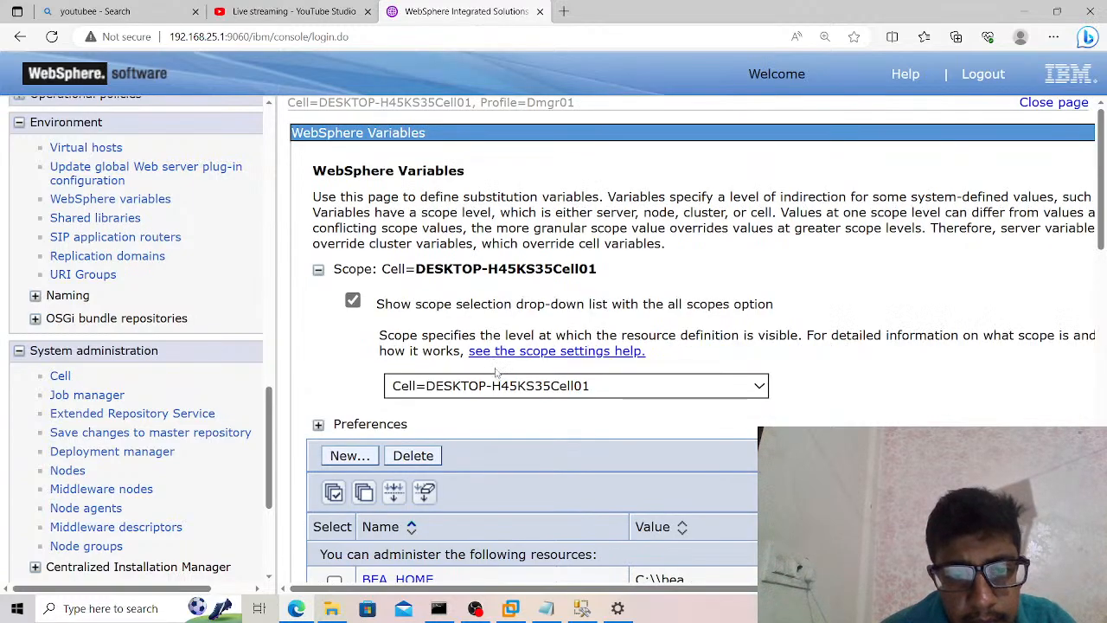
scroll(508, 429, down, 4)
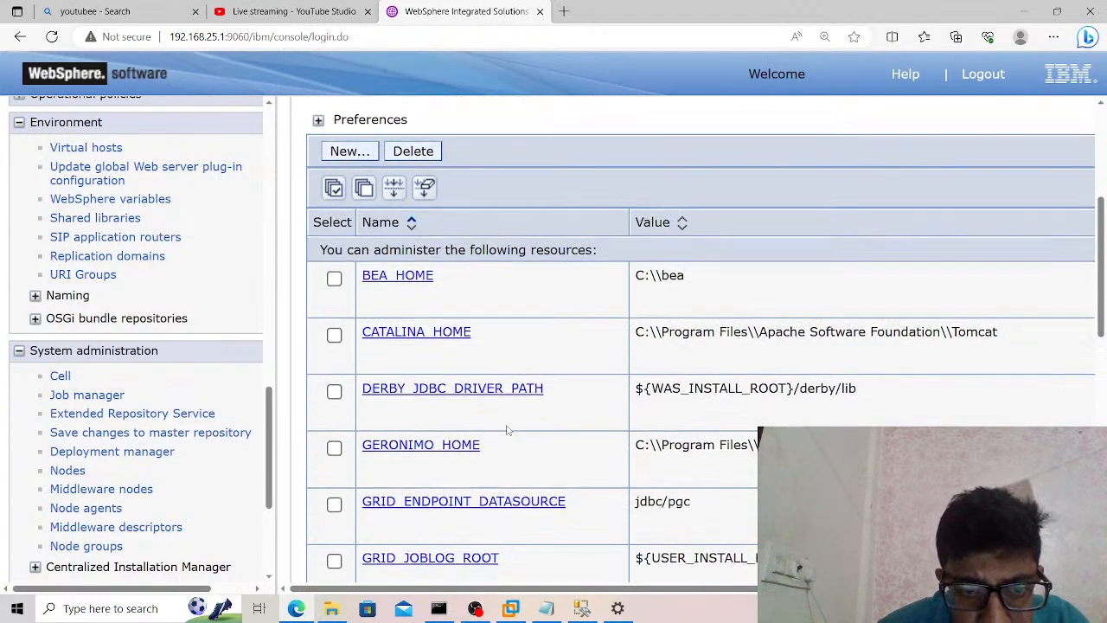
scroll(508, 430, down, 8)
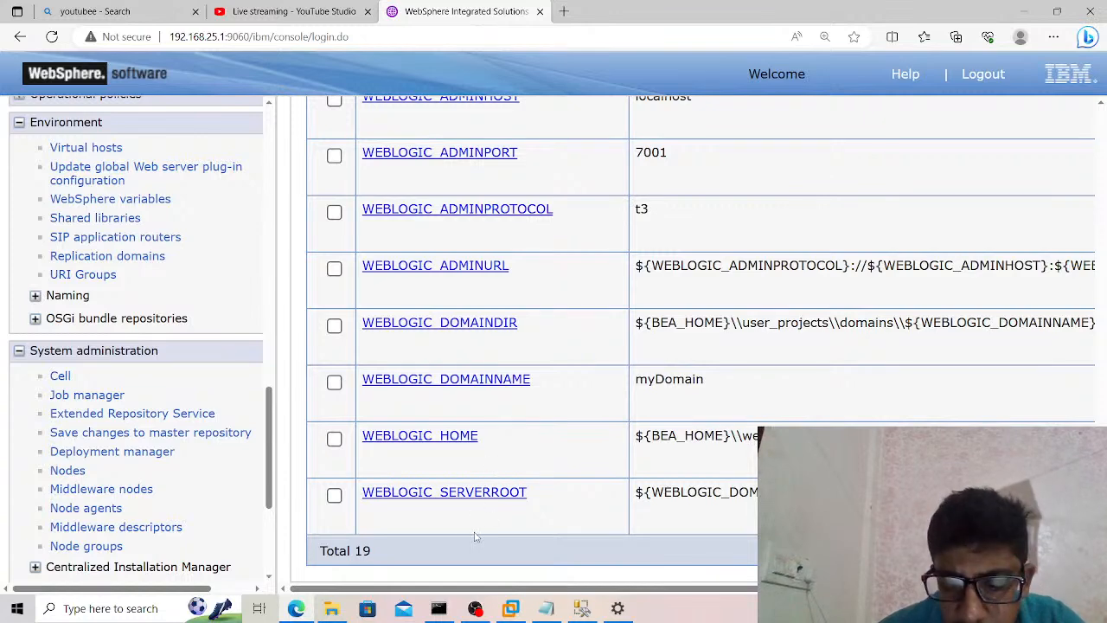
Delete the MSSQLSERVER_JDBC_DRIVER_PATH variable from the cell-scoped WebSphere variables.
scroll(474, 537, up, 3)
scroll(474, 536, up, 2)
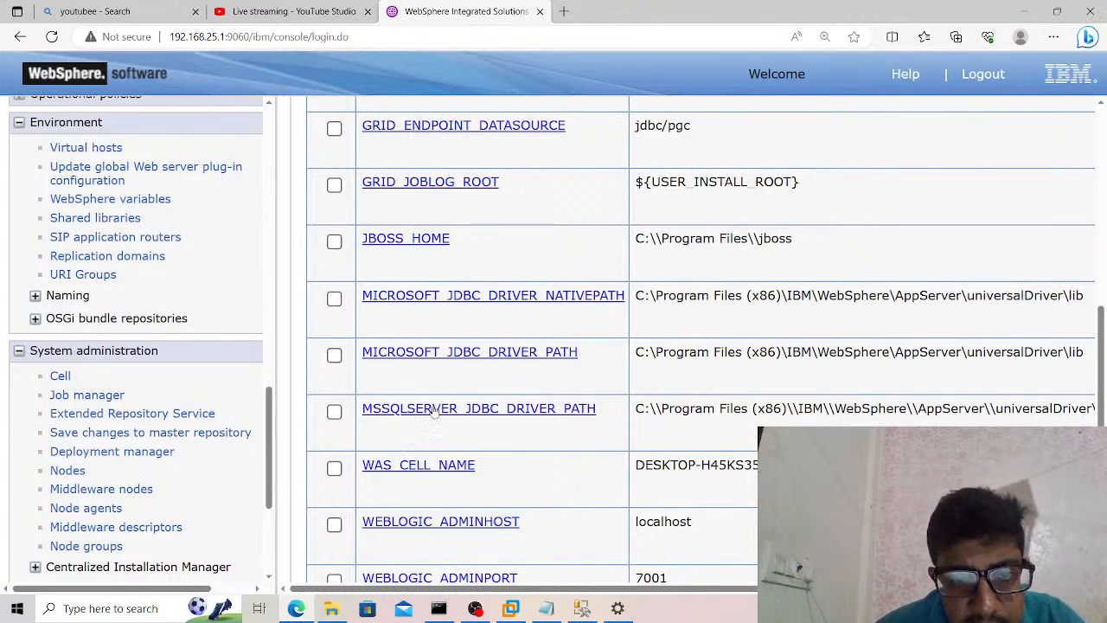
click(335, 412)
scroll(286, 377, up, 6)
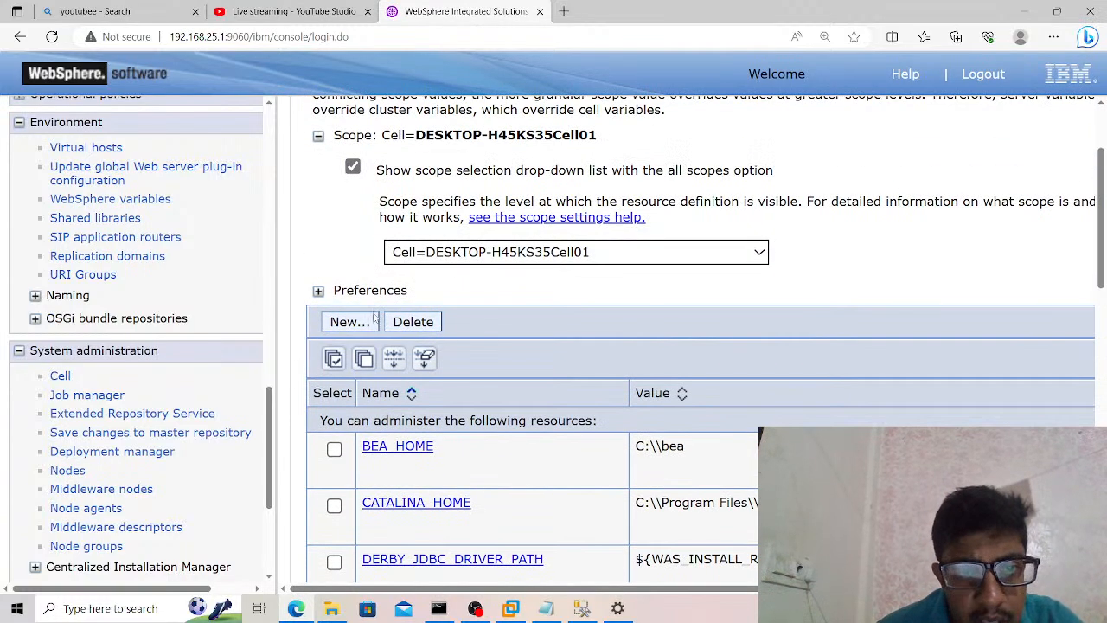
click(429, 322)
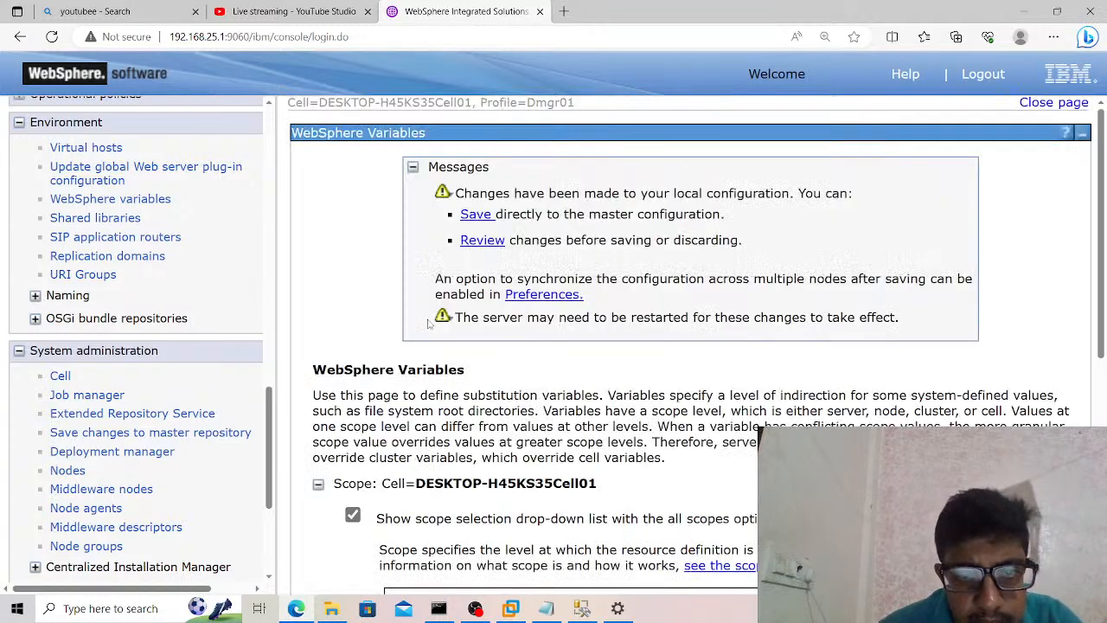
Save the variable deletion to the master configuration with changes synchronized to the nodes, and return to the variables list.
click(517, 242)
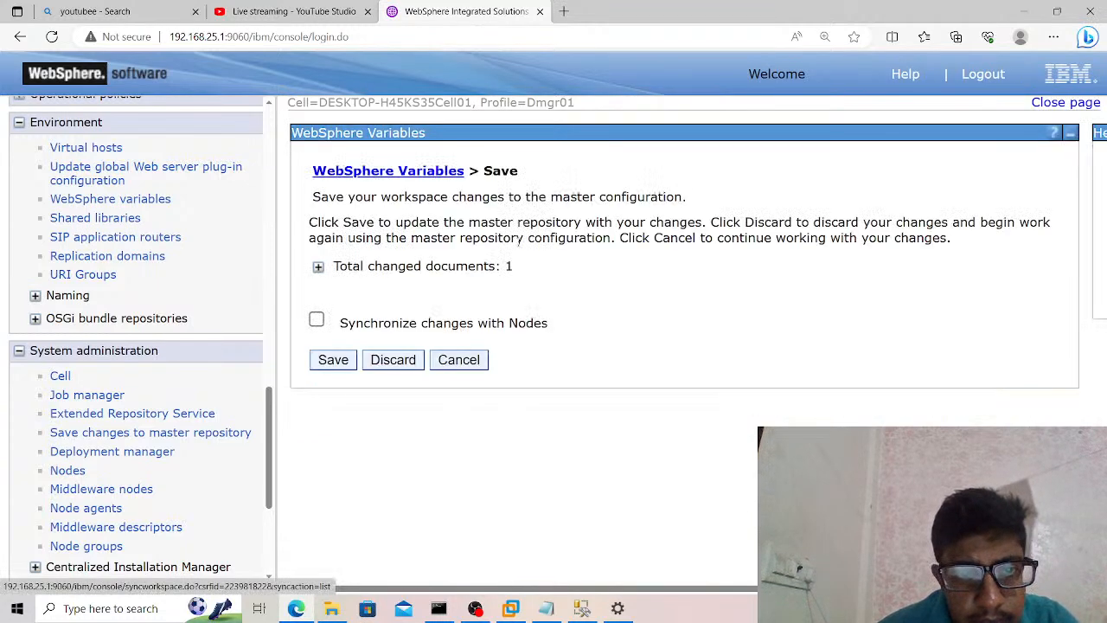
click(316, 320)
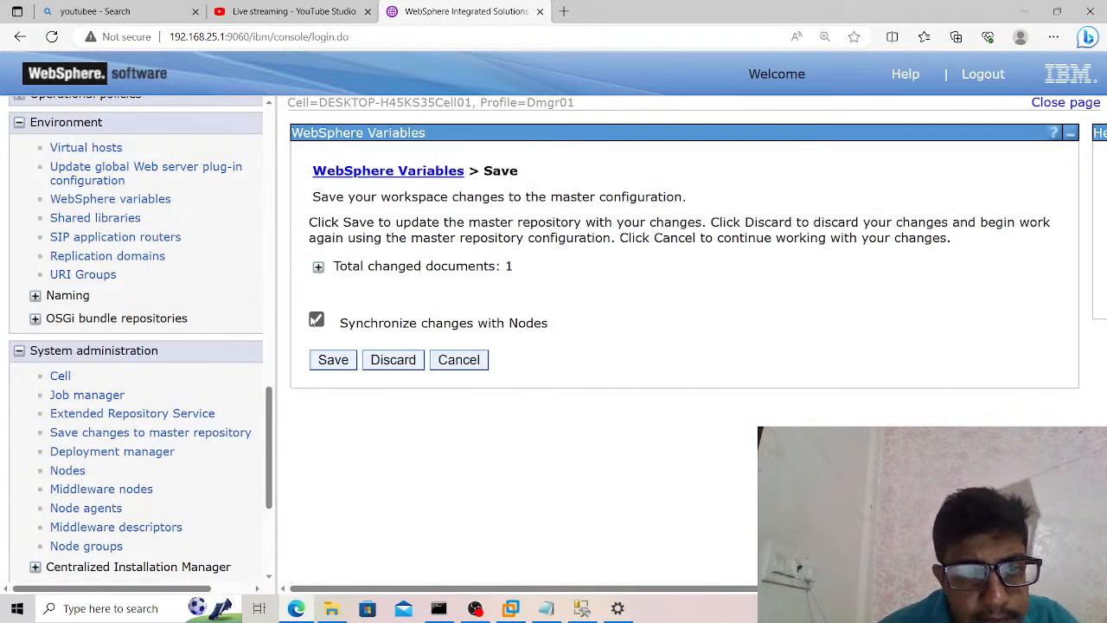
click(333, 360)
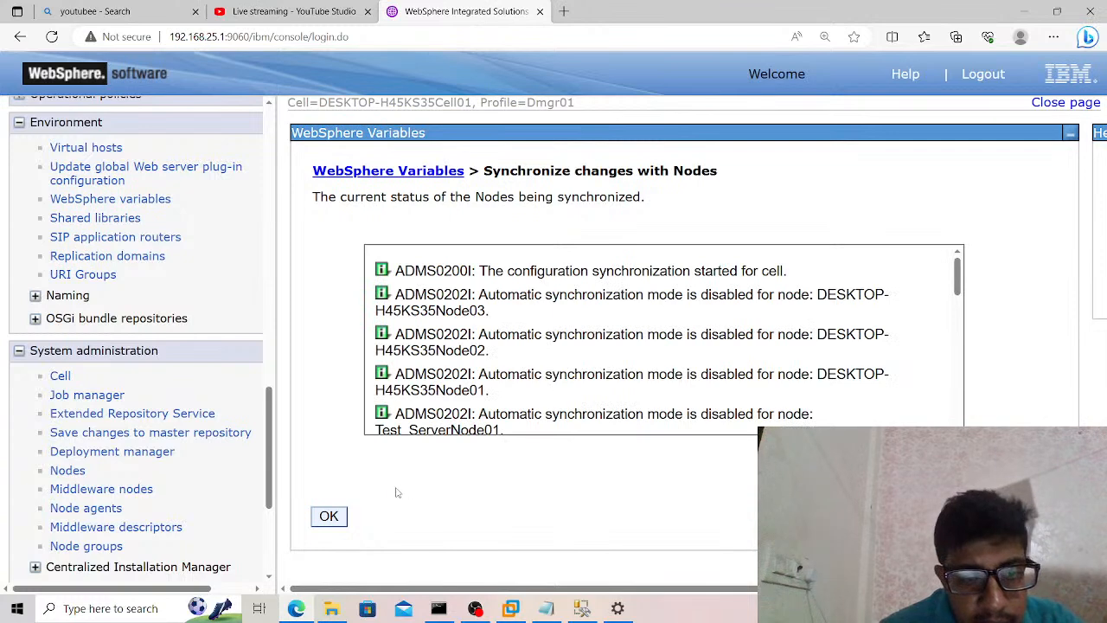
click(330, 517)
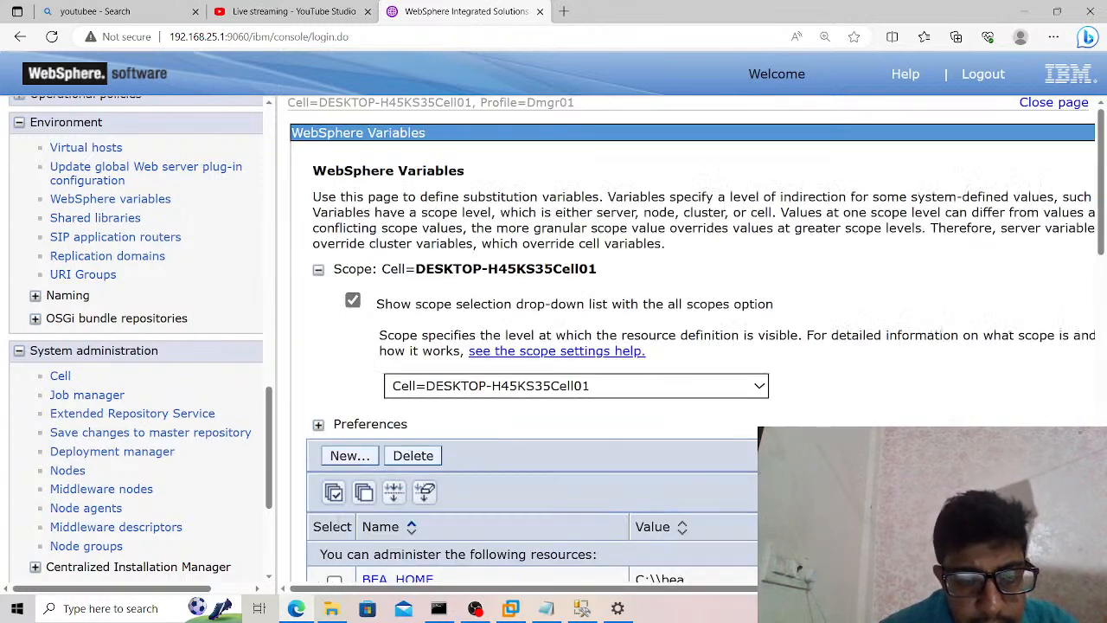
Start a new WebSphere variable and name it MSSQLSERVER_JDBC_DRIVER_PATH, copying the name from the Sql Server DataSource notes in Notepad.
click(357, 459)
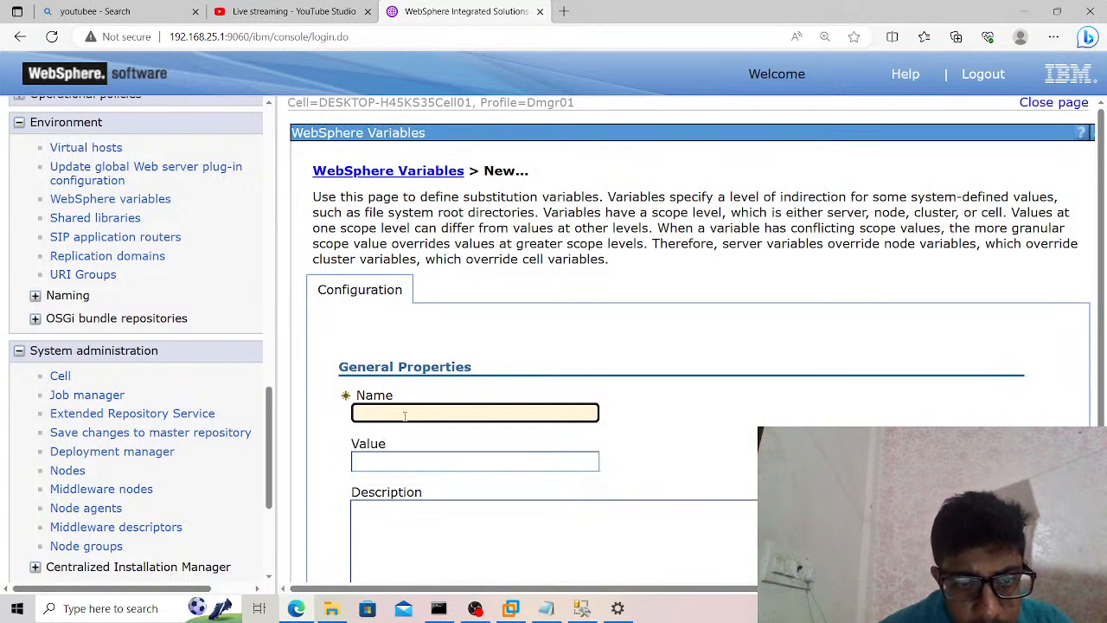
click(407, 414)
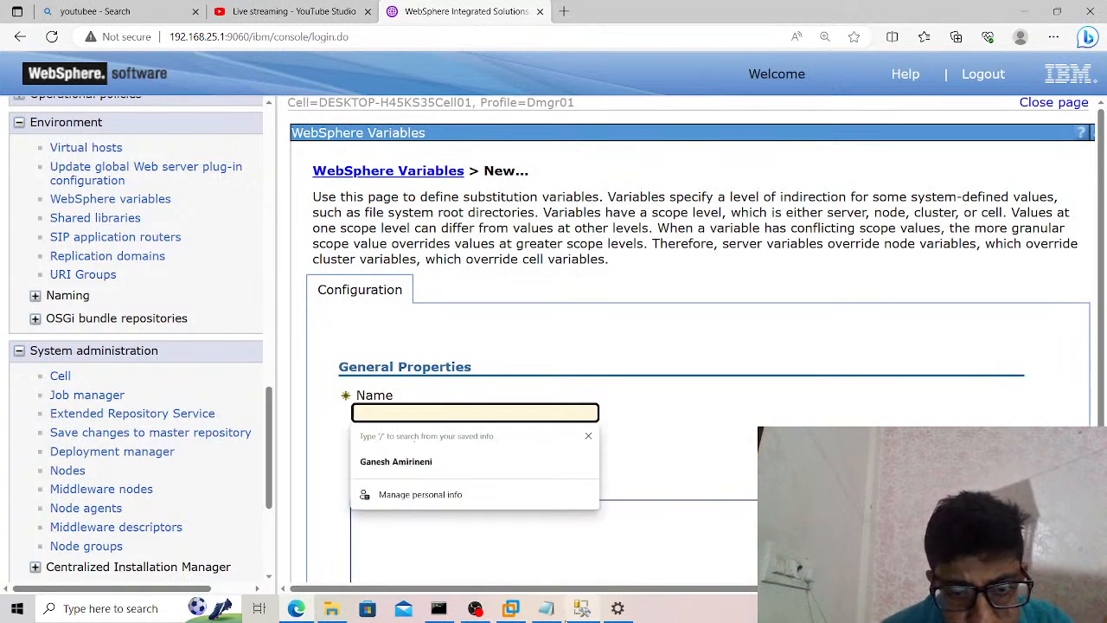
mouse_move(546, 611)
click(559, 538)
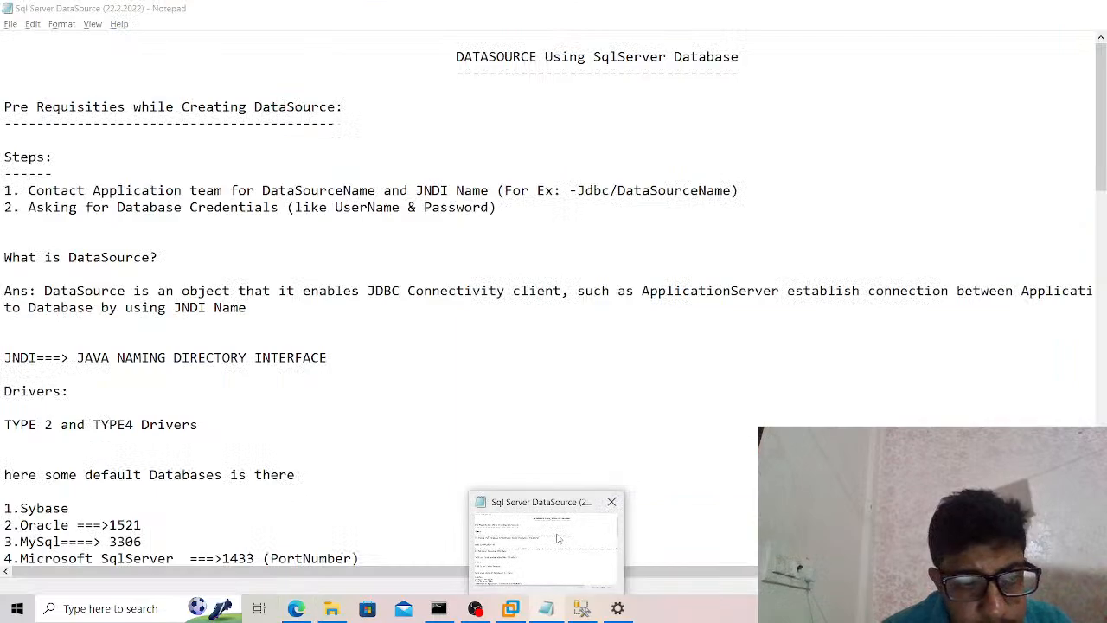
scroll(433, 429, down, 12)
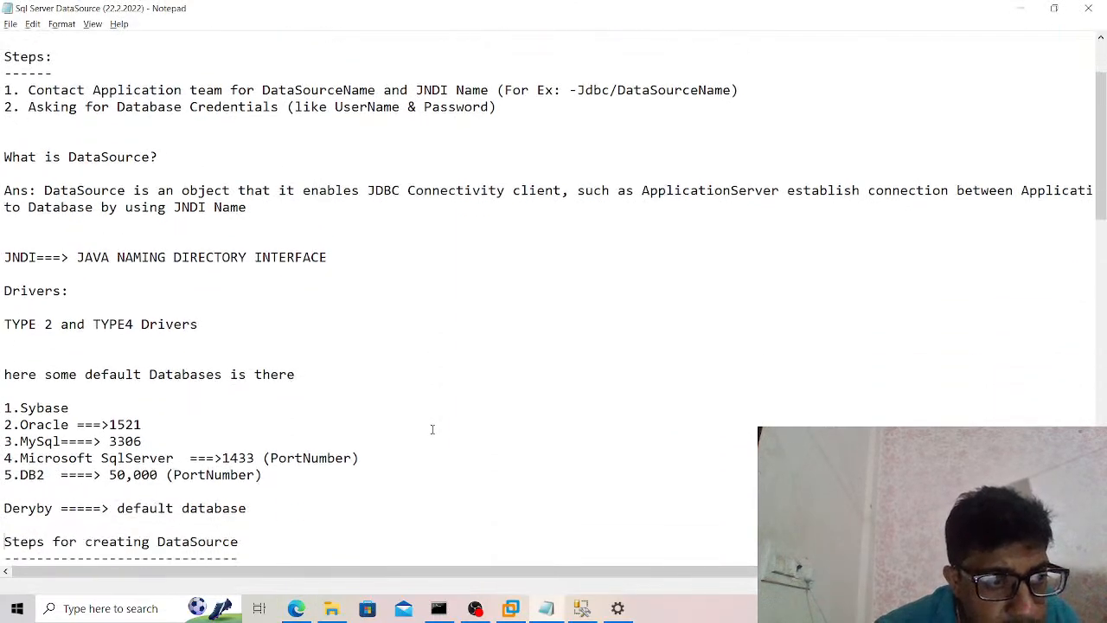
scroll(432, 429, down, 6)
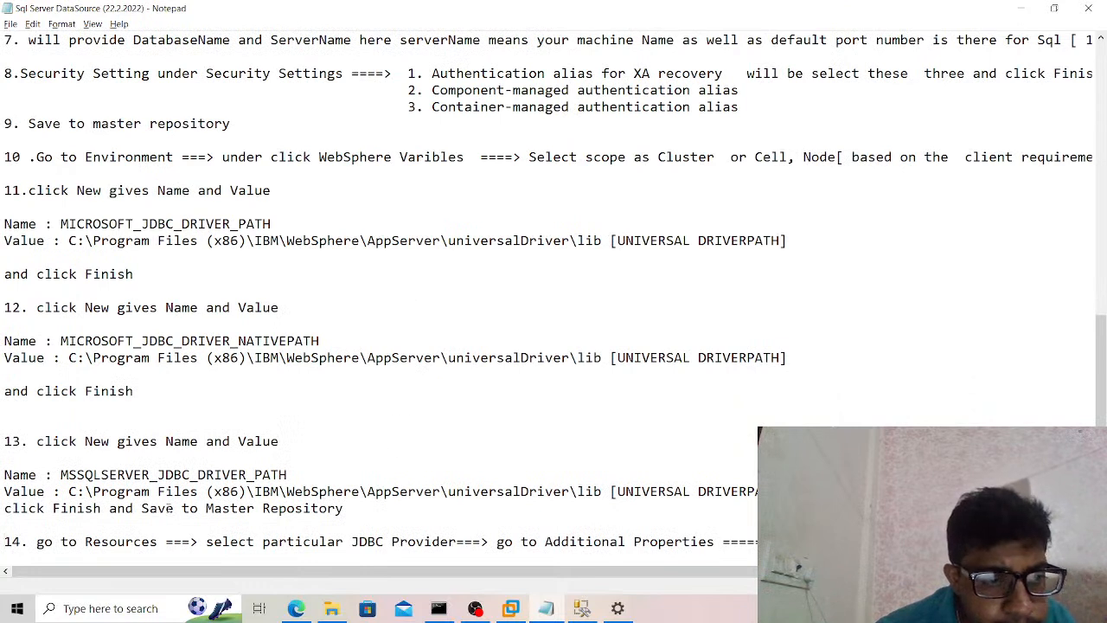
drag(60, 474, 297, 468)
key(ctrl+c)
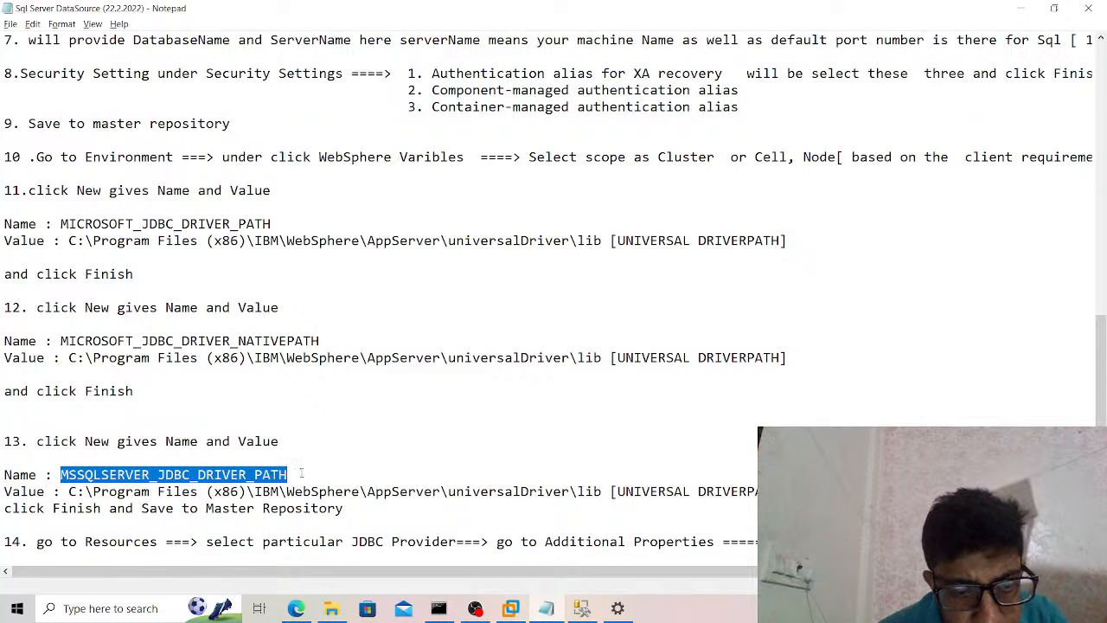
click(295, 608)
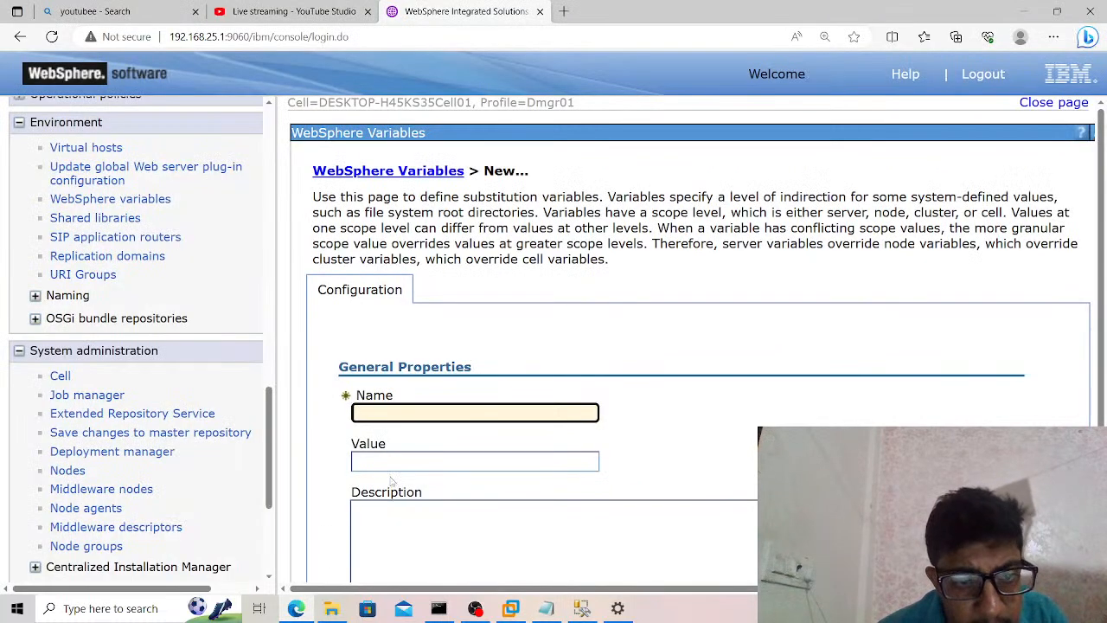
key(ctrl+v)
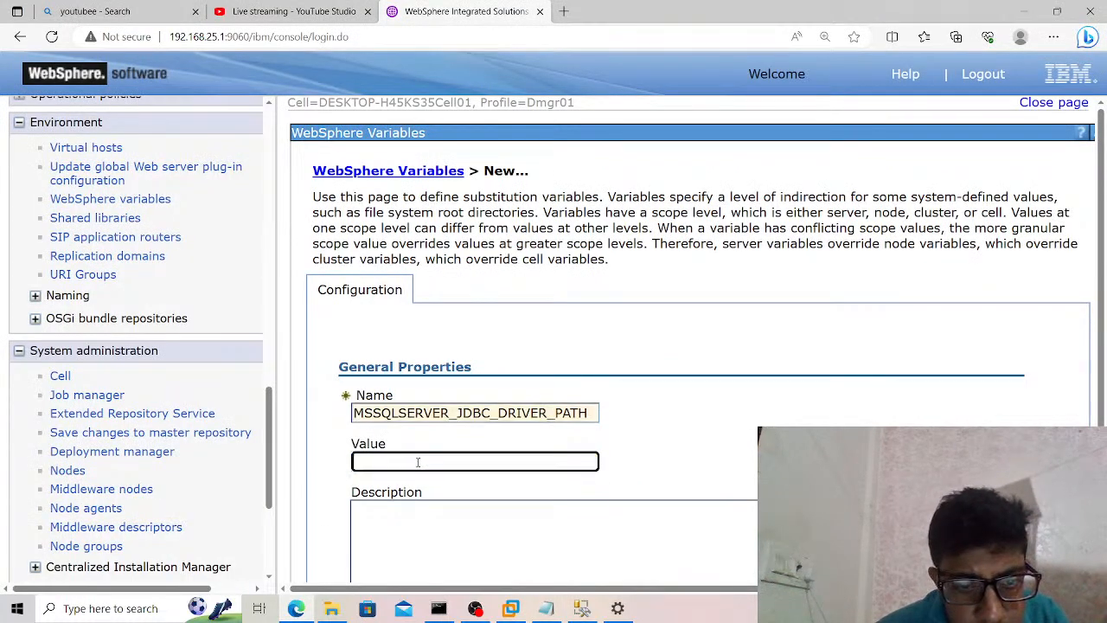
Set the new variable's value to C:\Program Files (x86)\IBM\WebSphere\AppServer\universalDriver\lib and apply it.
click(418, 463)
scroll(418, 551, down, 1)
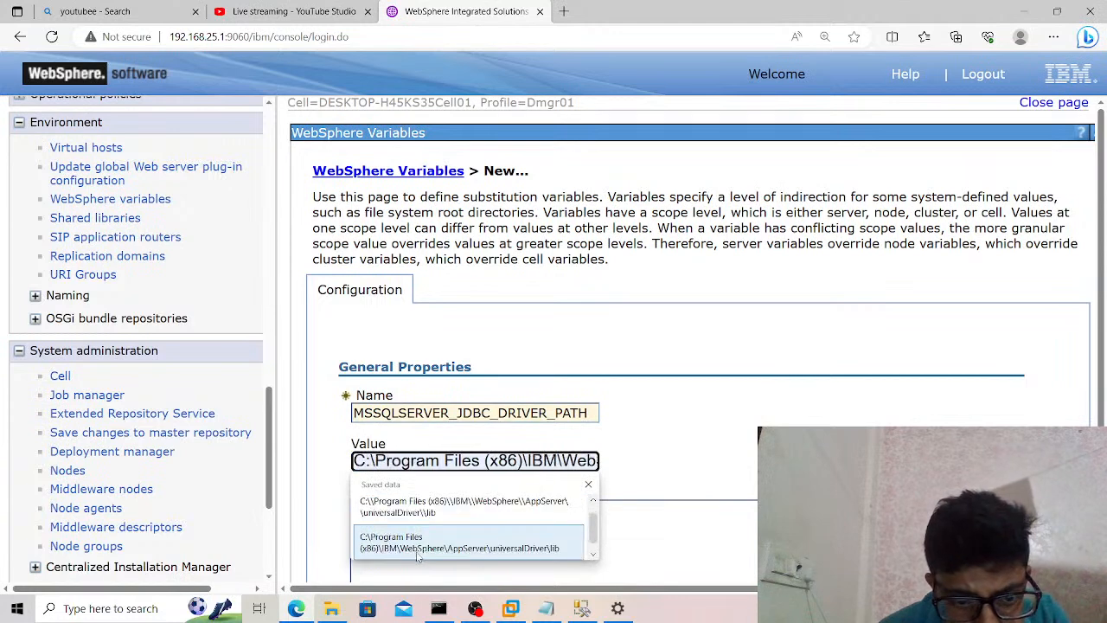
click(417, 558)
click(666, 482)
scroll(666, 483, down, 2)
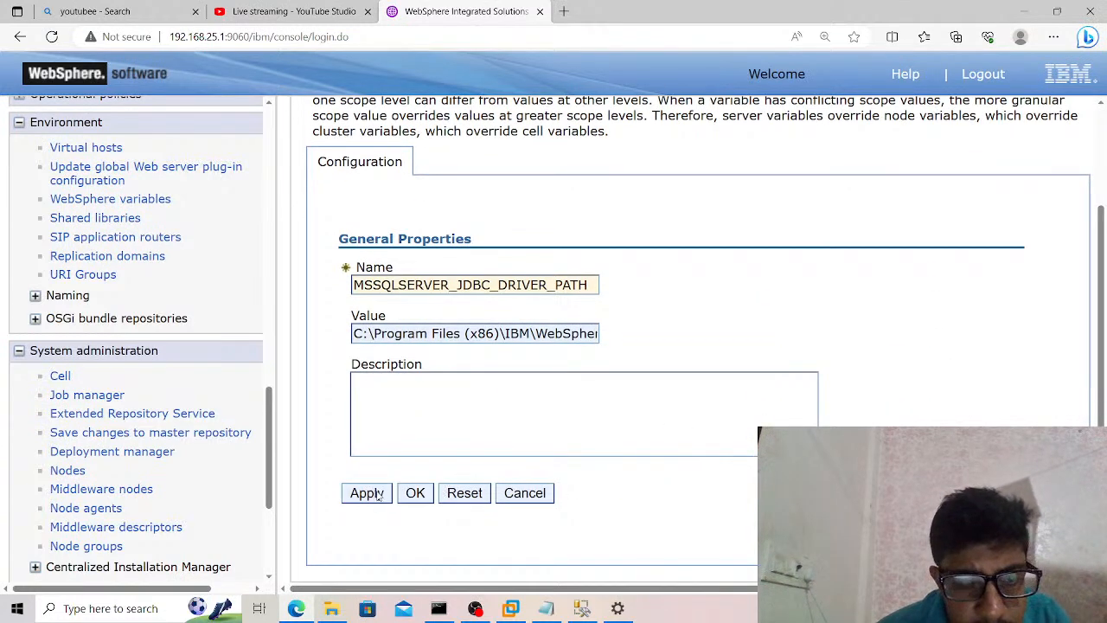
click(372, 493)
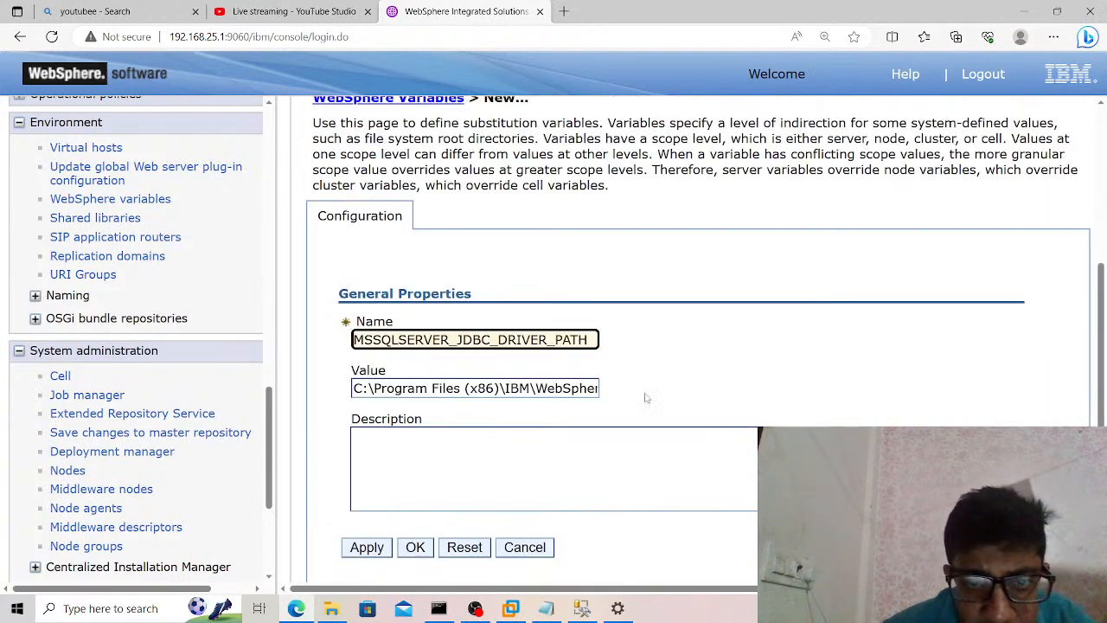
click(685, 360)
Review the changed document for the new variable and save it to the master configuration, synchronizing changes with the nodes.
scroll(685, 359, up, 3)
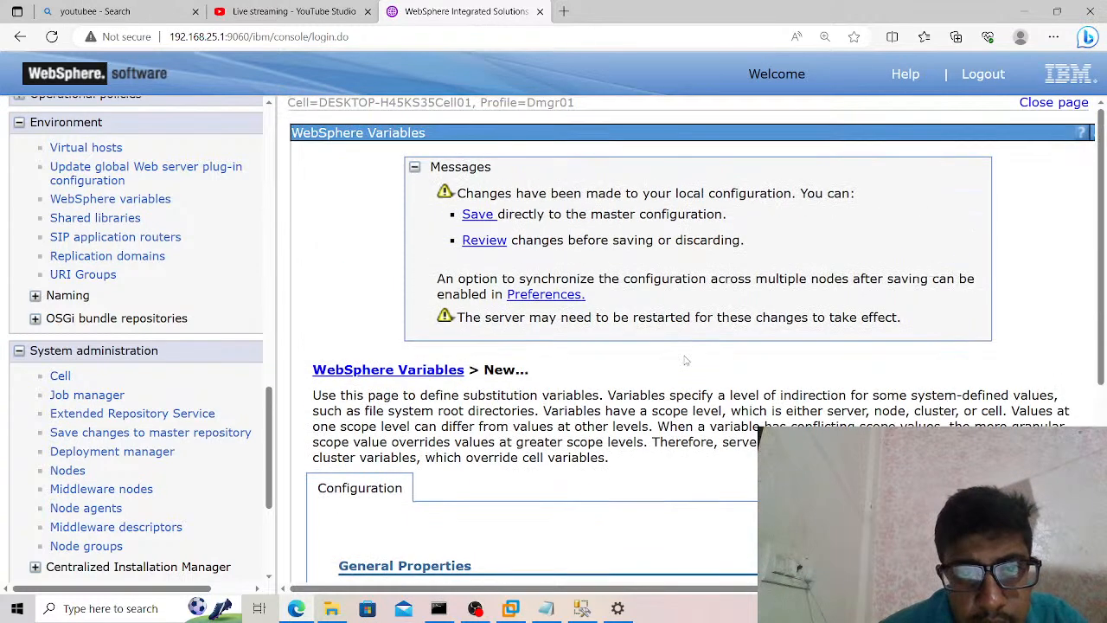
click(486, 242)
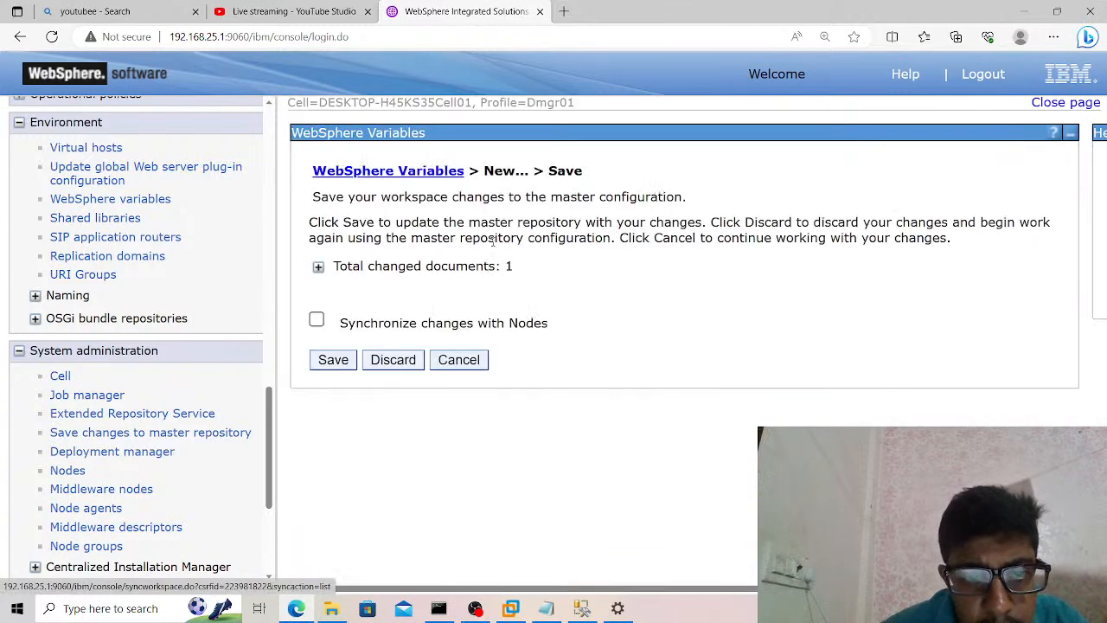
click(316, 321)
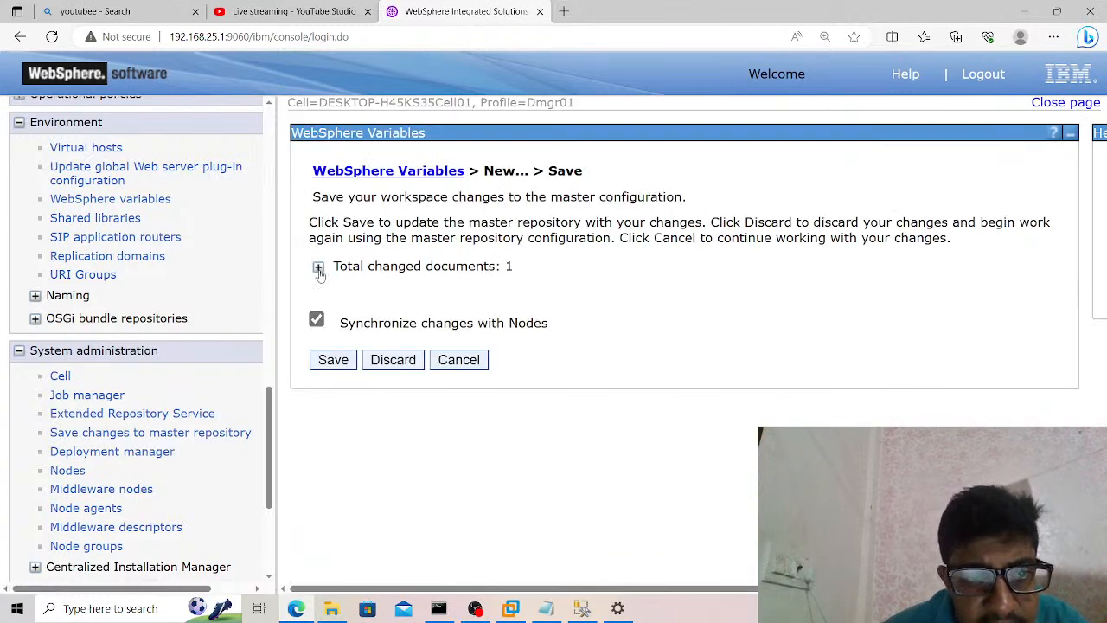
click(319, 267)
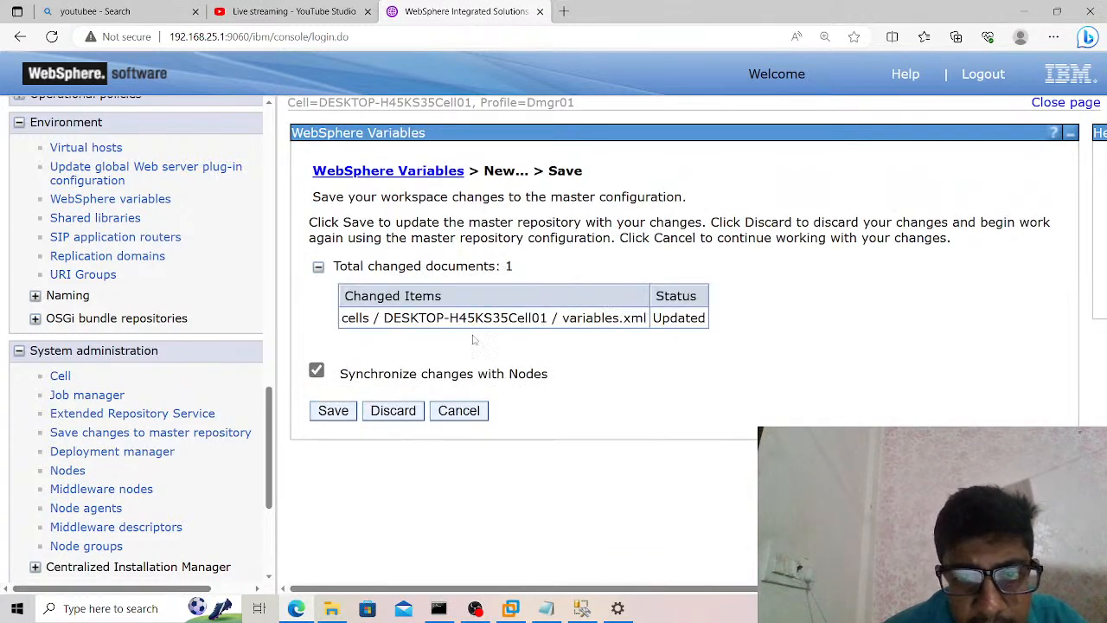
click(333, 411)
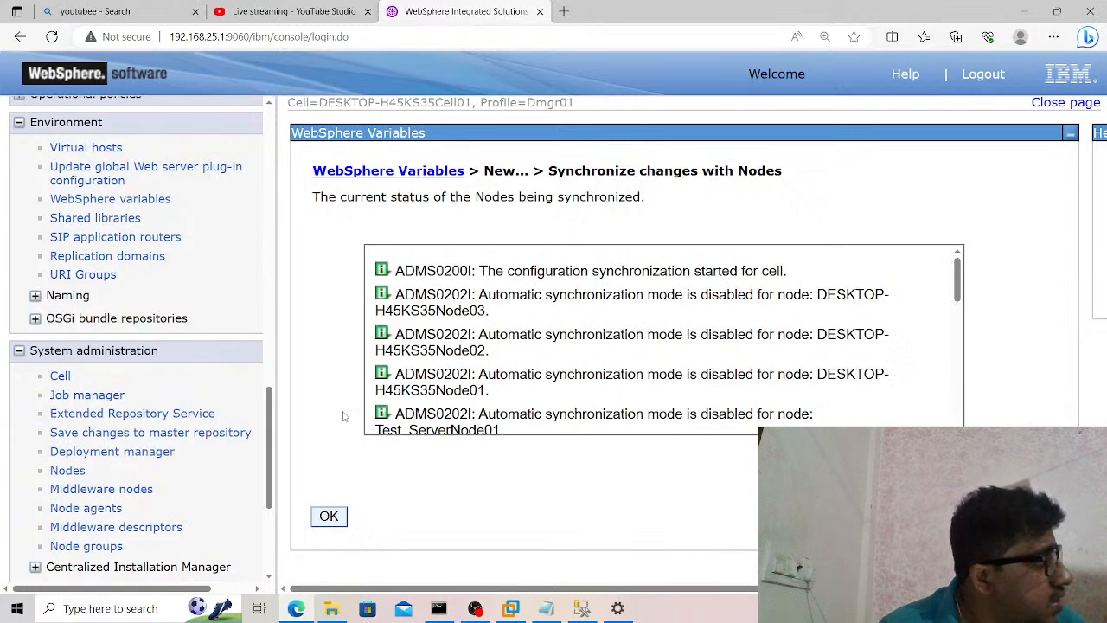
click(330, 516)
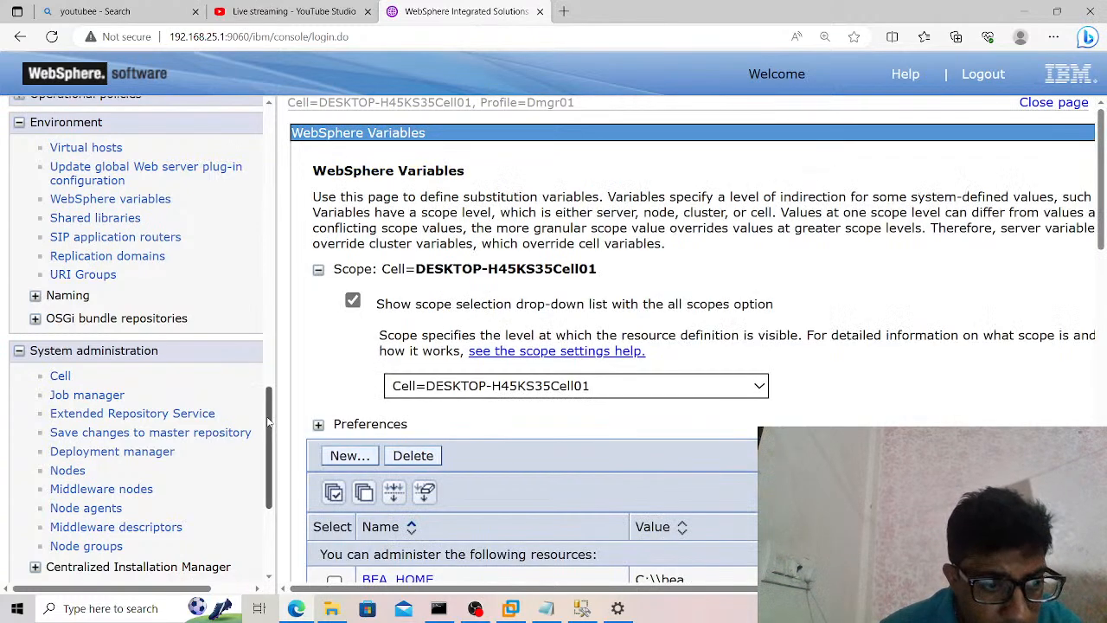
Open the node agents, select all of them, and restart all servers on their nodes.
scroll(269, 421, down, 3)
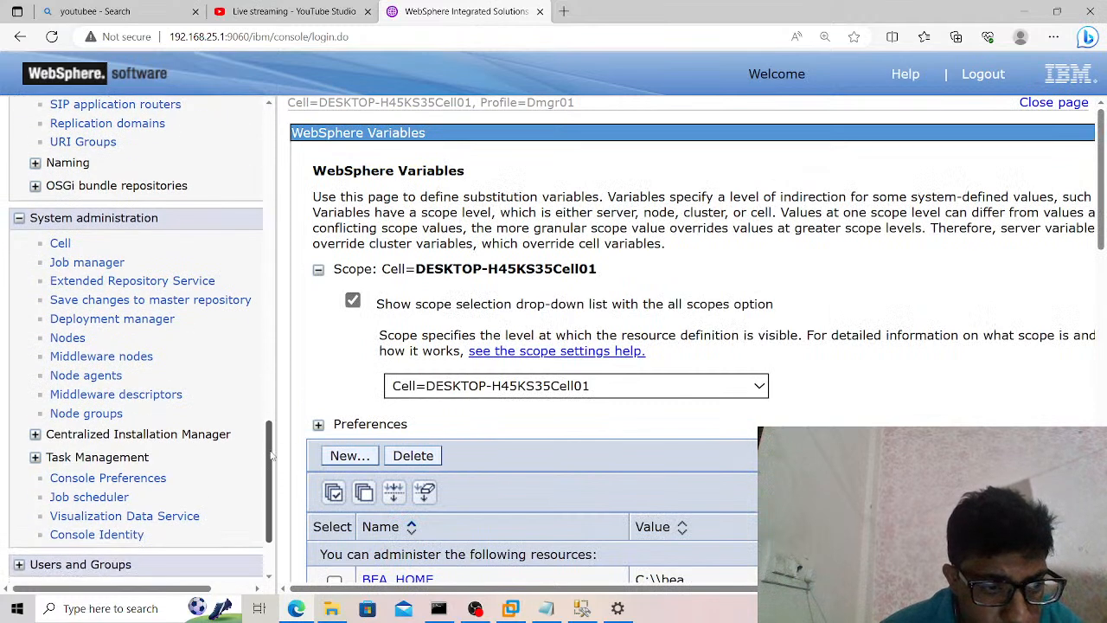
click(85, 376)
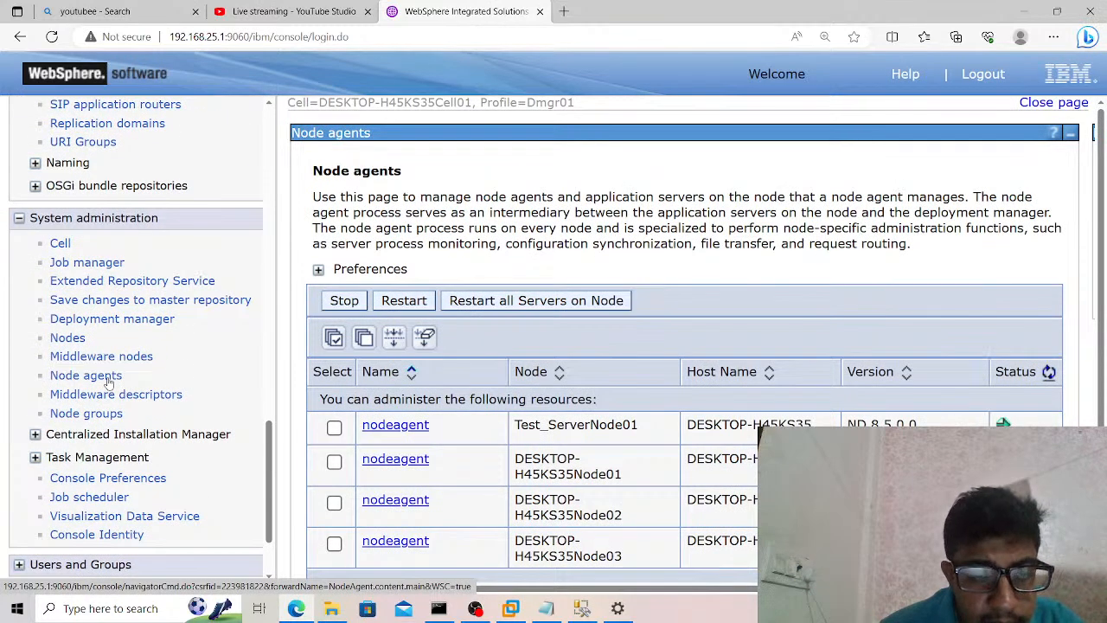
click(334, 338)
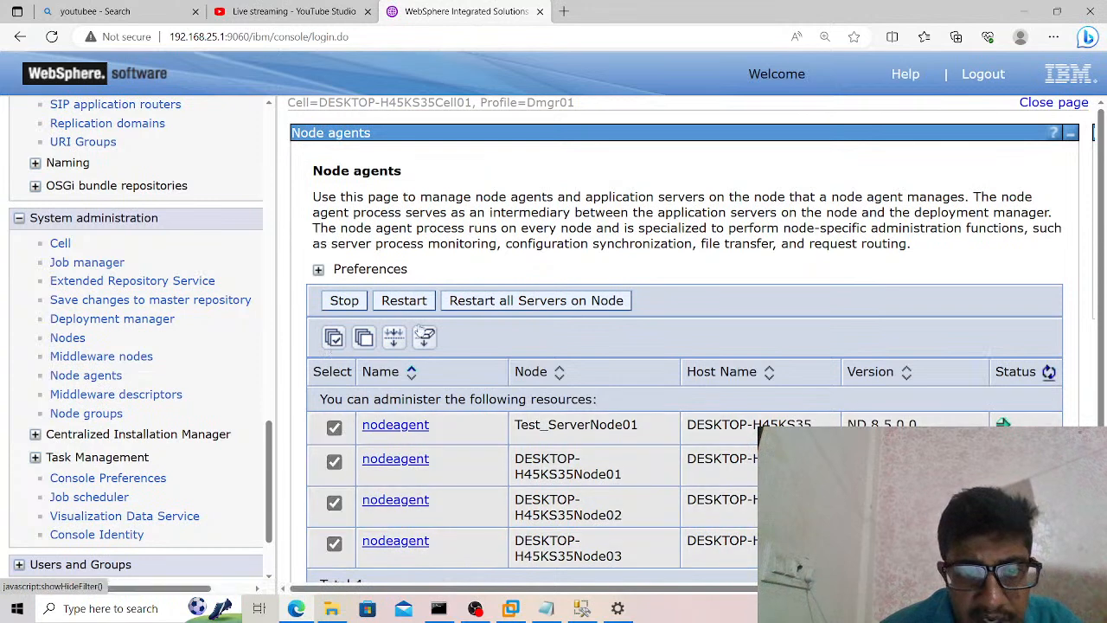
click(503, 304)
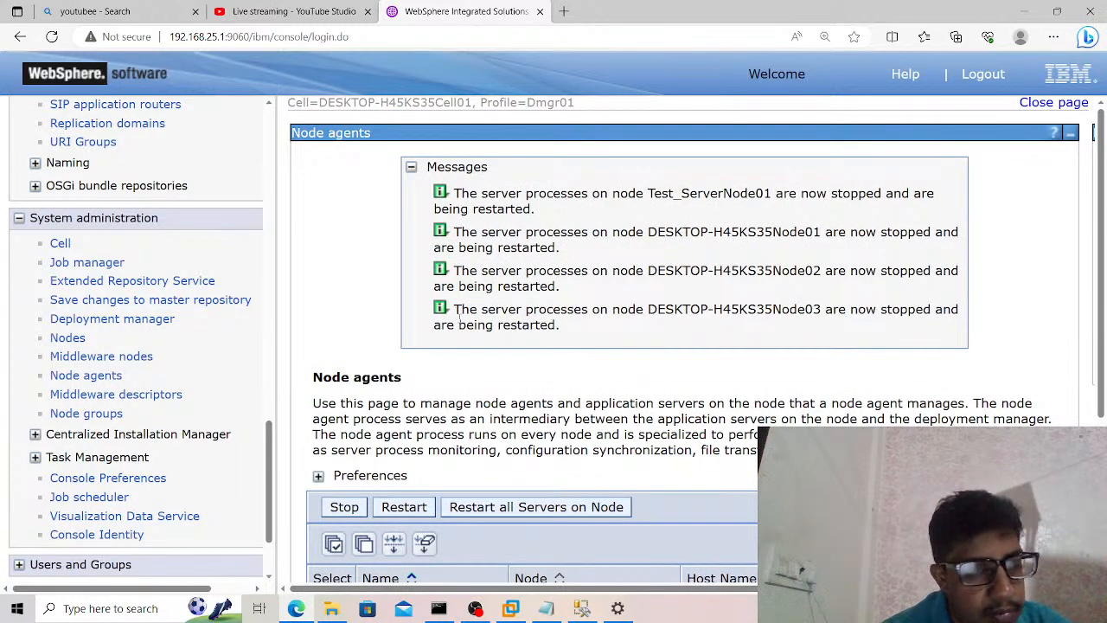
Refresh the node agents' status repeatedly to check whether they are running again after the restart.
scroll(483, 377, down, 3)
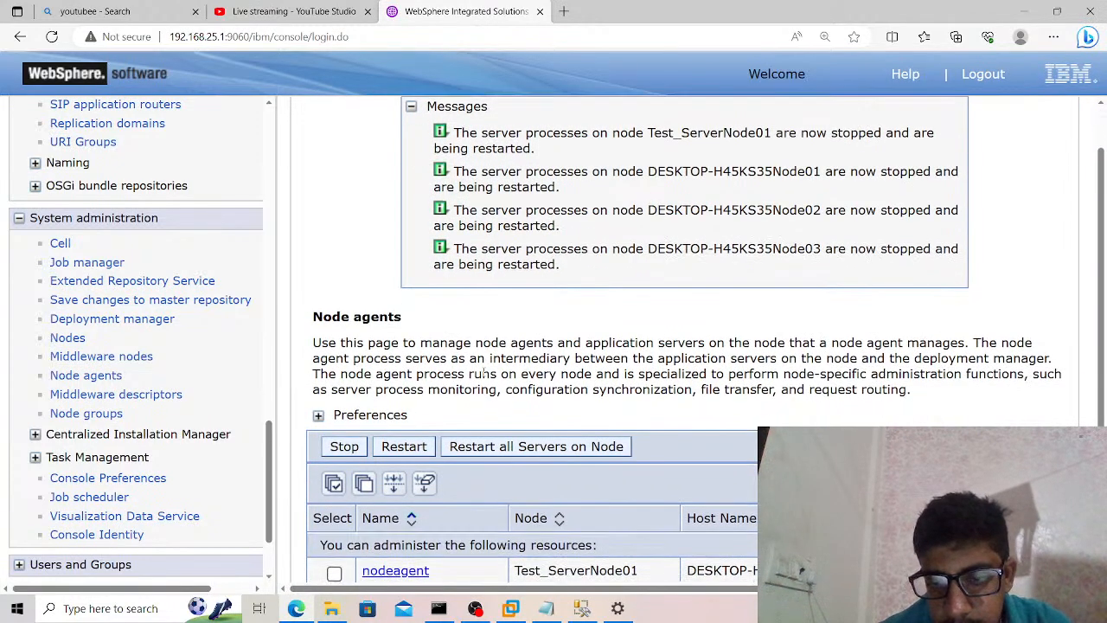
scroll(482, 376, down, 3)
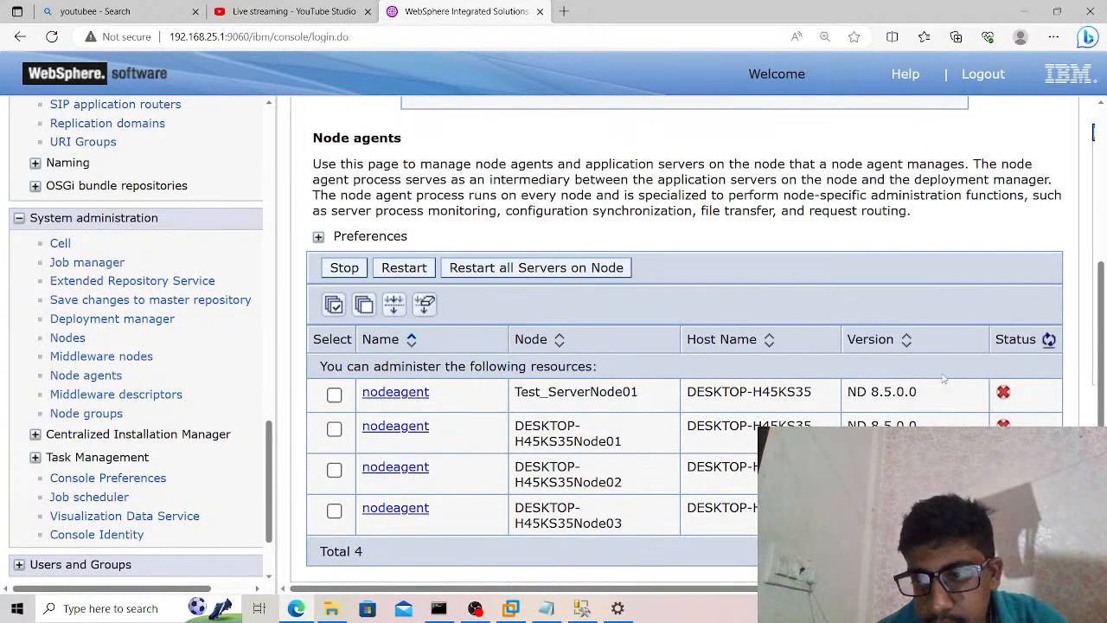
click(1049, 341)
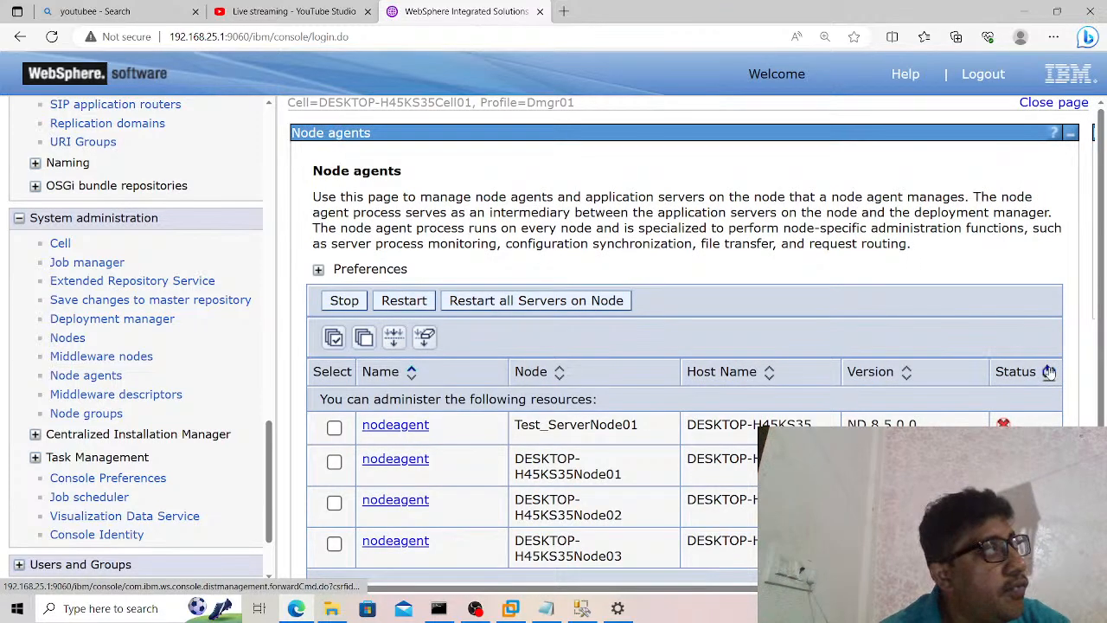
click(1048, 371)
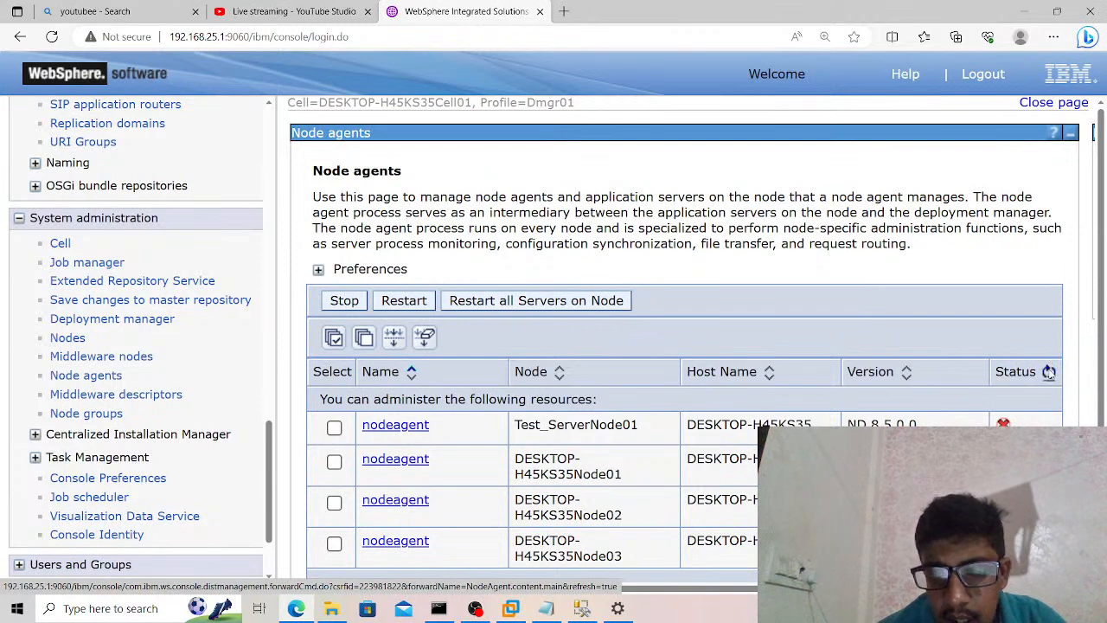
click(1048, 371)
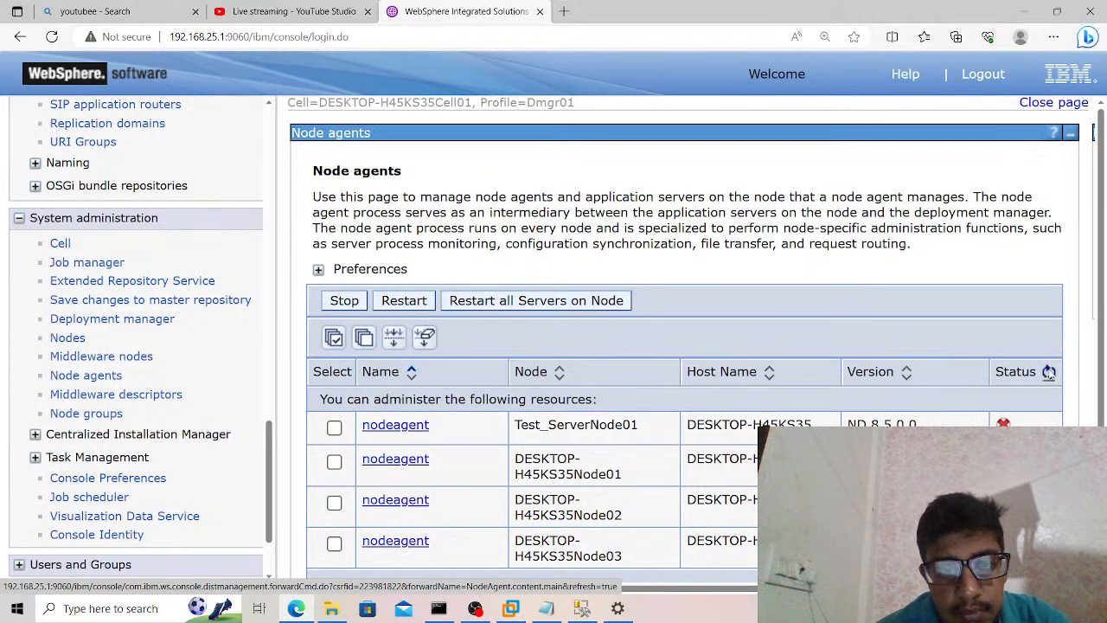
click(1048, 371)
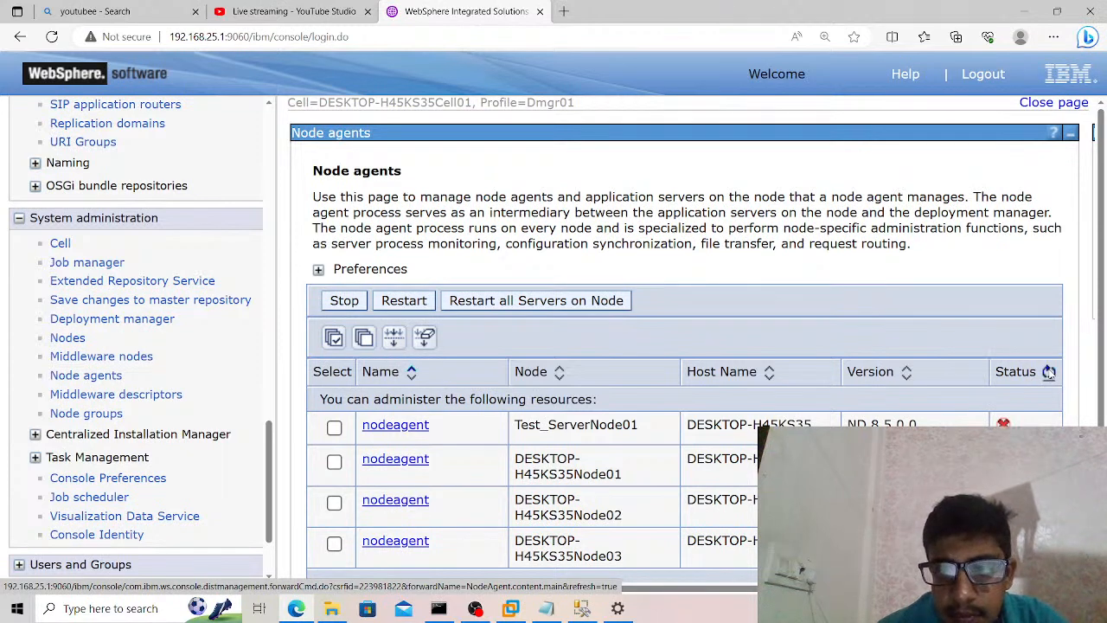
click(1049, 371)
click(1049, 371)
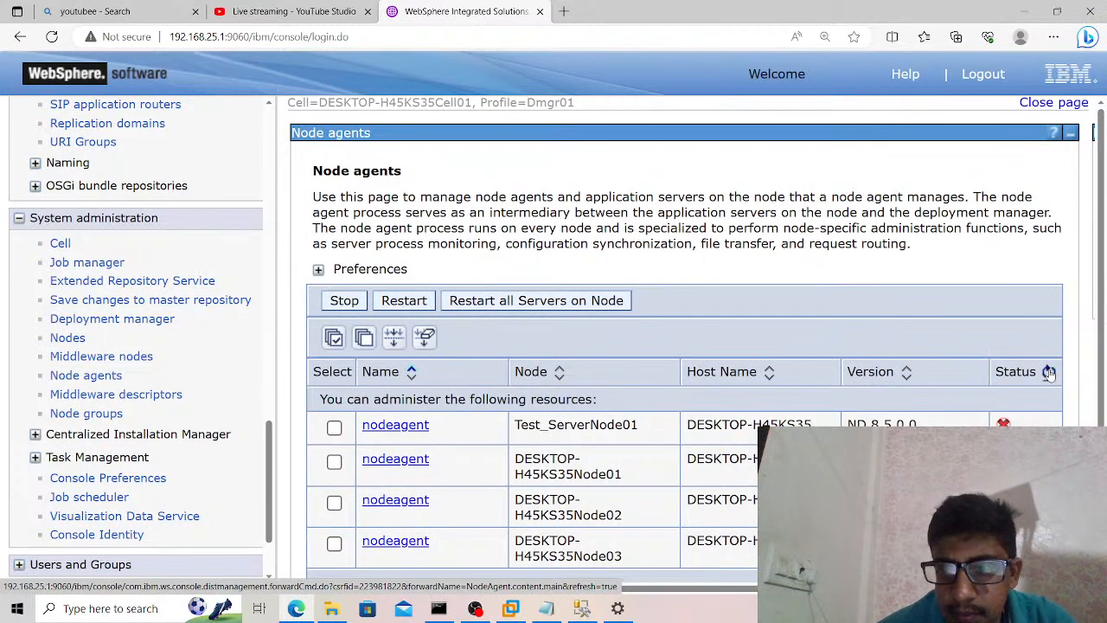
Keep refreshing the status in the node agents list to monitor the restart of Test_ServerNode01 and the other three nodes.
click(1048, 371)
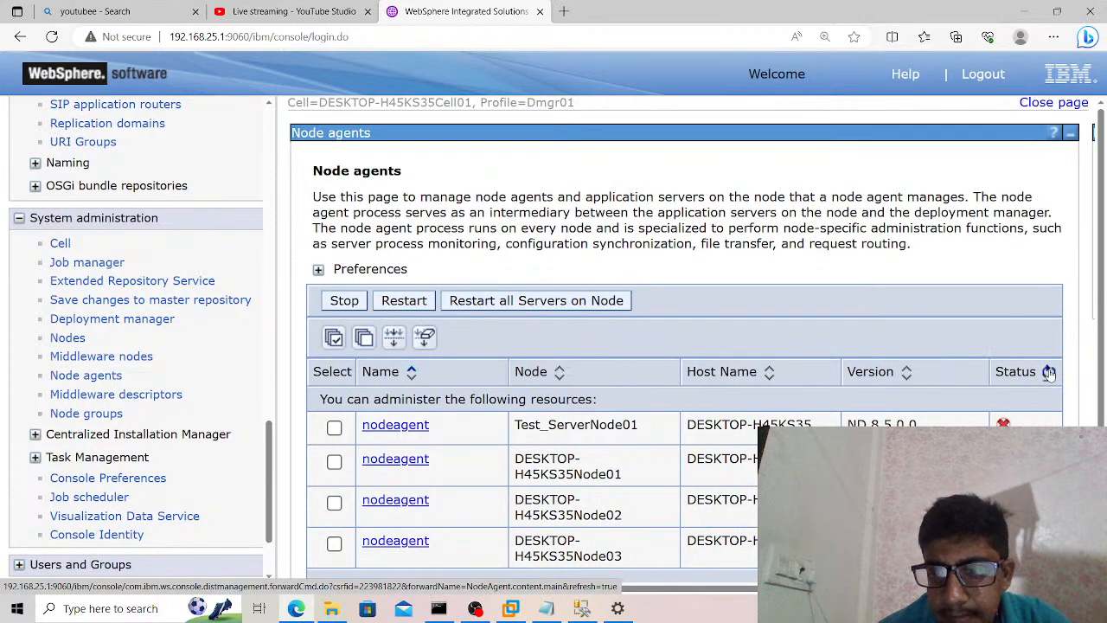
click(1048, 371)
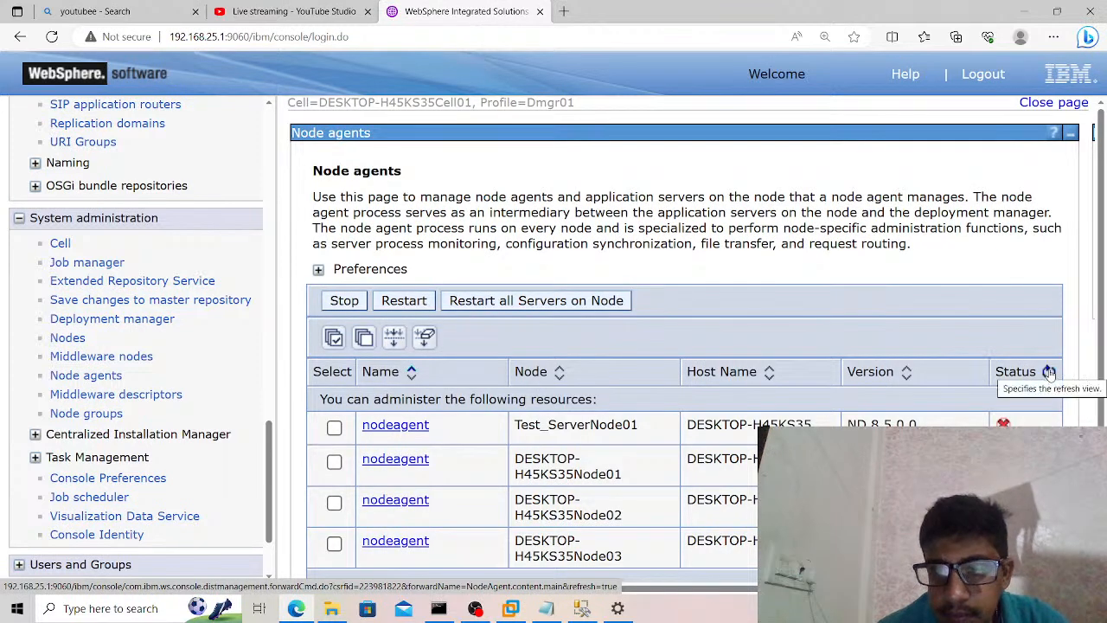
click(1048, 371)
click(1050, 373)
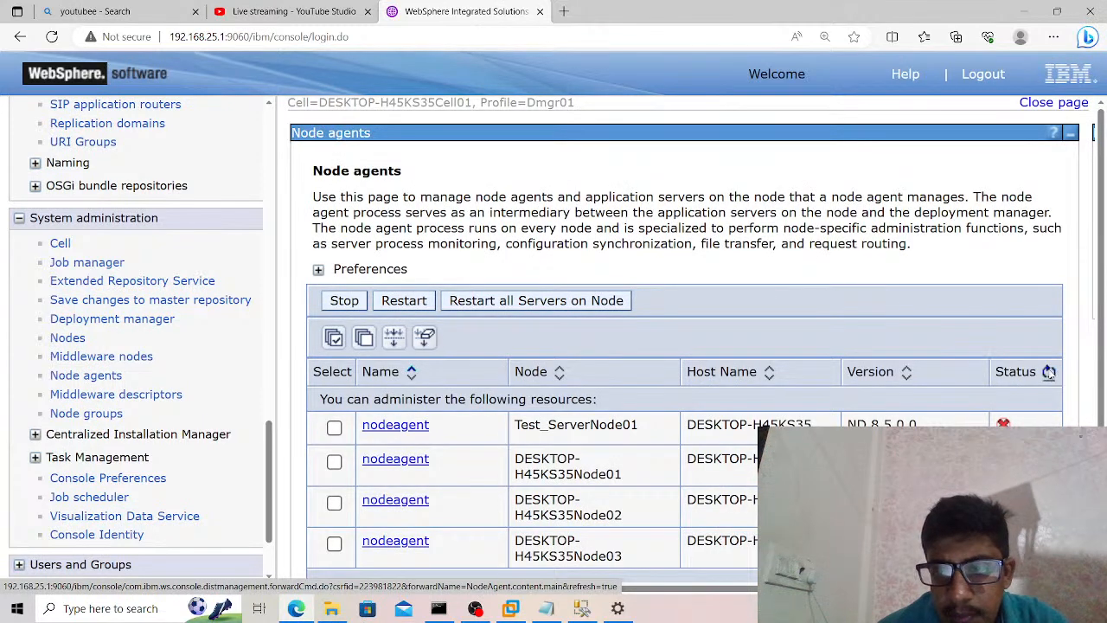
click(1048, 371)
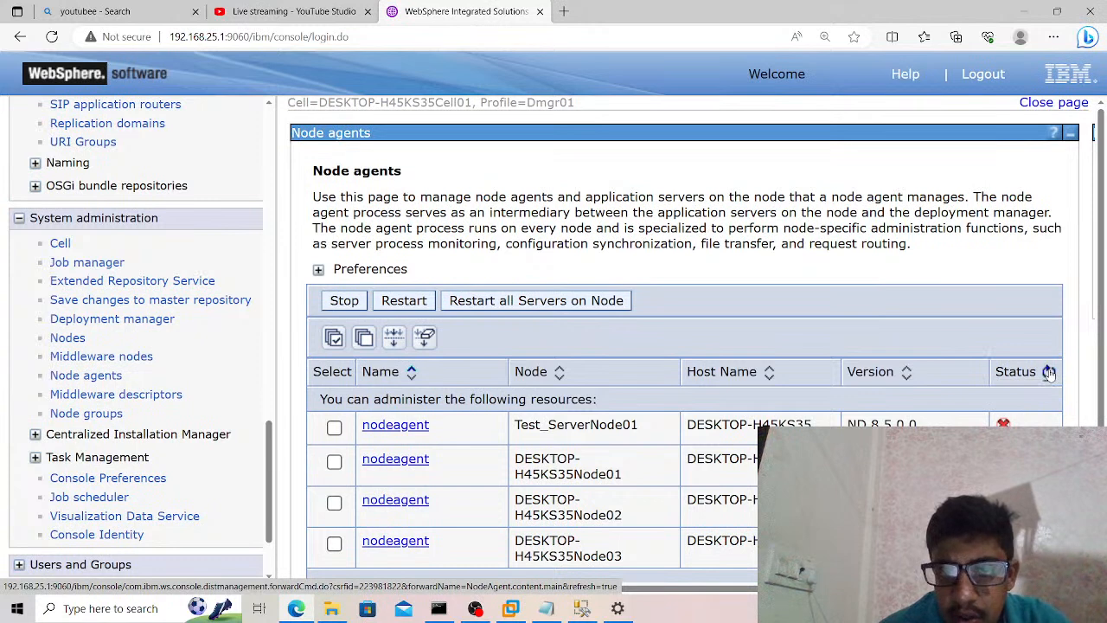
click(1048, 371)
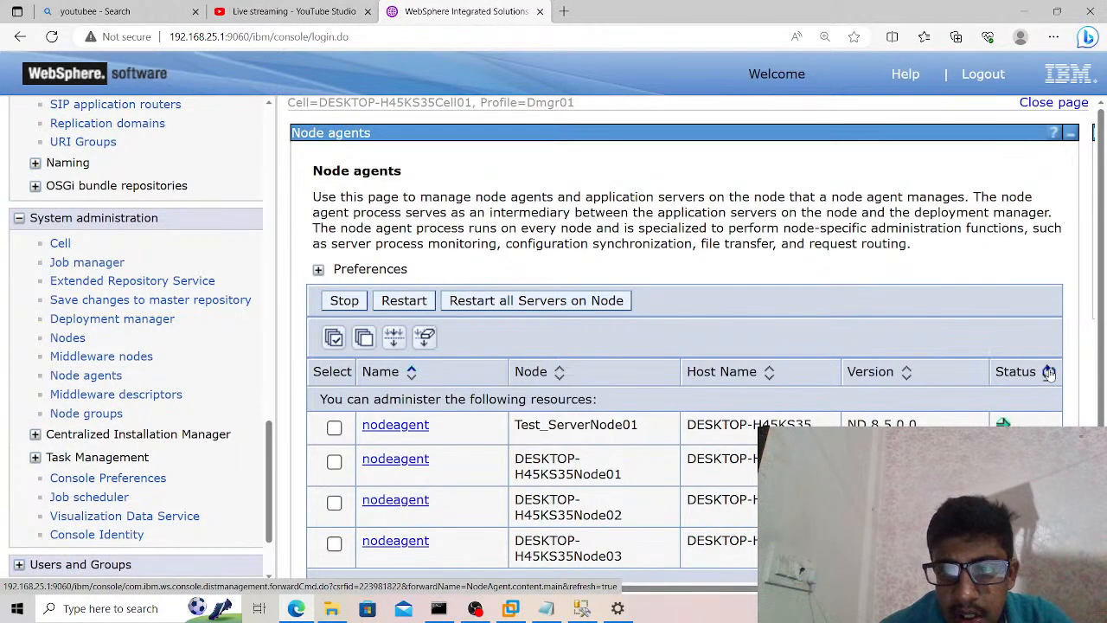
click(1048, 371)
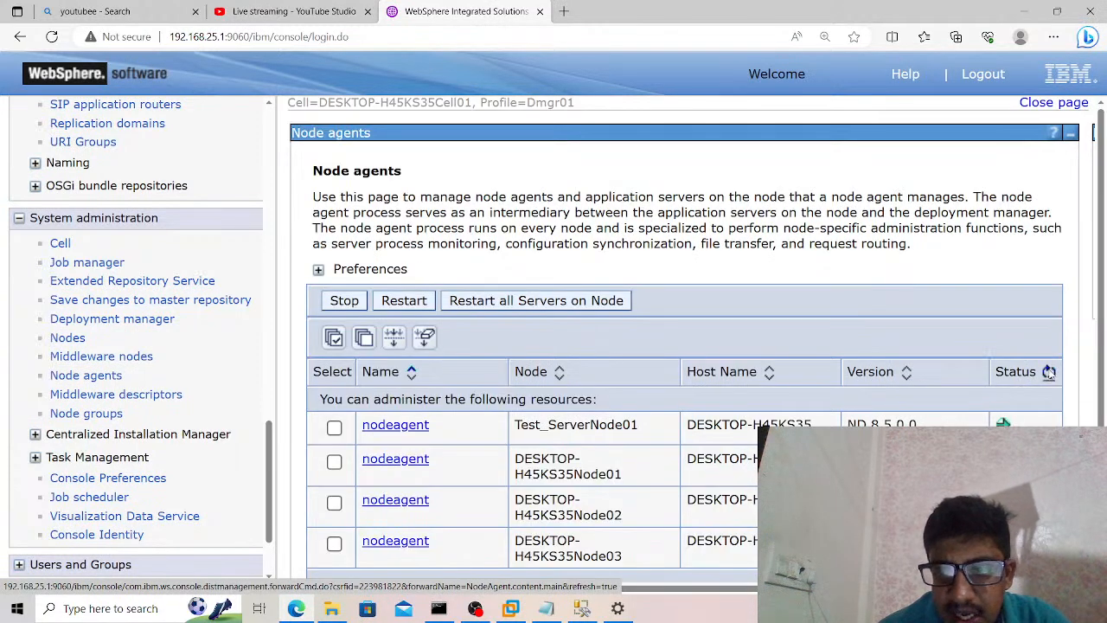
click(1048, 371)
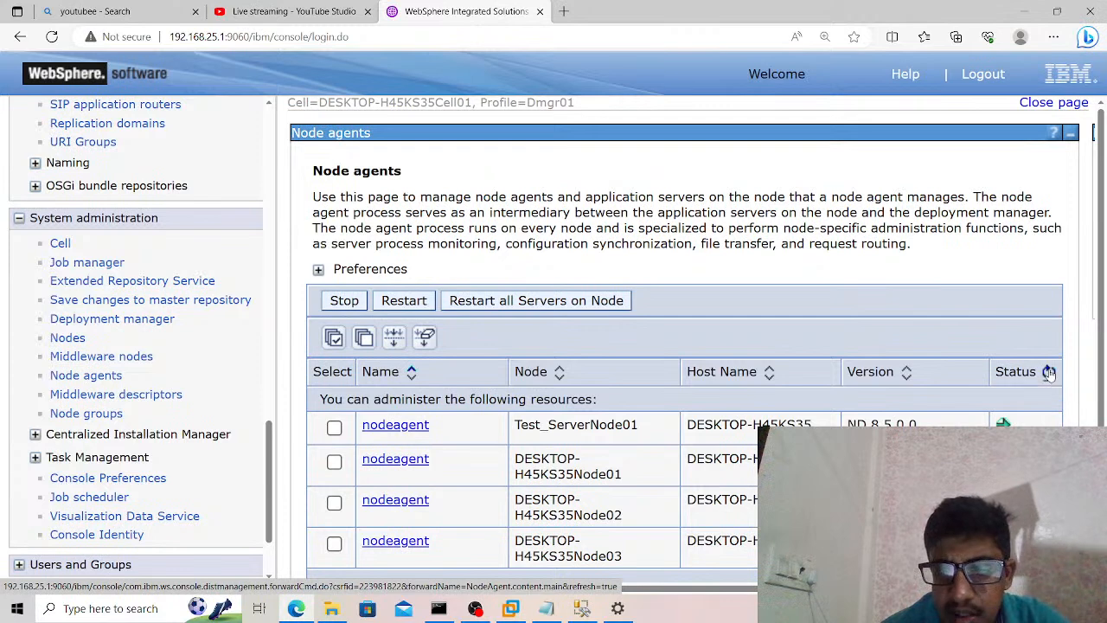
click(1048, 371)
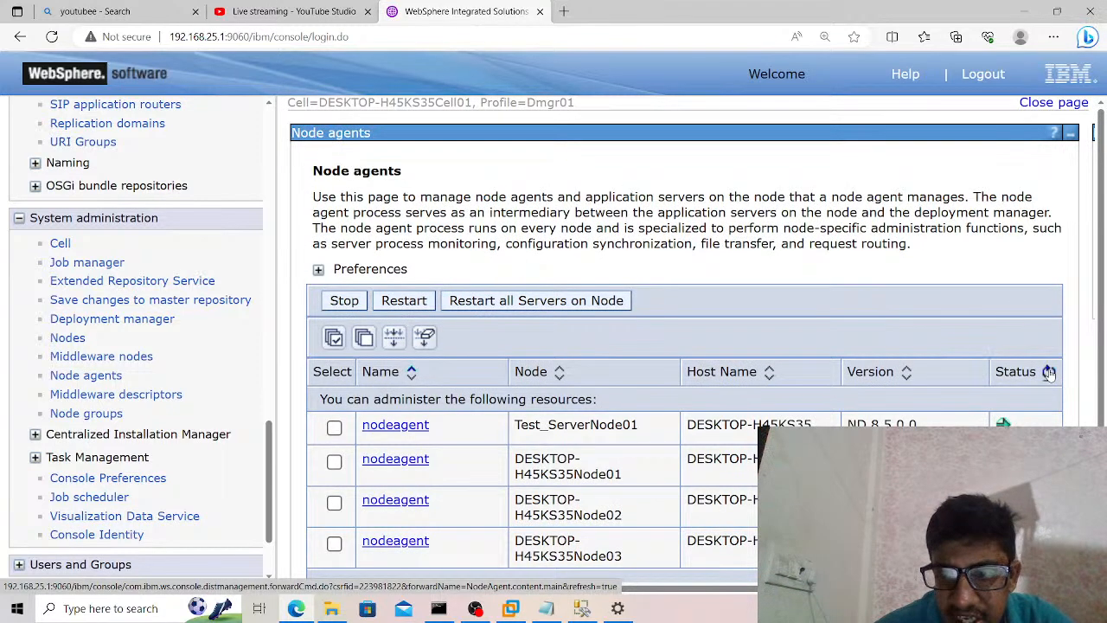
click(1048, 372)
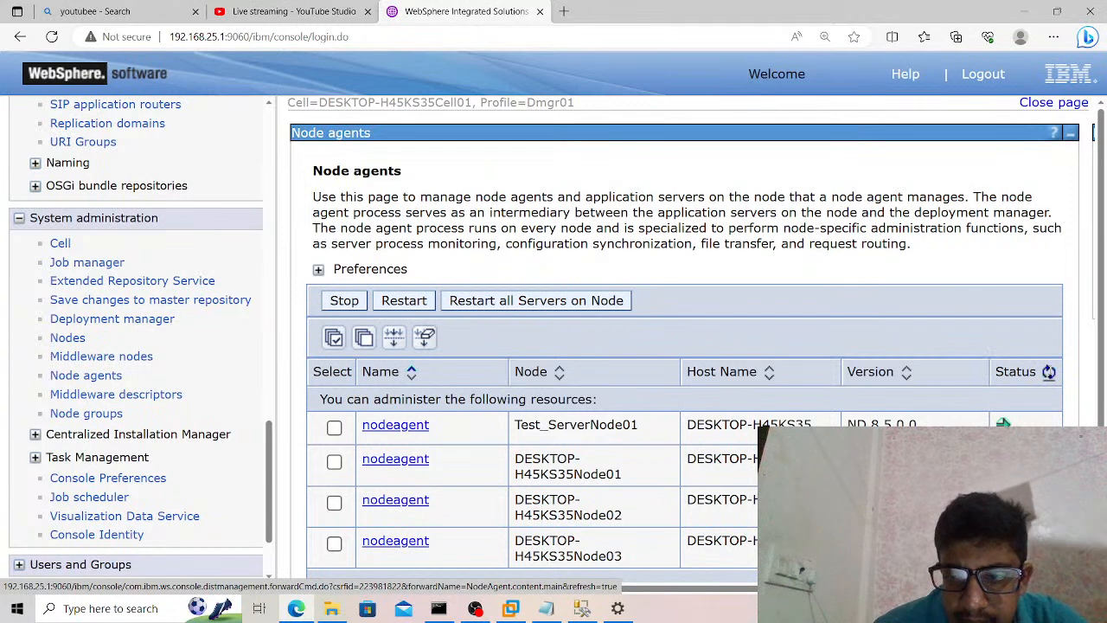
click(1050, 373)
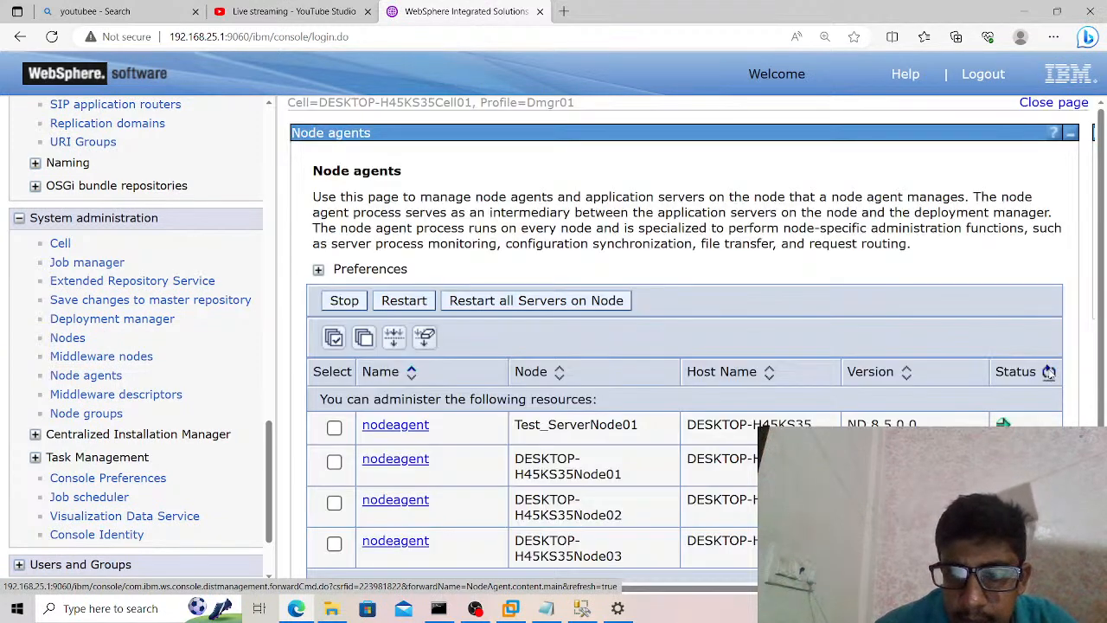
click(1048, 372)
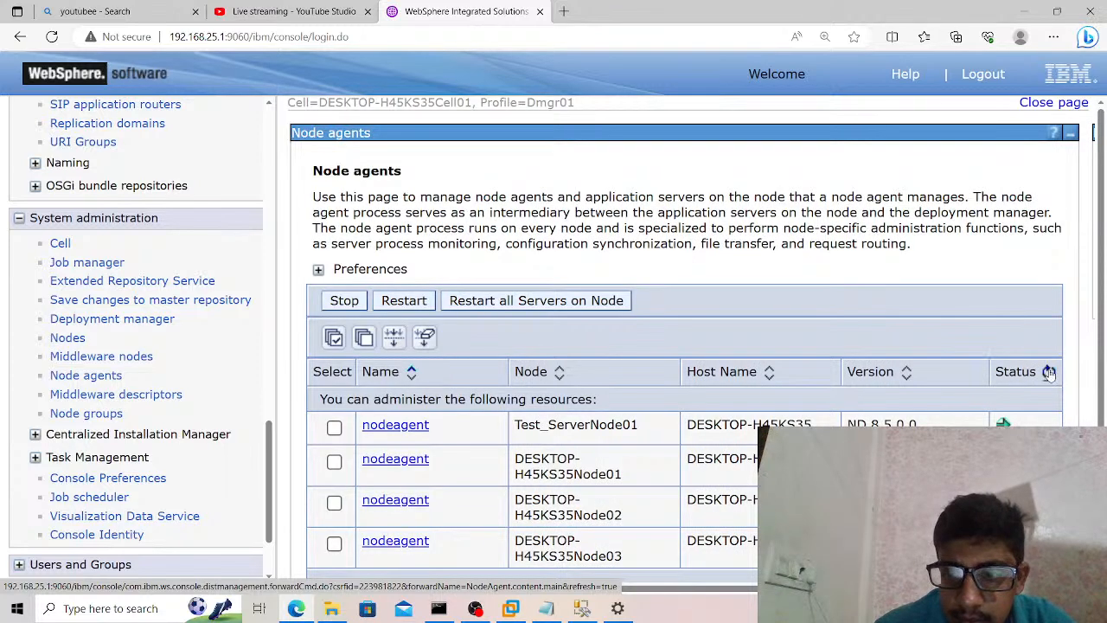
click(1048, 372)
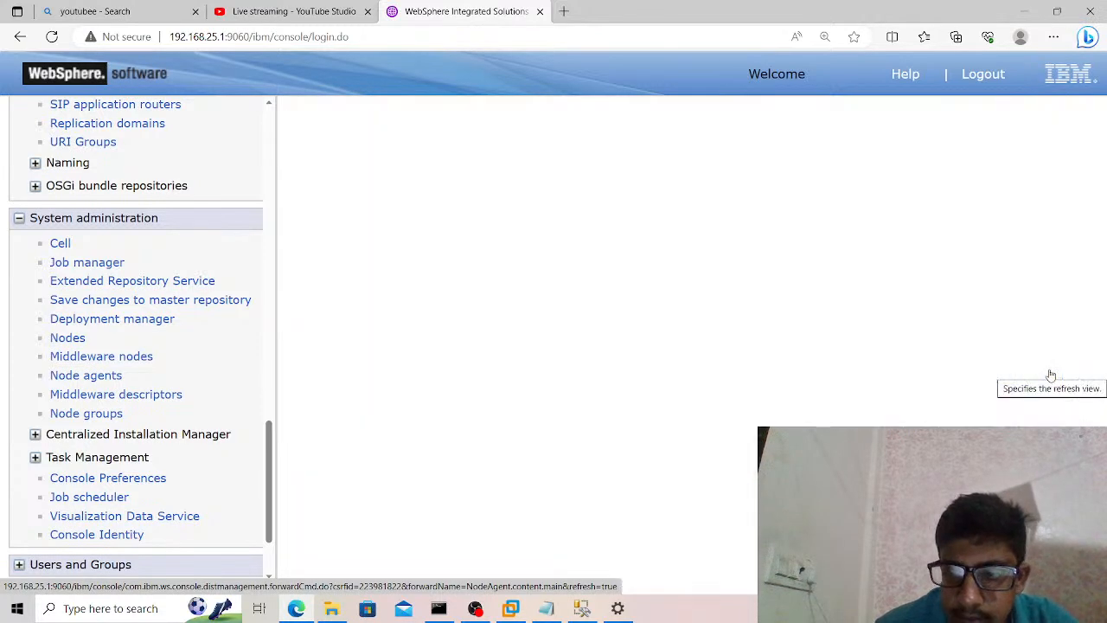
click(1048, 372)
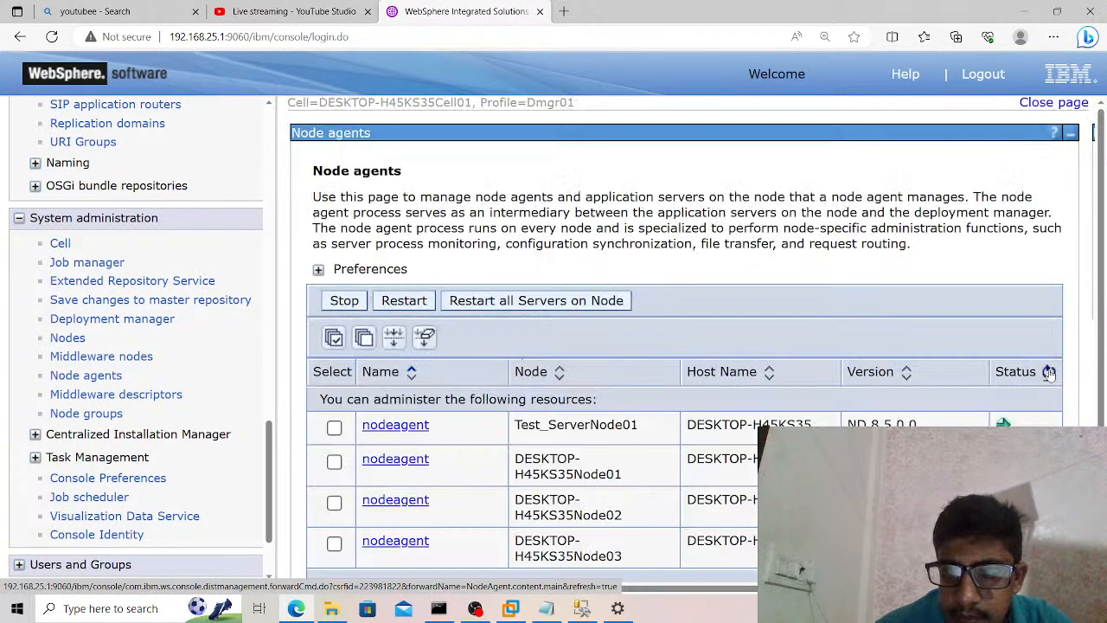
click(1049, 373)
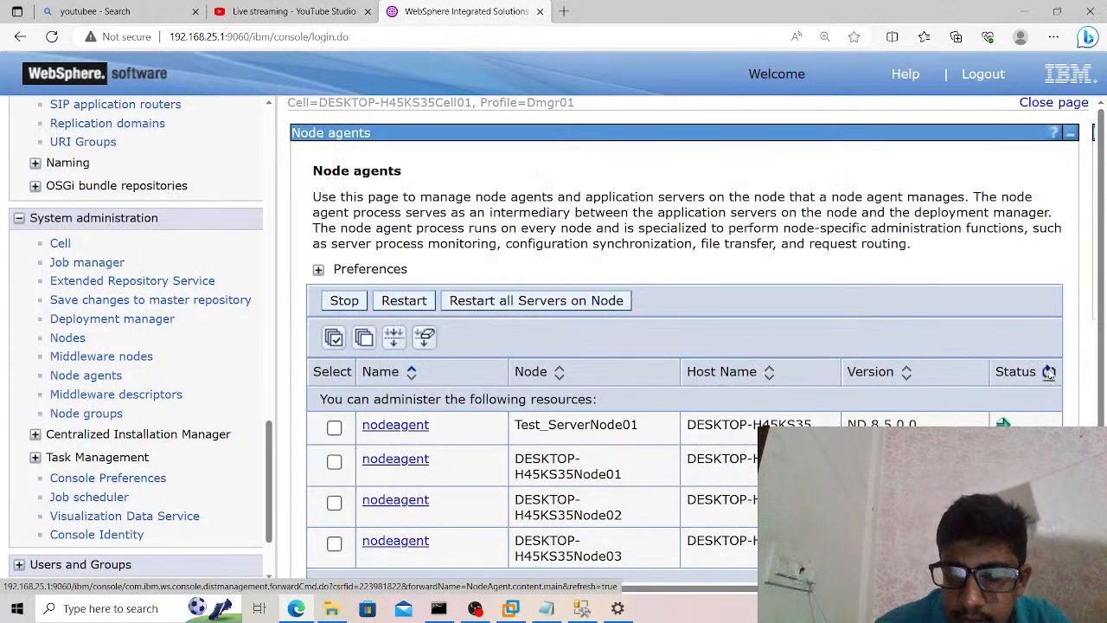
click(1049, 372)
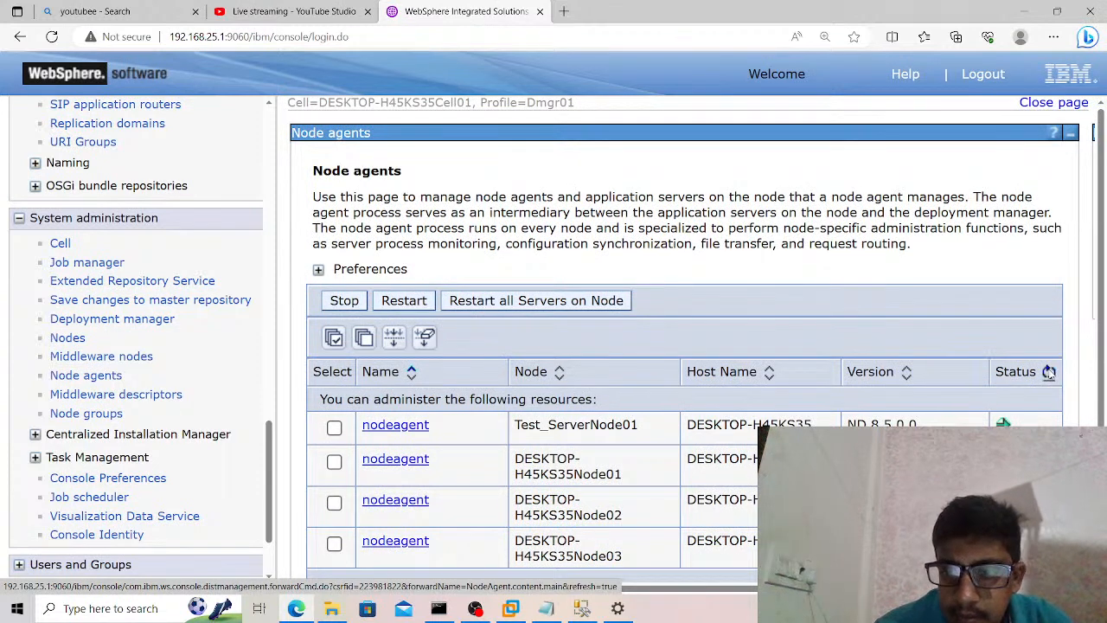
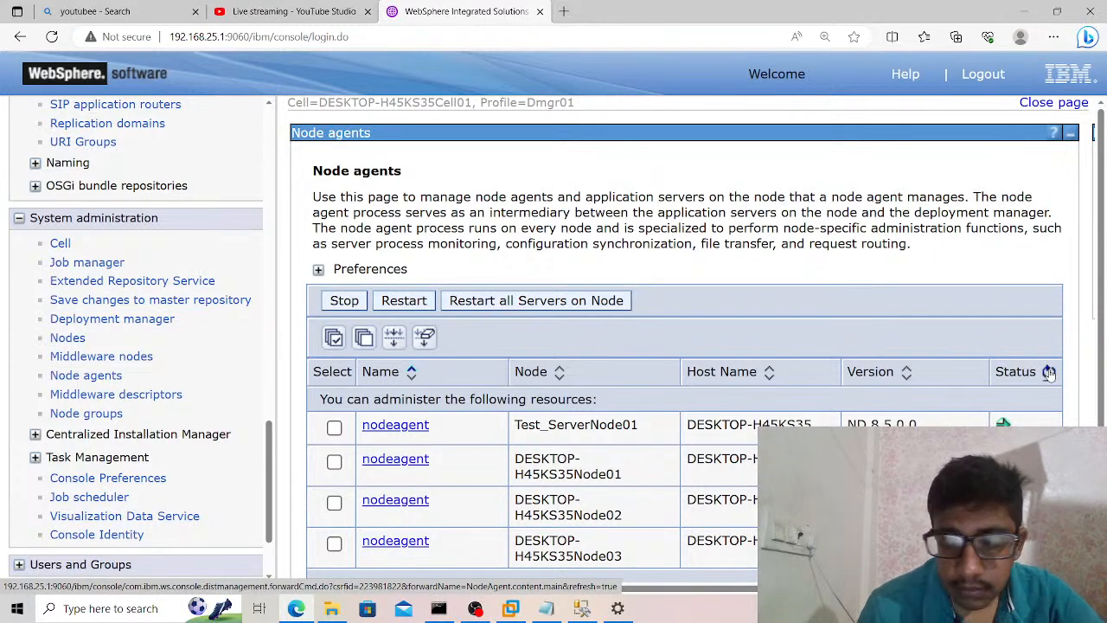
Refresh the node agents' status, then list the data sources scoped to Cell=DESKTOP-H45KS35Cell01.
drag(261, 505, 268, 325)
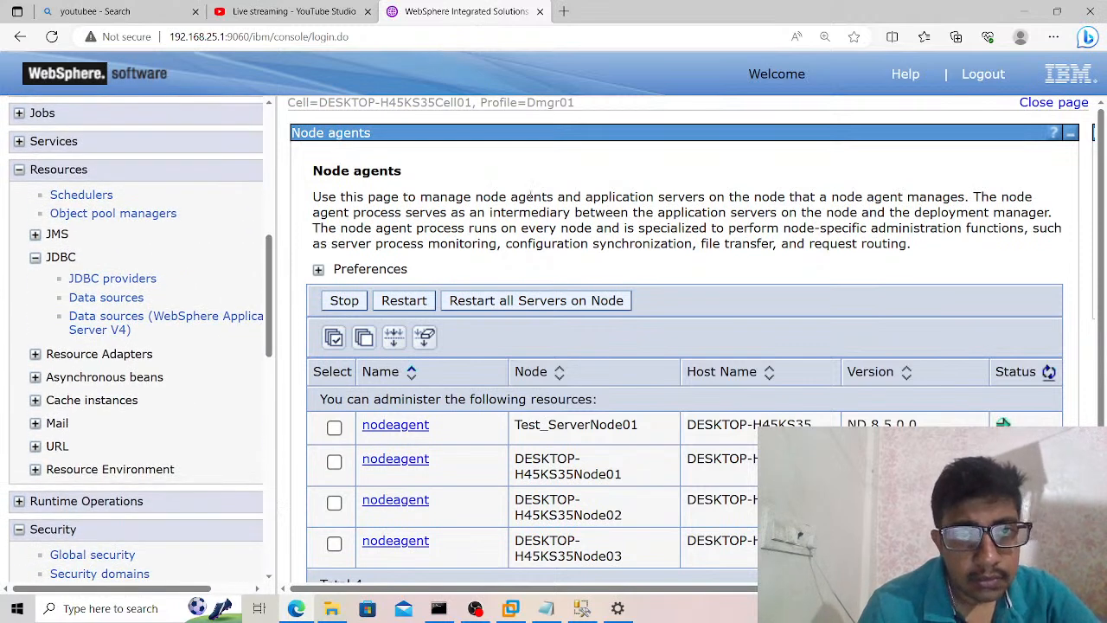
click(1047, 378)
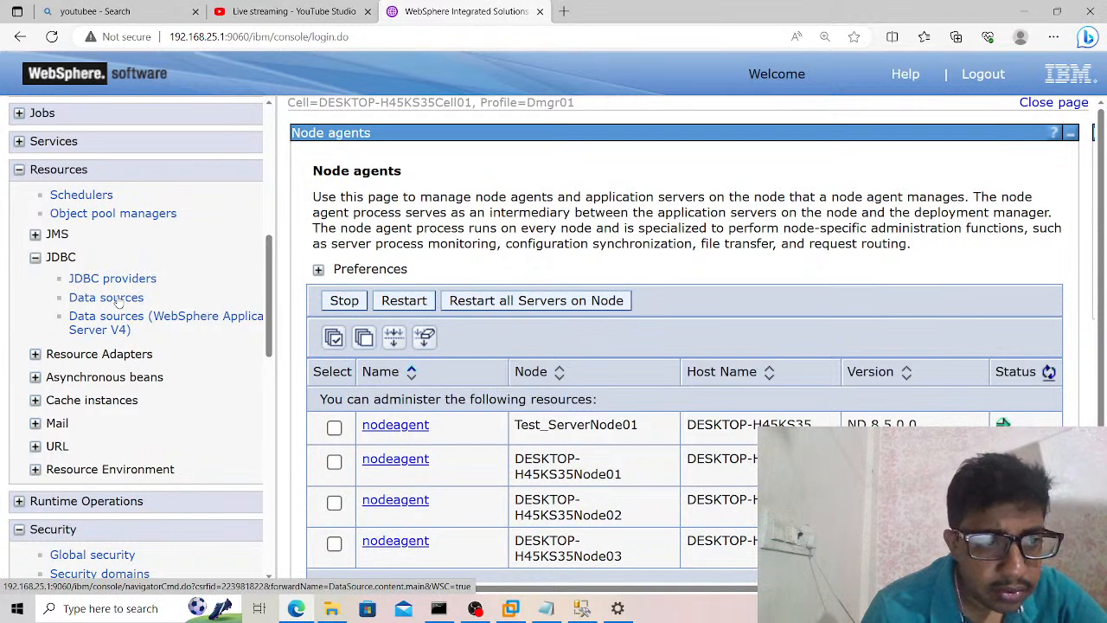
click(107, 297)
click(423, 379)
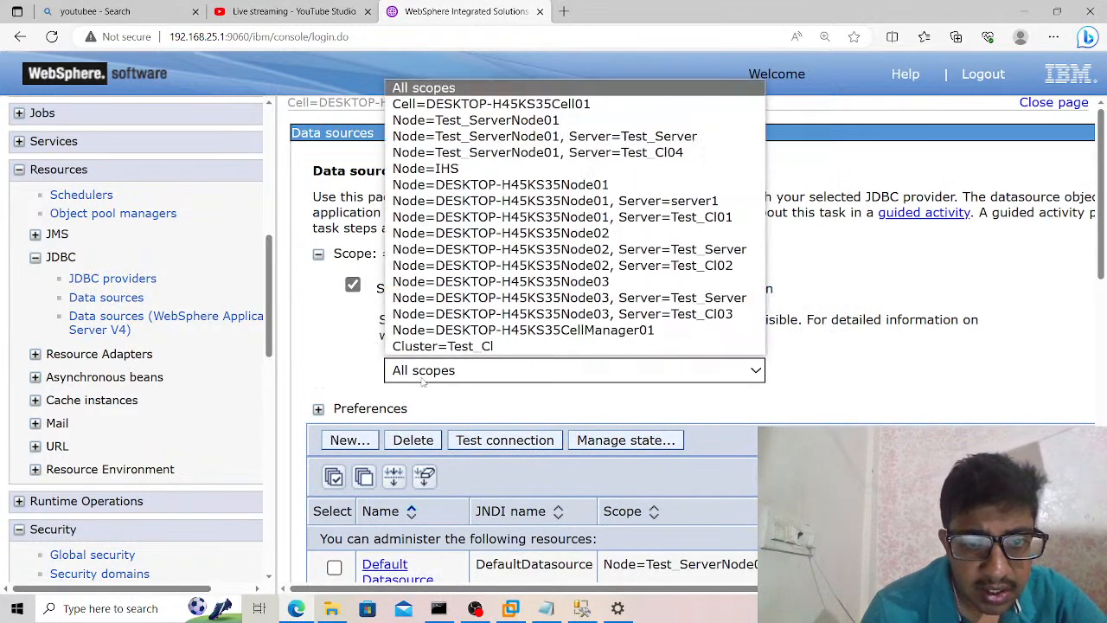
click(475, 105)
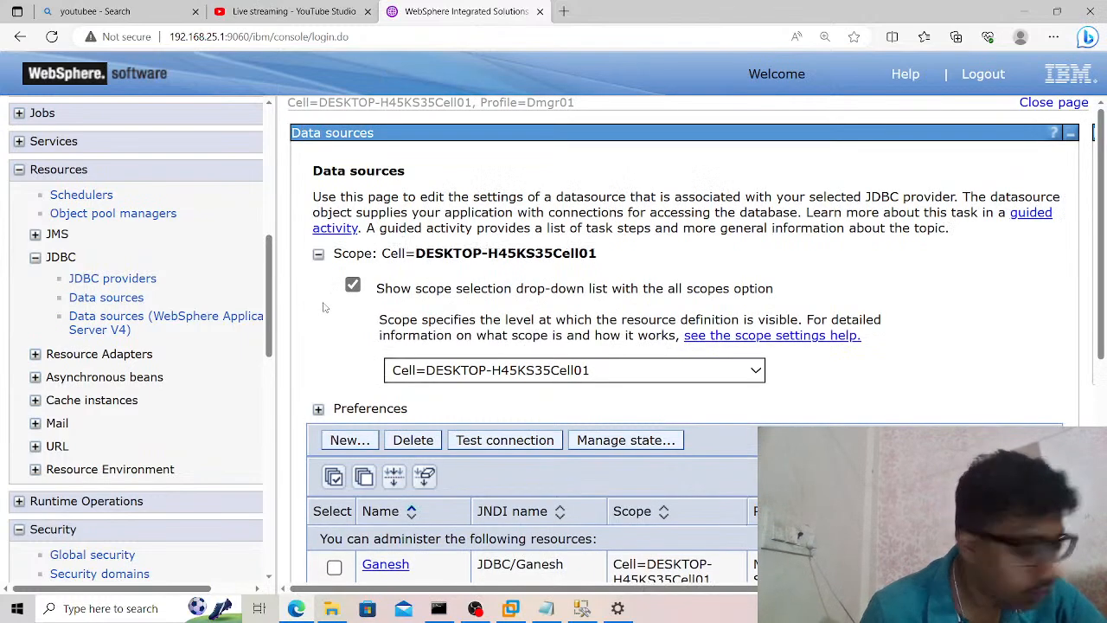
Delete the cell-scoped SQL Server data source whose JNDI name begins with uppercase JDBC, keeping the one with the lowercase jdbc prefix.
scroll(329, 277, down, 3)
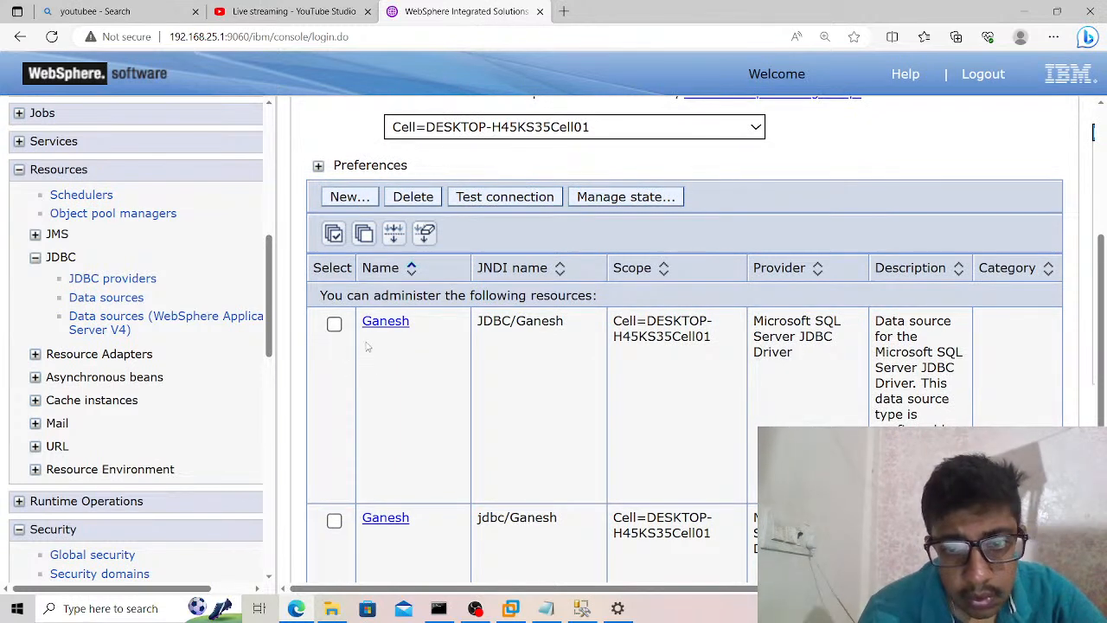
click(333, 519)
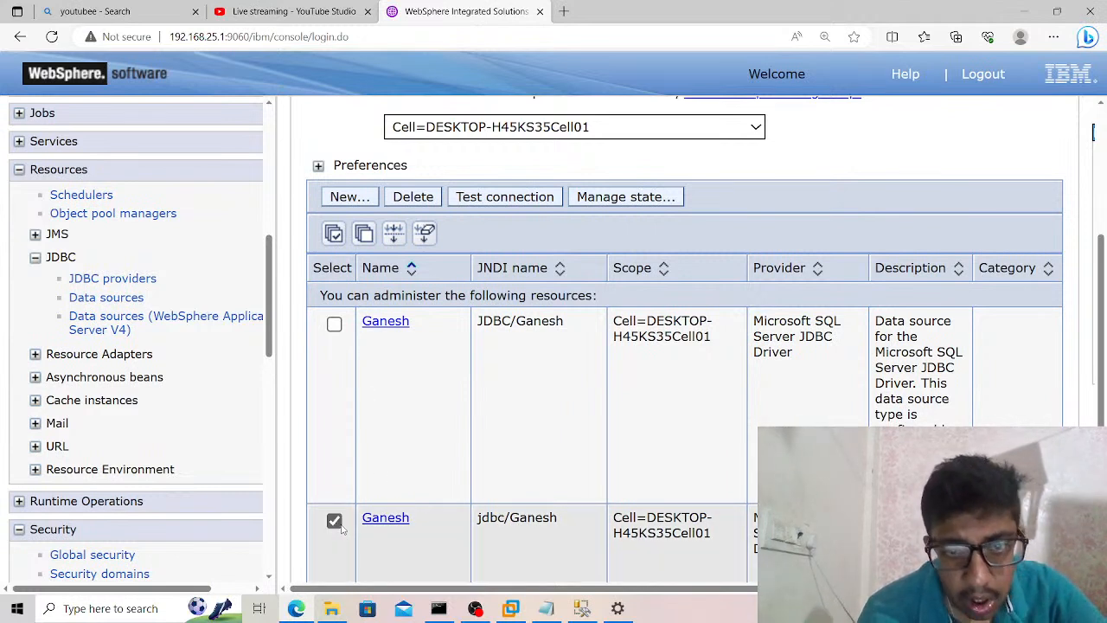
click(334, 323)
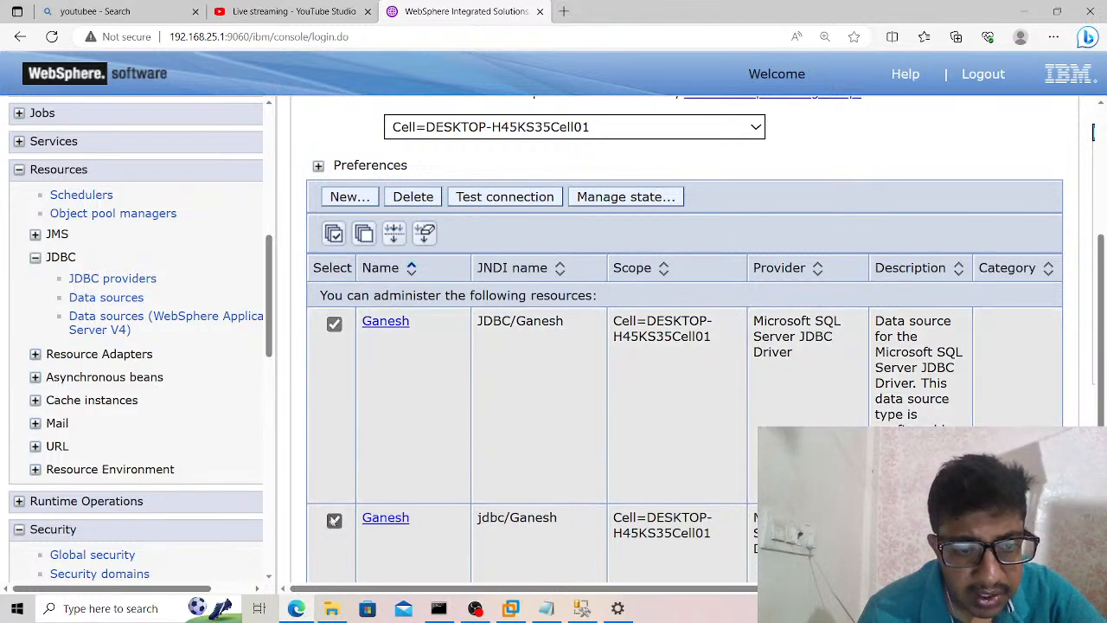
click(333, 519)
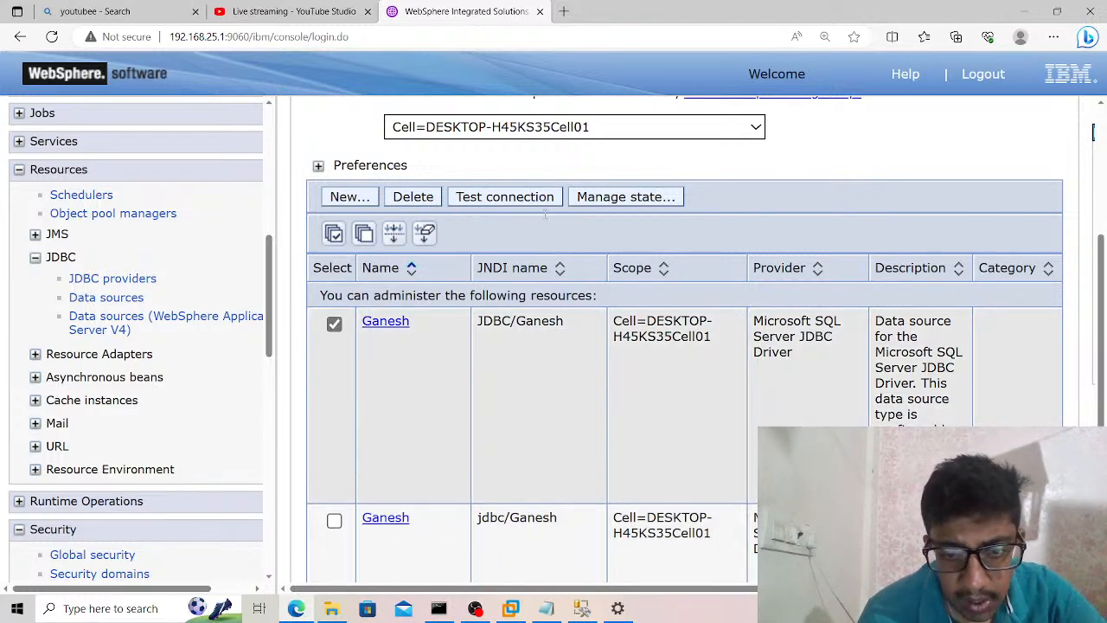
click(412, 199)
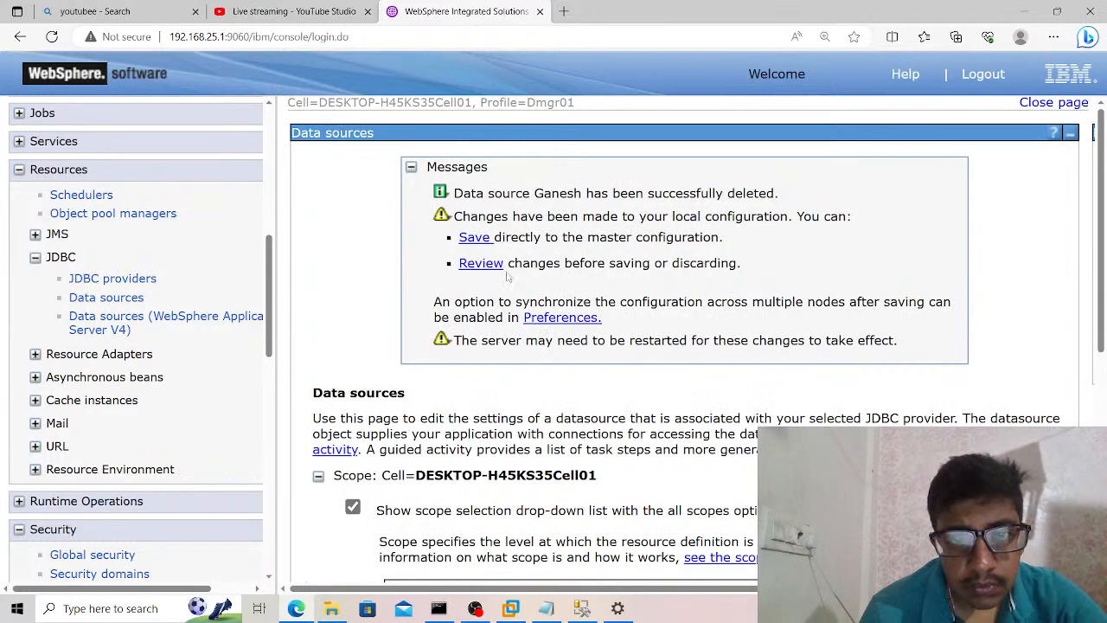
Save the data source deletion to the master configuration and synchronize the changes with the nodes.
click(475, 237)
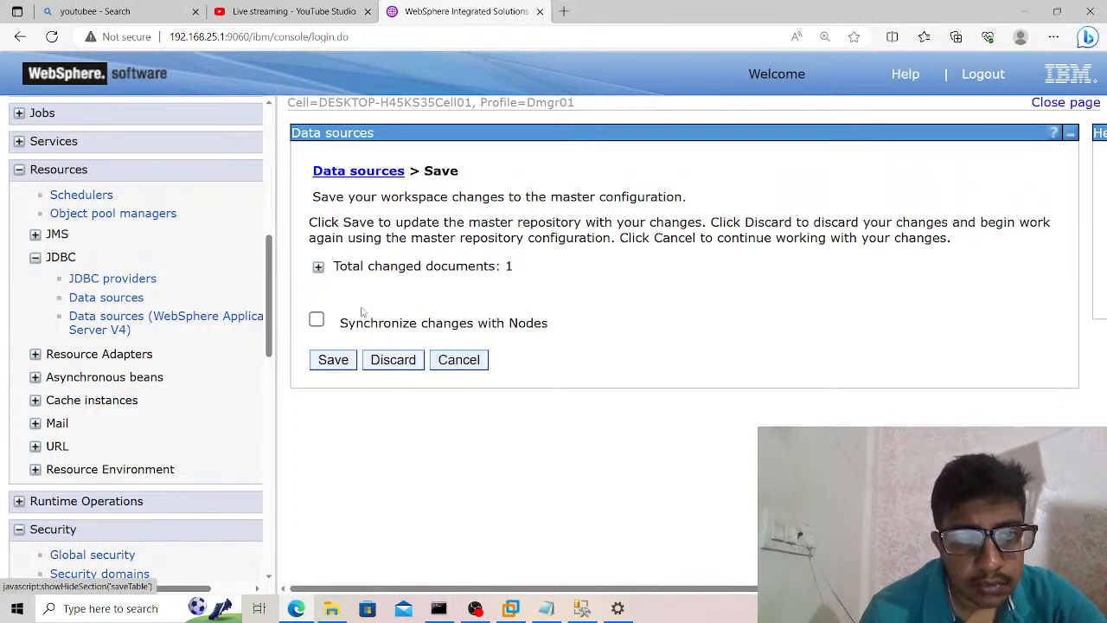
click(316, 321)
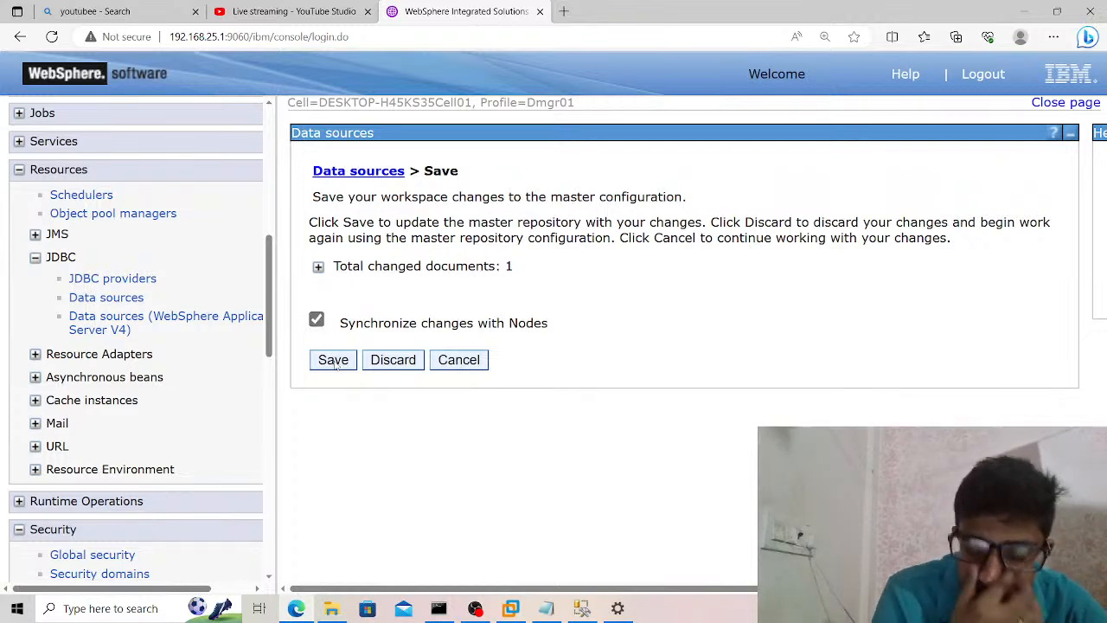
click(333, 359)
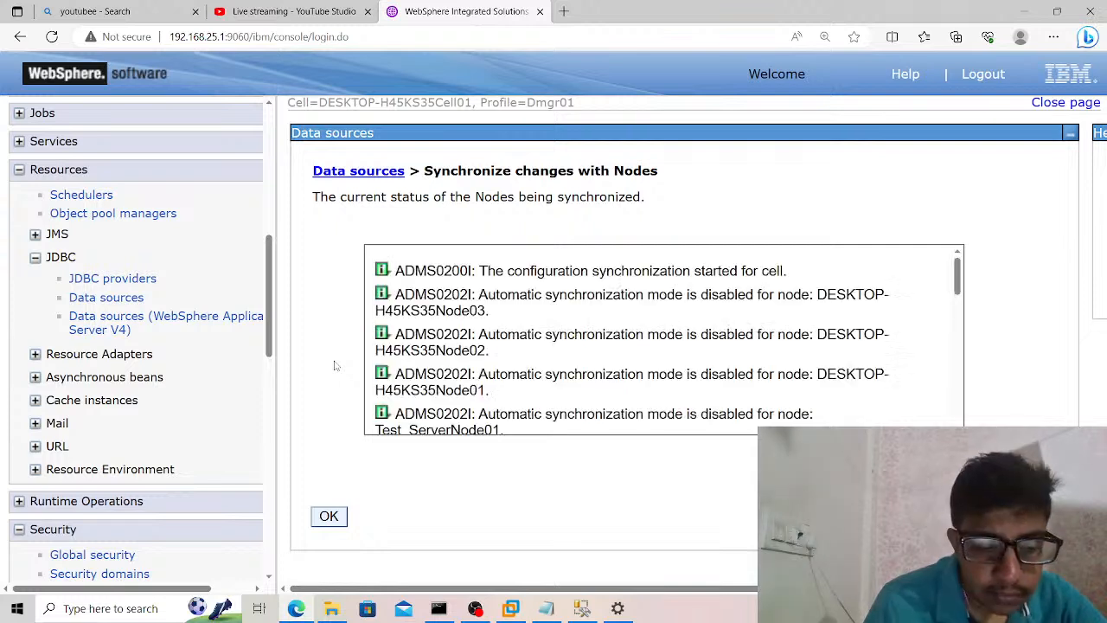
click(328, 516)
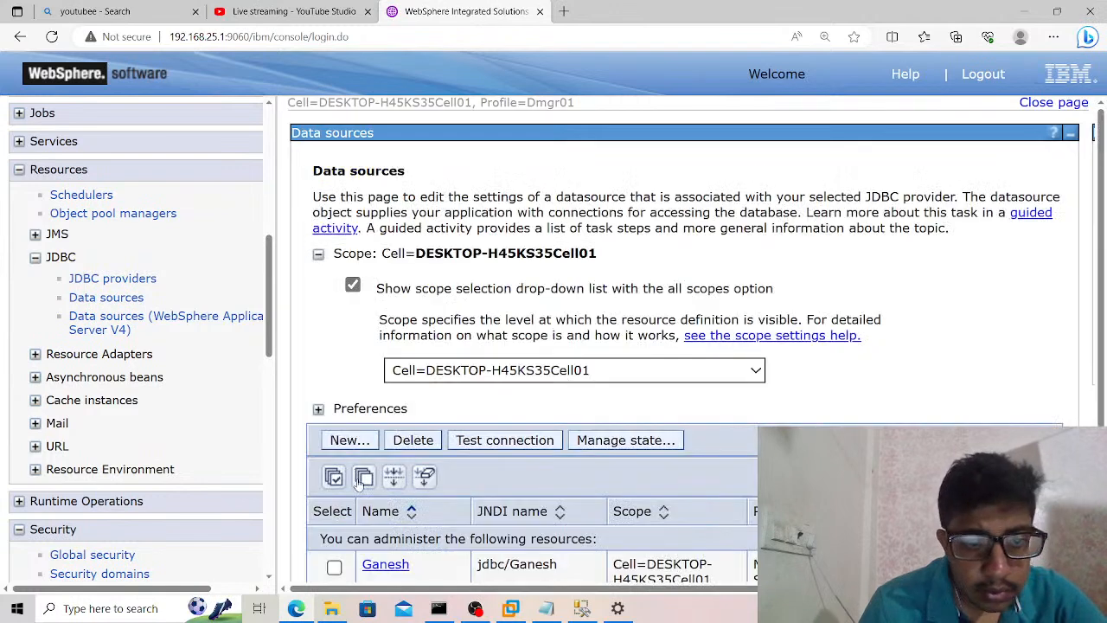
Test the connection of the remaining cell-scoped data source and open the deployment manager's SystemOut.log from the JVM logs.
click(337, 479)
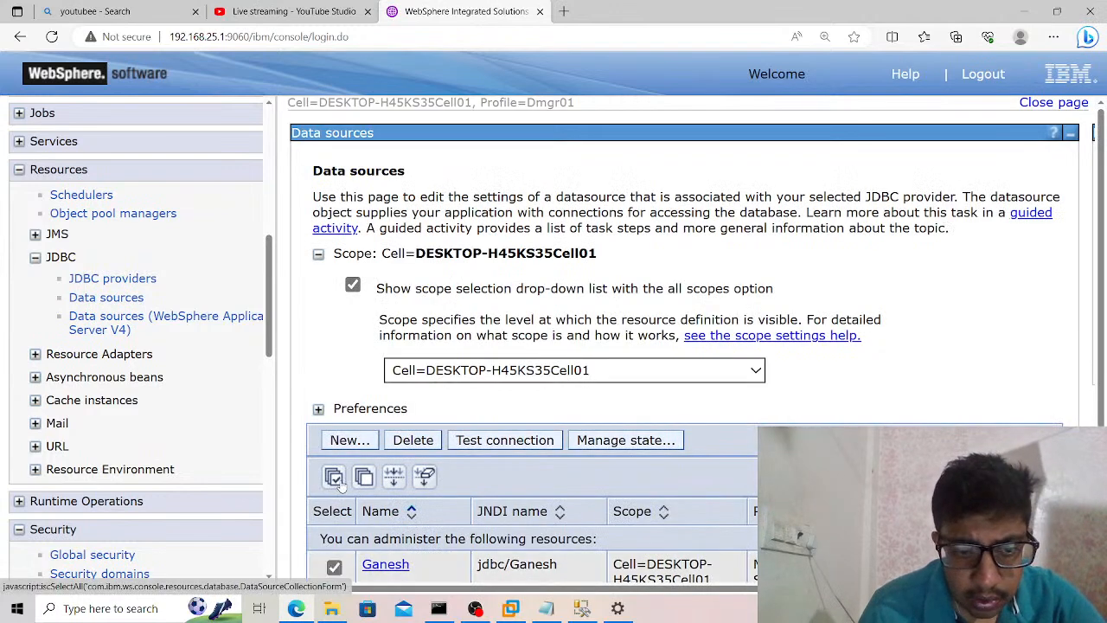
click(511, 442)
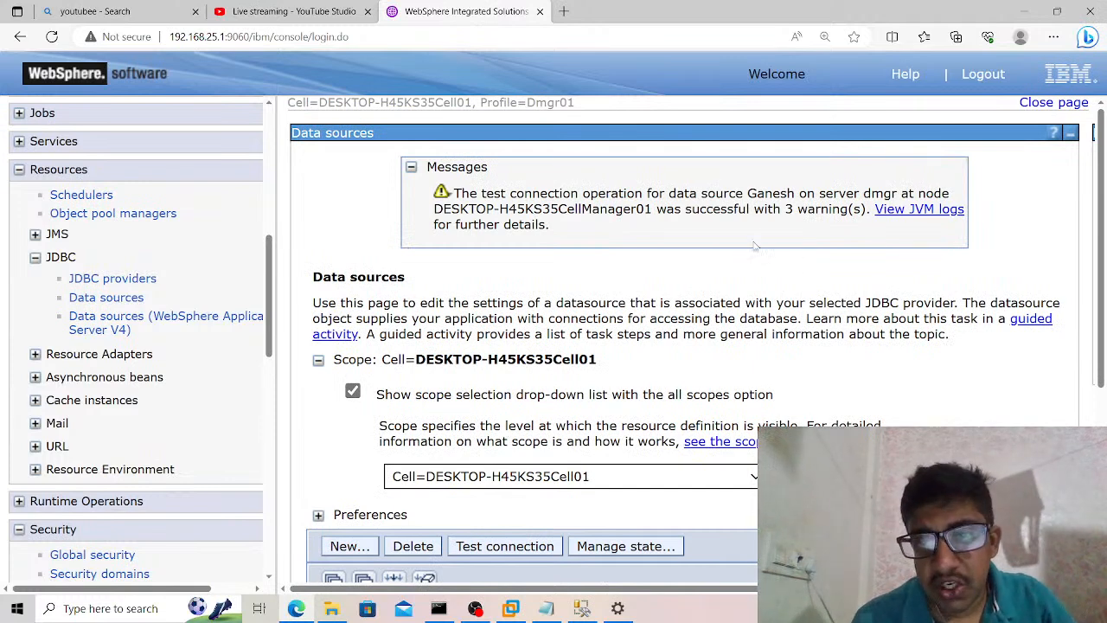
click(917, 210)
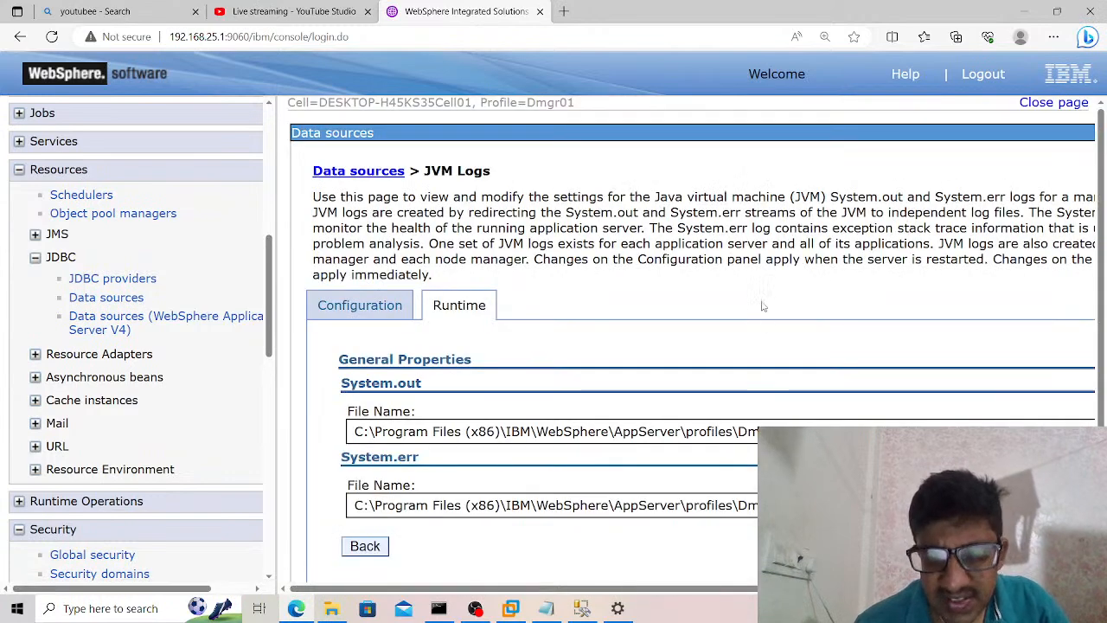
scroll(762, 306, down, 1)
scroll(762, 305, right, 5)
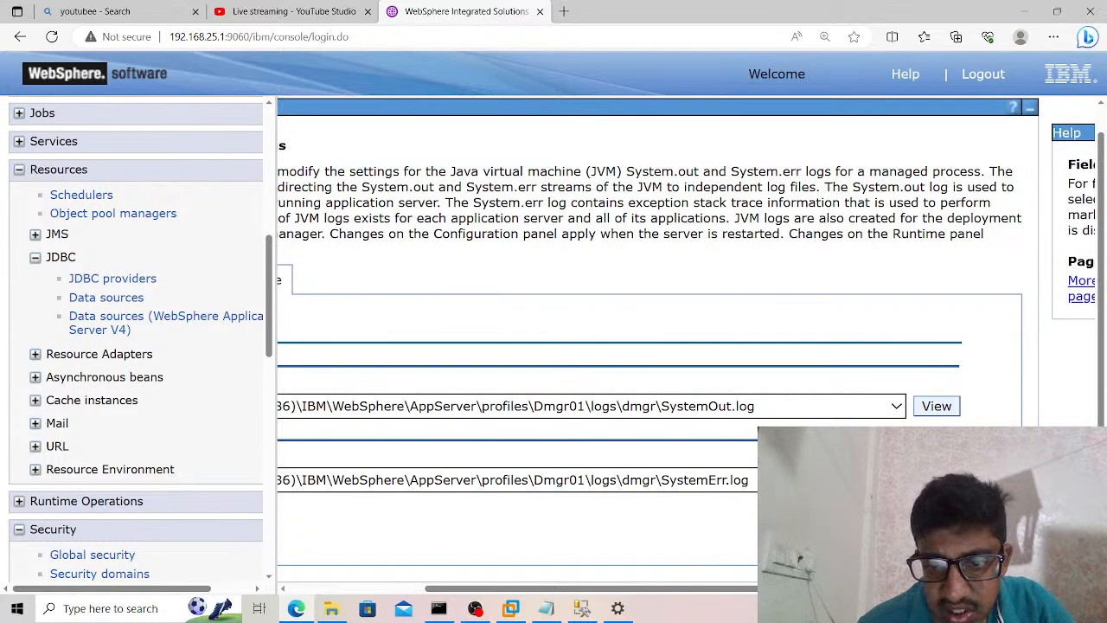
click(936, 406)
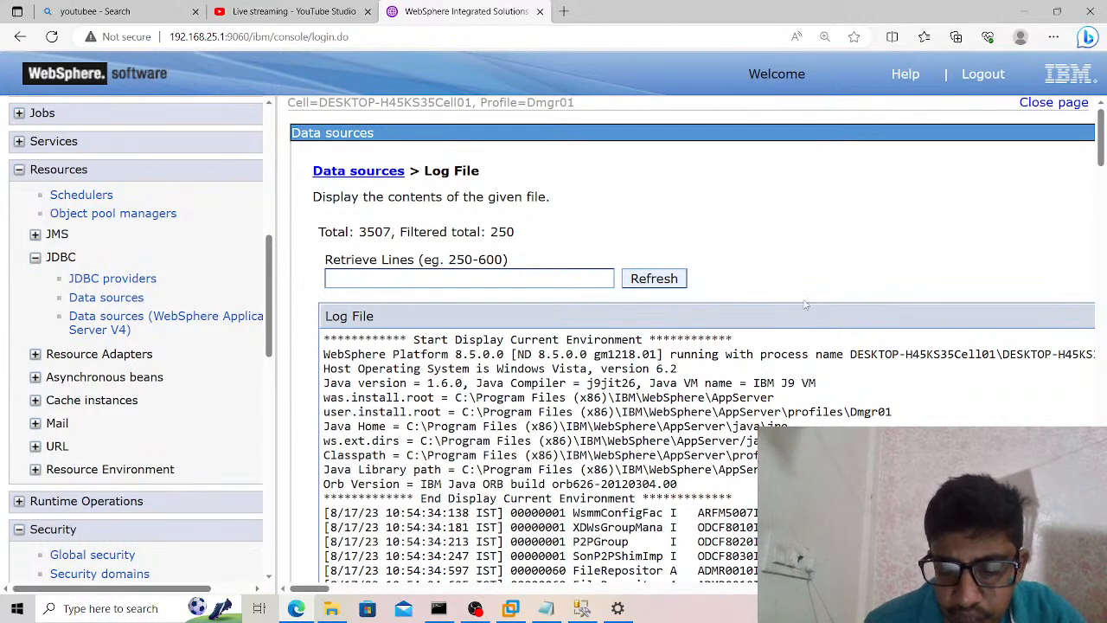
Examine the SystemOut.log entries through to the end for details on the connection test warnings, and return to the data sources.
scroll(805, 299, down, 3)
scroll(804, 299, down, 4)
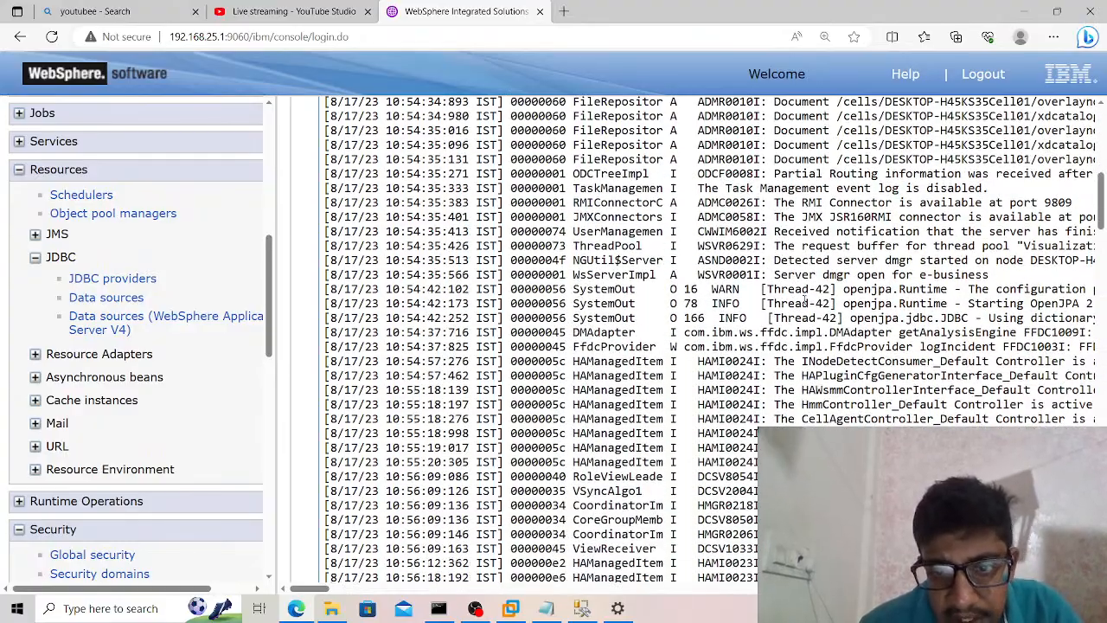
scroll(804, 299, right, 3)
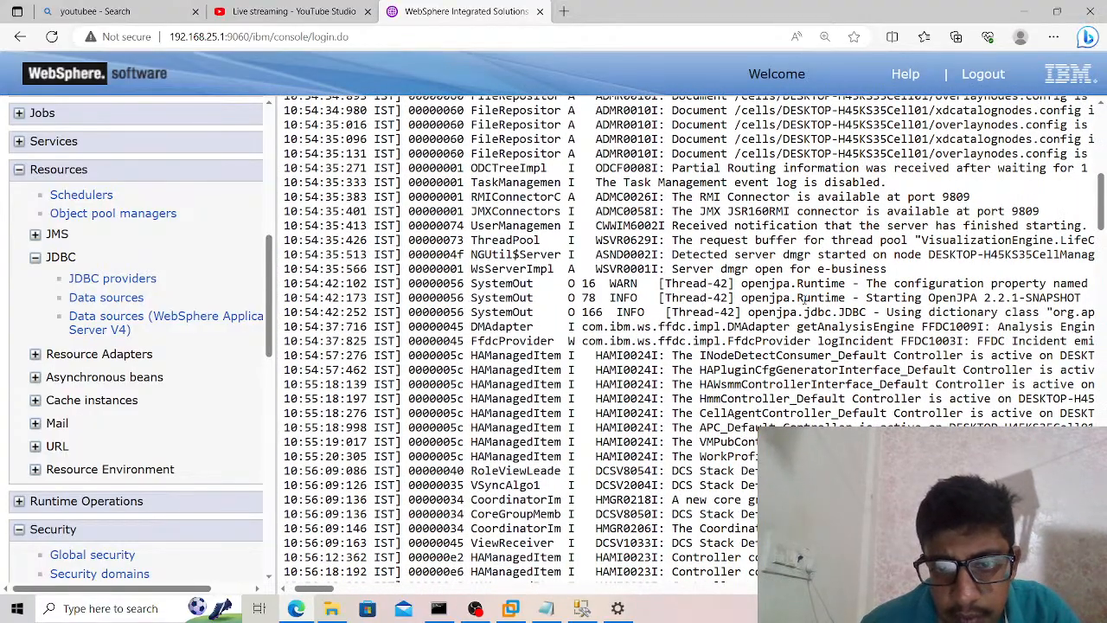
scroll(804, 300, right, 3)
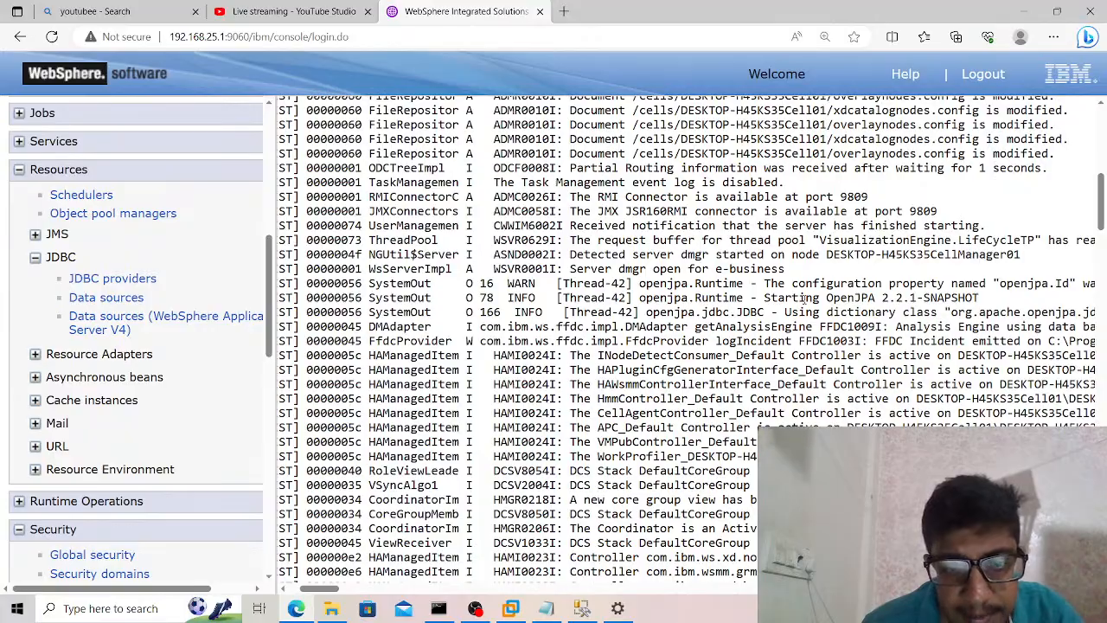
scroll(804, 299, down, 10)
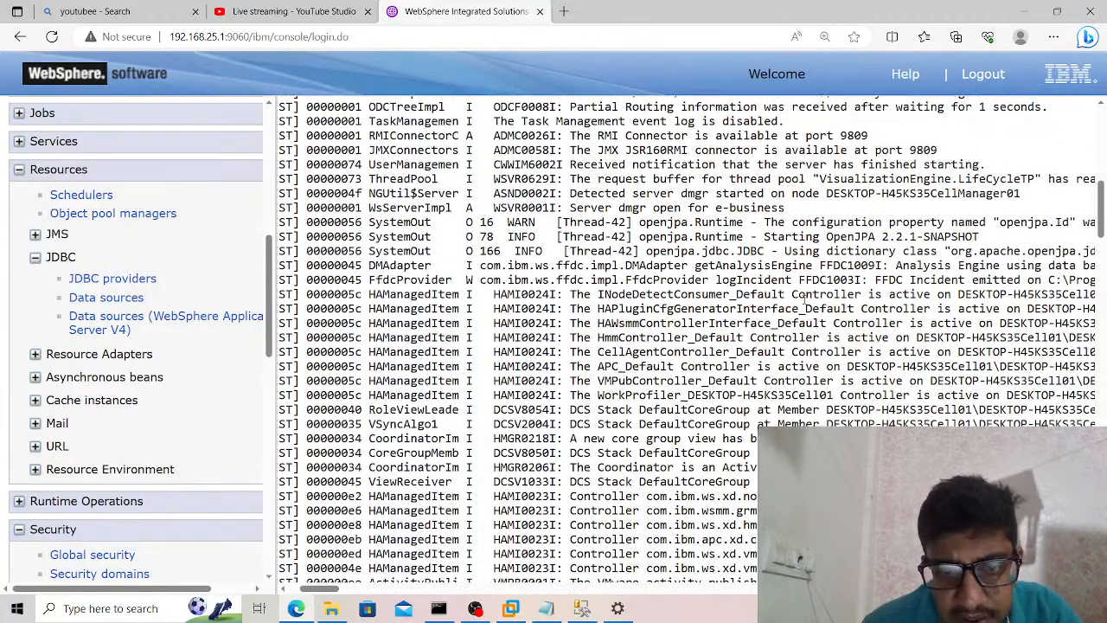
scroll(804, 299, down, 10)
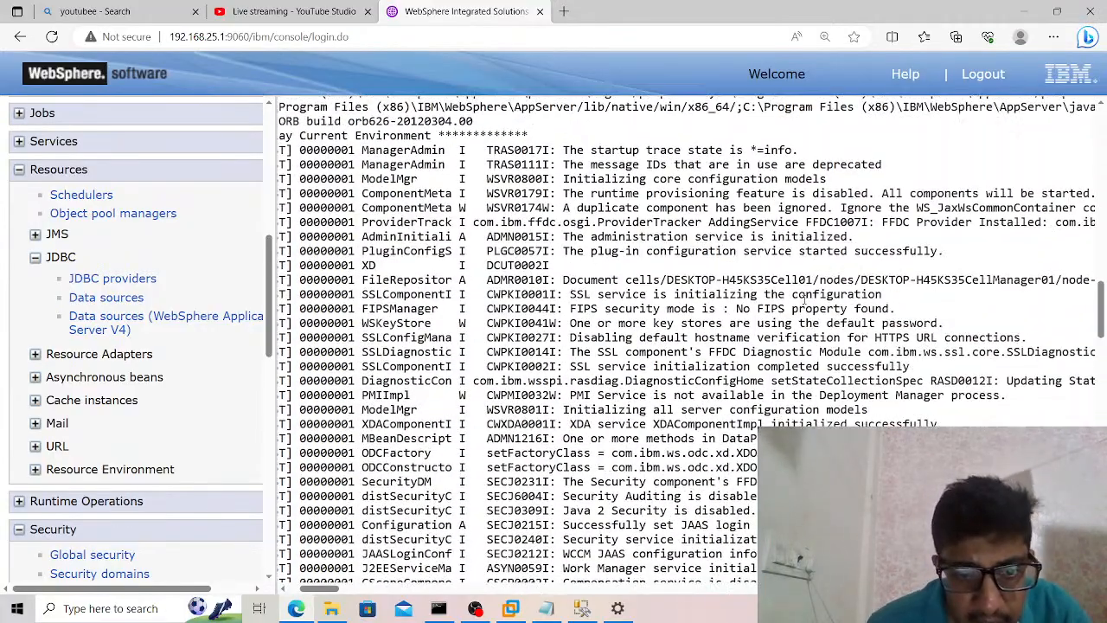
scroll(803, 299, down, 10)
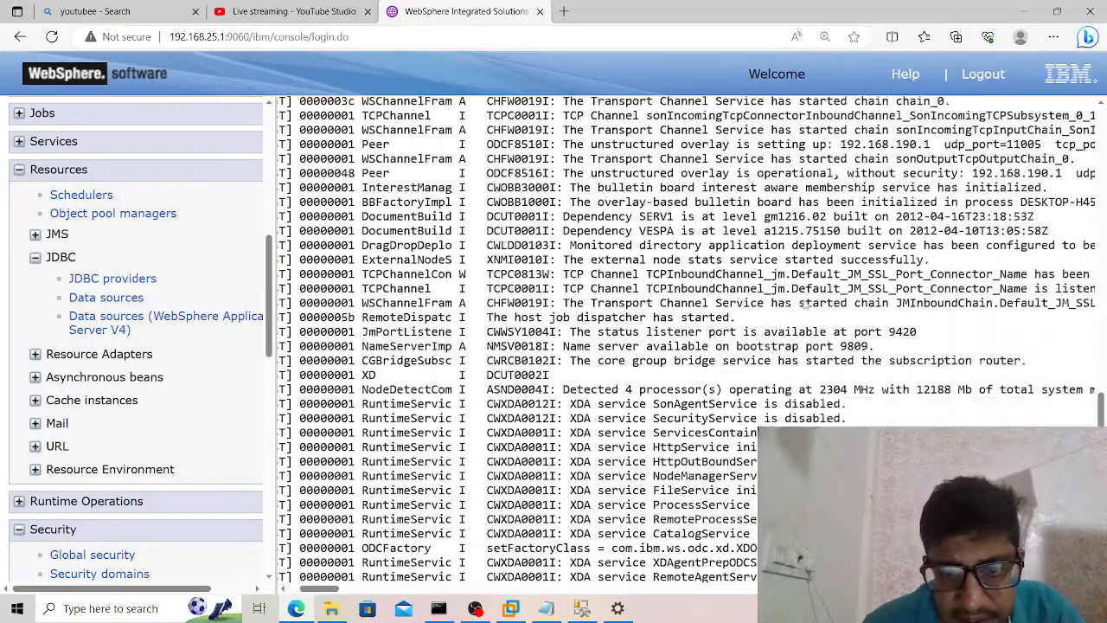
scroll(804, 299, left, 3)
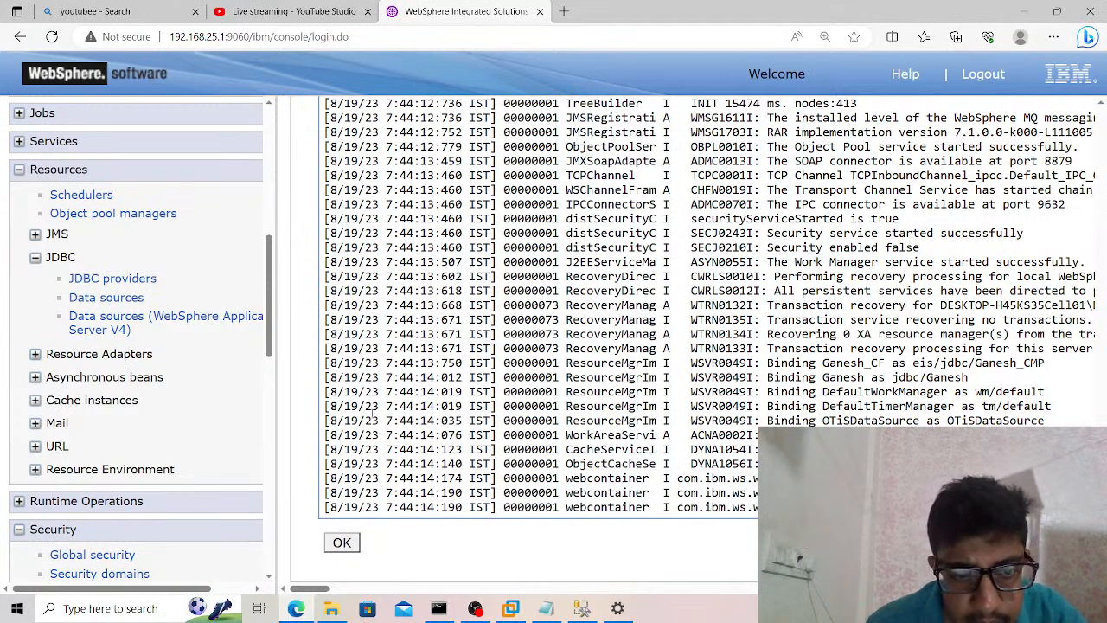
click(343, 543)
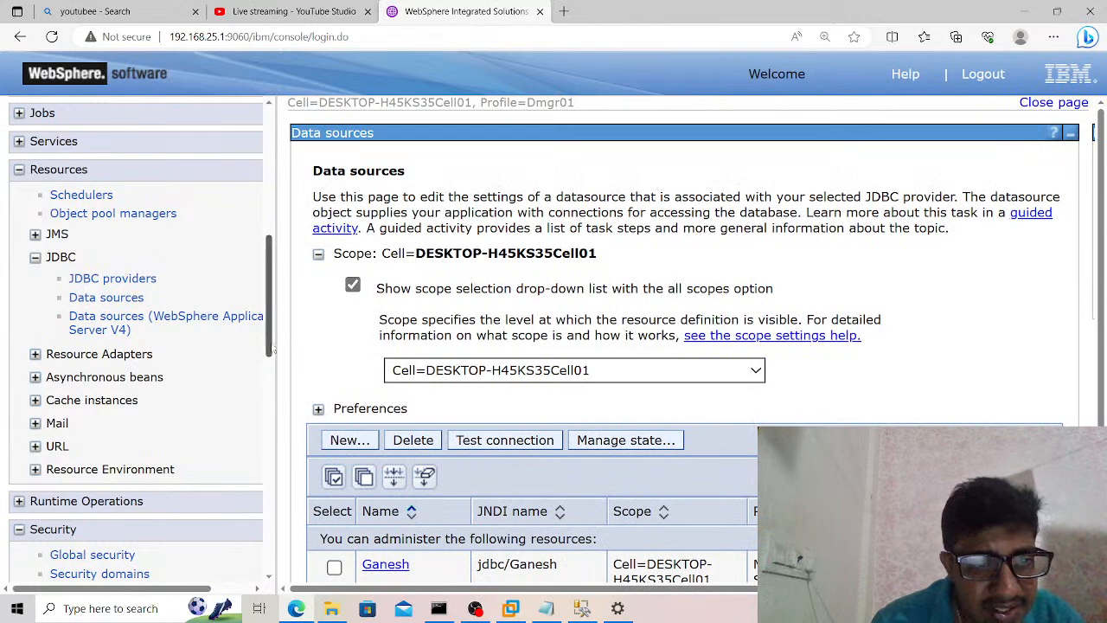
Open the personal certificate requests of CellDefaultKeyStore under SSL certificate and key management and start a new request.
drag(272, 349, 267, 417)
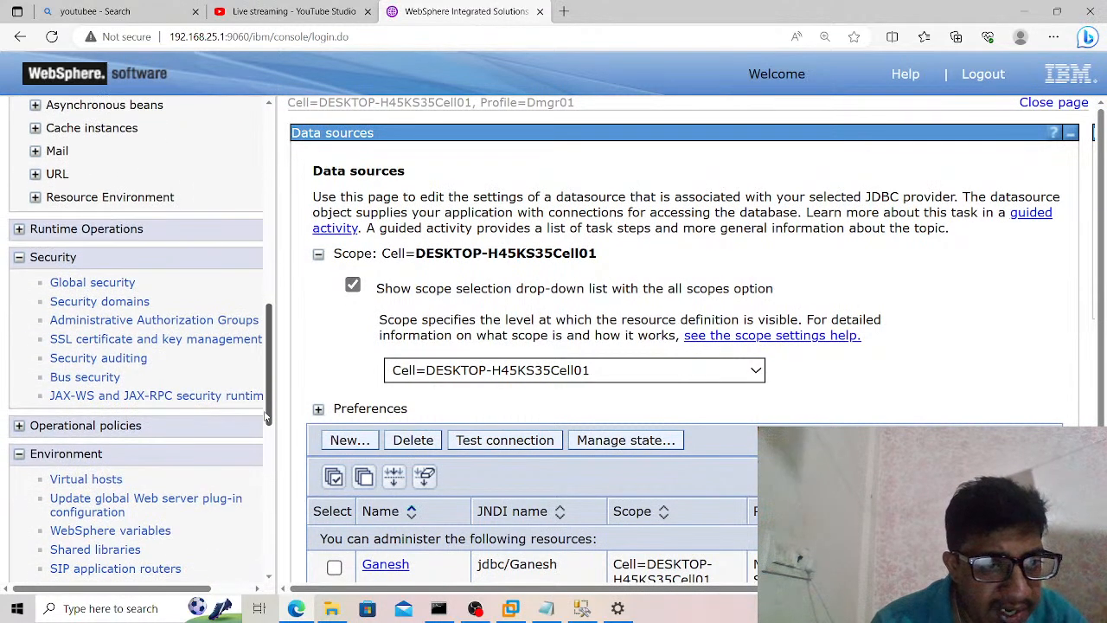
click(184, 346)
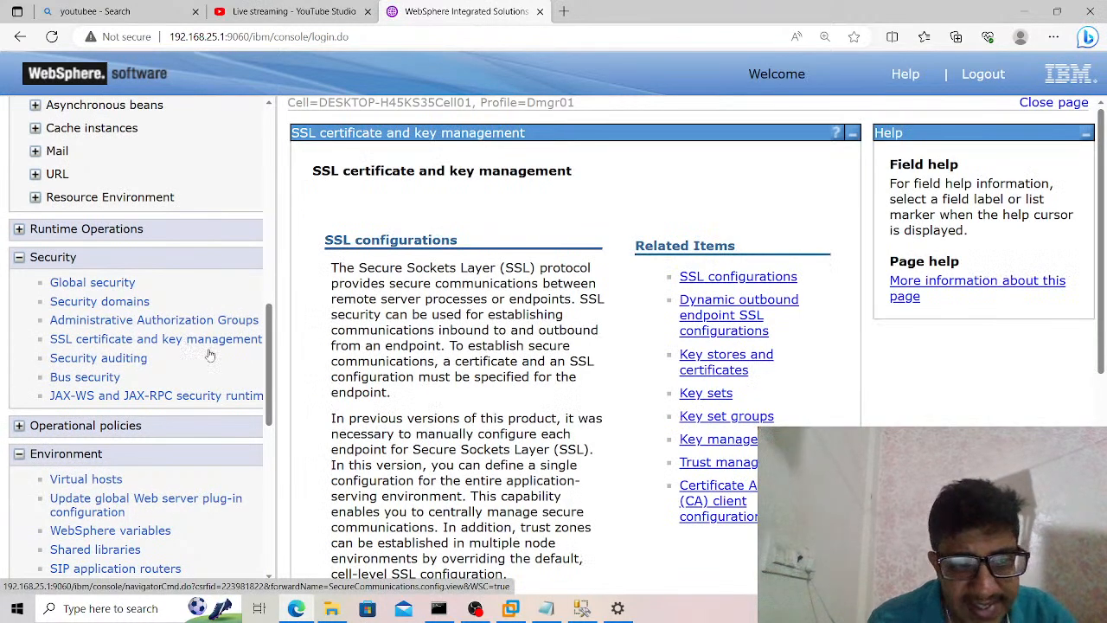
click(727, 374)
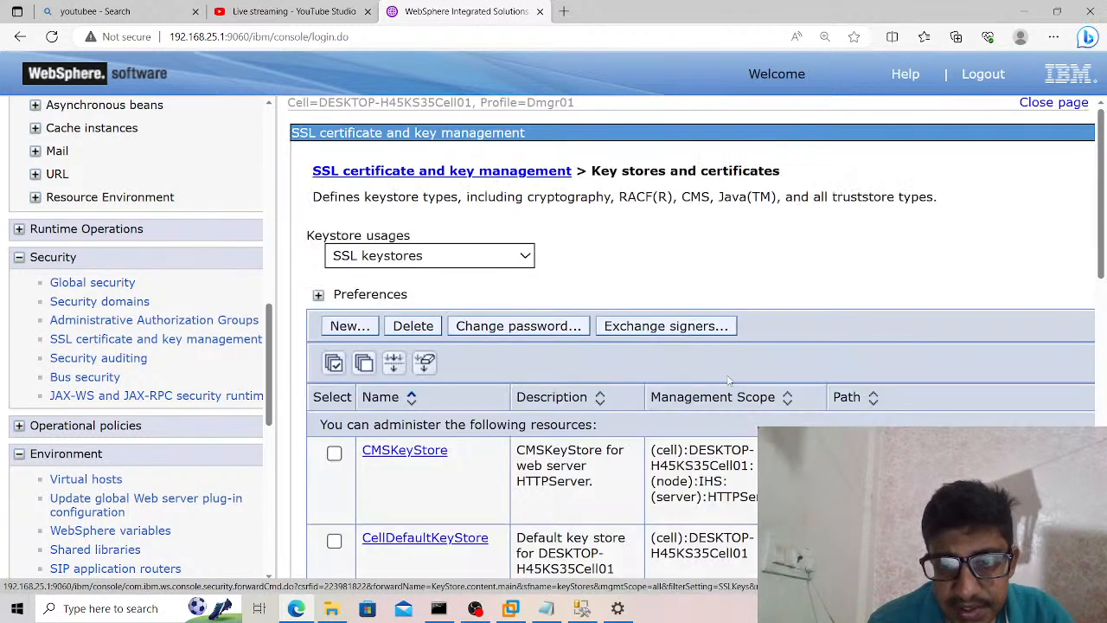
click(441, 538)
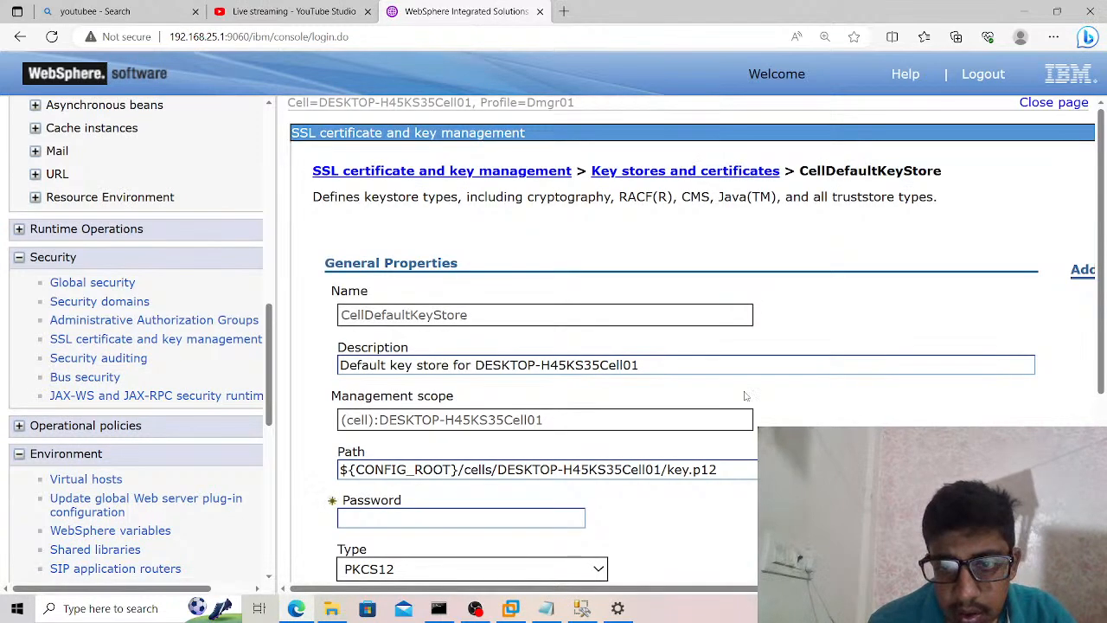
scroll(783, 396, right, 4)
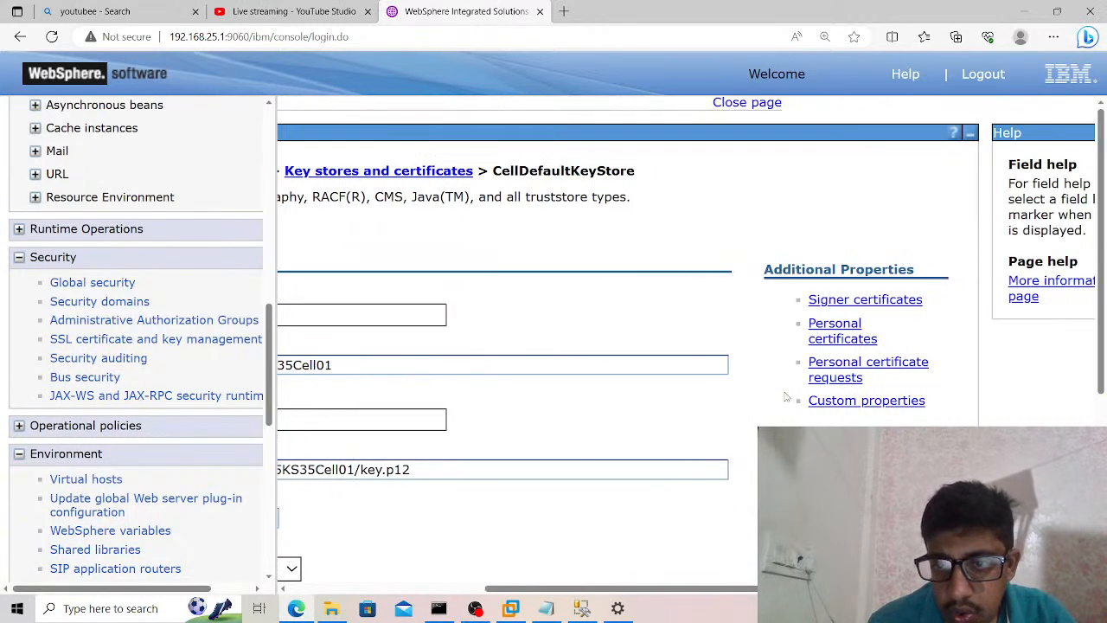
click(855, 375)
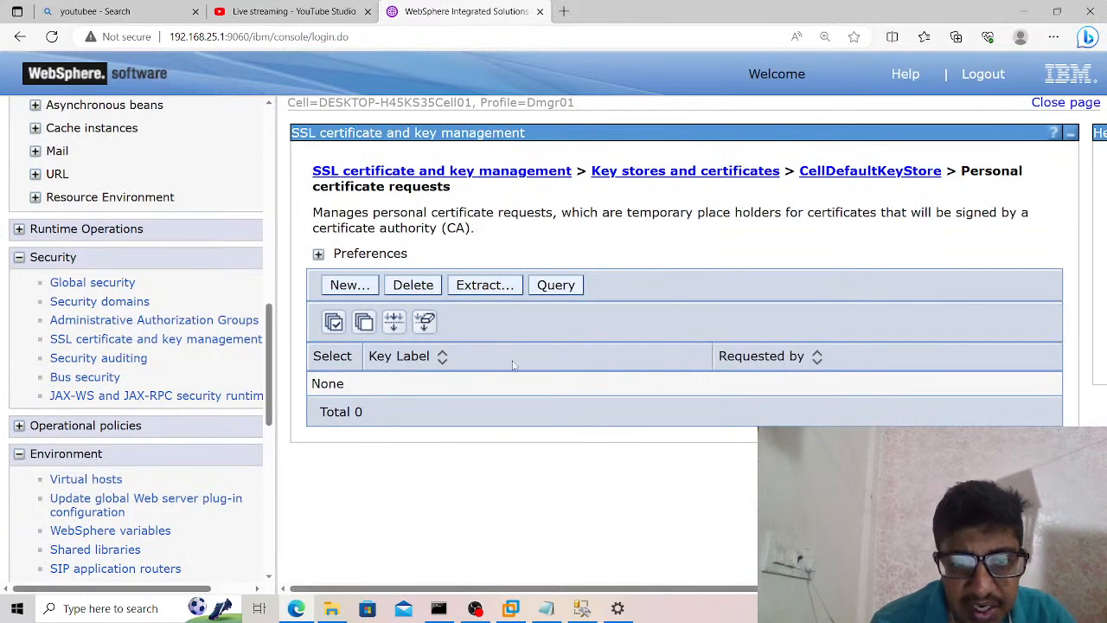
click(339, 289)
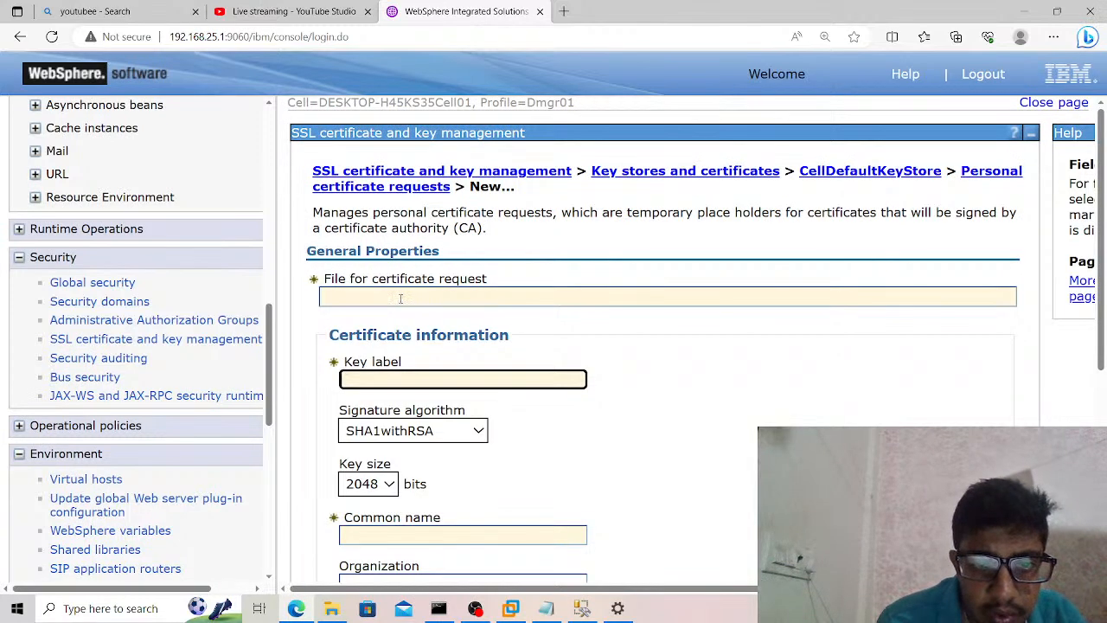
click(400, 298)
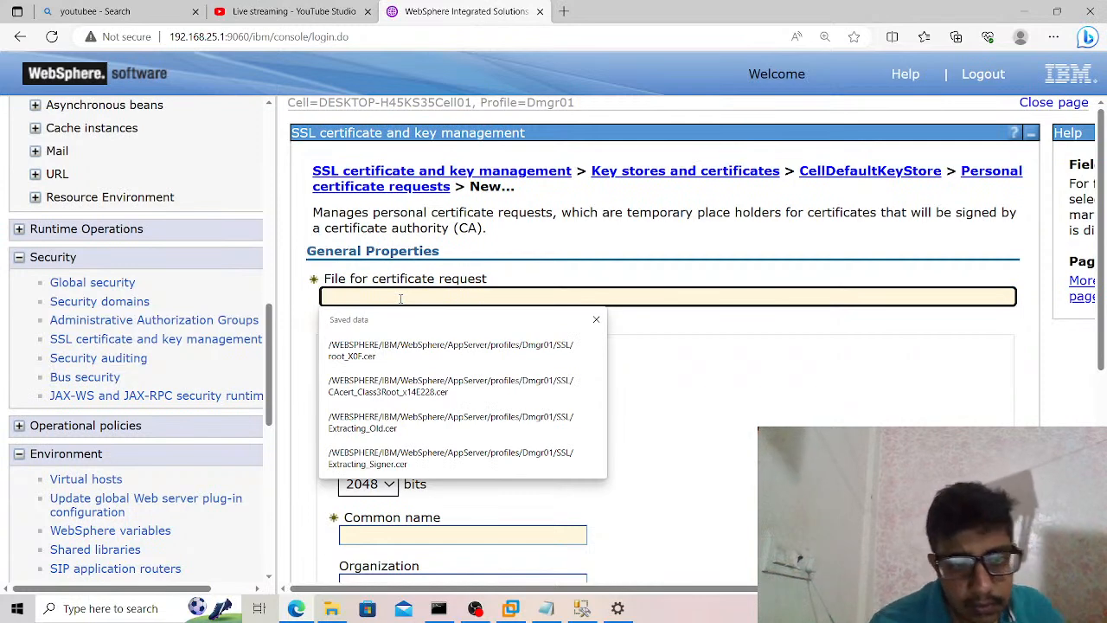
text(MSSQLSERVER_JDBC_DRIVER_PATH)
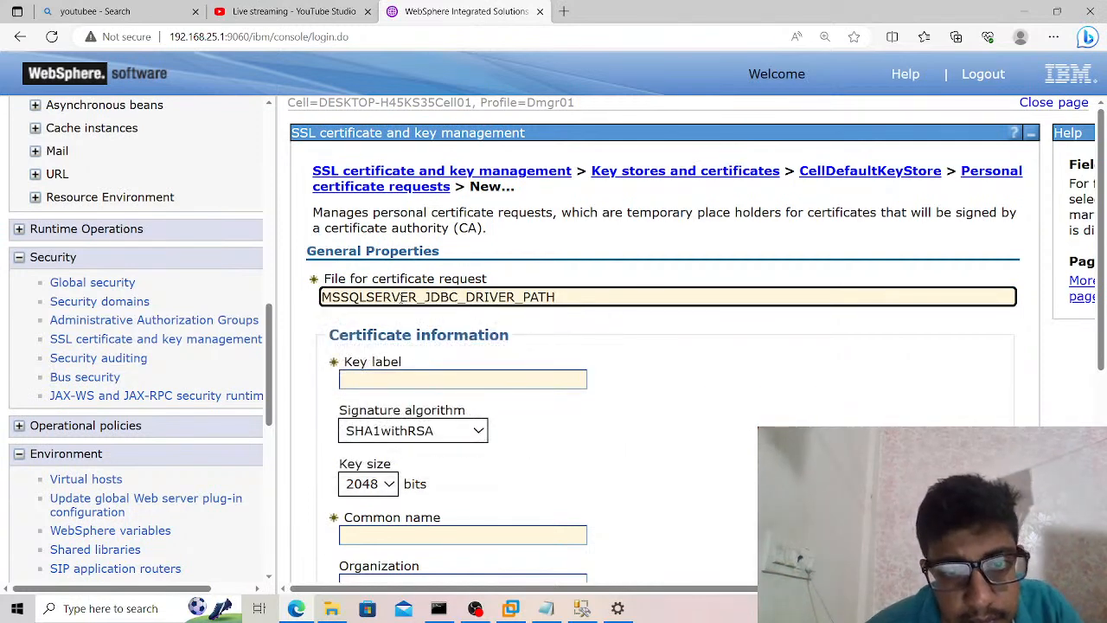
key(BackSpace)
key(BackSpace)
key(BackSpace)
key(BackSpace)
key(BackSpace)
key(BackSpace)
key(BackSpace)
key(BackSpace)
key(BackSpace)
key(BackSpace)
key(BackSpace)
key(BackSpace)
key(BackSpace)
key(BackSpace)
key(BackSpace)
key(BackSpace)
key(BackSpace)
key(BackSpace)
key(BackSpace)
key(BackSpace)
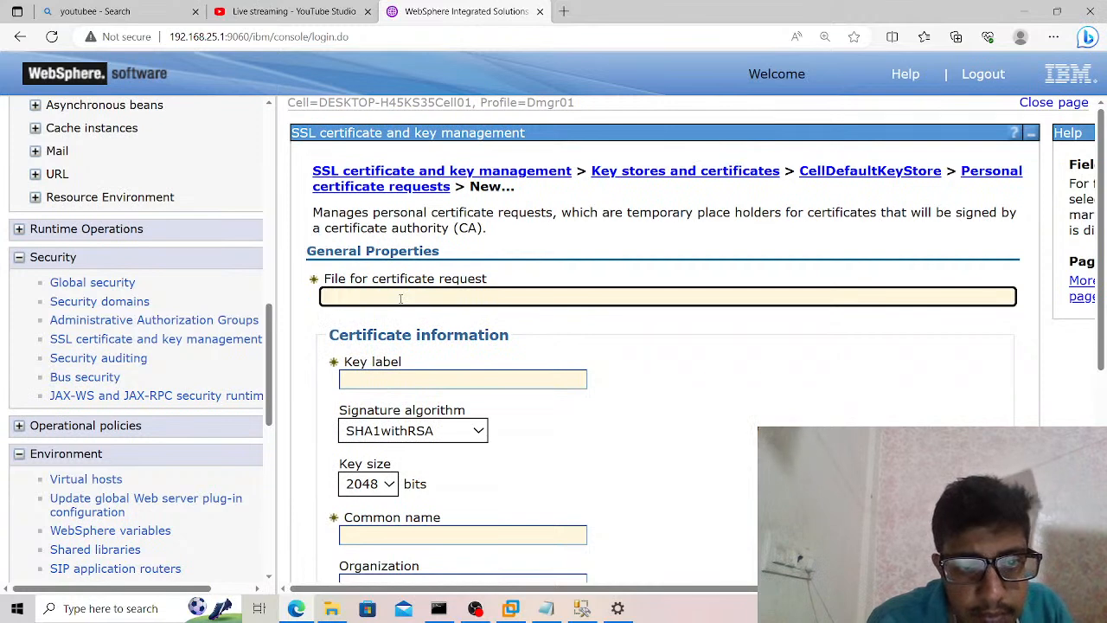
Copy the full path of the universalDriver\lib folder from File Explorer and return to the certificate request form in the browser.
click(331, 609)
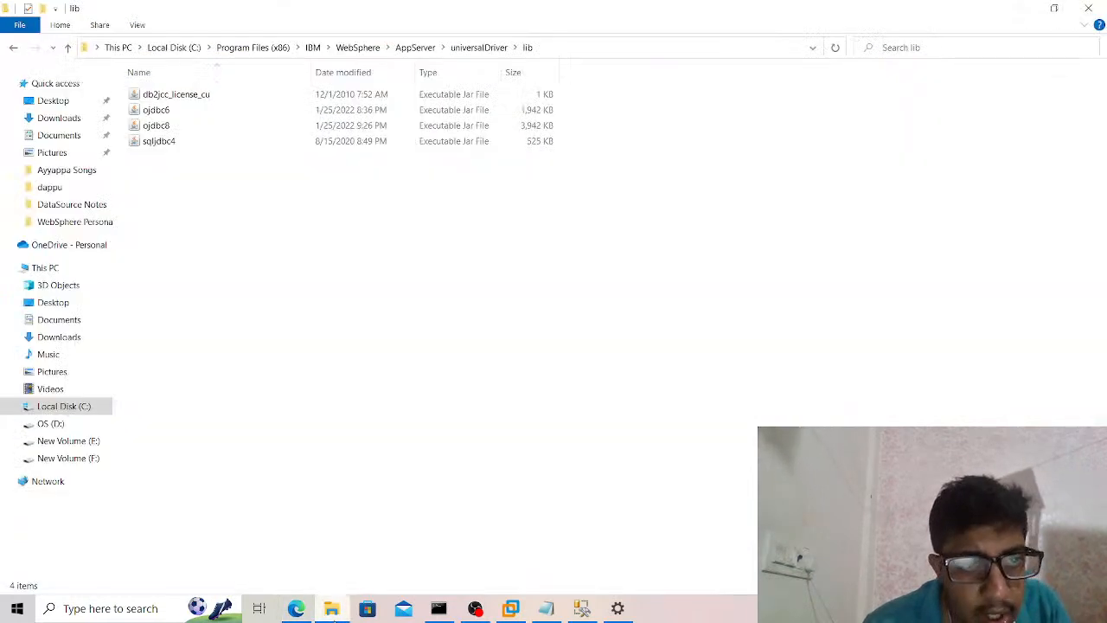
click(548, 49)
key(ctrl+c)
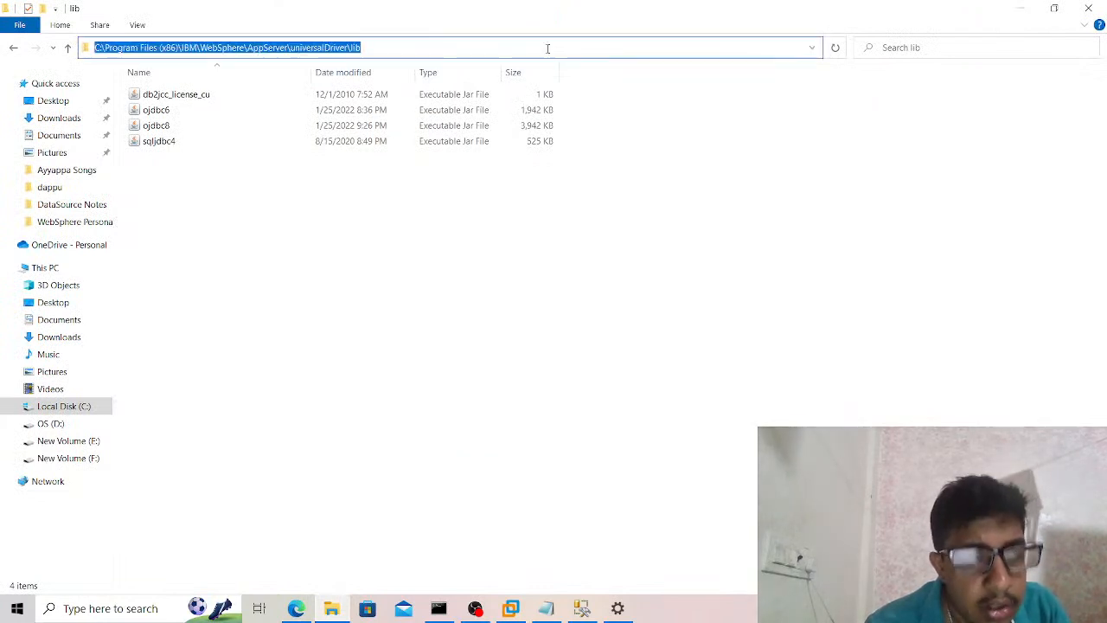
key(alt+Tab)
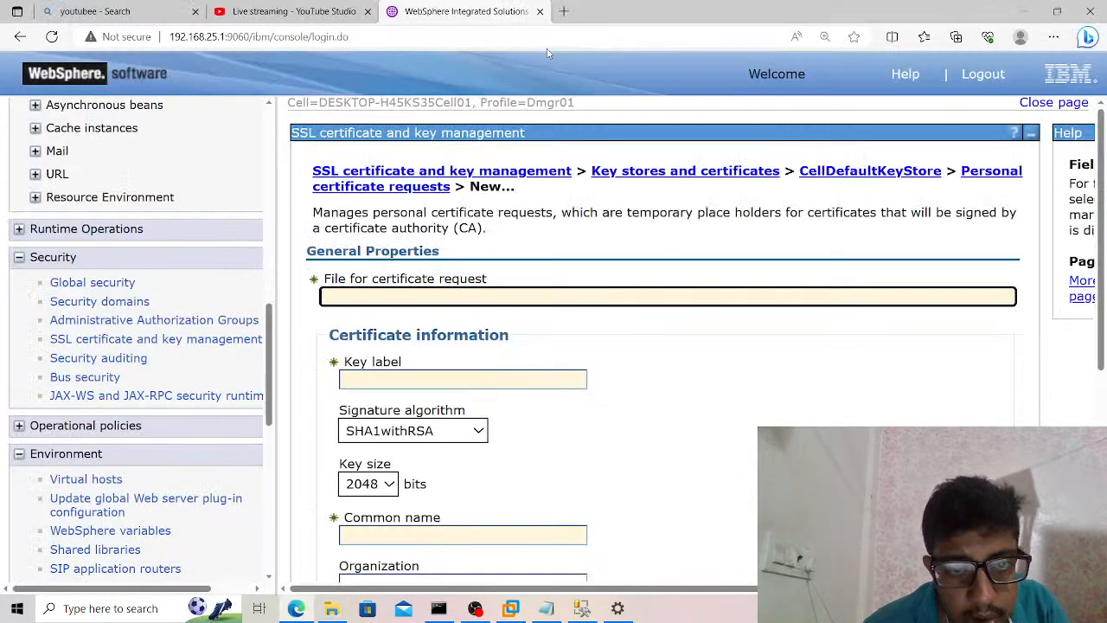
Set the file for the certificate request to C:\Program Files (x86)\IBM\WebSphere\AppServer\SelfSigned.csr, based on the copied path.
key(ctrl+v)
key(BackSpace)
key(BackSpace)
key(BackSpace)
key(BackSpace)
key(BackSpace)
key(BackSpace)
key(BackSpace)
key(BackSpace)
key(BackSpace)
key(BackSpace)
key(BackSpace)
key(BackSpace)
key(BackSpace)
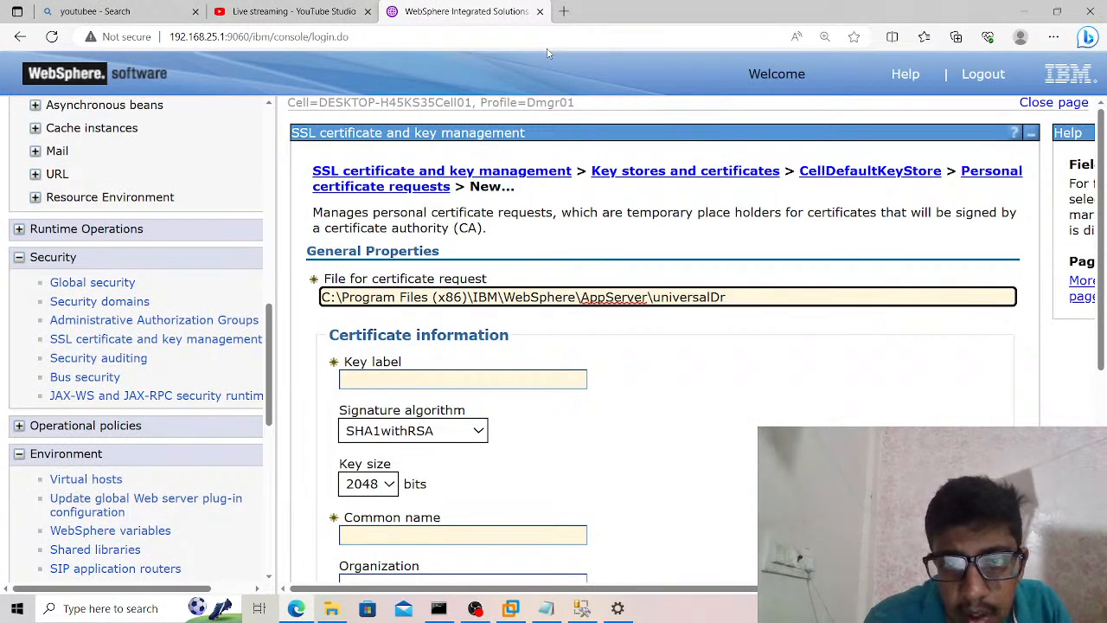
key(BackSpace)
key(BackSpace)
key(BackSpace)
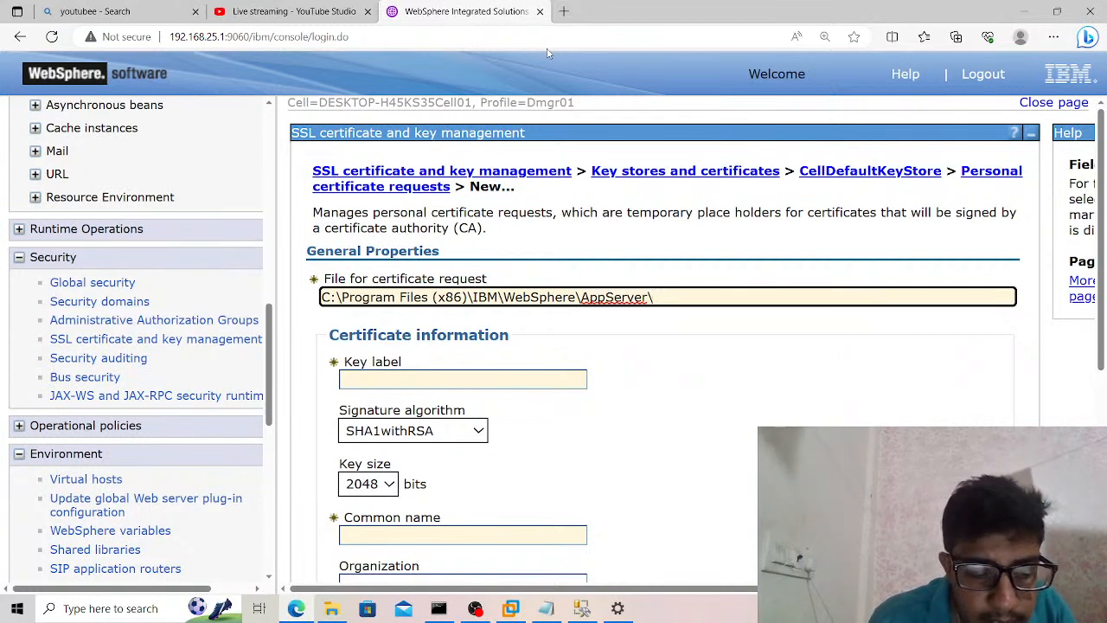
text(Se)
text(lfSign)
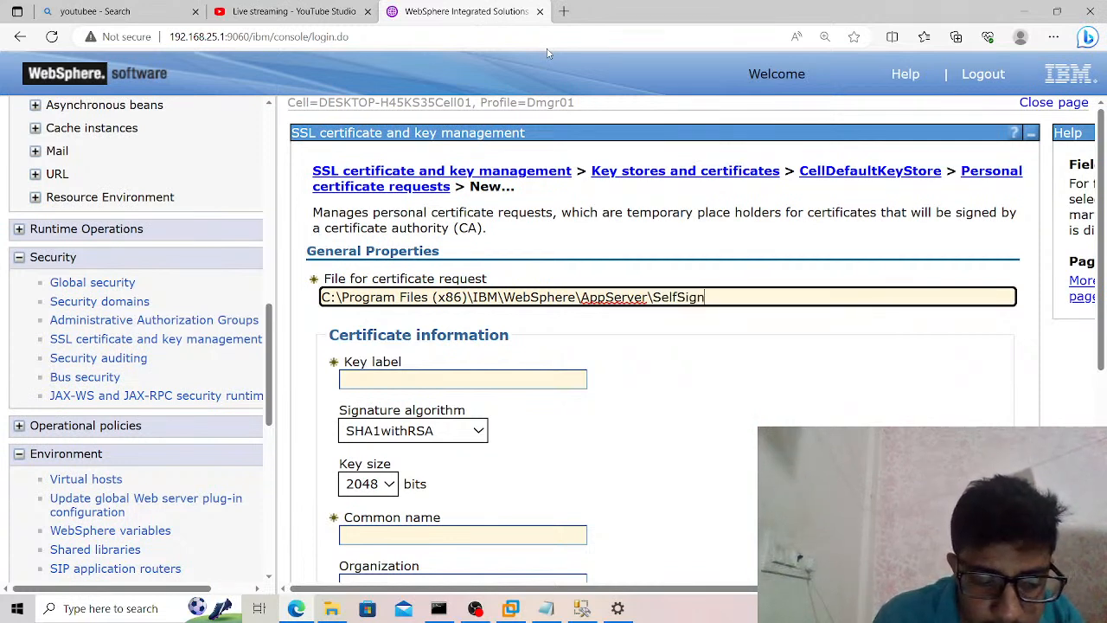
text(ed.csr)
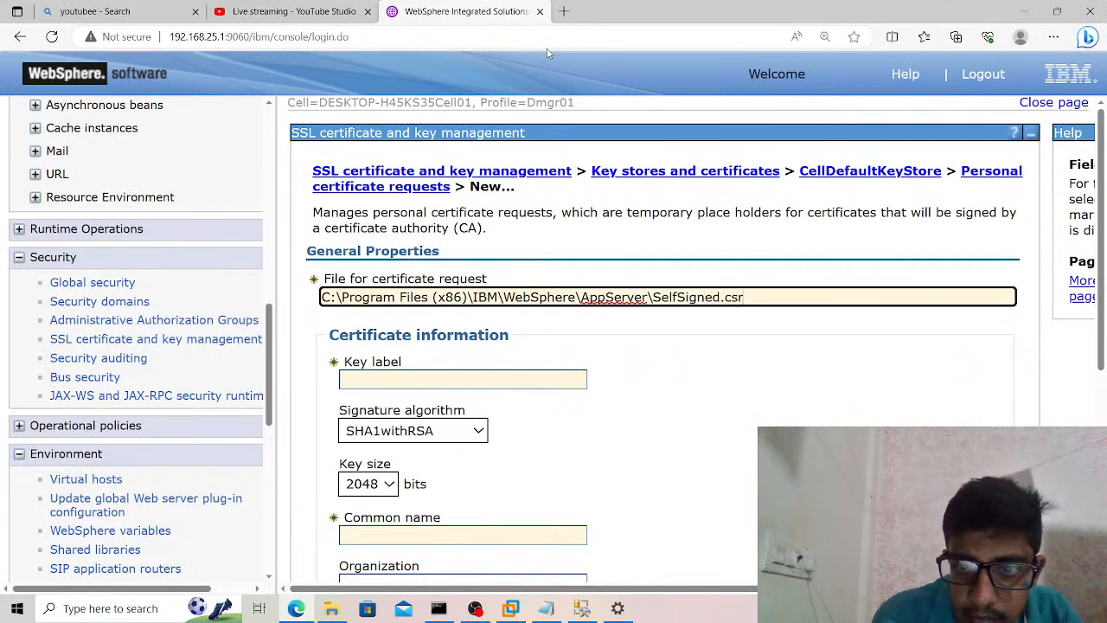
Enter the requester's name with its initial as both the key label and the common name of the certificate.
click(414, 379)
text(G)
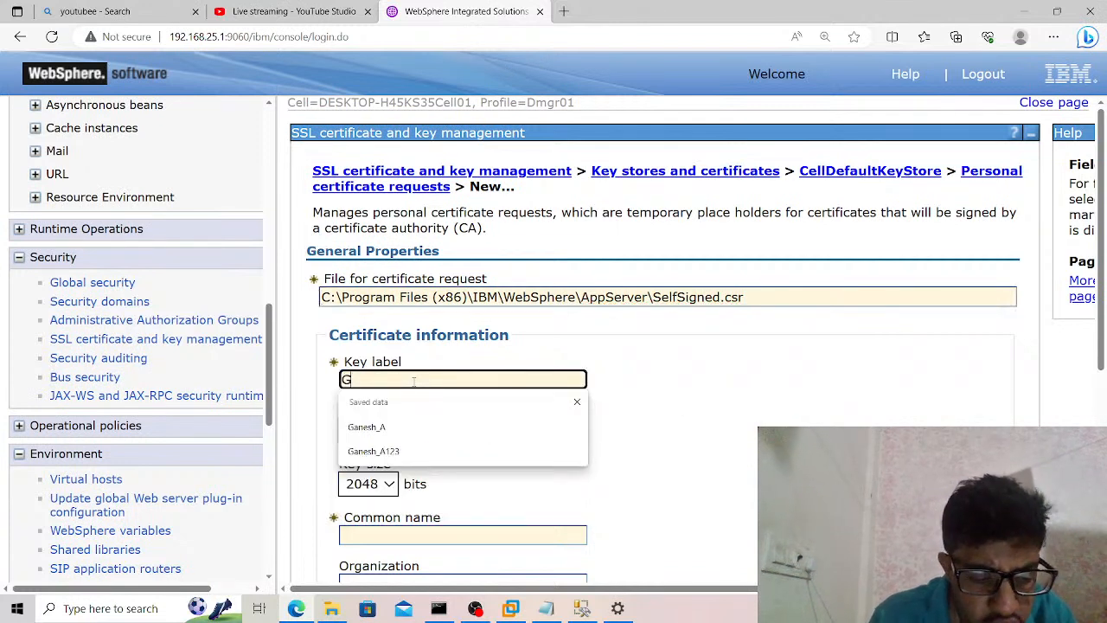
text(anesh_A)
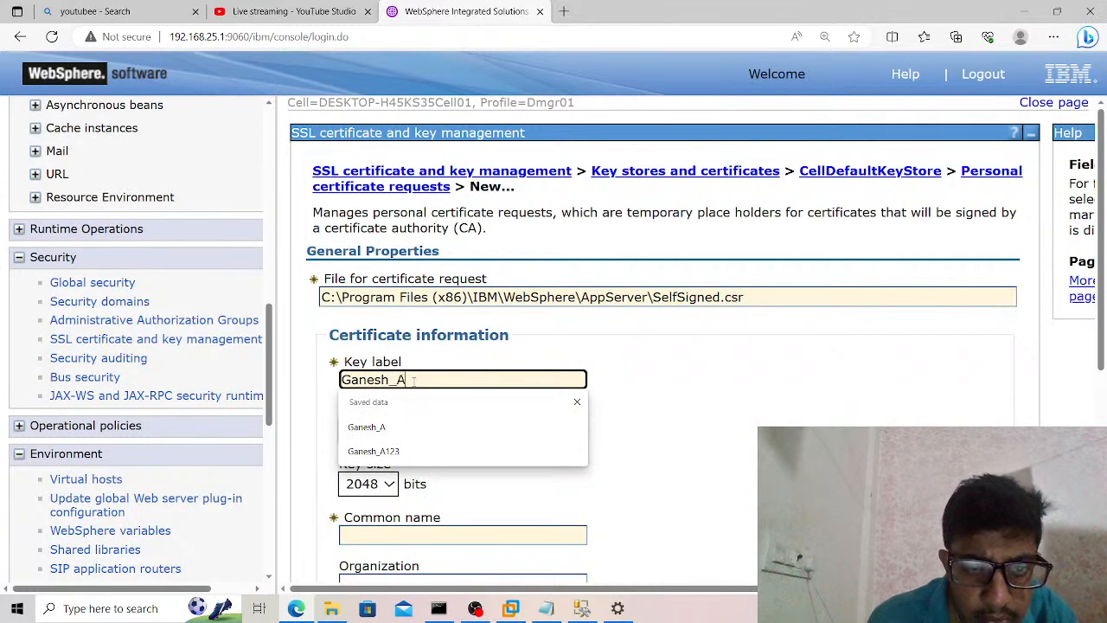
click(655, 405)
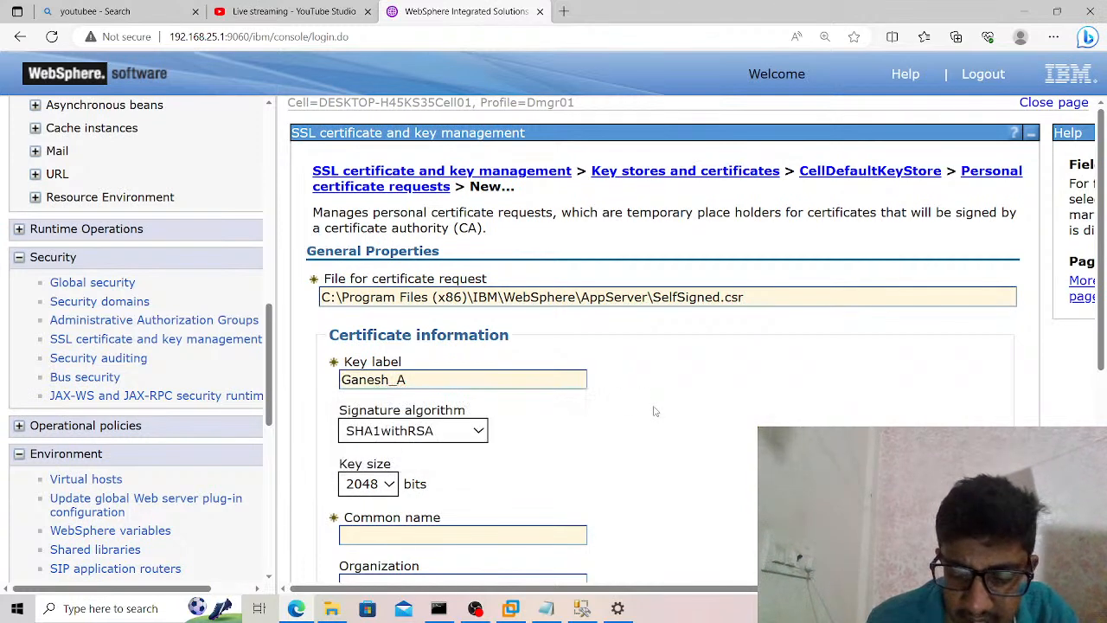
scroll(654, 407, down, 2)
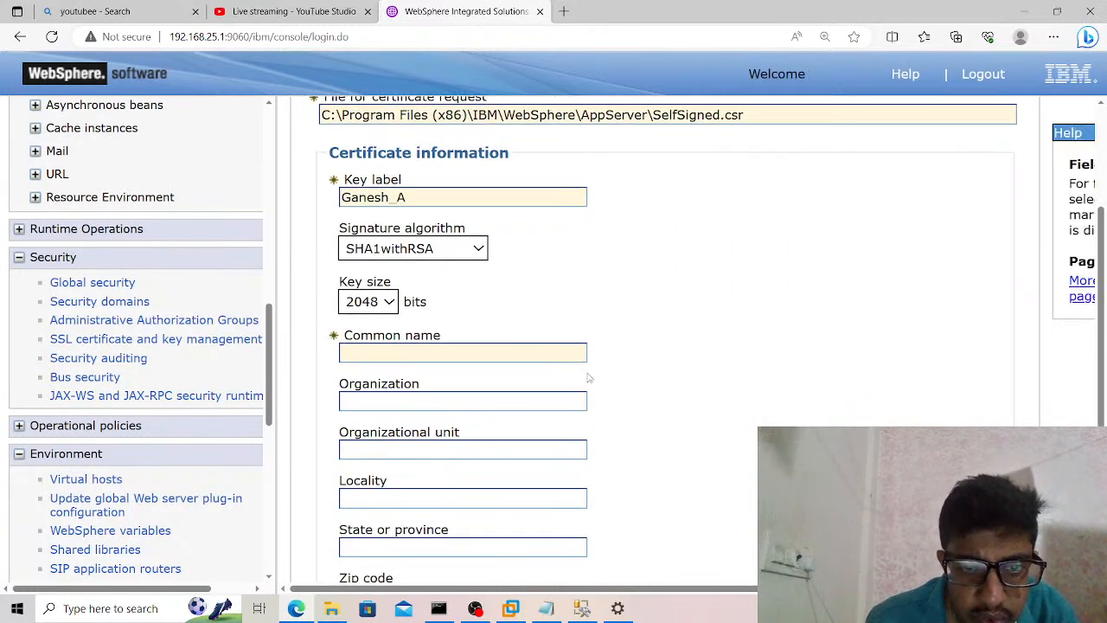
click(560, 354)
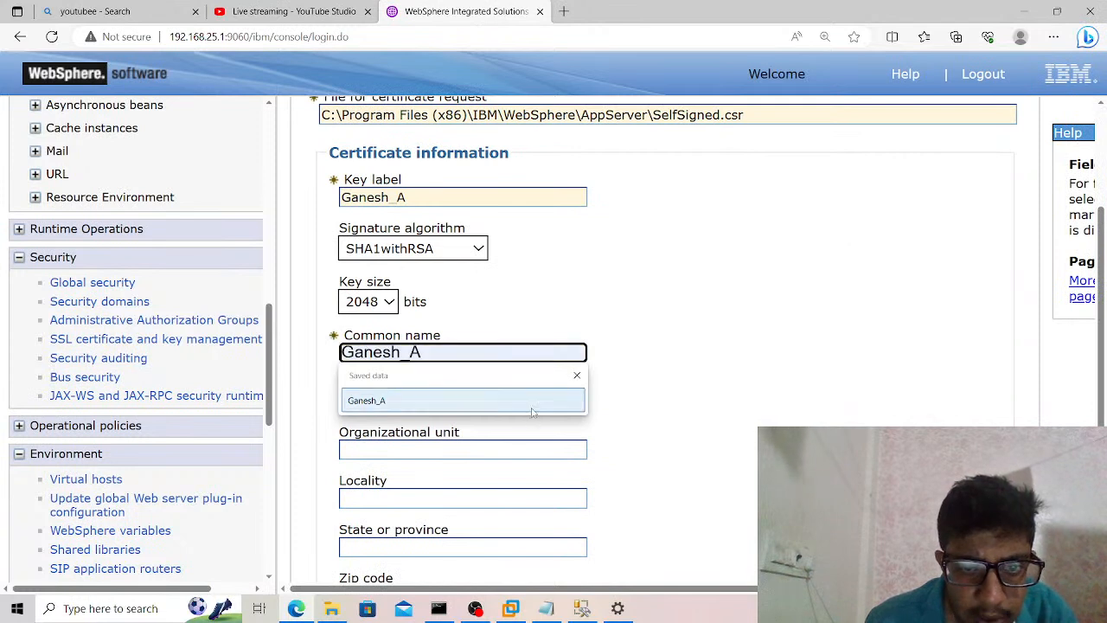
click(532, 405)
Set the certificate's organization to IBM WEBSPHERE APPLICATION SERVER.
click(531, 404)
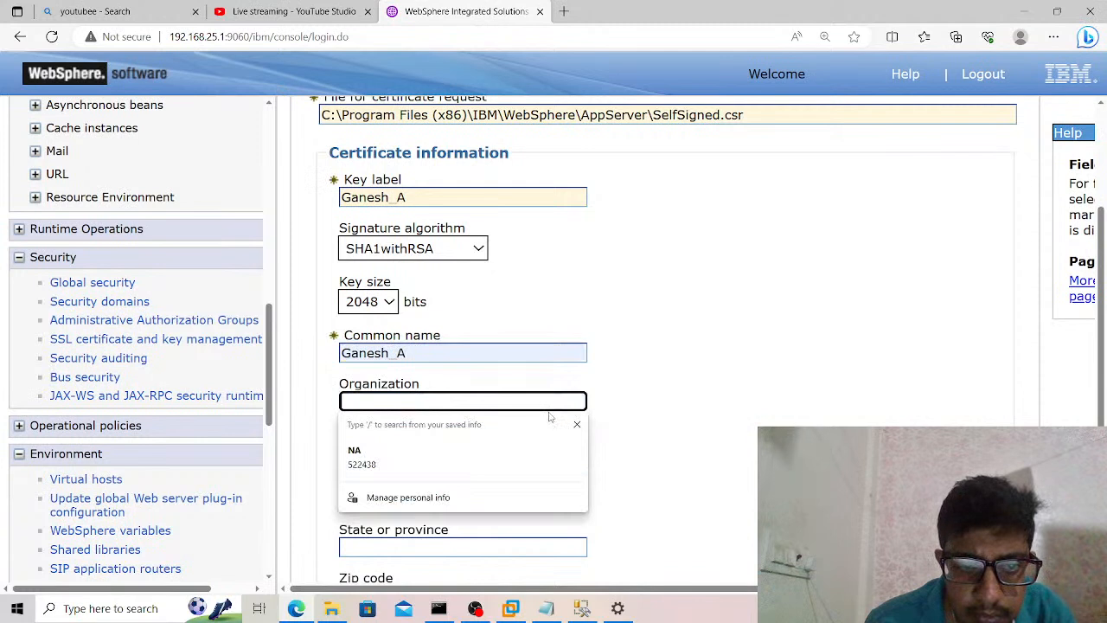
text(Ganesh)
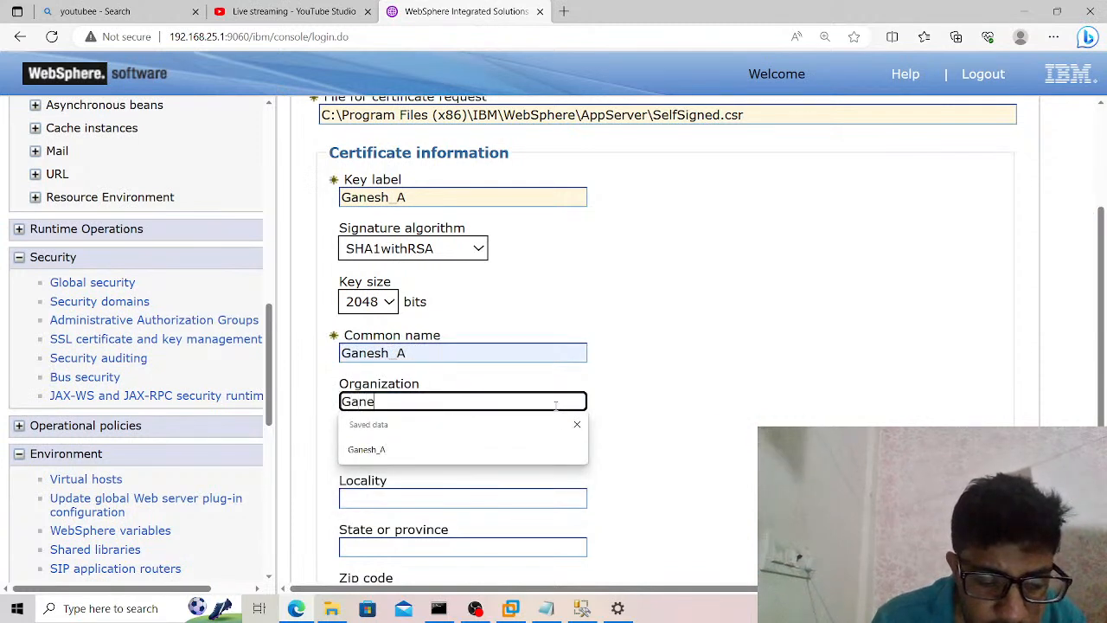
key(BackSpace)
key(BackSpace)
key(BackSpace)
key(BackSpace)
key(BackSpace)
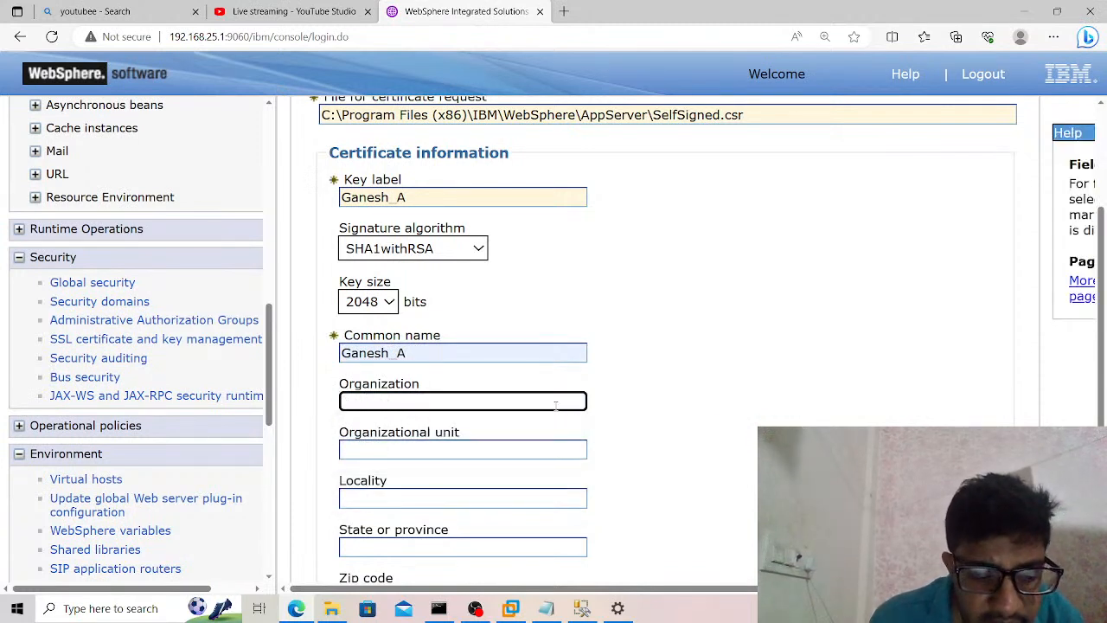
text(IBM )
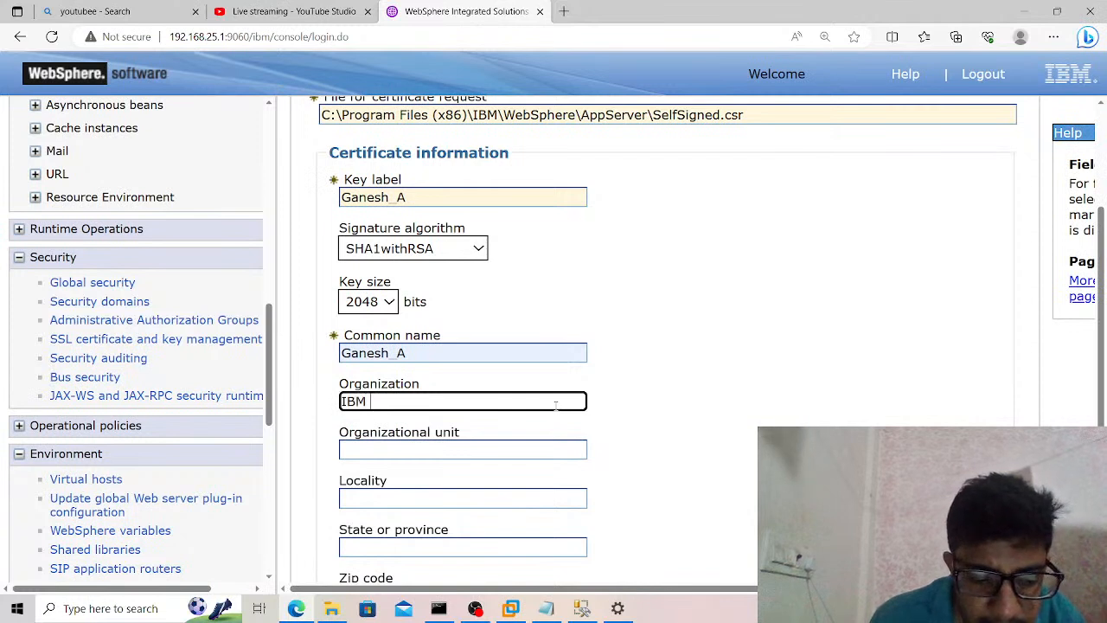
text(WEBSPH)
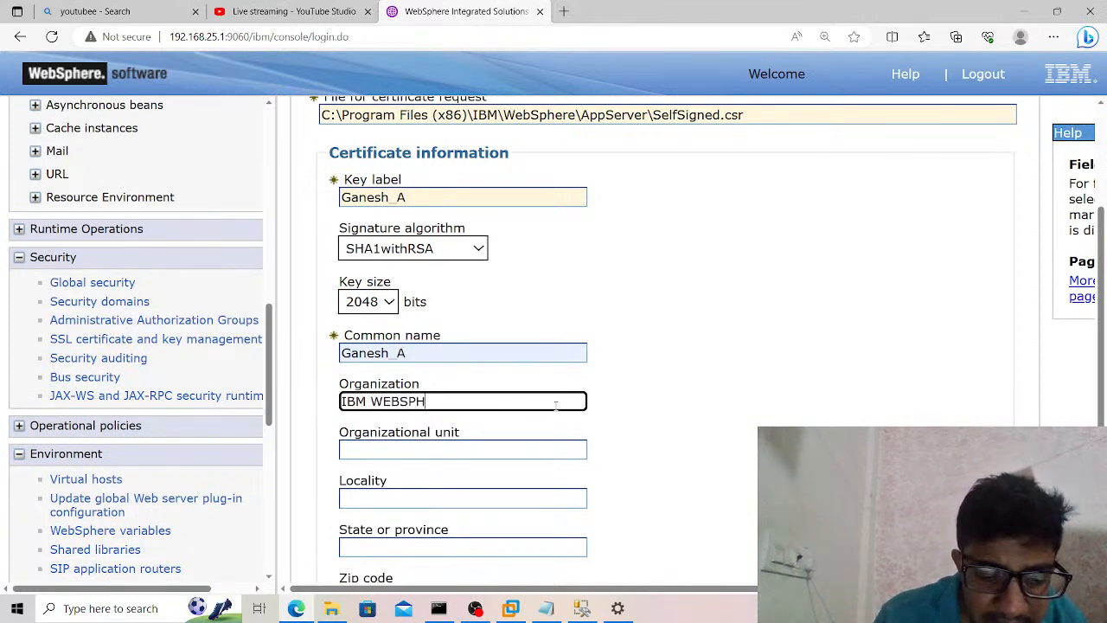
text(ERE)
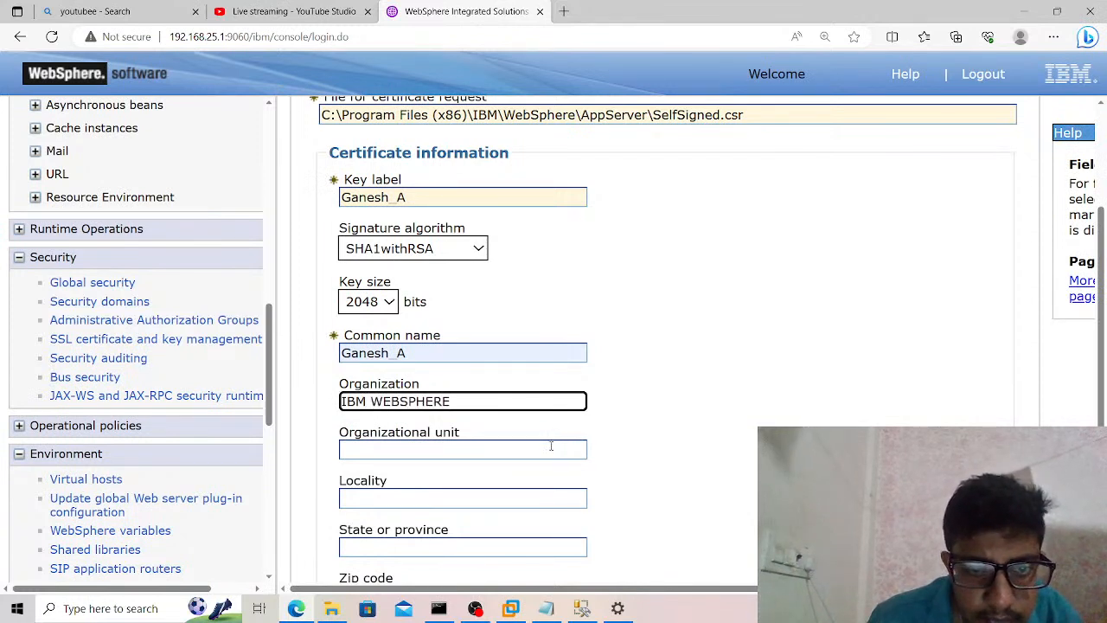
text( APPLICATION SERVER)
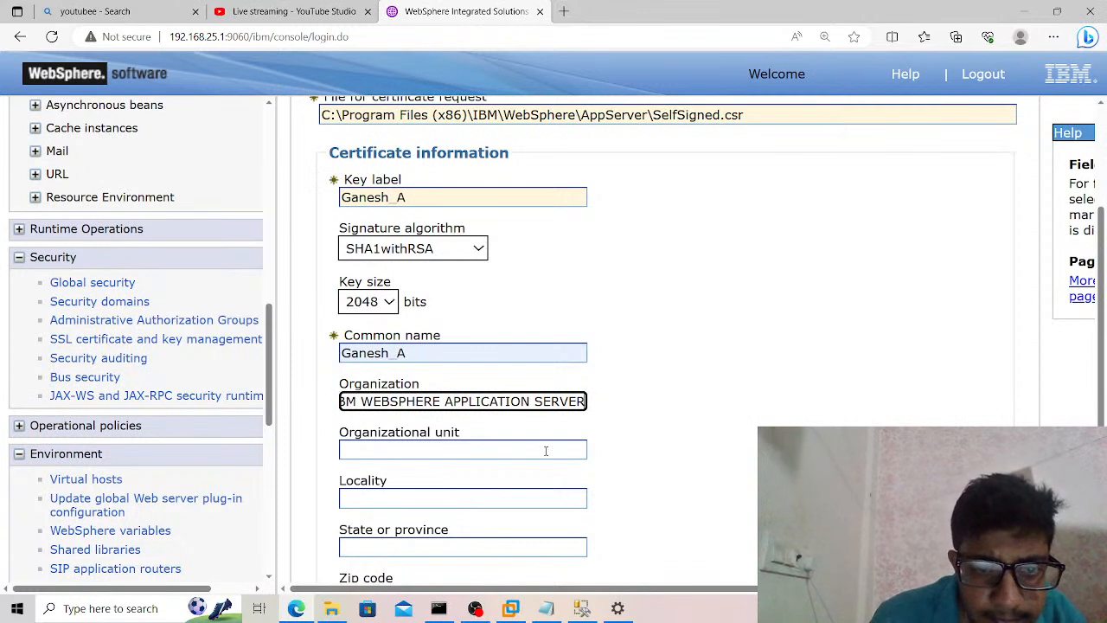
Set the certificate's organizational unit to IBM_WAS.
click(546, 450)
text(IB)
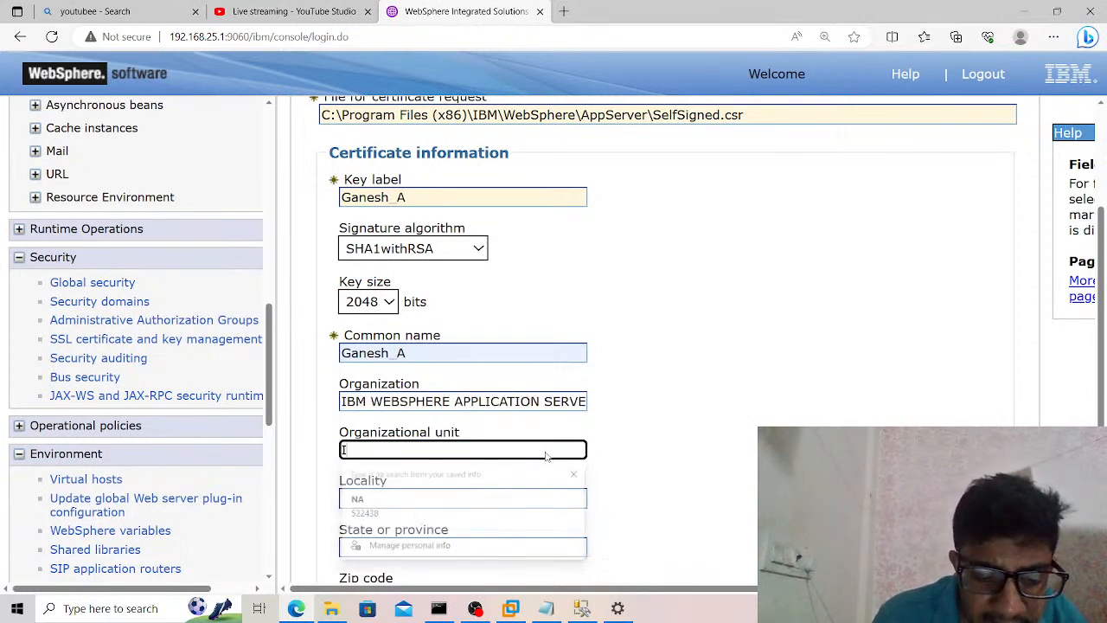
text(M)
key(BackSpace)
text(BM)
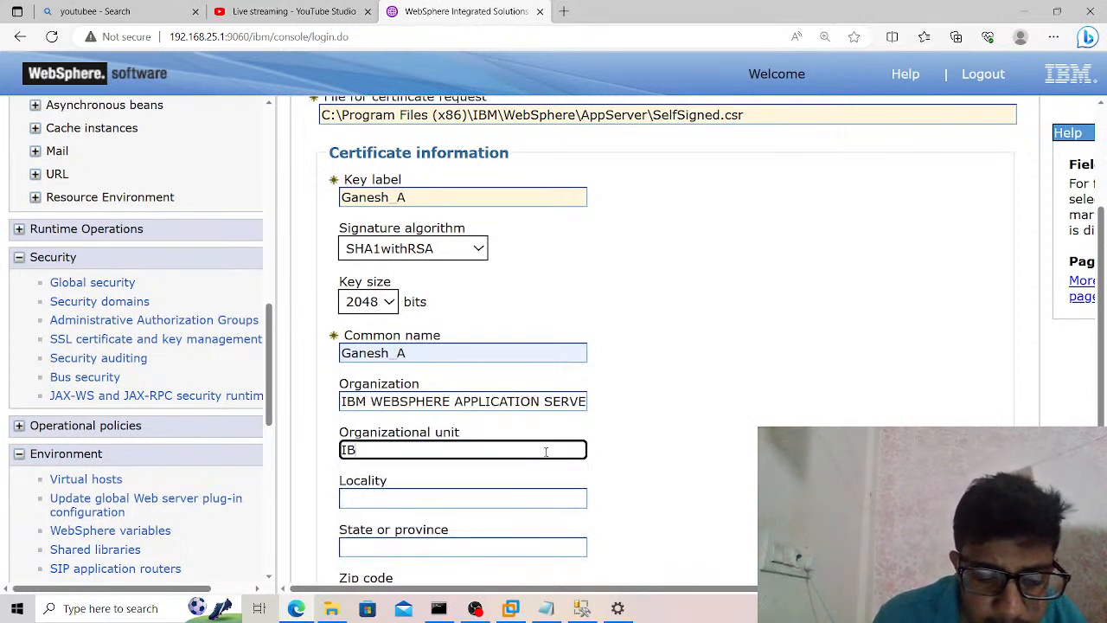
key(Tab)
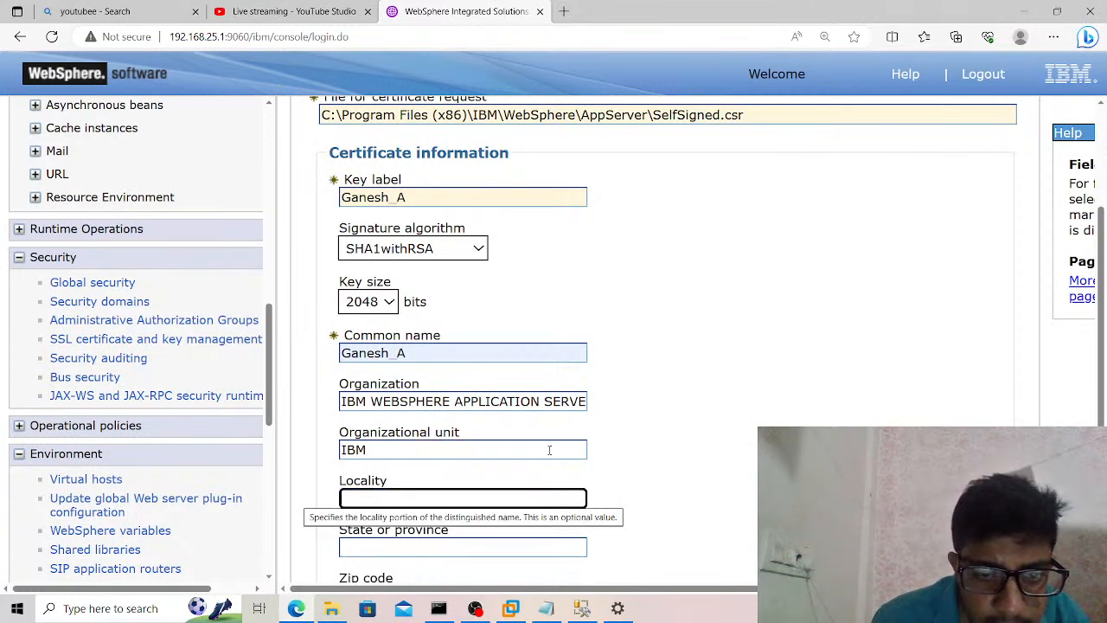
click(548, 451)
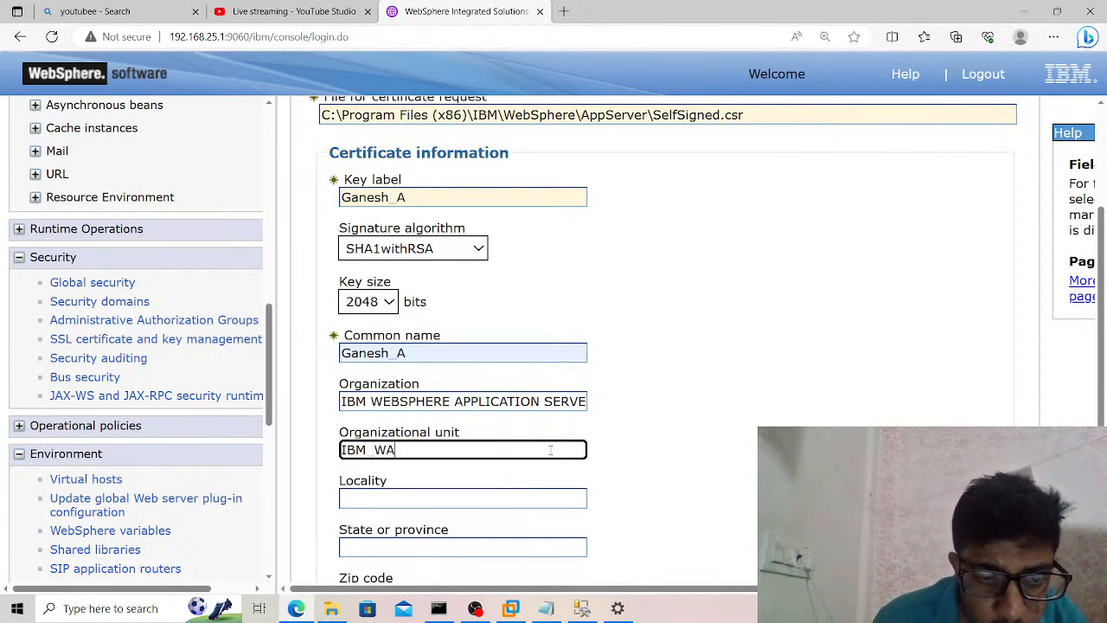
Set the certificate's locality to Hyderabad and its state or province to Telangana.
key(Tab)
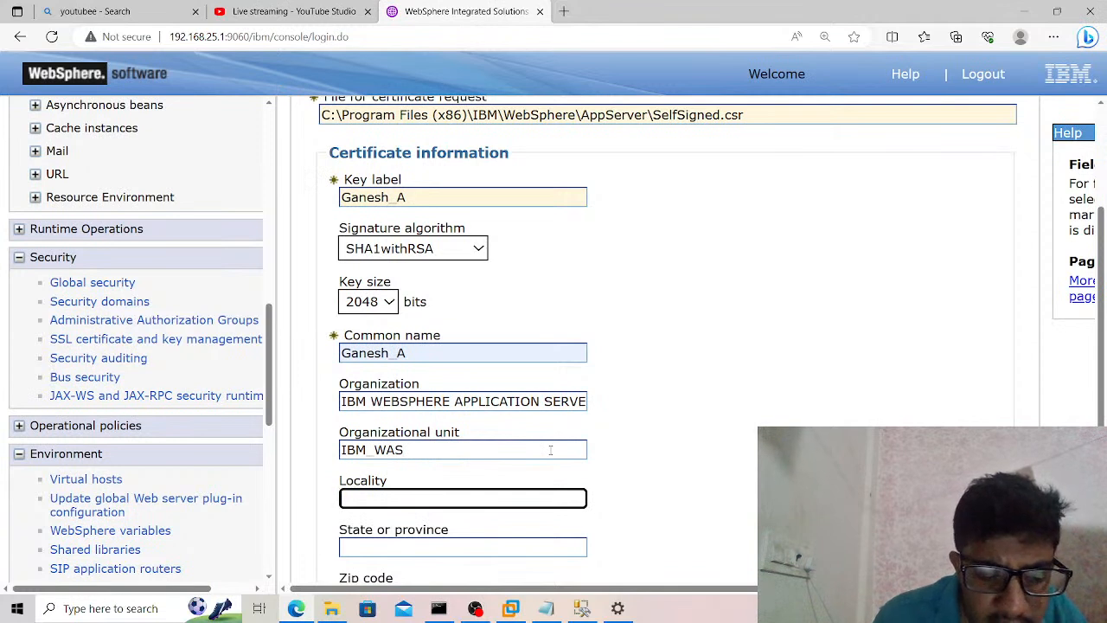
text(Hyderabad)
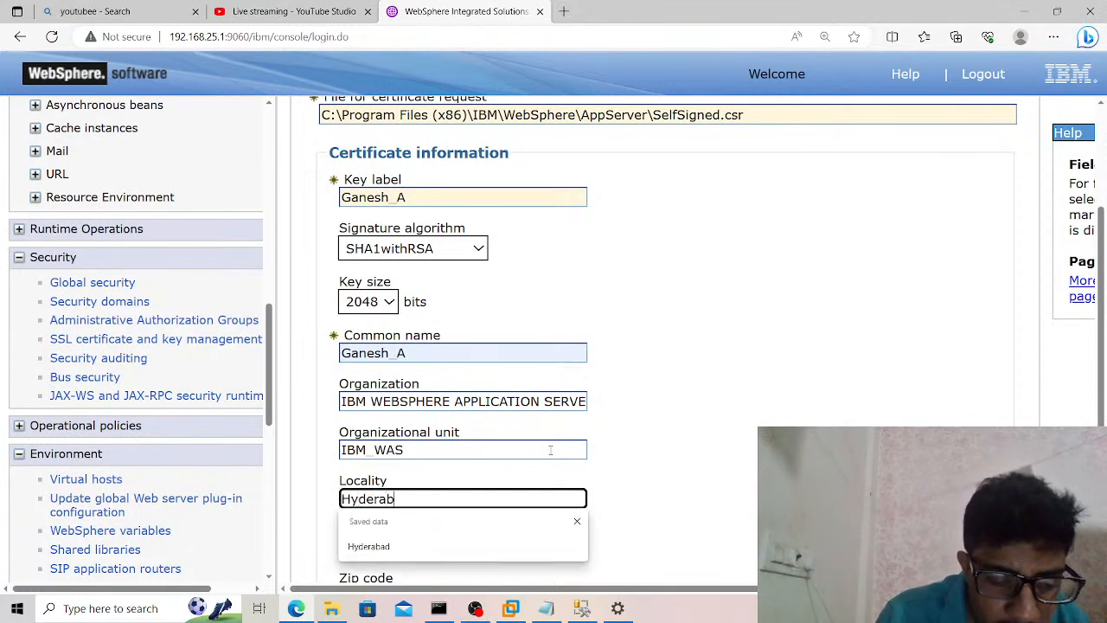
key(Tab)
text(Telangana)
Fill in the zip code, set the country or region to IN, and apply the certificate request.
key(Tab)
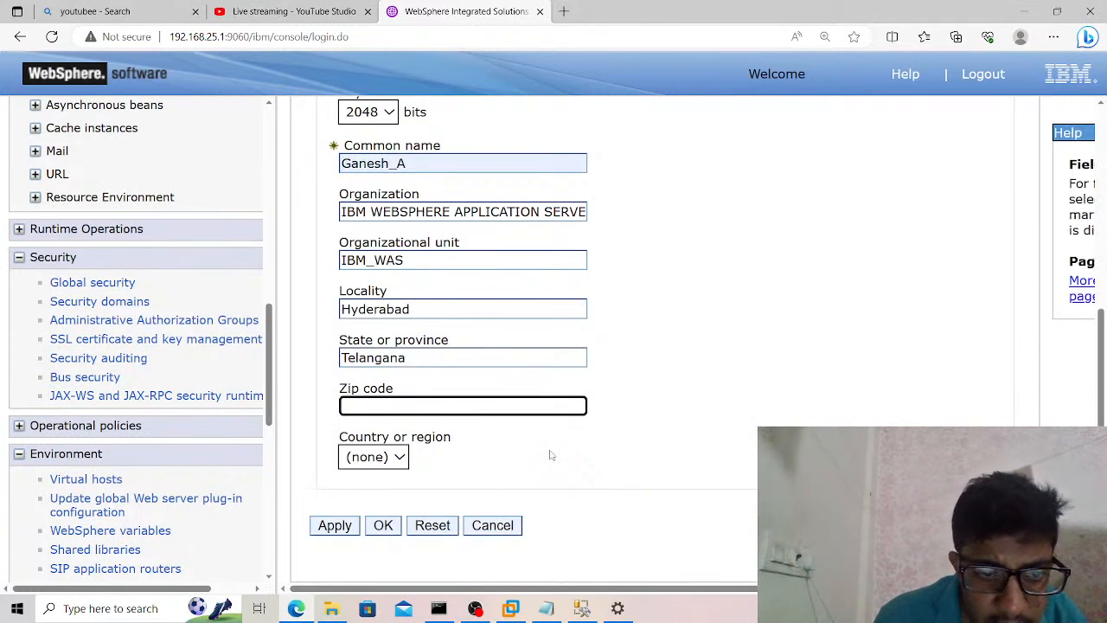
text(496614)
key(Tab)
key(i)
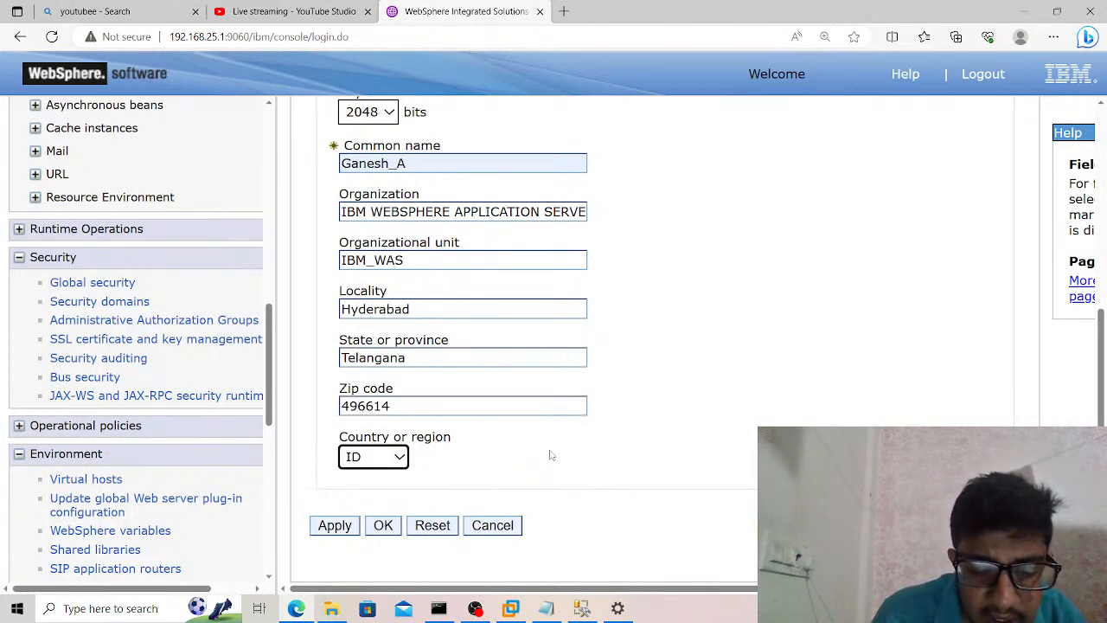
click(326, 533)
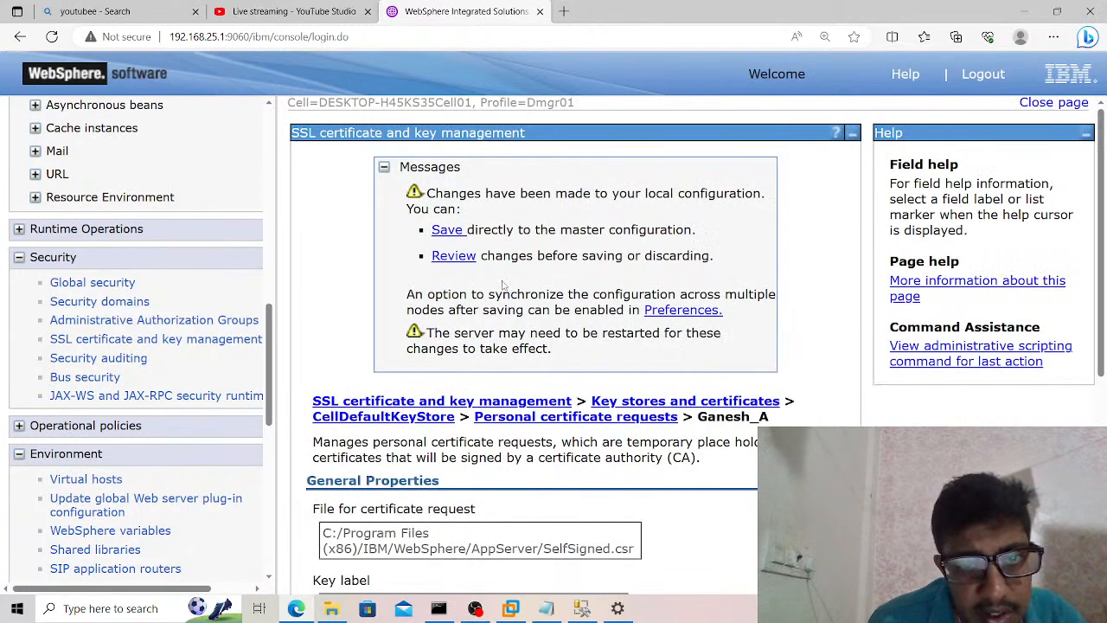
Review the changed documents of the certificate request and save them to the master configuration with synchronization to the nodes enabled.
click(450, 258)
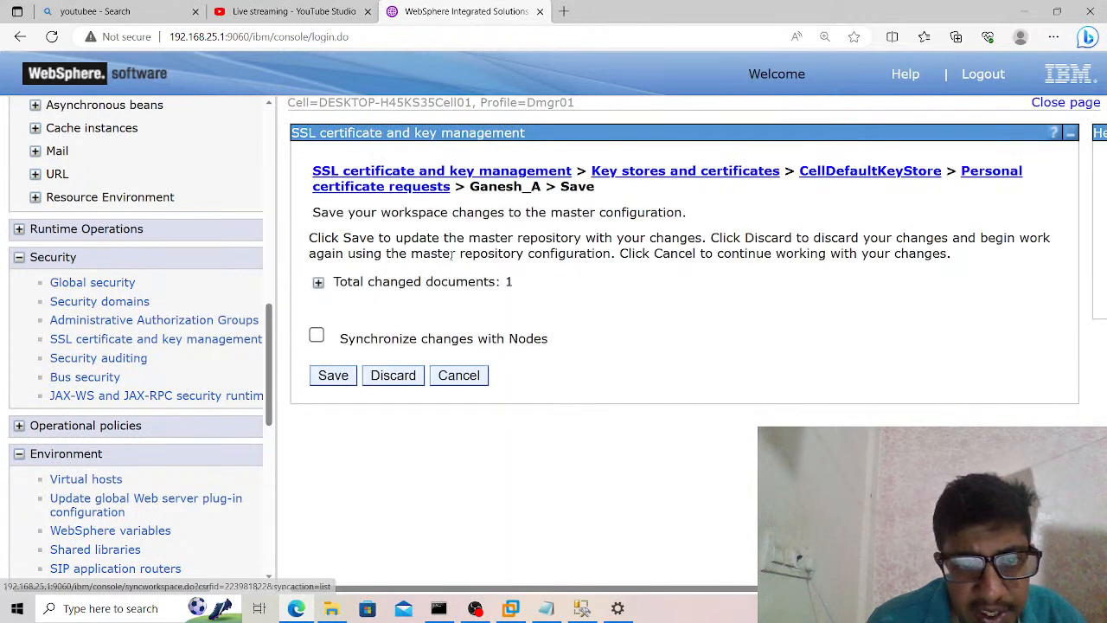
click(316, 337)
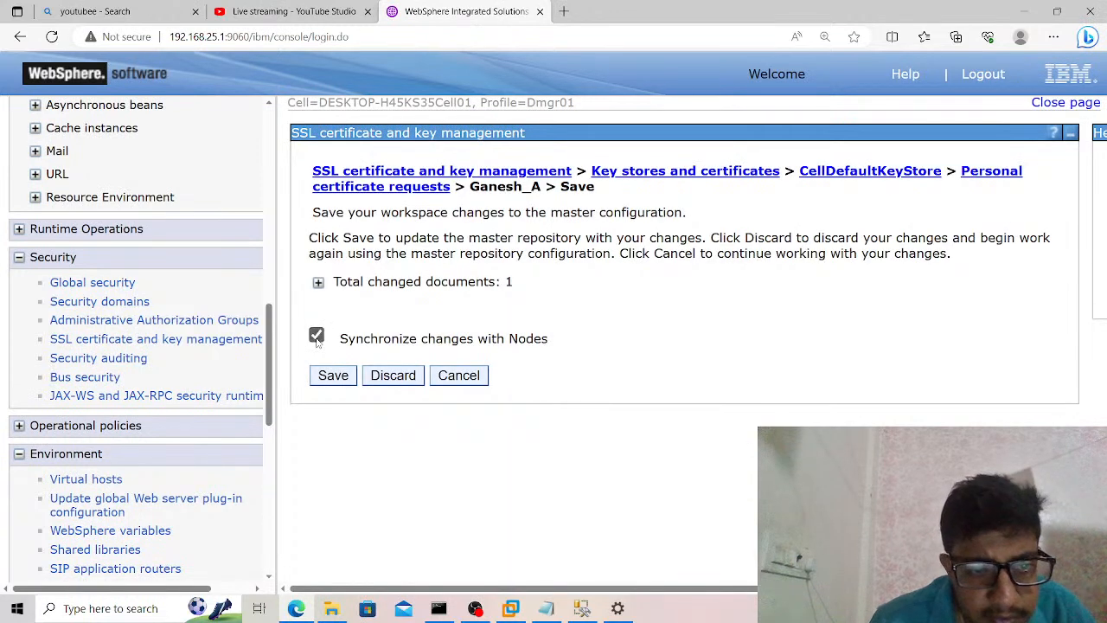
click(319, 283)
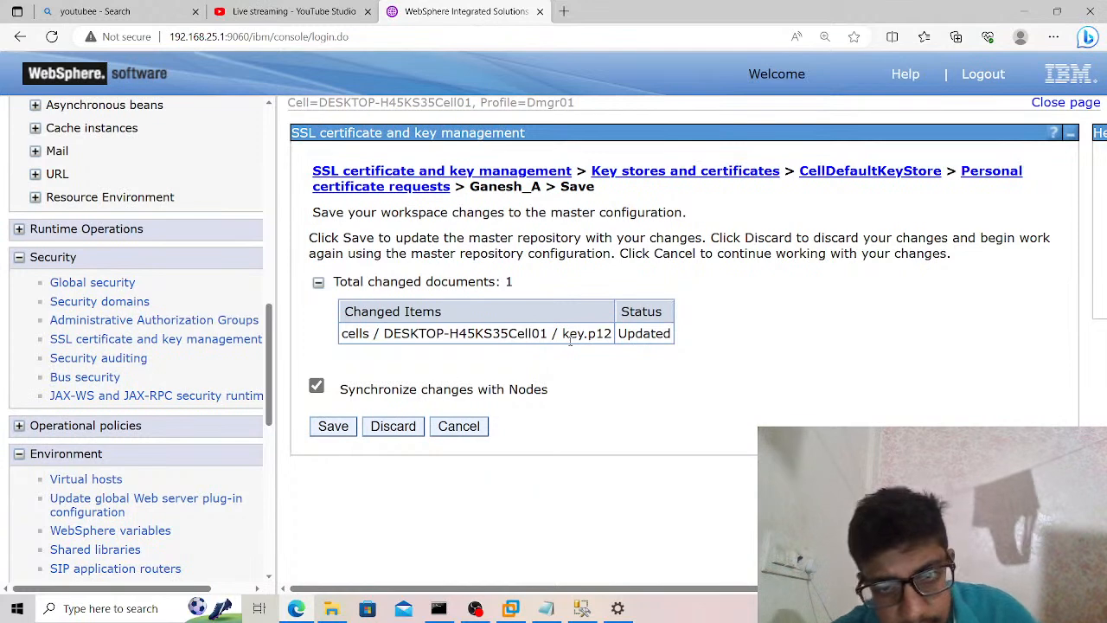
click(346, 427)
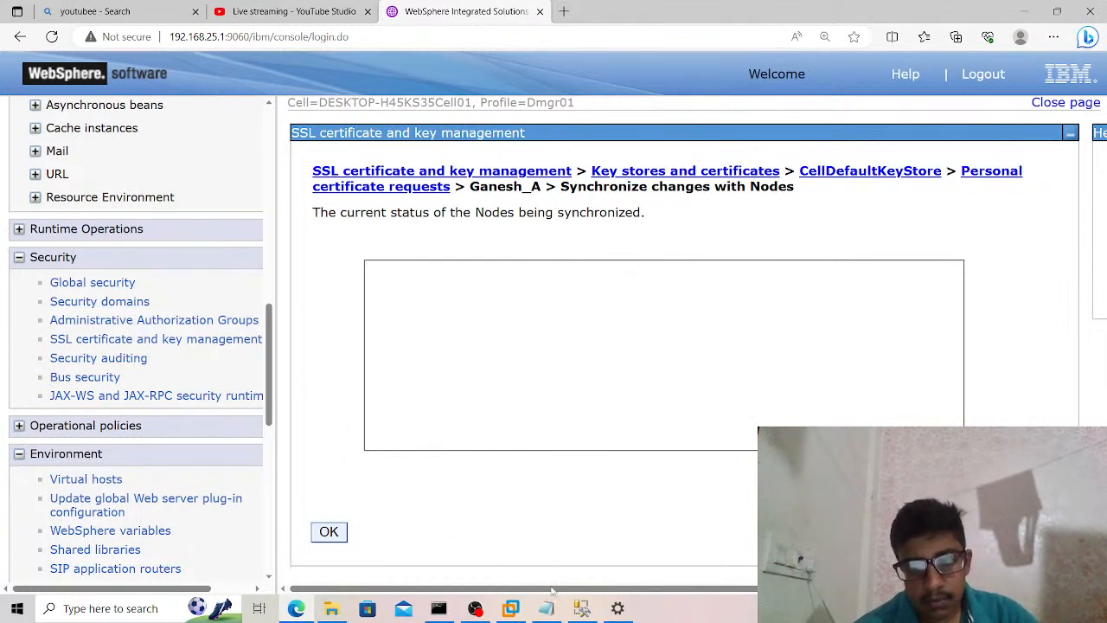
Close SQL Server Management Studio without saving SQLQuery1.sql, and close the leftover window with the gear icon.
click(581, 609)
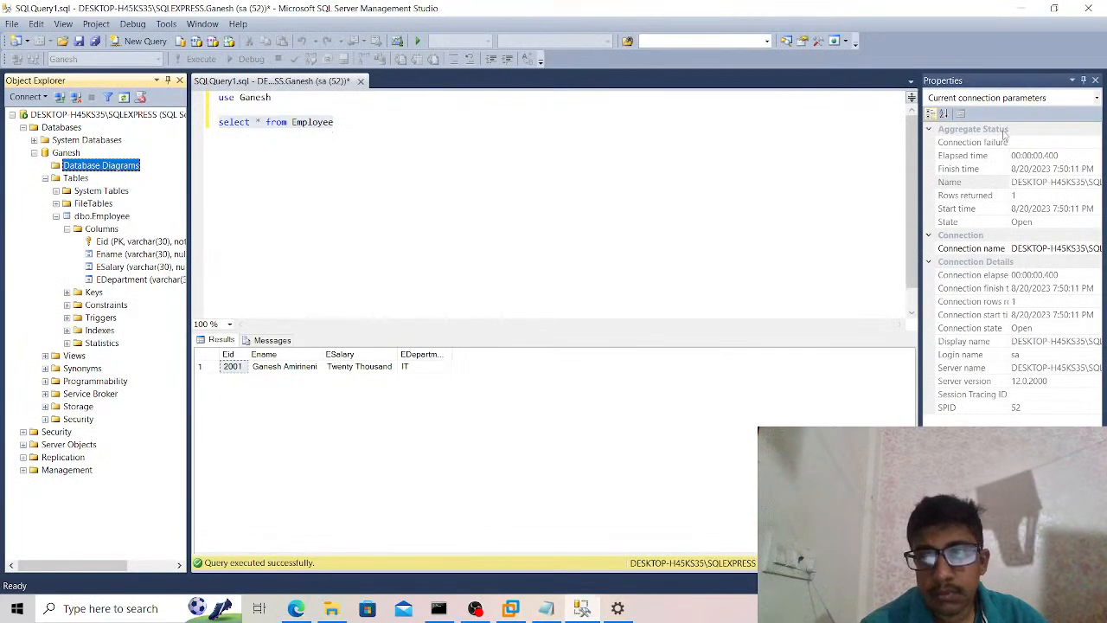
click(1088, 7)
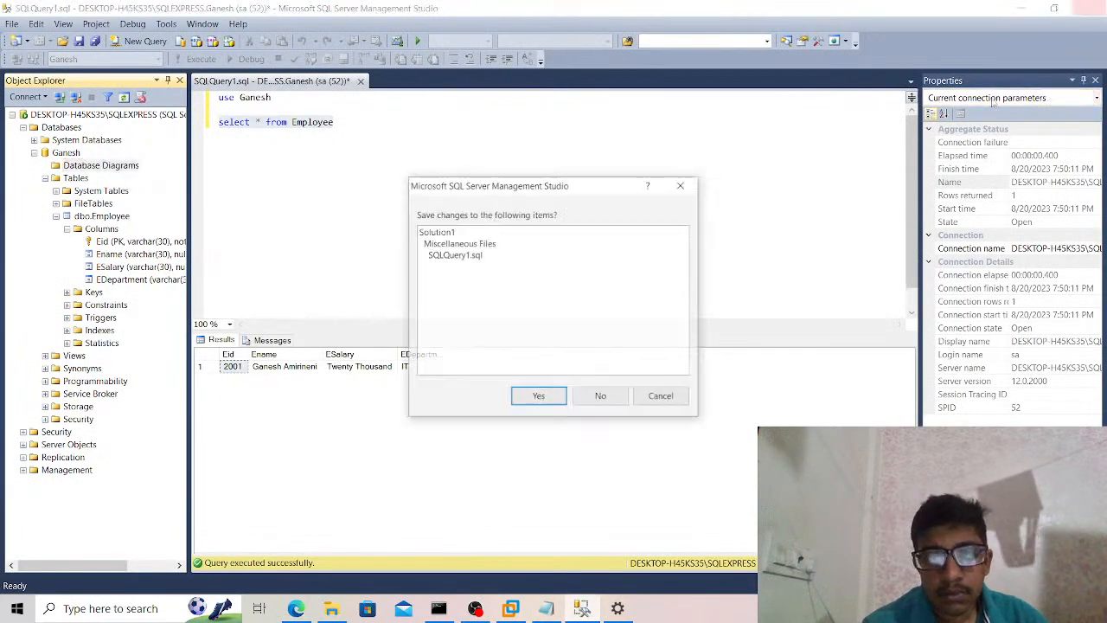
click(598, 400)
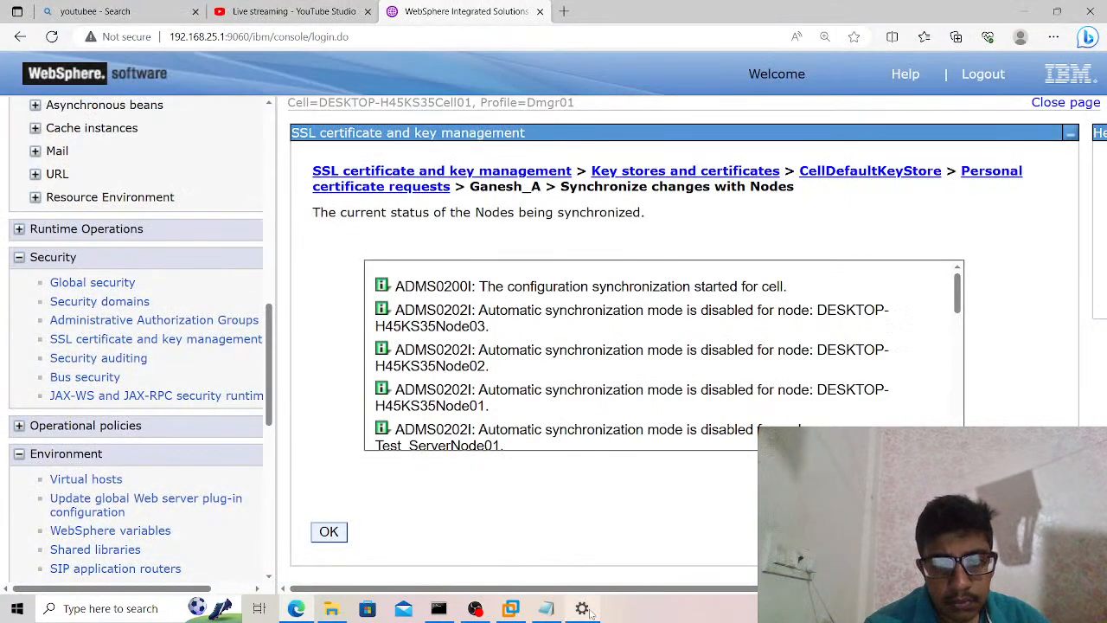
click(584, 610)
click(1094, 14)
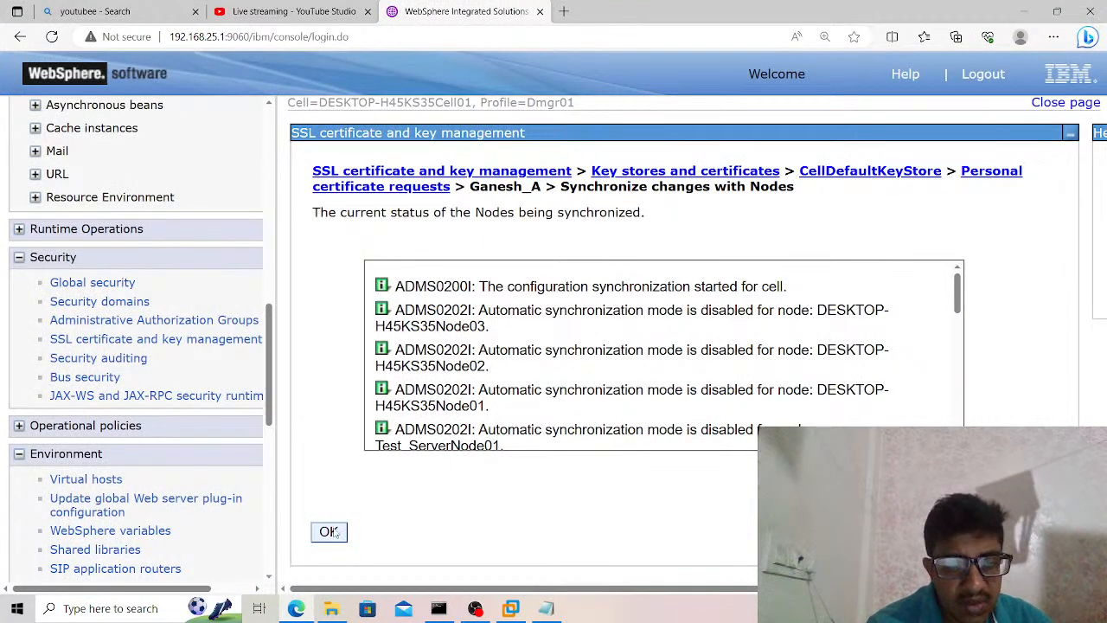
Acknowledge the node synchronization status and open the folder C:\Program Files (x86)\IBM\WebSphere\AppServer in File Explorer.
click(328, 531)
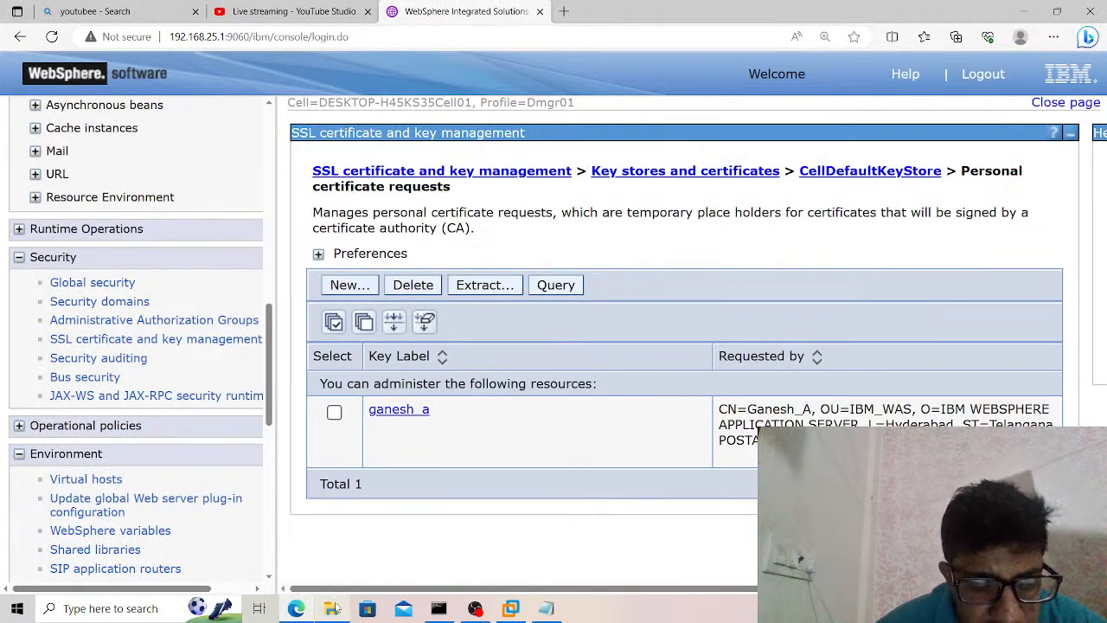
click(332, 608)
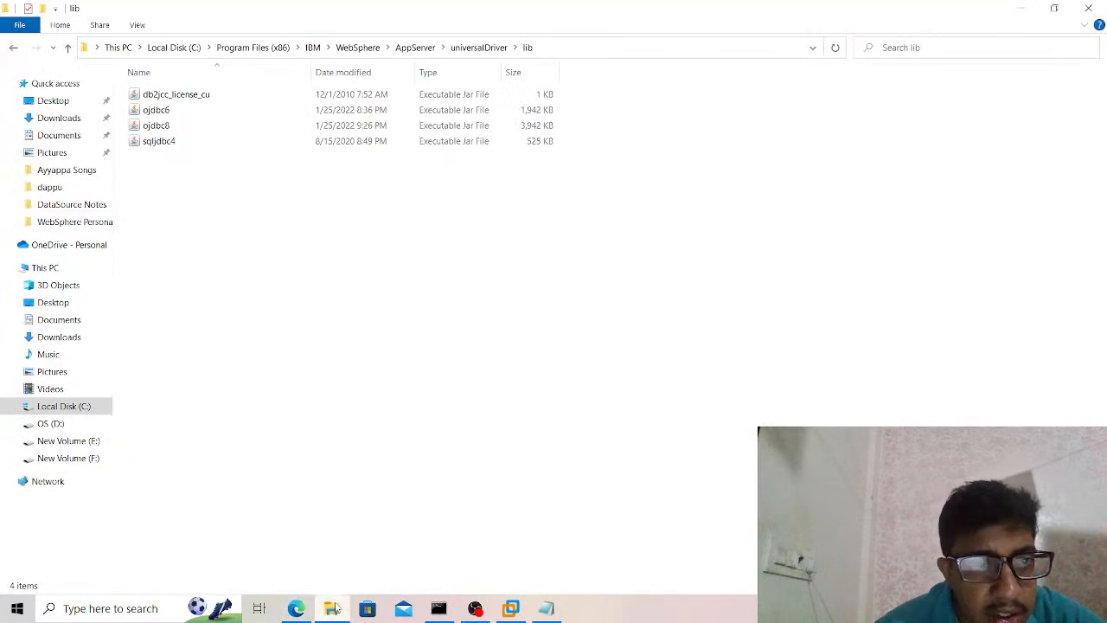
click(569, 52)
click(569, 52)
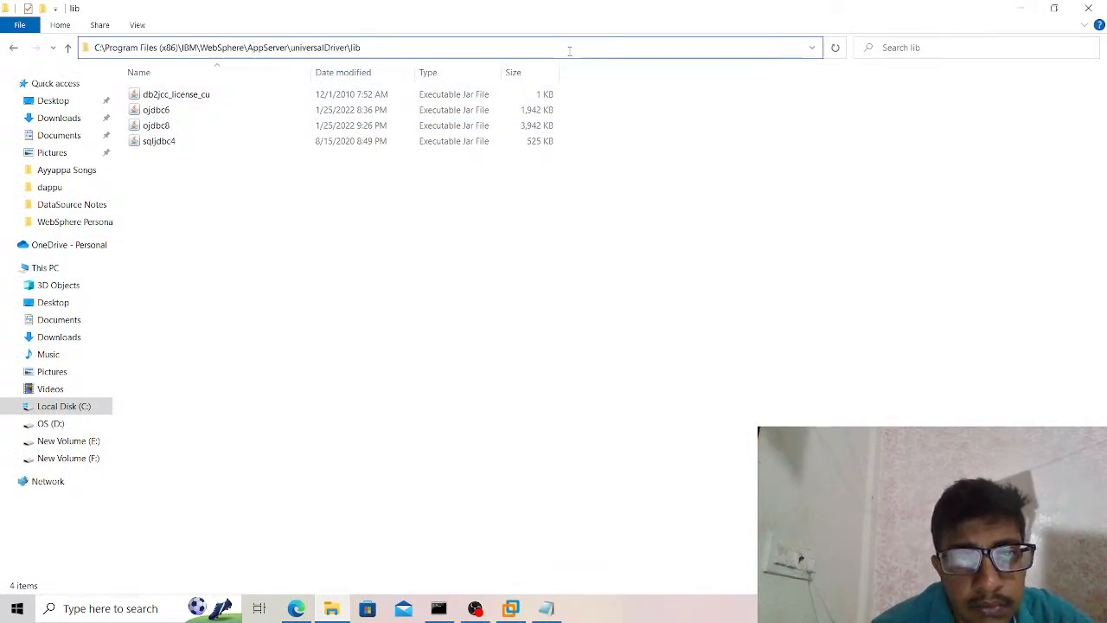
key(BackSpace)
key(BackSpace)
key(BackSpace)
key(BackSpace)
key(BackSpace)
key(BackSpace)
key(BackSpace)
key(BackSpace)
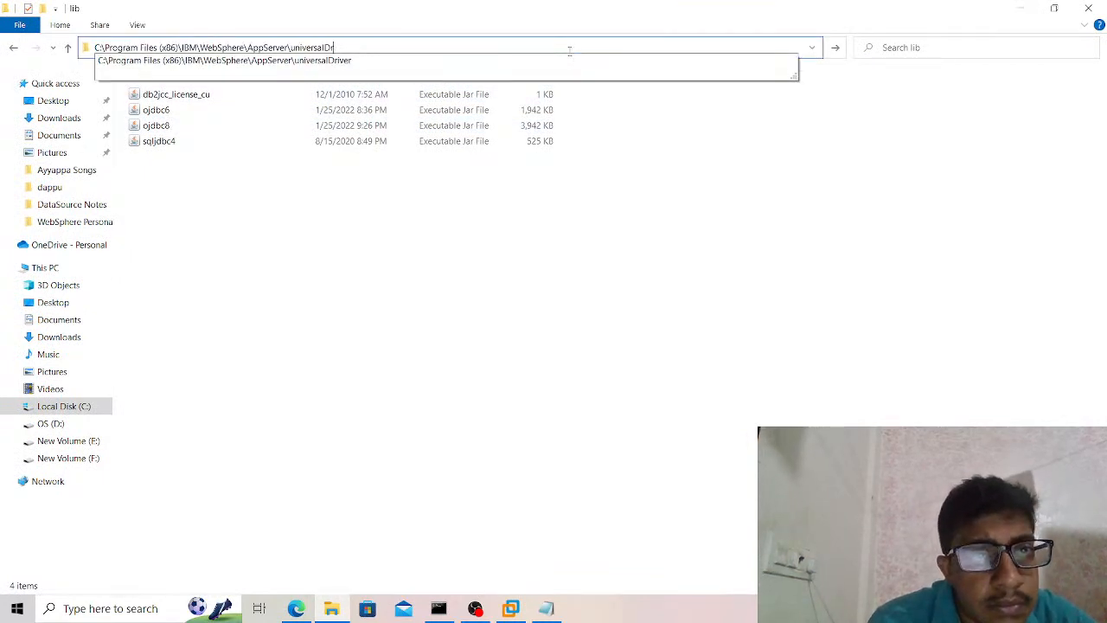
key(BackSpace)
key(BackSpace)
key(BackSpace)
key(BackSpace)
key(BackSpace)
key(BackSpace)
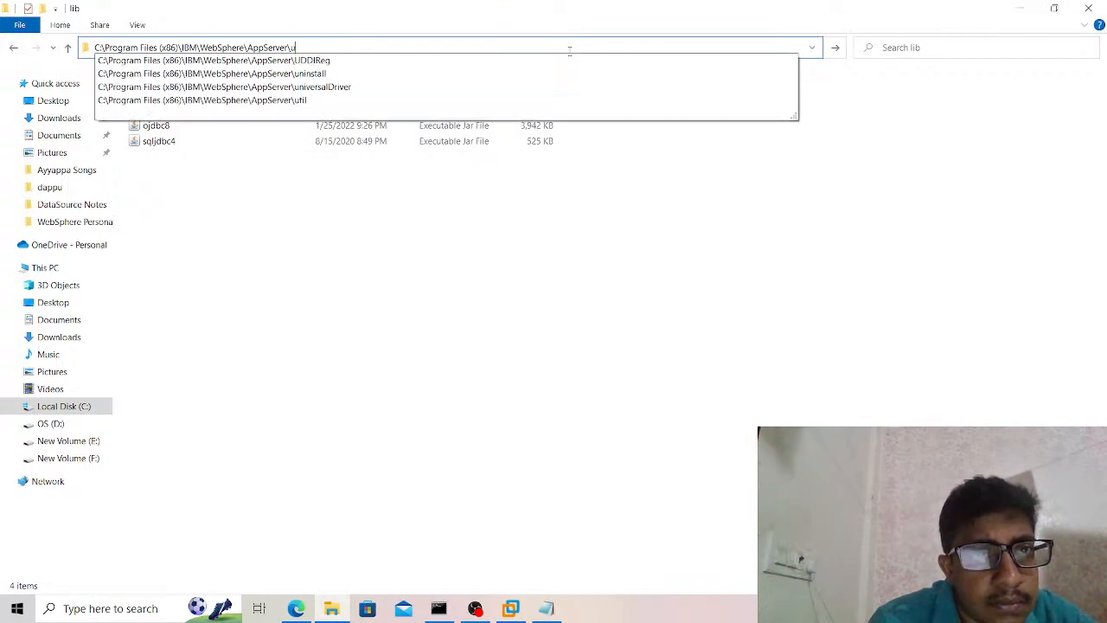
key(Return)
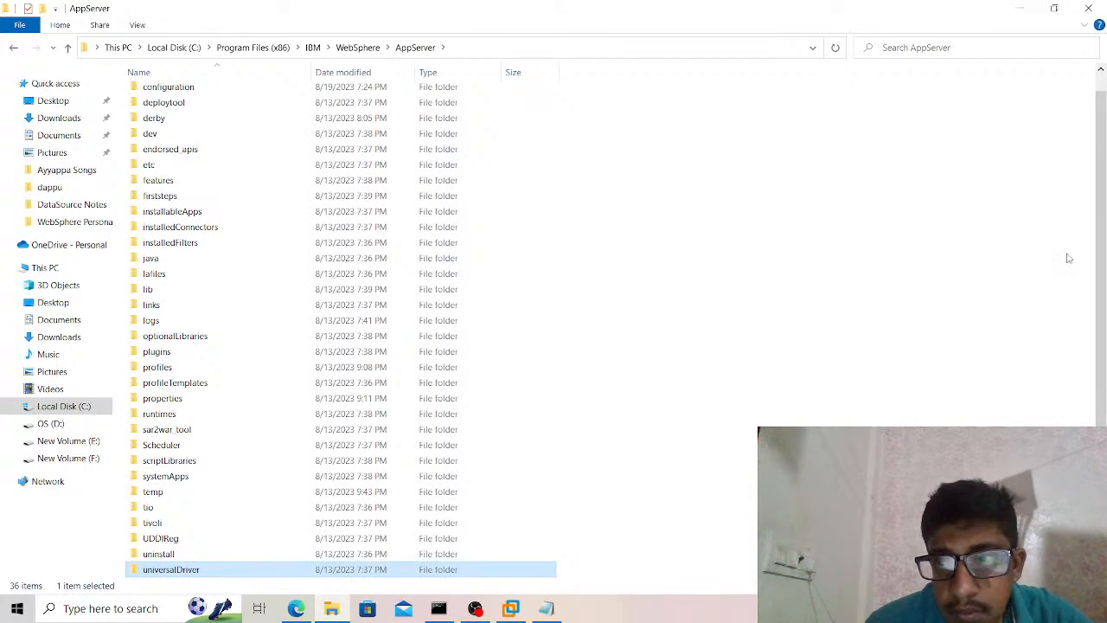
Open SelfSigned.csr with Notepad as the default app for .csr files to view the certificate request, and close it.
scroll(1087, 329, down, 1)
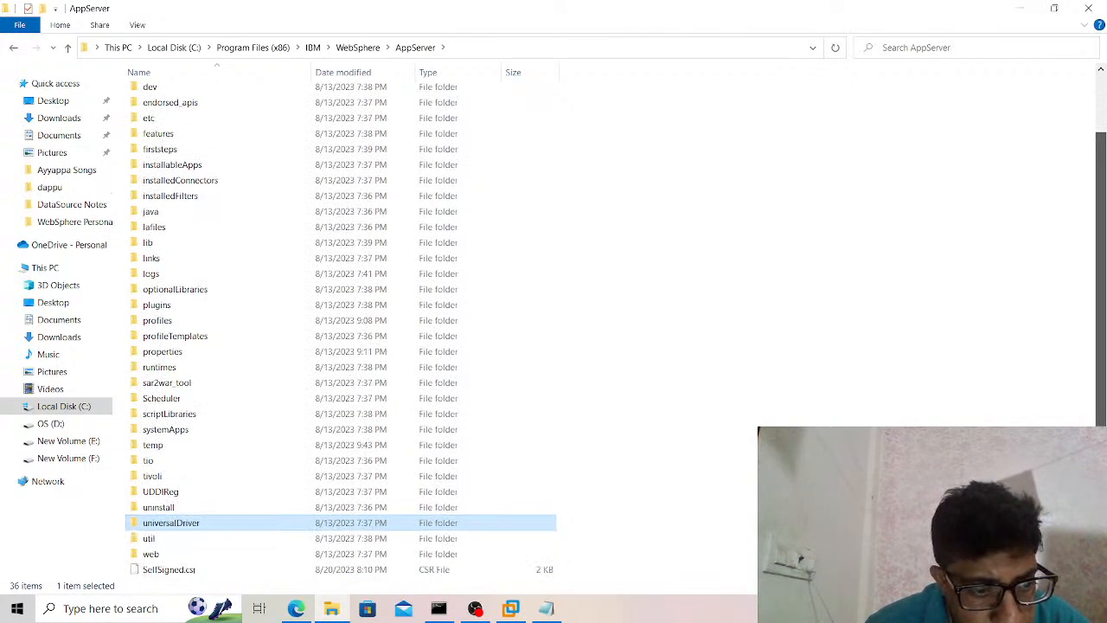
click(328, 571)
right_click(325, 571)
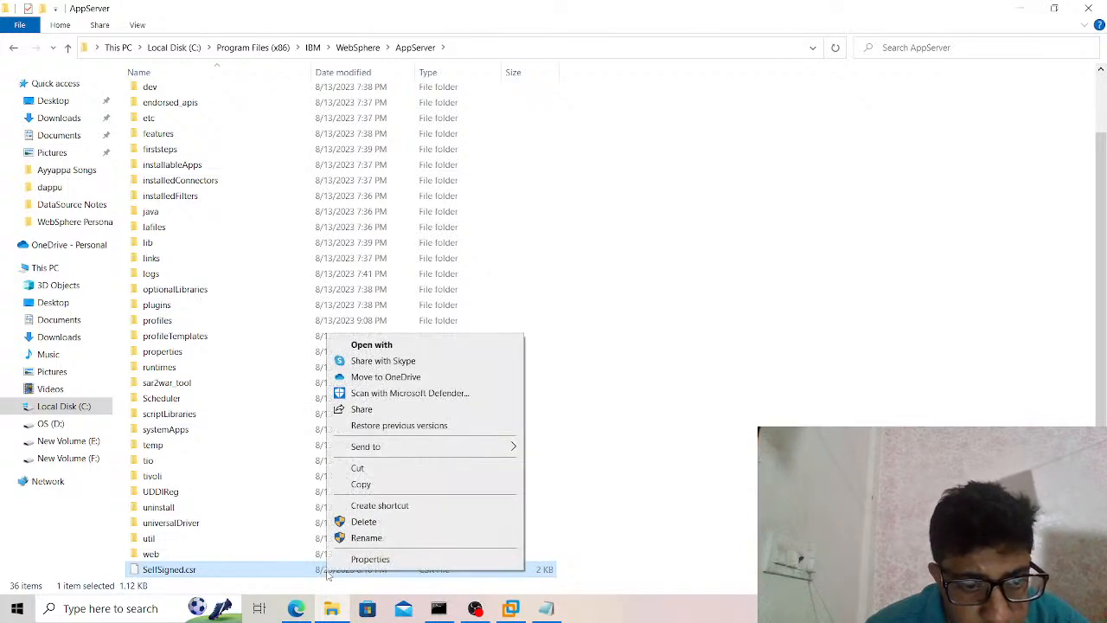
click(401, 345)
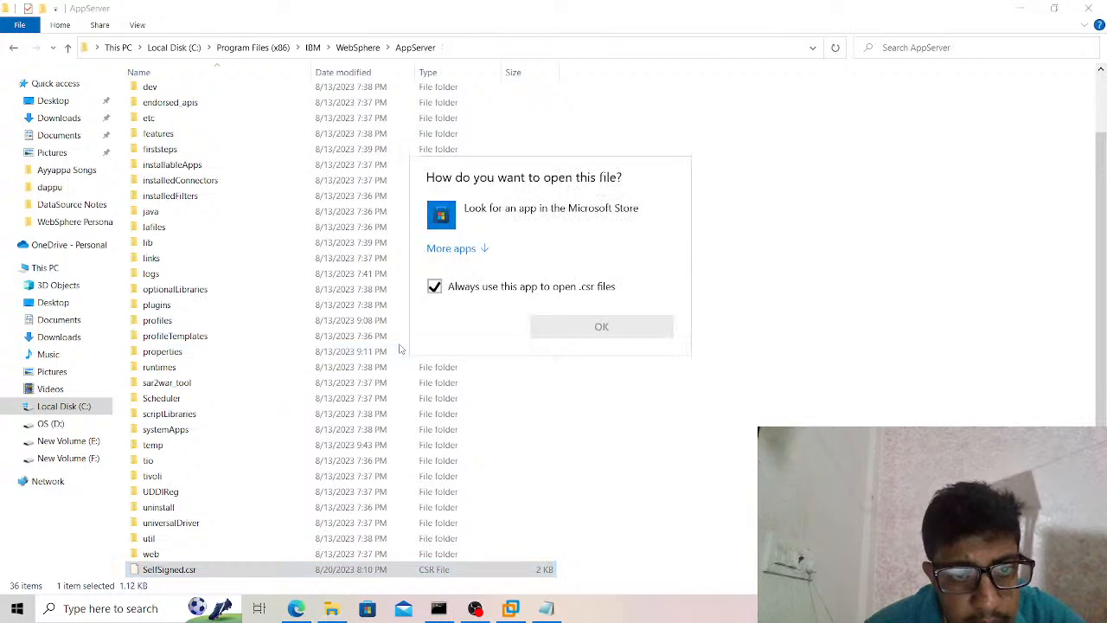
click(458, 248)
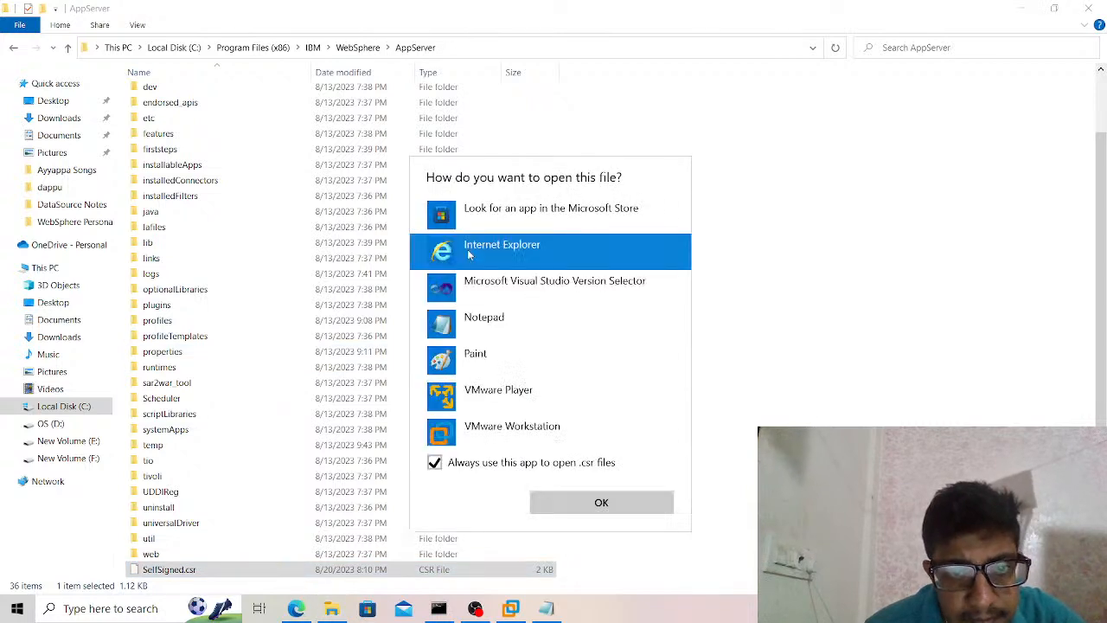
click(489, 336)
click(573, 502)
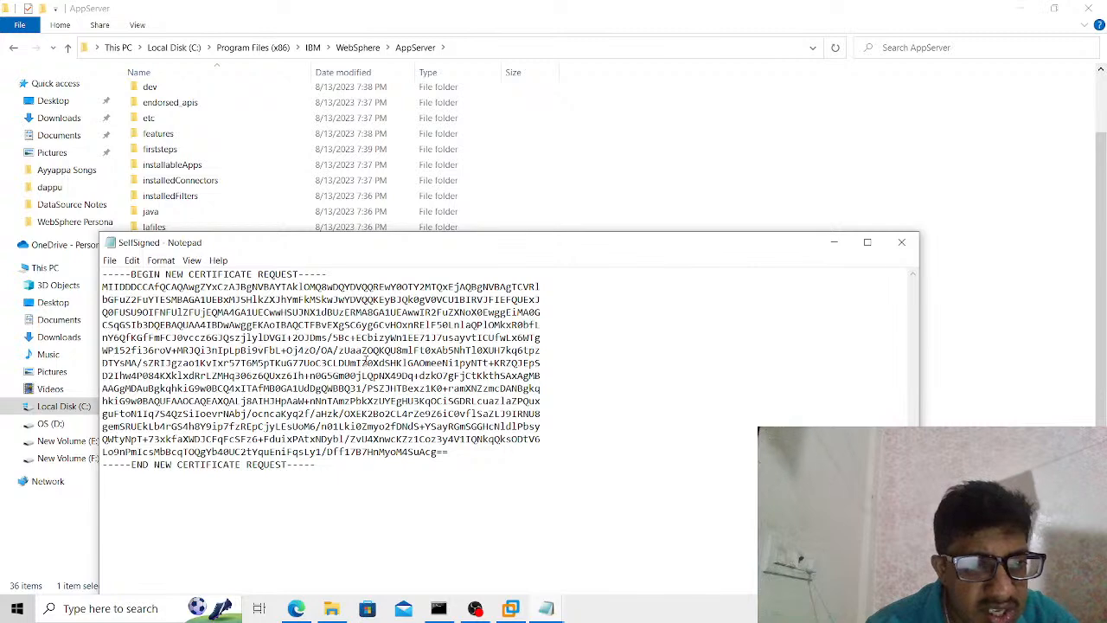
click(906, 250)
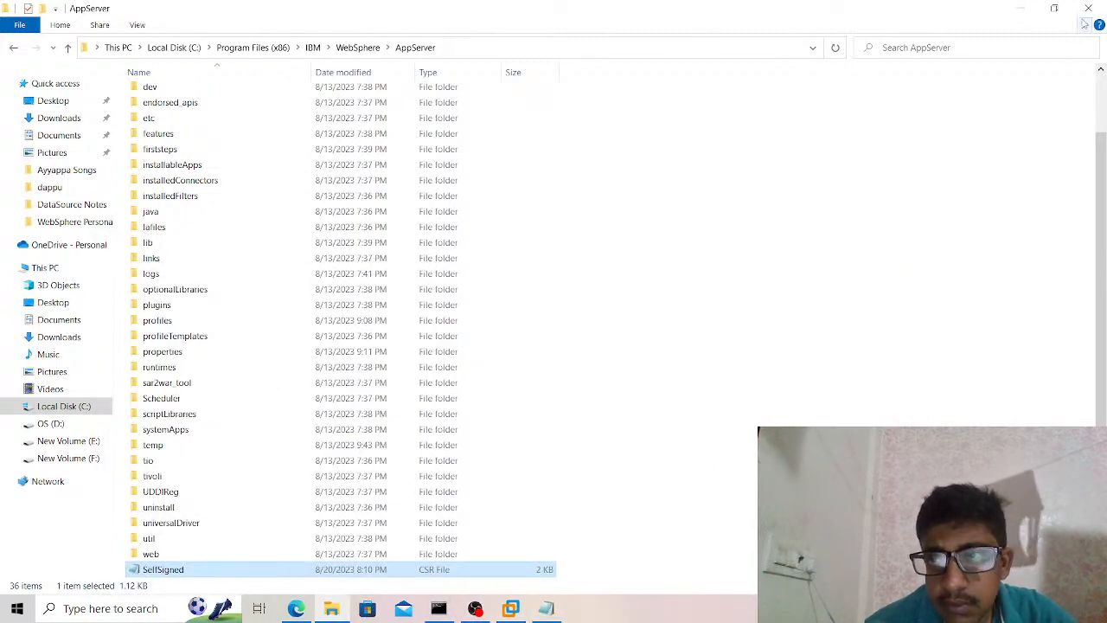
Switch to the WebSphere console in the browser and start a new personal certificate request in CellDefaultTrustStore.
click(296, 608)
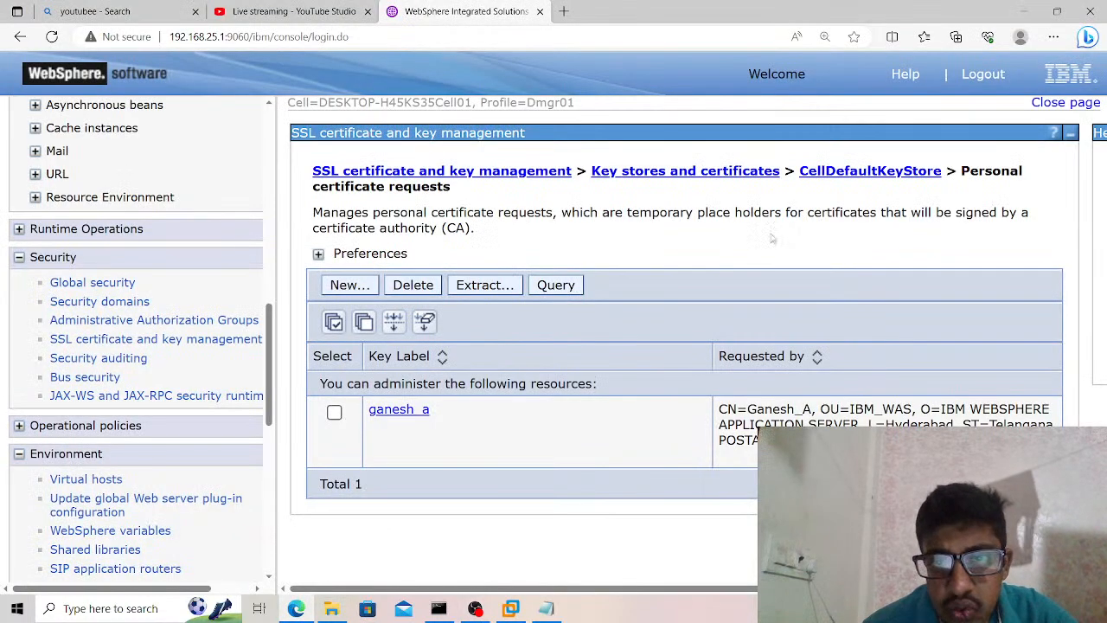
click(531, 171)
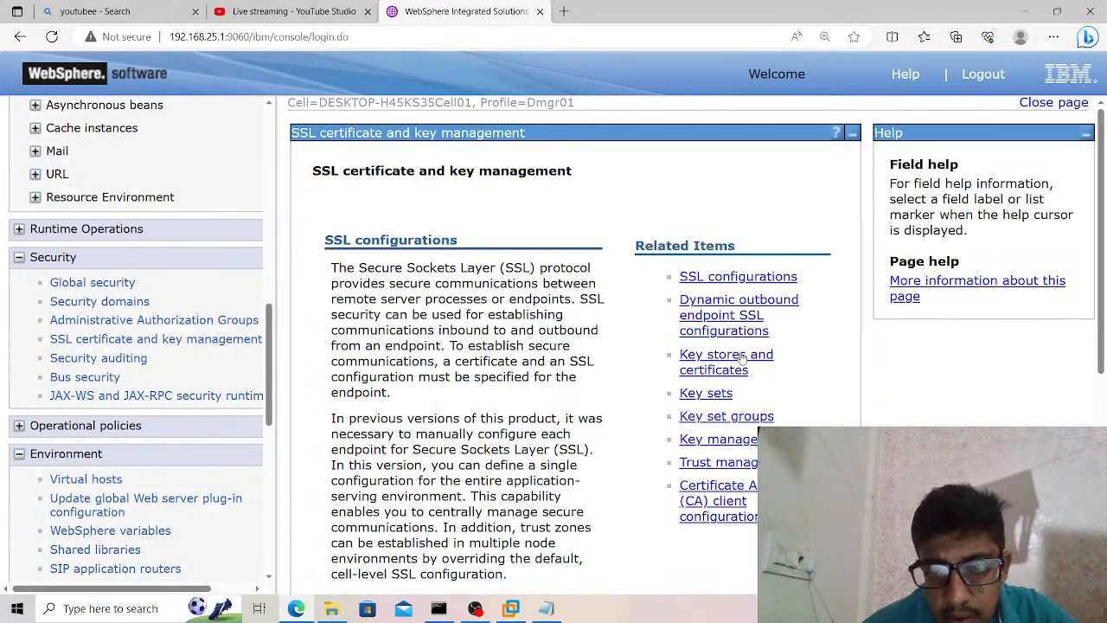
click(734, 370)
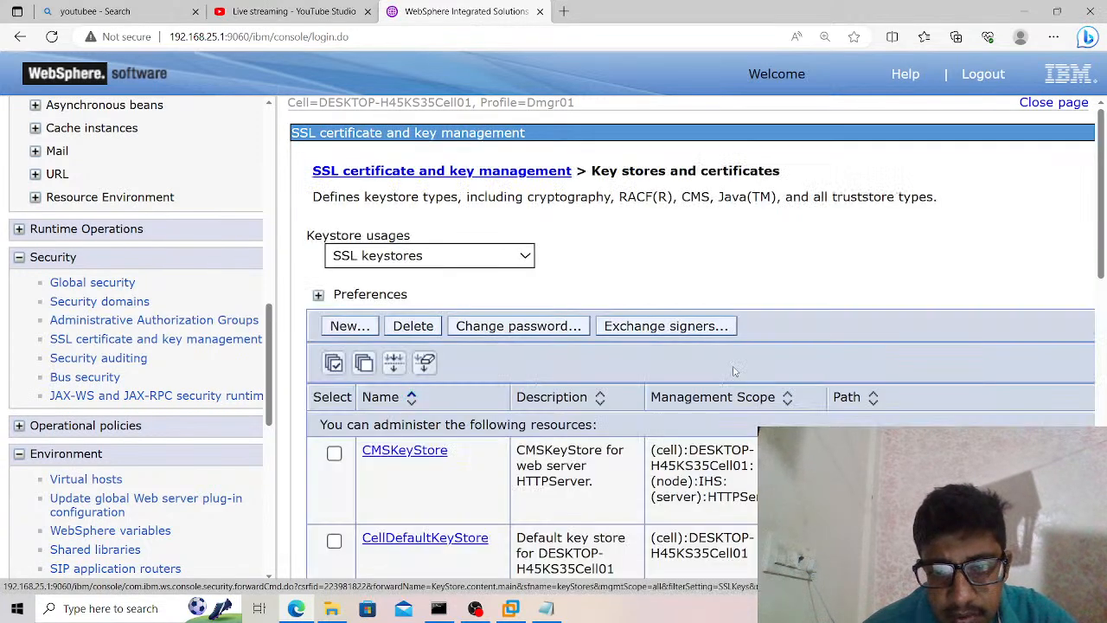
scroll(633, 364, down, 3)
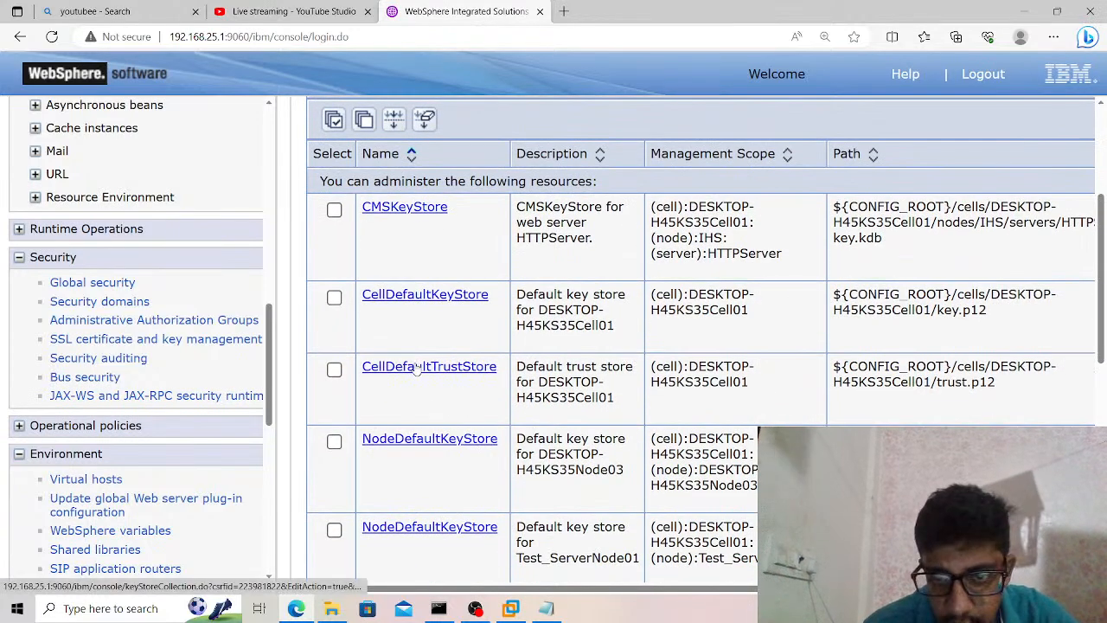
click(416, 367)
scroll(416, 364, right, 4)
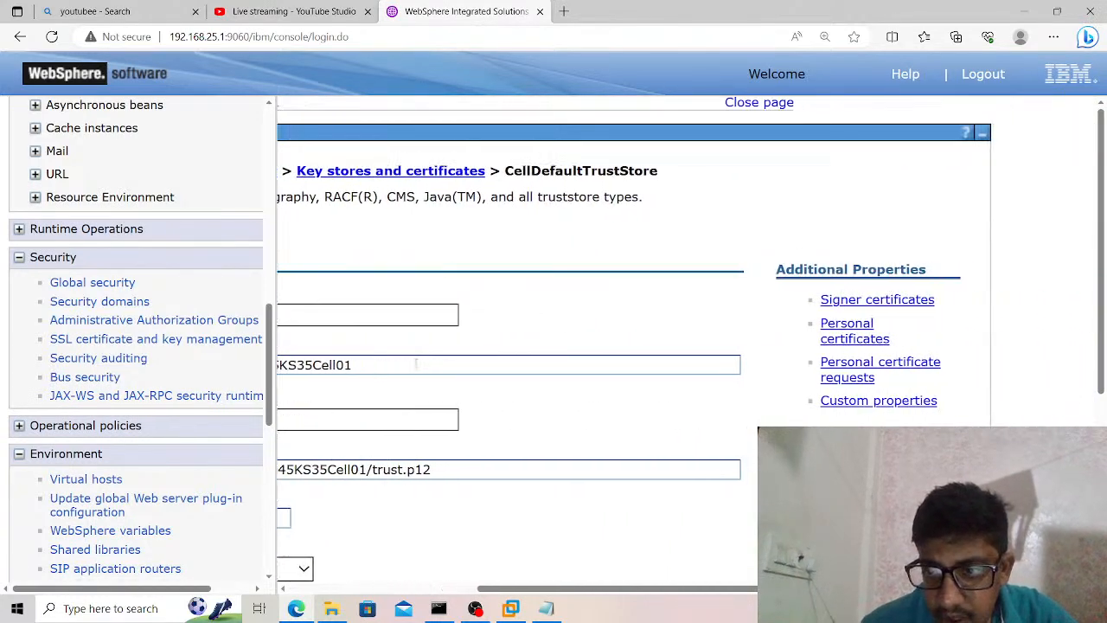
click(819, 374)
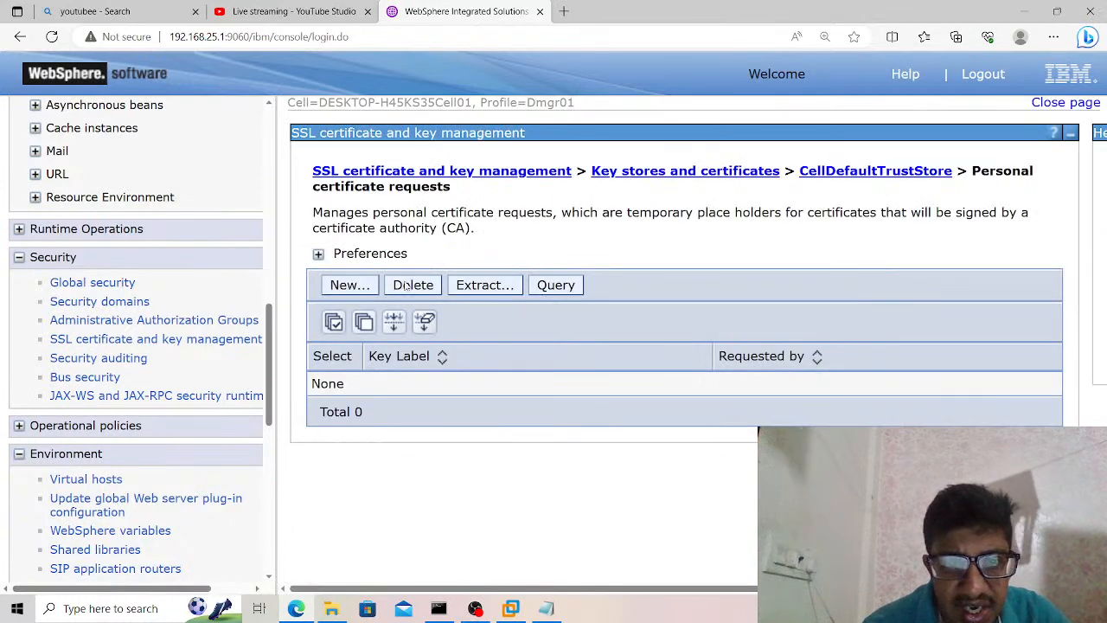
click(345, 288)
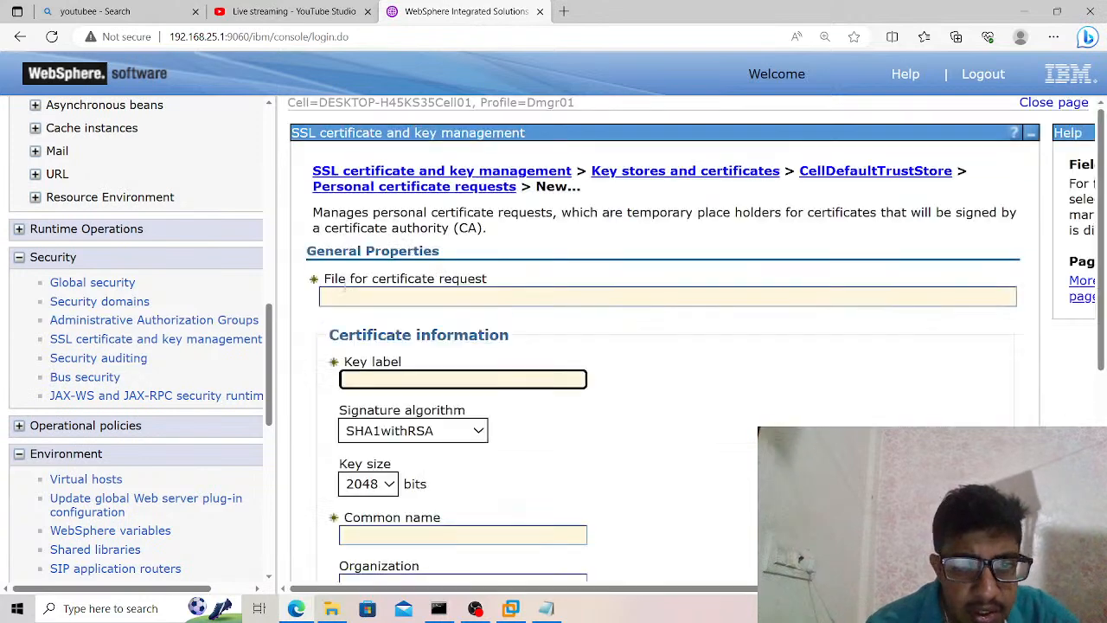
Set the file for the certificate request to C:\Program Files (x86)\IBM\WebSphere\AppServer\Personal.csr.
click(372, 298)
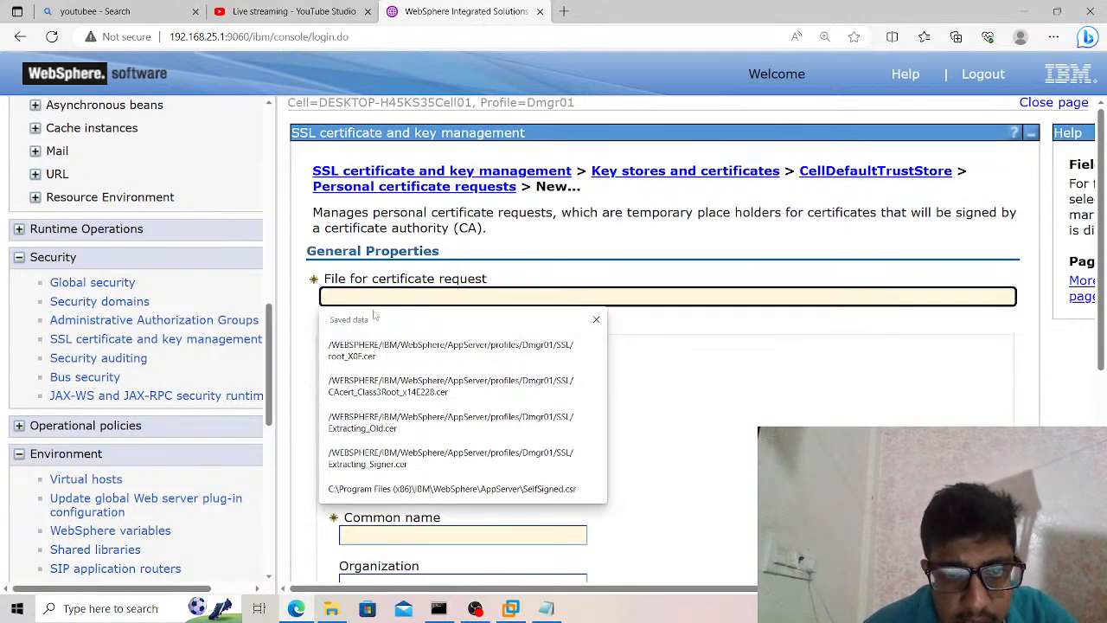
click(430, 488)
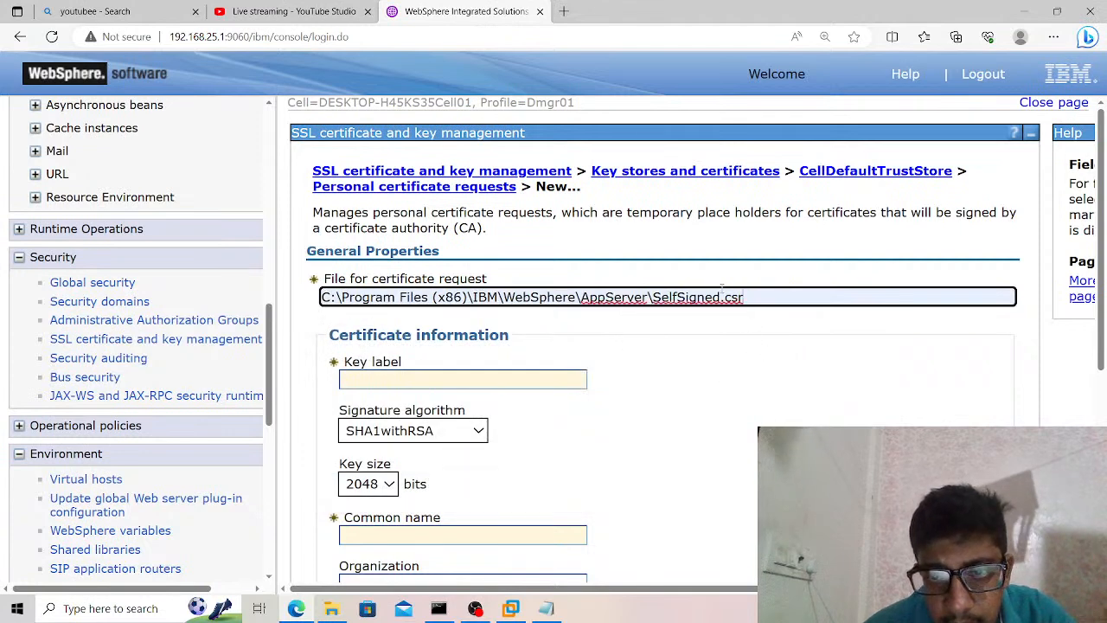
drag(720, 297, 653, 297)
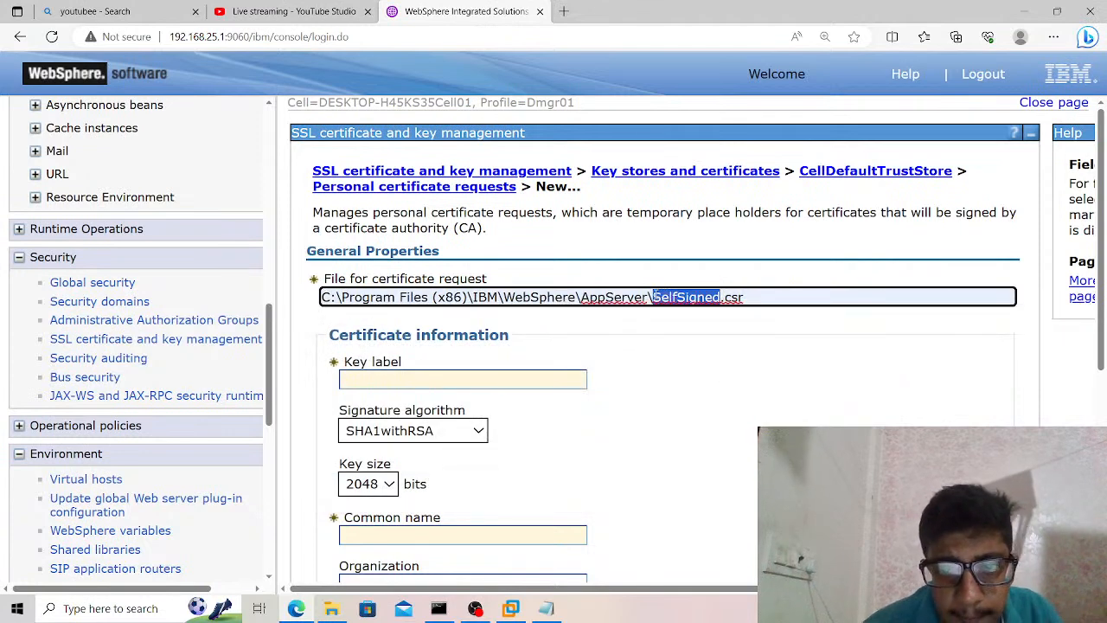
text(Perons)
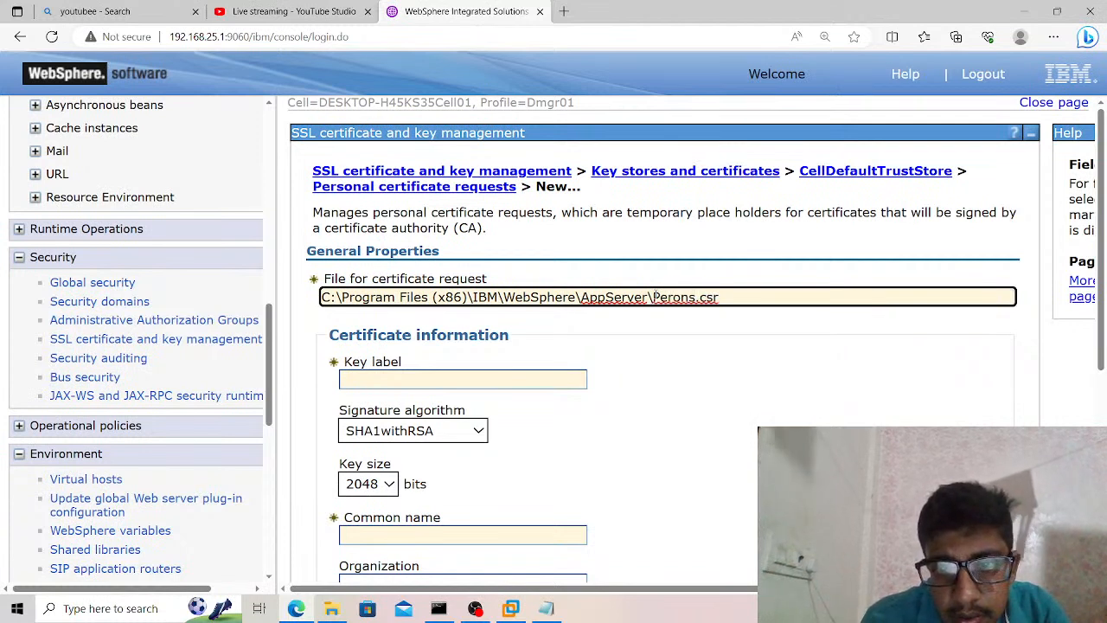
key(BackSpace)
key(BackSpace)
key(BackSpace)
text(sonal)
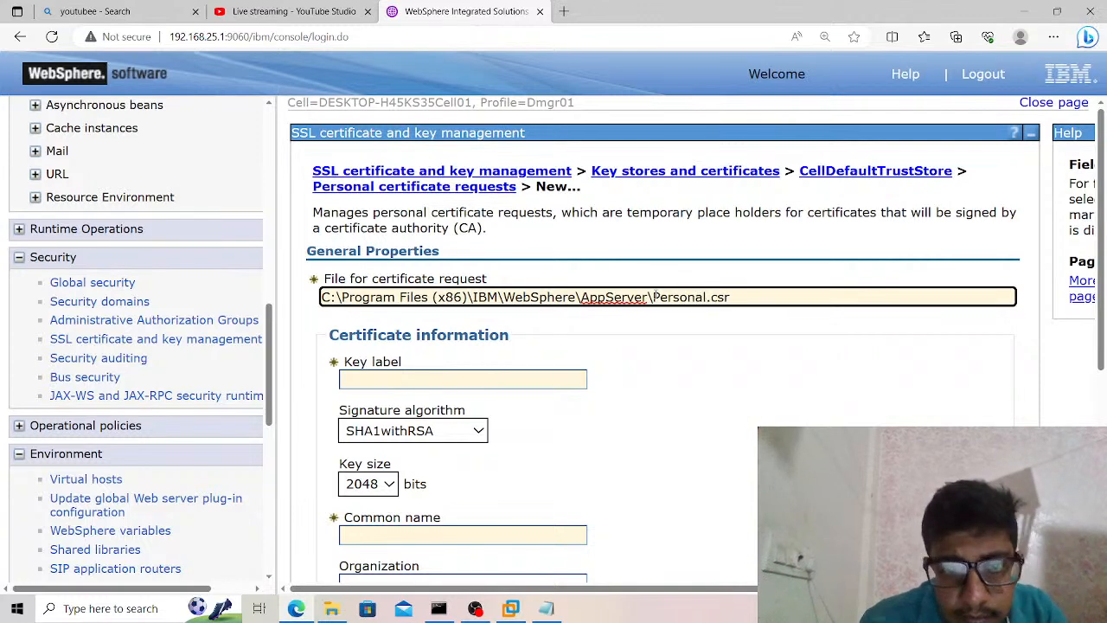
Fill in the key label with the saved requester's name ending in 123, and the common name with the saved requester's name.
click(529, 378)
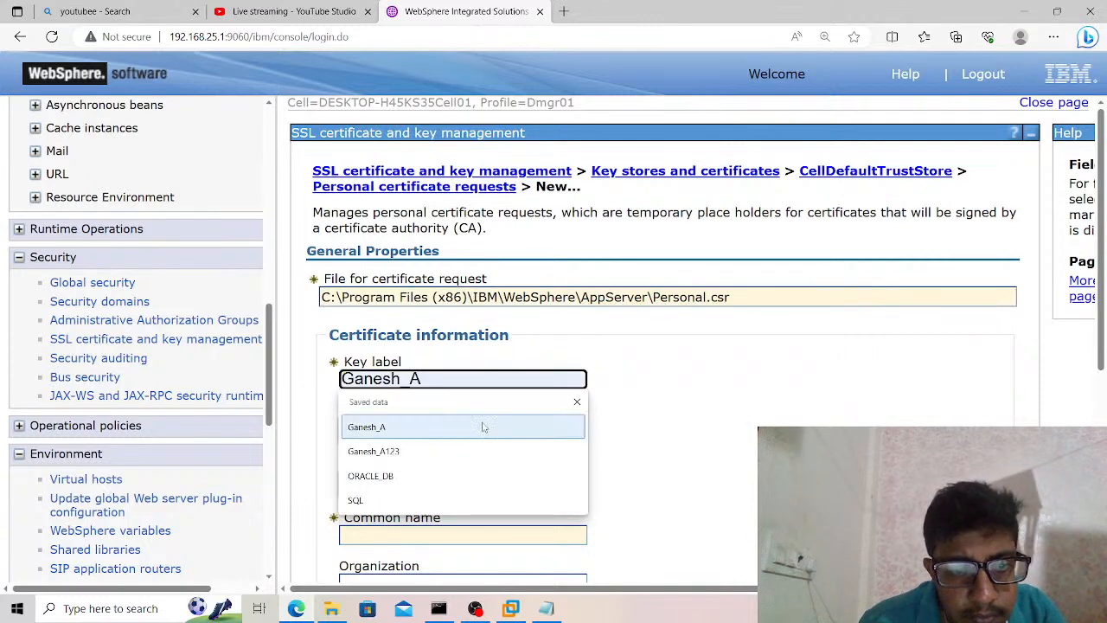
click(473, 454)
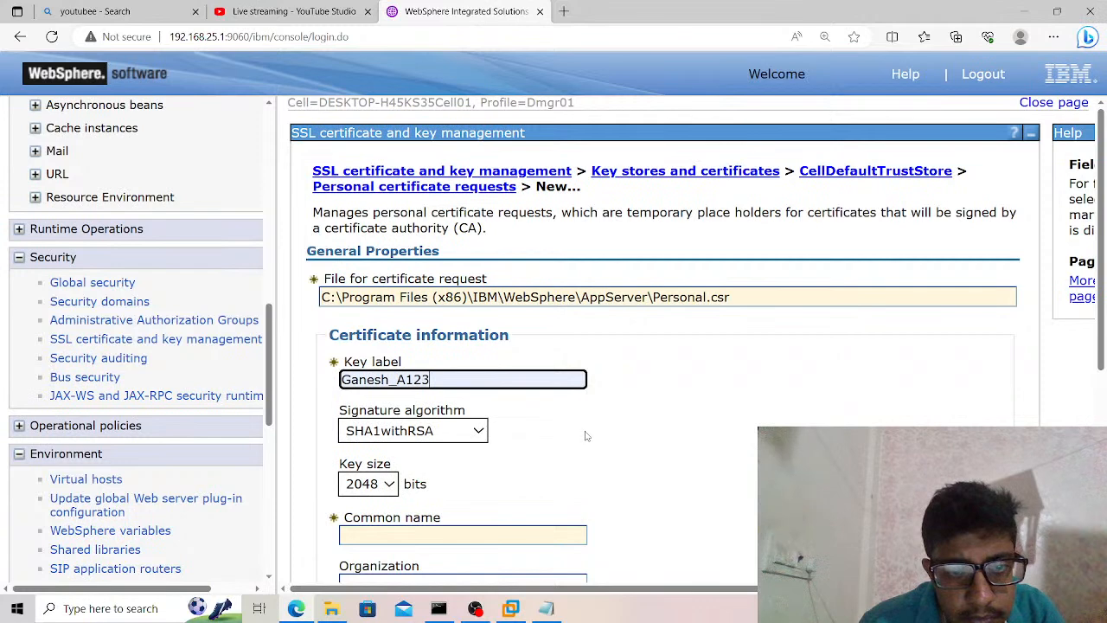
click(517, 492)
scroll(518, 489, down, 1)
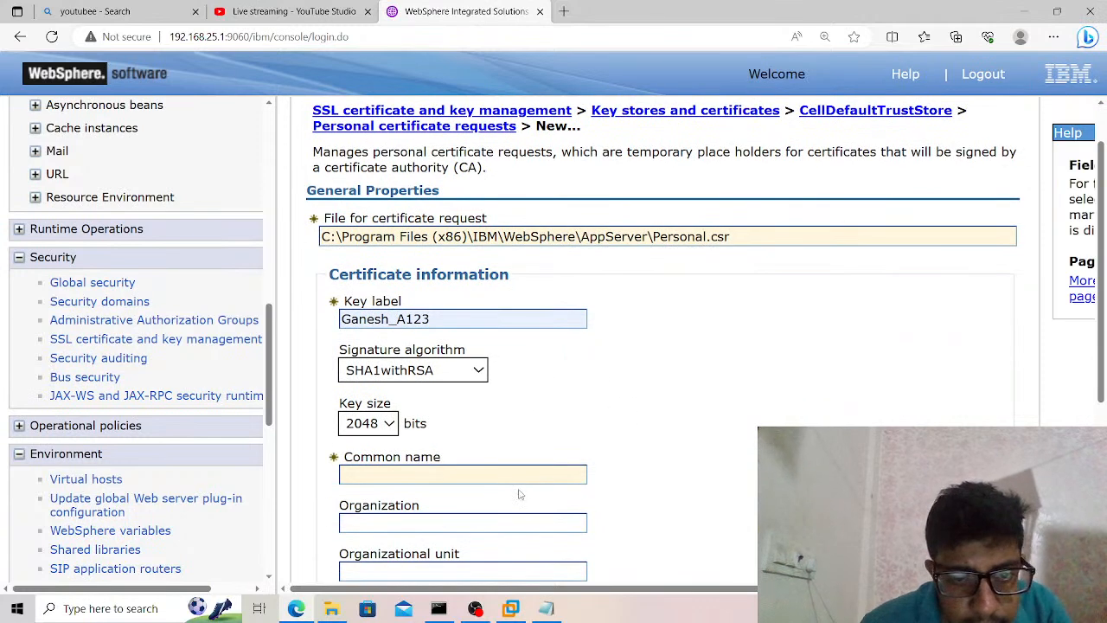
click(534, 478)
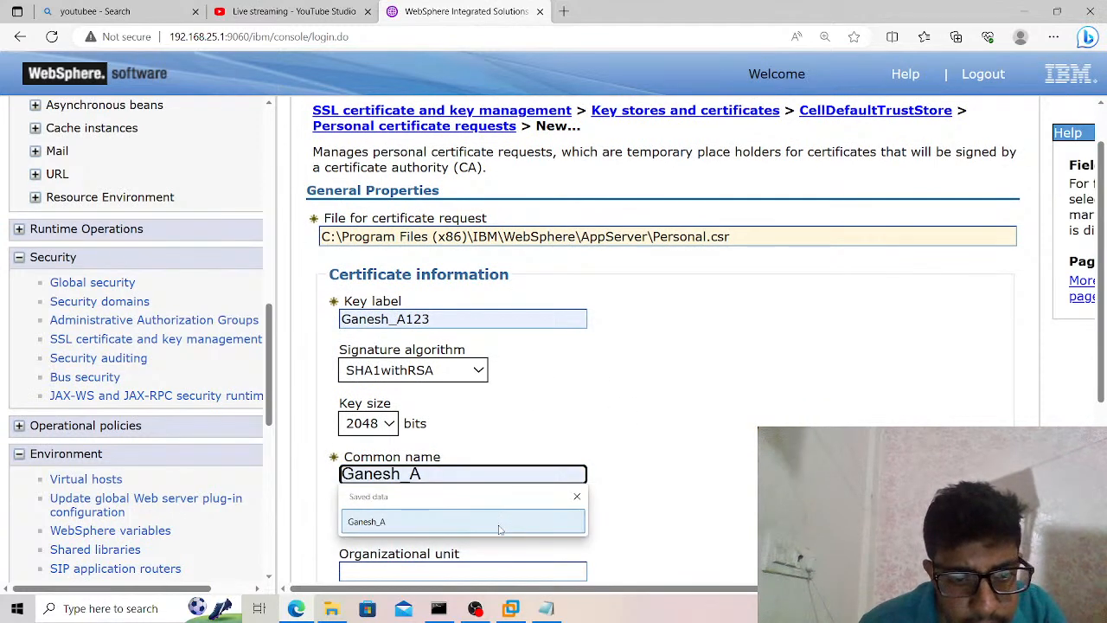
click(499, 523)
Fill in the organization and organizational unit with the requester's first name, and set the locality to MUMBAI.
click(499, 524)
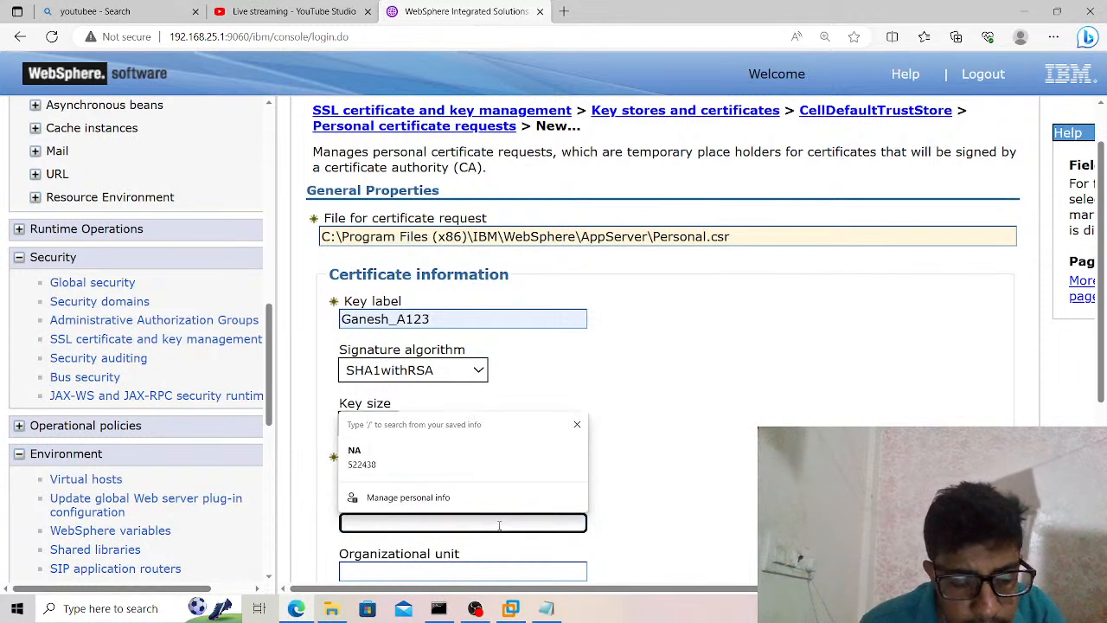
text(Ganesh)
key(Tab)
text(Ganesh)
key(Tab)
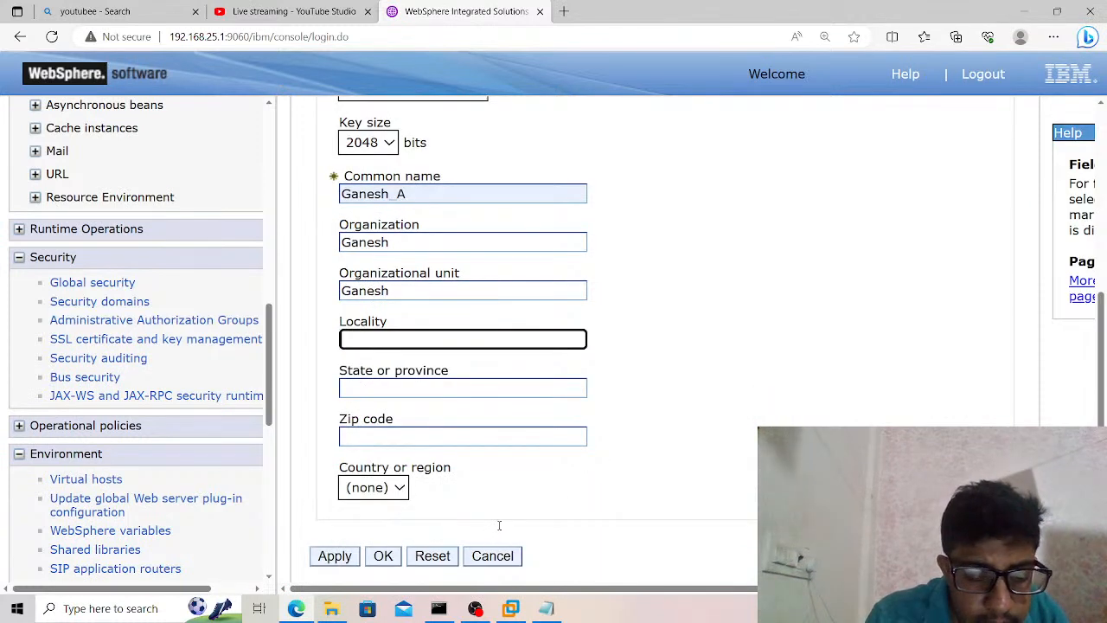
text(MUMBAI)
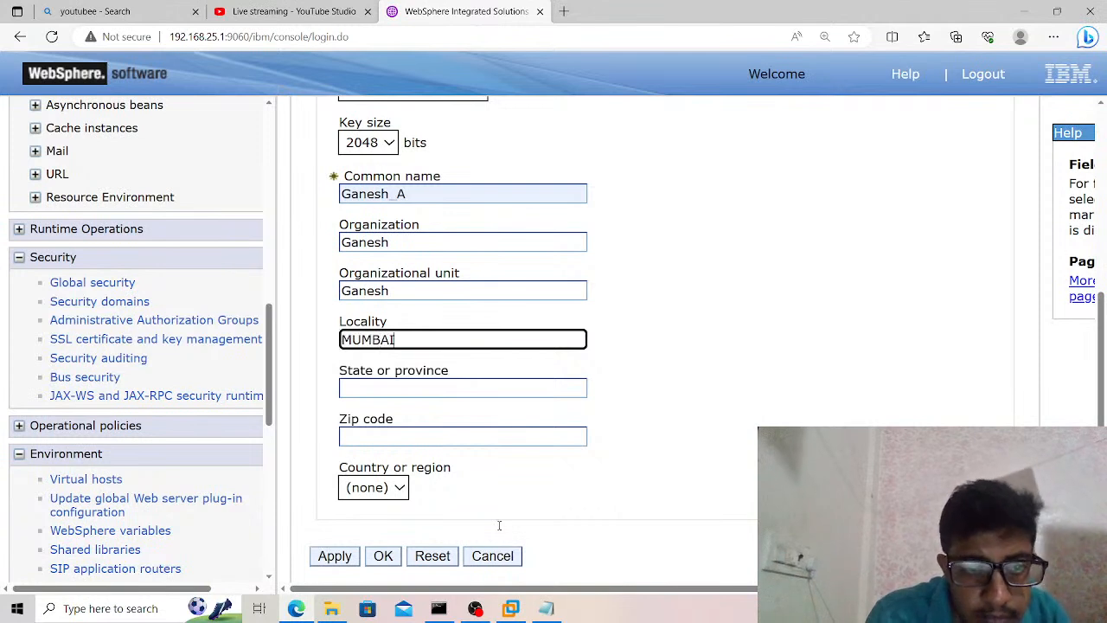
Set the state or province to MAHARASHTRA and fill in the requester's zip code.
key(Tab)
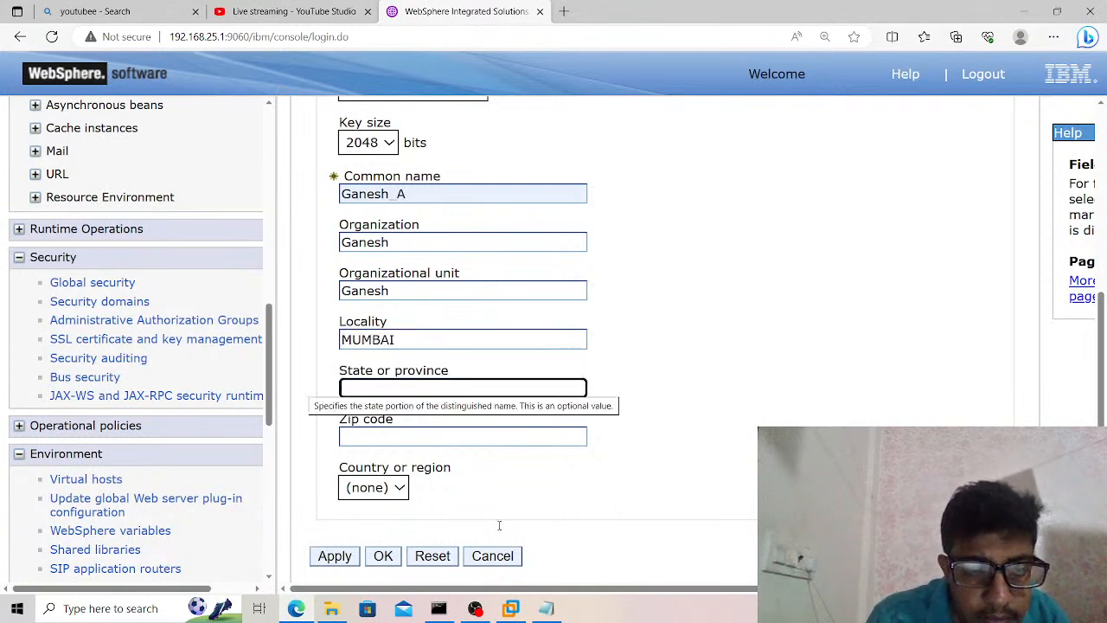
text(MAHARASTRA)
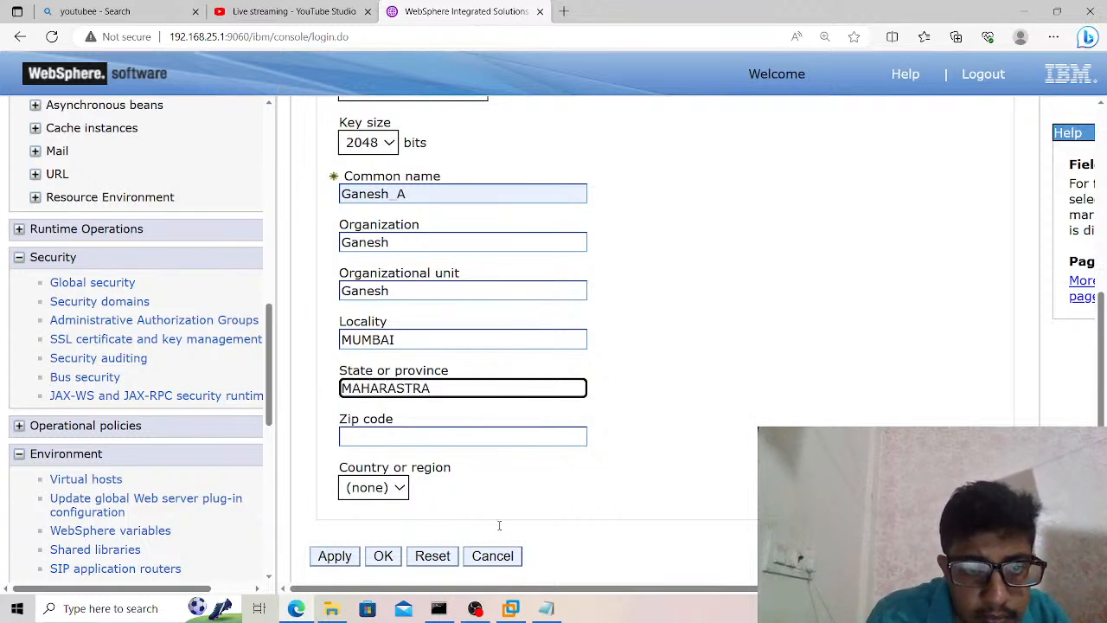
key(BackSpace)
key(BackSpace)
key(BackSpace)
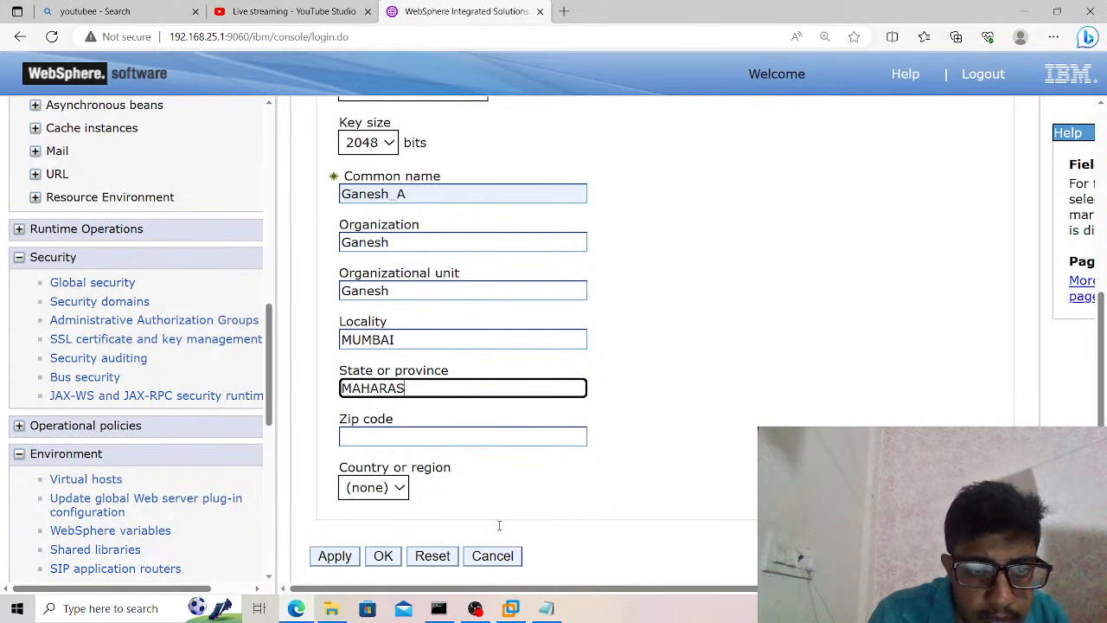
key(Tab)
text(400614)
Set the country or region to IN and apply the personal certificate request.
key(Tab)
key(i)
key(Tab)
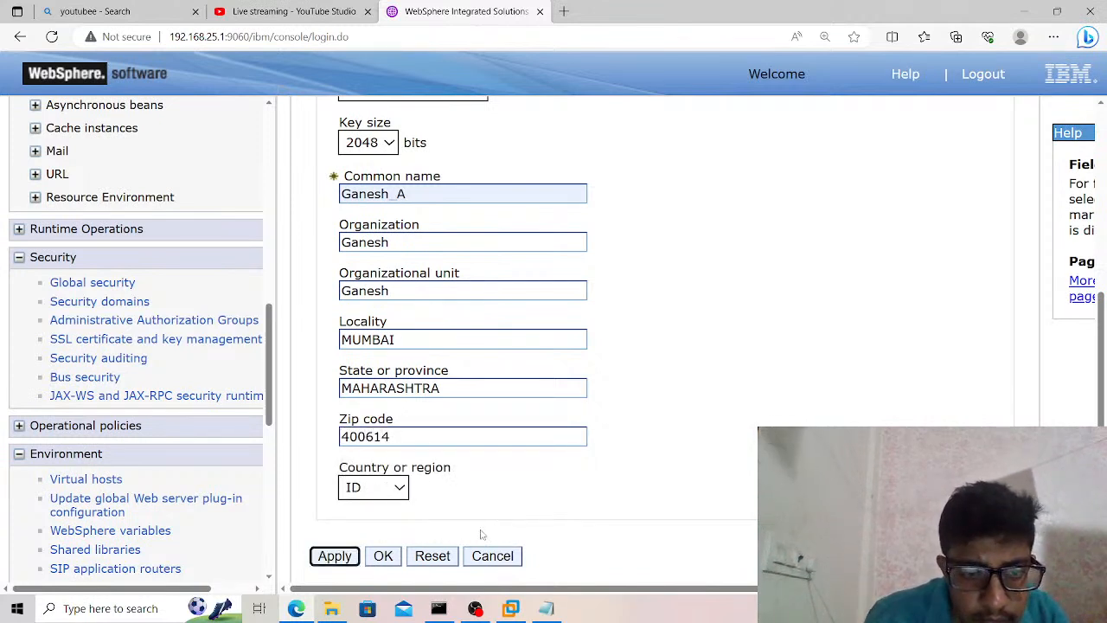
click(399, 488)
key(Down)
key(Down)
key(Down)
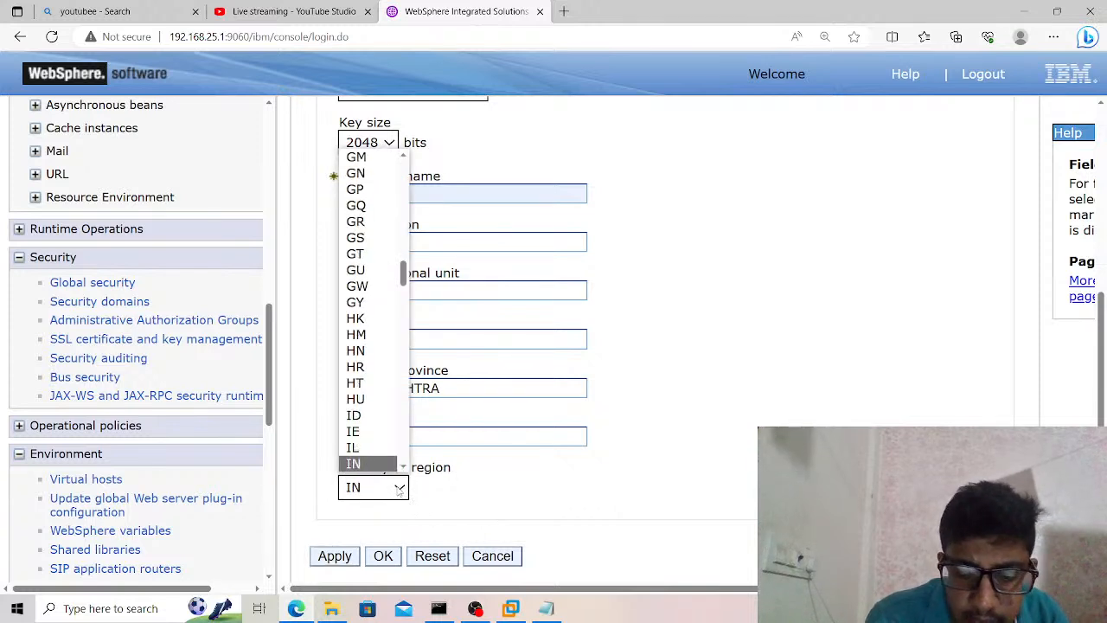
key(Return)
click(346, 558)
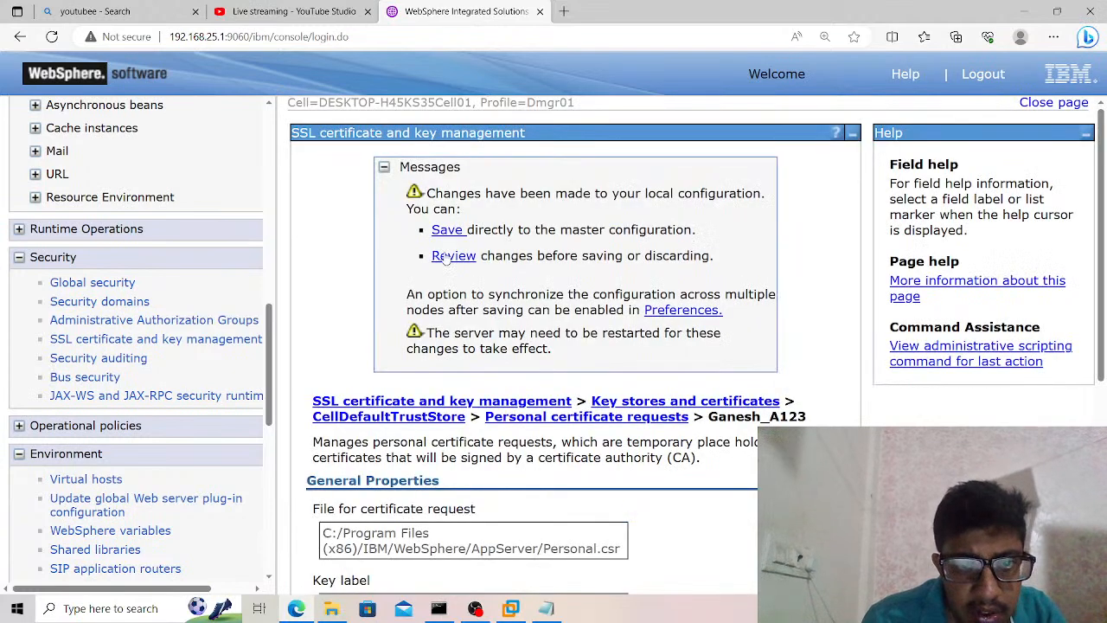
Review the changed documents and save them to the master configuration with Synchronize changes with Nodes enabled.
click(446, 256)
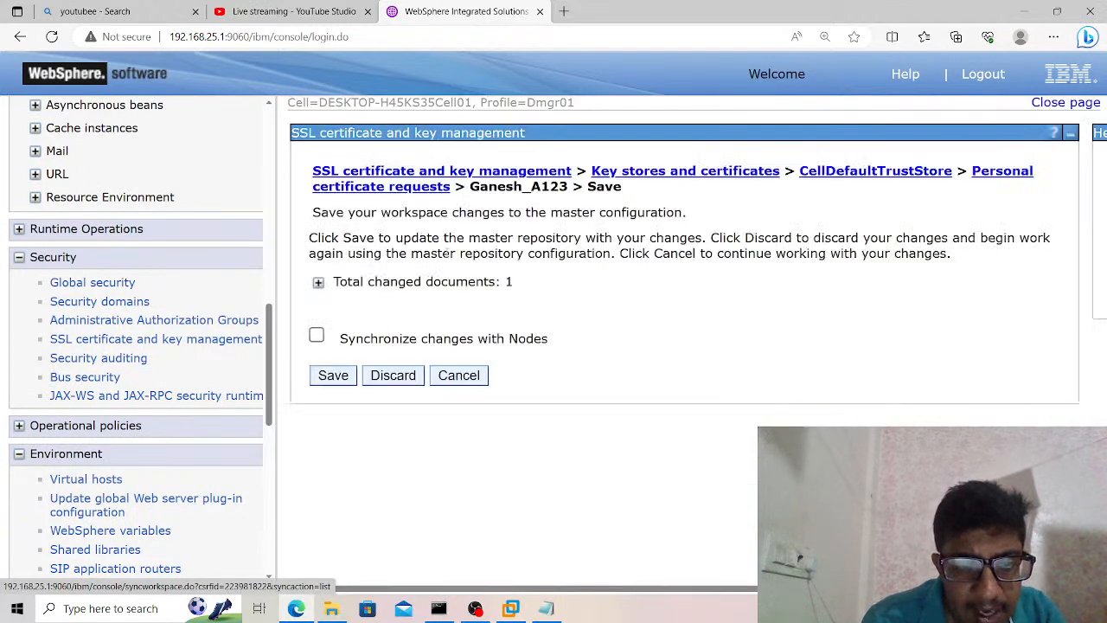
click(317, 335)
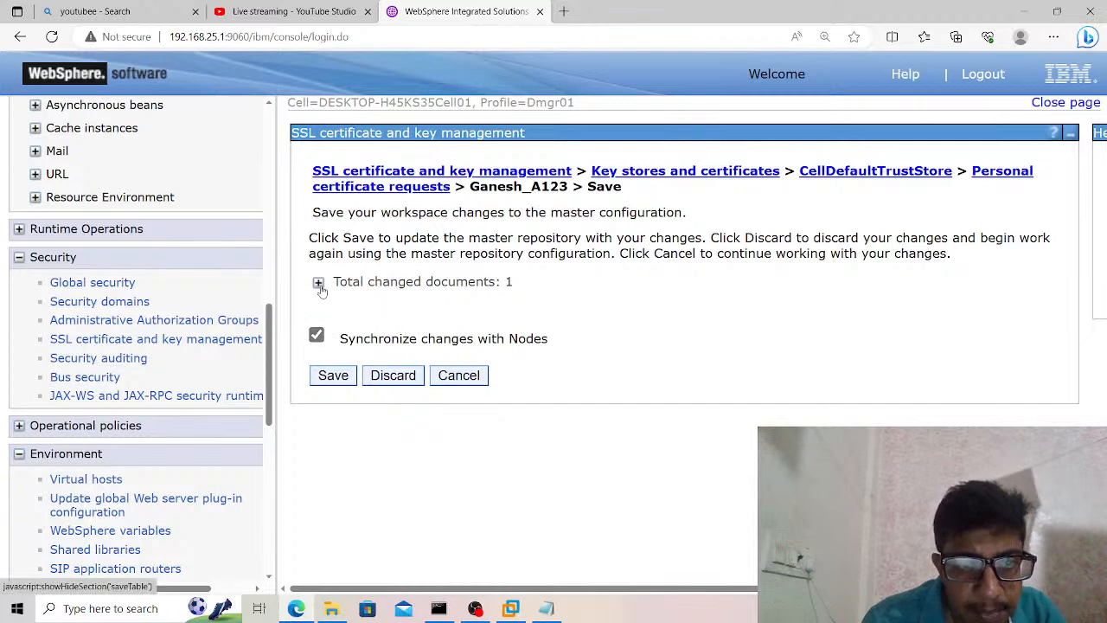
click(319, 285)
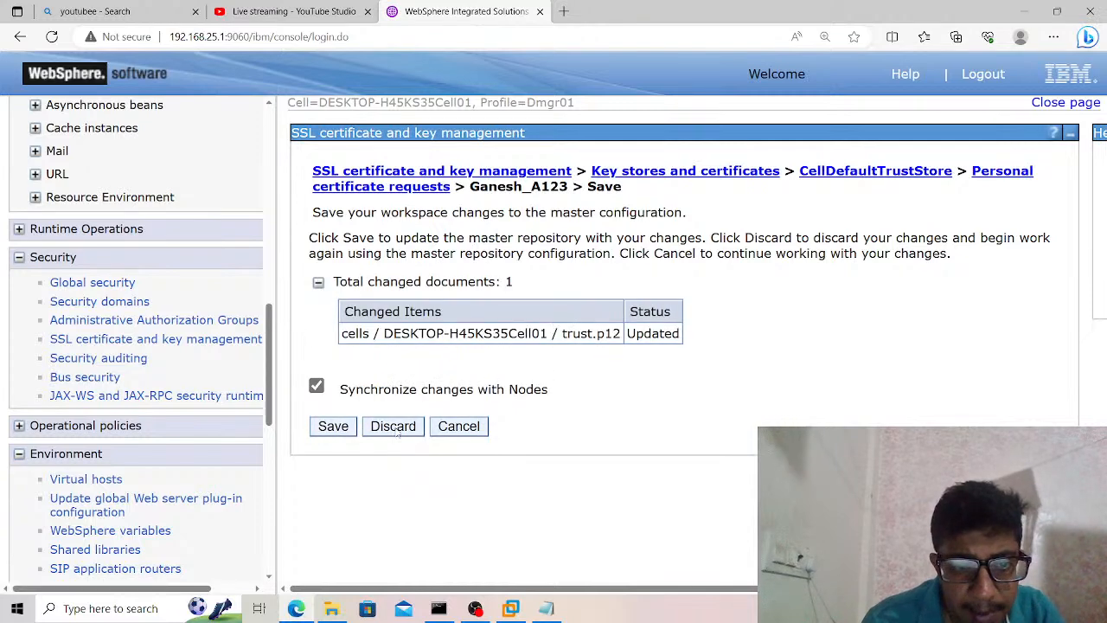
click(340, 431)
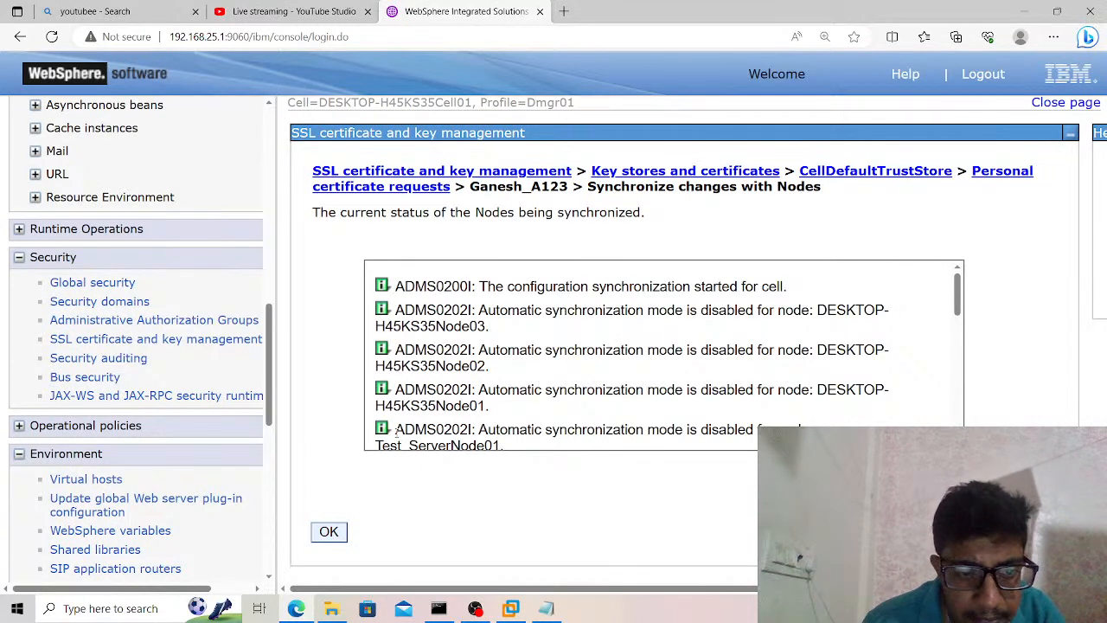
click(329, 532)
Switch to File Explorer, refresh the AppServer folder, and inspect the contents of the Personal CSR file before closing it.
click(331, 608)
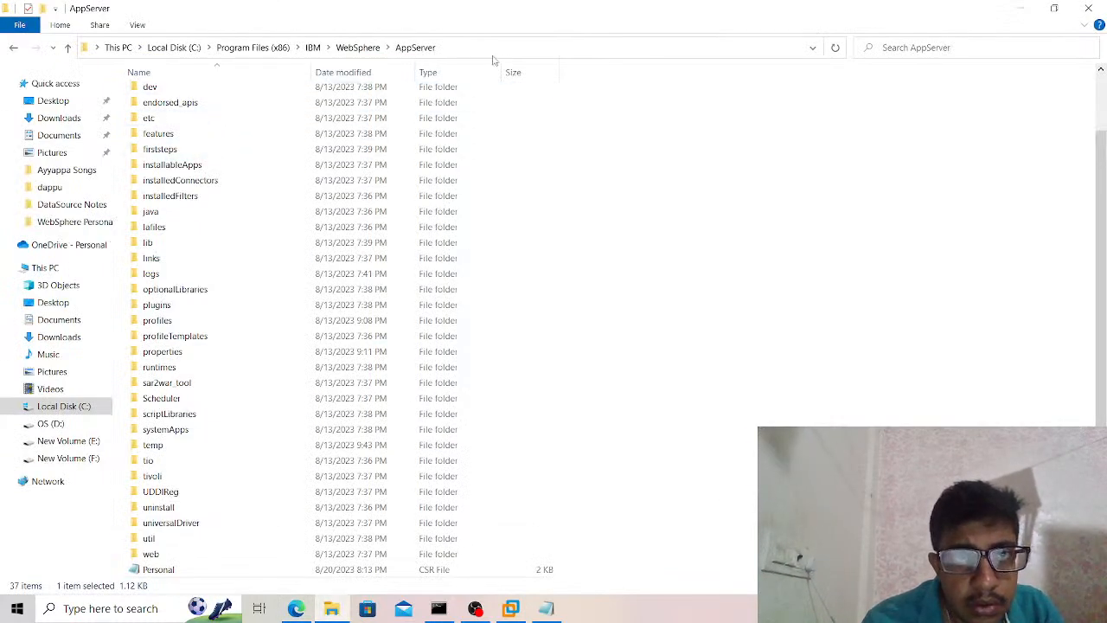
click(493, 56)
key(Return)
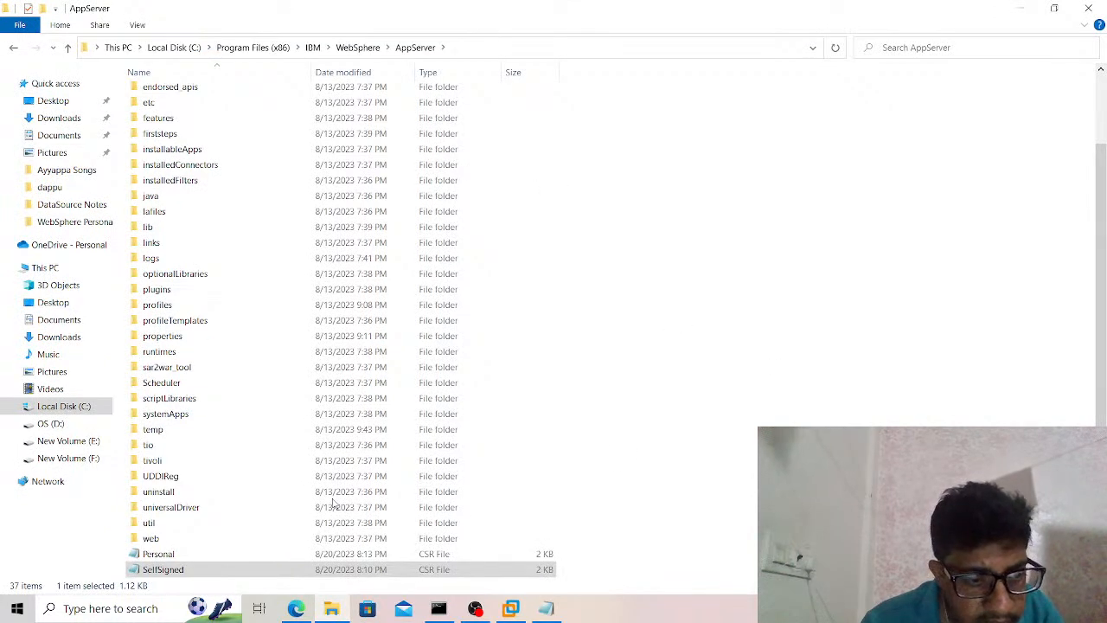
click(161, 558)
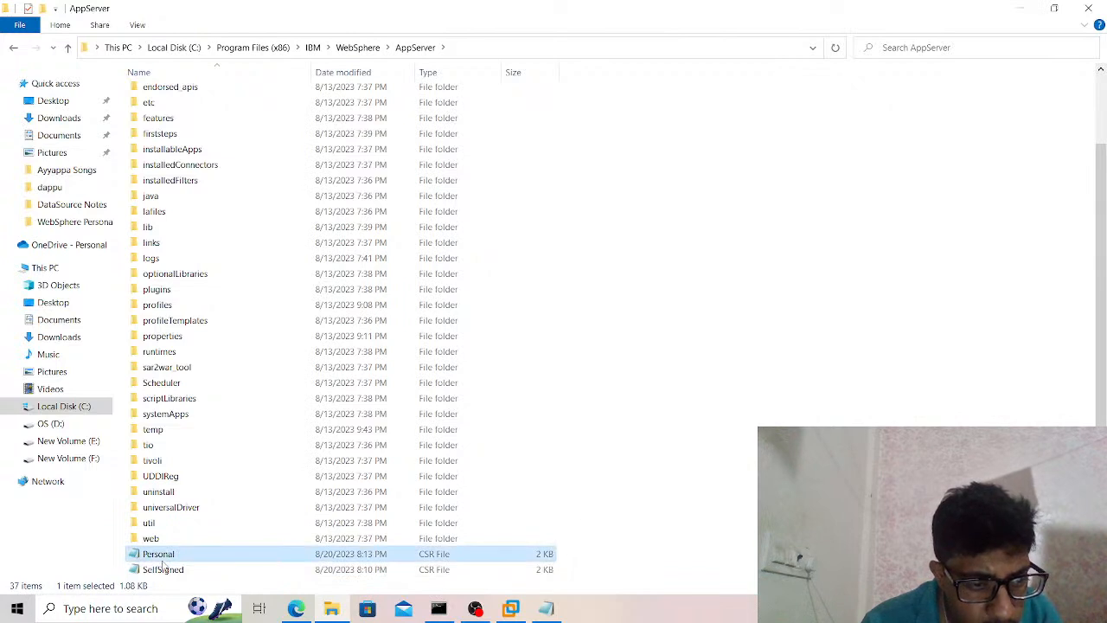
double_click(181, 555)
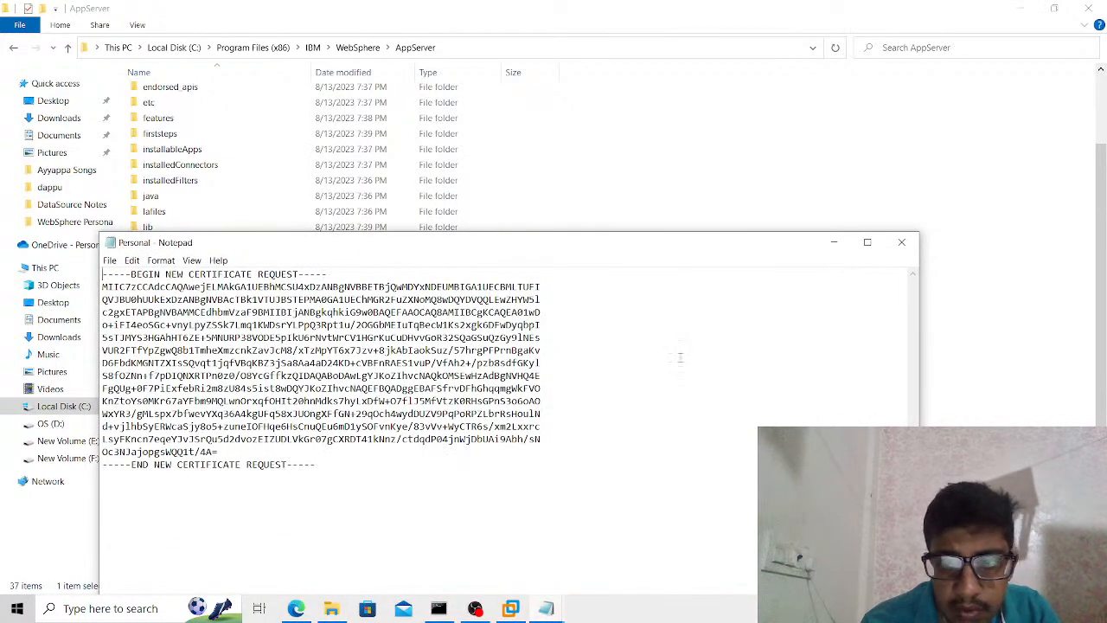
click(901, 242)
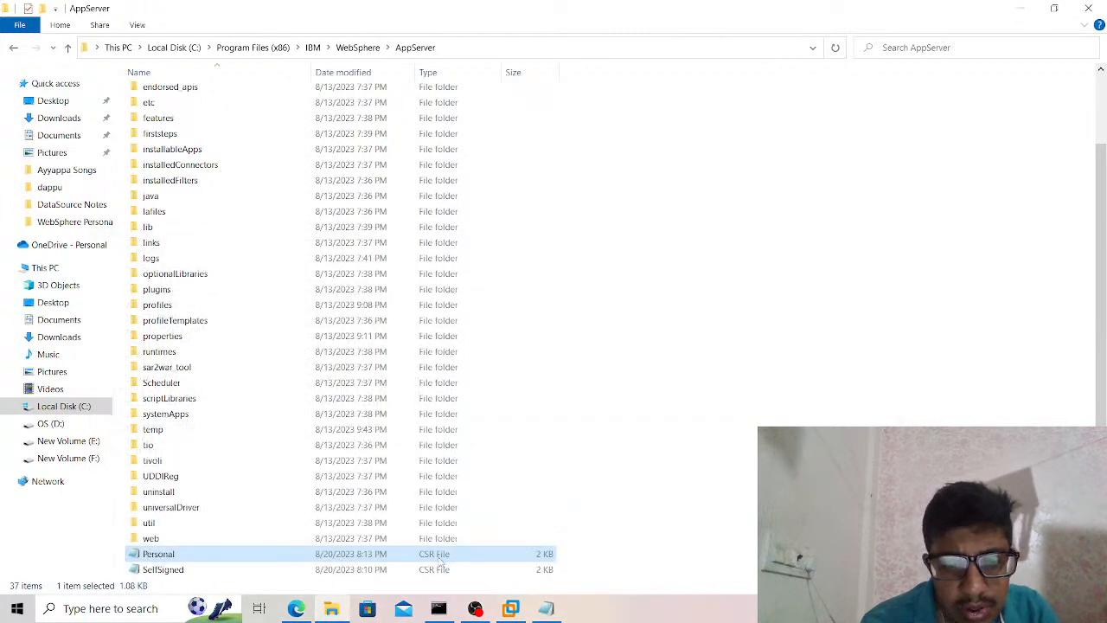
Switch to VMware Workstation and start the IBM virtual machine, agreeing to connect virtual device ide1:0 at every power-on.
mouse_move(296, 608)
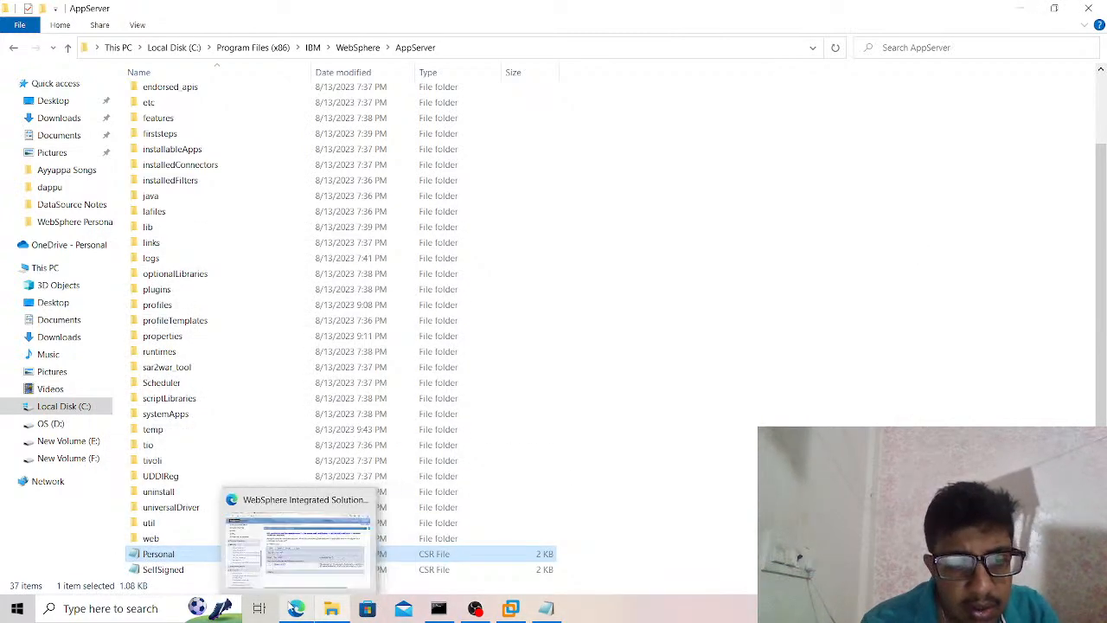
click(299, 540)
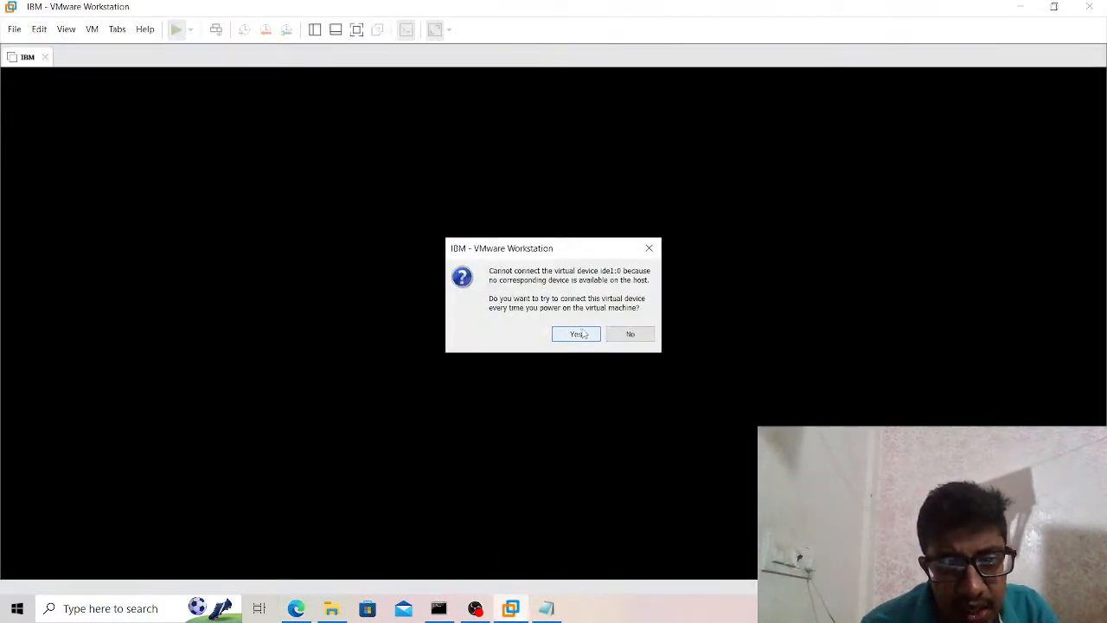
click(576, 334)
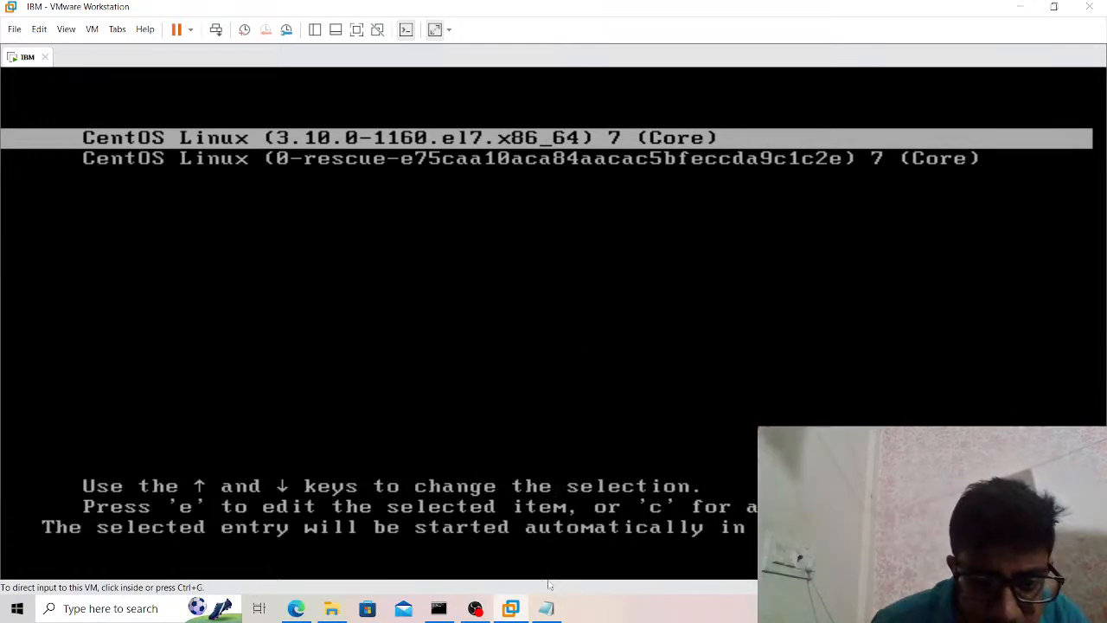
Close the Sql Server DataSource (22.2.2022) notes and the AppServer folder window.
click(546, 608)
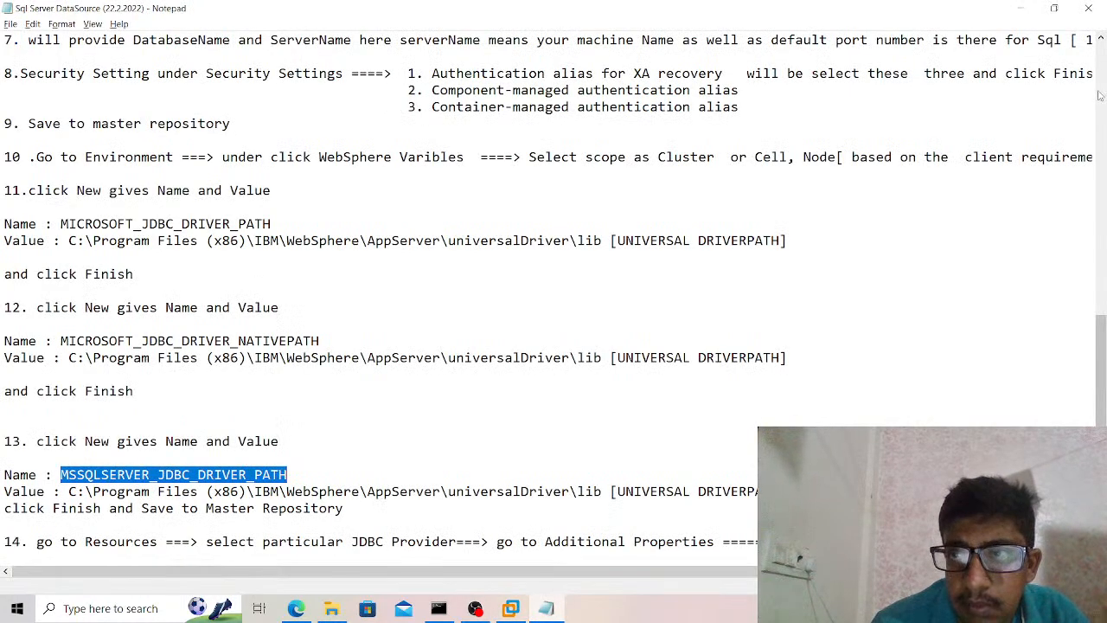
click(1089, 8)
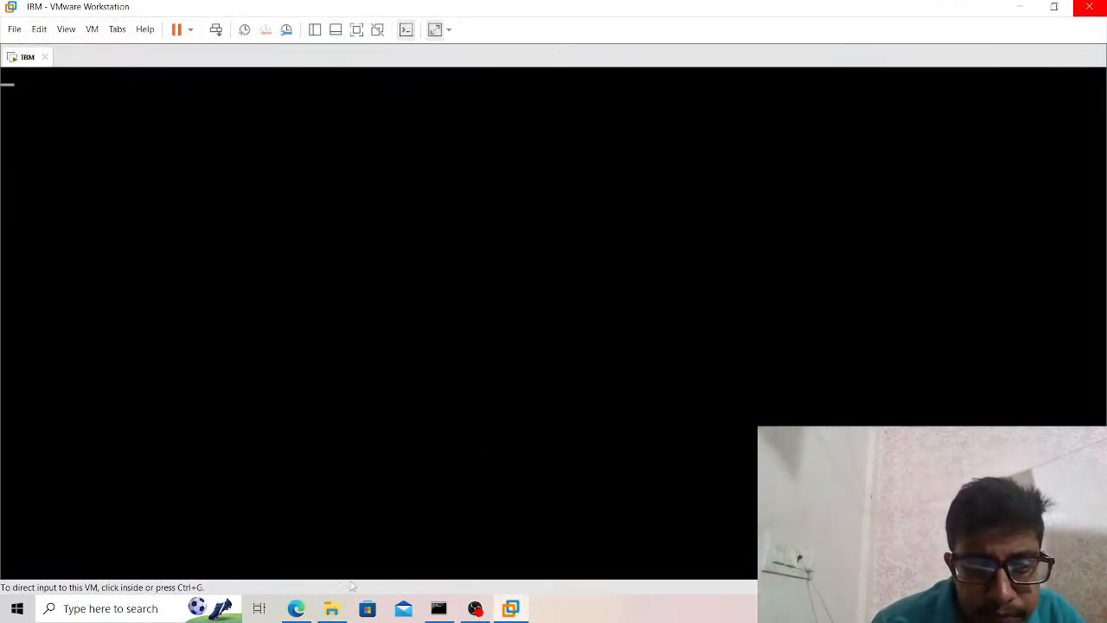
click(334, 608)
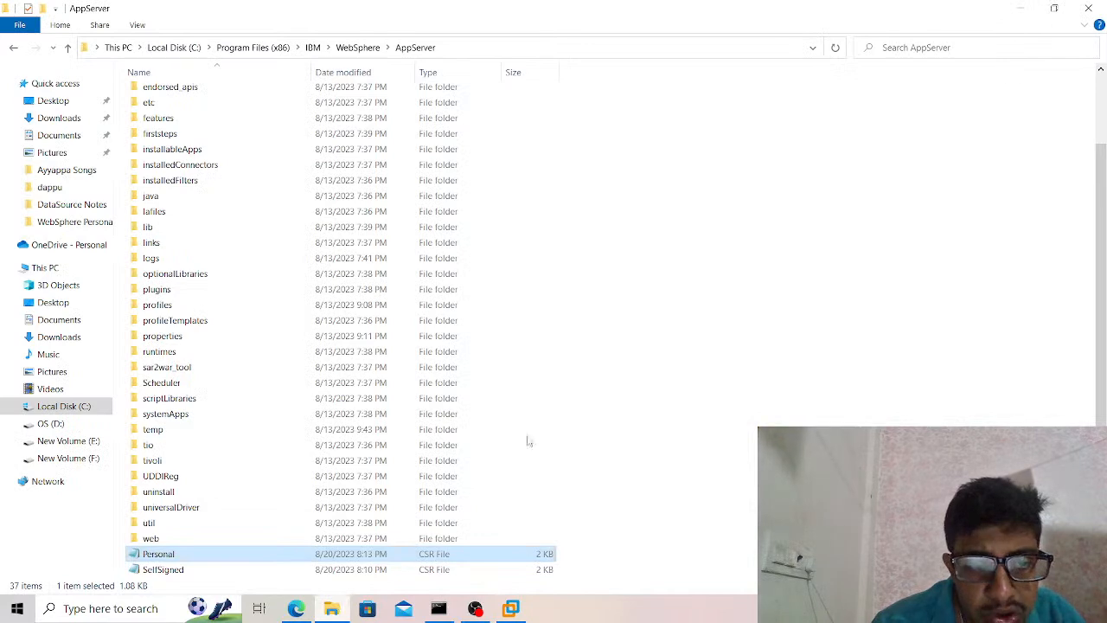
click(1091, 7)
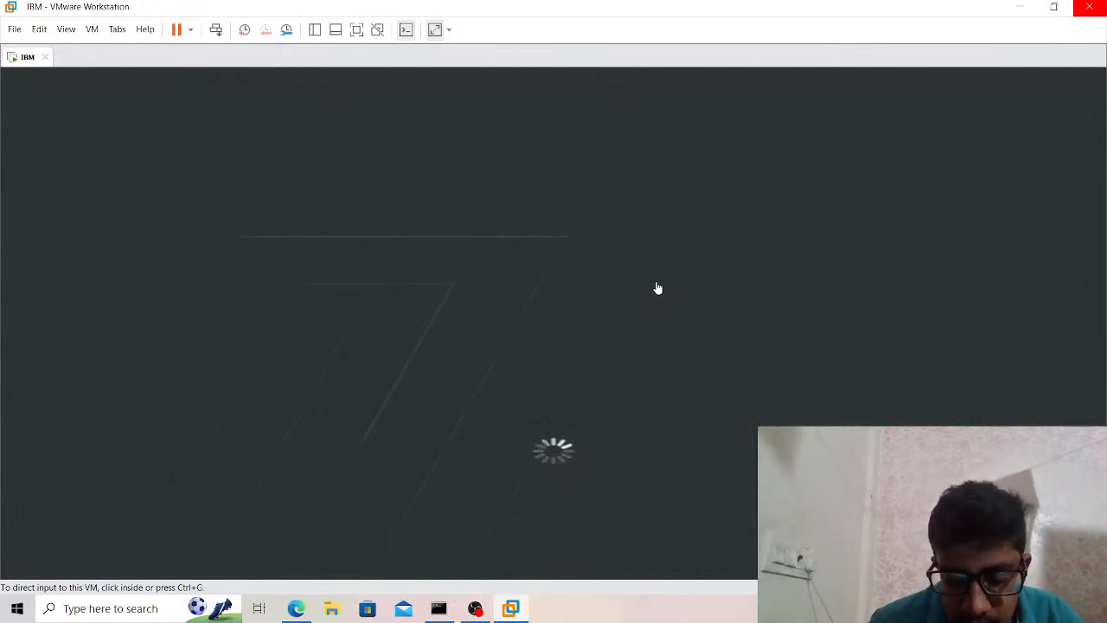
Browse in File Explorer to the WebSphere Personal Notes folder inside Softwares on New Volume (E:).
click(333, 610)
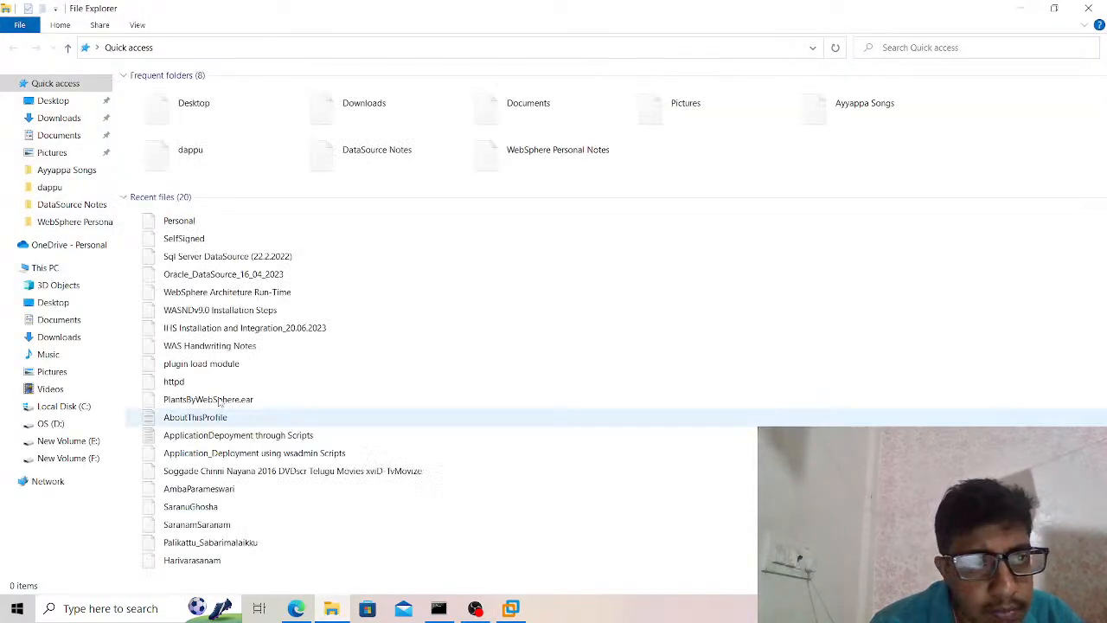
click(84, 442)
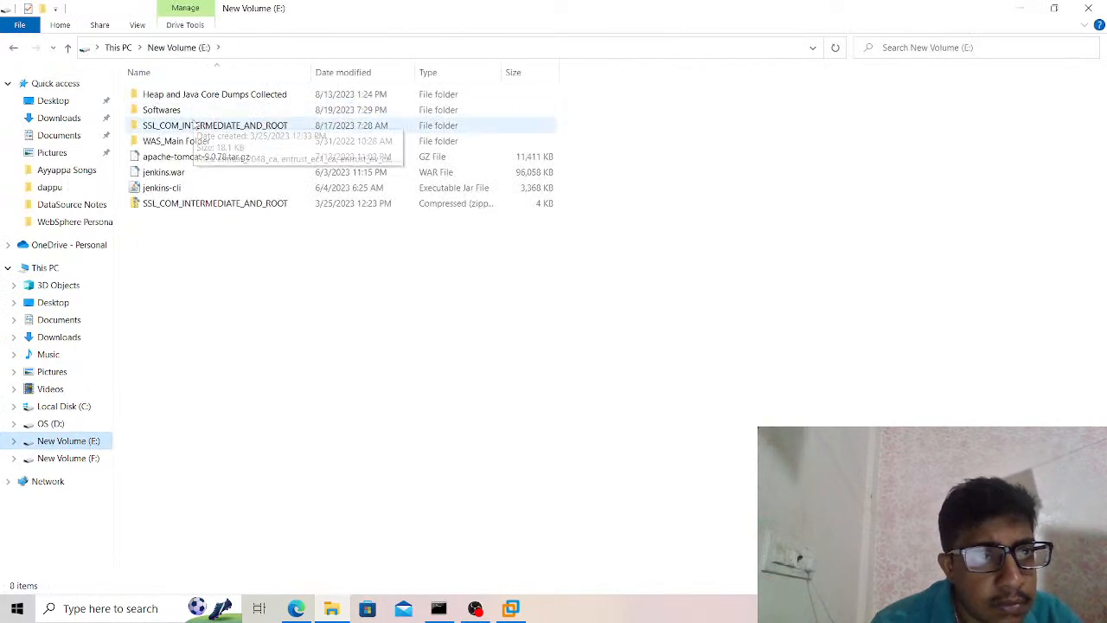
double_click(185, 110)
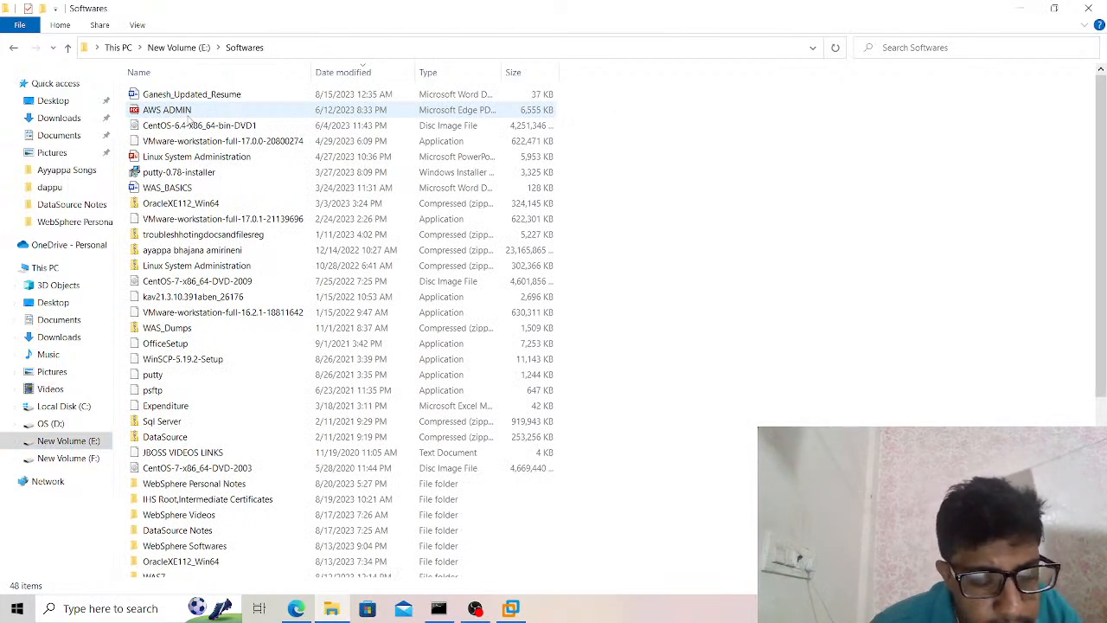
click(169, 188)
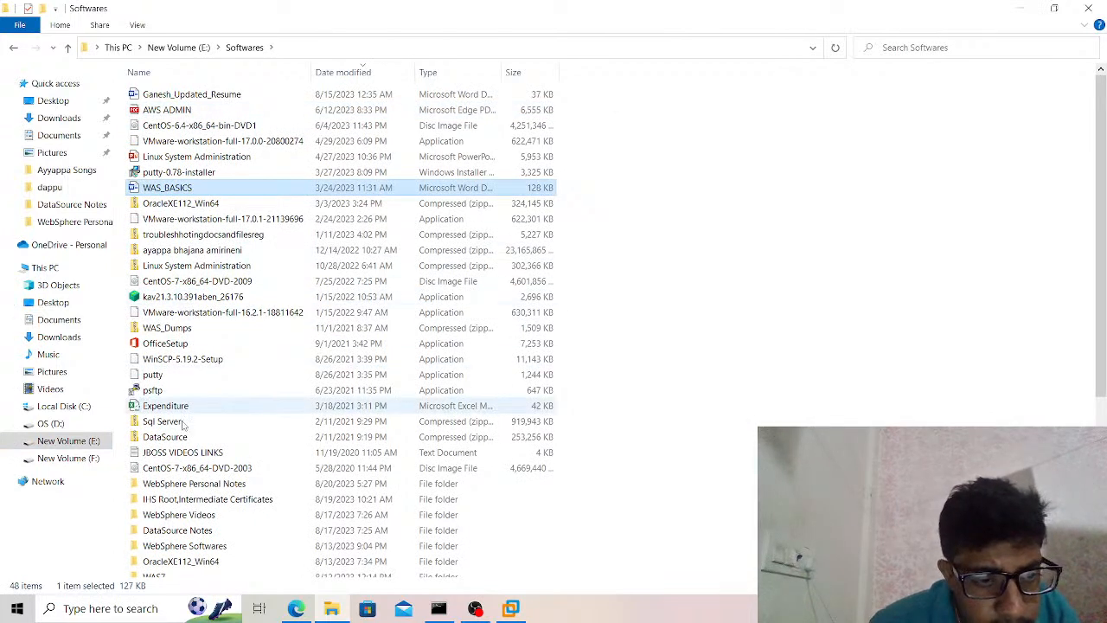
double_click(185, 484)
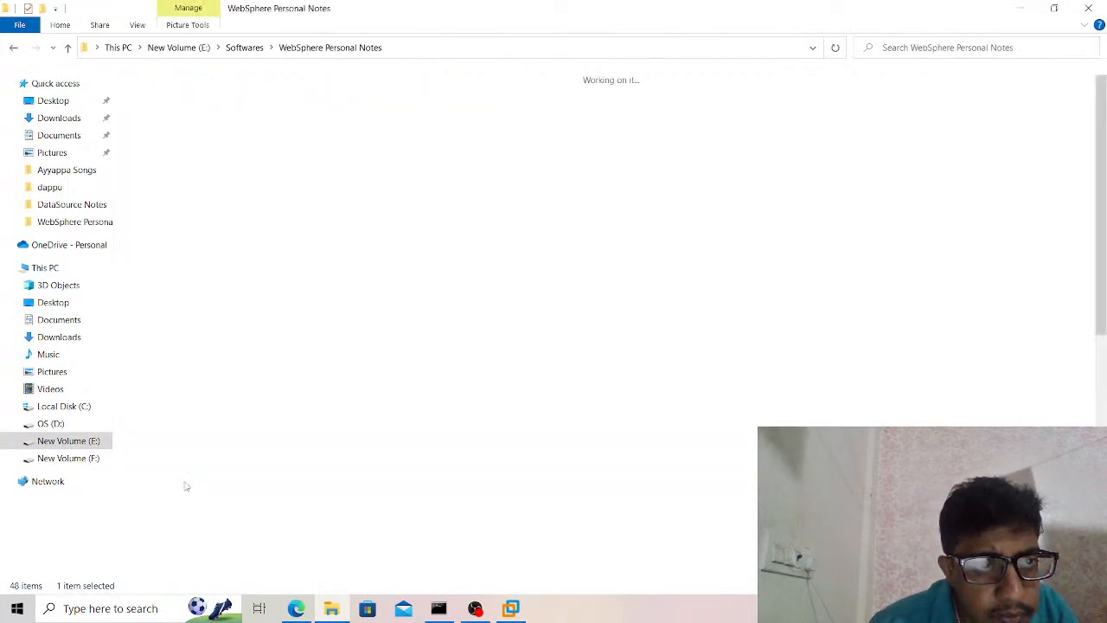
Find the SSLGSKCommands notes in the folder and open them in a maximized window.
key(g)
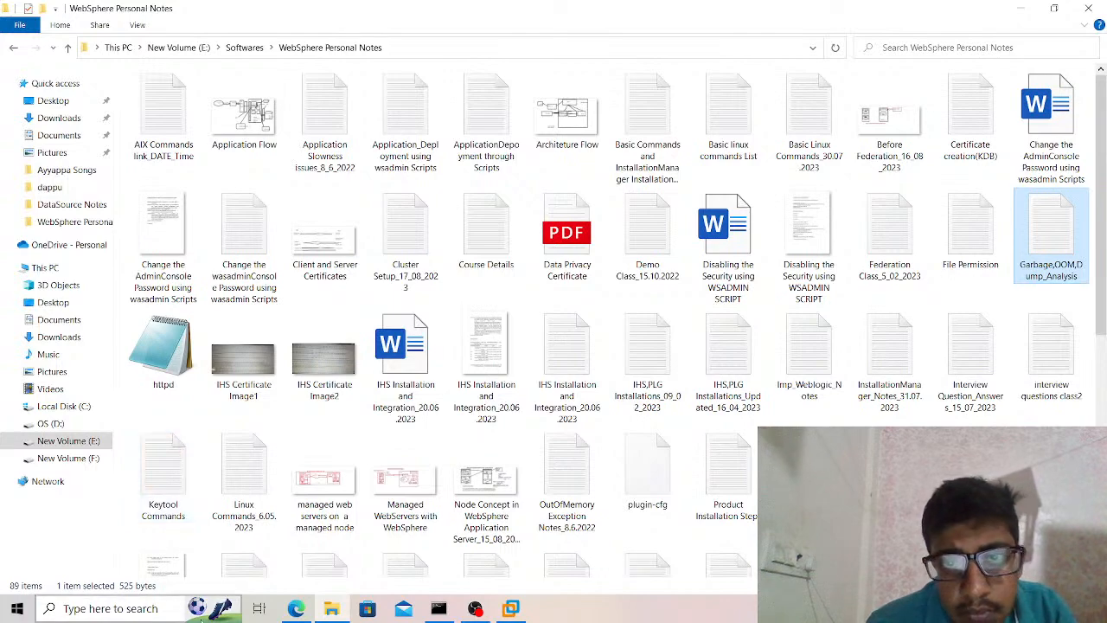
drag(1100, 299, 1091, 406)
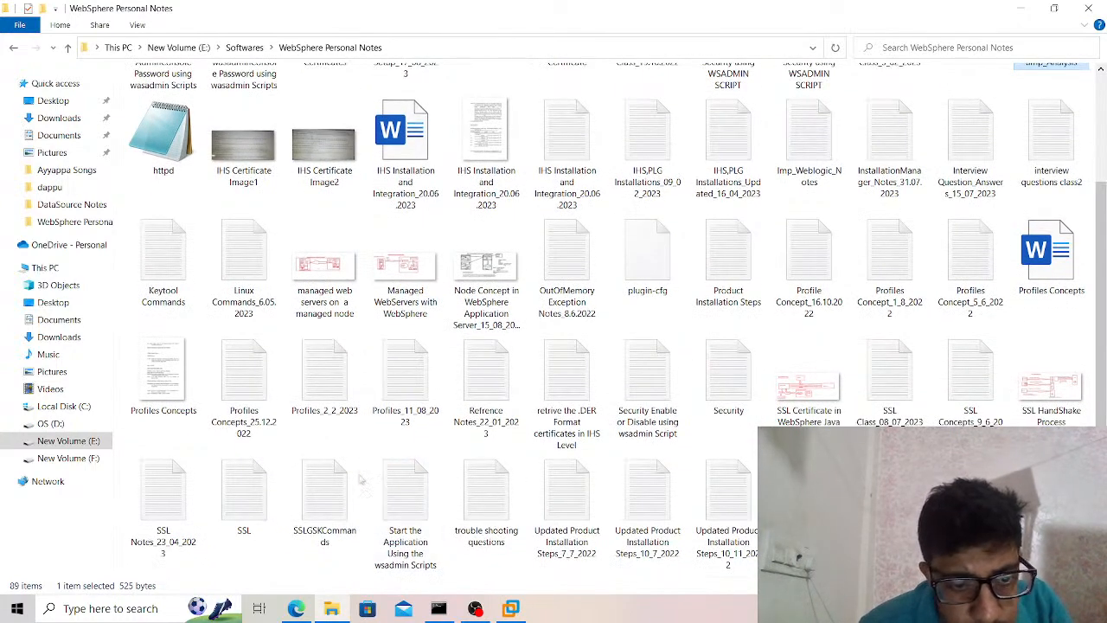
double_click(327, 517)
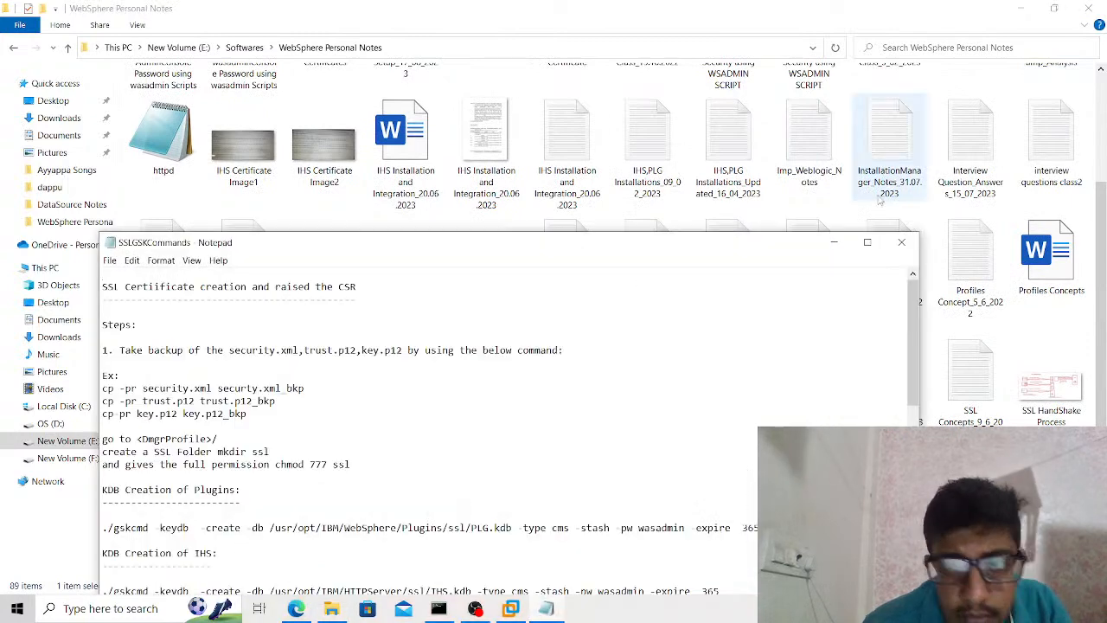
click(866, 243)
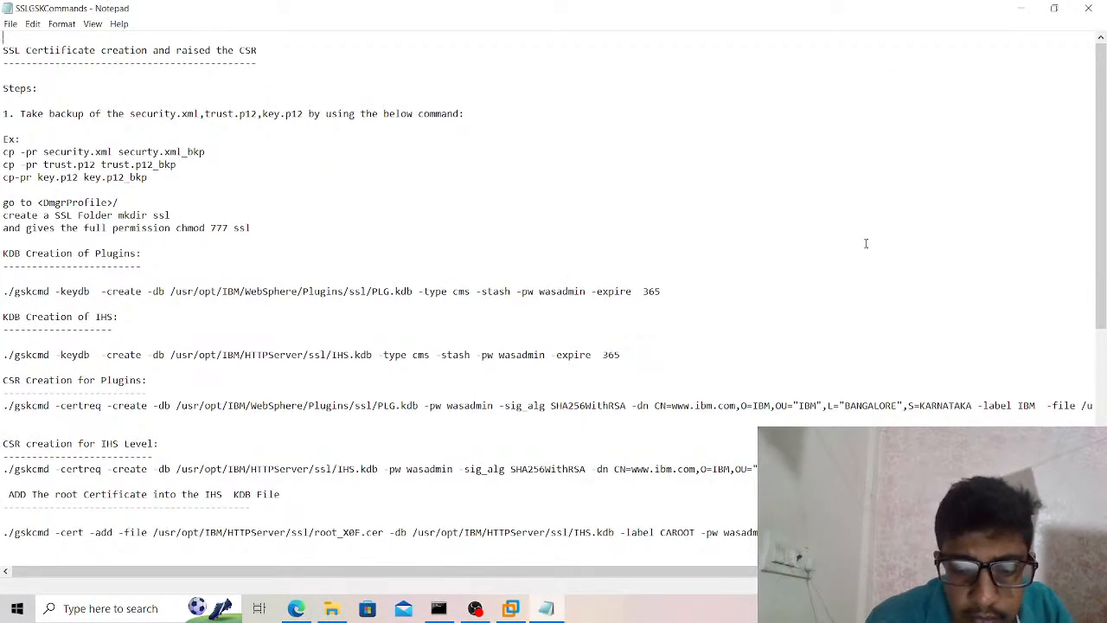
Enlarge the notes' text and read the instructions for backing up files, creating the ssl folder, and setting its permissions.
key(ctrl+plus)
key(ctrl+plus)
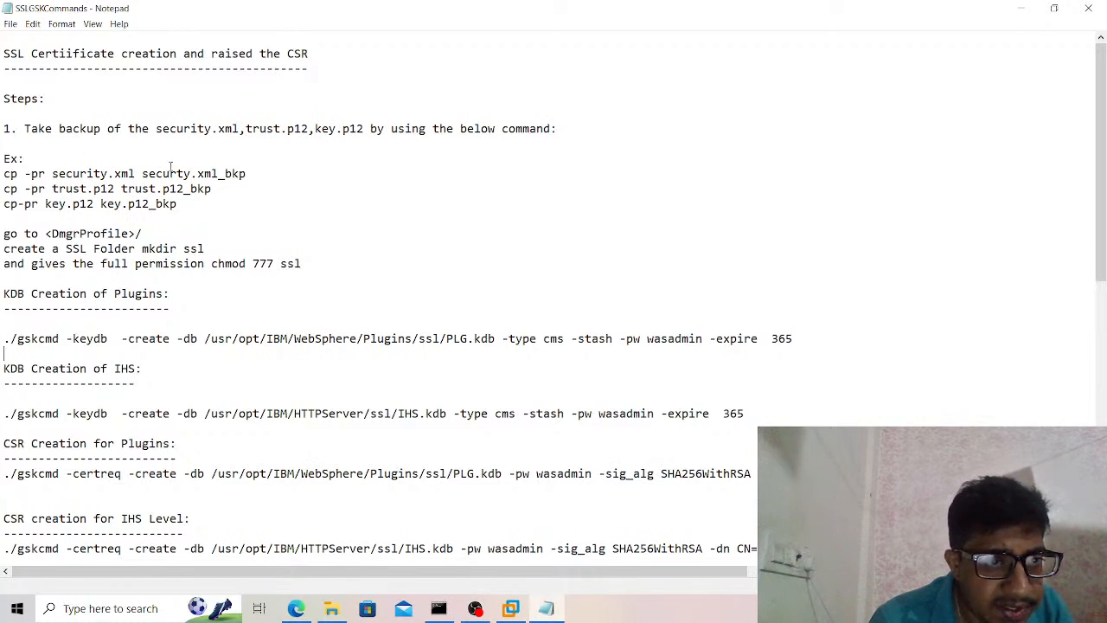
key(ctrl+plus)
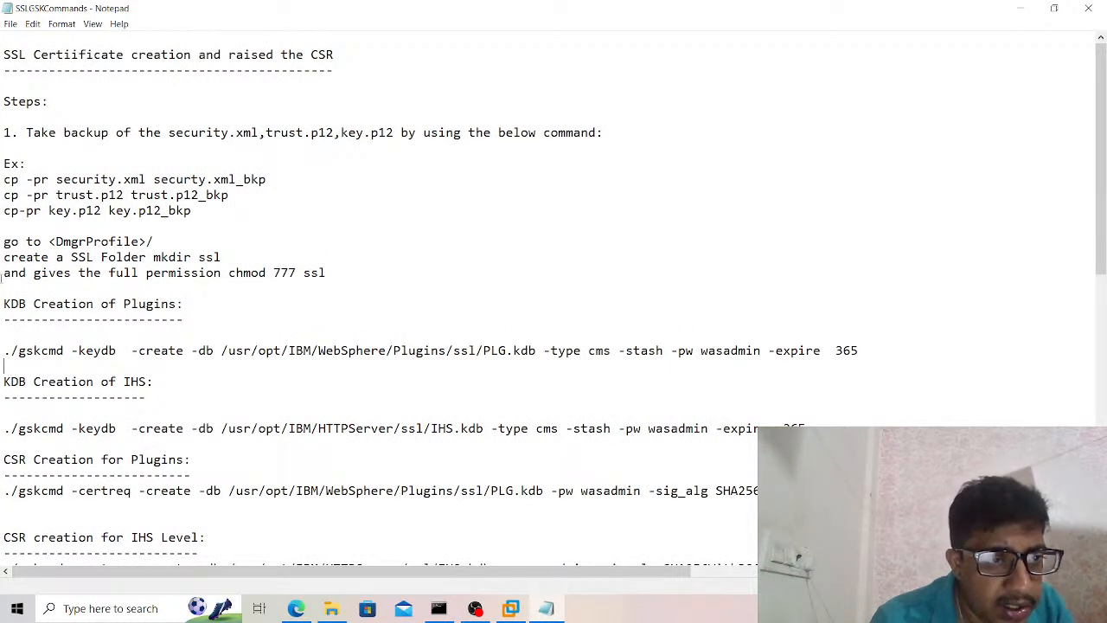
shift+click(350, 271)
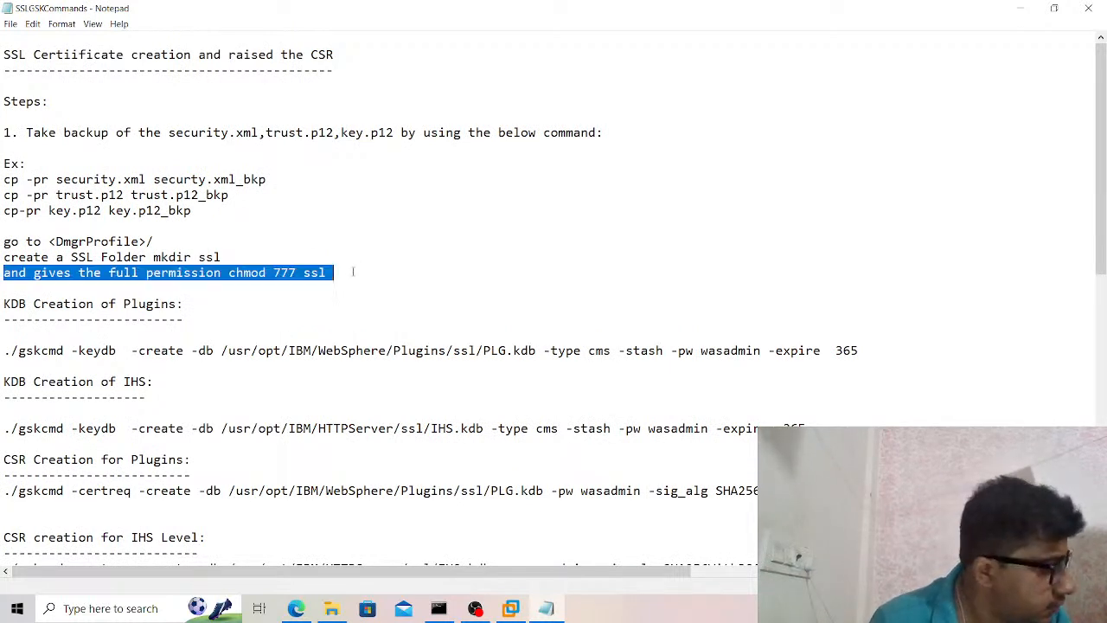
click(352, 272)
key(Down)
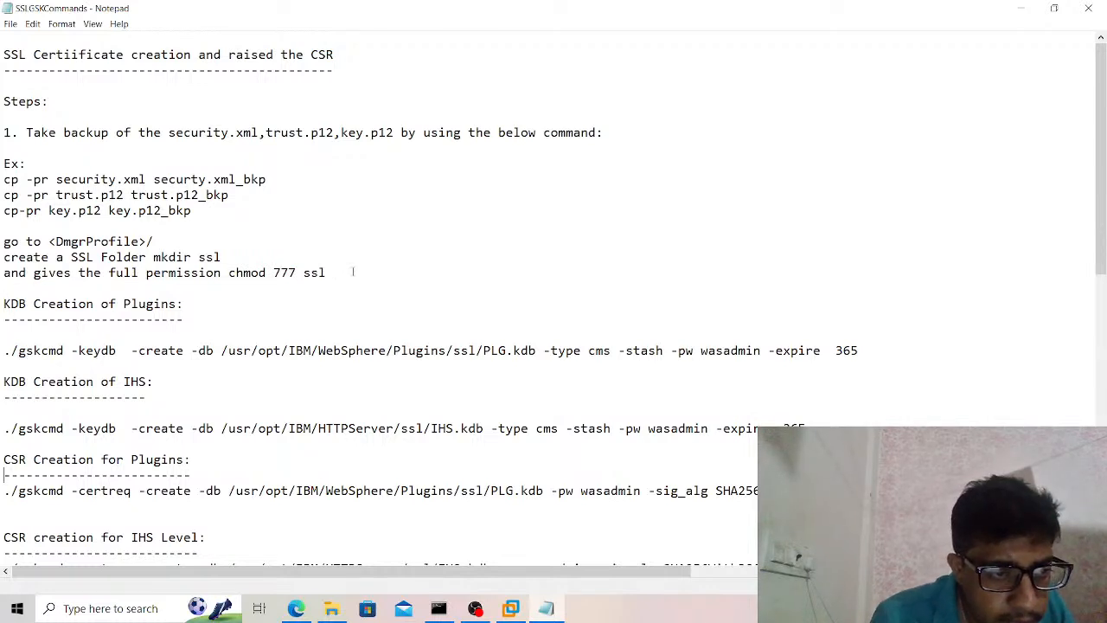
Read the gskcmd commands in the notes for creating certificate requests at the Plugins and IHS levels.
key(Down)
key(Down)
key(Down)
key(Down)
key(Down)
key(Down)
key(Down)
key(Down)
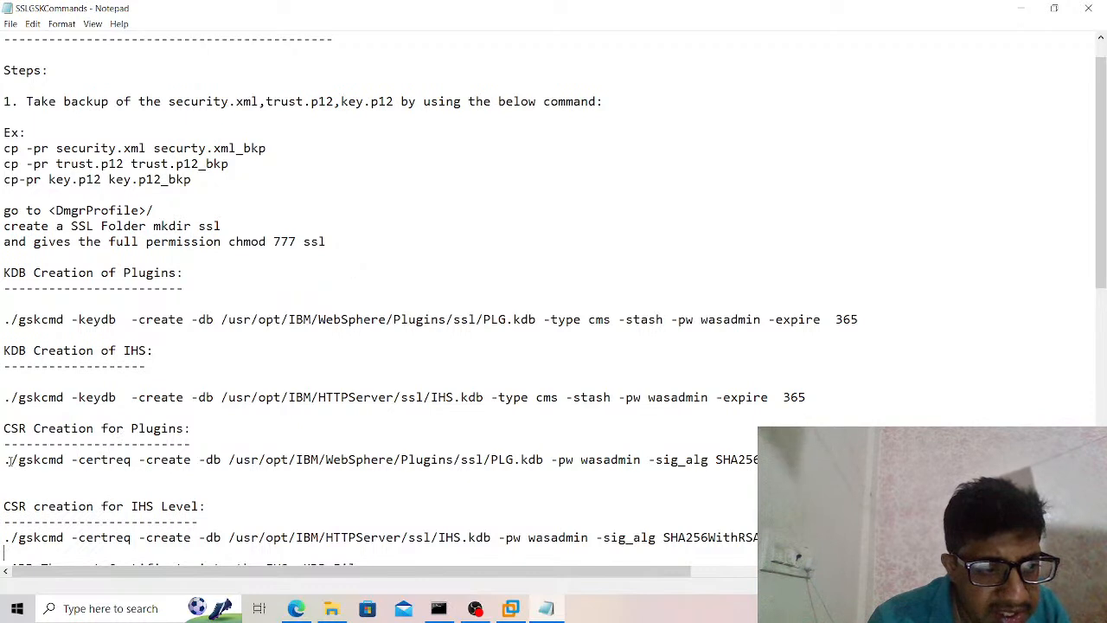
drag(9, 461, 604, 476)
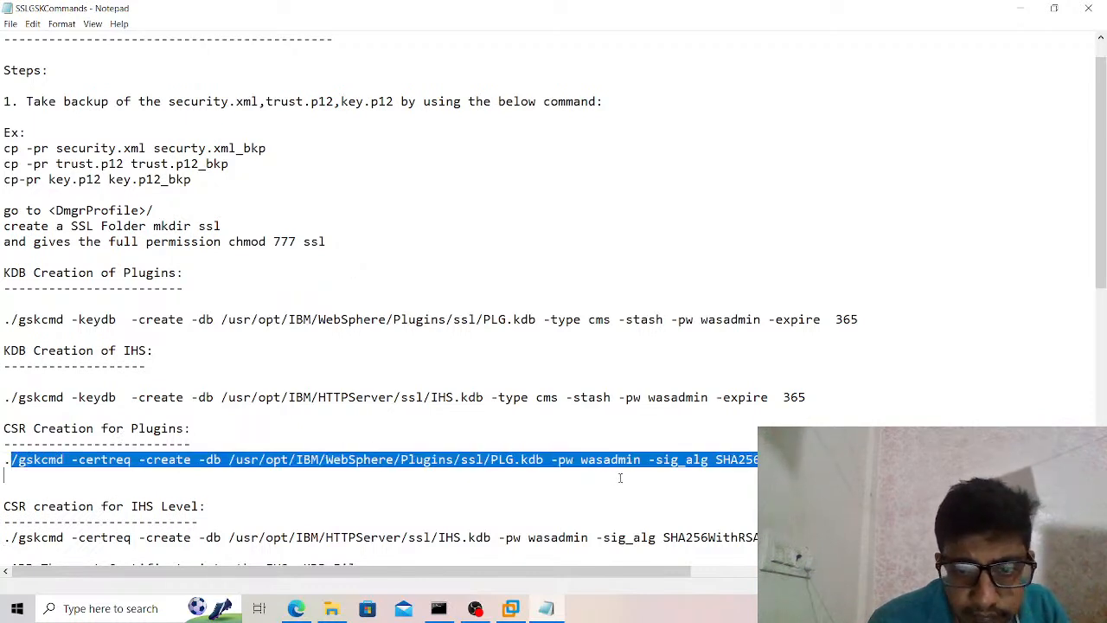
click(626, 478)
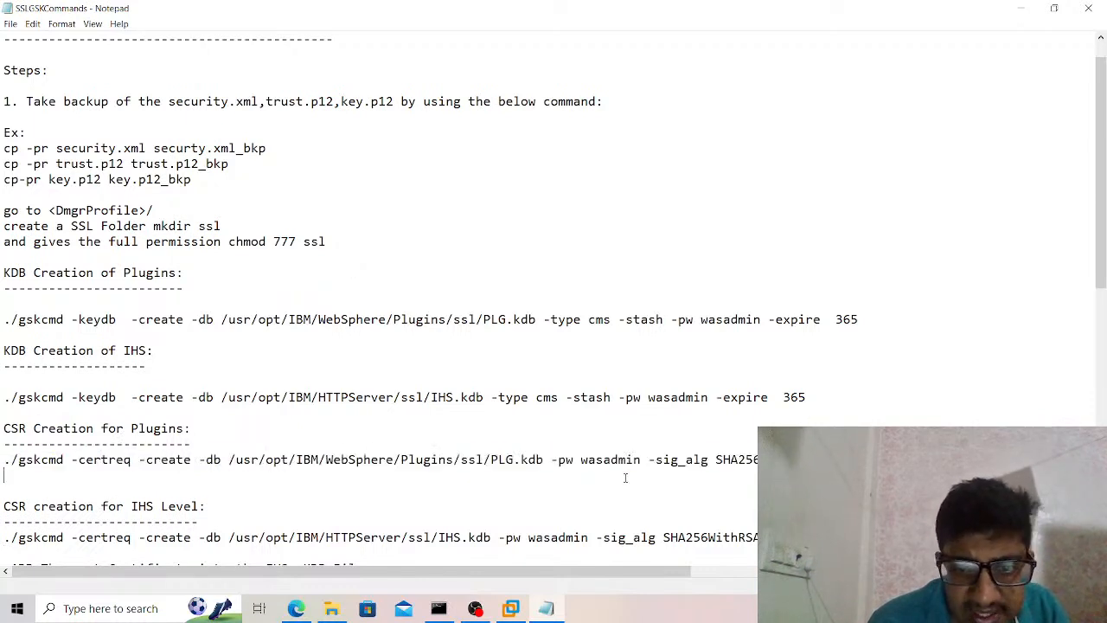
key(Down)
key(Down)
key(Down)
key(Down)
key(Down)
key(Down)
key(Down)
key(Down)
key(Down)
key(Down)
key(Down)
key(Down)
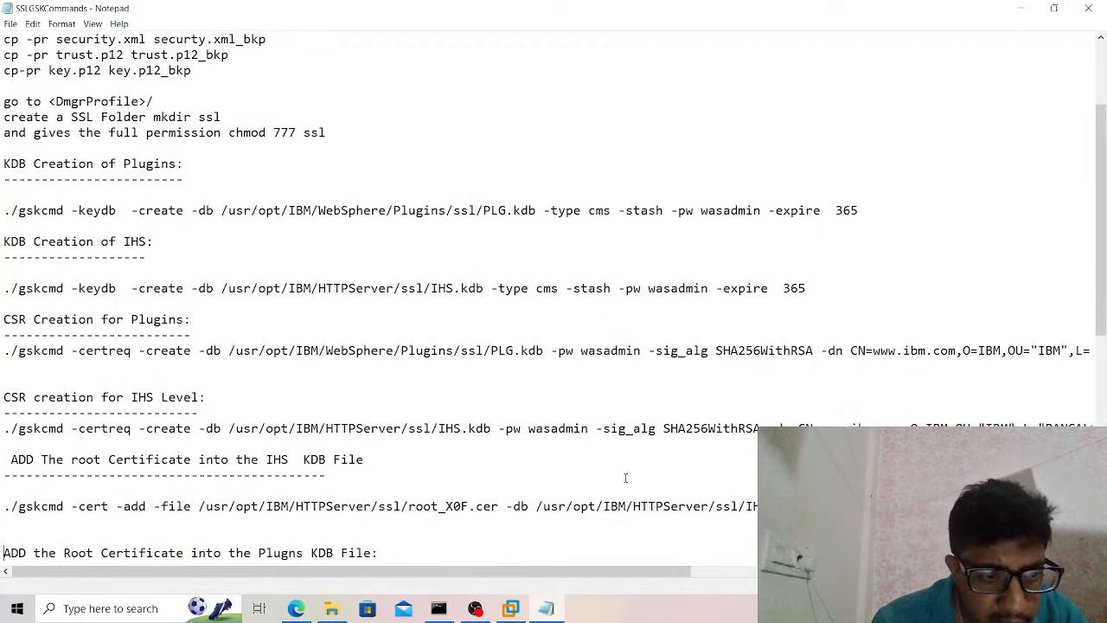
Read the commands for adding root and intermediate certificates to the KDB files and for changing the KDB password.
key(Down)
key(Down)
key(Down)
key(Down)
key(Down)
key(Down)
key(Down)
key(Down)
key(Down)
key(Down)
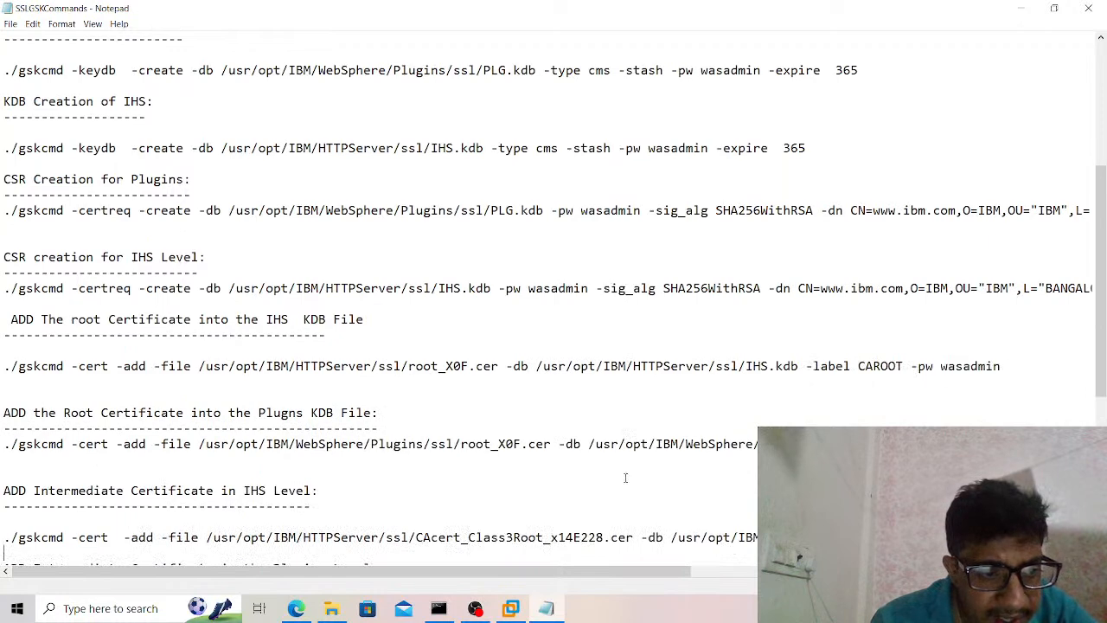
key(Down)
key(Down)
key(Down)
key(Down)
key(Down)
key(Down)
key(Down)
key(Down)
key(Down)
key(Down)
key(Down)
key(Down)
key(Down)
key(Down)
key(Down)
key(Down)
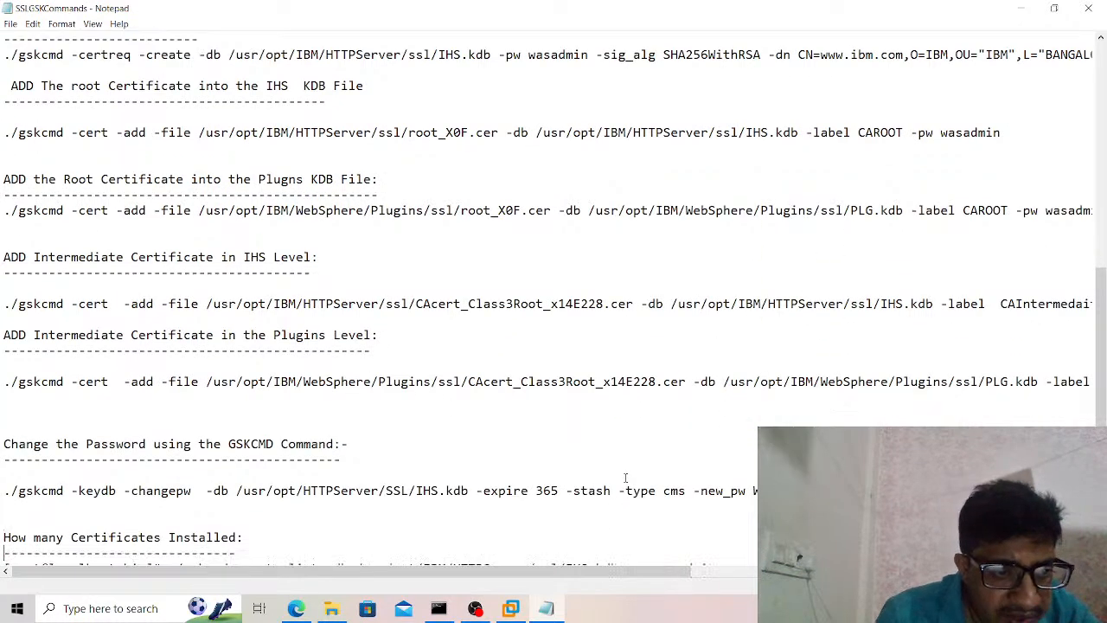
key(Down)
key(Down)
key(Down)
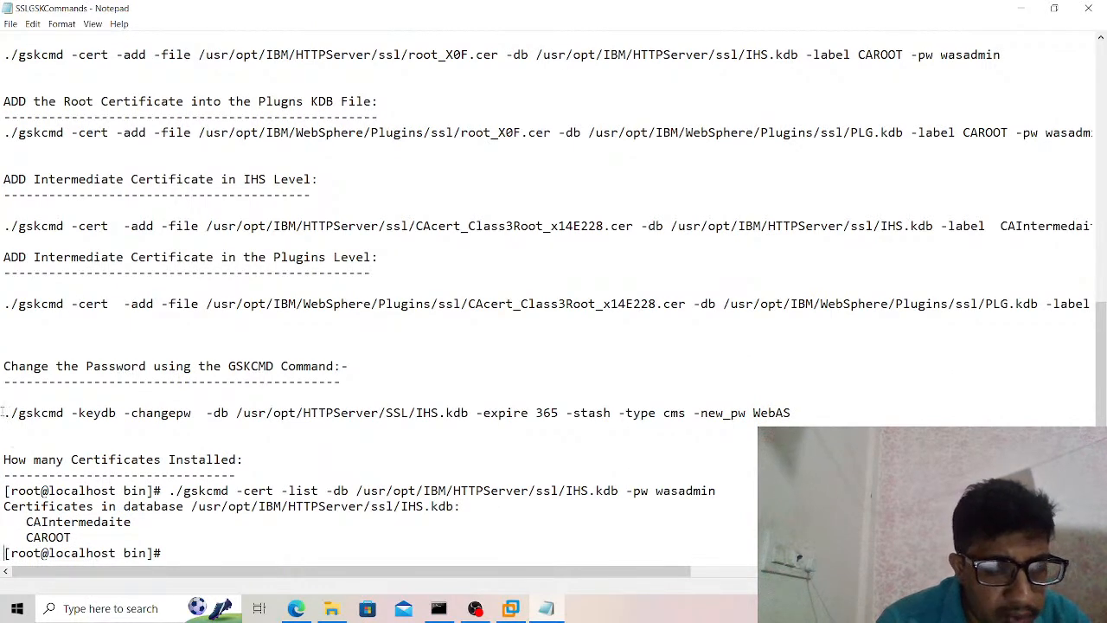
drag(3, 413, 791, 413)
click(623, 425)
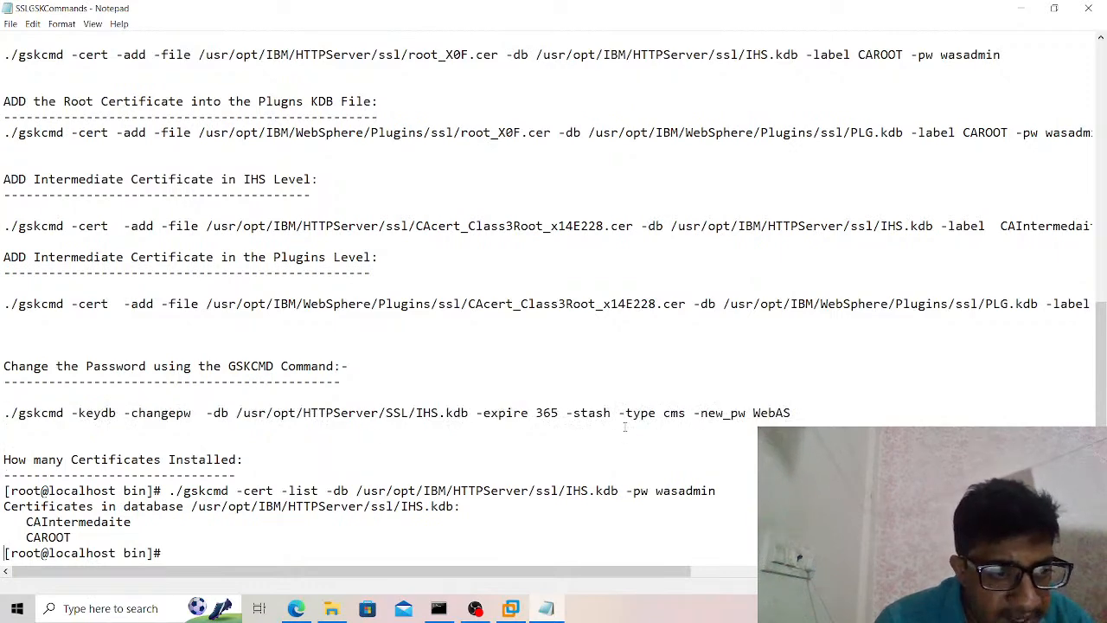
Check the end of the SSLGSKCommands notes and go back up to the CSR creation sections.
key(Return)
key(Return)
key(Return)
key(Up)
key(Up)
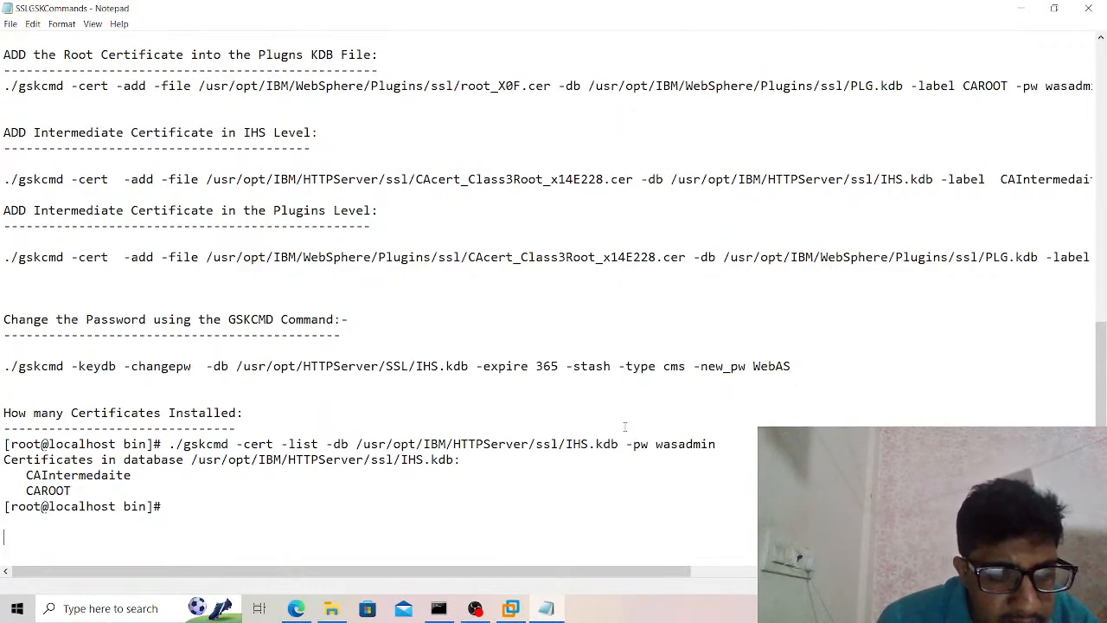
key(Up)
key(Up)
key(Up)
key(Up)
key(Up)
key(Up)
key(Up)
key(Up)
key(Up)
key(Up)
key(Up)
key(Up)
key(Up)
key(Up)
key(Up)
key(Up)
key(Up)
key(Up)
key(Up)
key(Up)
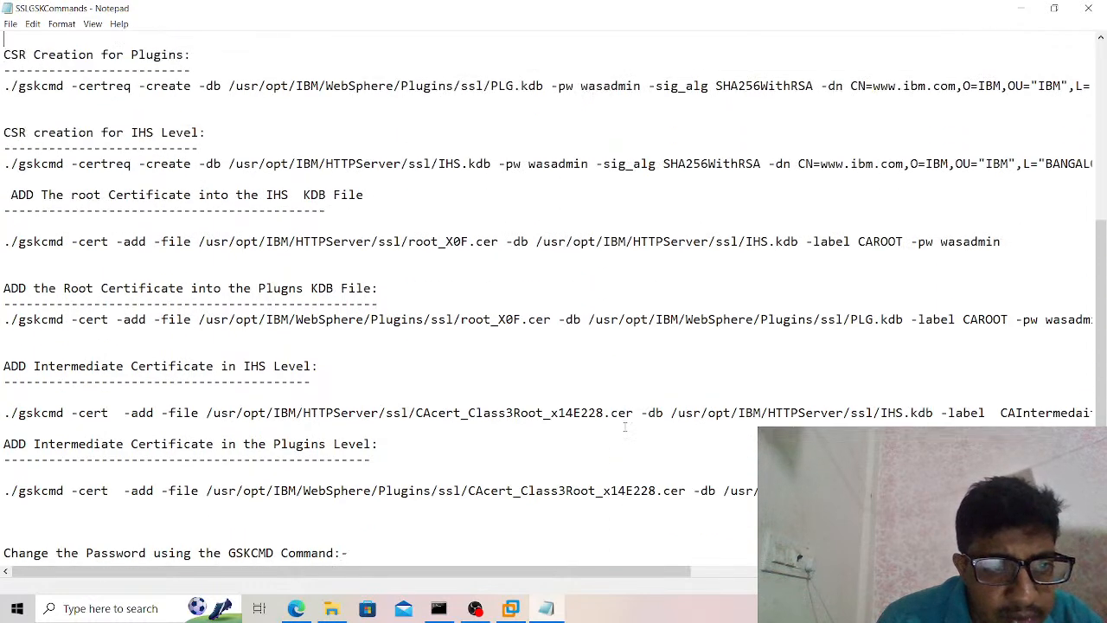
key(Up)
key(Up)
key(Down)
key(Down)
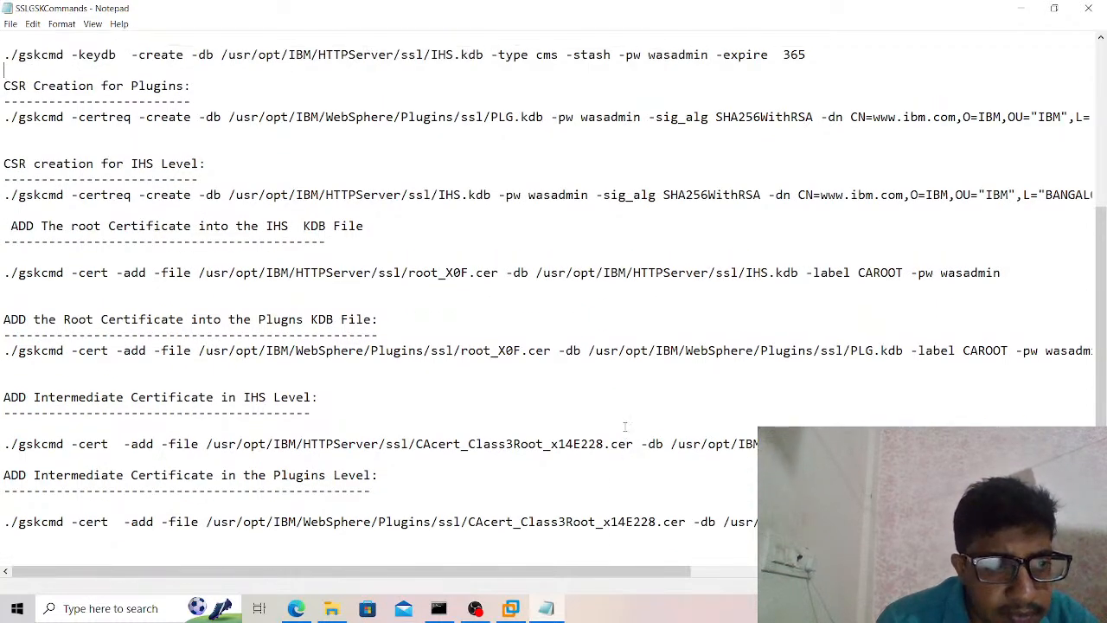
Review the notes from the root certificate commands through the password change command to the installed certificates listing.
key(Down)
key(Down)
key(Down)
key(Down)
key(Down)
key(Down)
key(Down)
key(Down)
key(Down)
key(Down)
key(Down)
key(Down)
key(Down)
key(Down)
key(Down)
key(Down)
key(Down)
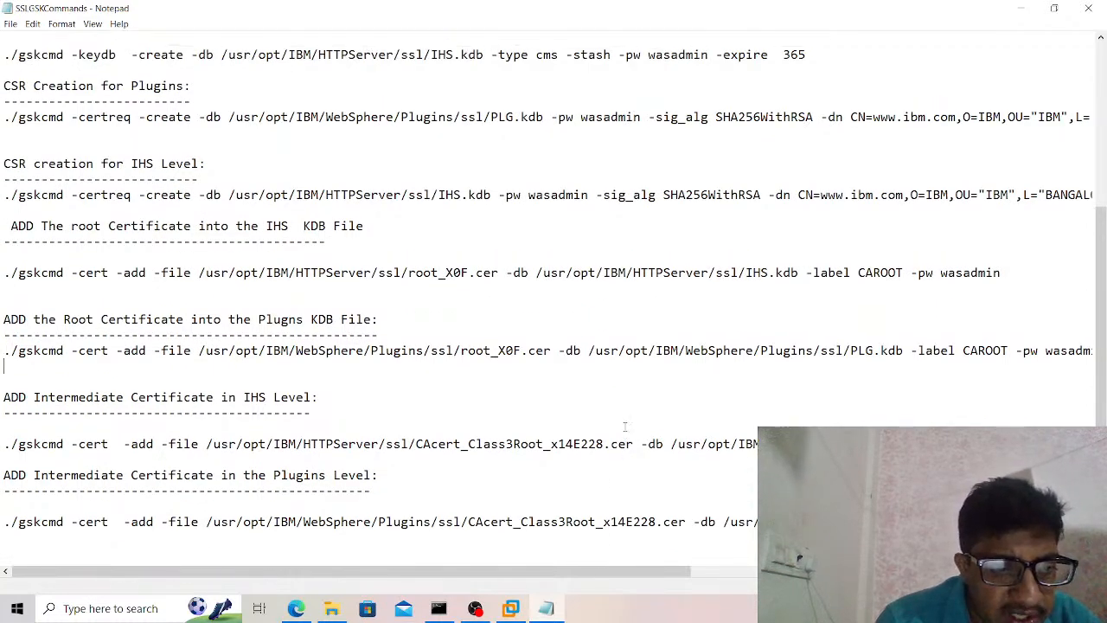
key(Down)
key(Down)
key(Down)
key(Down)
key(Down)
key(Down)
key(Down)
key(Down)
key(Down)
key(Down)
key(Down)
key(Down)
key(Down)
key(Down)
key(Down)
key(Down)
key(Down)
key(Down)
key(Down)
key(Down)
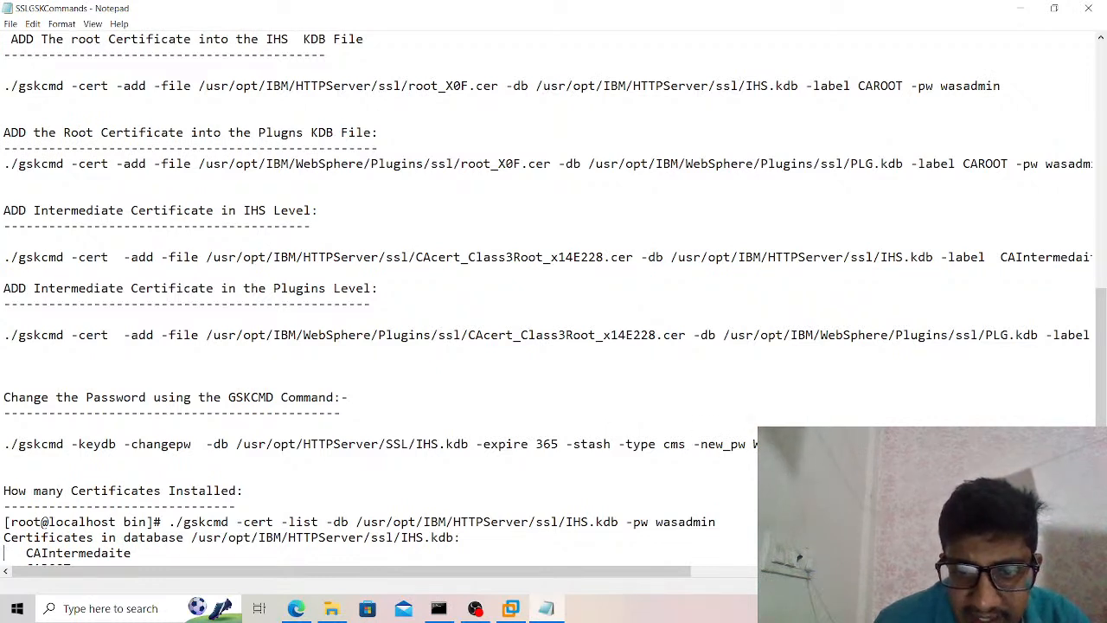
drag(663, 444, 681, 446)
click(680, 446)
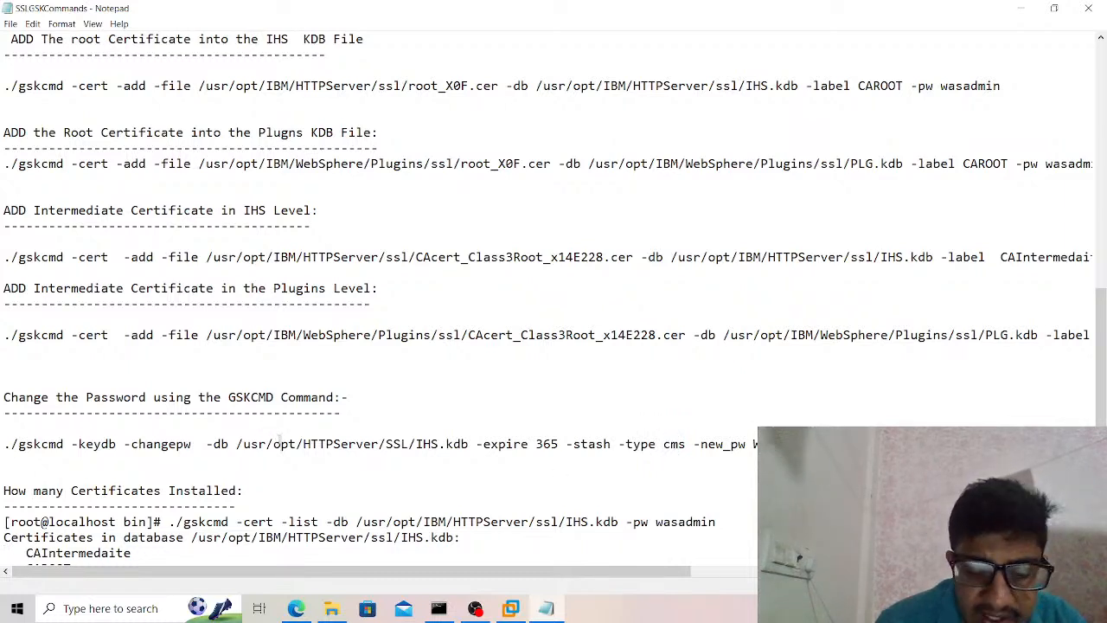
key(Down)
key(Down)
key(Down)
key(Down)
key(Down)
key(Down)
key(Down)
key(Down)
key(Down)
key(Down)
key(Down)
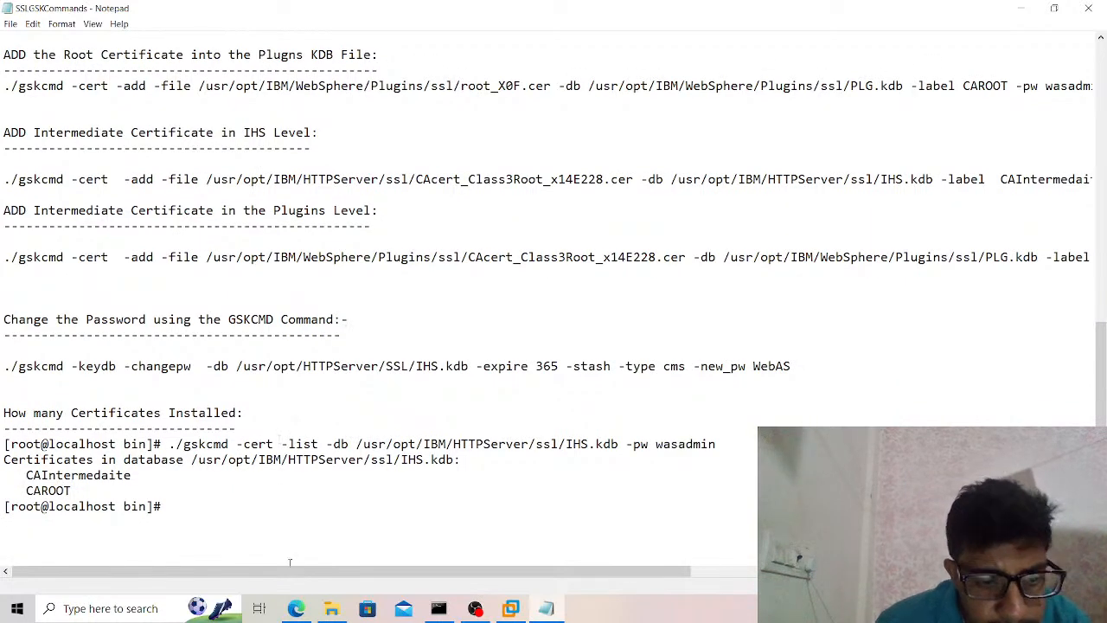
Open the View KDB Password in HTTPServer notes from the WebSphere Personal Notes folder in a maximized window and enlarge the text.
click(331, 608)
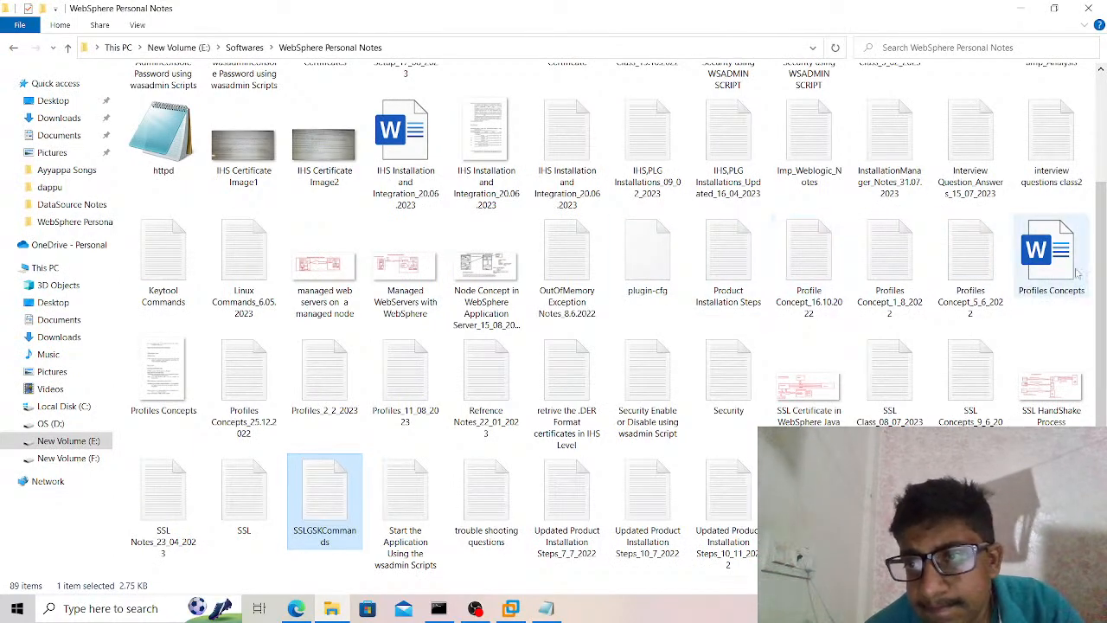
drag(1103, 290, 1086, 383)
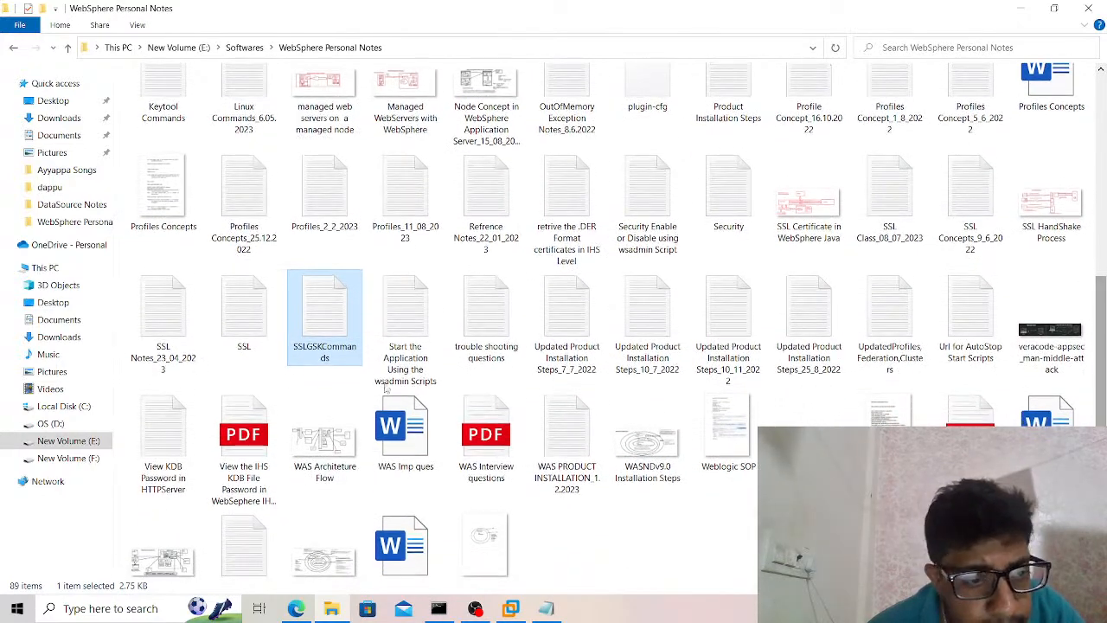
double_click(182, 458)
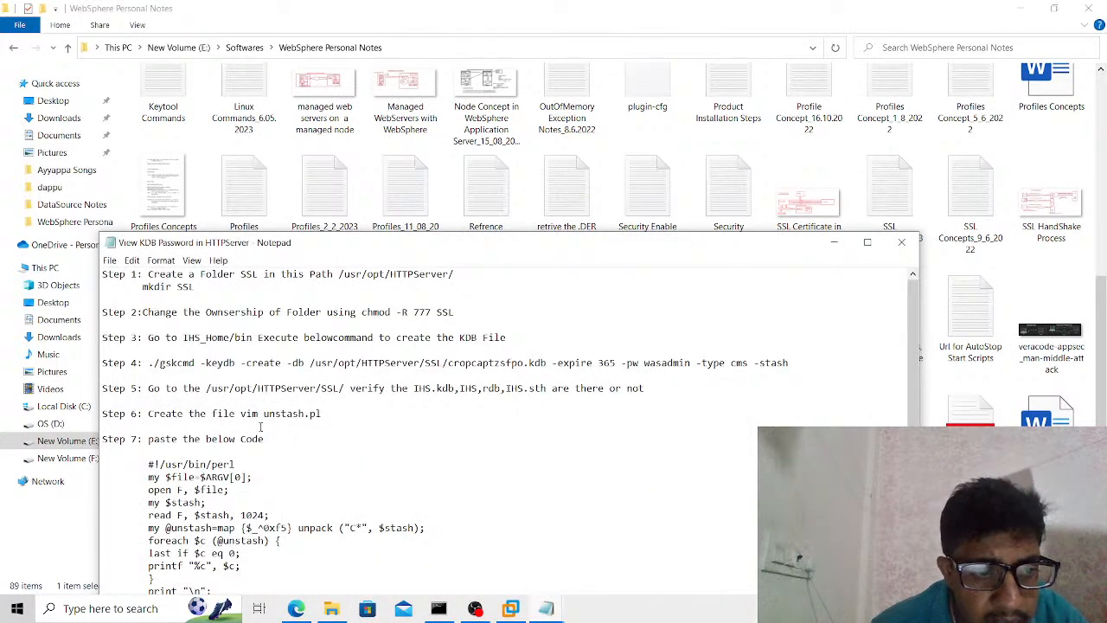
click(866, 242)
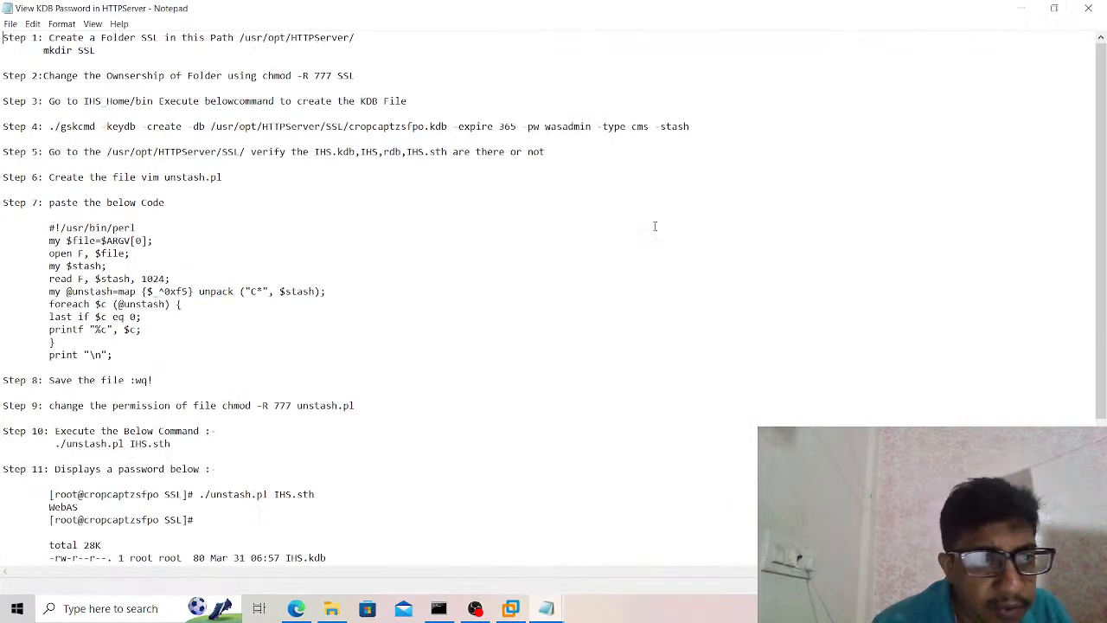
ctrl+scroll(620, 225, up, 2)
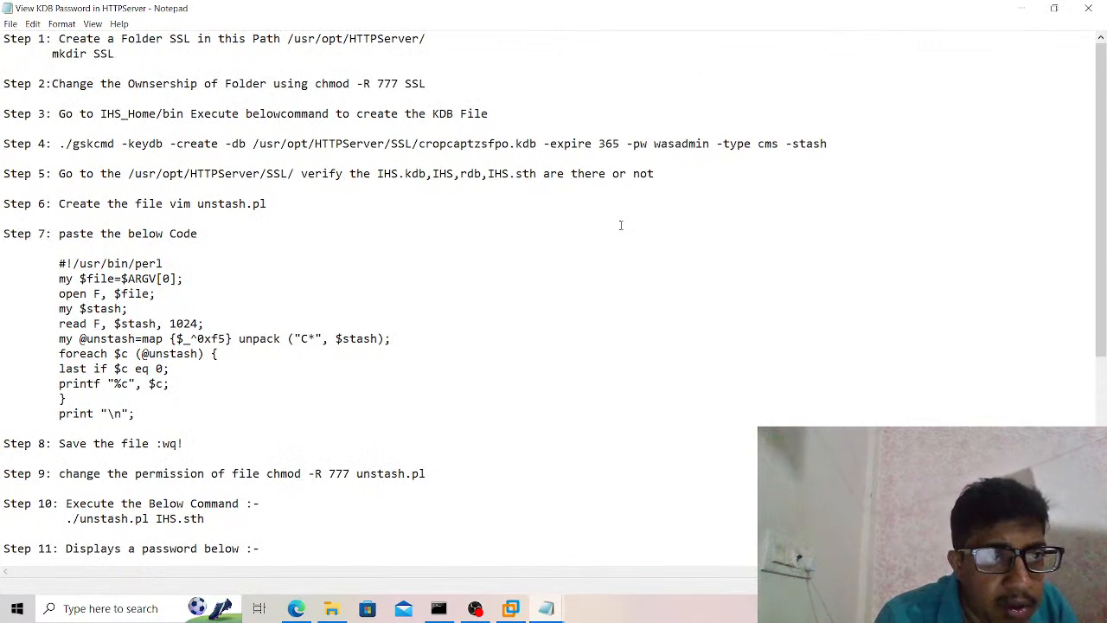
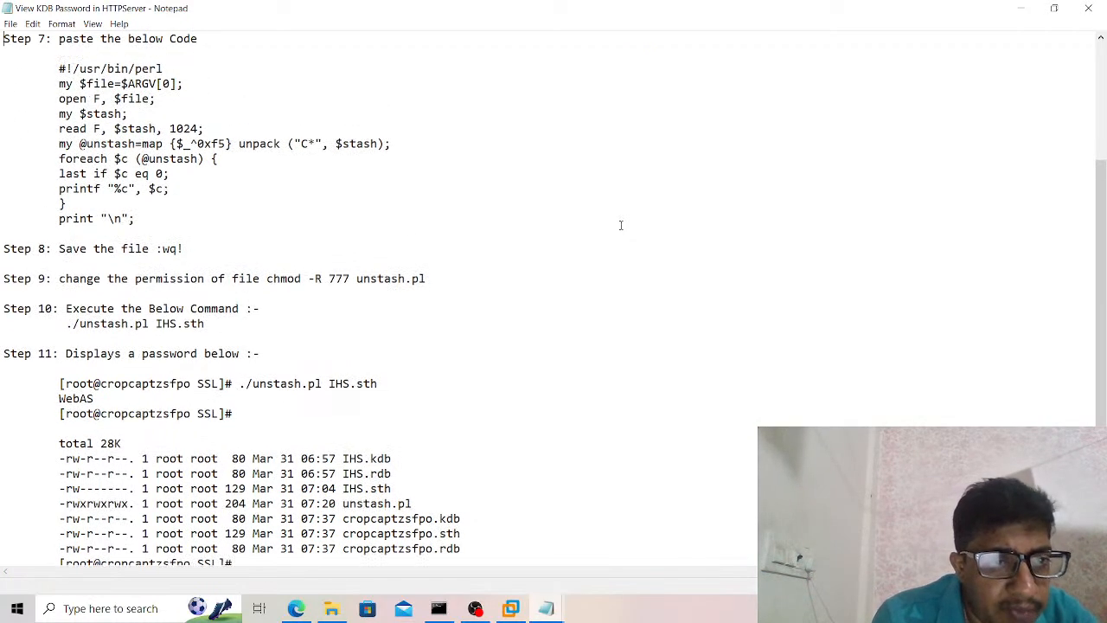
Review the note's steps for creating the KDB file with gskcmd and the unstash.pl script for displaying its password.
scroll(620, 225, up, 3)
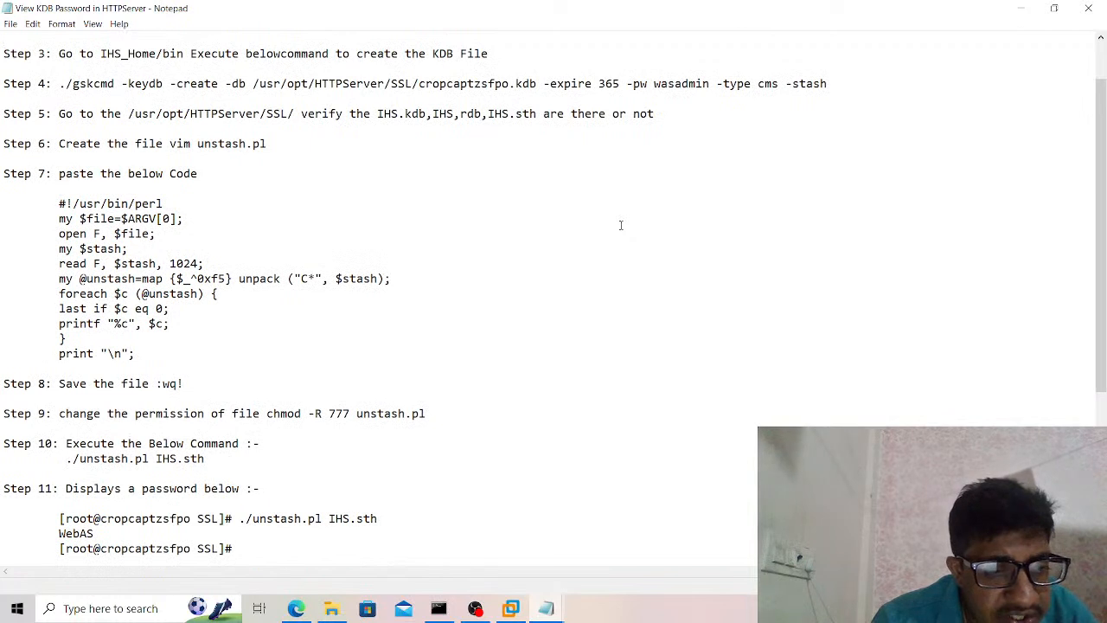
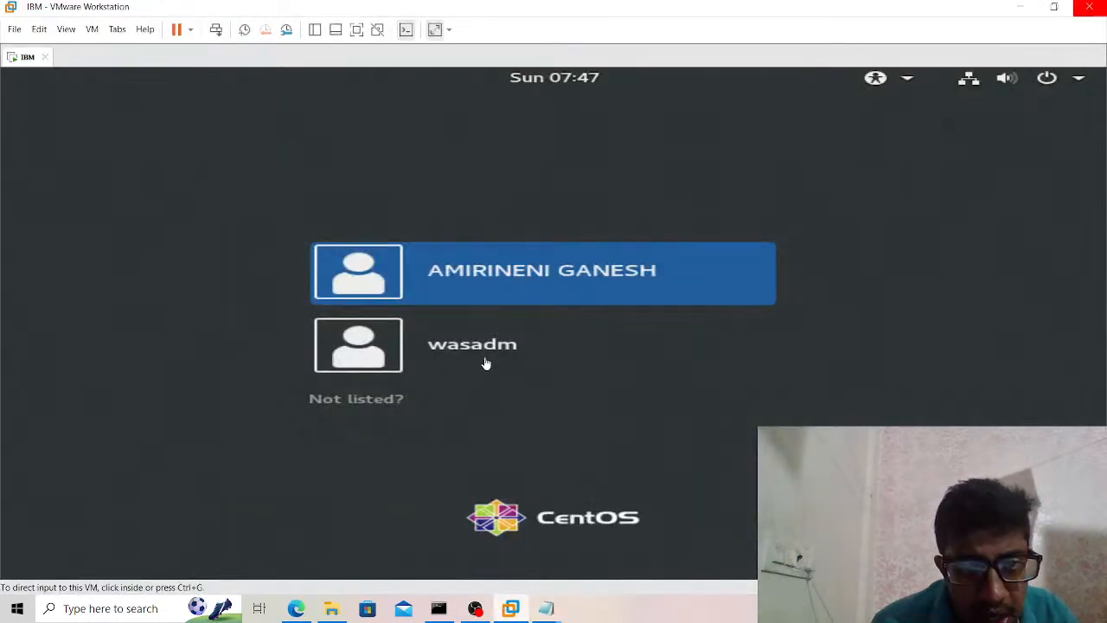
Sign in to the CentOS virtual machine with the first listed user account, entering the account password.
click(517, 285)
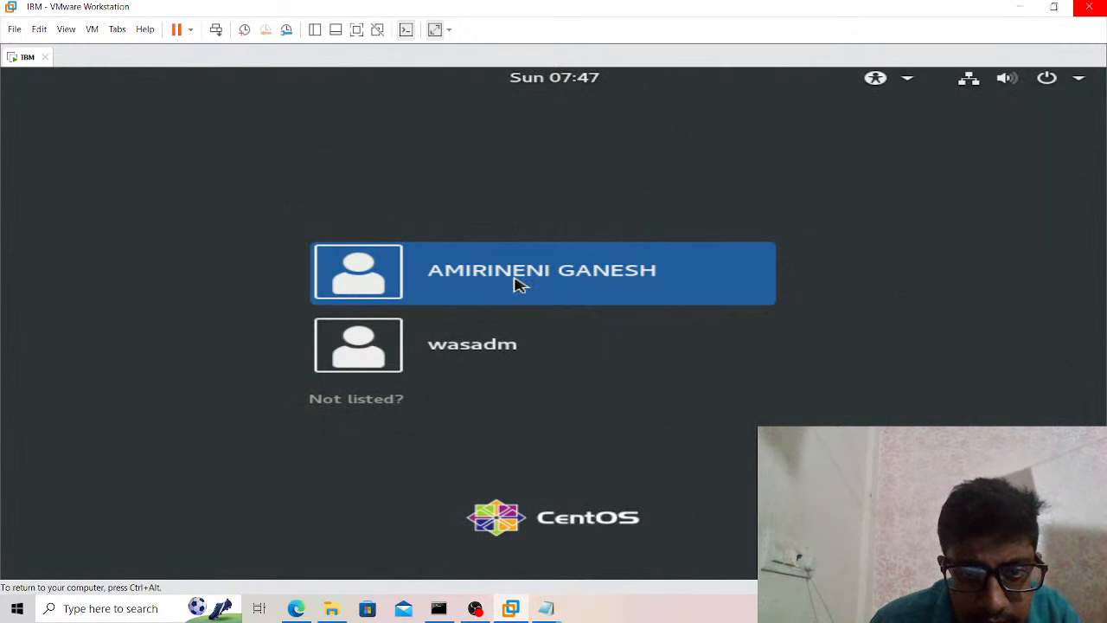
click(516, 284)
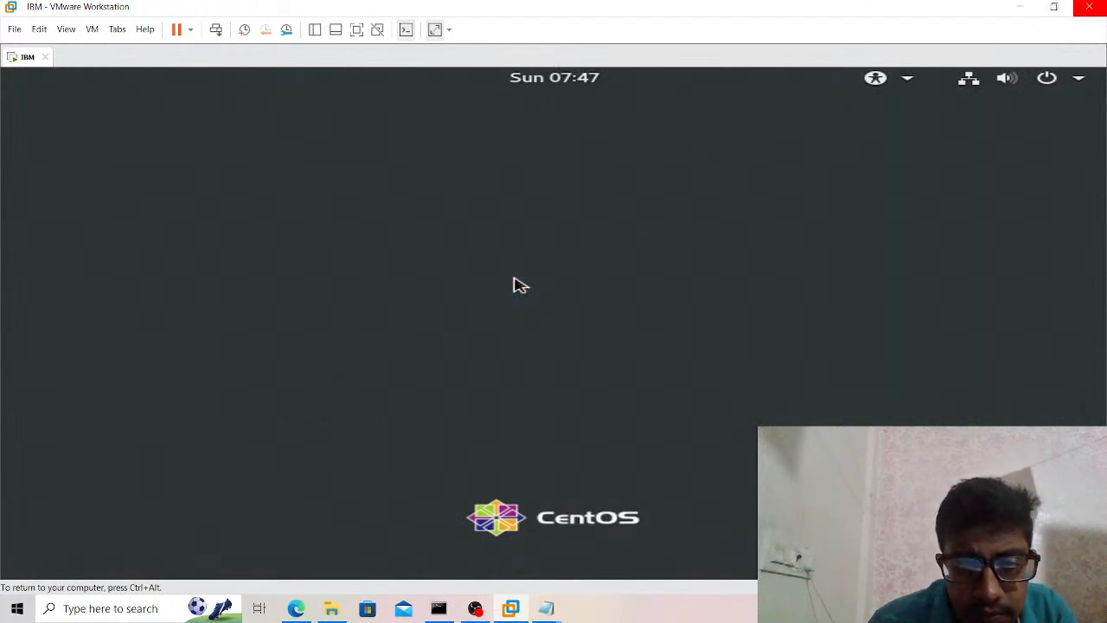
text(******)
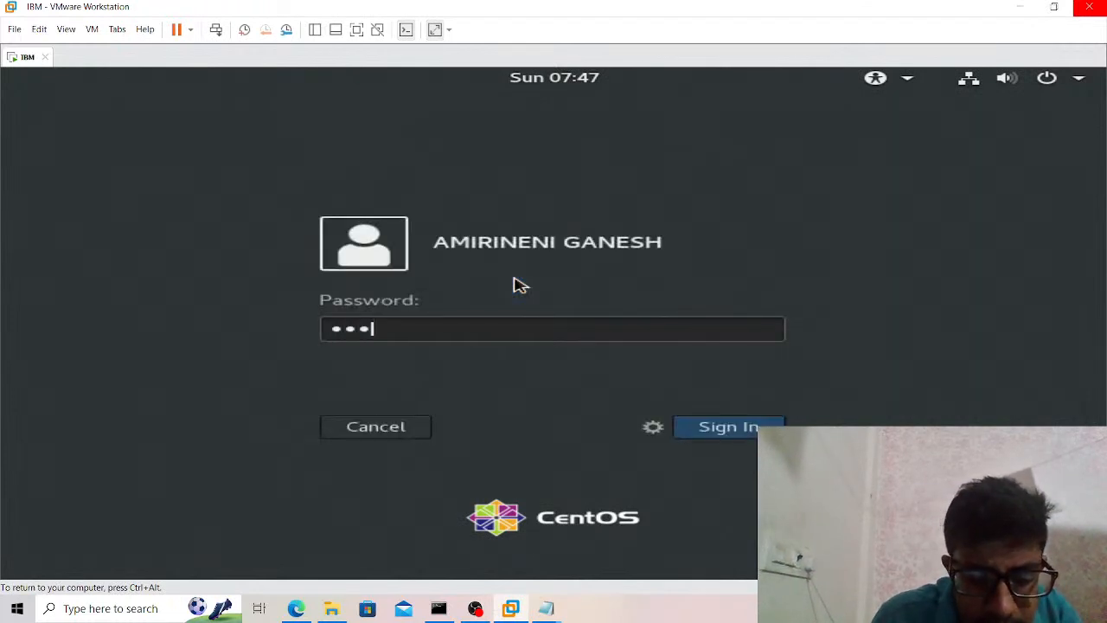
text(***)
key(Return)
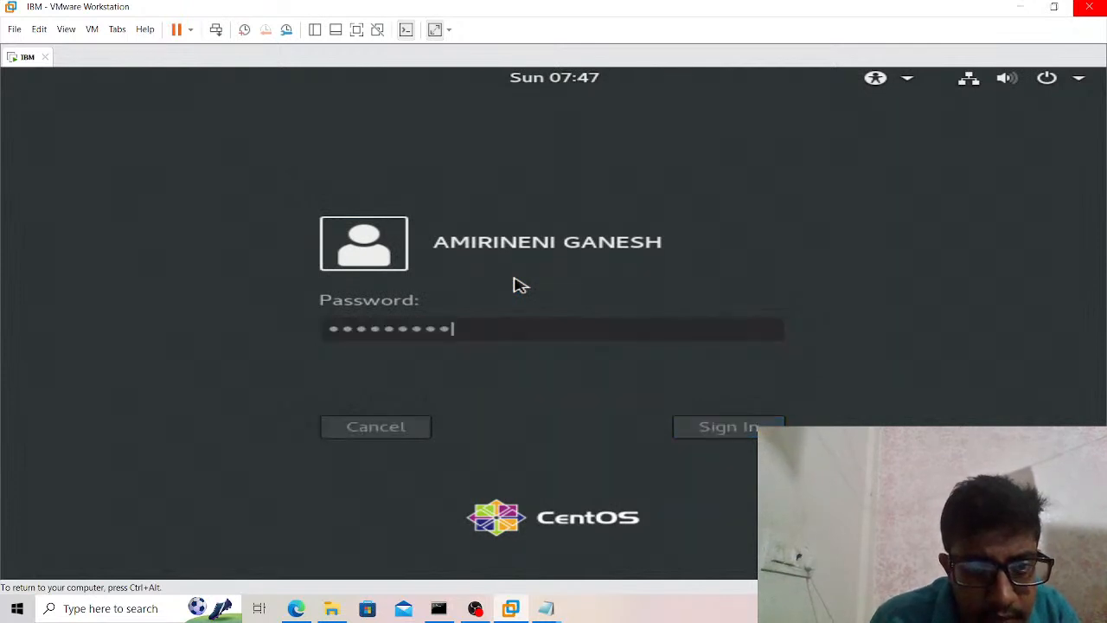
Switch to PuTTY and open an SSH session to host 192.168.190.128 on port 22.
click(137, 609)
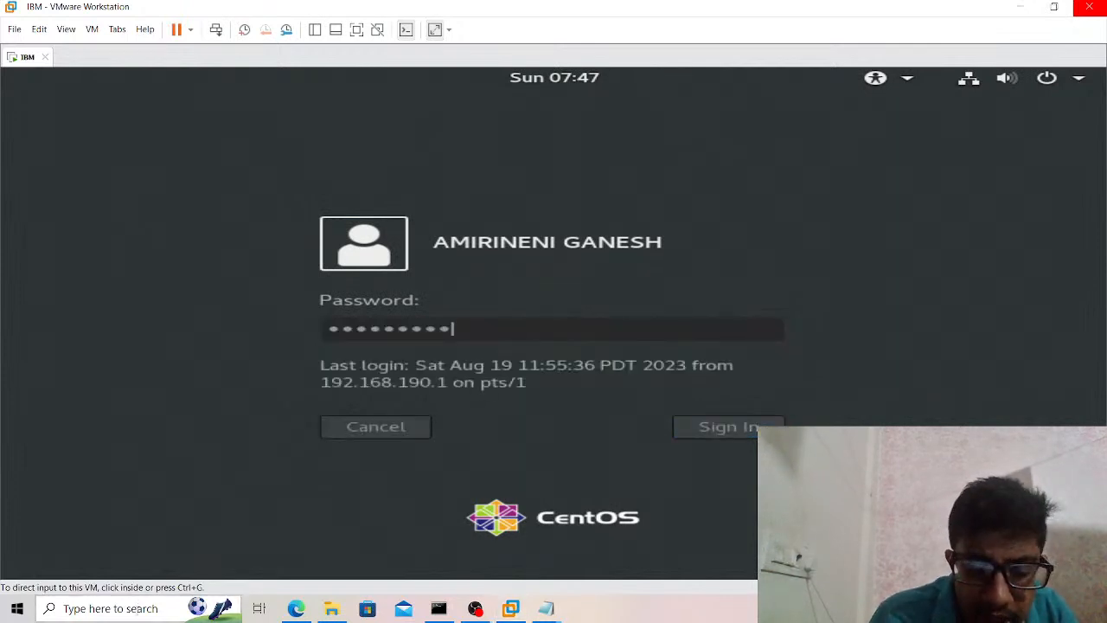
text(putTY)
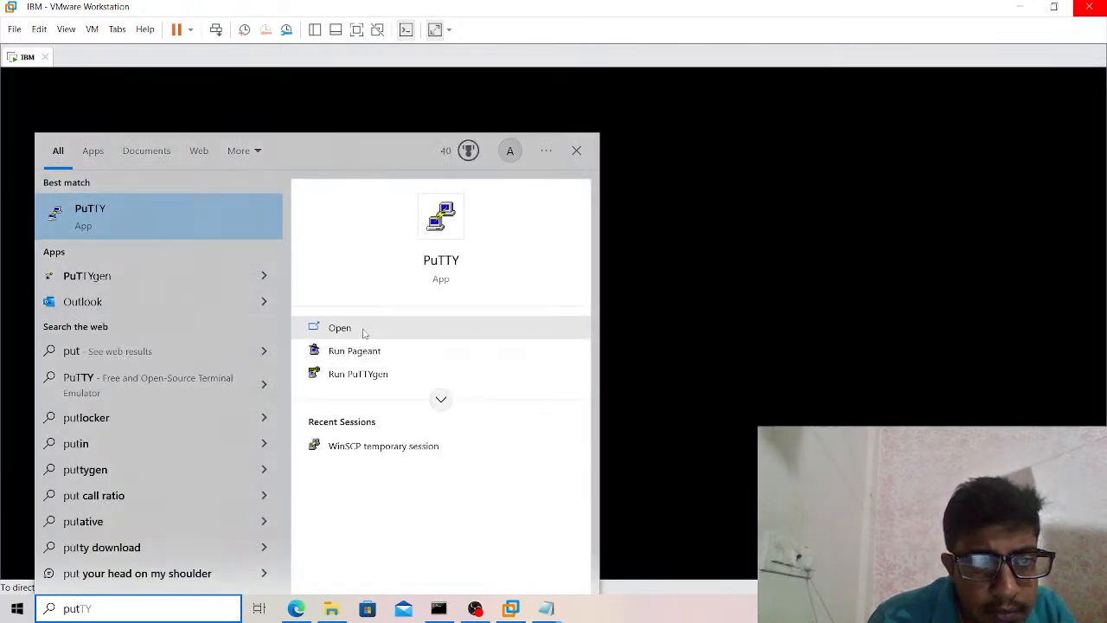
click(363, 333)
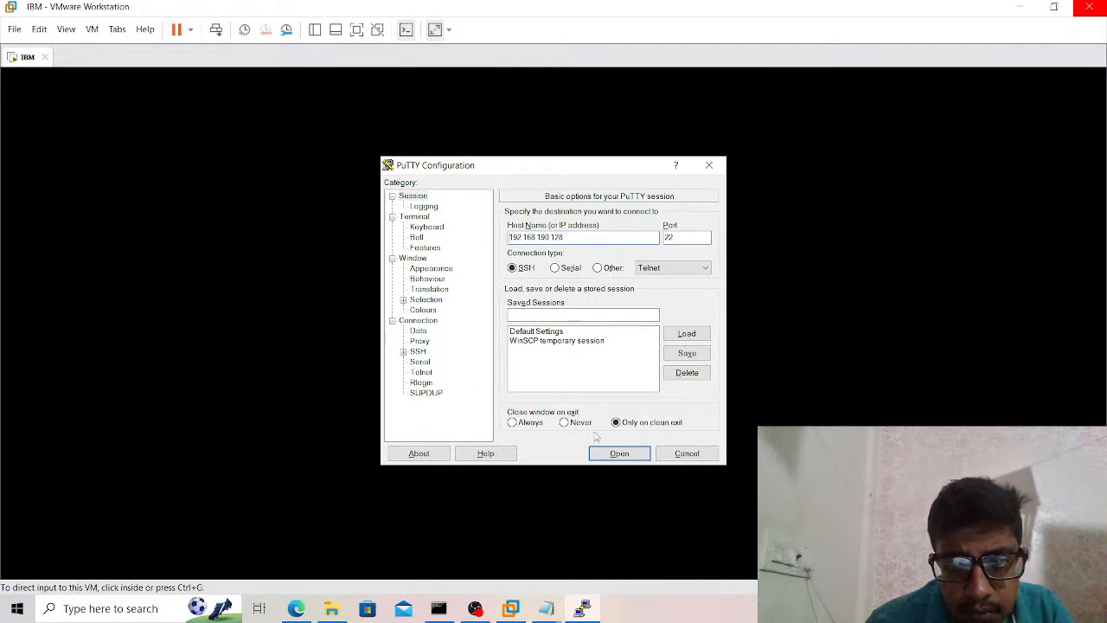
click(610, 456)
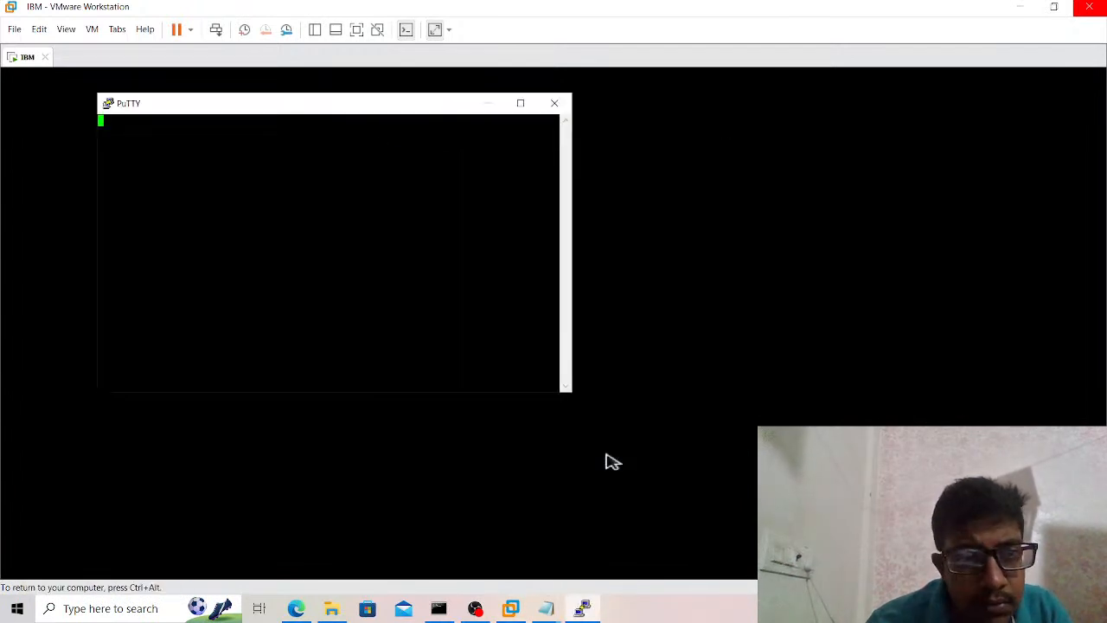
Log in to the SSH session as wasadmin with the account password.
text(w)
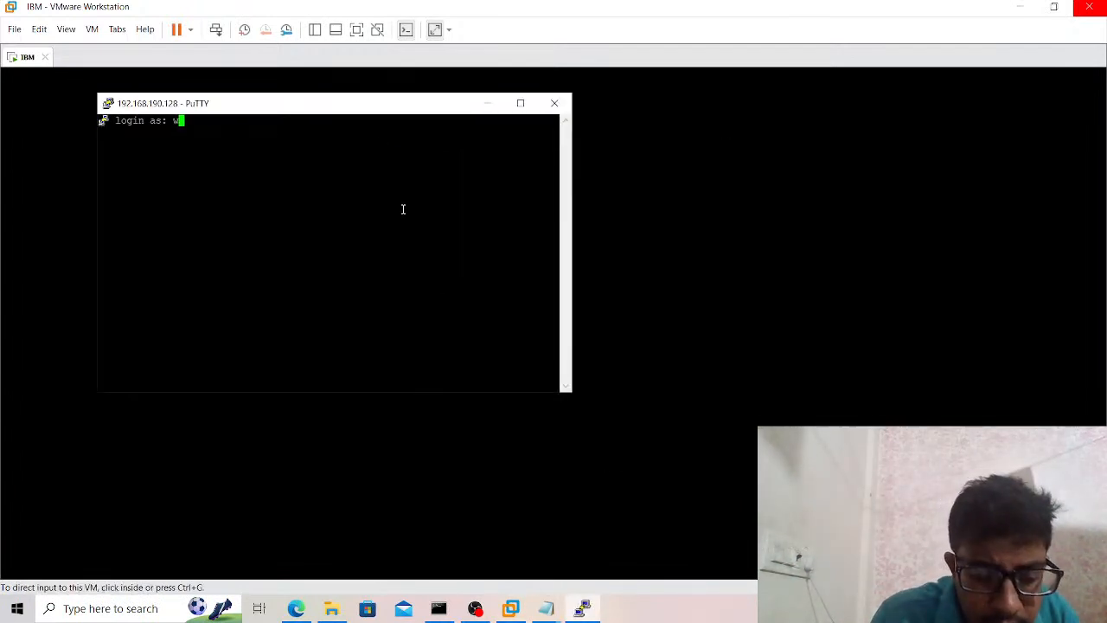
text(asadmin)
key(Return)
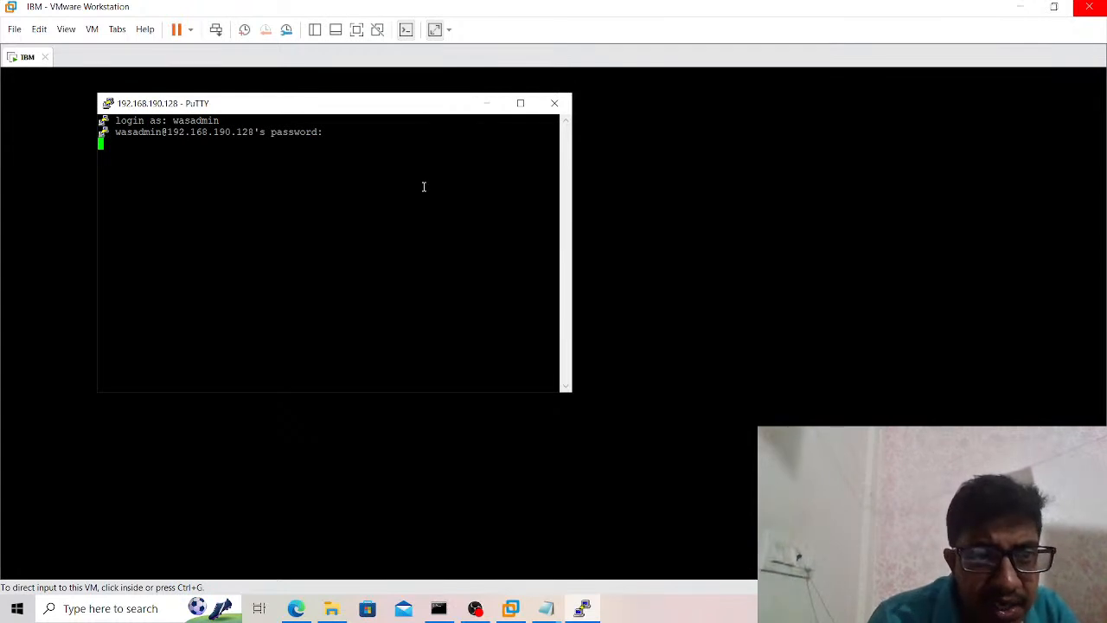
Maximize the terminal window and set its font to Courier New, 20 point.
click(519, 102)
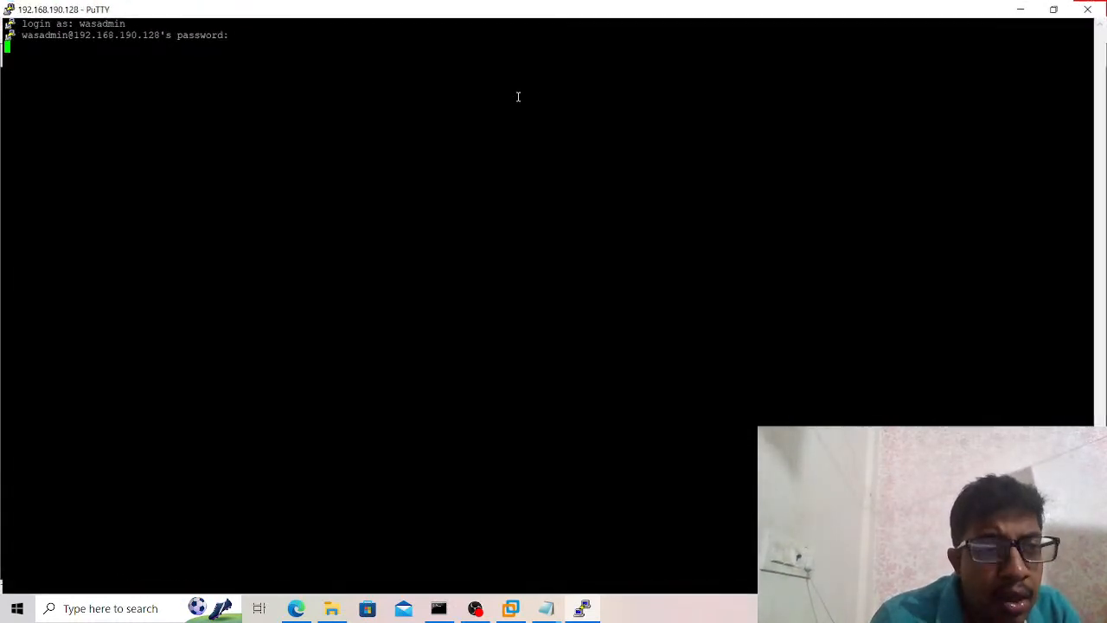
right_click(318, 12)
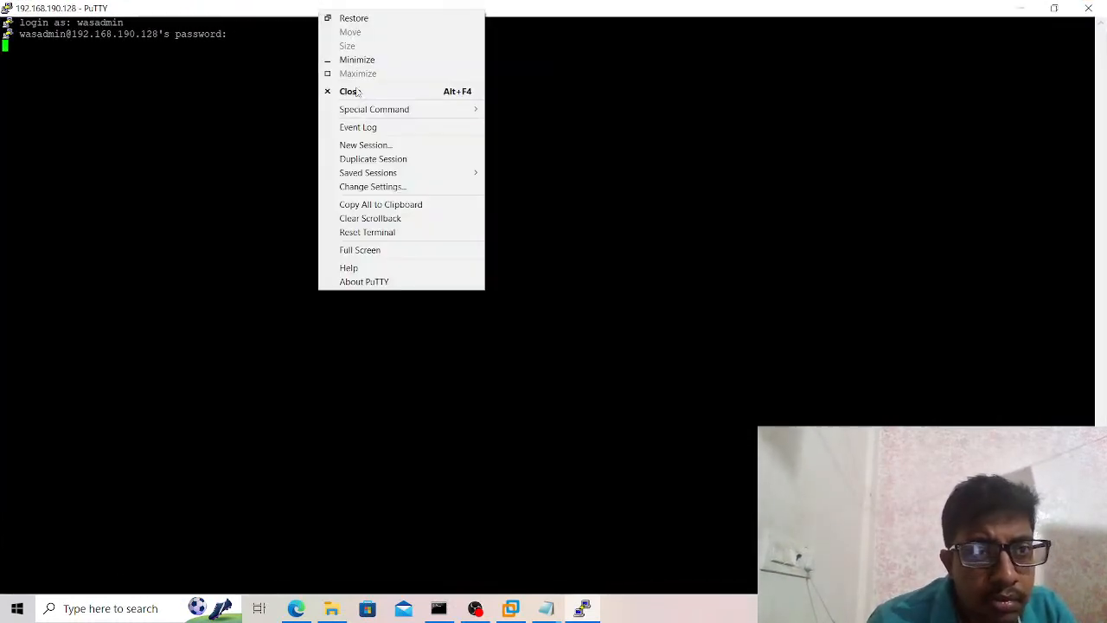
click(378, 186)
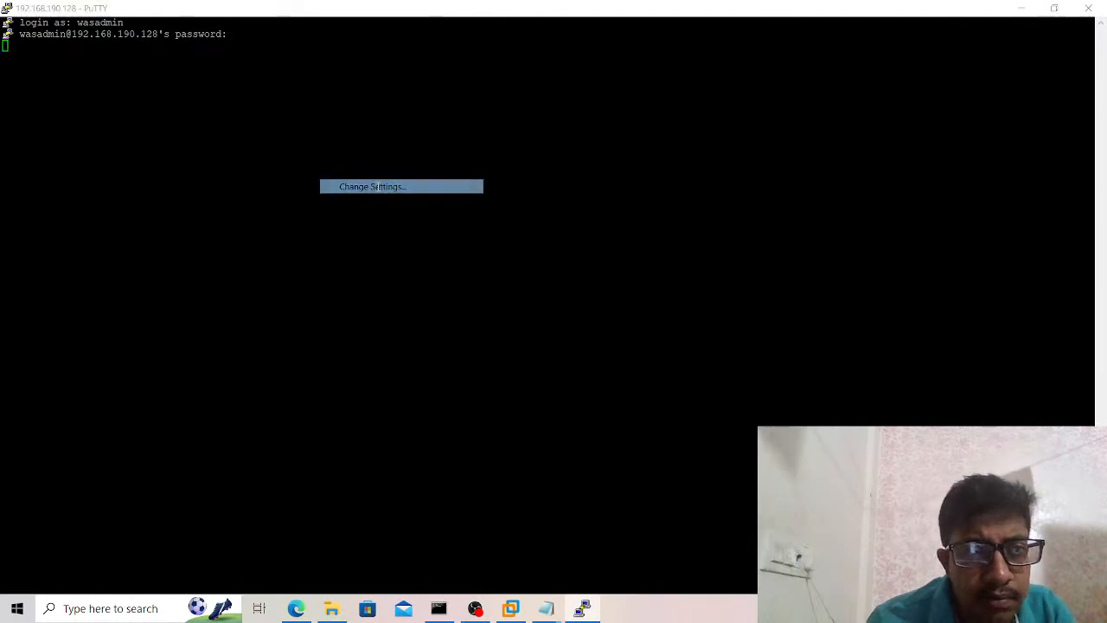
click(431, 268)
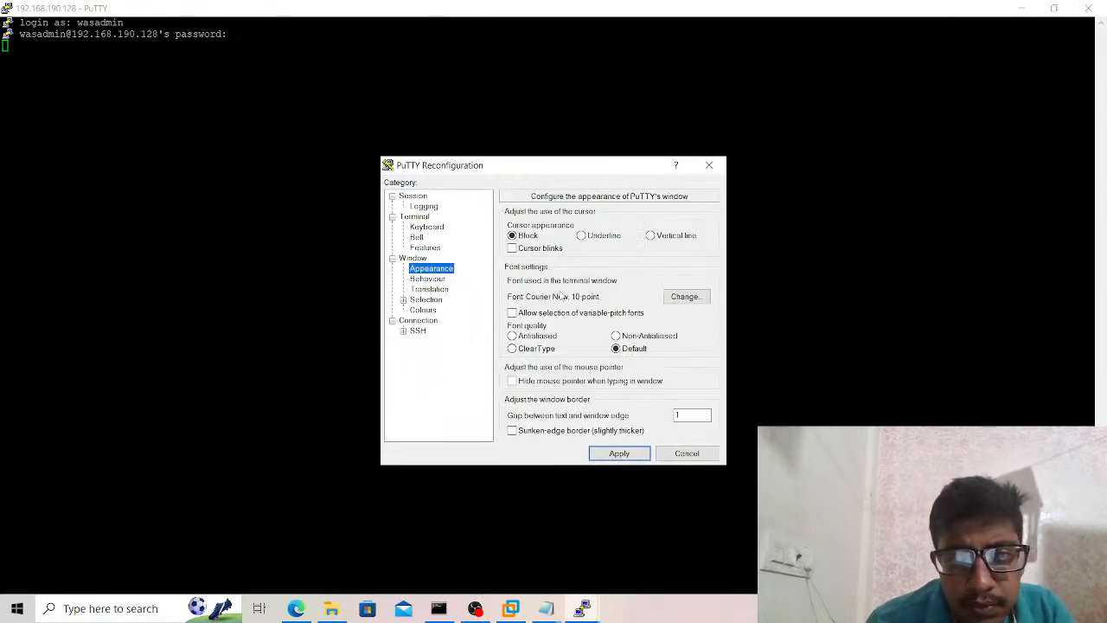
click(683, 294)
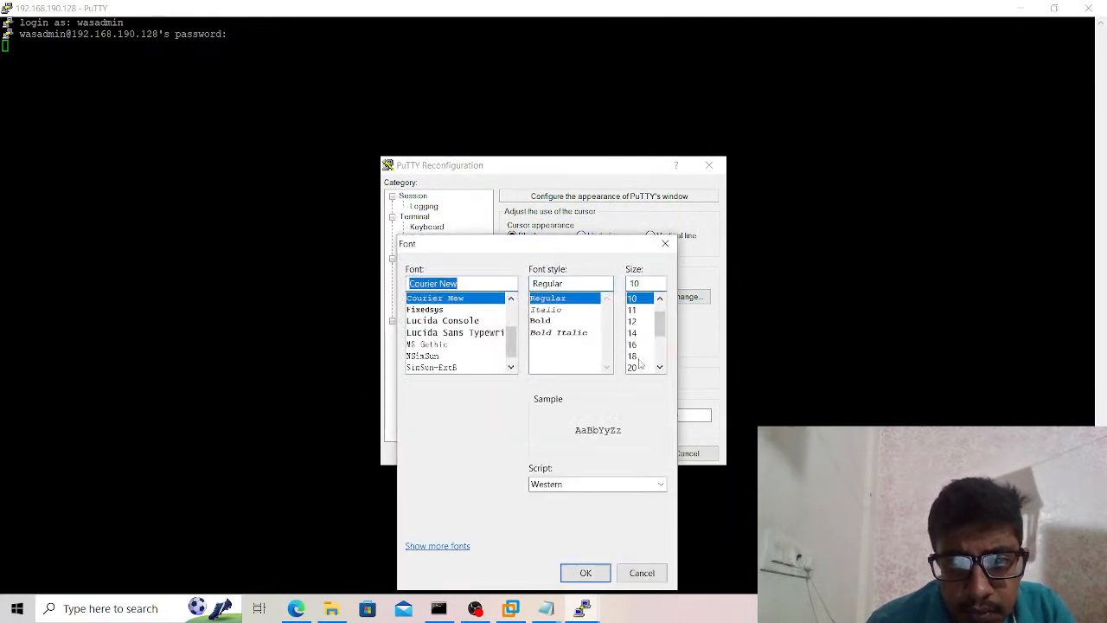
click(639, 368)
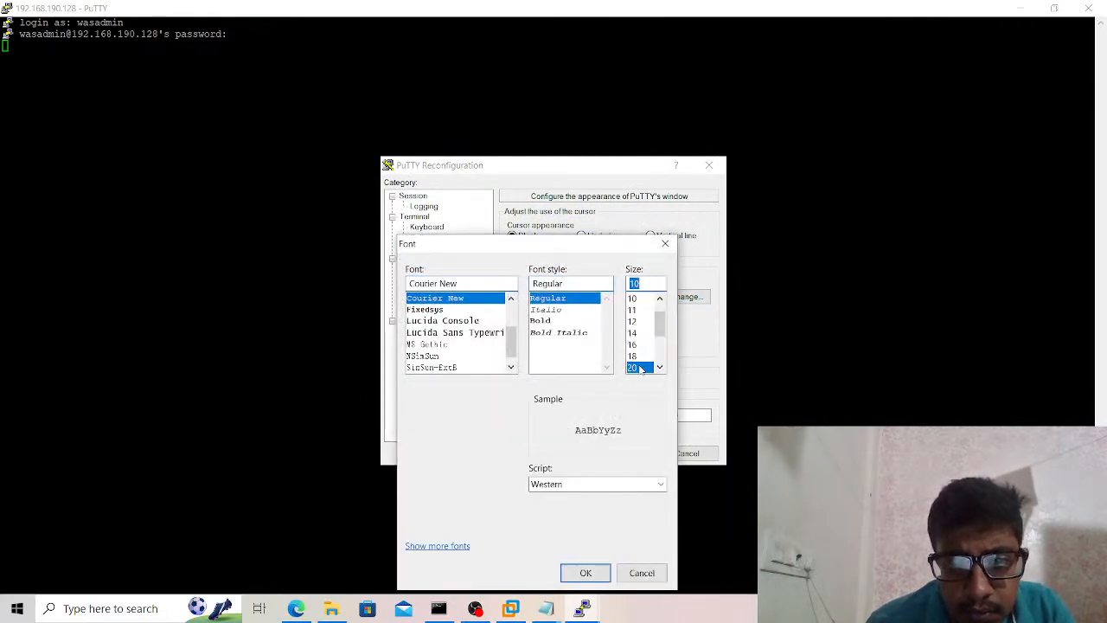
click(587, 573)
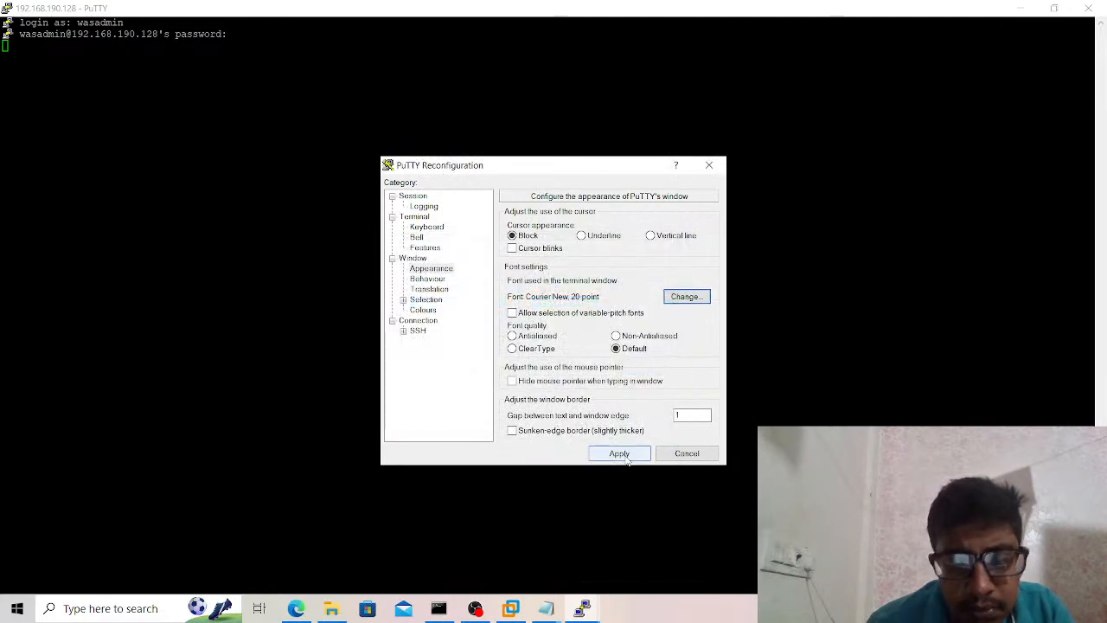
click(625, 455)
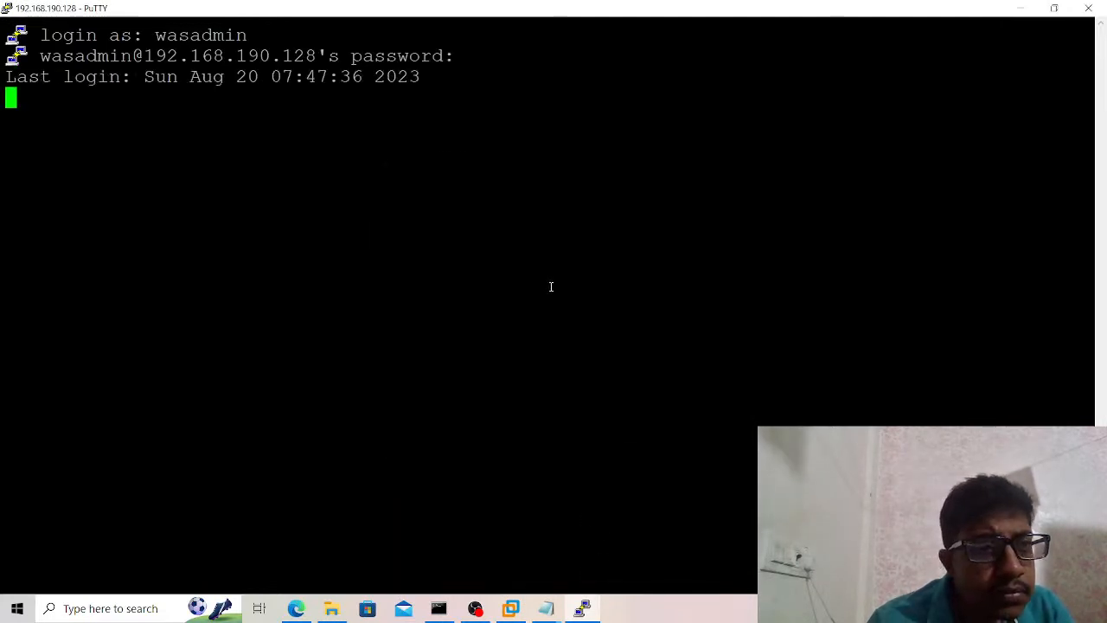
Change to the /HTTPSERVER/IBM/HTTPServer/SSL directory with cd.
text(cd /H)
key(Tab)
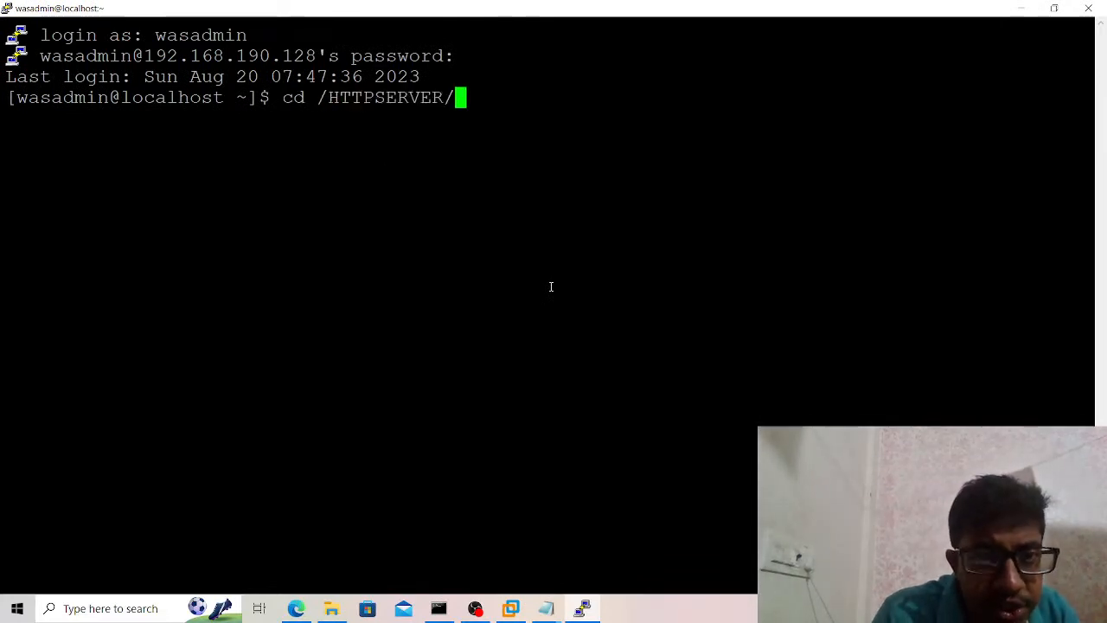
text(IBM/H)
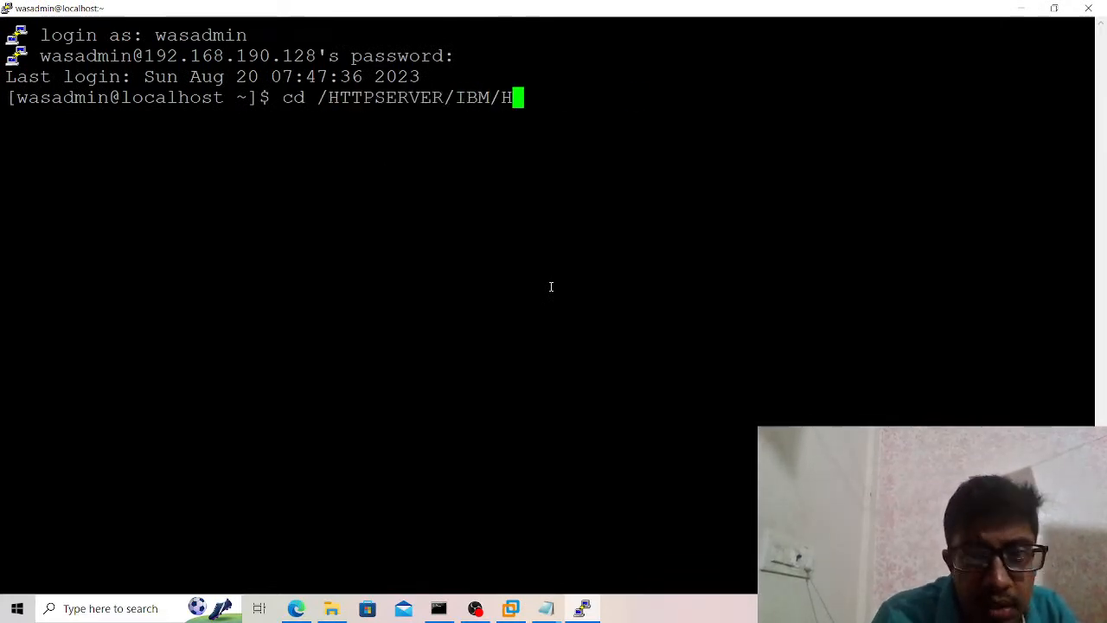
key(Tab)
text(ssl)
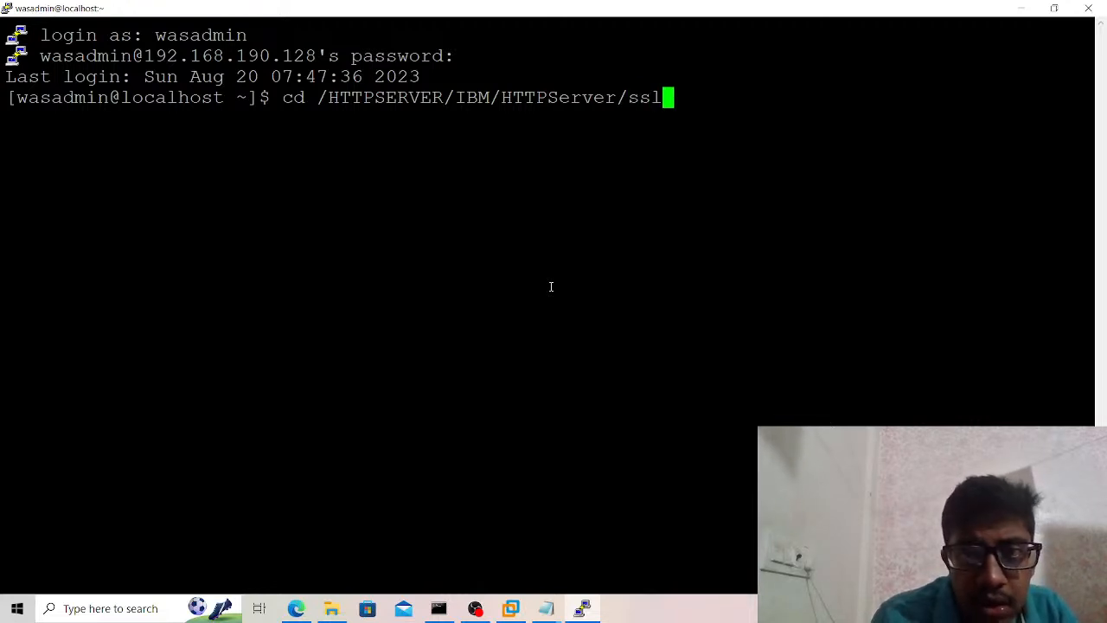
key(Return)
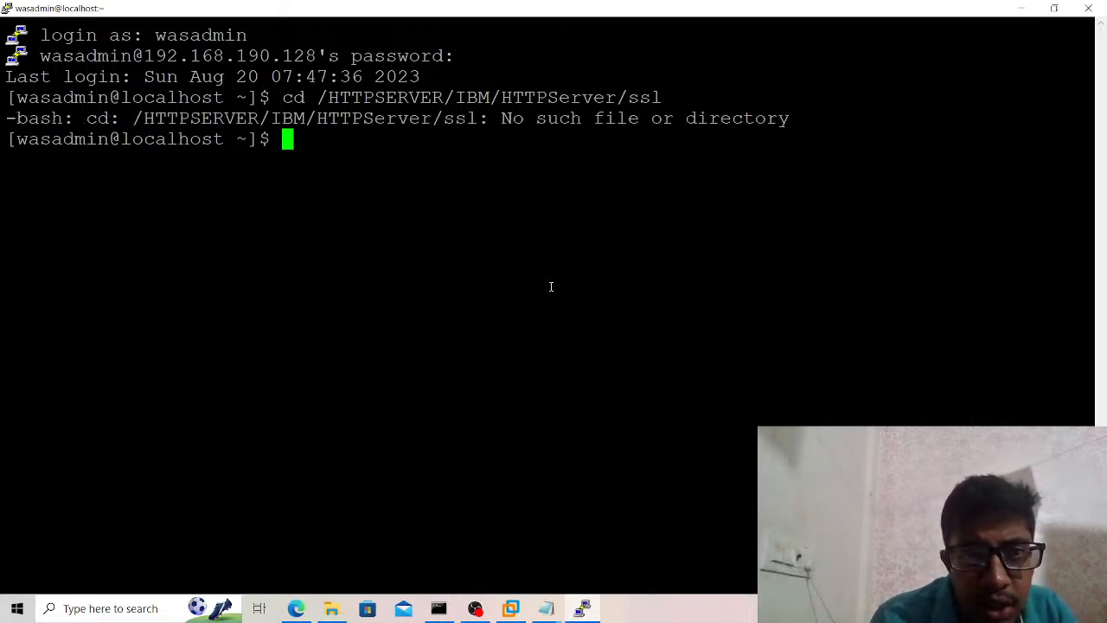
key(Up)
key(BackSpace)
key(BackSpace)
key(BackSpace)
text(SSL)
key(Return)
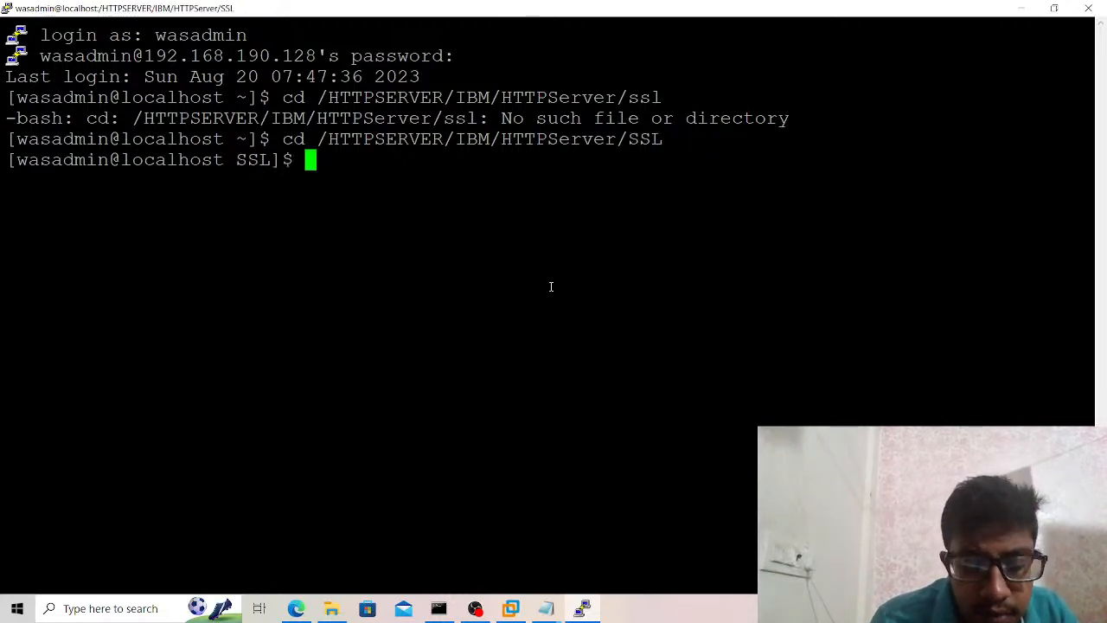
Create a new file named unstash.pl in the SSL directory with vim.
text(vim )
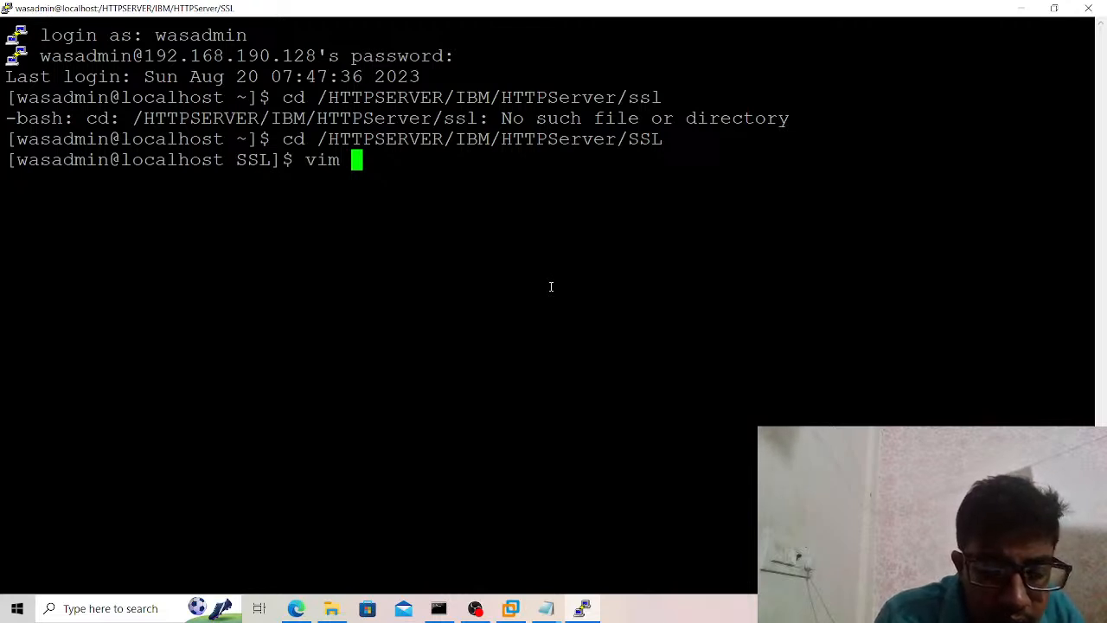
text(unstash.pl)
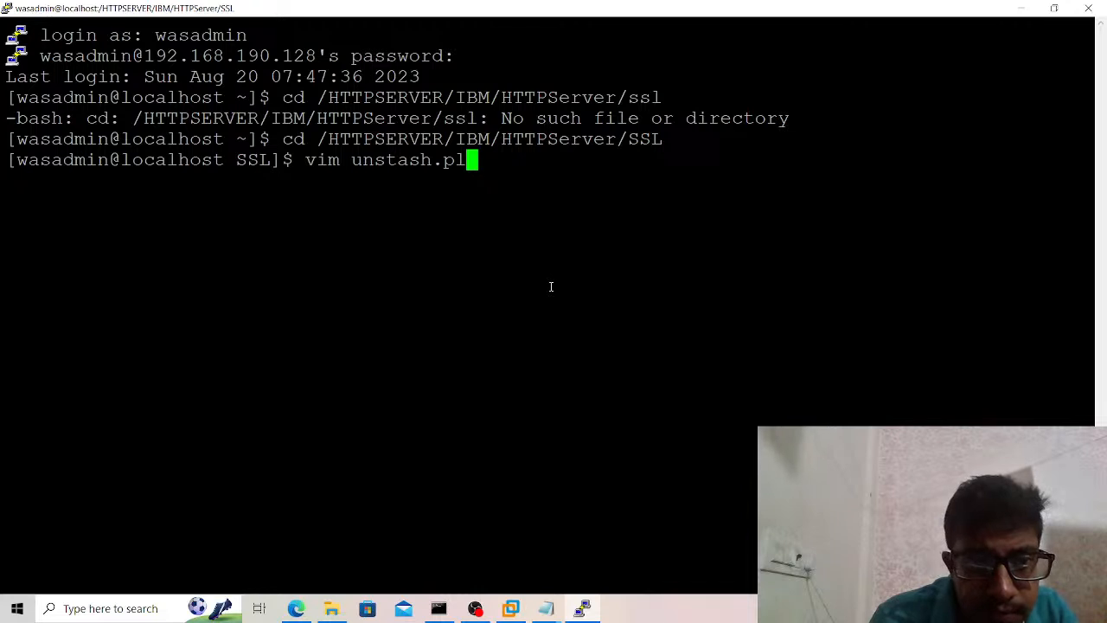
key(Return)
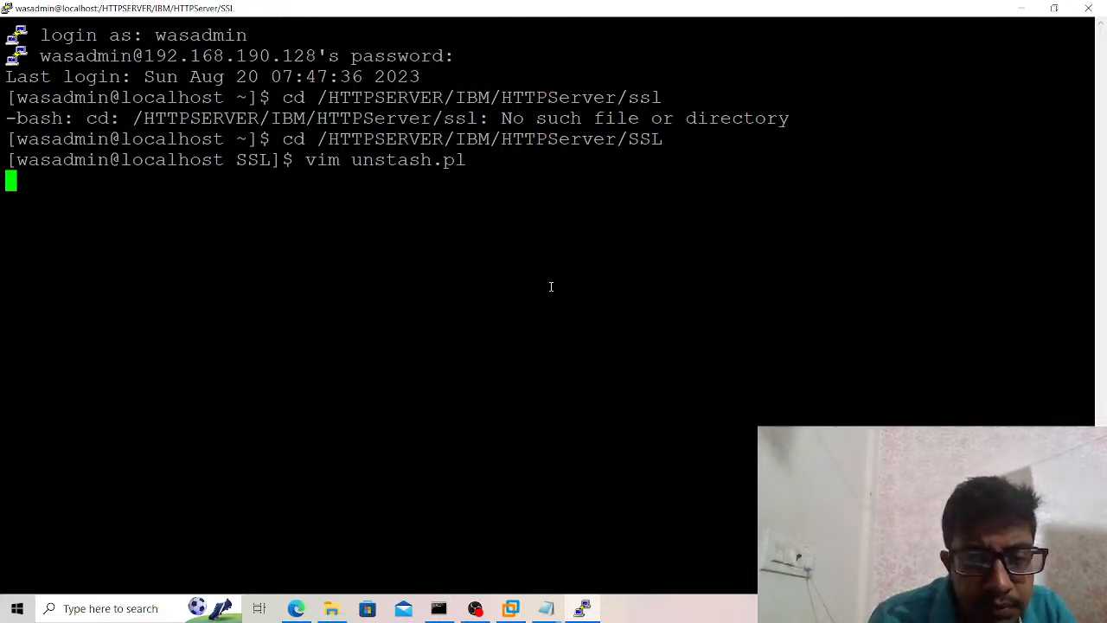
Switch to the open Notepad notes.
click(546, 608)
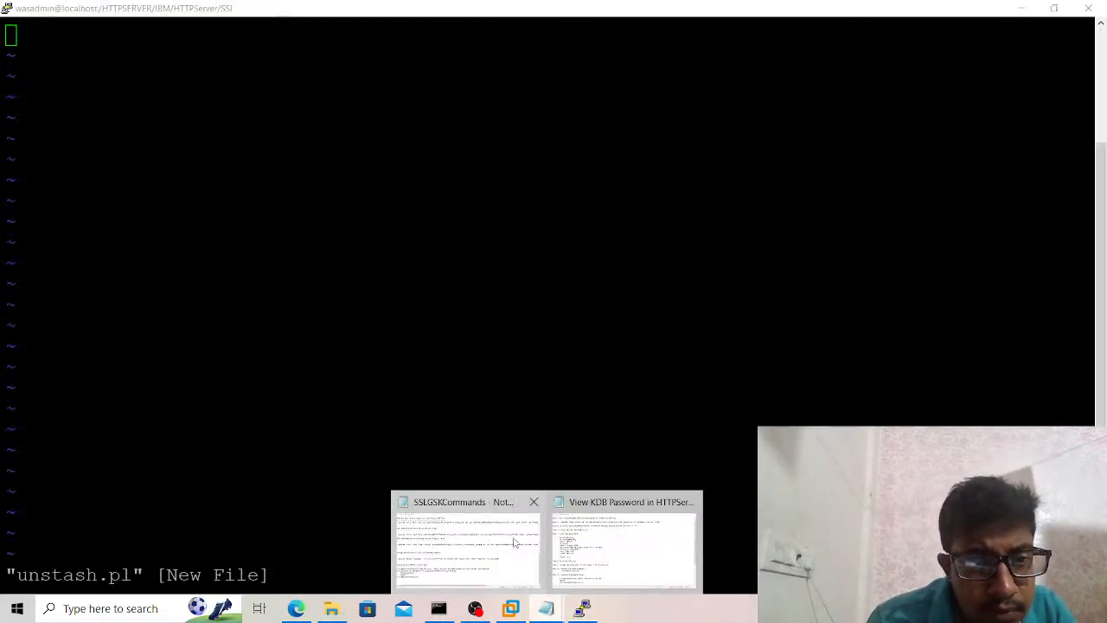
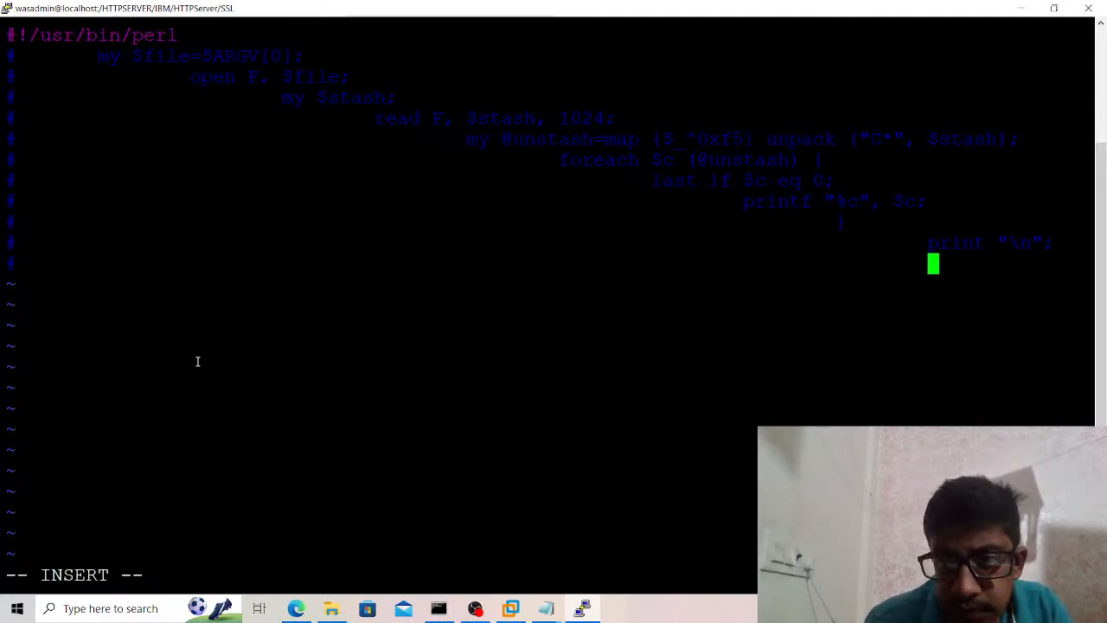
Uncomment the print "\n"; line of the pasted Perl script by deleting its leading # character.
key(Up)
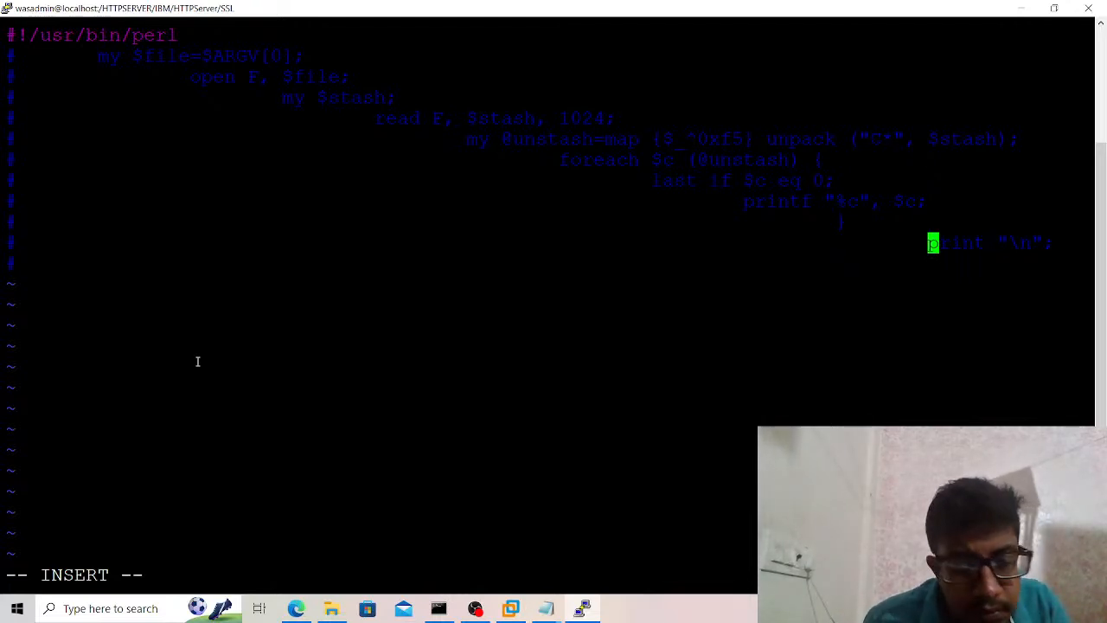
key(Left)
key(Left)
key(Left)
key(Left)
key(Left)
key(Left)
key(Left)
key(Left)
key(Left)
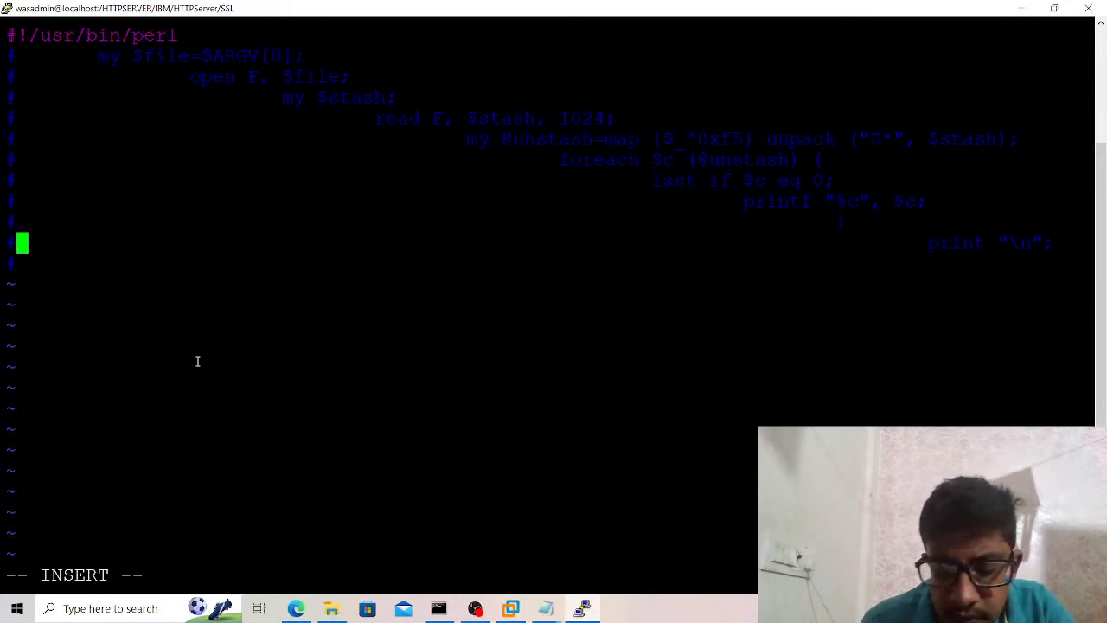
key(BackSpace)
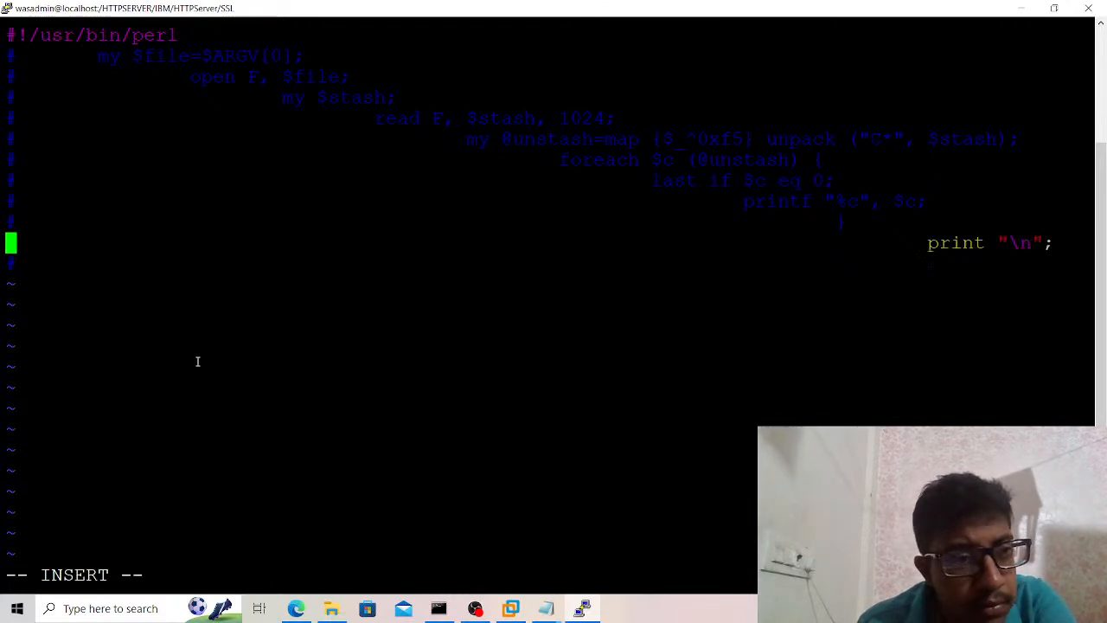
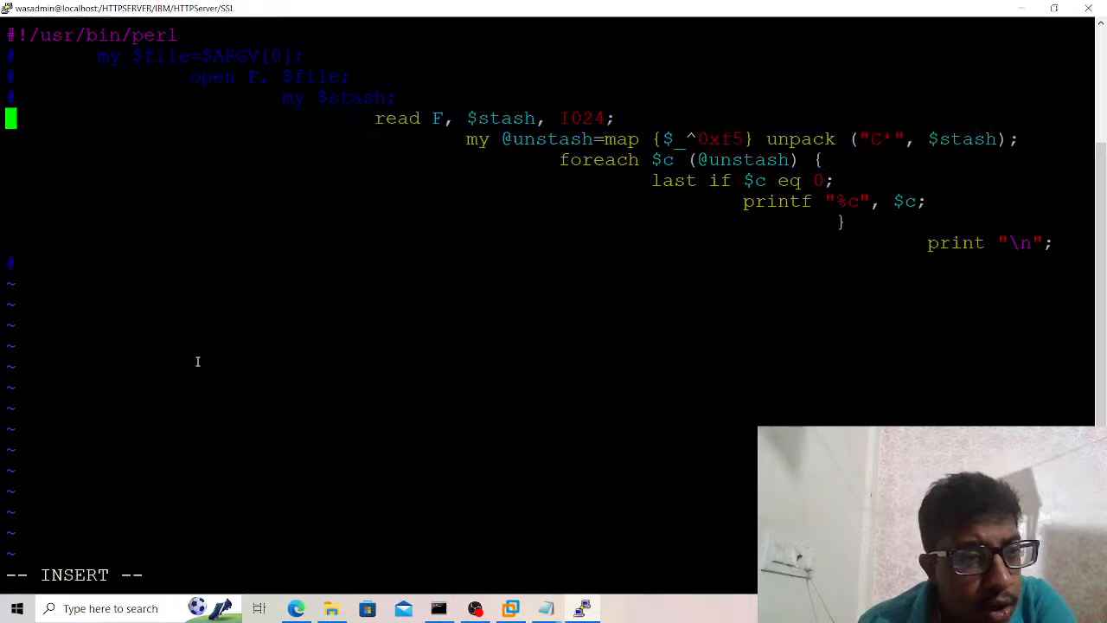
key(Delete)
Uncomment the my $stash;, open F, $file; and my $file=$ARGV[0]; lines by removing their leading # characters.
key(Up)
key(Delete)
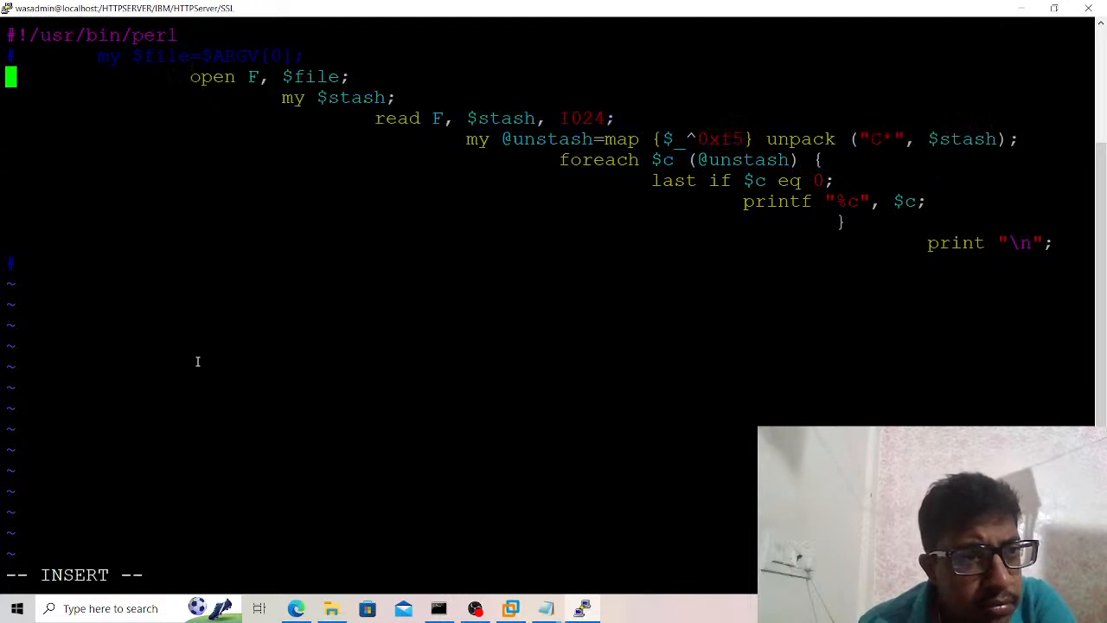
key(Delete)
key(Up)
key(Delete)
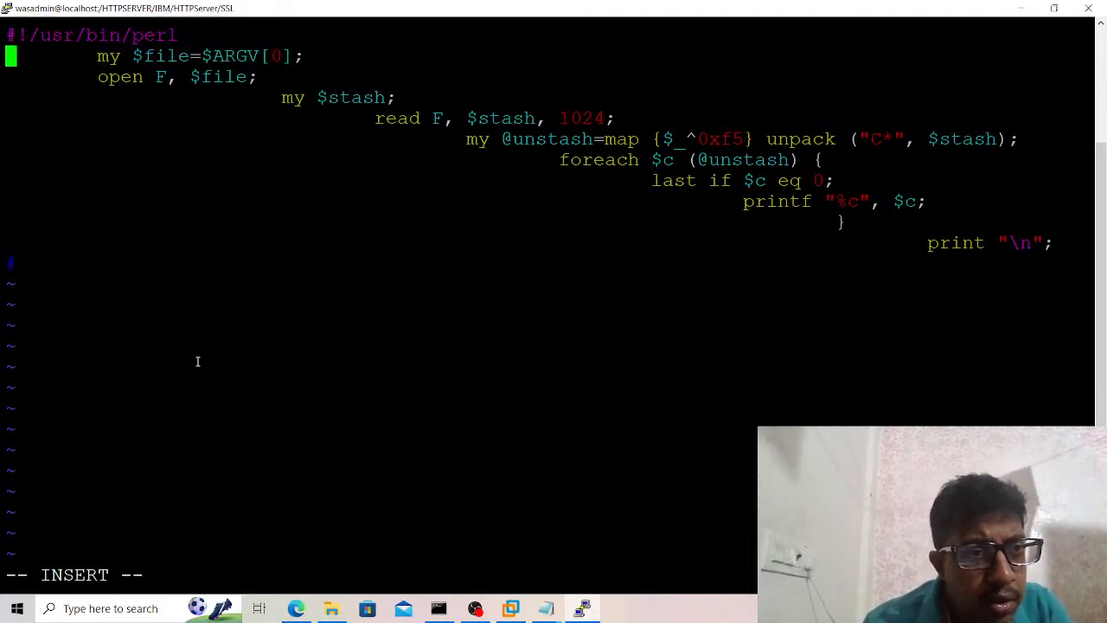
Remove the leading indentation from the my $file=$ARGV[0]; and open F, $file; lines so both start at the first column.
key(Right)
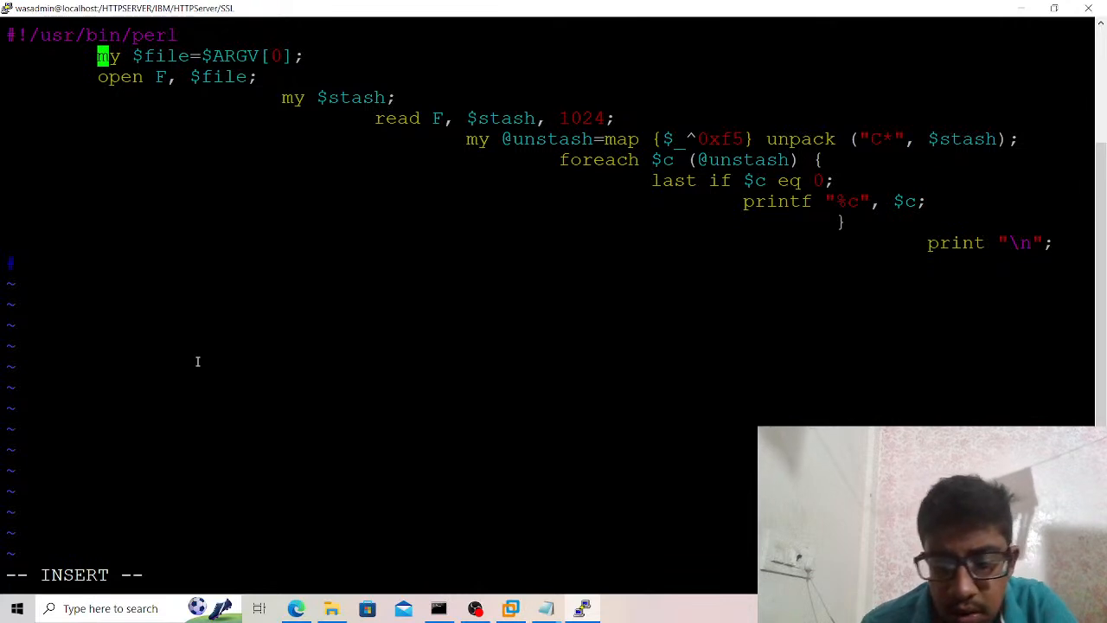
key(BackSpace)
key(Down)
key(Right)
key(BackSpace)
Remove all leading indentation from the my $stash; line so it starts at the first column.
key(Down)
key(Right)
key(Right)
key(Right)
key(BackSpace)
Strip the leading tabs from the read F, $stash, 1024; line to align it with the lines above.
key(Right)
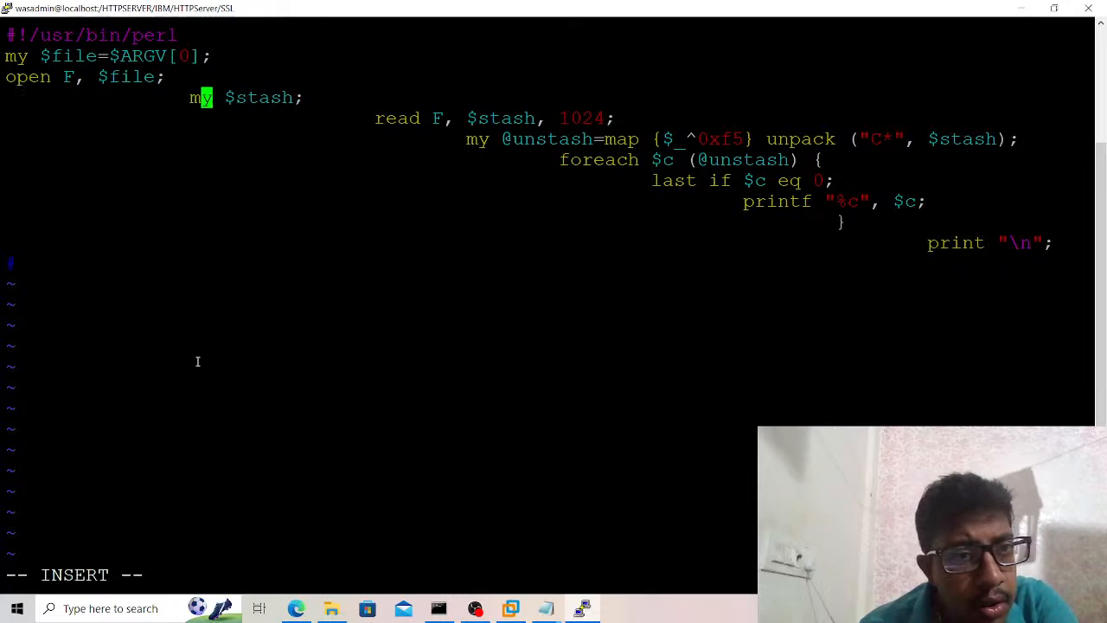
key(Left)
key(BackSpace)
key(BackSpace)
key(Right)
key(Right)
key(Right)
key(Down)
key(Right)
key(Right)
key(Right)
key(Right)
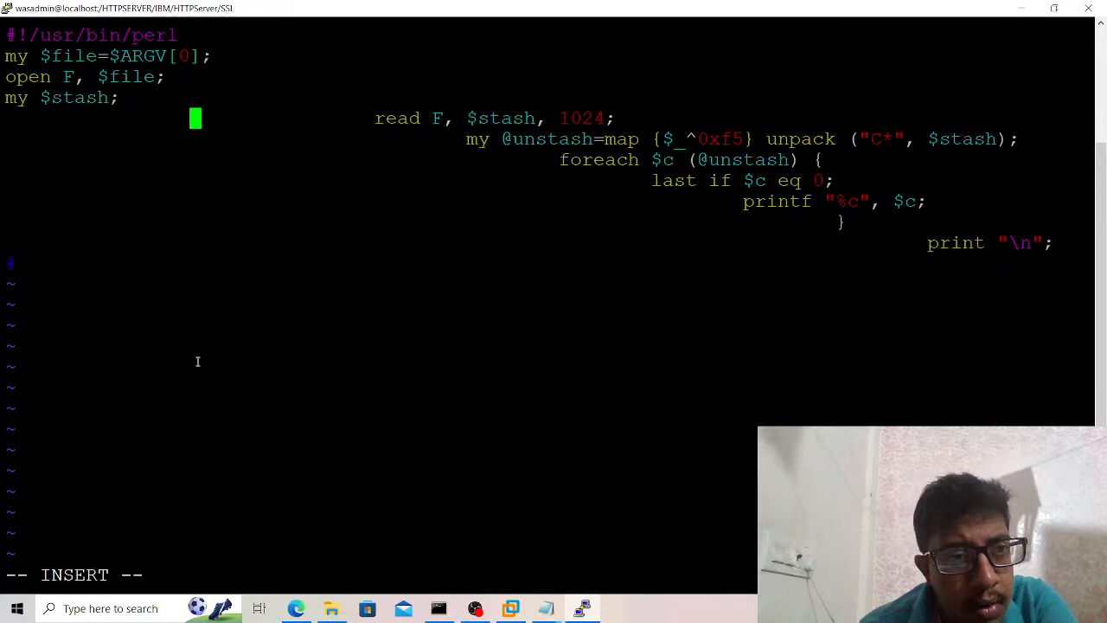
key(BackSpace)
key(BackSpace)
key(BackSpace)
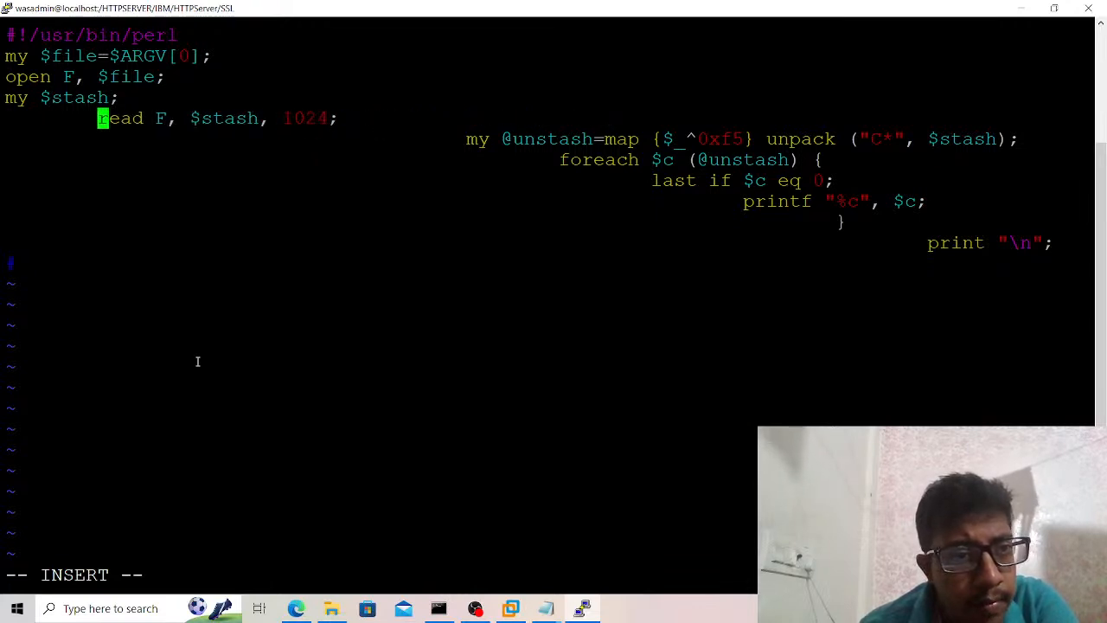
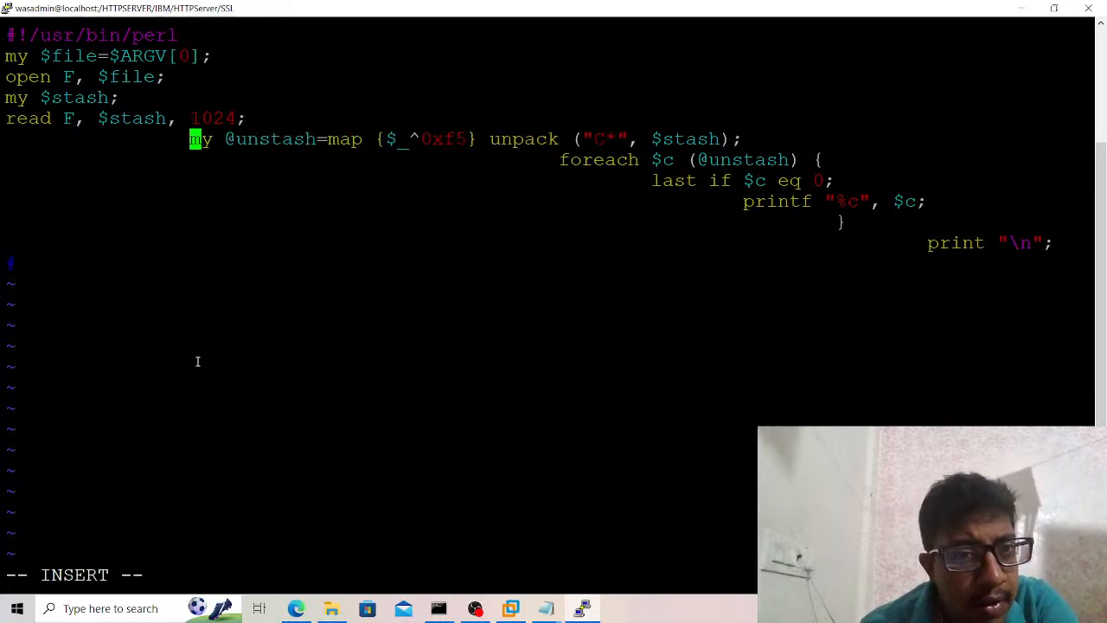
key(Down)
key(Right)
key(Right)
key(Right)
key(Right)
key(Right)
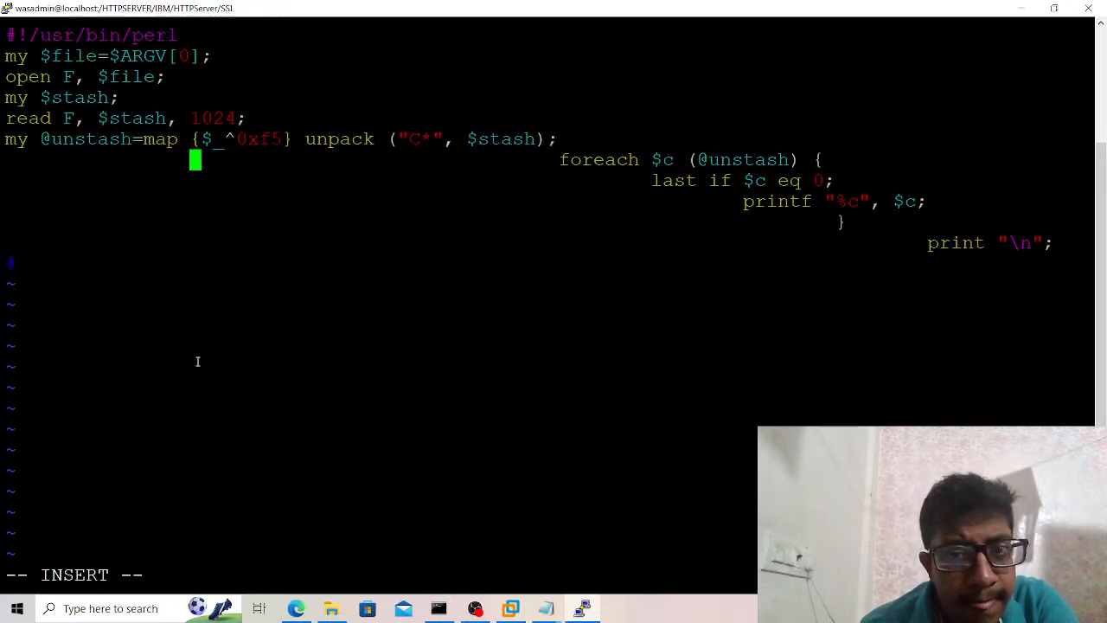
key(Right)
key(BackSpace)
key(BackSpace)
key(BackSpace)
key(BackSpace)
key(BackSpace)
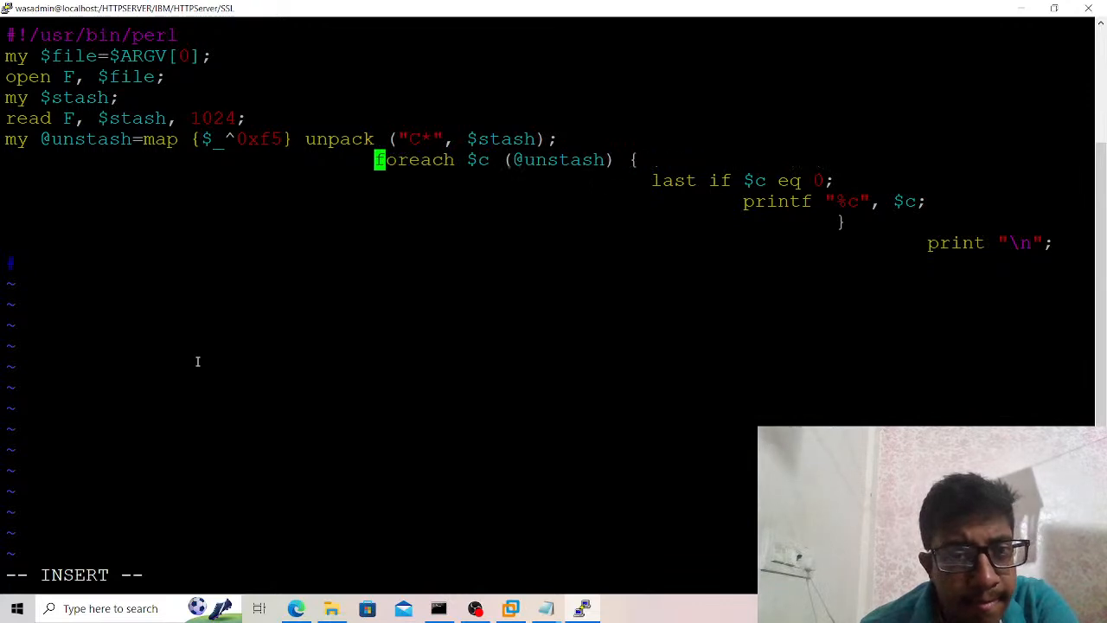
key(BackSpace)
Remove all leading indentation from the last if $c eq 0; line.
key(Down)
key(Right)
key(Right)
key(Right)
key(Right)
key(Right)
key(Right)
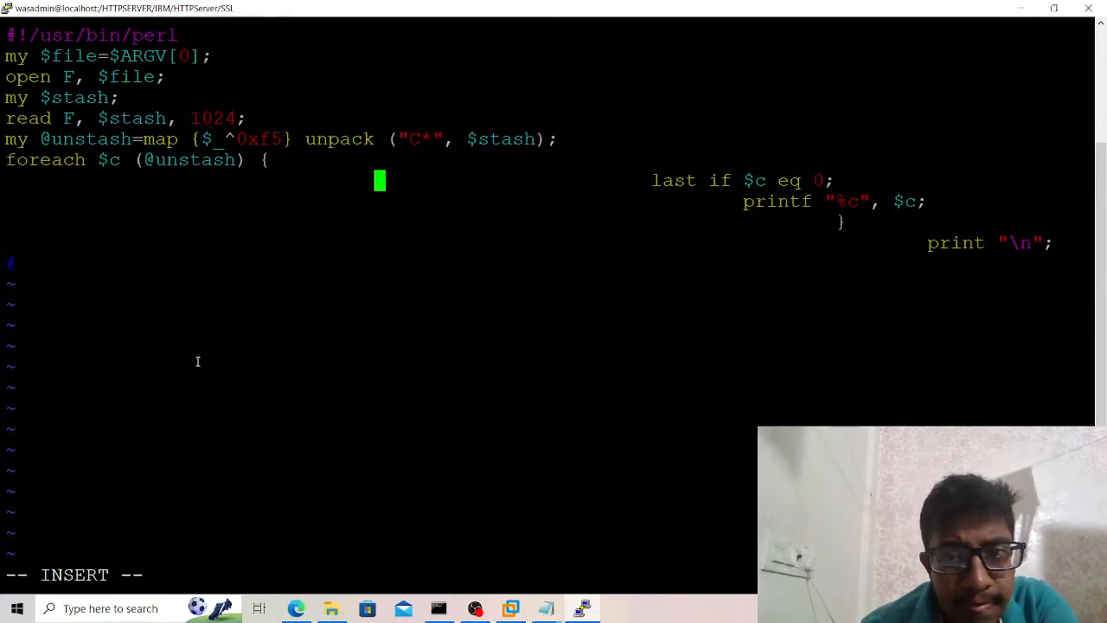
Strip the leading tabs from the printf "%c", $c; line so it starts at the first column.
key(Right)
key(BackSpace)
key(BackSpace)
key(BackSpace)
key(BackSpace)
key(BackSpace)
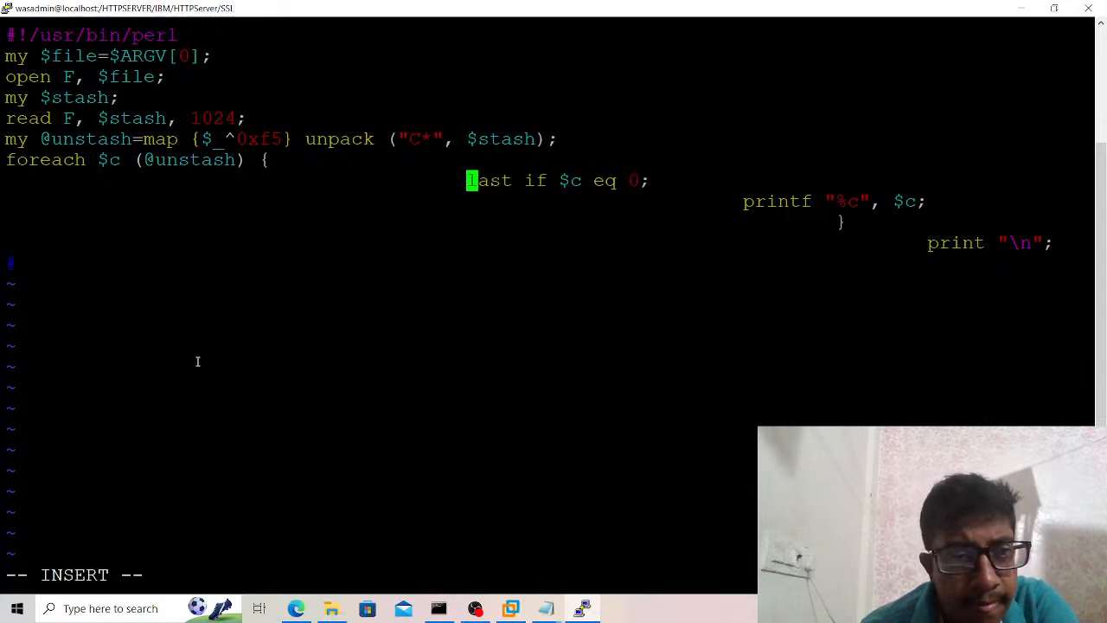
key(BackSpace)
key(BackSpace)
key(Down)
key(Right)
key(Right)
key(Right)
key(Right)
key(Right)
key(Right)
key(Right)
key(Right)
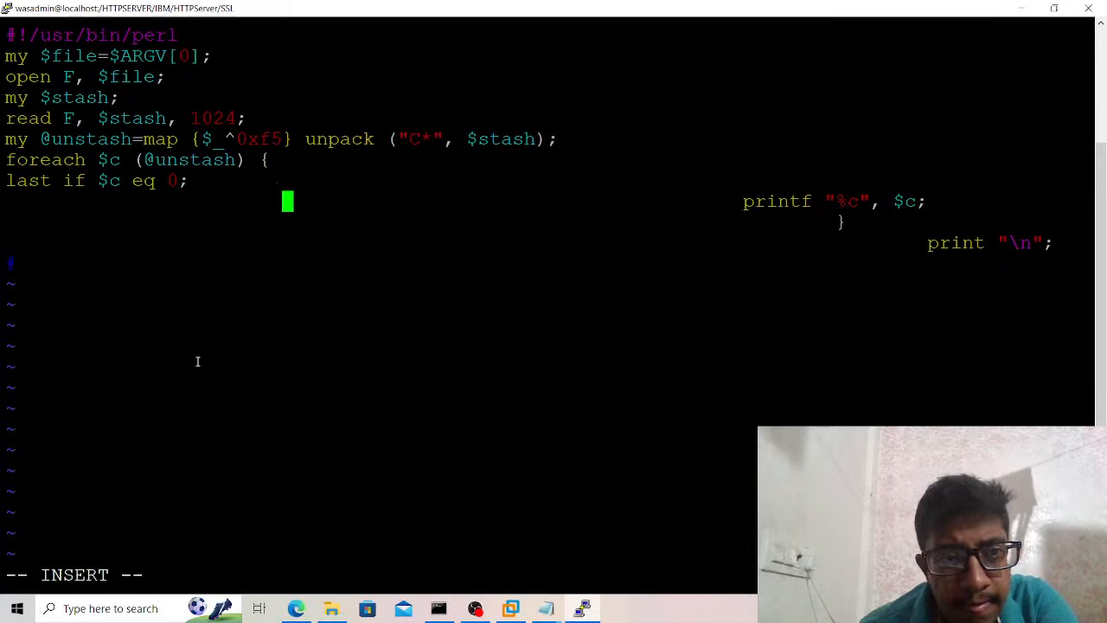
key(BackSpace)
key(BackSpace)
key(BackSpace)
key(BackSpace)
key(BackSpace)
key(BackSpace)
key(BackSpace)
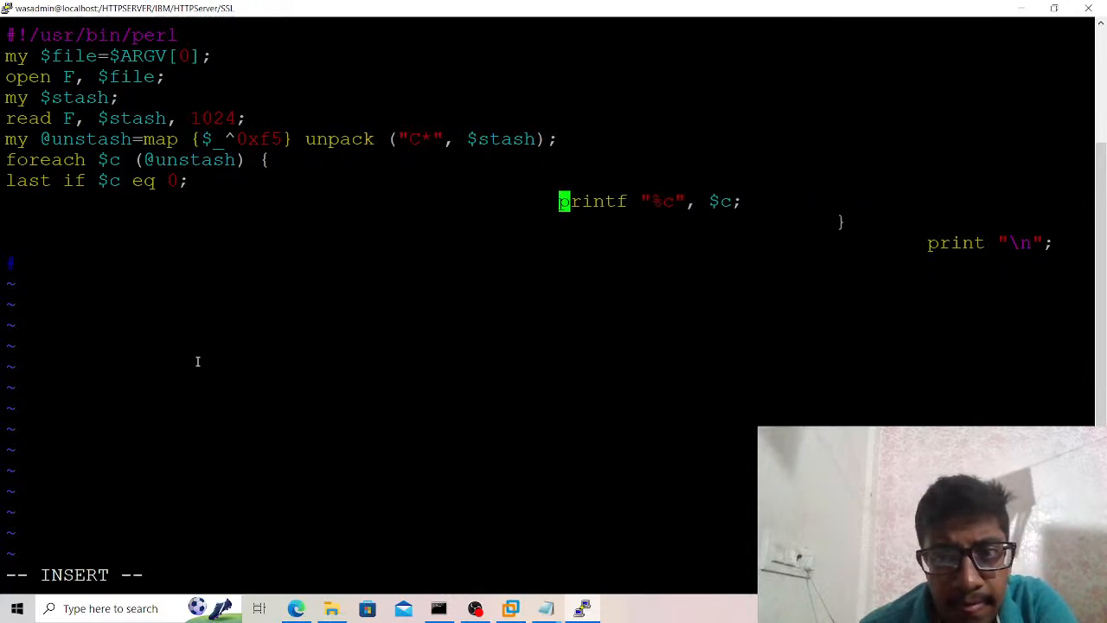
key(BackSpace)
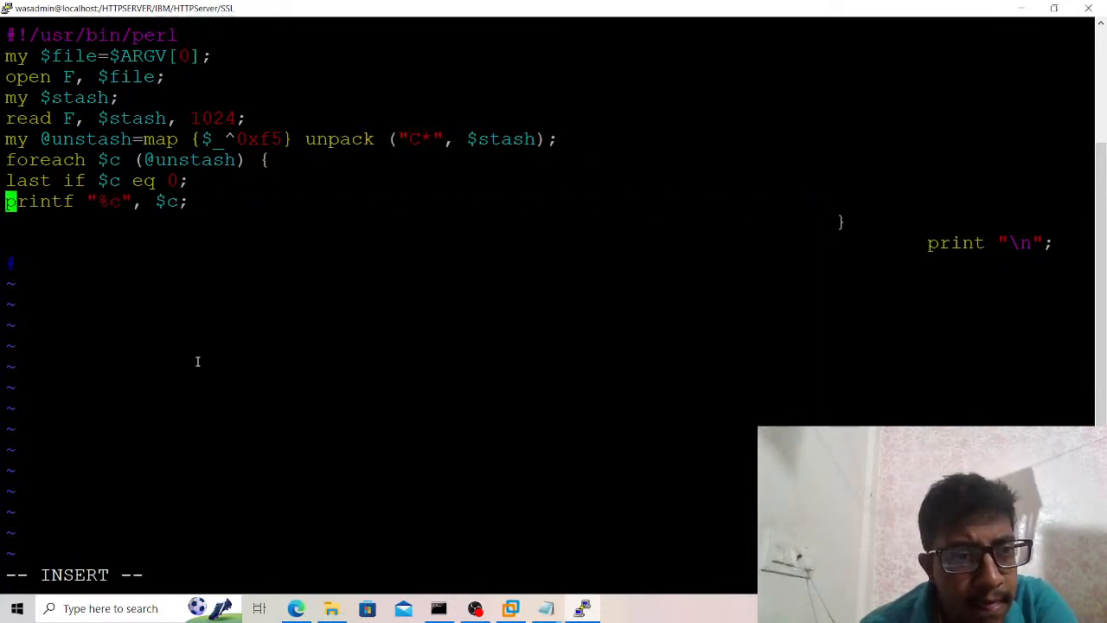
Move the foreach loop's closing brace to the first column by deleting the indentation before it.
key(Down)
key(Right)
key(Right)
key(Right)
key(Right)
key(Right)
key(Right)
key(Right)
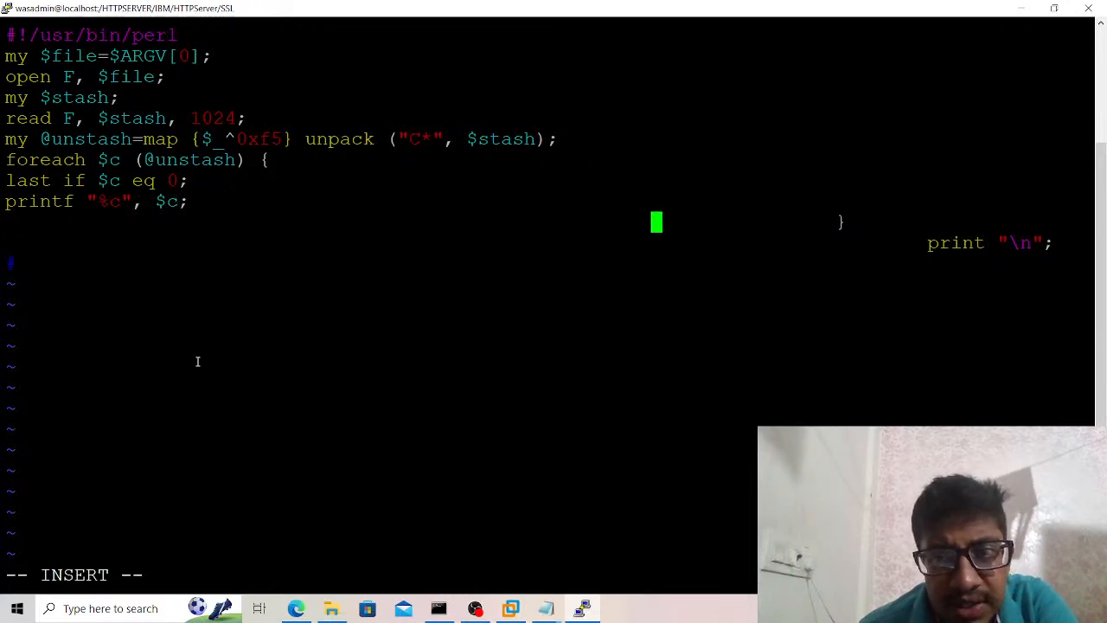
key(Right)
key(Right)
key(BackSpace)
key(BackSpace)
key(BackSpace)
key(BackSpace)
key(BackSpace)
key(BackSpace)
key(BackSpace)
key(BackSpace)
key(BackSpace)
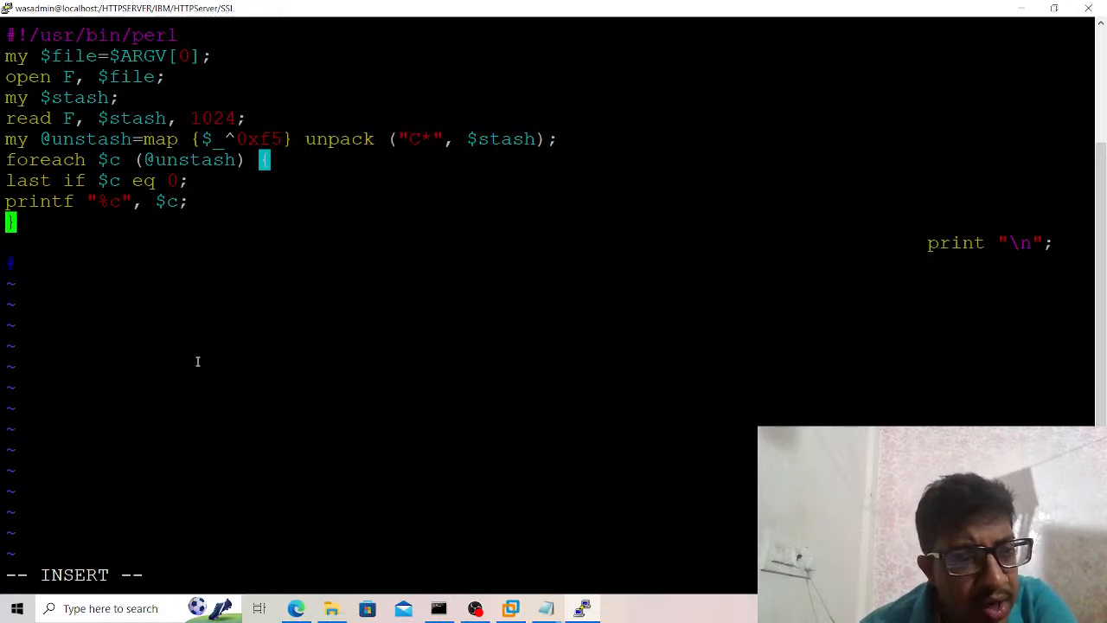
Delete the leading indentation of the final print "\n"; line to align it with the rest of the script.
key(Down)
key(Right)
key(Right)
key(Right)
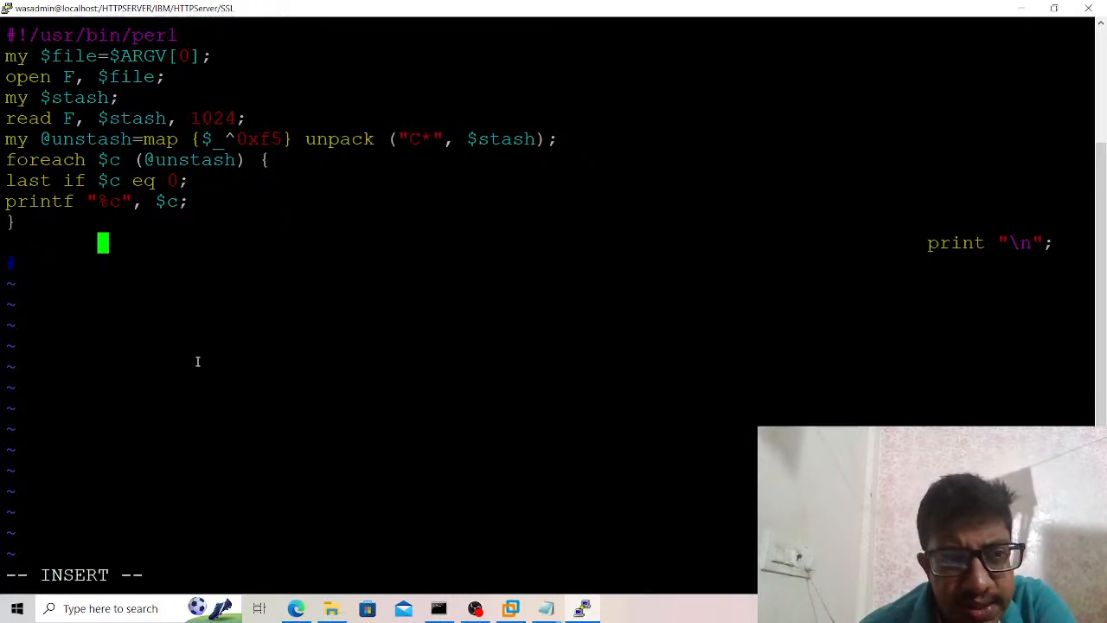
key(Right)
key(Right)
key(Right)
key(Right)
key(Right)
key(Right)
key(Right)
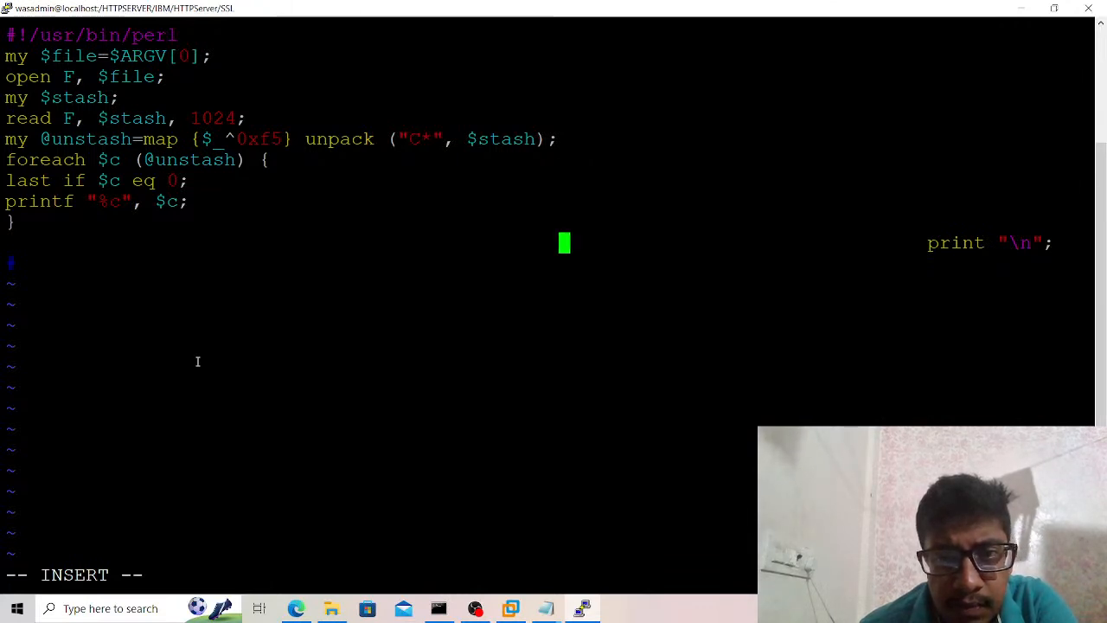
key(BackSpace)
key(BackSpace)
key(BackSpace)
key(BackSpace)
key(BackSpace)
key(BackSpace)
key(BackSpace)
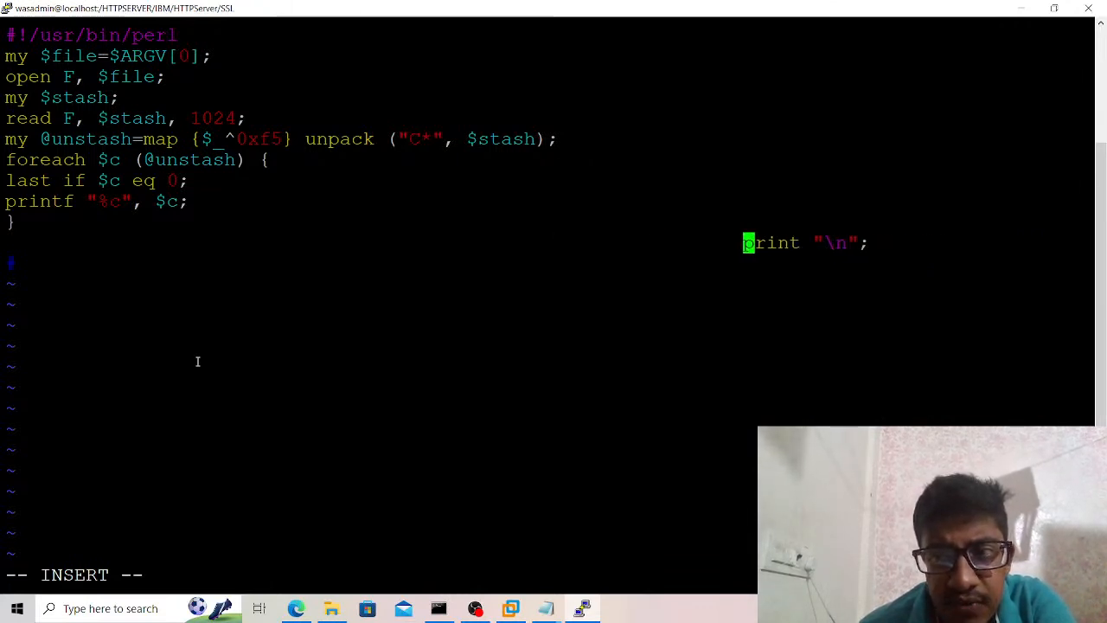
key(BackSpace)
key(BackSpace)
key(BackSpace)
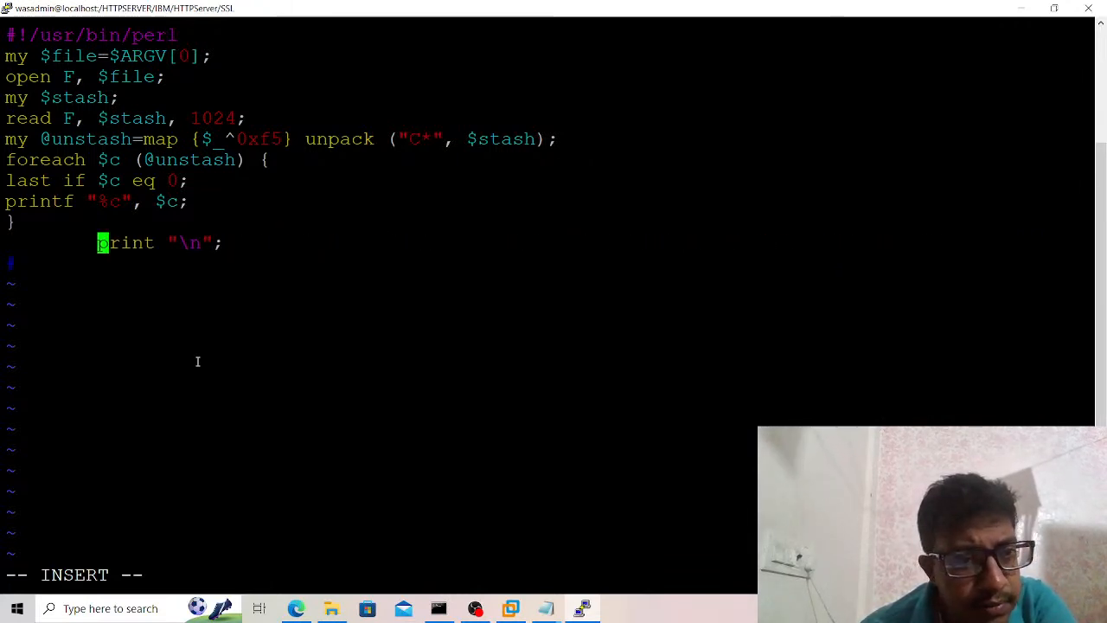
Save the edited unstash.pl script and exit the editor with :wq!
key(Escape)
text(:wq!)
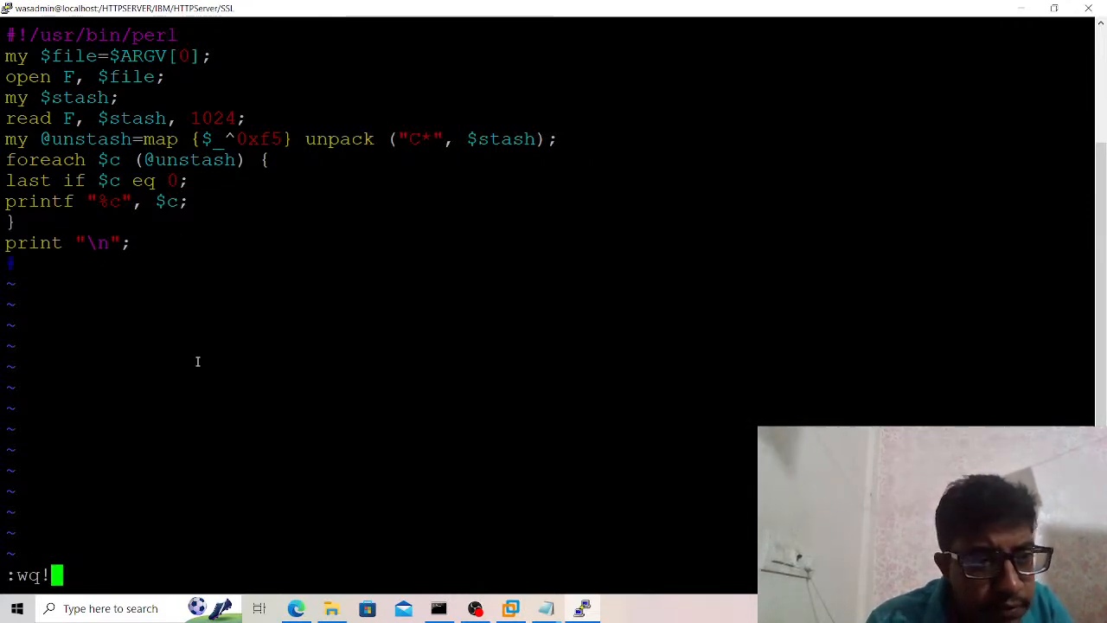
key(Return)
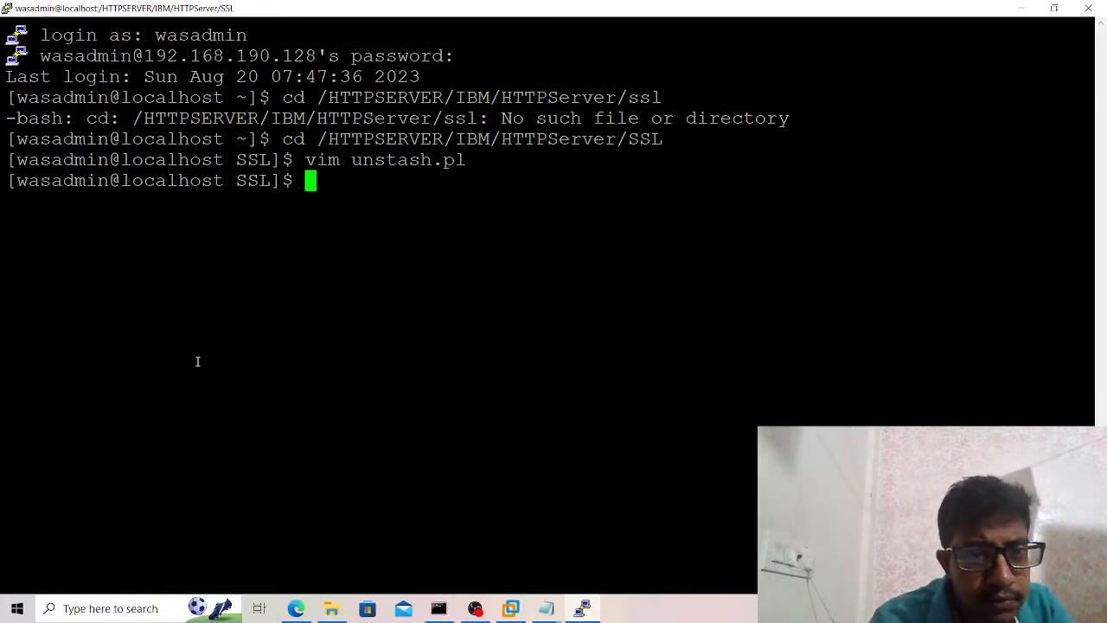
List the SSL directory with ls -ltrh and give unstash.pl full permissions with chmod -R 777.
text(ls -ltrh)
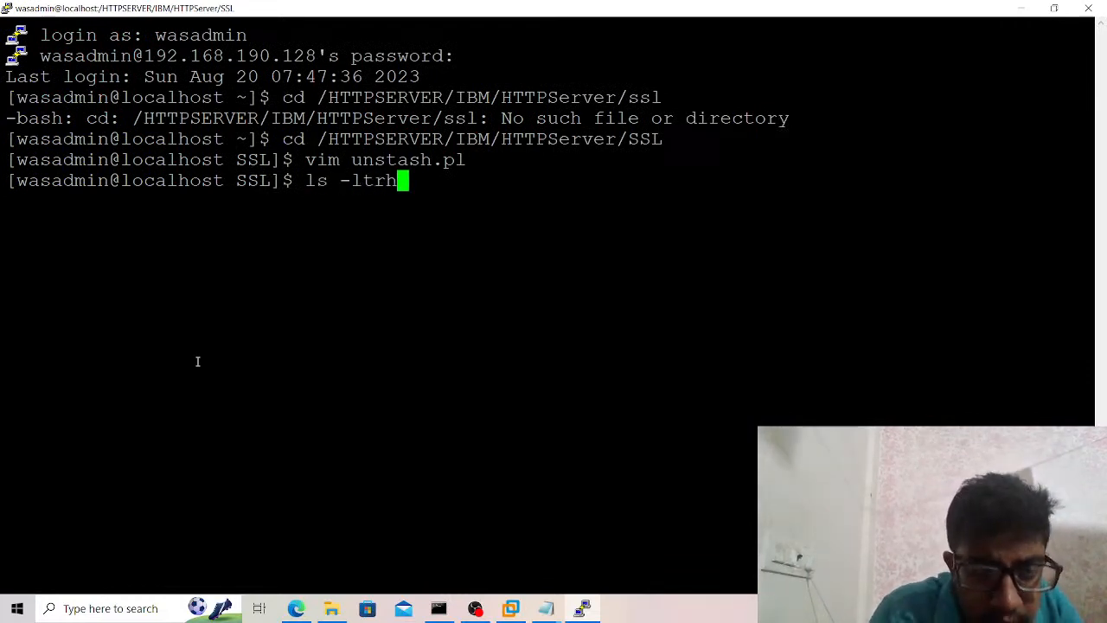
key(Return)
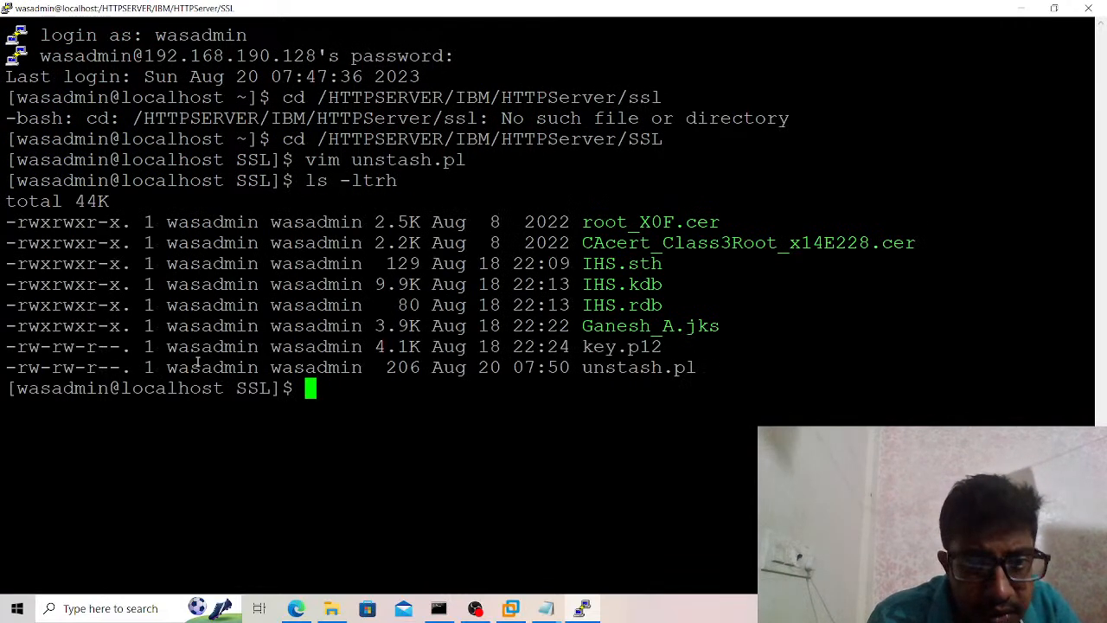
text(chmod -)
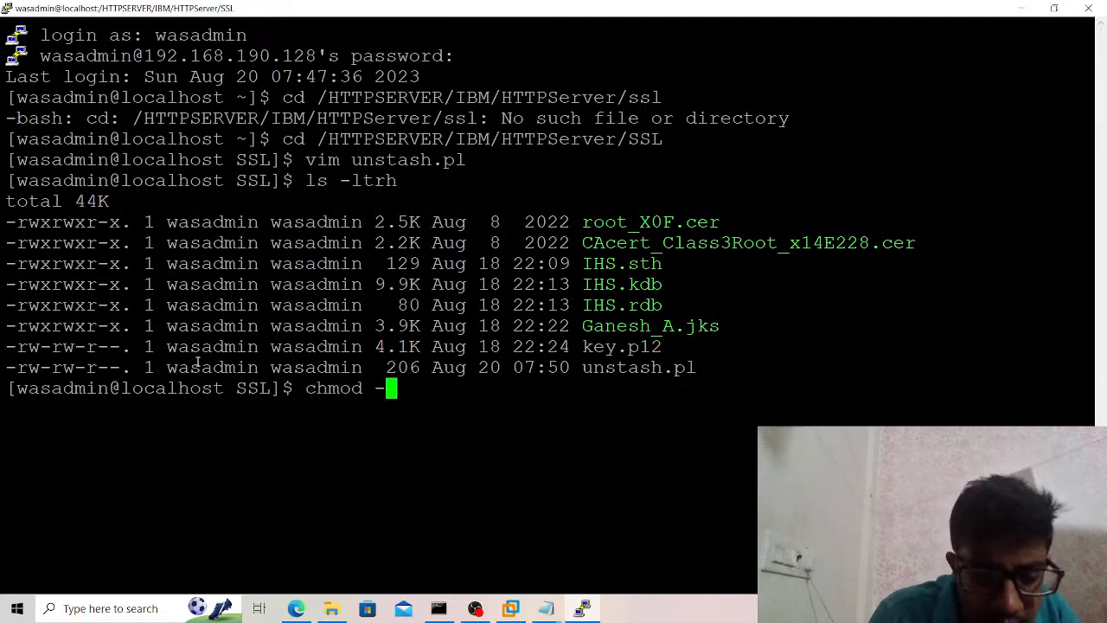
text(R 777 )
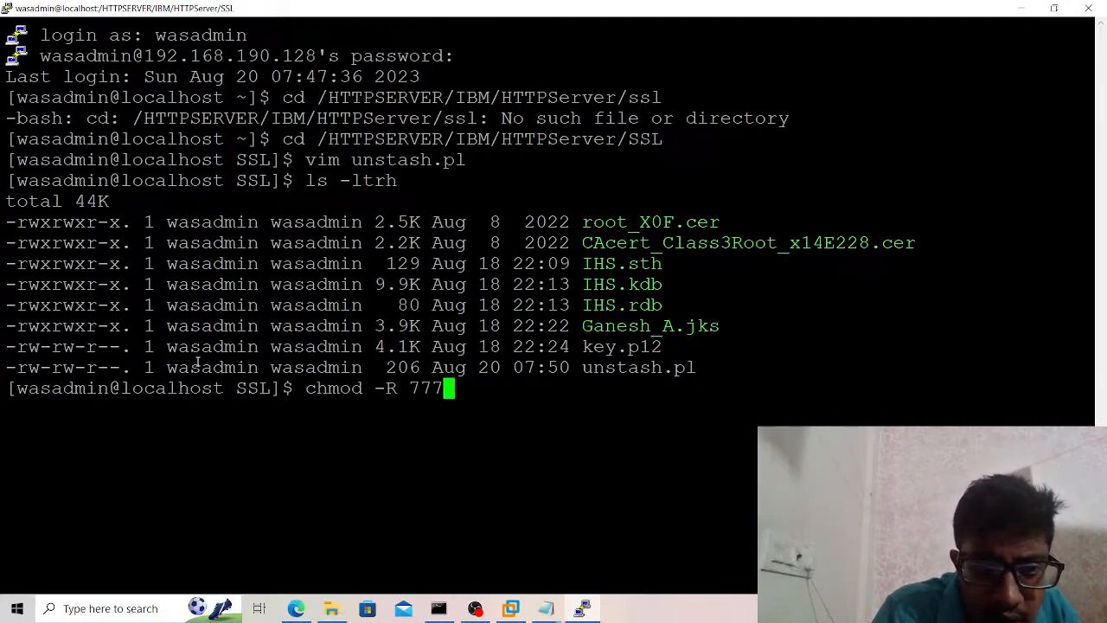
text(u)
key(Tab)
key(Return)
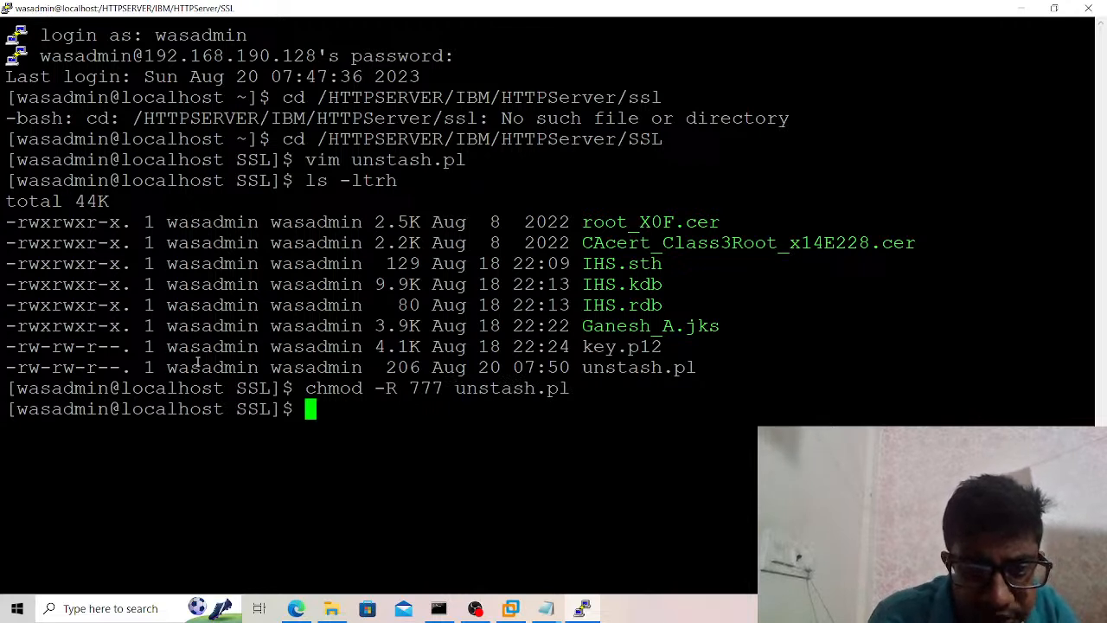
Run ./unstash.pl against the IHS.sth stash file to reveal the KDB password.
text(./un)
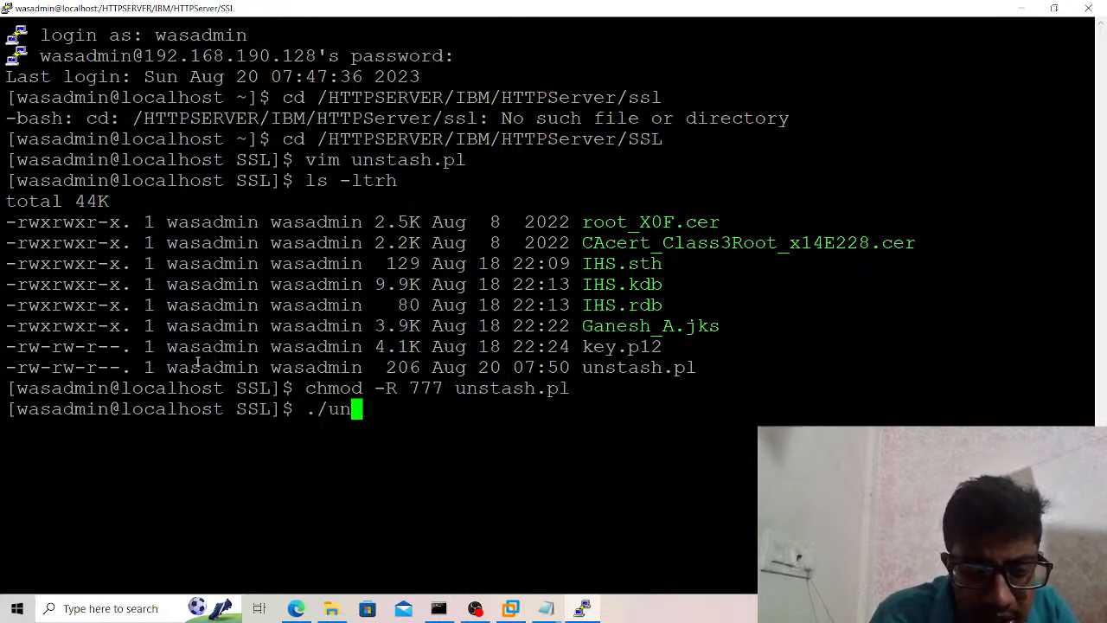
key(Tab)
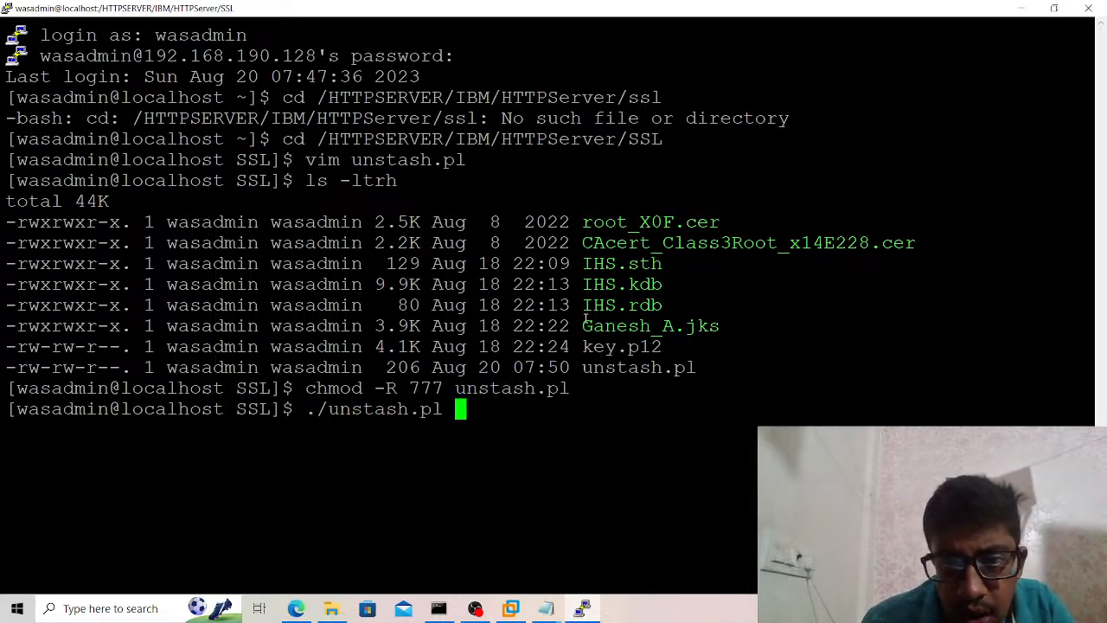
double_click(639, 267)
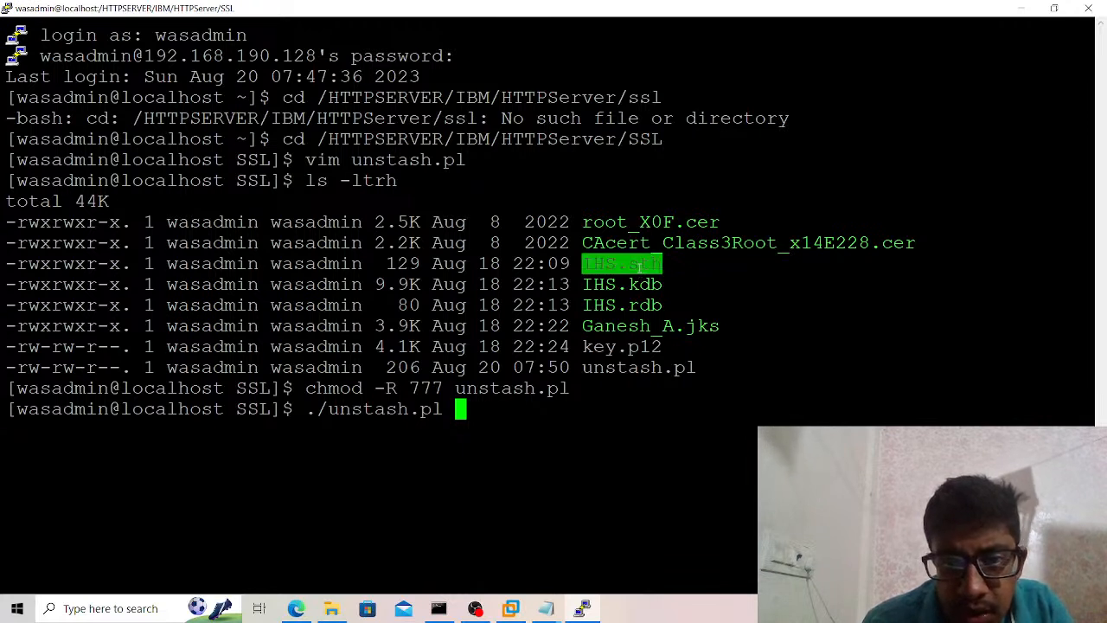
right_click(638, 268)
key(Return)
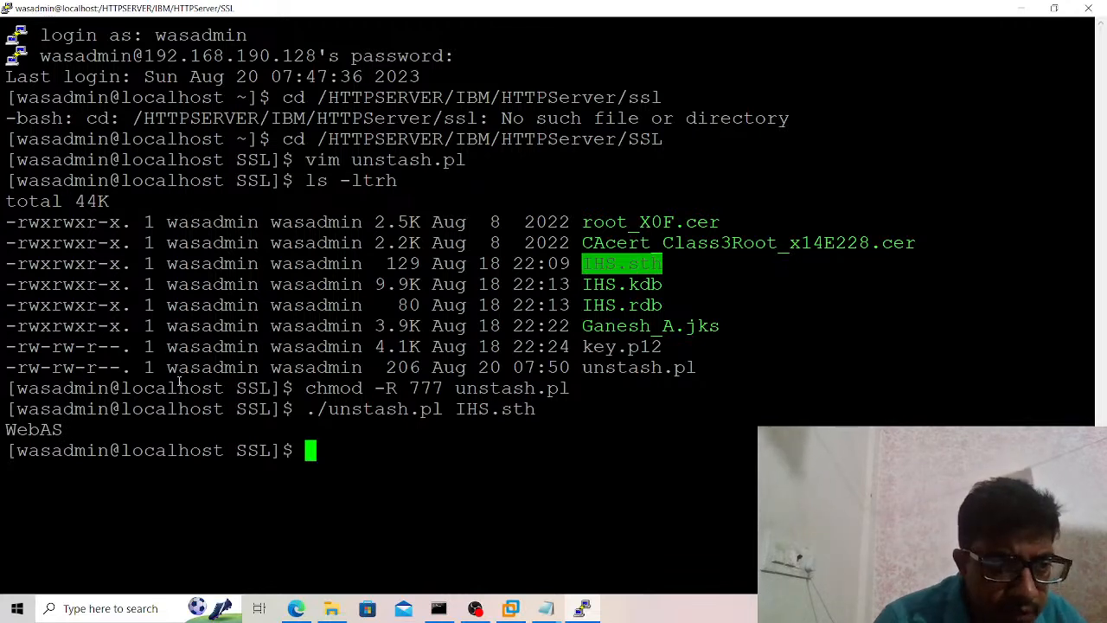
drag(7, 404, 761, 451)
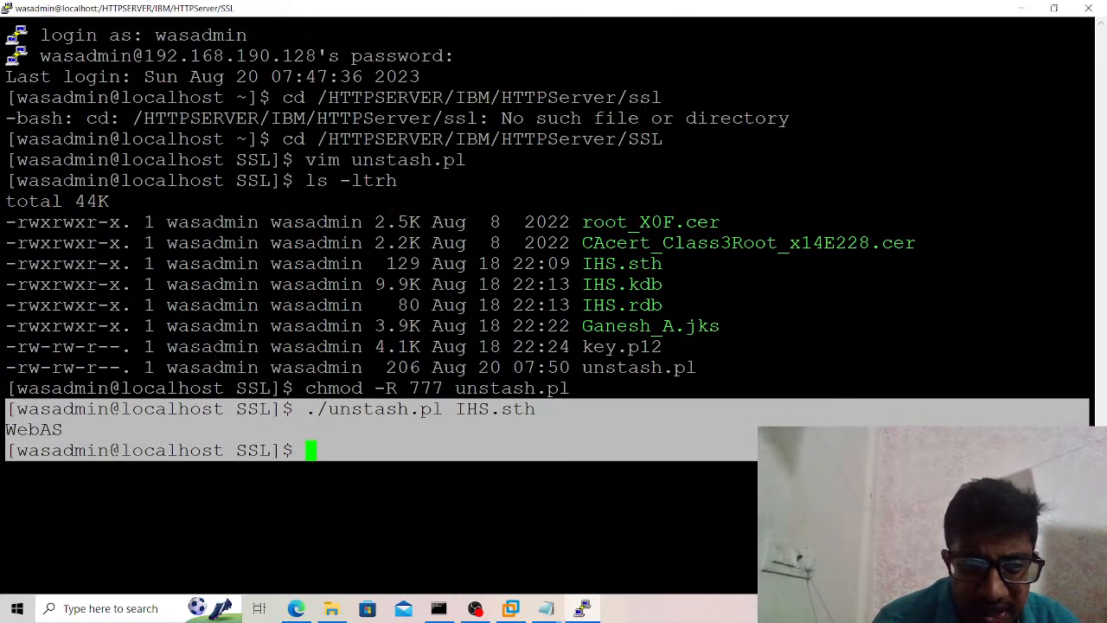
click(426, 451)
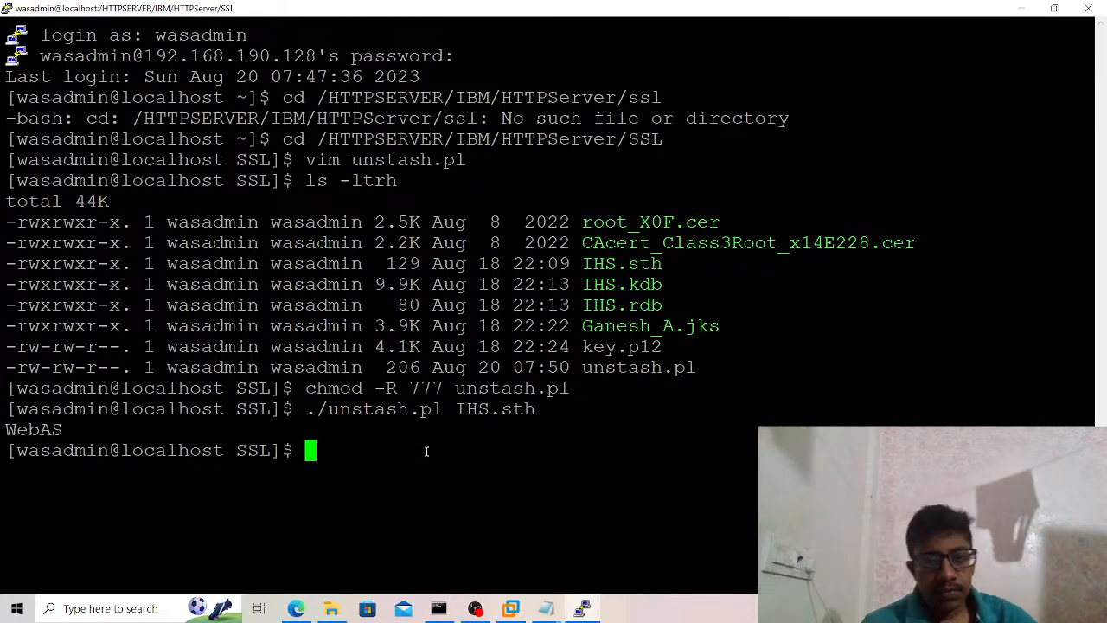
Switch to the SSLGSKCommands notes in Notepad and copy the full ./gskcmd -keydb -changepw command for IHS.kdb.
click(546, 608)
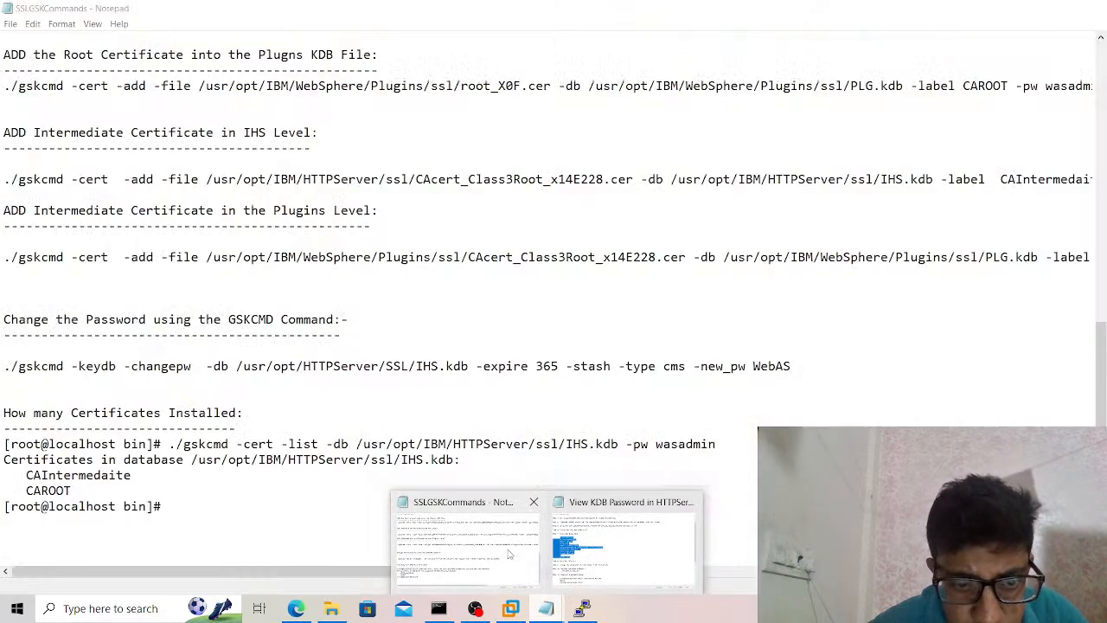
click(467, 540)
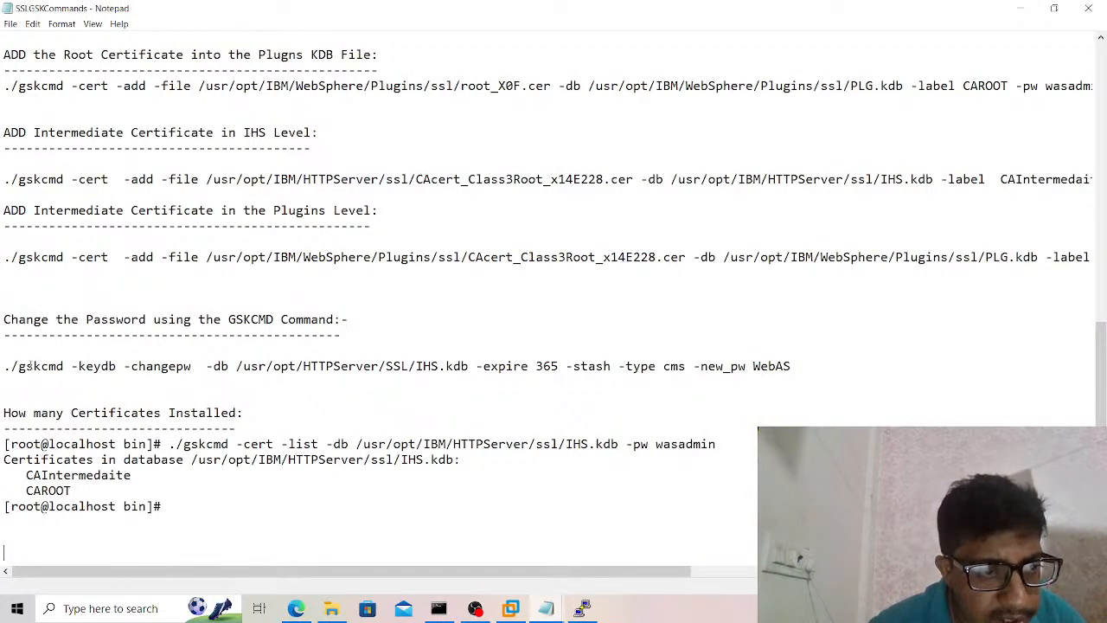
drag(4, 366, 840, 369)
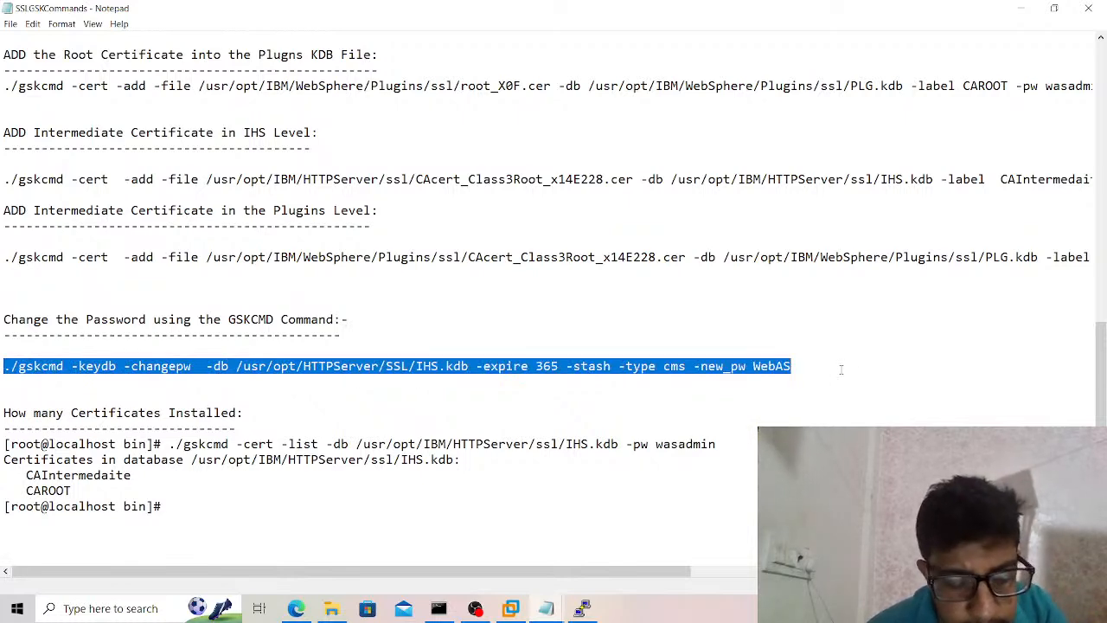
Return to the PuTTY terminal and change from the SSL directory to the HTTPServer bin directory.
key(alt+Tab)
text(cd ../)
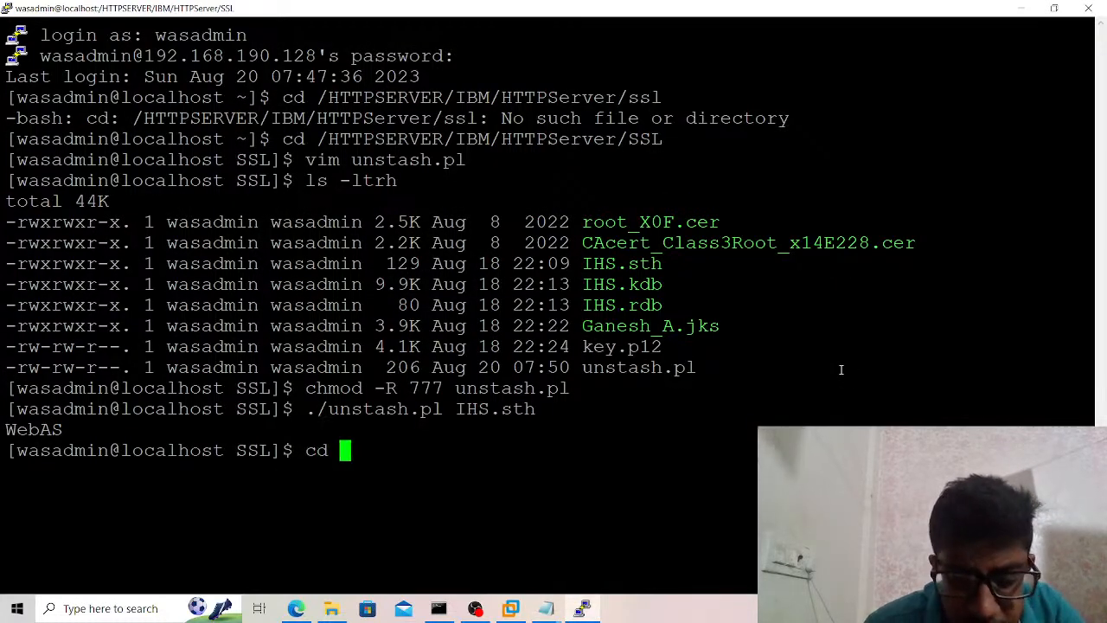
key(Return)
text(cd bin)
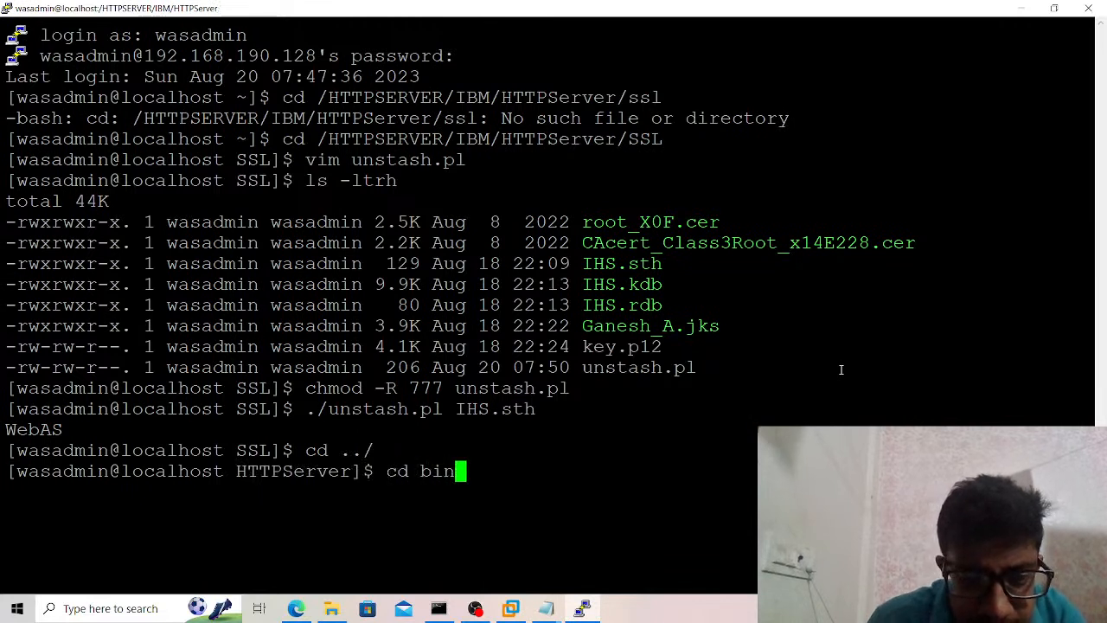
key(Return)
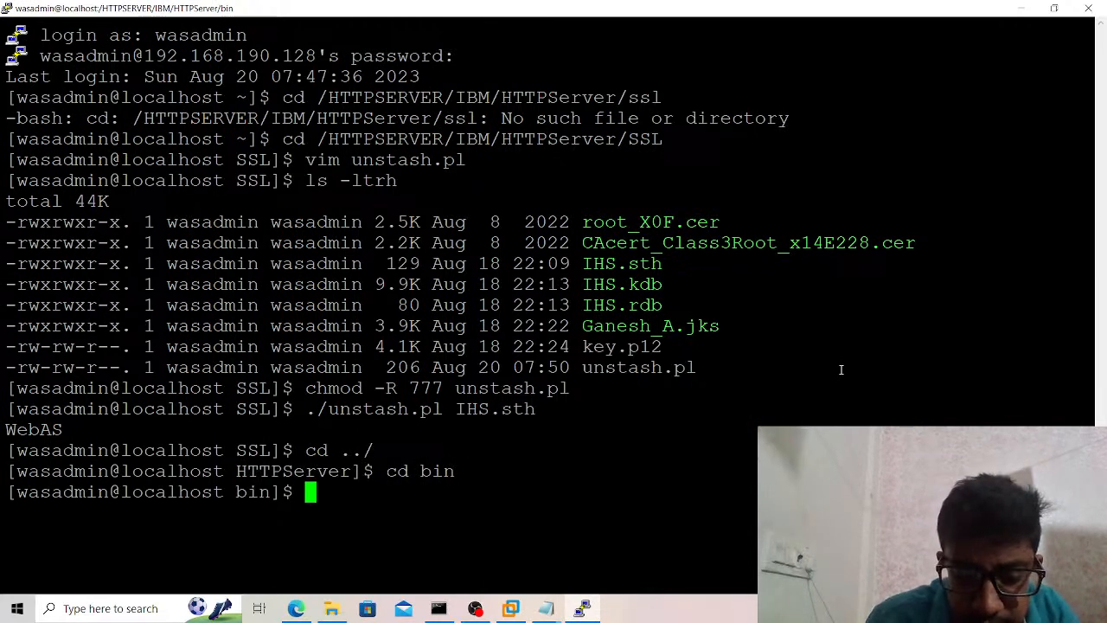
Paste the gskcmd change-password command at the prompt and replace its -new_pw value with the new KDB password.
right_click(840, 369)
key(BackSpace)
key(BackSpace)
key(BackSpace)
key(BackSpace)
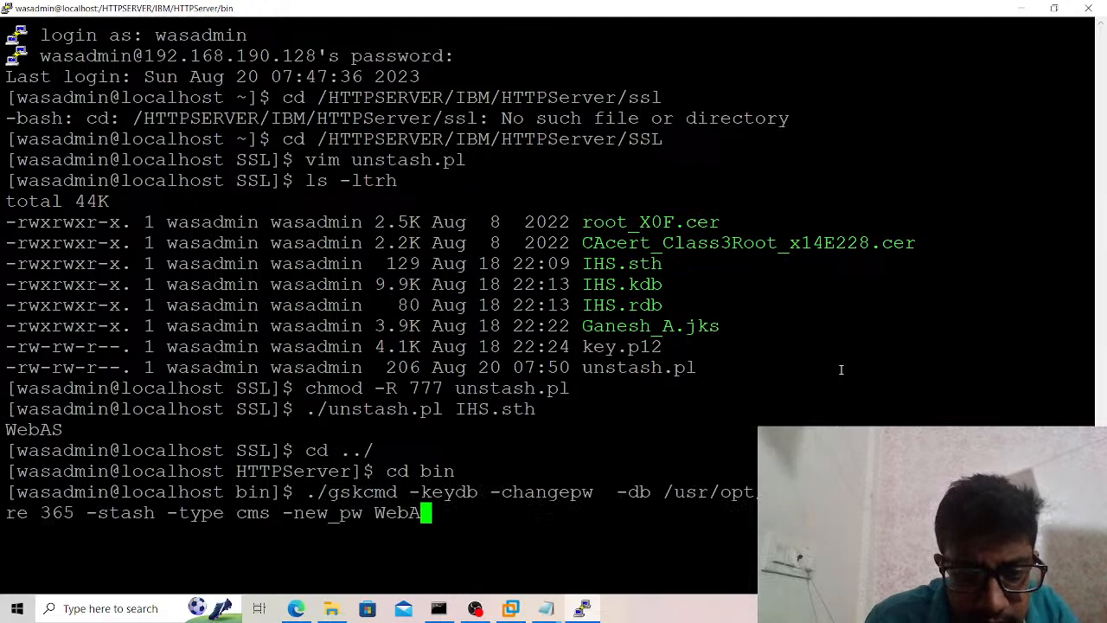
key(BackSpace)
text(wa)
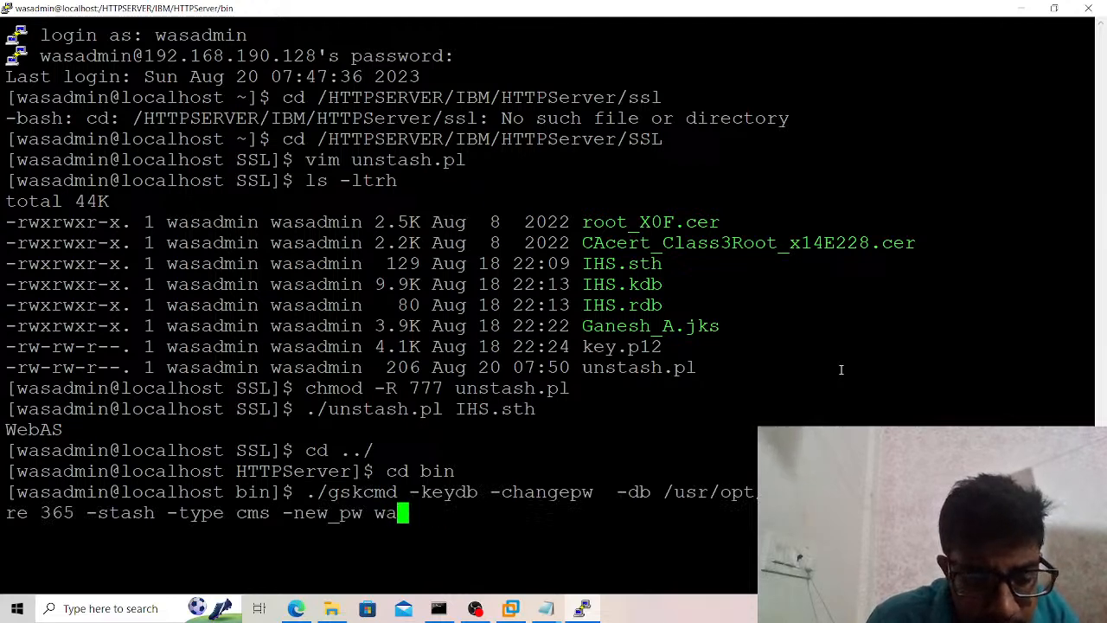
text(sadmin)
Change the -db path in the pasted gskcmd change-password command to /HTTPSERVER/IBM/HTTPServer/SSL/IHS.kdb.
key(Left)
key(Left)
key(Left)
key(Left)
key(Left)
key(Left)
key(Left)
key(Left)
key(Left)
key(Left)
key(Left)
key(Left)
key(Left)
key(Left)
key(Left)
key(Left)
key(Left)
key(Left)
key(Left)
key(Left)
key(Left)
key(Left)
key(Left)
key(Left)
key(Left)
key(Left)
key(Left)
key(Left)
key(Left)
key(Left)
key(Left)
key(Left)
key(Left)
key(Left)
key(Left)
key(Left)
key(Left)
key(Left)
key(Left)
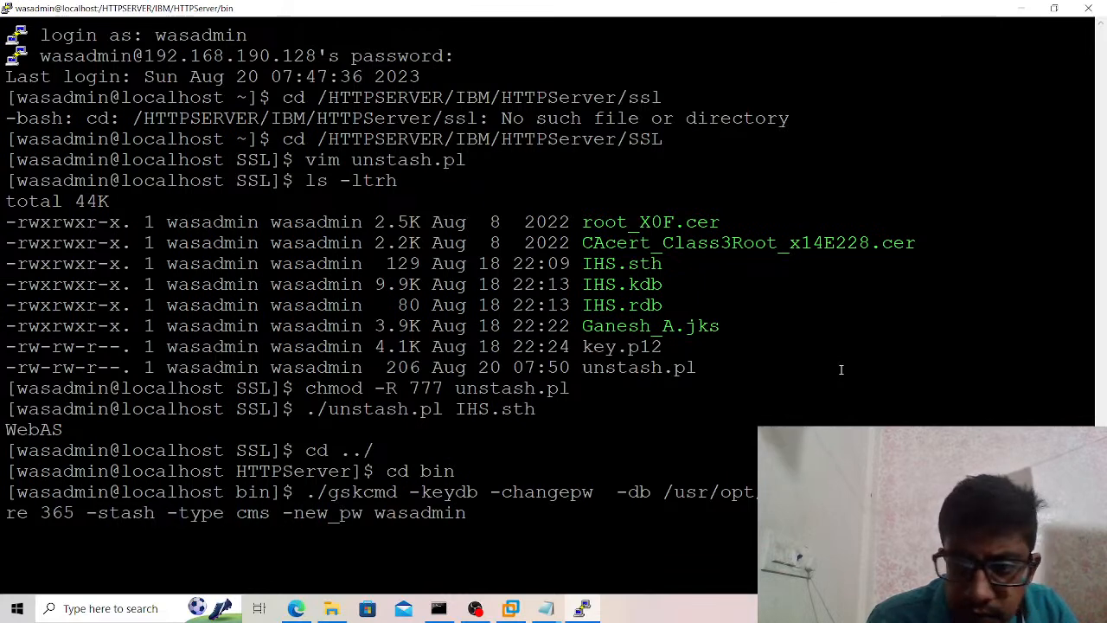
key(Left)
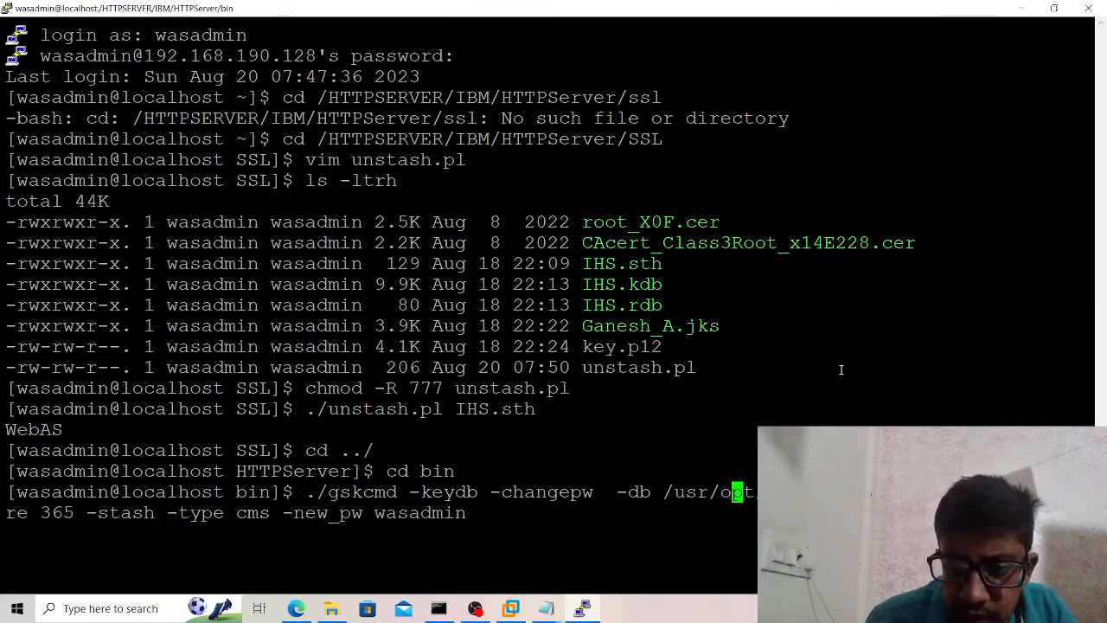
key(Left)
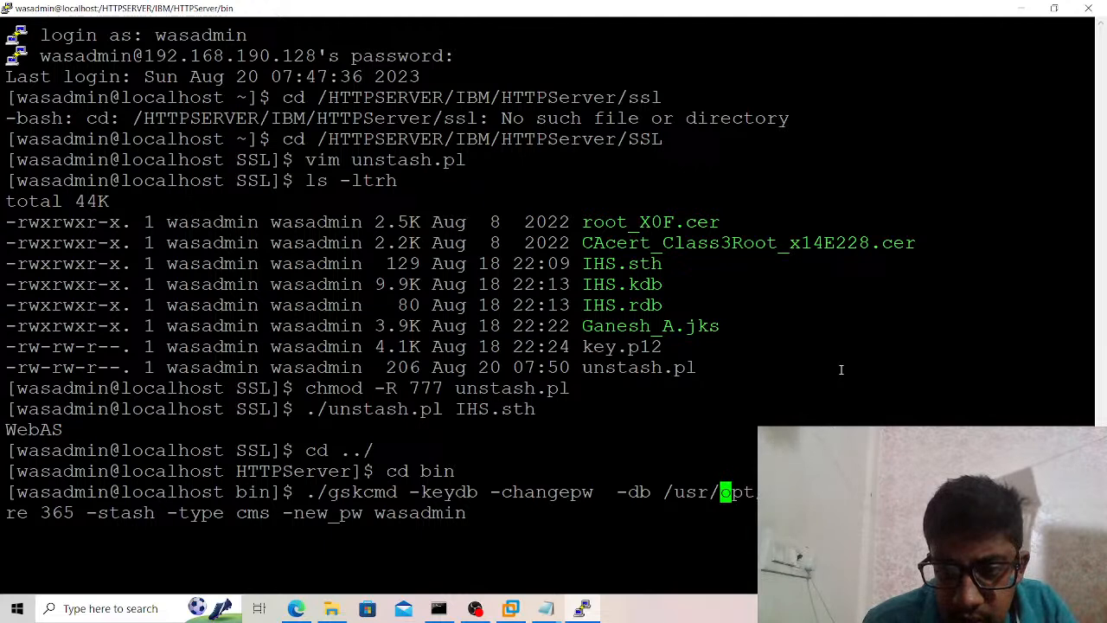
key(BackSpace)
key(BackSpace)
key(BackSpace)
key(BackSpace)
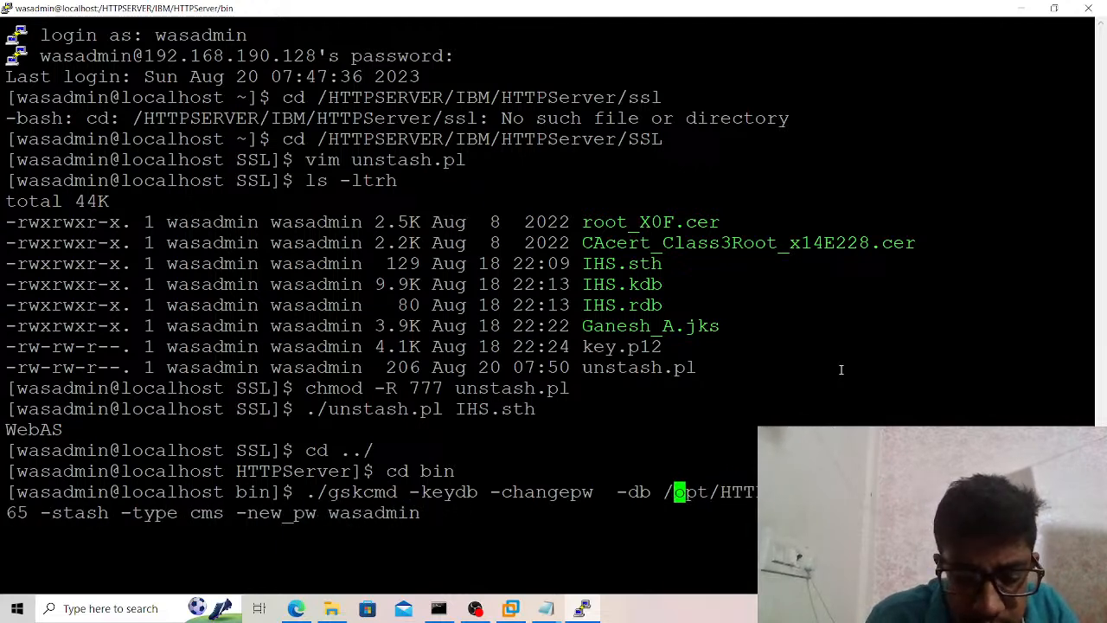
key(Delete)
key(Delete)
key(Delete)
key(Delete)
key(BackSpace)
key(BackSpace)
key(BackSpace)
key(BackSpace)
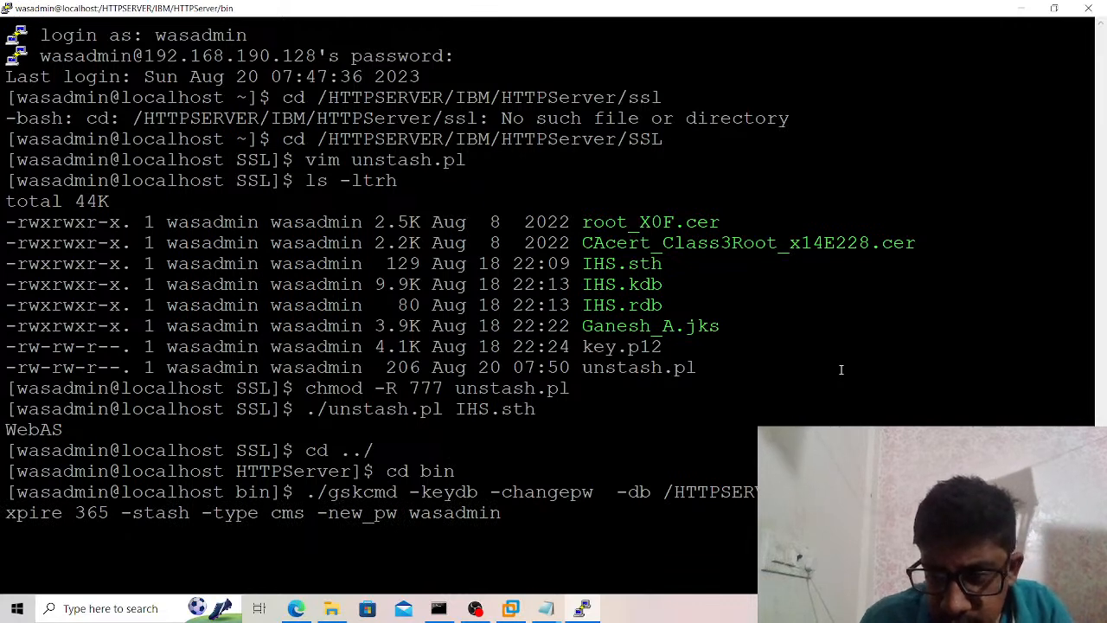
text(SSL/)
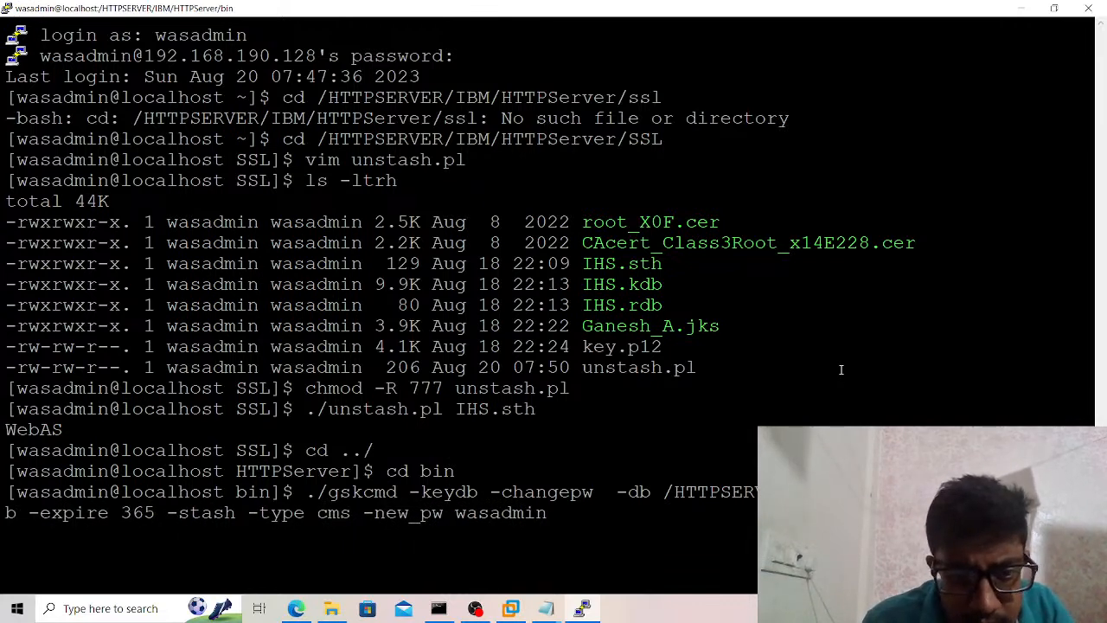
Run the gskcmd change-password command and supply the current KDB password copied from the unstash.pl output.
key(Return)
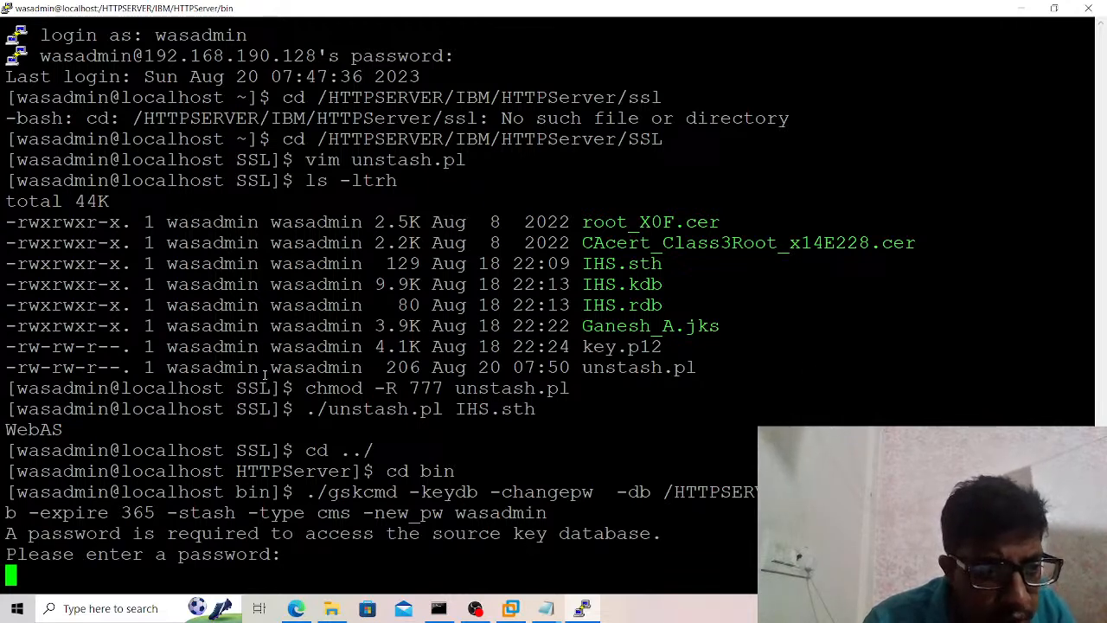
double_click(44, 430)
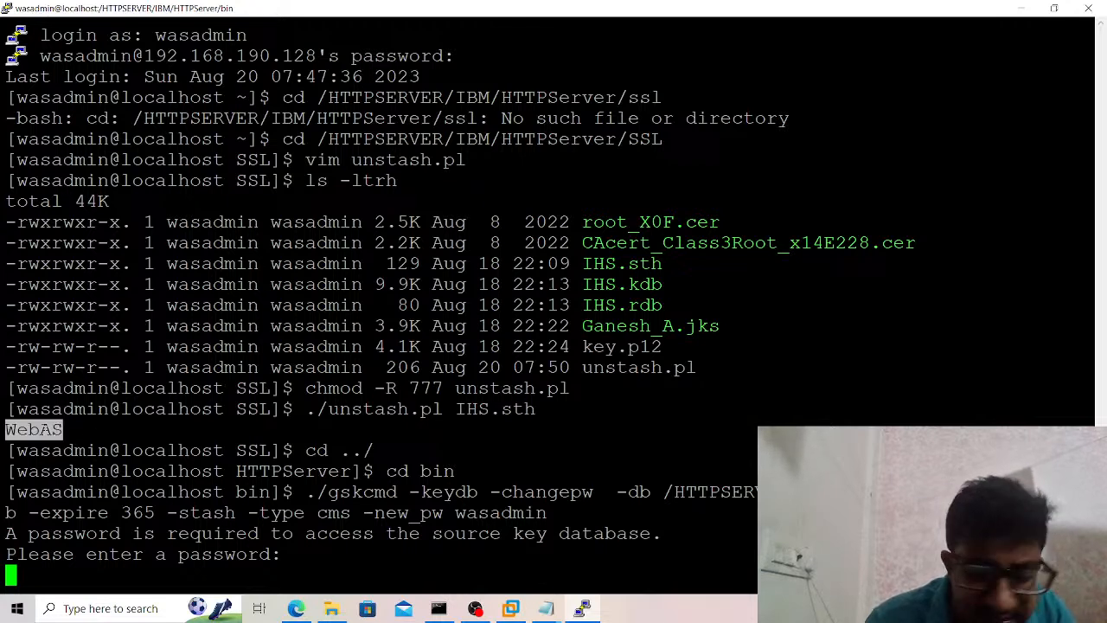
right_click(43, 430)
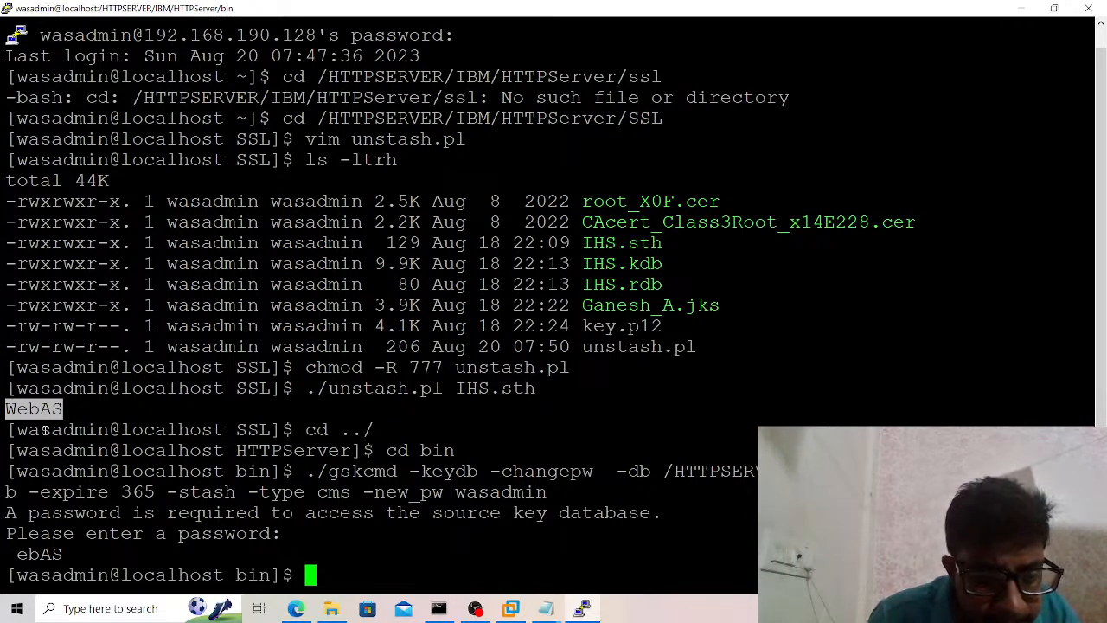
Recall the gskcmd change-password command, re-enter the new KDB password as its -new_pw value, and run it with the source key database password.
key(Up)
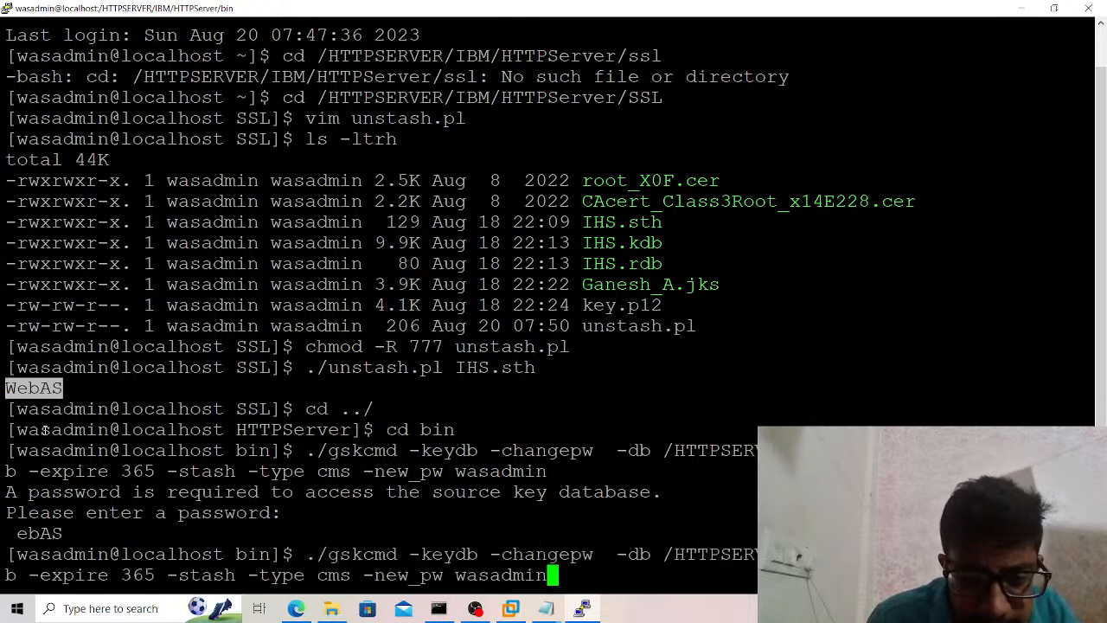
key(BackSpace)
key(BackSpace)
key(BackSpace)
key(BackSpace)
key(BackSpace)
key(BackSpace)
key(BackSpace)
key(BackSpace)
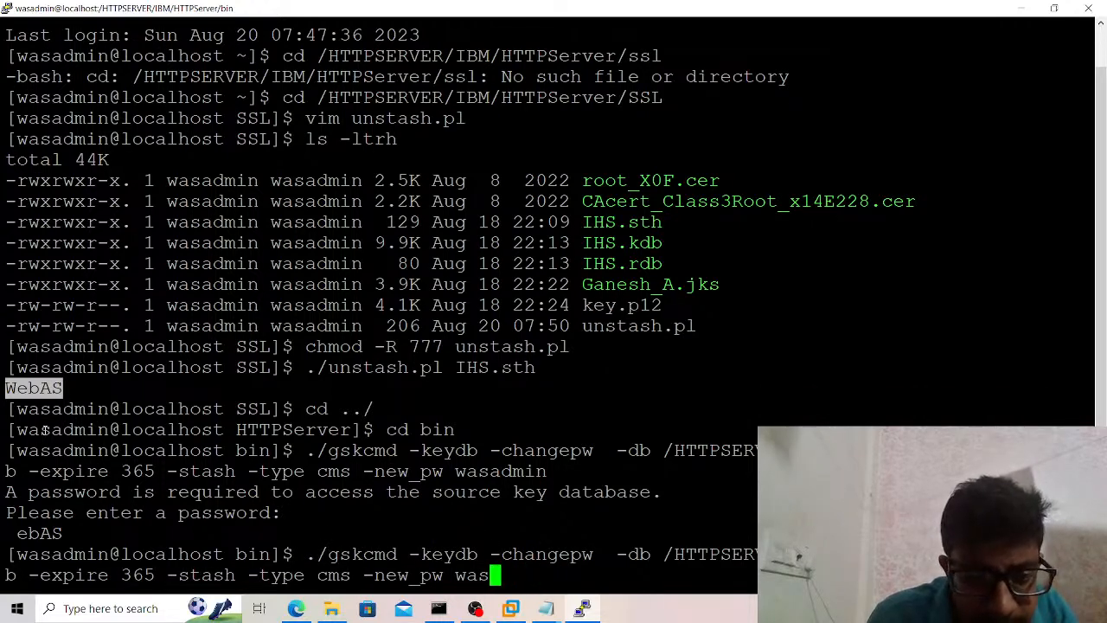
right_click(43, 429)
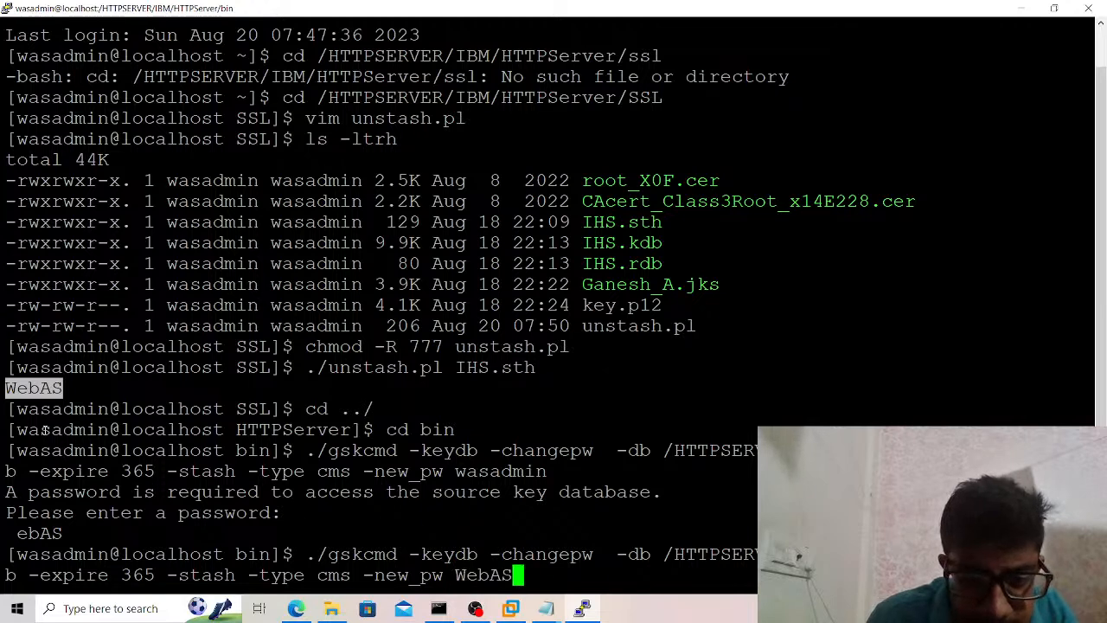
key(Left)
key(Left)
key(Left)
key(Left)
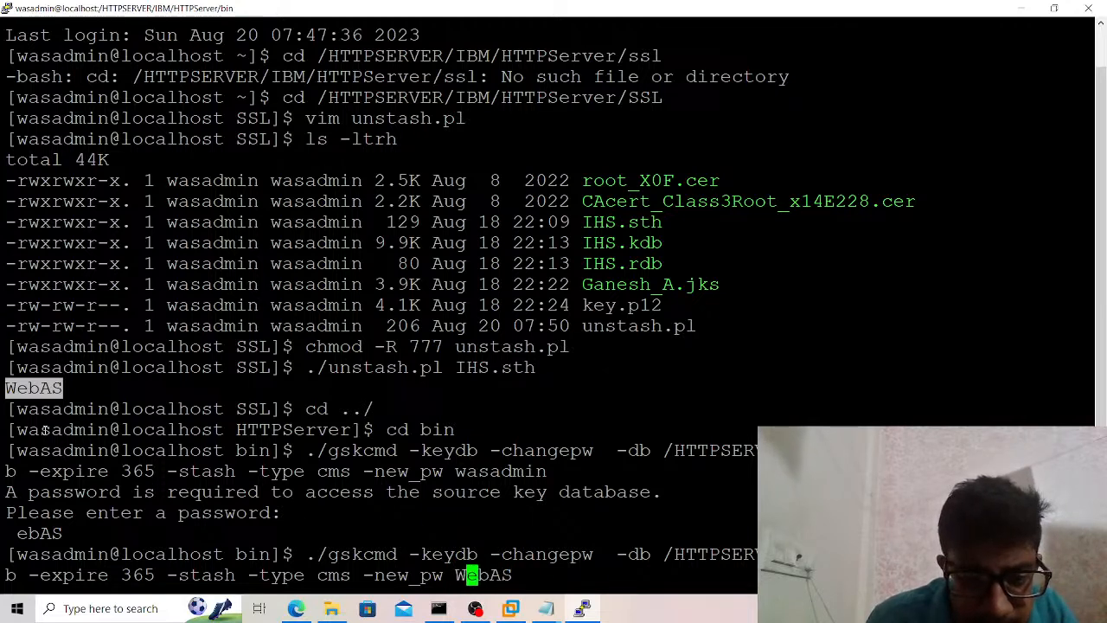
key(BackSpace)
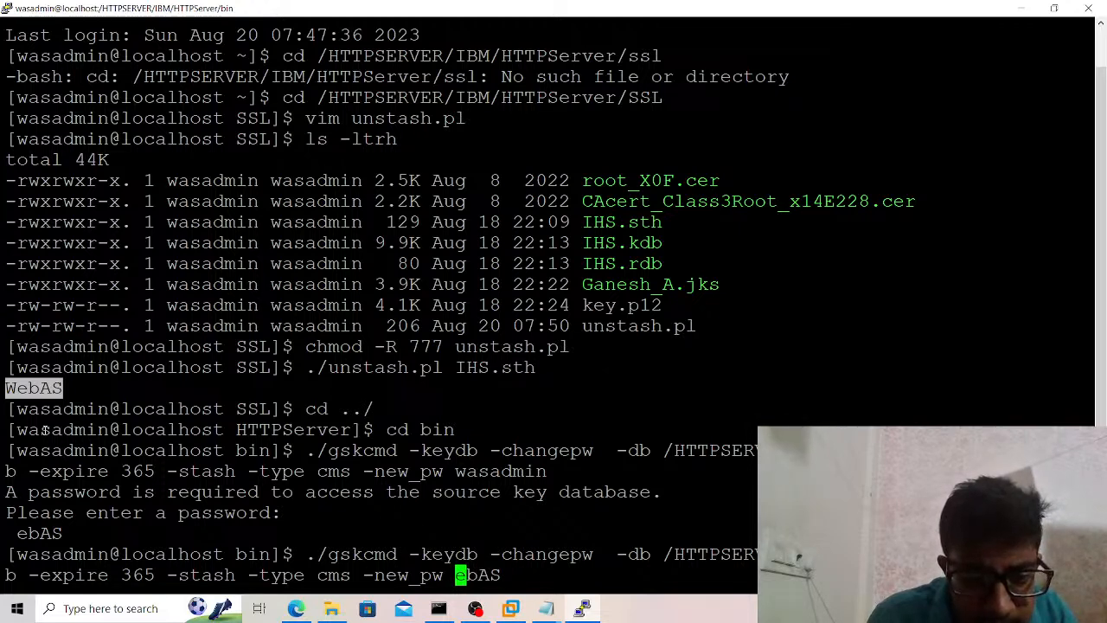
key(Delete)
key(Delete)
key(Delete)
key(Delete)
text(w)
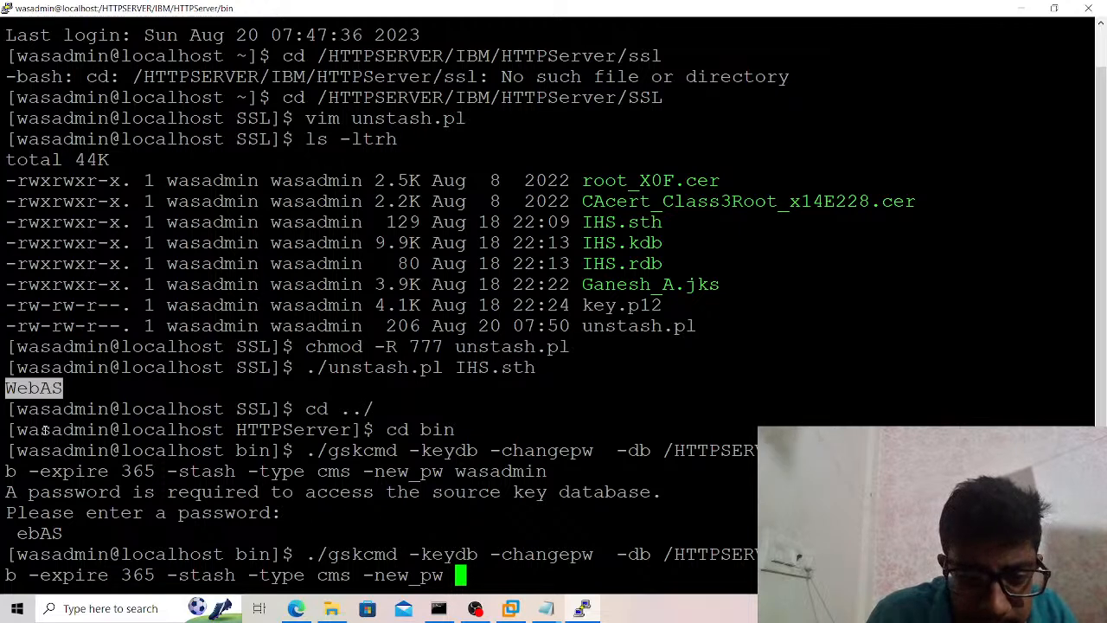
text(asadmin)
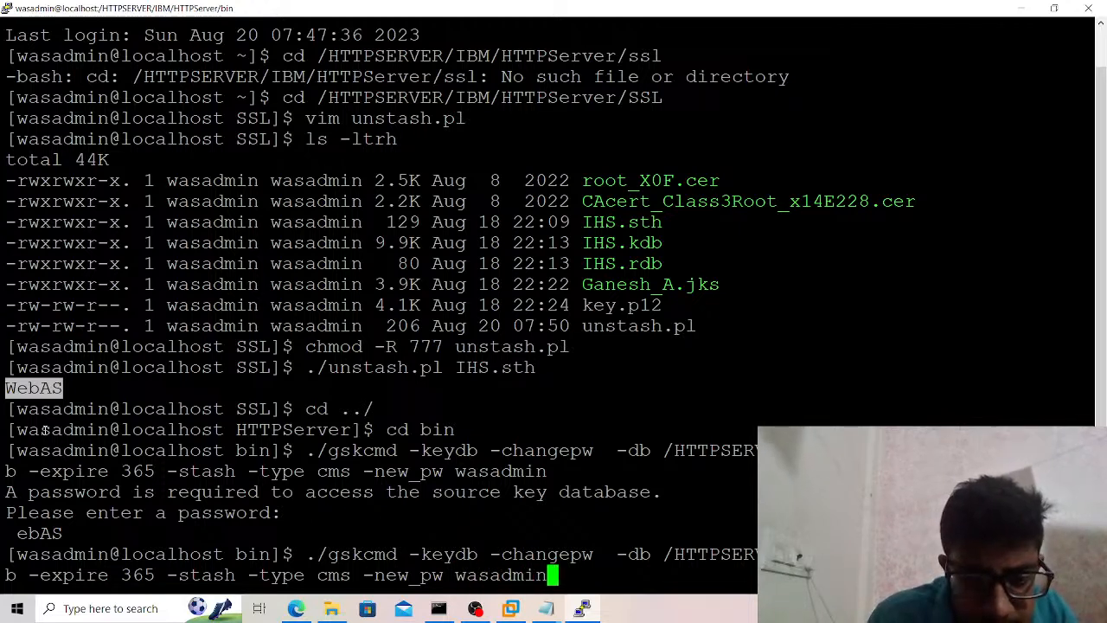
key(Return)
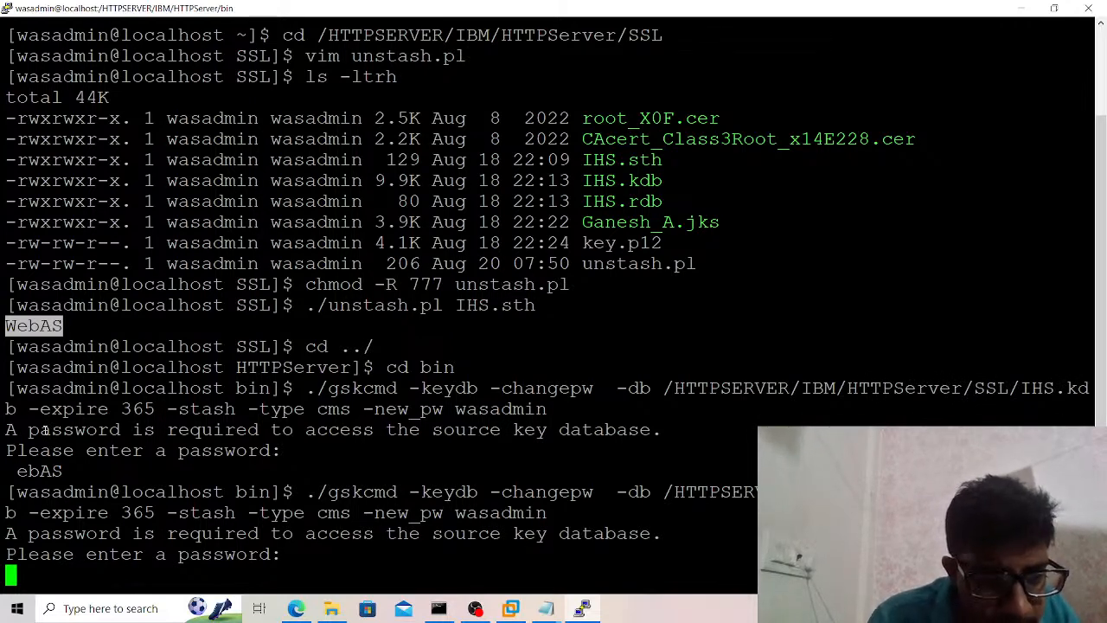
key(Return)
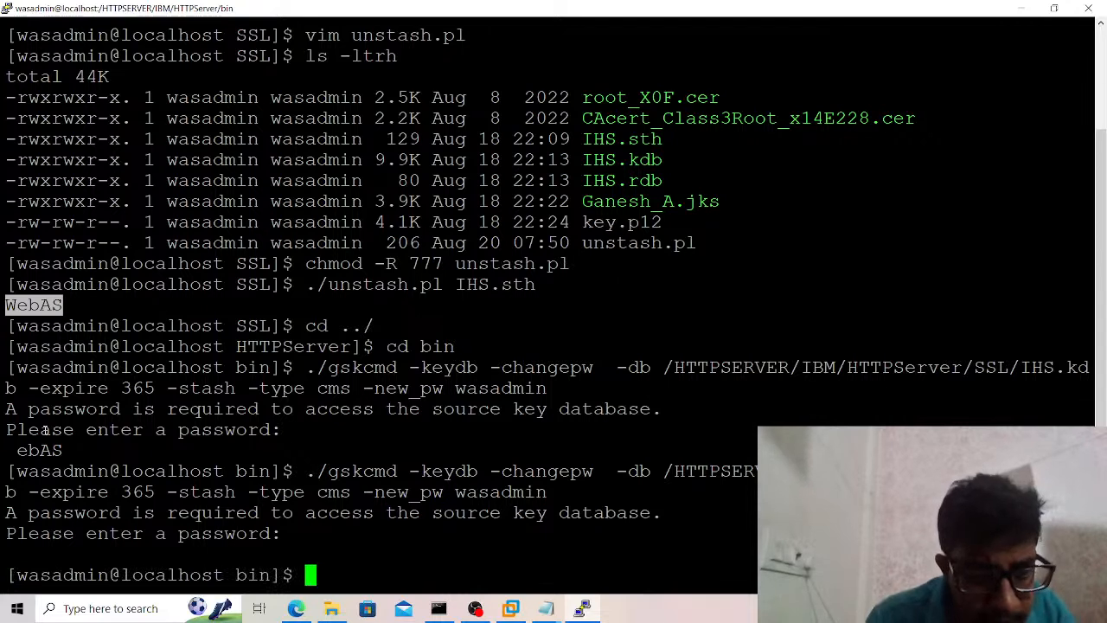
List the certificates with ./gskcmd -cert -list -db /HTTPSERVER/IBM/HTTPServer/SSL/IHS.kdb, supplying the KDB password.
text(./gskcmd)
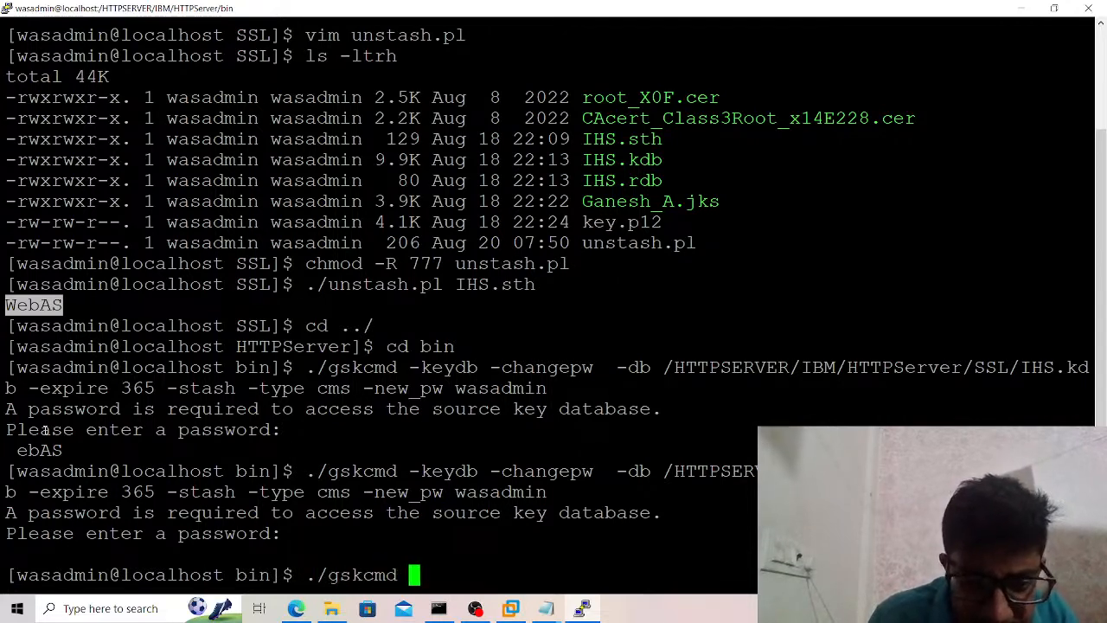
text( -cert)
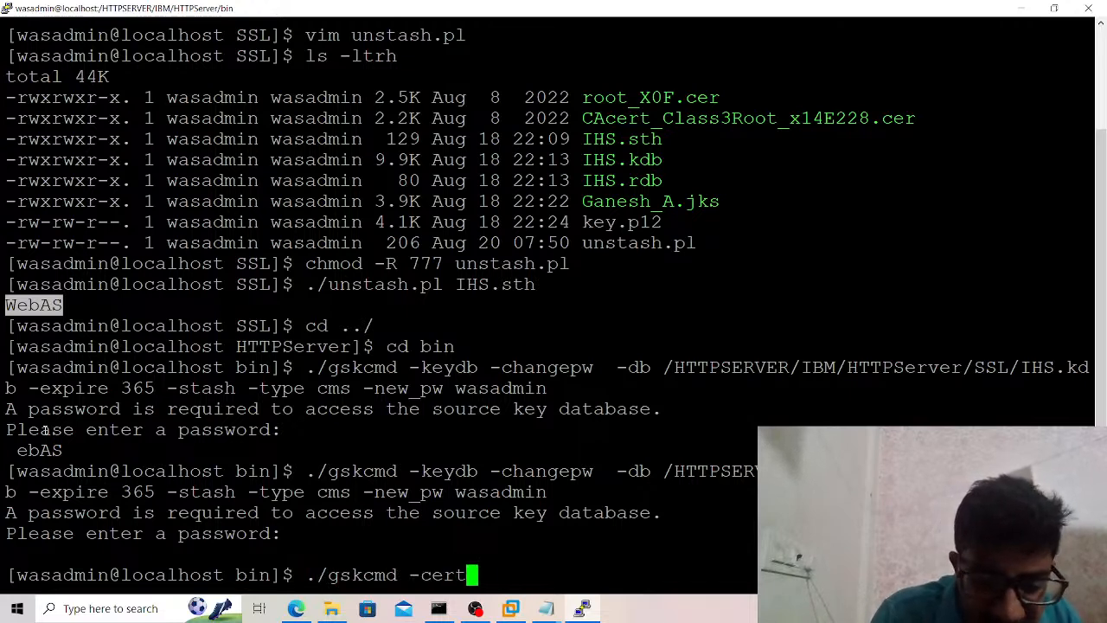
text( -list )
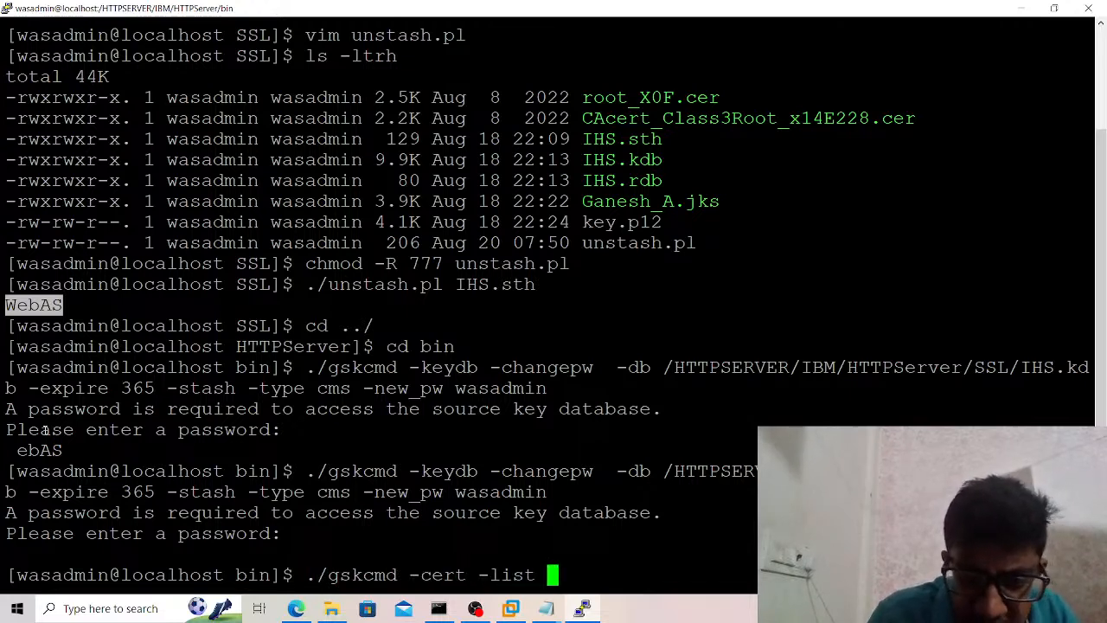
text(-db)
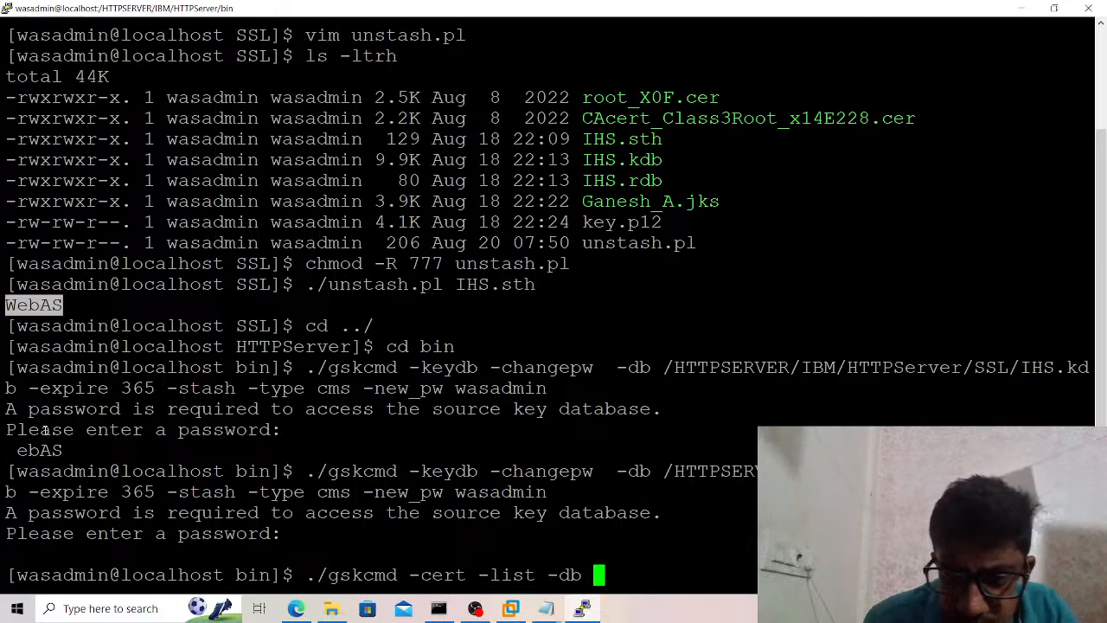
double_click(677, 470)
right_click(683, 469)
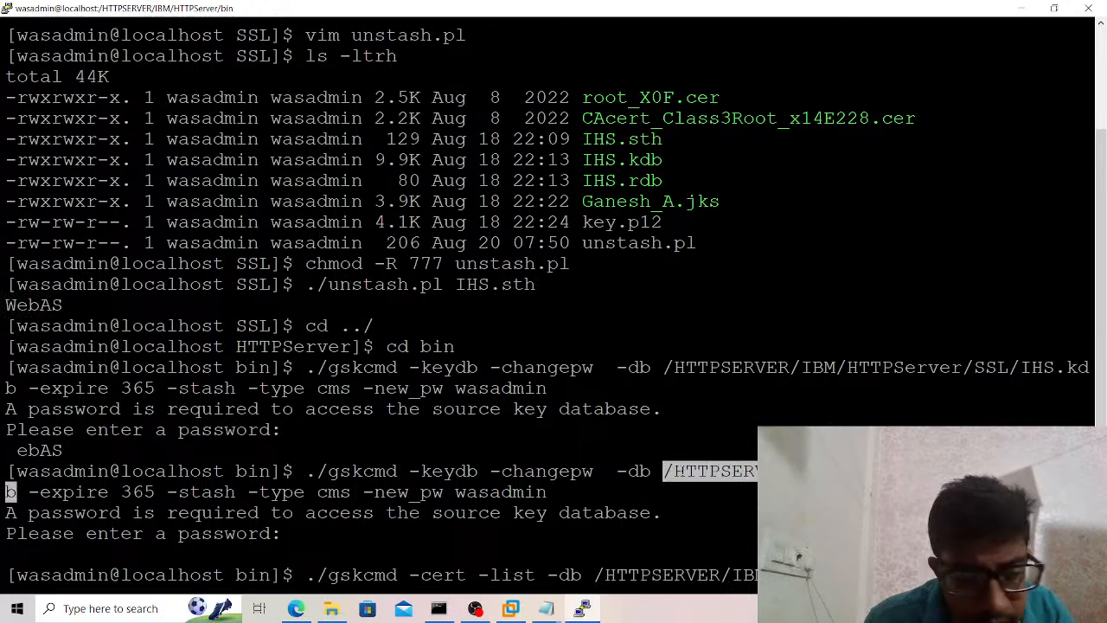
key(Return)
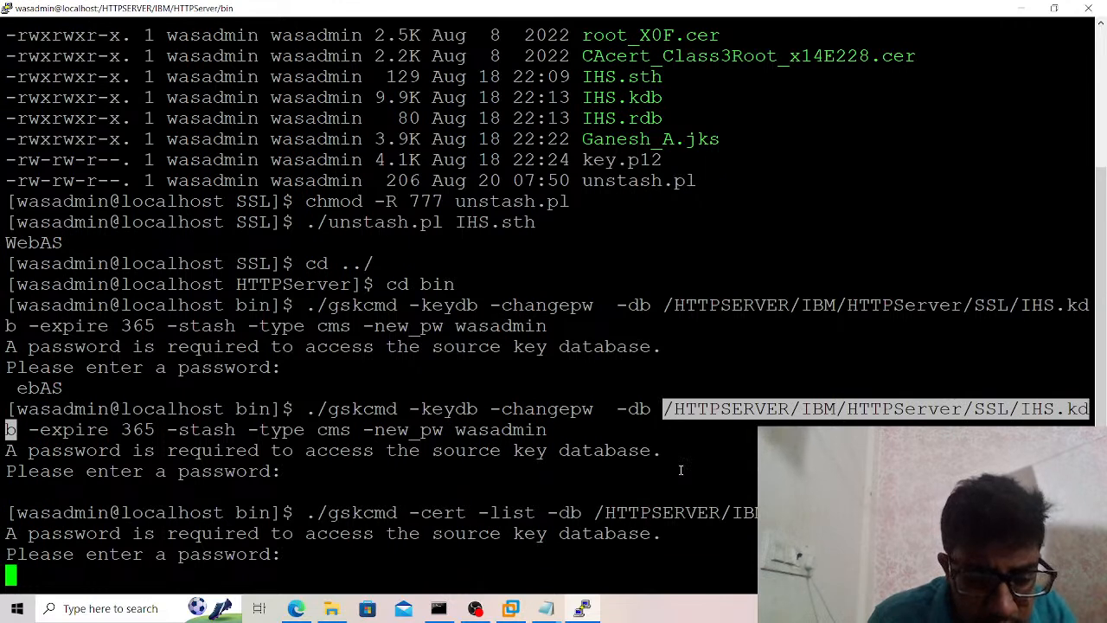
key(Return)
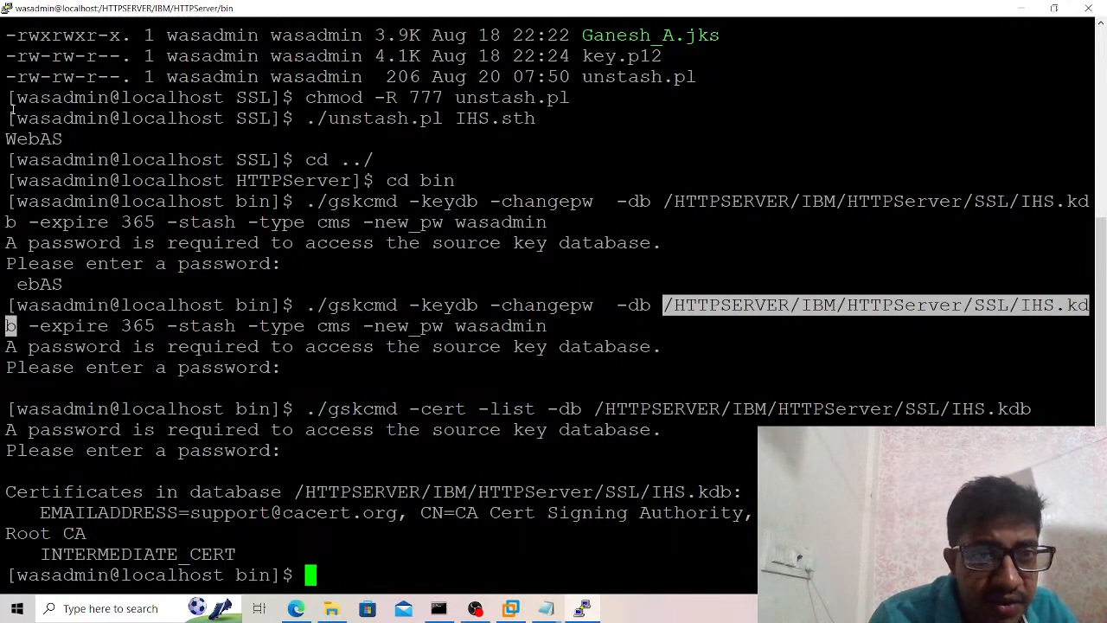
drag(8, 103, 173, 140)
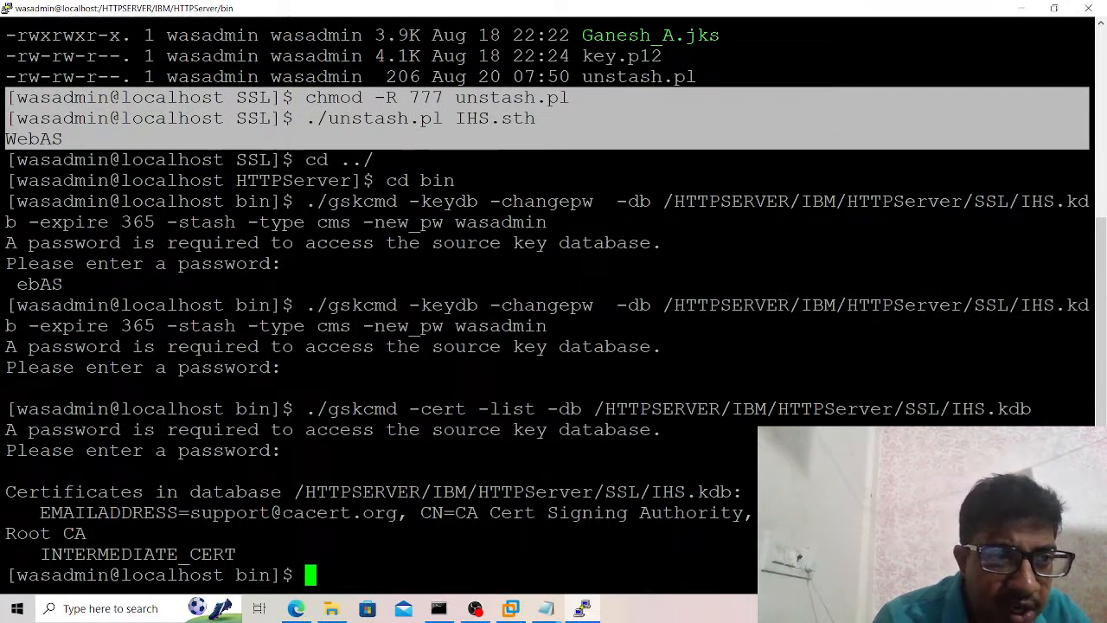
click(88, 140)
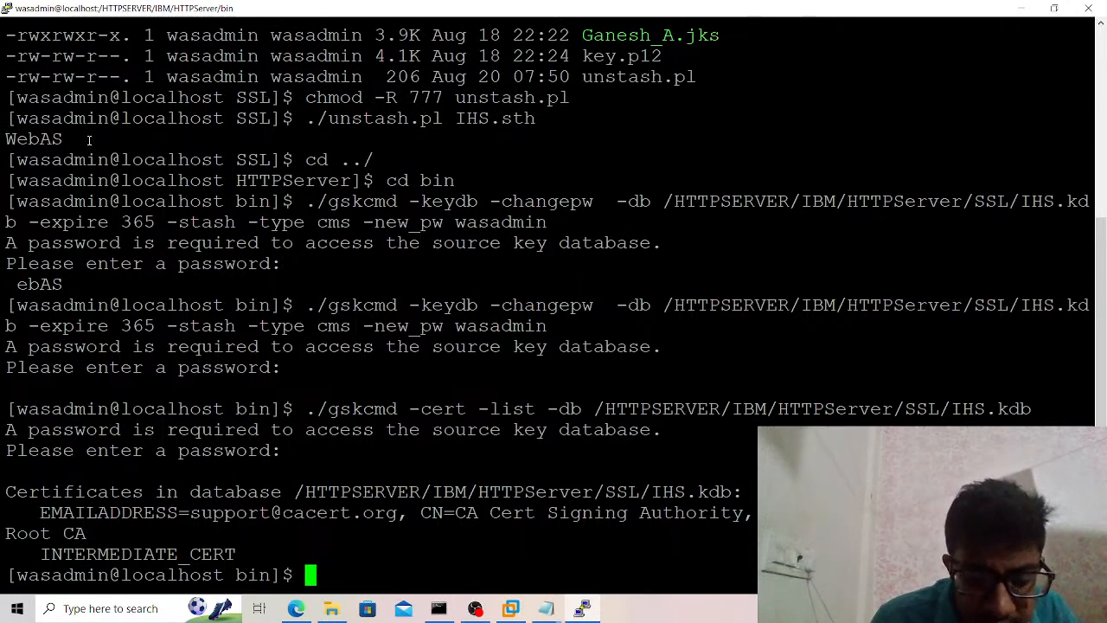
key(ctrl+r)
text(./)
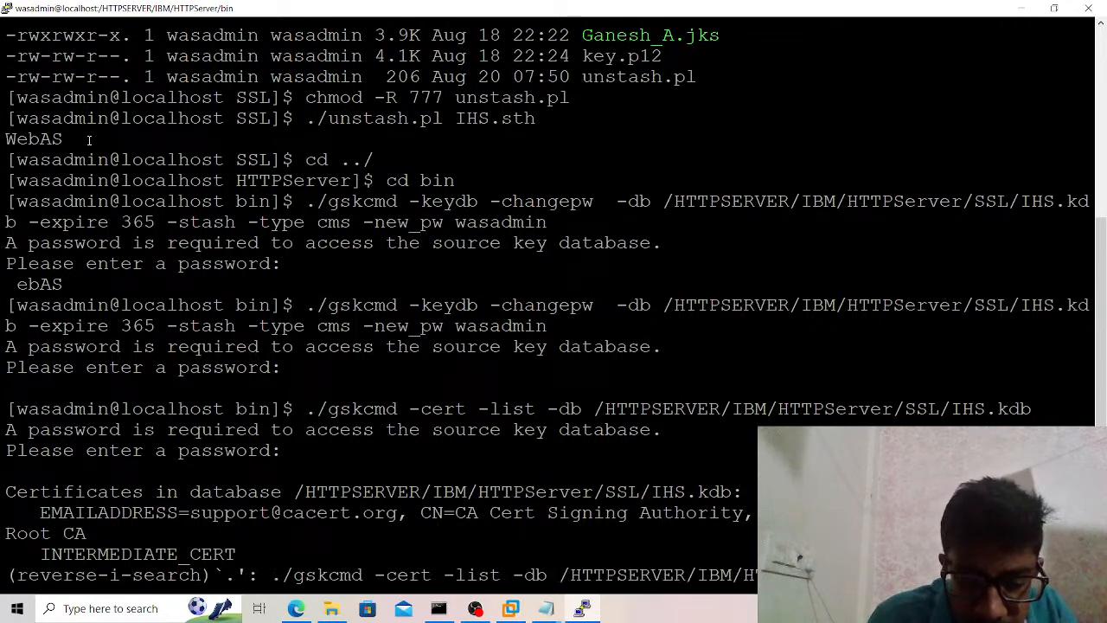
text(gsk)
key(ctrl+c)
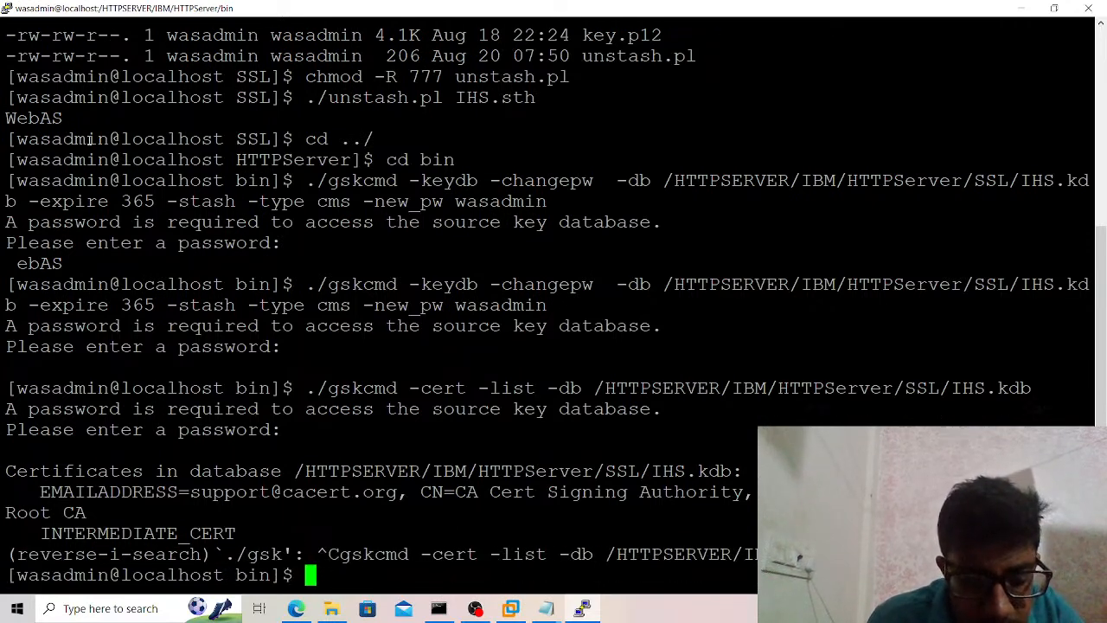
Change from the bin directory back to the HTTPServer SSL directory.
text(cd ../)
key(Return)
text(cd SSL)
key(Return)
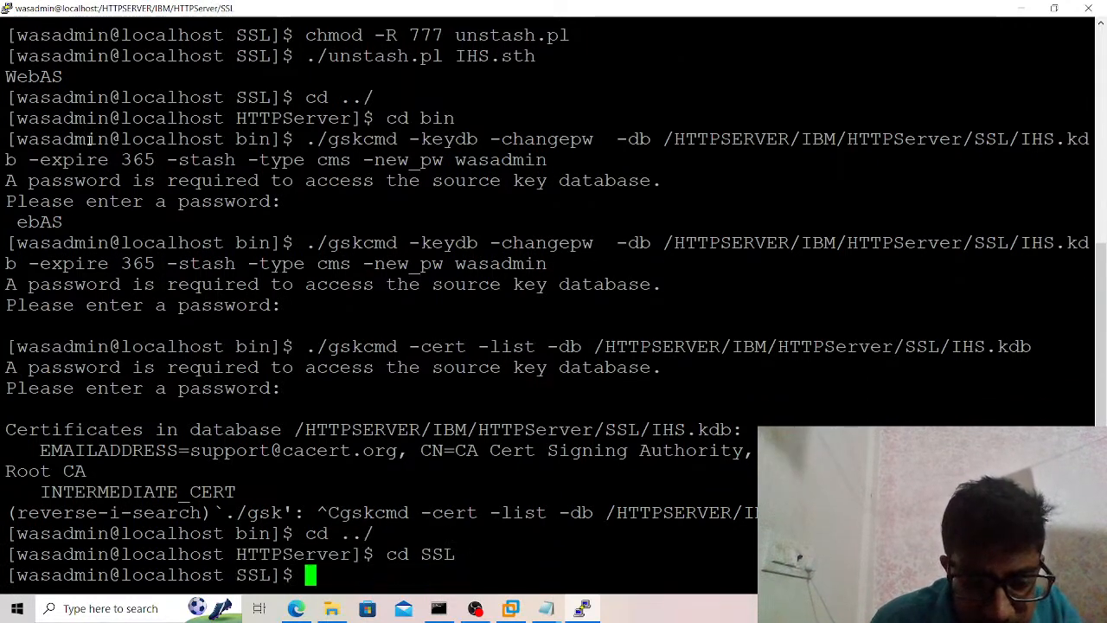
Run ./unstash.pl against IHS.sth again to check the stashed KDB password after the change.
text(./un)
key(Tab)
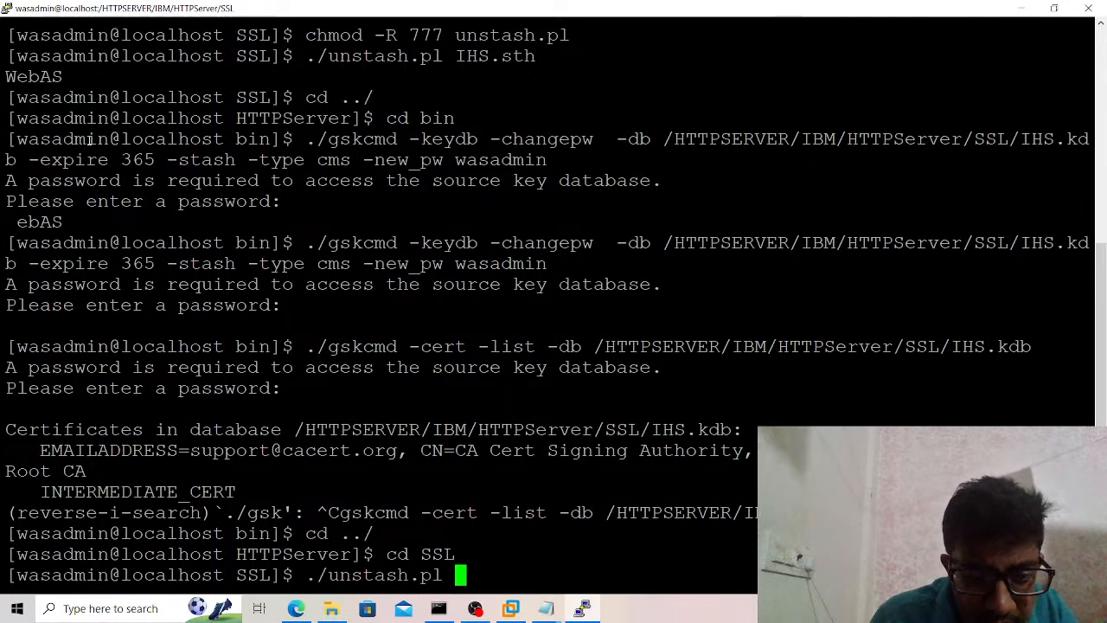
text(IHS.)
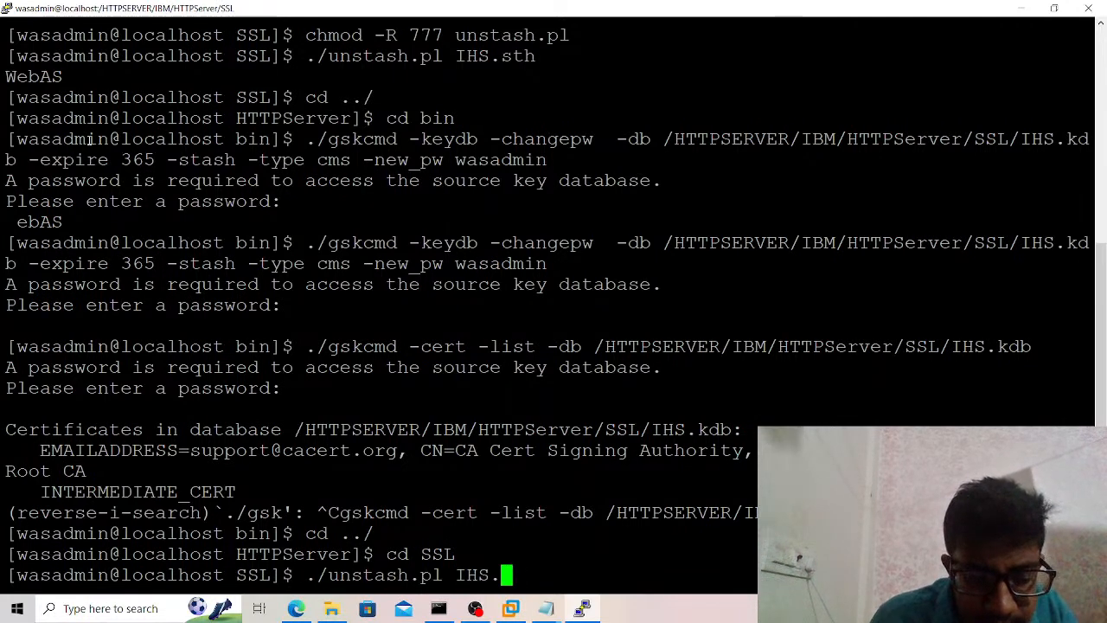
text(s)
key(Tab)
key(Return)
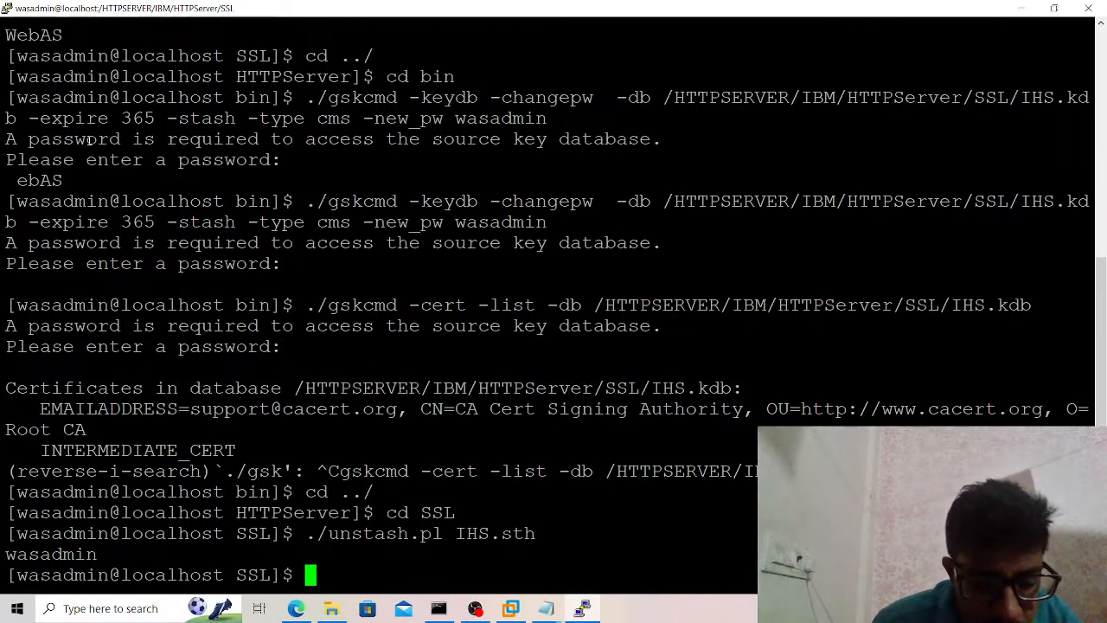
Change from the SSL directory to the HTTPServer bin directory.
text(cd ../)
key(Return)
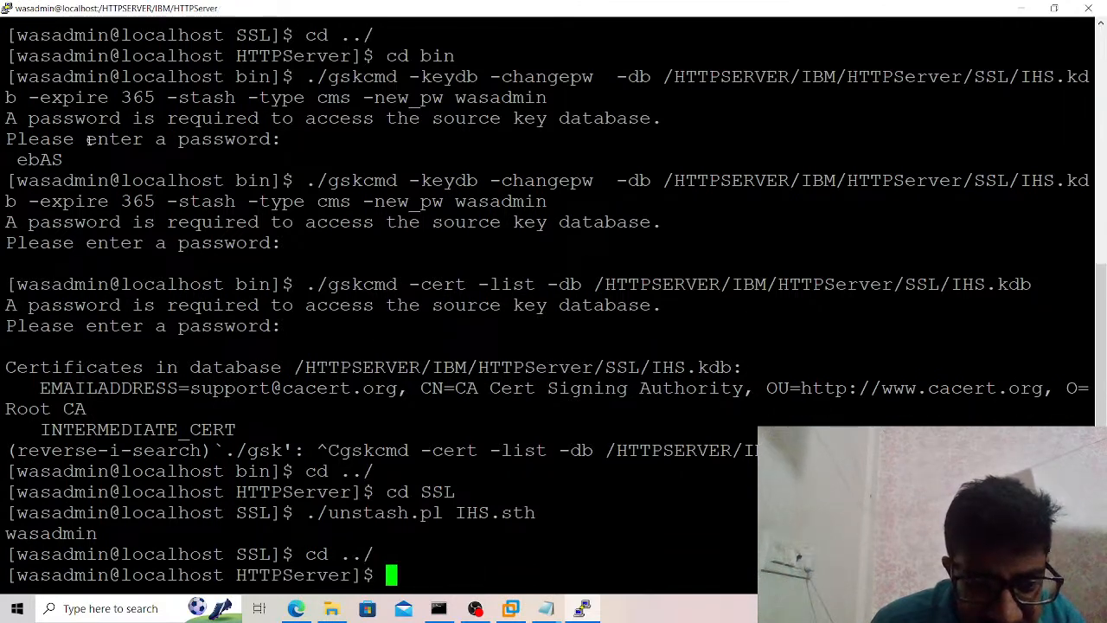
text(cd bin)
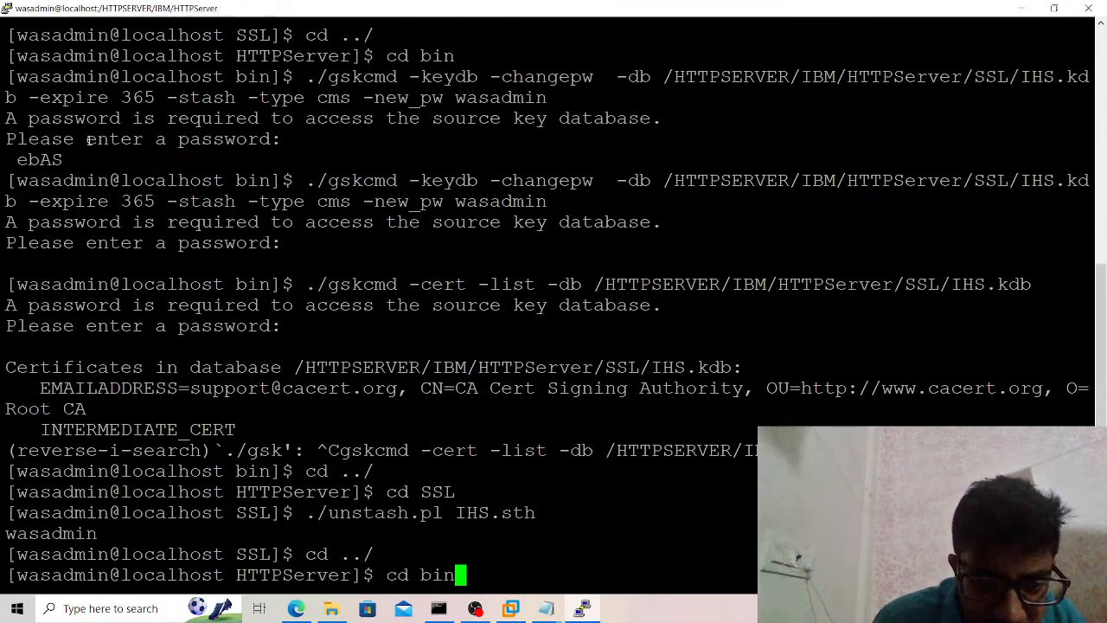
key(Return)
Copy the IHS-level CSR creation command from the SSLGSKCommands notes into the terminal, including its KDB password.
key(alt+Tab)
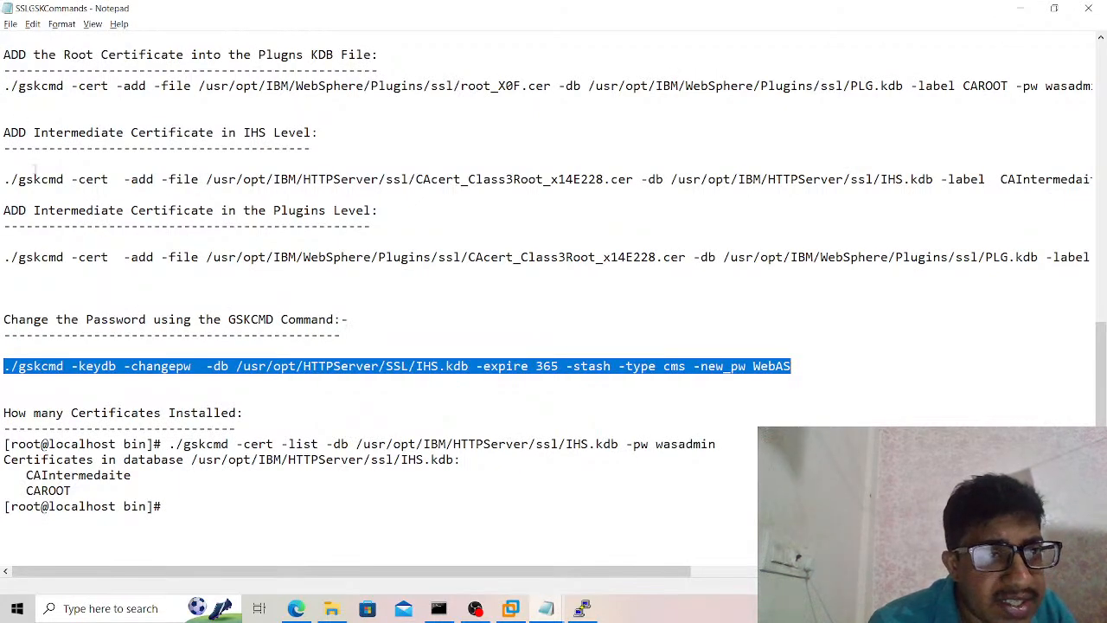
click(35, 169)
scroll(34, 169, up, 5)
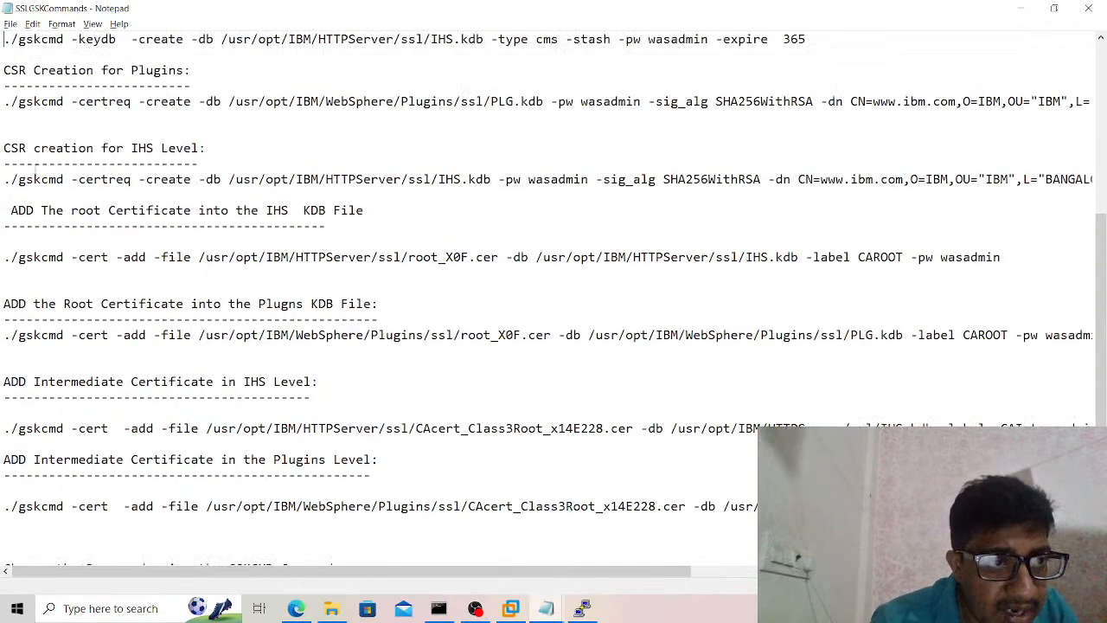
drag(3, 179, 225, 201)
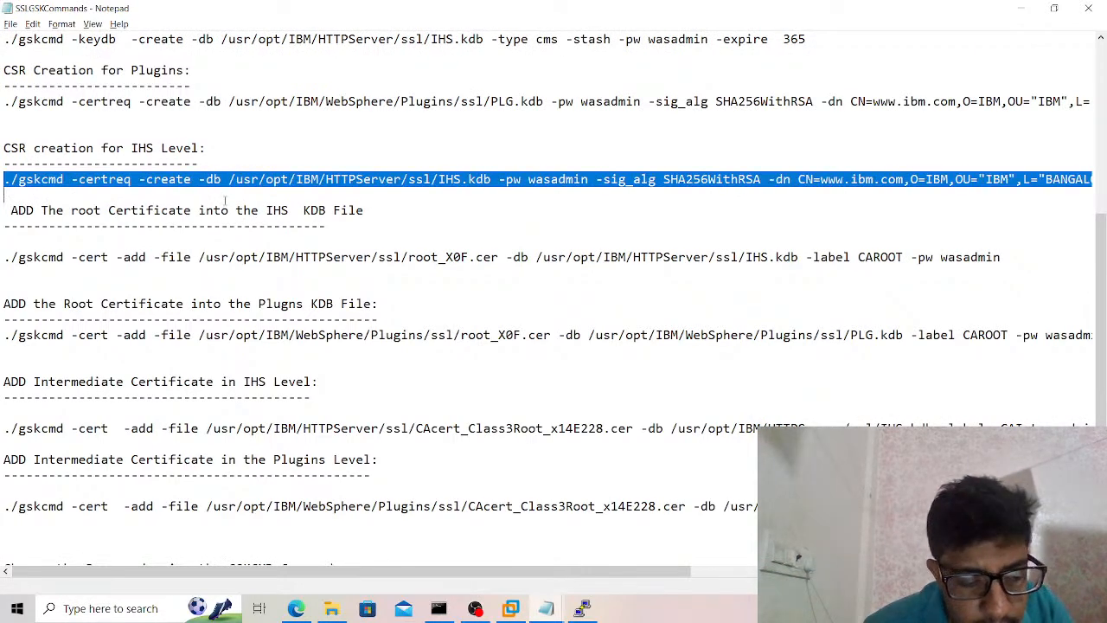
key(alt+Tab)
key(ctrl+l)
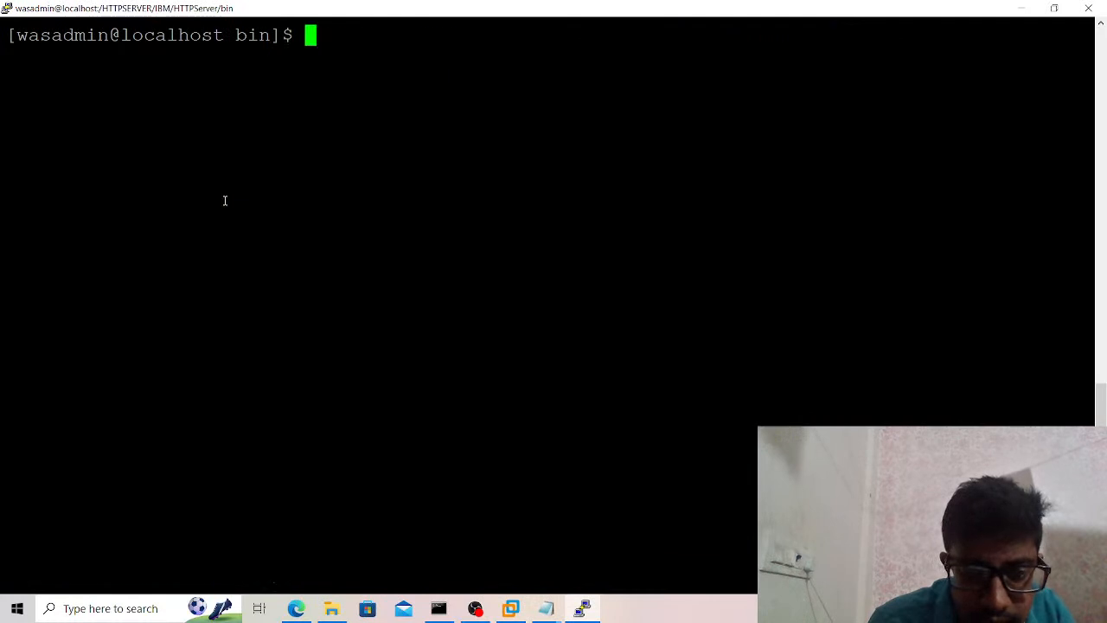
right_click(225, 201)
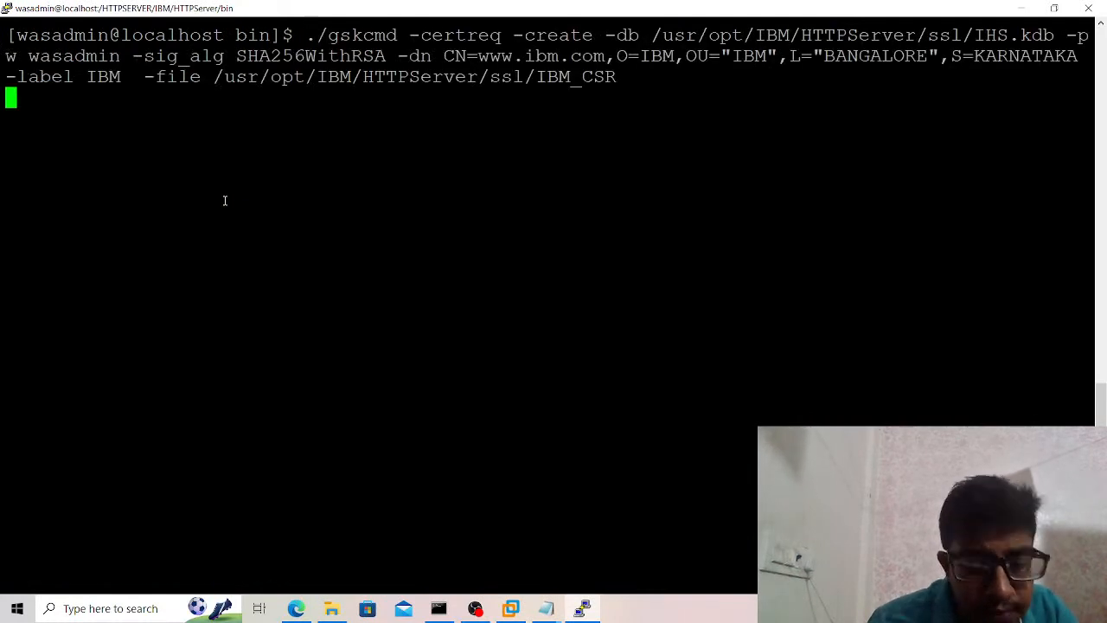
Interrupt the pasted command, recall it on a cleared screen, and change the ssl folder in its -file path to SSL.
key(ctrl+c)
key(ctrl+l)
key(Up)
key(Left)
key(Left)
key(Left)
key(Left)
key(Left)
key(Left)
key(Left)
key(Left)
key(Left)
key(Left)
key(Left)
key(Left)
key(Left)
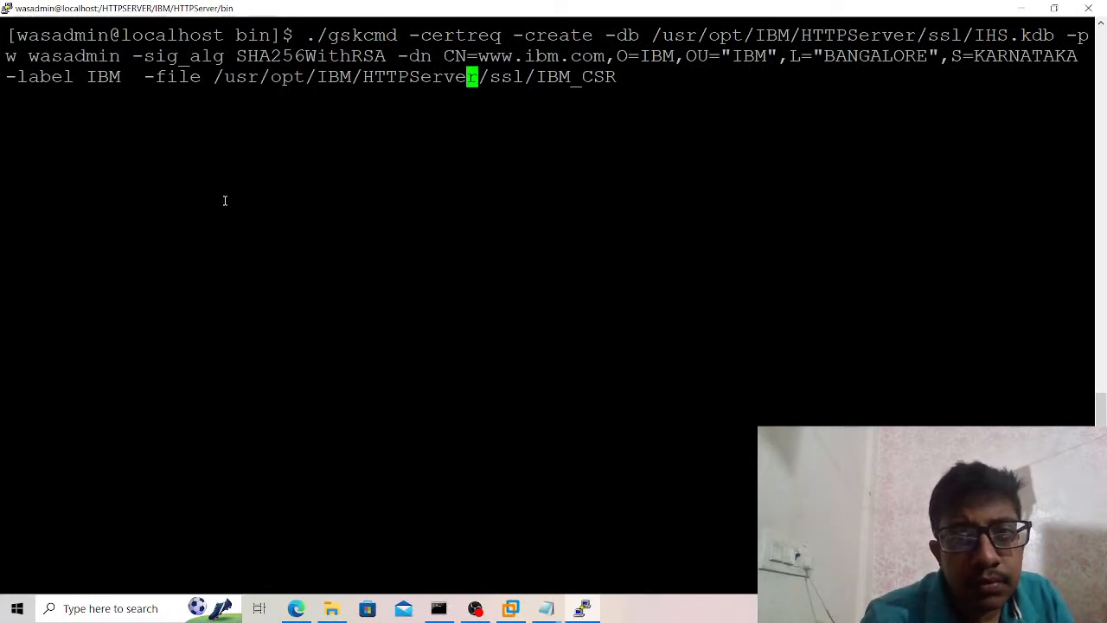
key(Right)
key(Right)
key(Right)
key(Right)
key(Right)
key(BackSpace)
key(BackSpace)
key(BackSpace)
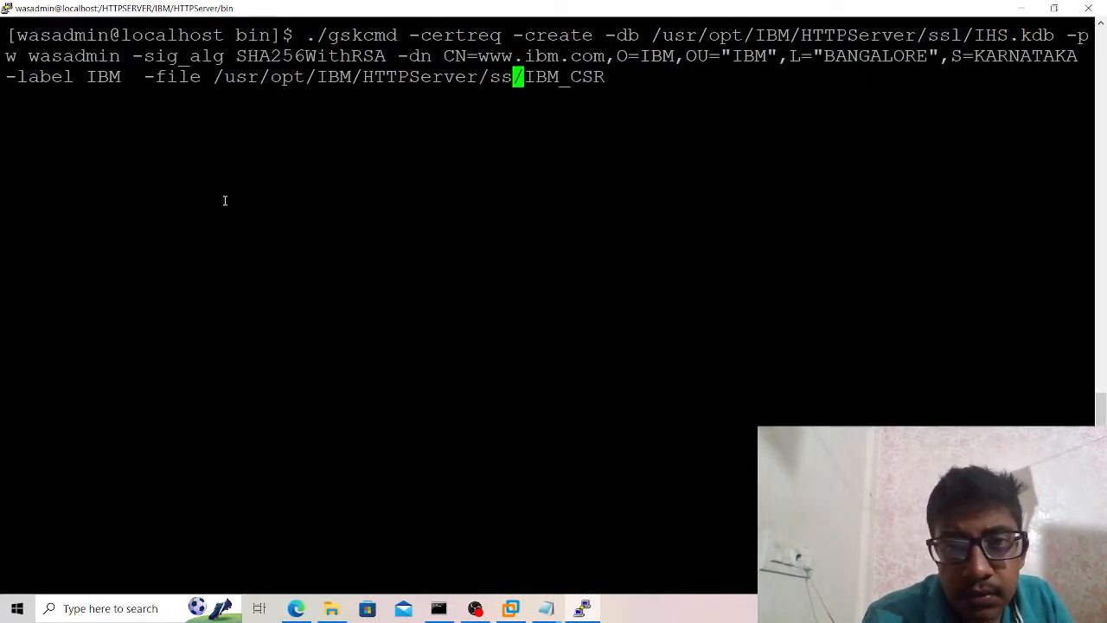
text(SSL)
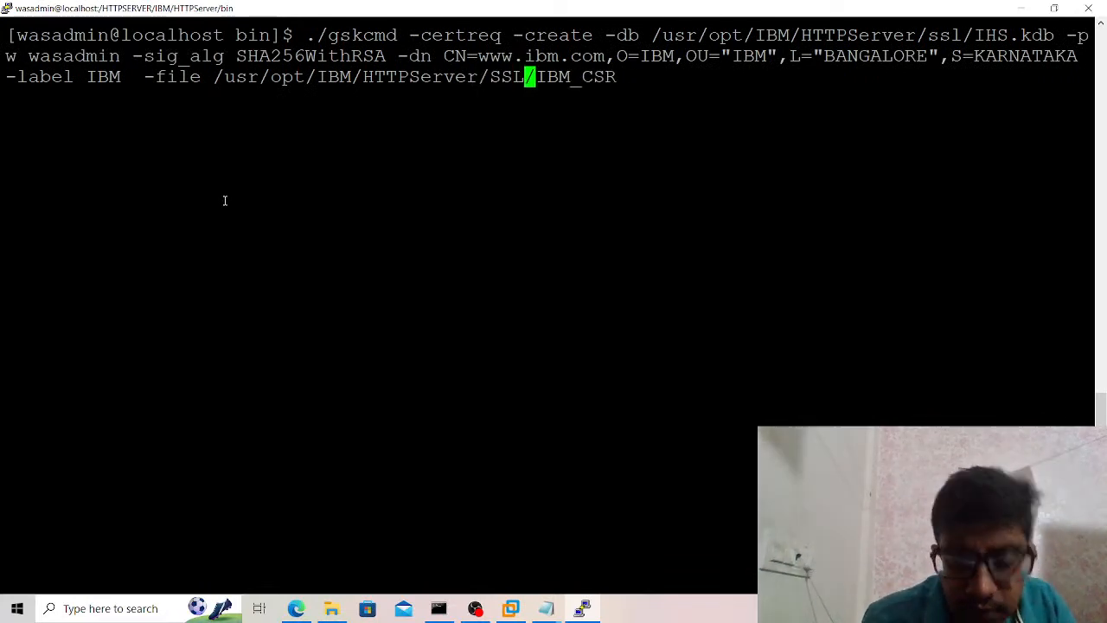
Replace /usr/opt with /HTTPSERVER in the -file path of the CSR command, giving /HTTPSERVER/IBM/HTTPServer/SSL/IBM_CSR.
key(Left)
key(Left)
key(Left)
key(Left)
key(Left)
key(Left)
key(Left)
key(Left)
key(Left)
key(Left)
key(Left)
key(Left)
key(Left)
key(Left)
key(Left)
key(Left)
key(Left)
key(Left)
key(Left)
key(Left)
key(Left)
key(Left)
key(Left)
key(Left)
key(Left)
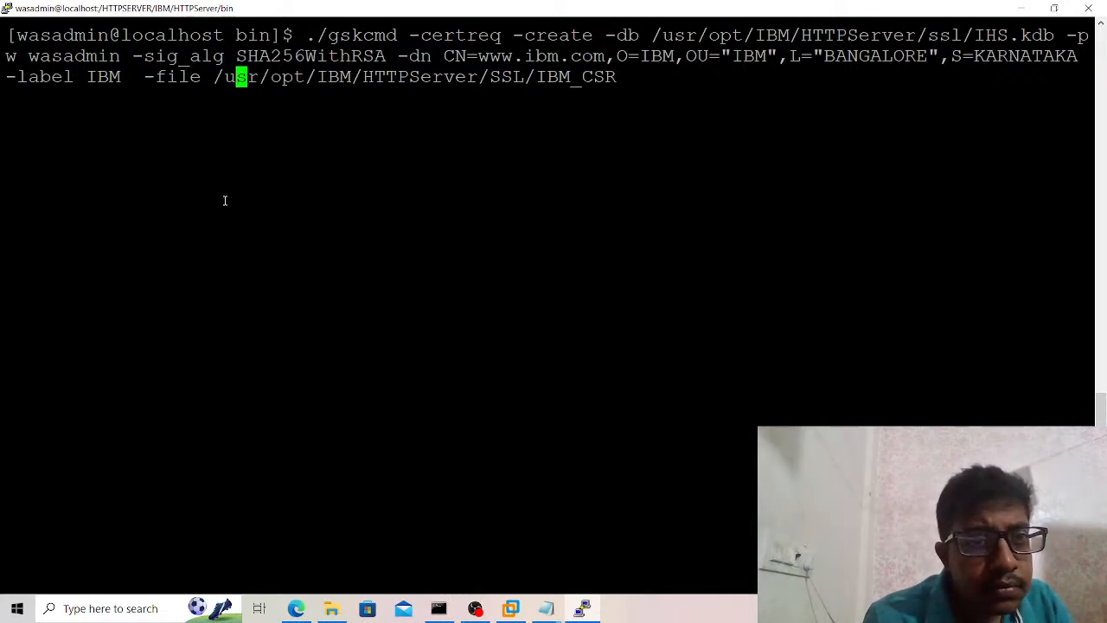
key(Right)
key(Right)
key(Right)
key(Right)
key(Right)
key(Right)
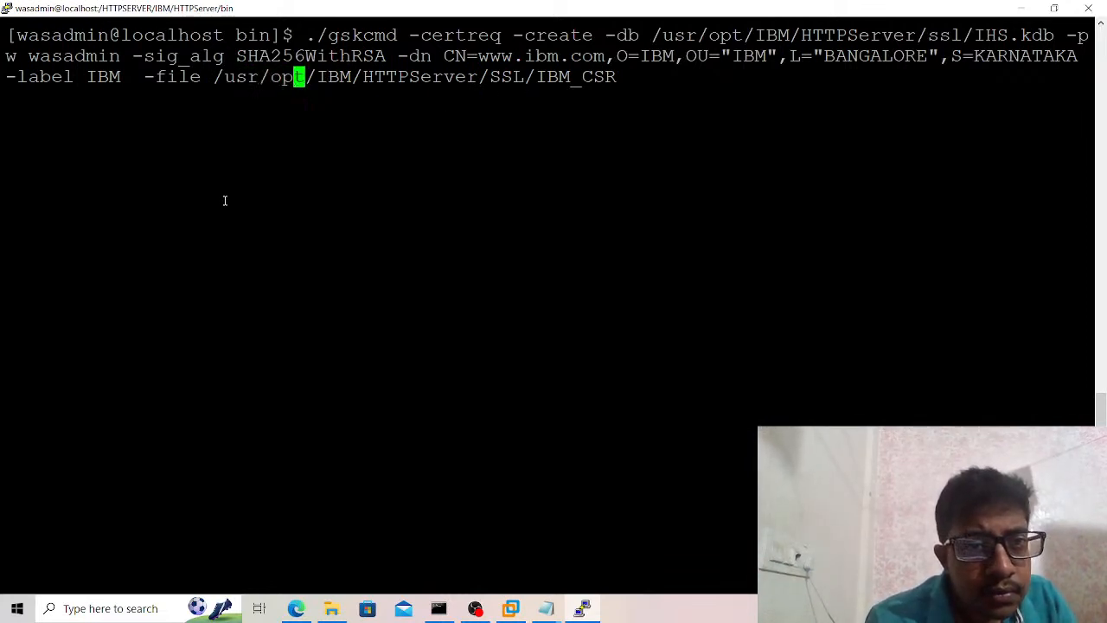
key(BackSpace)
key(BackSpace)
key(BackSpace)
key(BackSpace)
key(BackSpace)
key(BackSpace)
key(BackSpace)
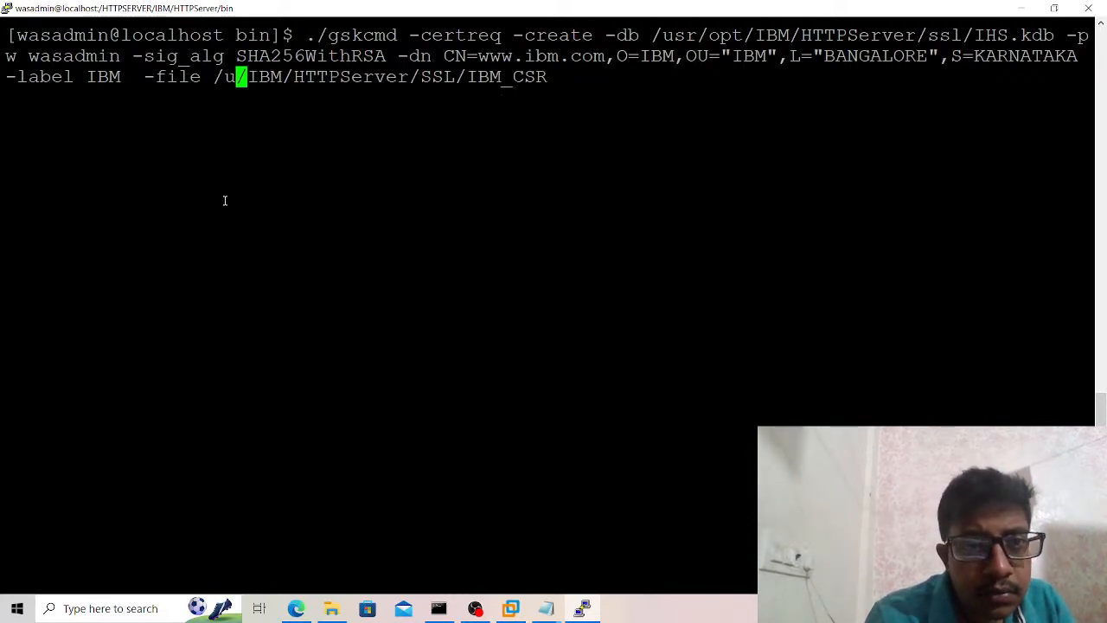
text(HTTPSERV)
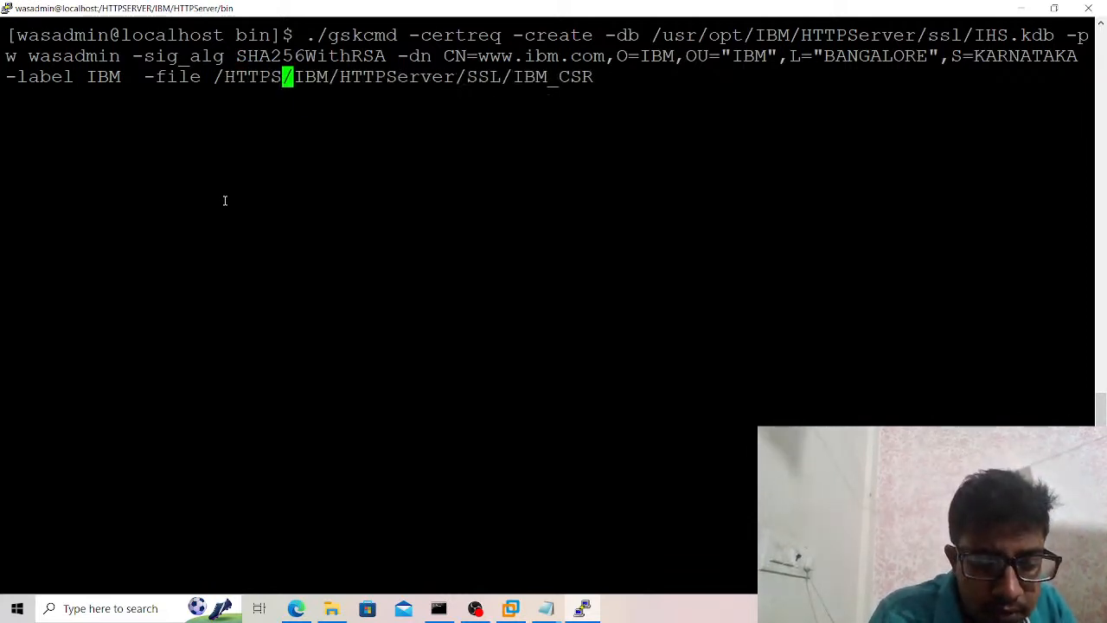
text(ER)
Change the ssl folder to SSL in the -db path of the CSR command.
key(Left)
key(Left)
key(Left)
key(Left)
key(Left)
key(Left)
key(Left)
key(Left)
key(Left)
key(Left)
key(Left)
key(Left)
key(Left)
key(Left)
key(Left)
key(Left)
key(Left)
key(Left)
key(Left)
key(Left)
key(Left)
key(Left)
key(Left)
key(Left)
key(Left)
key(Left)
key(Left)
key(Left)
key(Left)
key(Left)
key(Left)
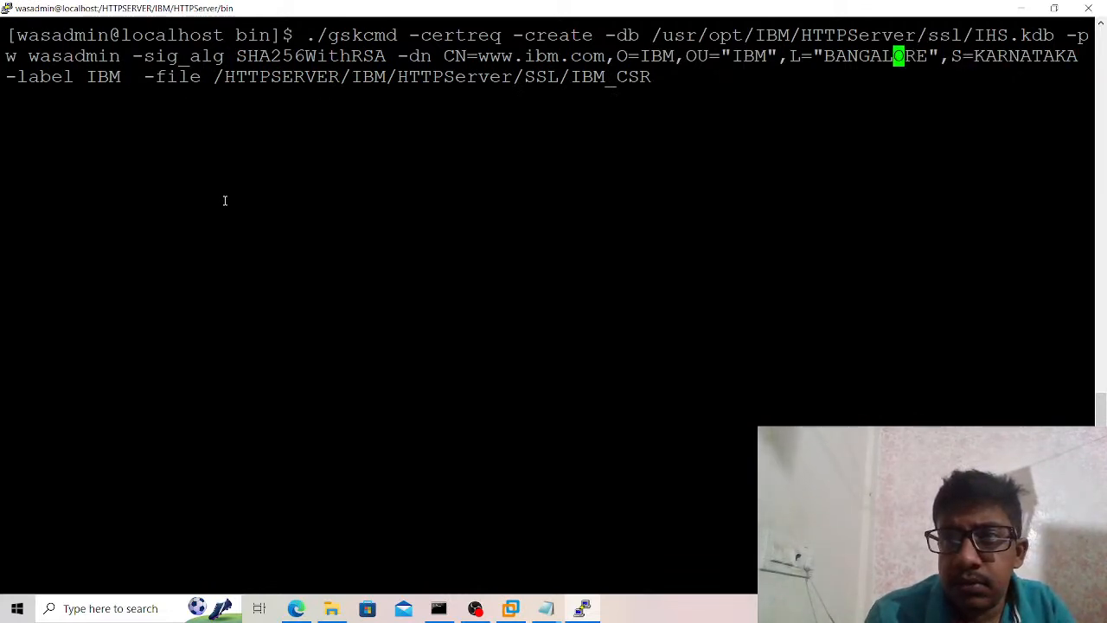
key(Left)
key(Left)
key(Left)
key(Left)
key(Left)
key(Left)
key(Left)
key(Left)
key(Left)
key(Left)
key(Left)
key(Left)
key(Left)
key(Left)
key(Left)
key(Left)
key(Left)
key(Left)
key(Left)
key(Left)
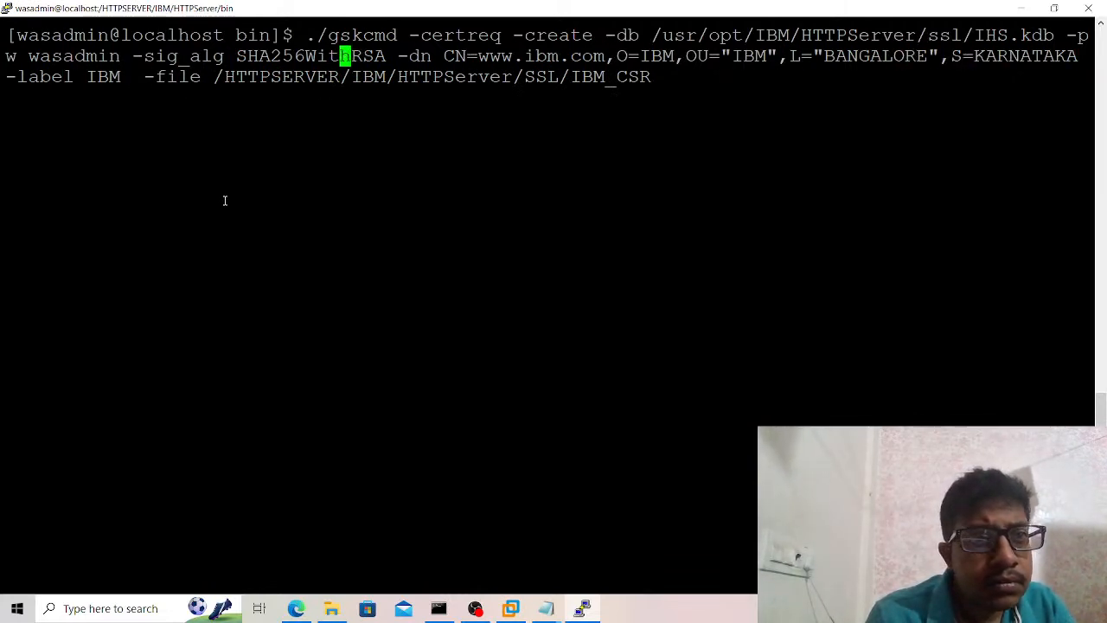
key(Left)
key(Left)
key(Left)
key(Left)
key(Left)
key(Left)
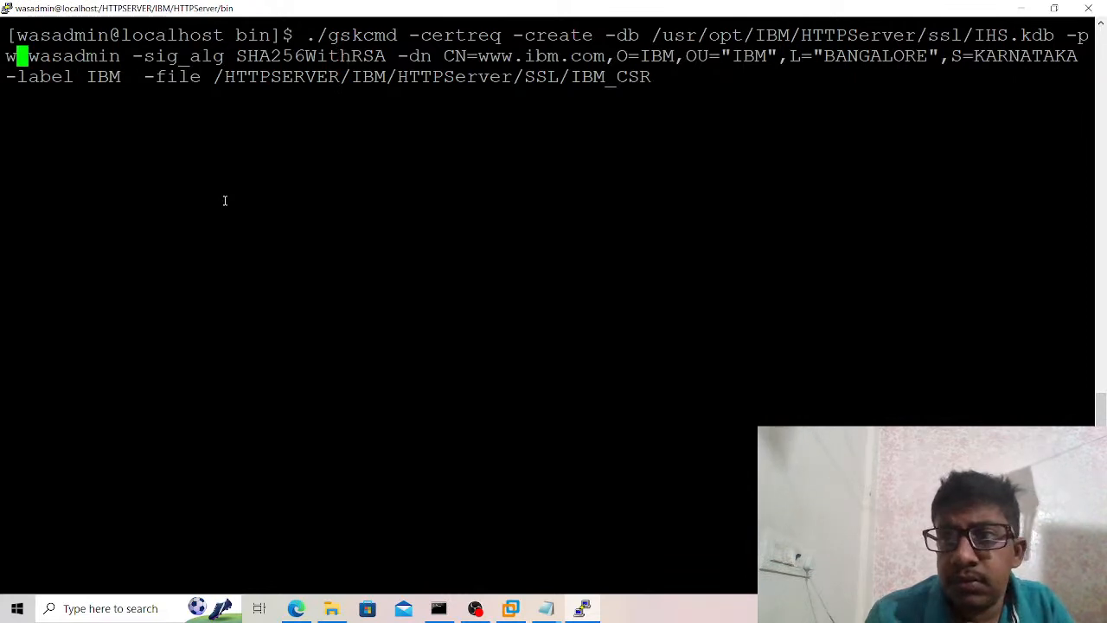
key(Left)
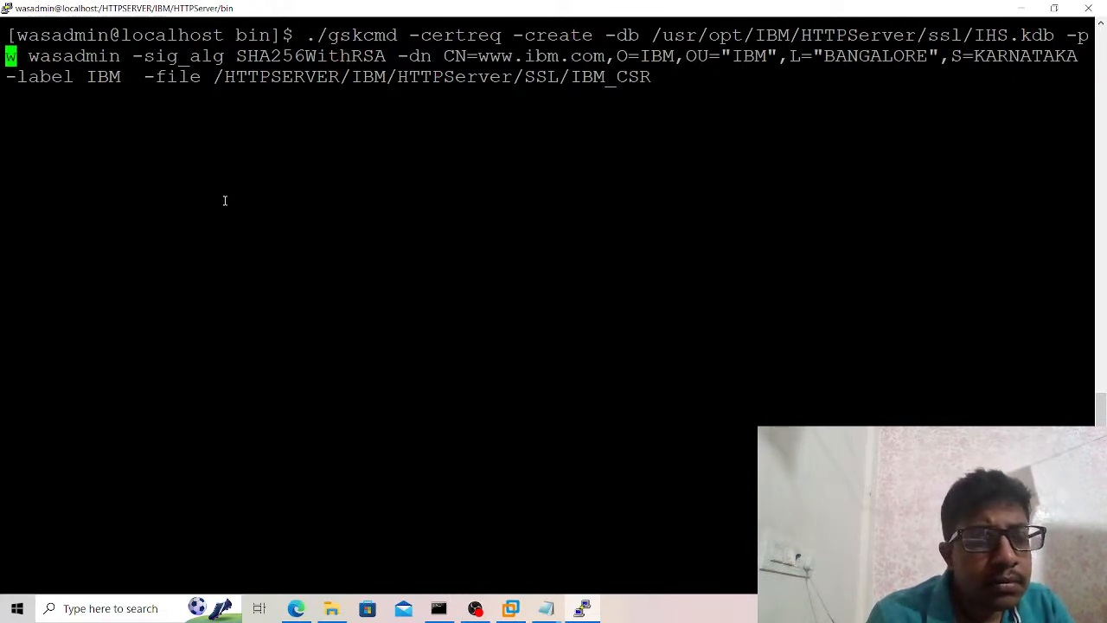
key(Left)
key(Left)
key(Left)
key(Left)
key(Left)
key(Left)
key(Left)
key(Left)
key(Left)
key(Left)
key(Left)
key(Left)
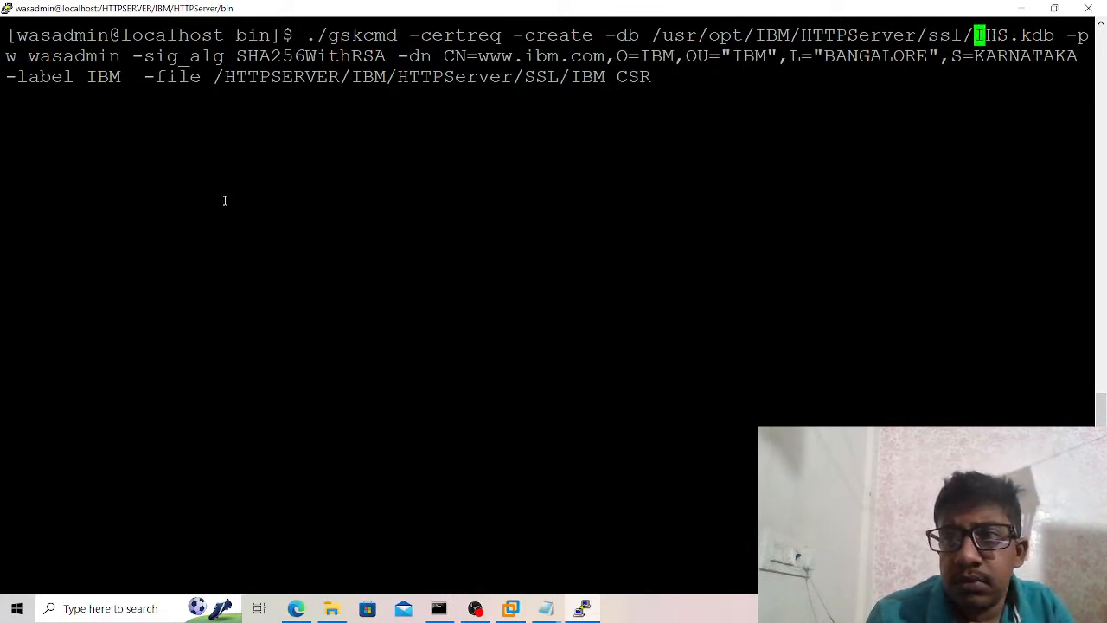
key(Delete)
key(BackSpace)
key(BackSpace)
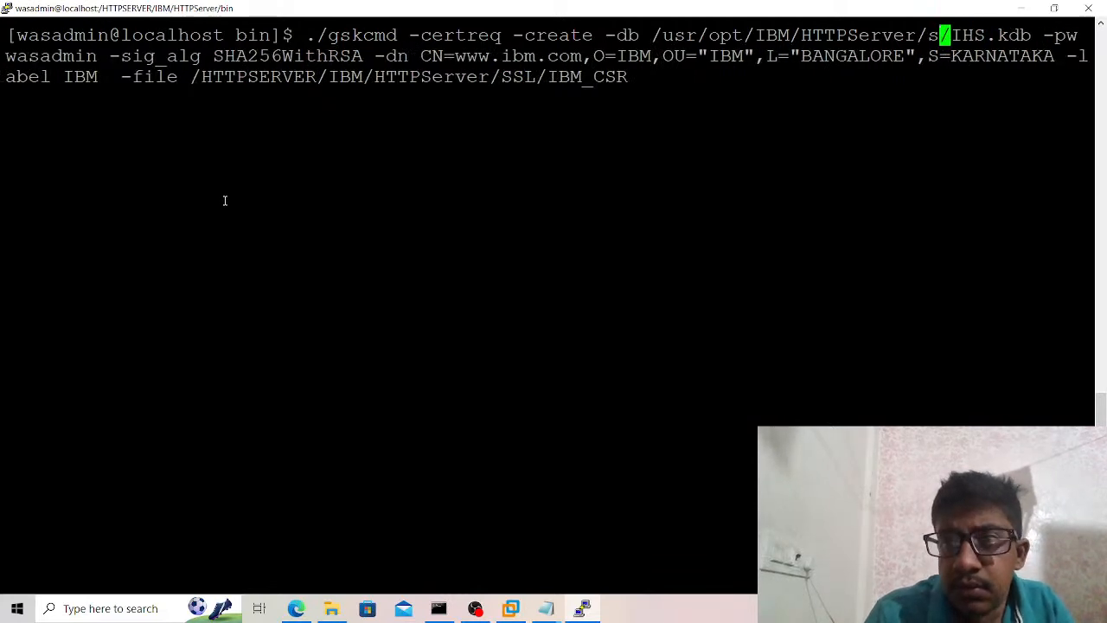
text(SSL)
Replace /usr/opt with /HTTPSERVER in the -db path and run the gskcmd -certreq -create command for label IBM.
key(Left)
key(Left)
key(Left)
key(Left)
key(Left)
key(Left)
key(Left)
key(Left)
key(Left)
key(Left)
key(Left)
key(Left)
key(Left)
key(Left)
key(Left)
key(Left)
key(Left)
key(Left)
key(Left)
key(BackSpace)
key(BackSpace)
key(BackSpace)
key(BackSpace)
key(BackSpace)
key(BackSpace)
key(BackSpace)
text(HTTPSERVER)
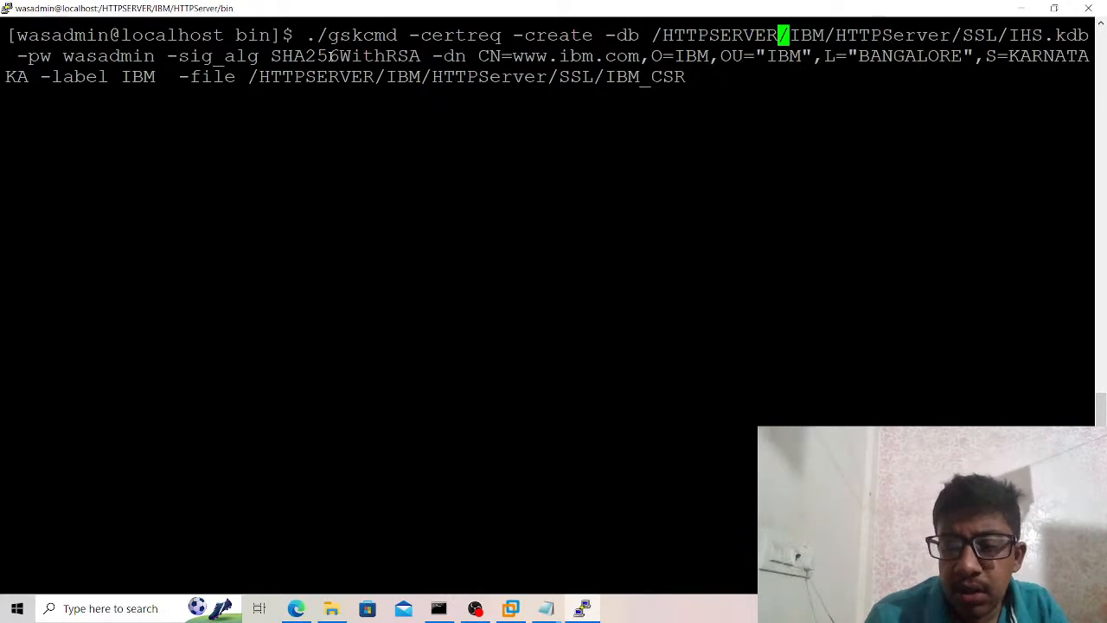
key(End)
key(Return)
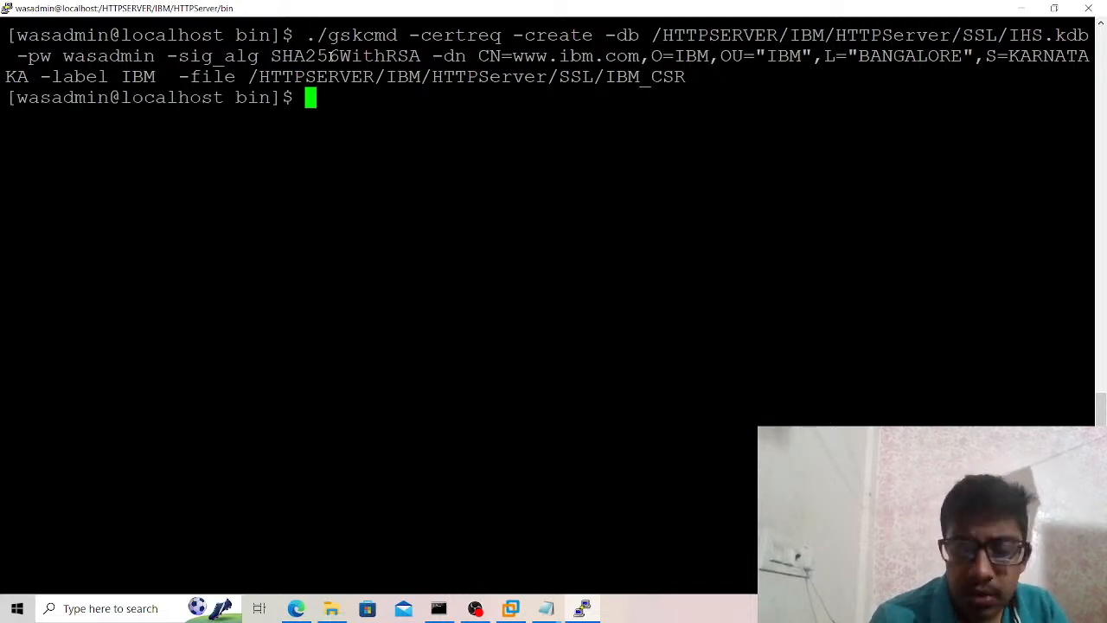
key(Up)
key(Left)
key(Left)
key(Left)
key(Left)
key(Left)
key(Left)
key(Left)
key(Left)
key(Left)
key(Left)
key(Left)
key(Left)
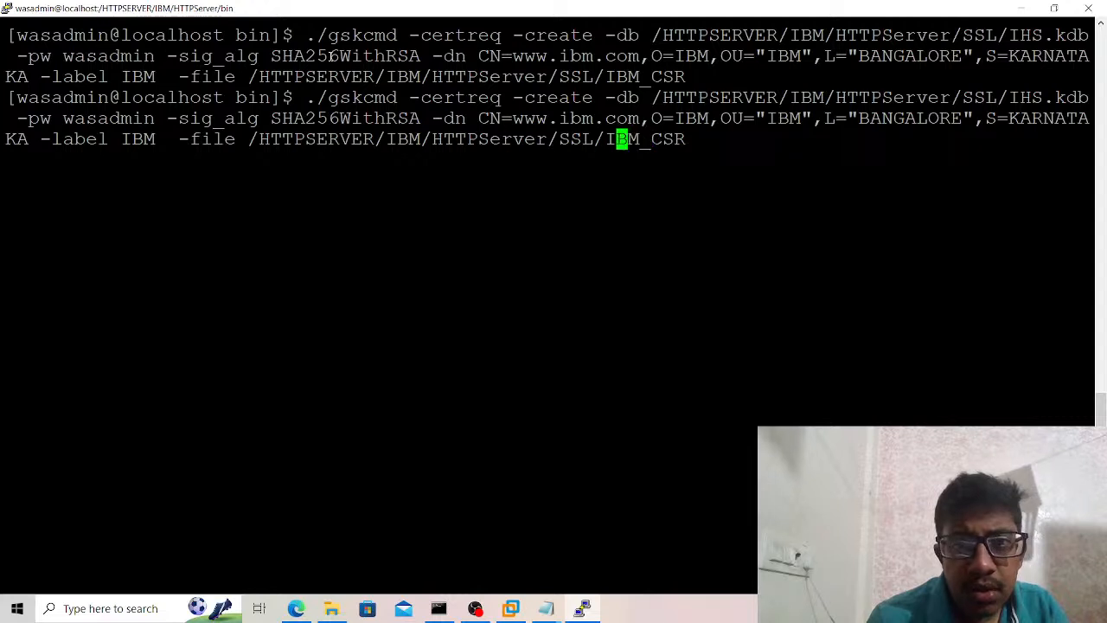
key(Left)
key(Left)
key(Left)
key(Left)
key(Left)
key(Left)
key(Left)
key(Left)
key(Left)
key(Left)
key(Left)
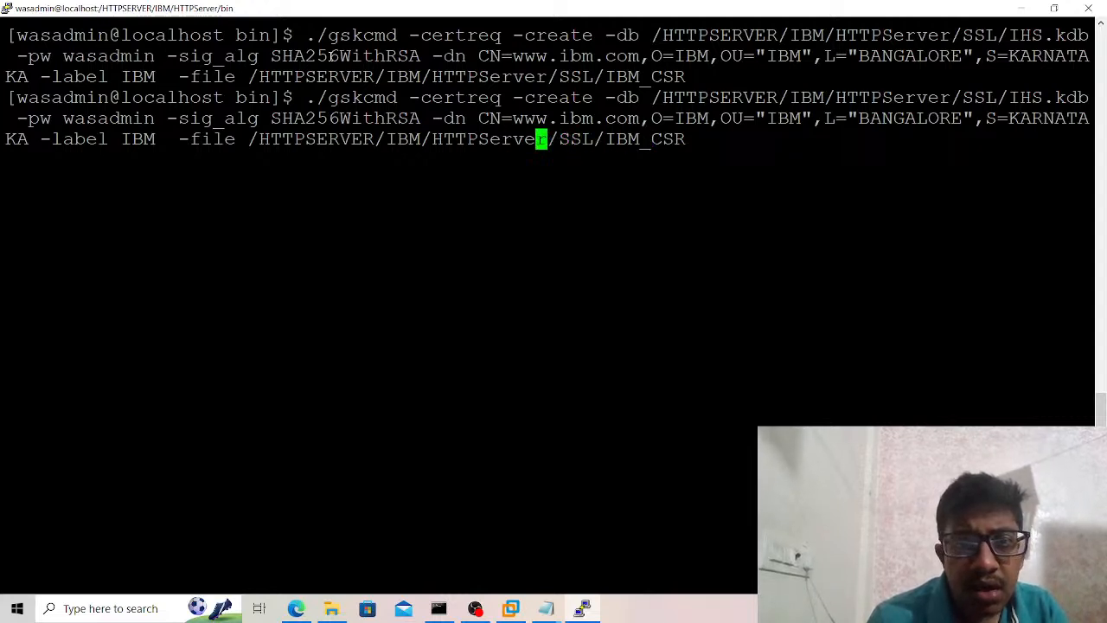
key(Left)
key(Left)
key(Left)
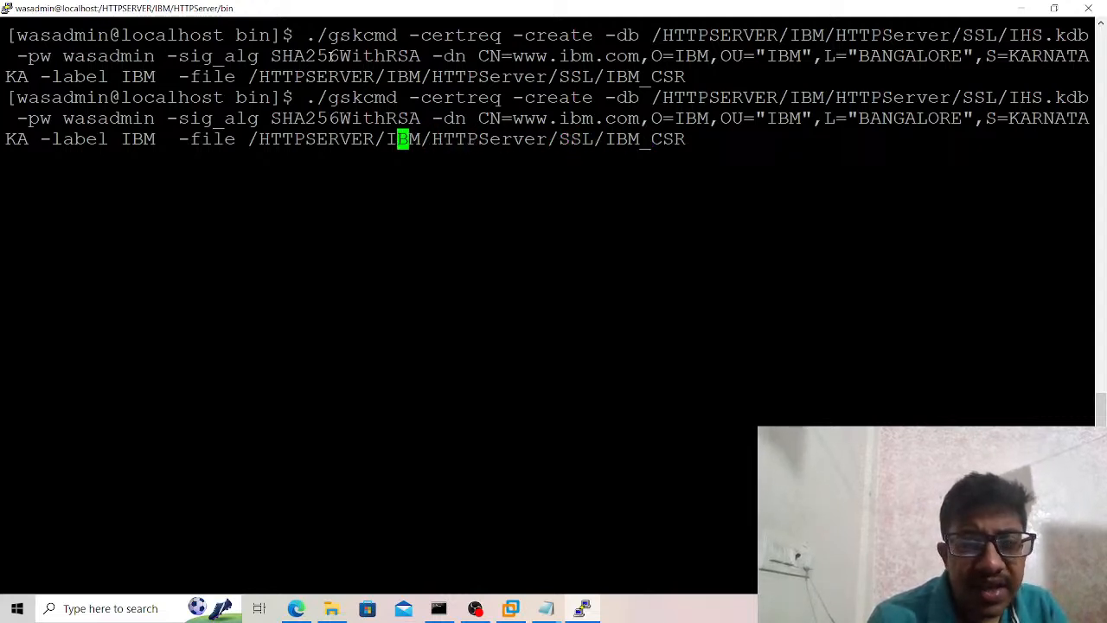
key(Left)
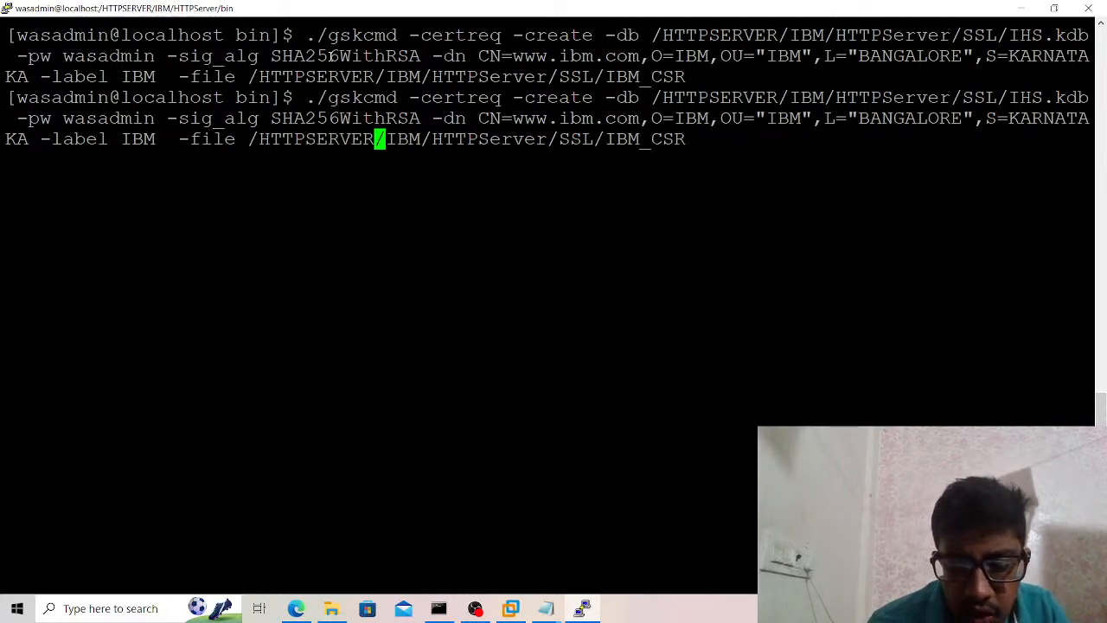
key(Up)
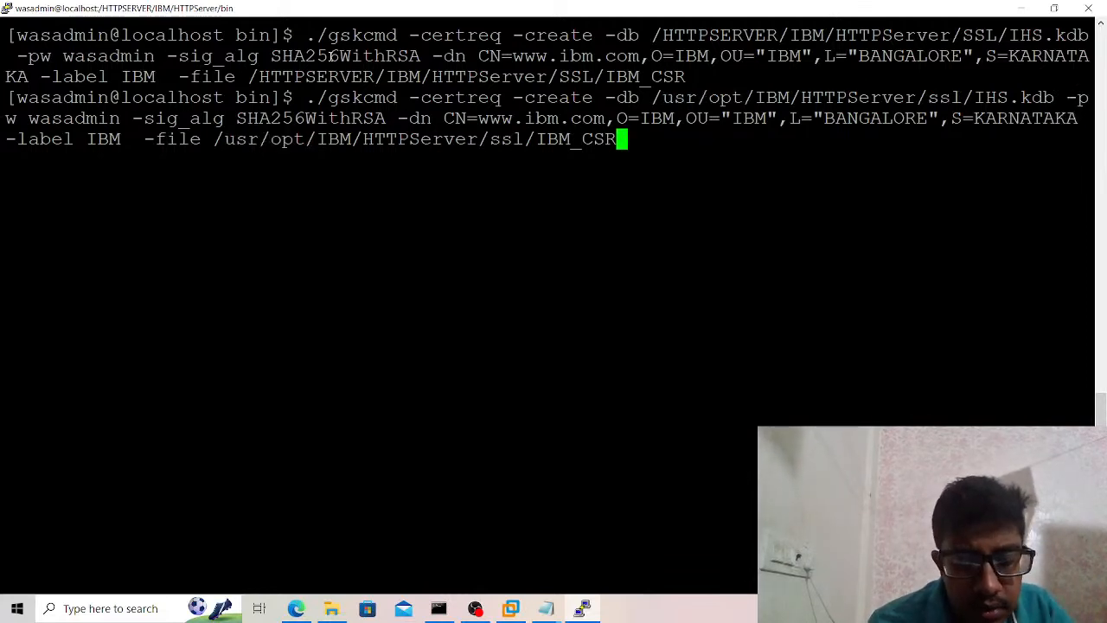
key(ctrl+c)
Change to the HTTPServer SSL directory and list its files with ls -ltrh.
text(cd ../)
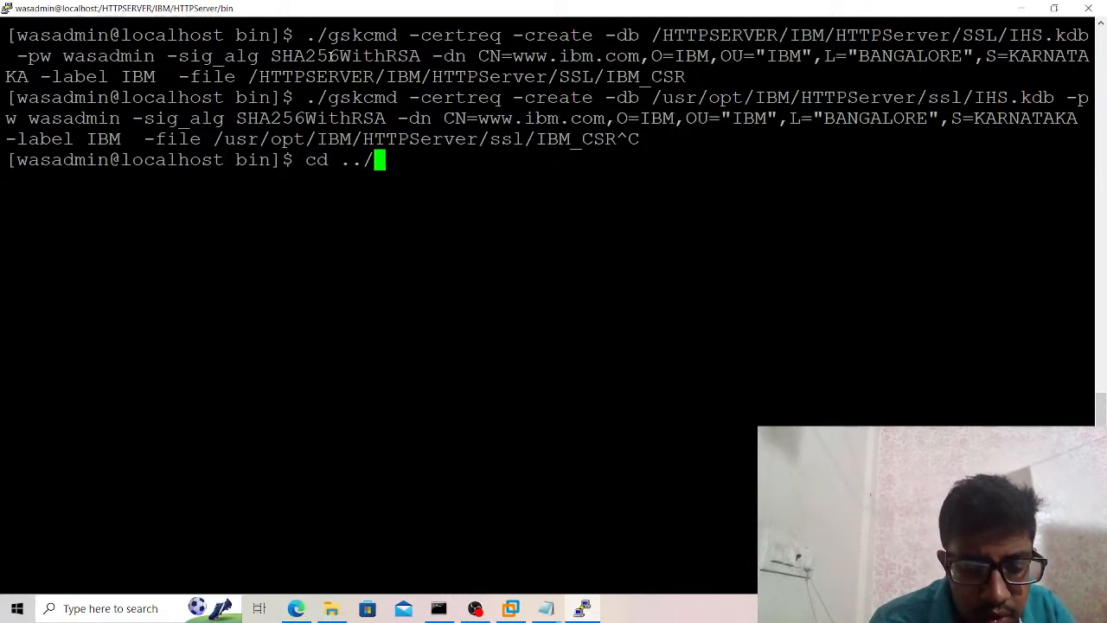
key(Return)
text(cd SSL)
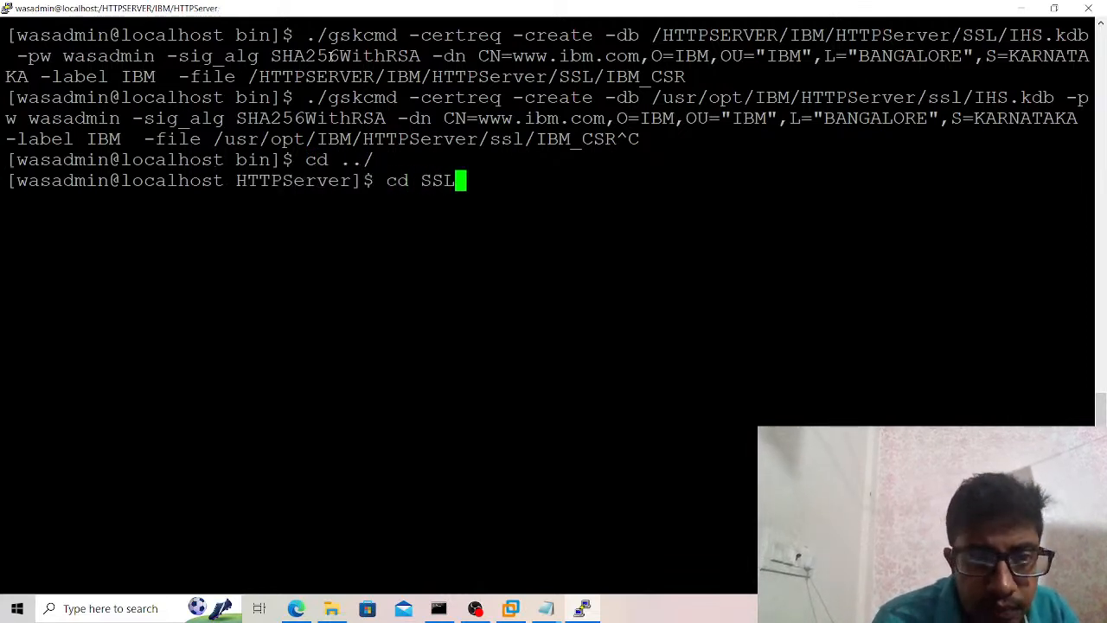
key(Return)
text(ls -l)
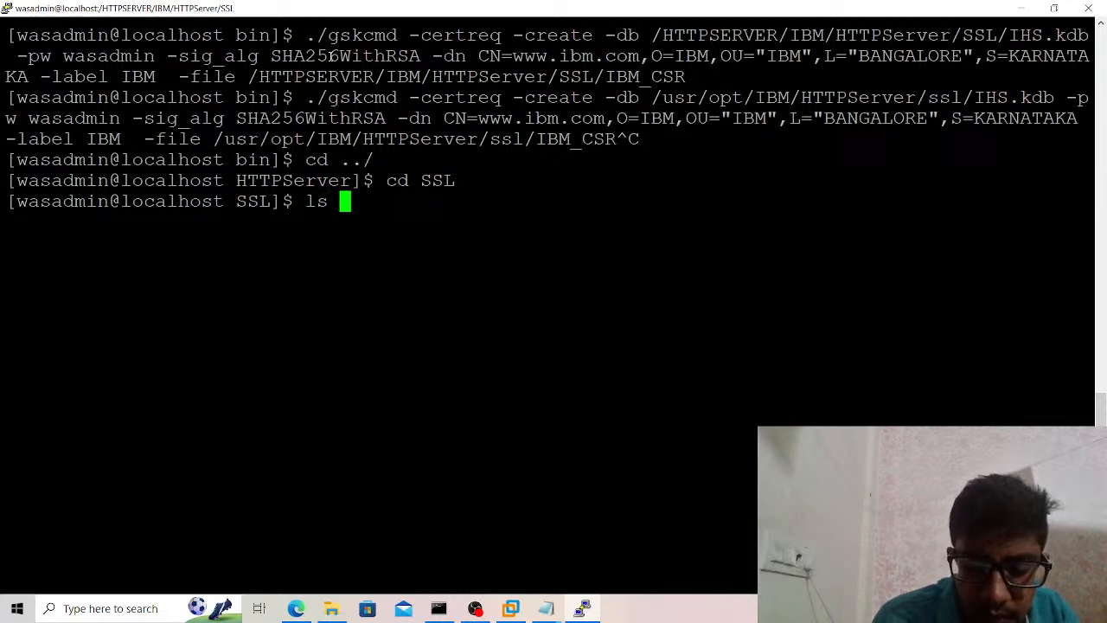
text(trh)
key(Return)
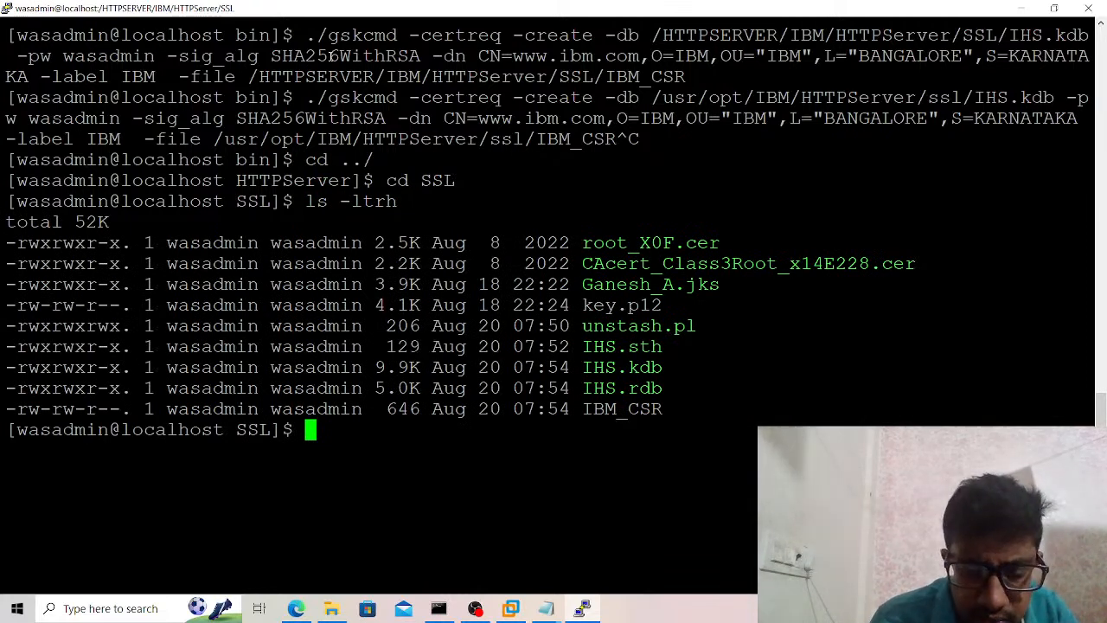
Give the IBM_CSR file full permissions by running chmod -R 777 IBM_CSR.
text(chmod -r 77)
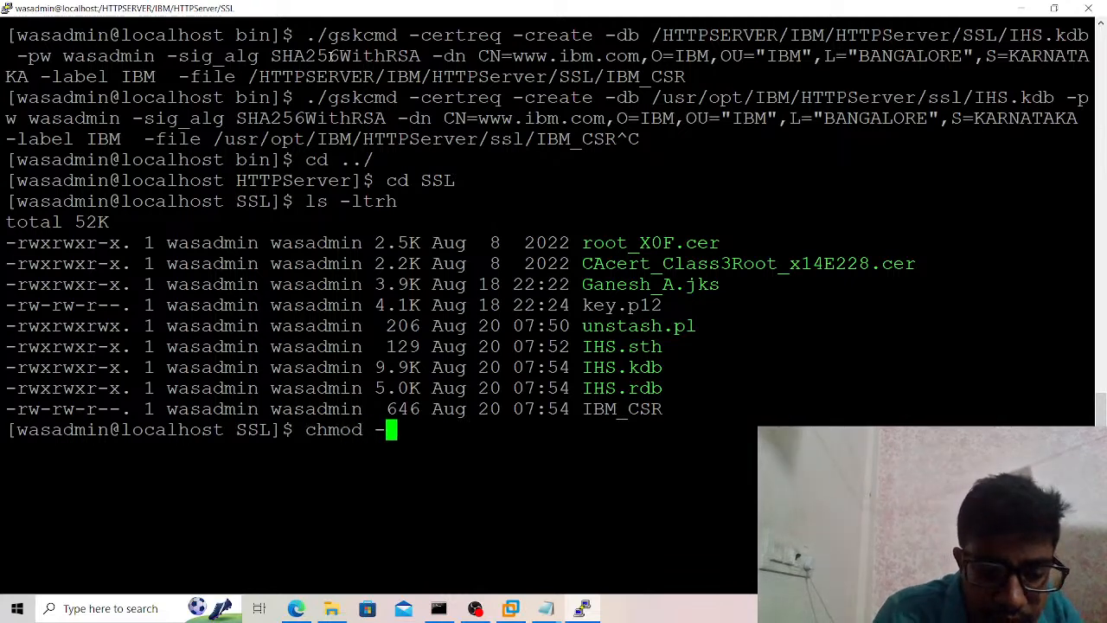
key(BackSpace)
key(BackSpace)
key(BackSpace)
key(BackSpace)
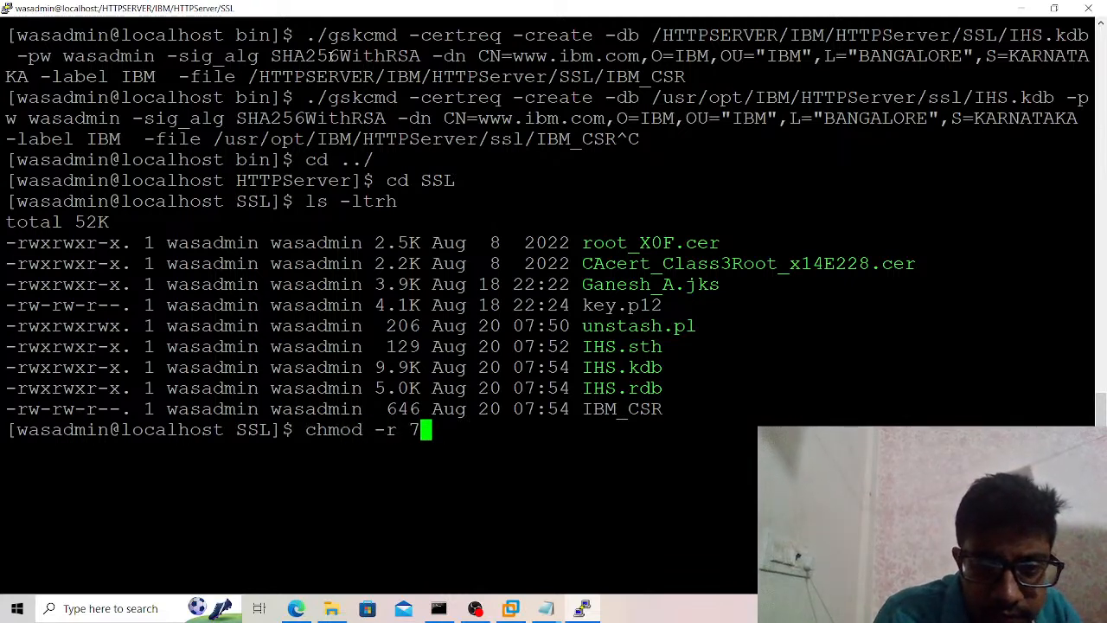
text(R 7)
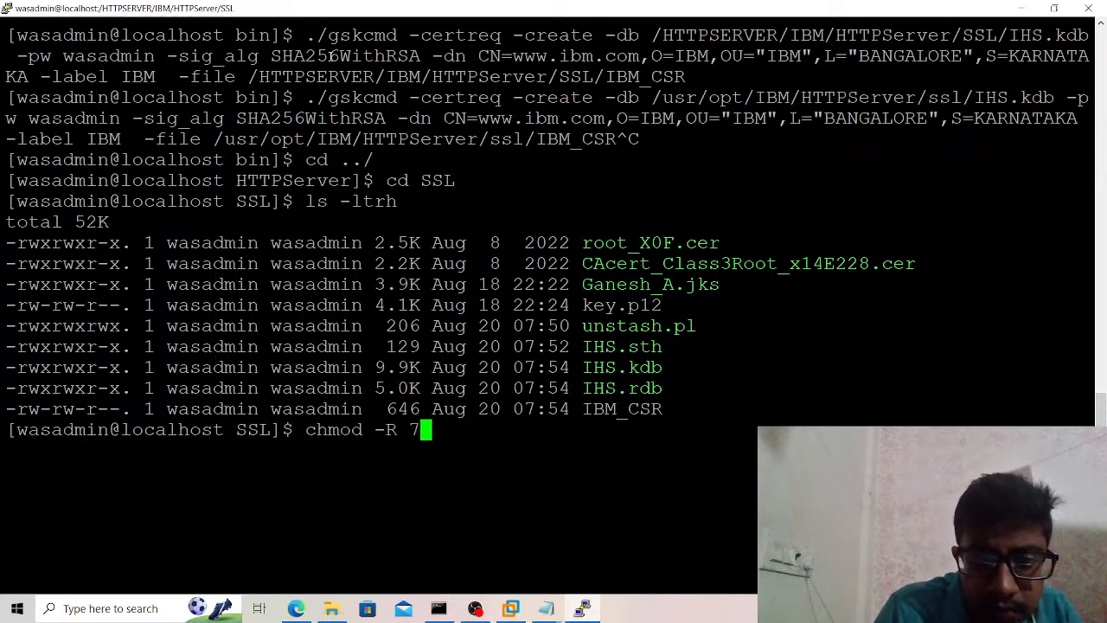
text(77 IBM)
key(Tab)
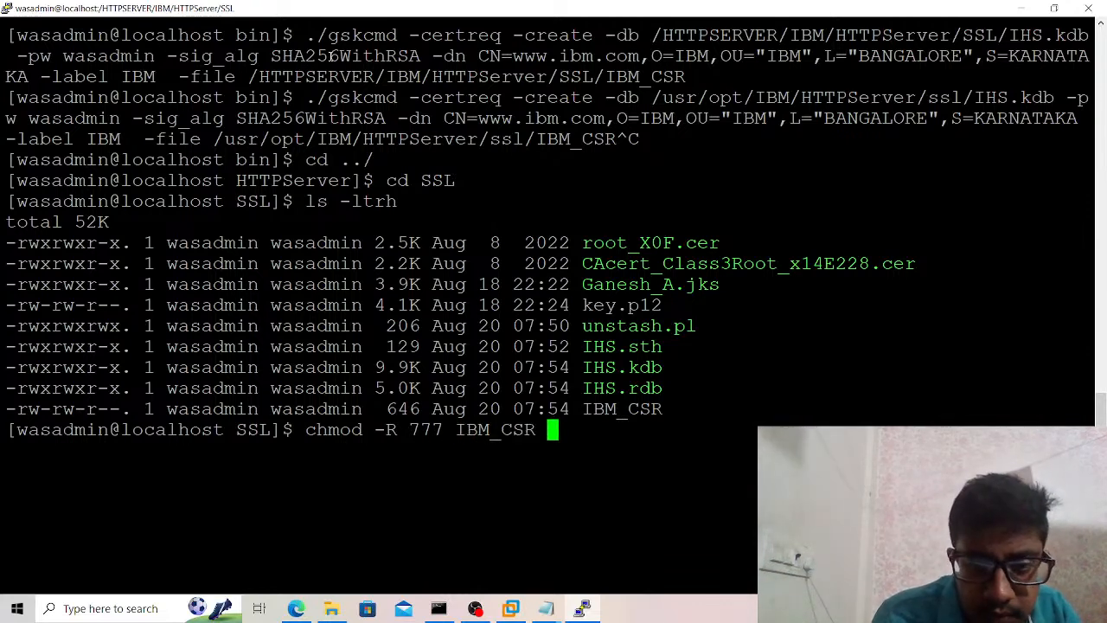
key(Return)
View the certificate request in IBM_CSR with vim and quit without saving.
text(vim I)
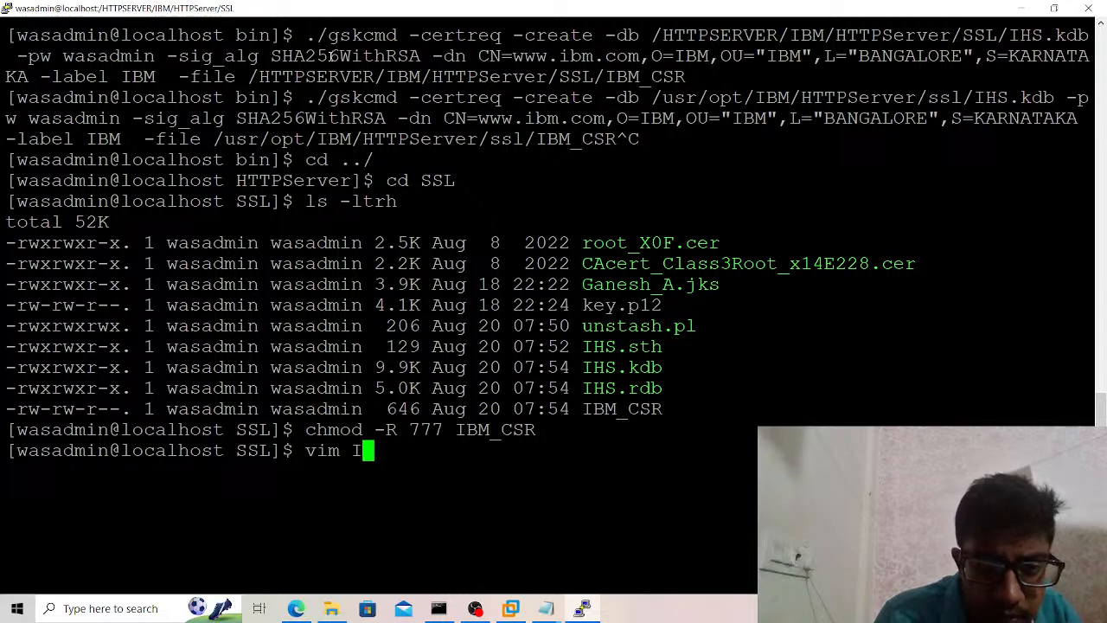
text(BM)
key(Tab)
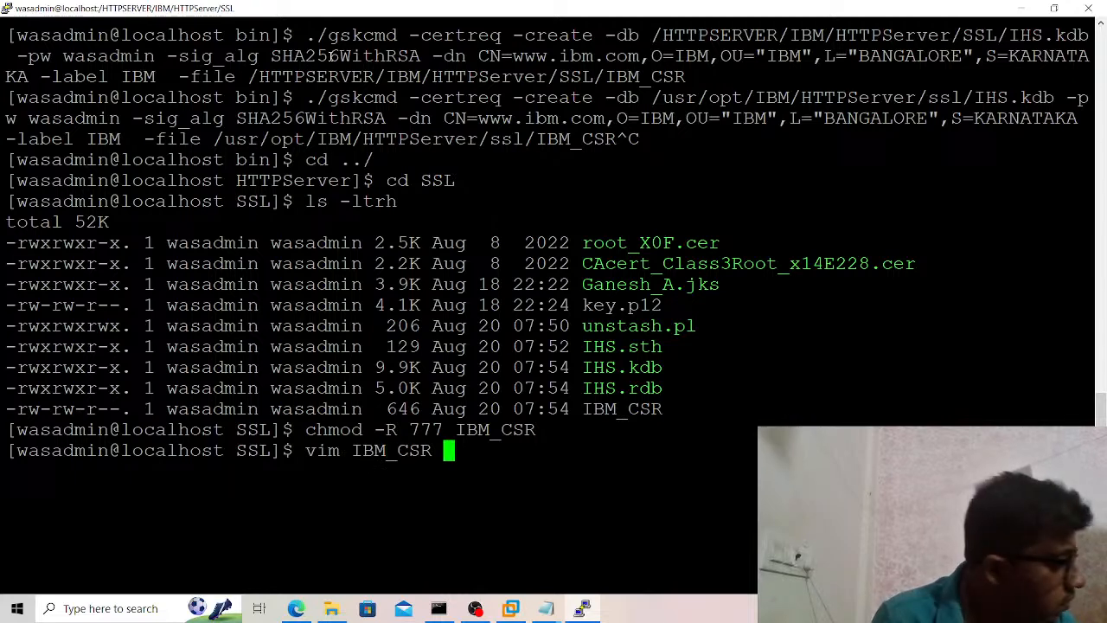
key(Return)
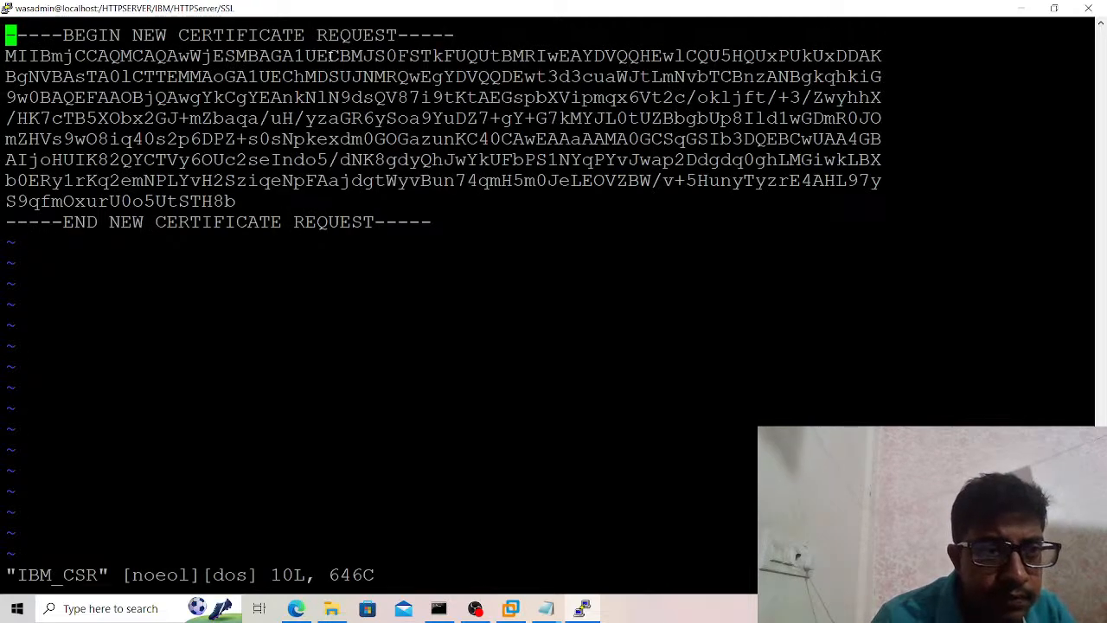
text(:q!)
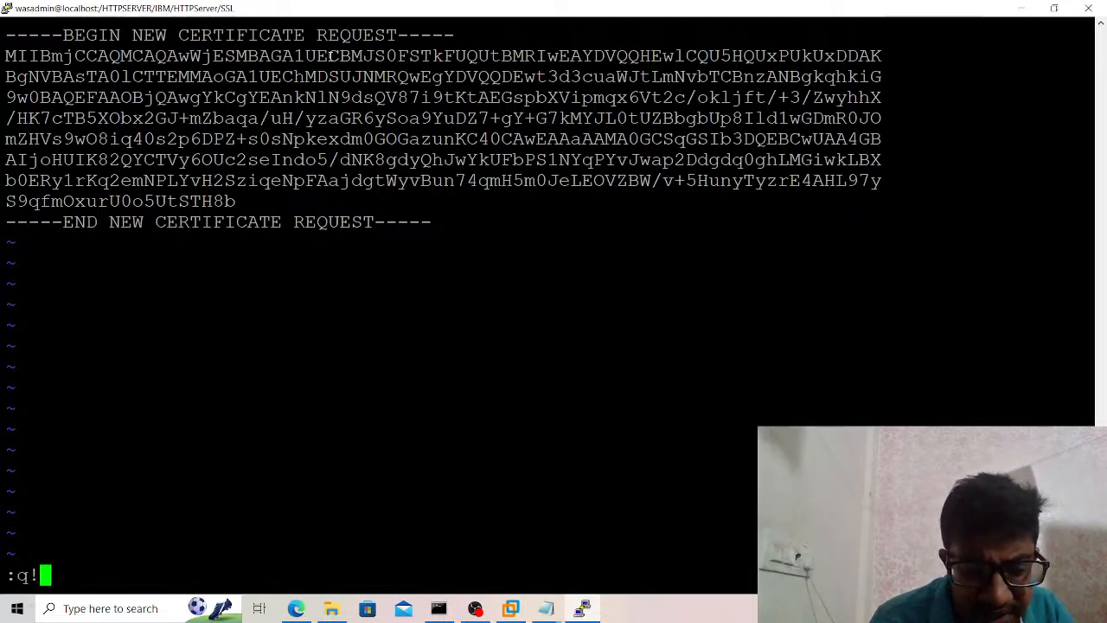
key(Return)
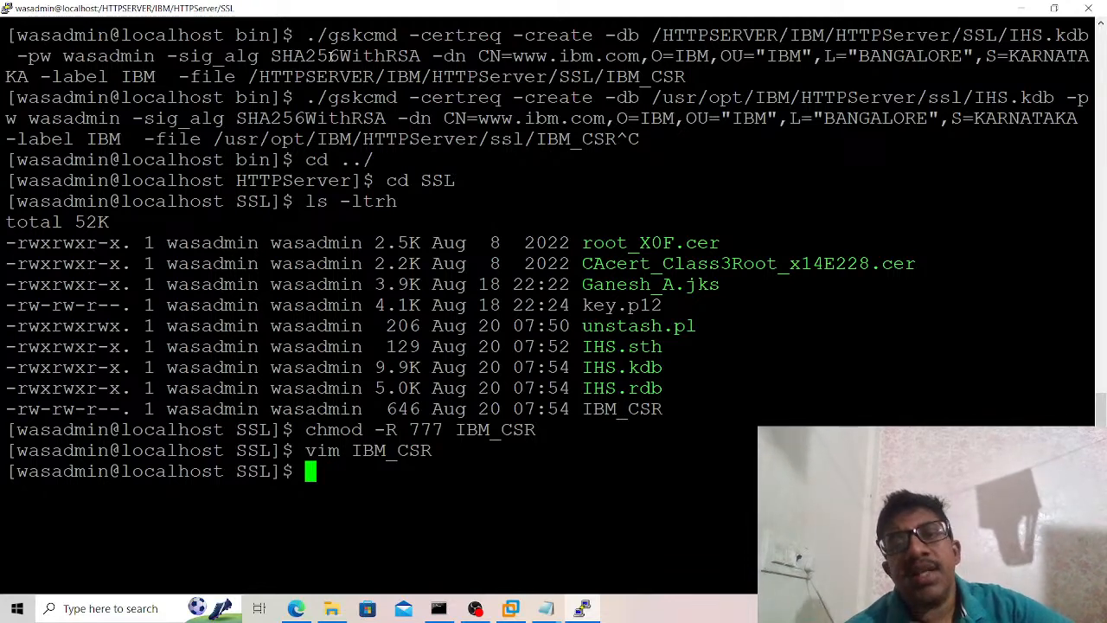
List the SSL directory's files again with ls -ltrh to check the permissions of IBM_CSR.
double_click(655, 330)
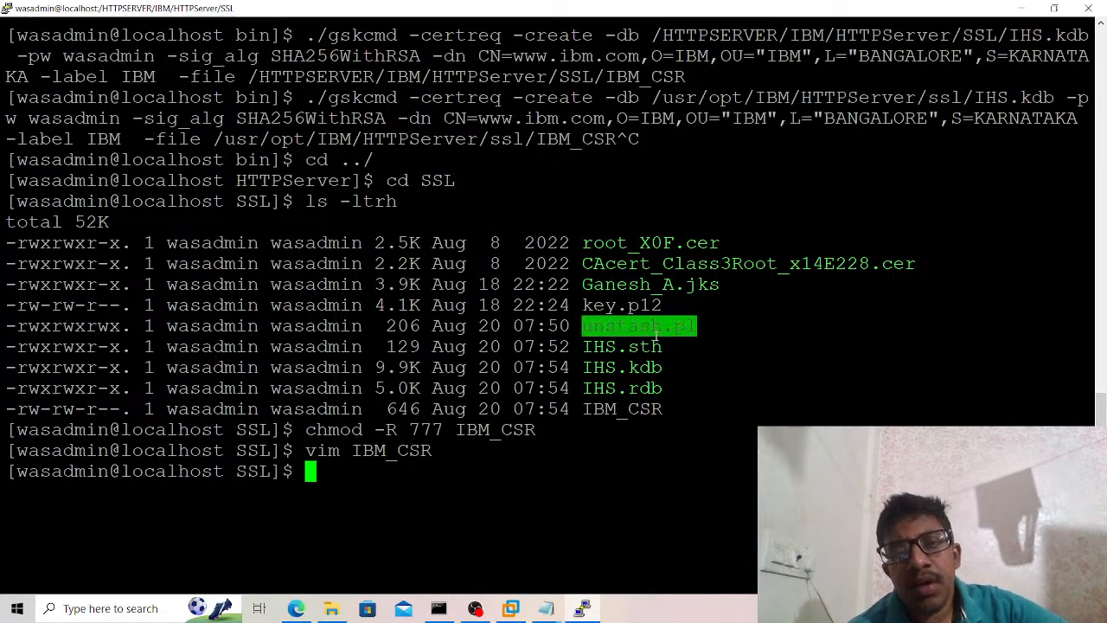
double_click(648, 308)
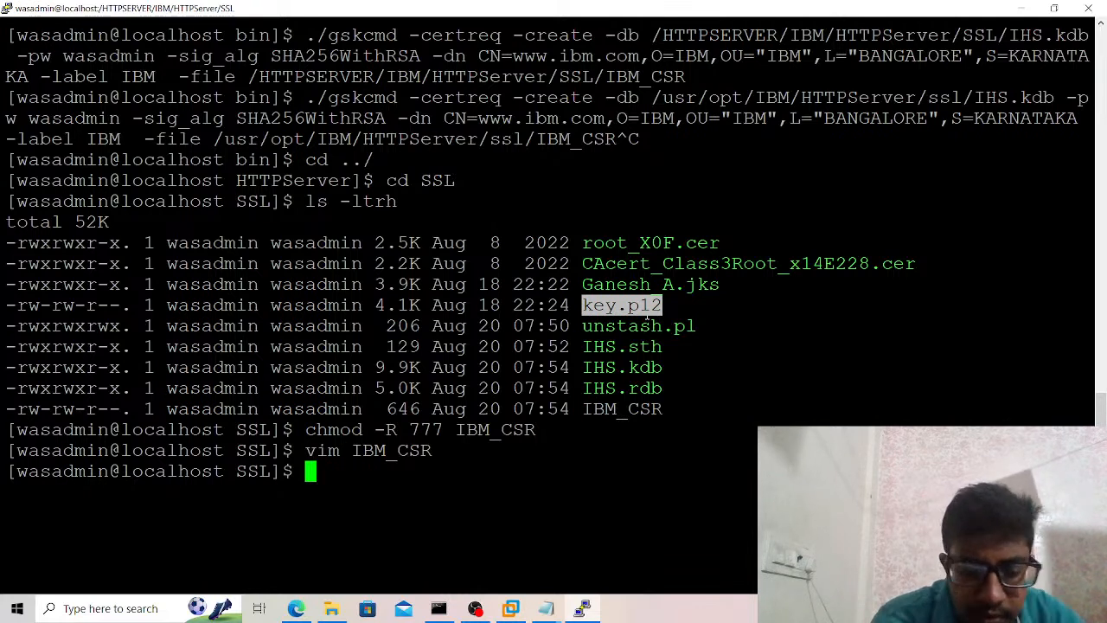
text(ls -ltrh)
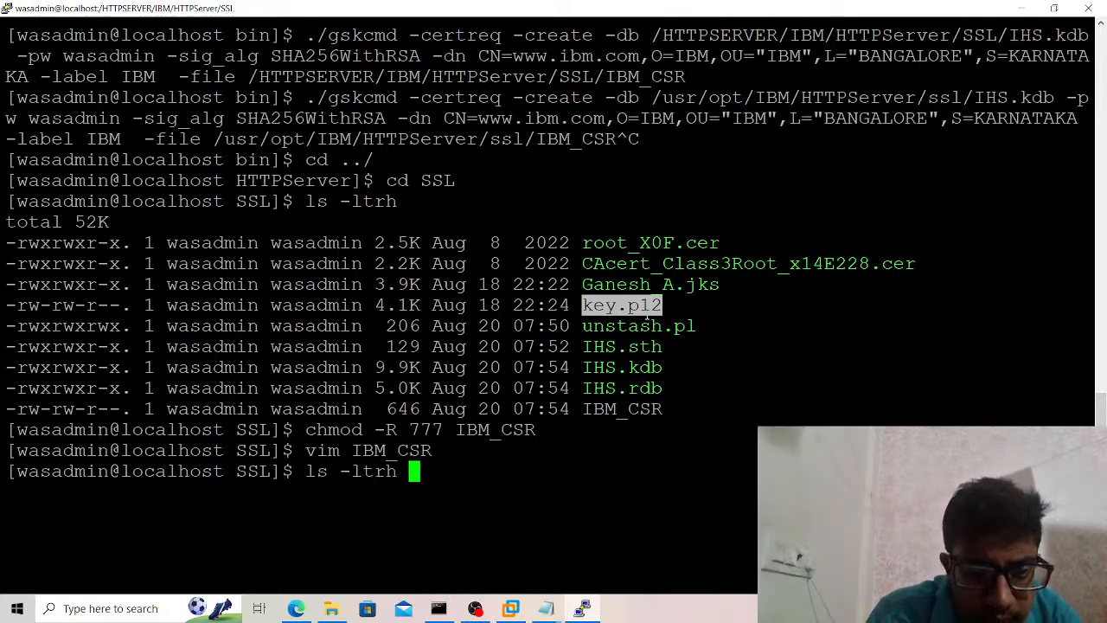
key(Return)
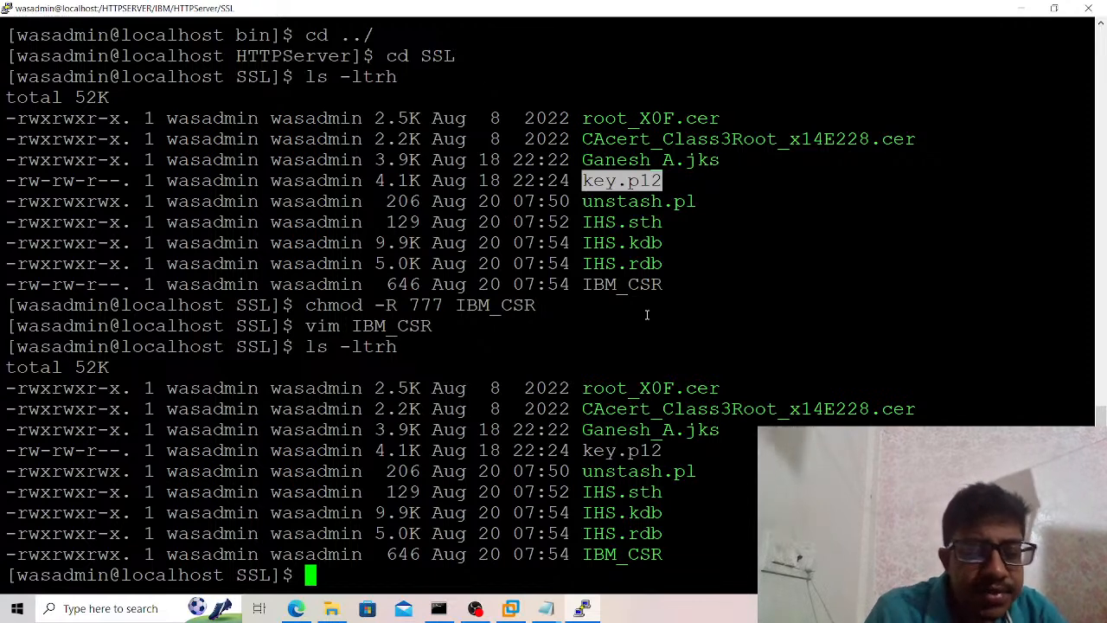
text(reboot)
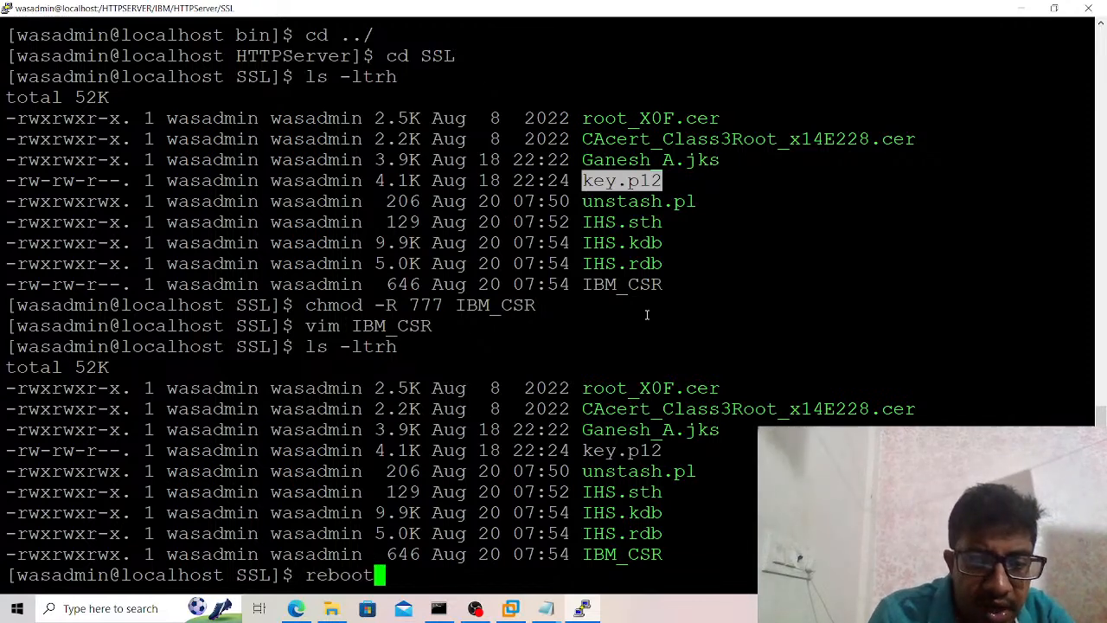
key(Return)
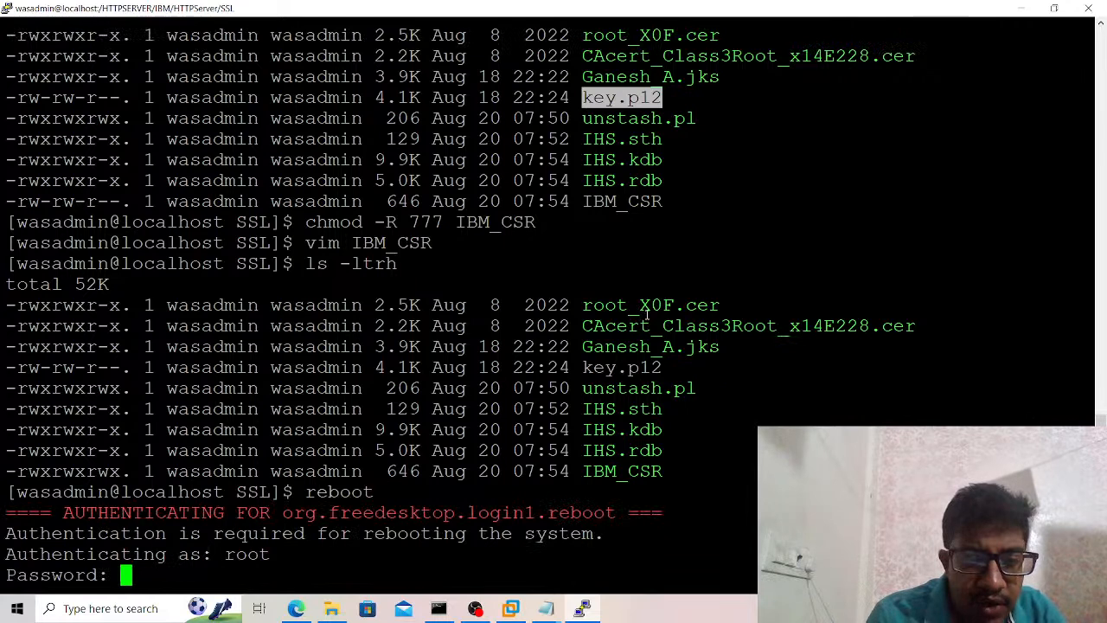
key(ctrl+c)
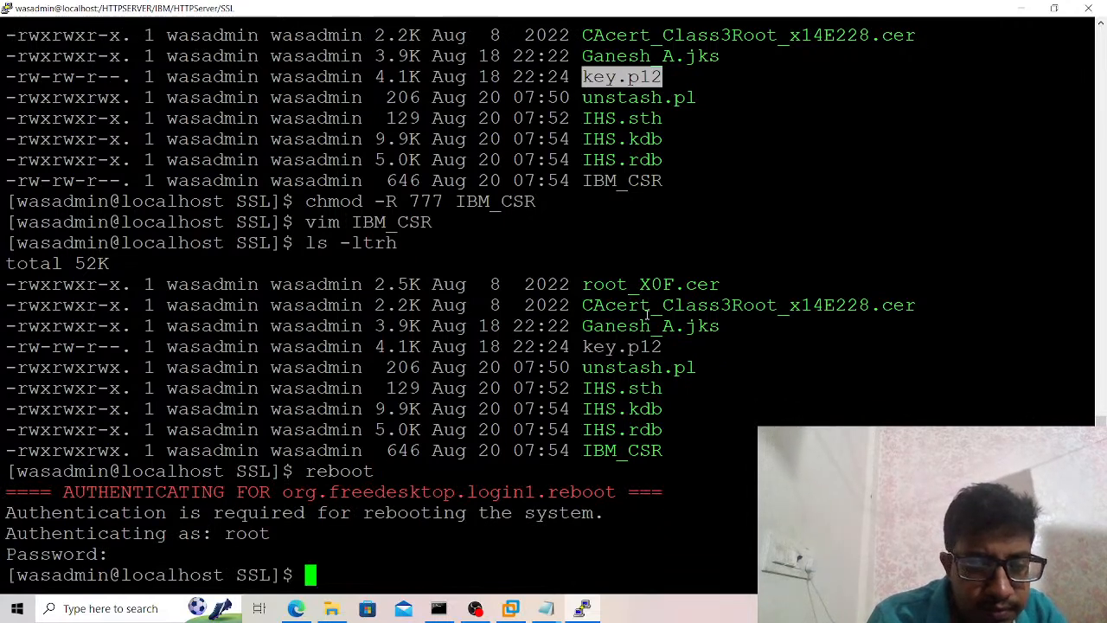
Shut down the server with poweroff, authenticating with the root password, and close the disconnected terminal session.
text(poweroff)
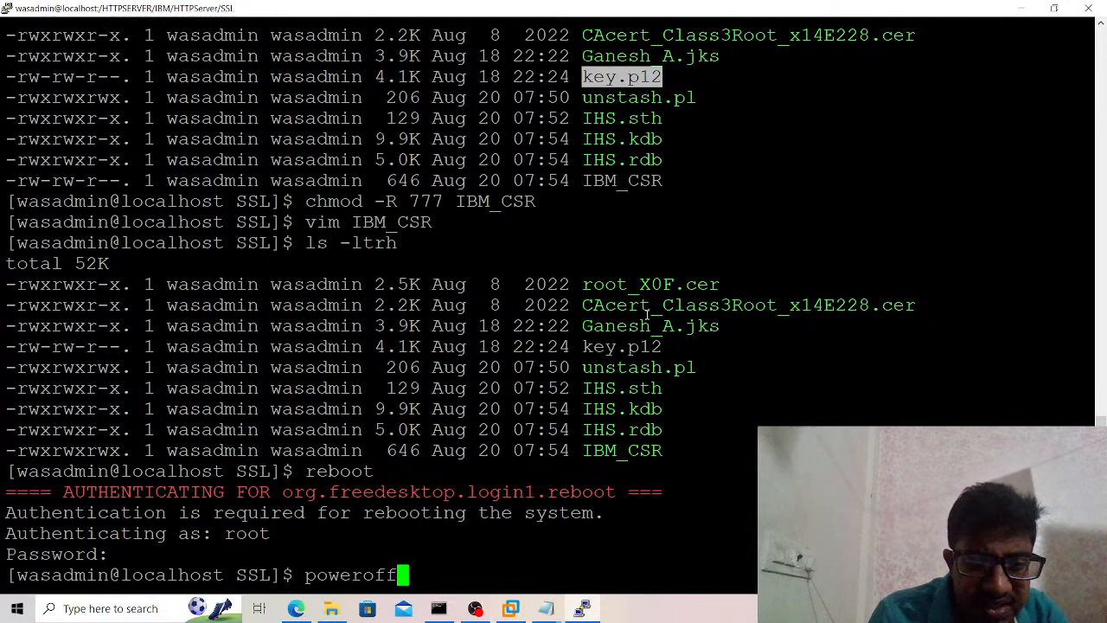
key(Return)
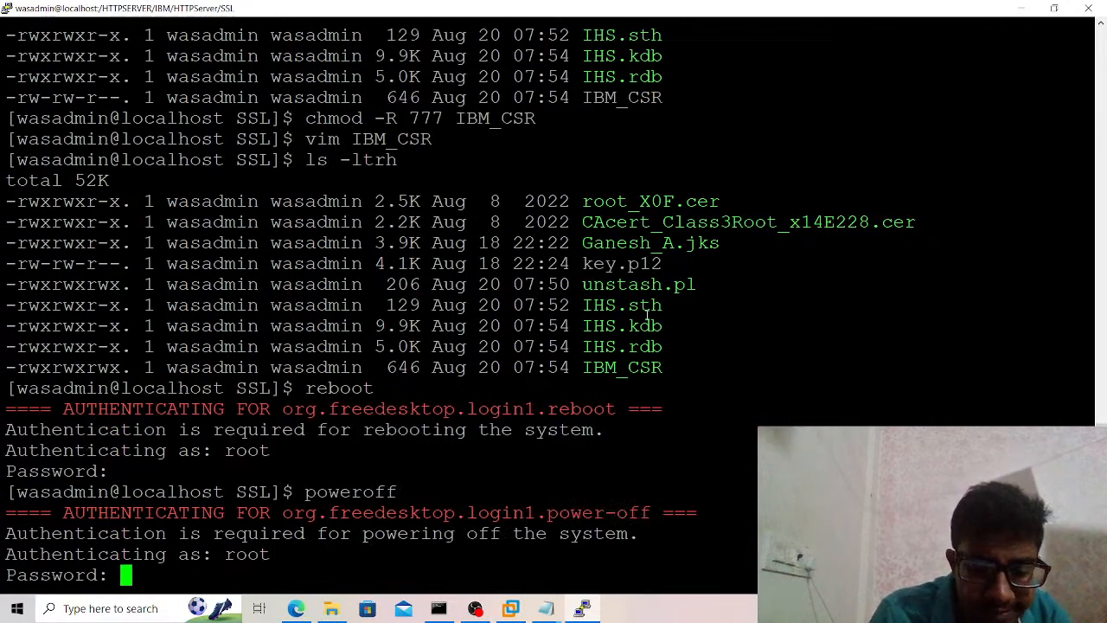
key(Return)
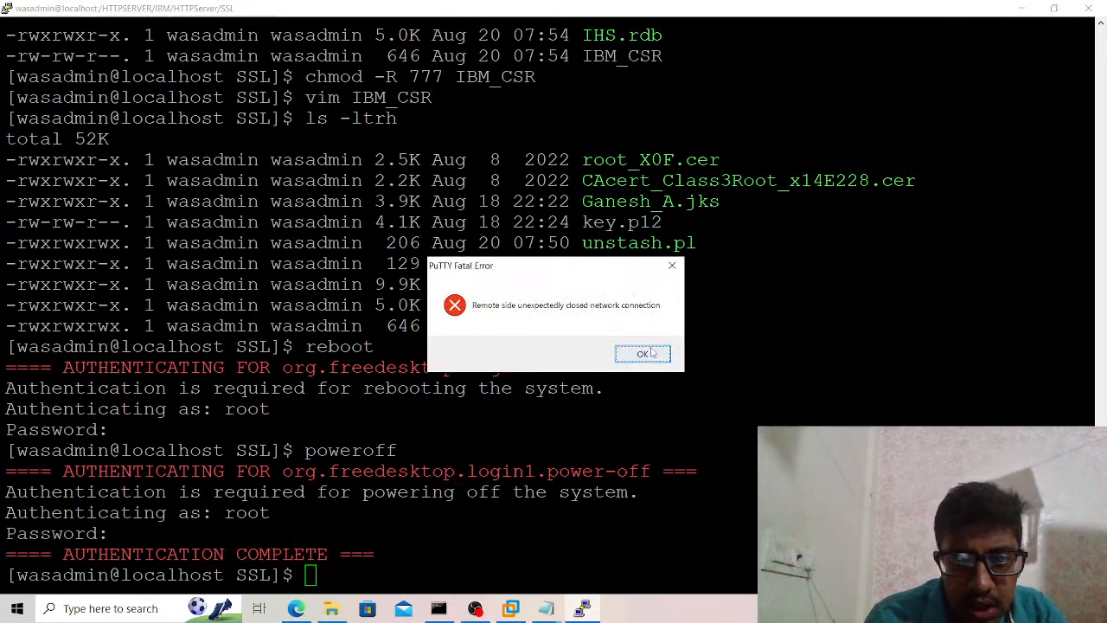
click(649, 350)
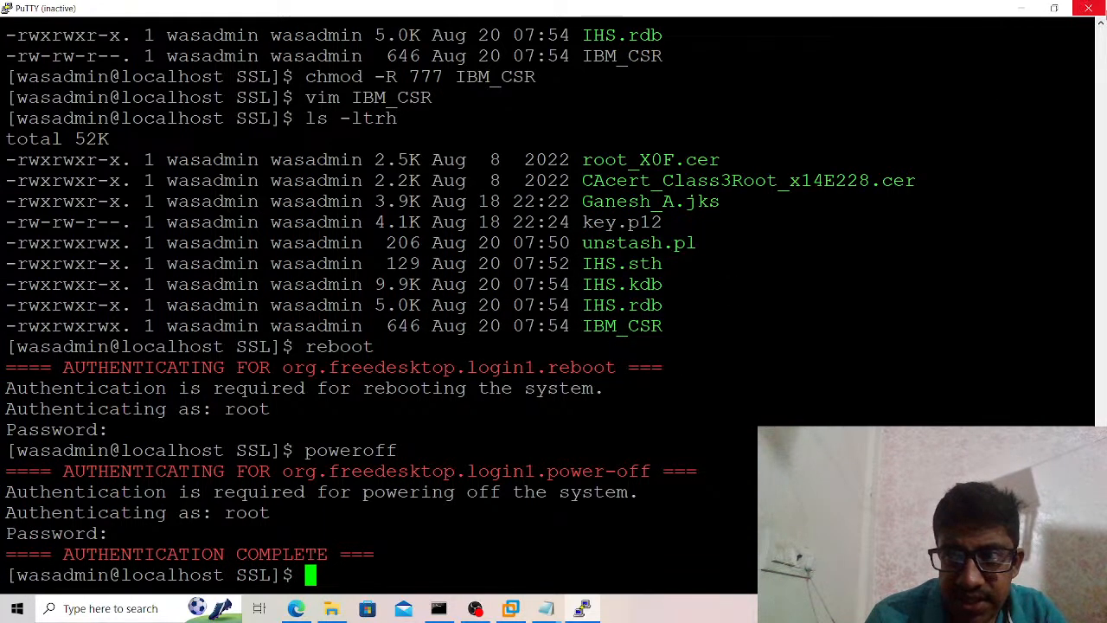
click(1088, 8)
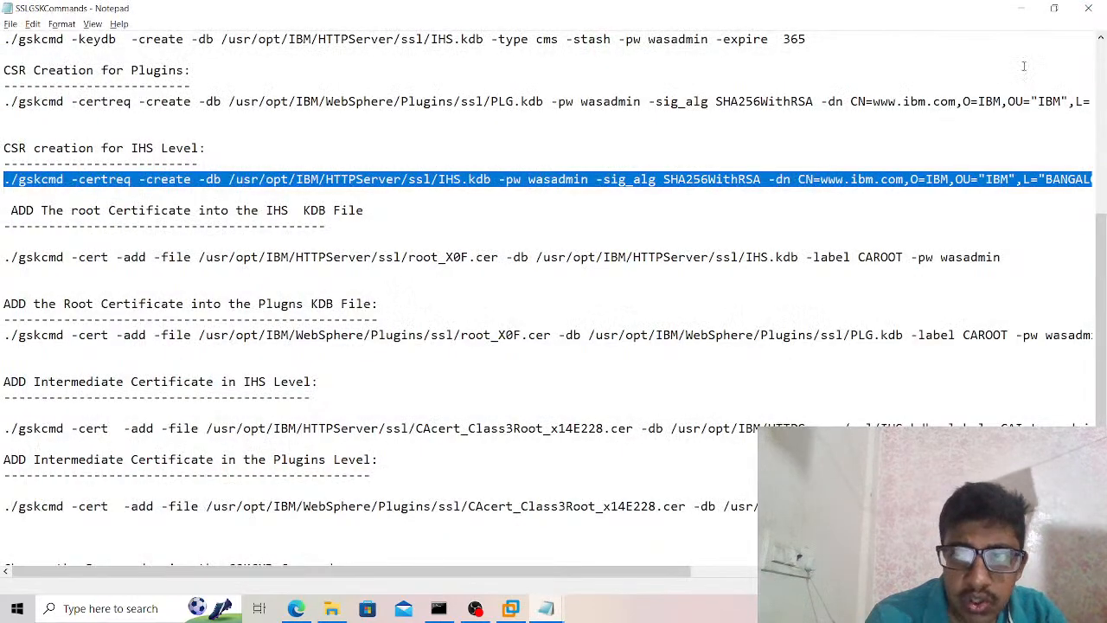
Close the SSLGSKCommands and View KDB Password in HTTPServer notes, and dismiss the virtual machine's Removable Devices hint.
click(1088, 8)
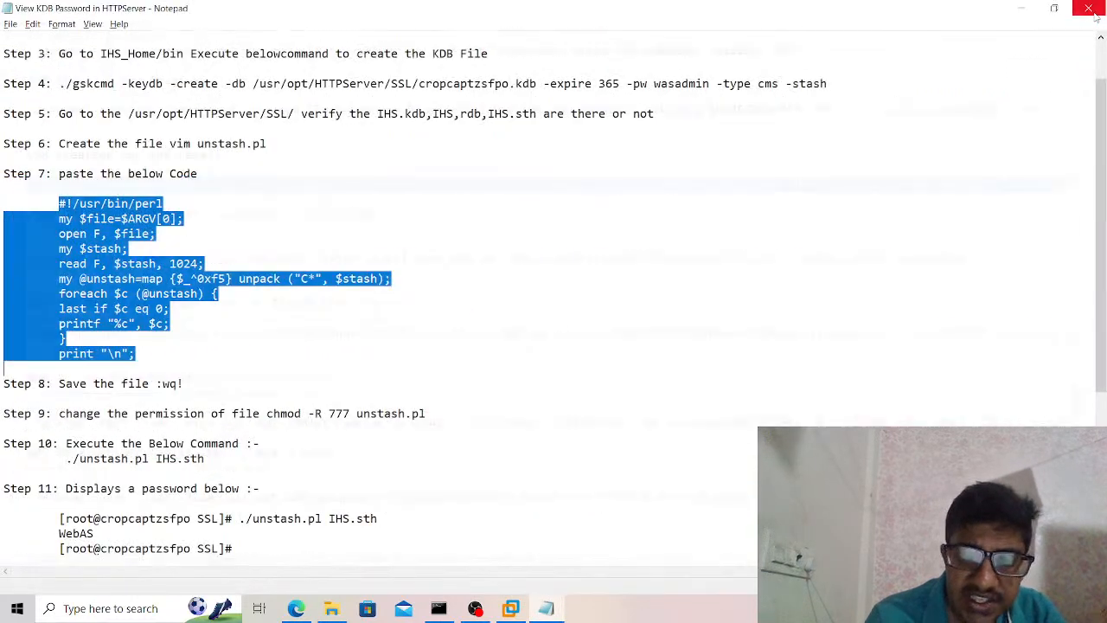
click(1088, 8)
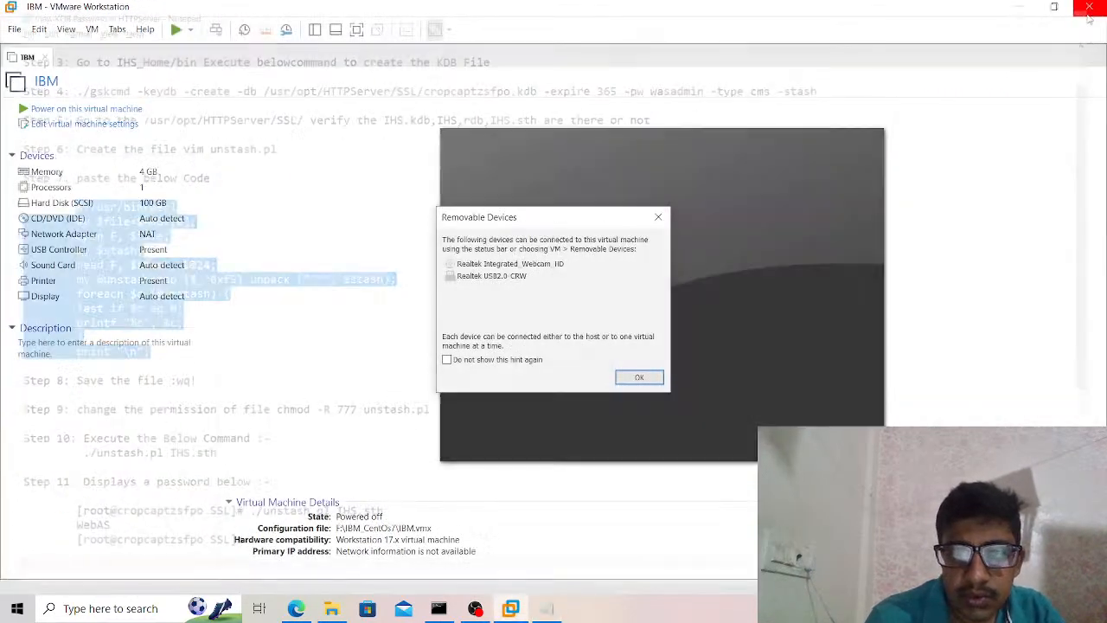
click(654, 379)
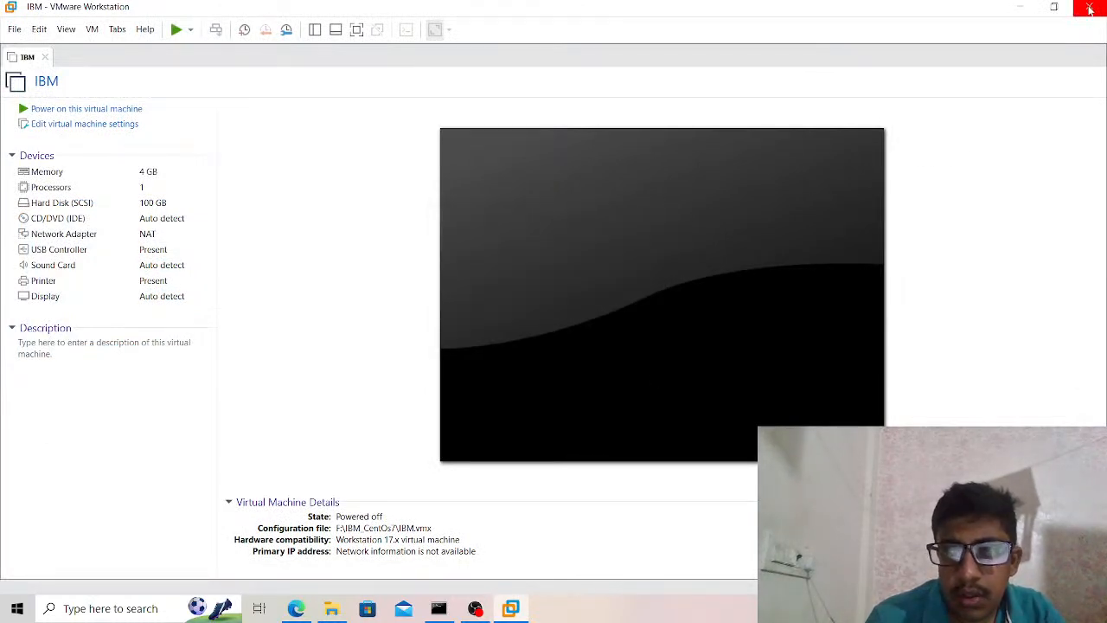